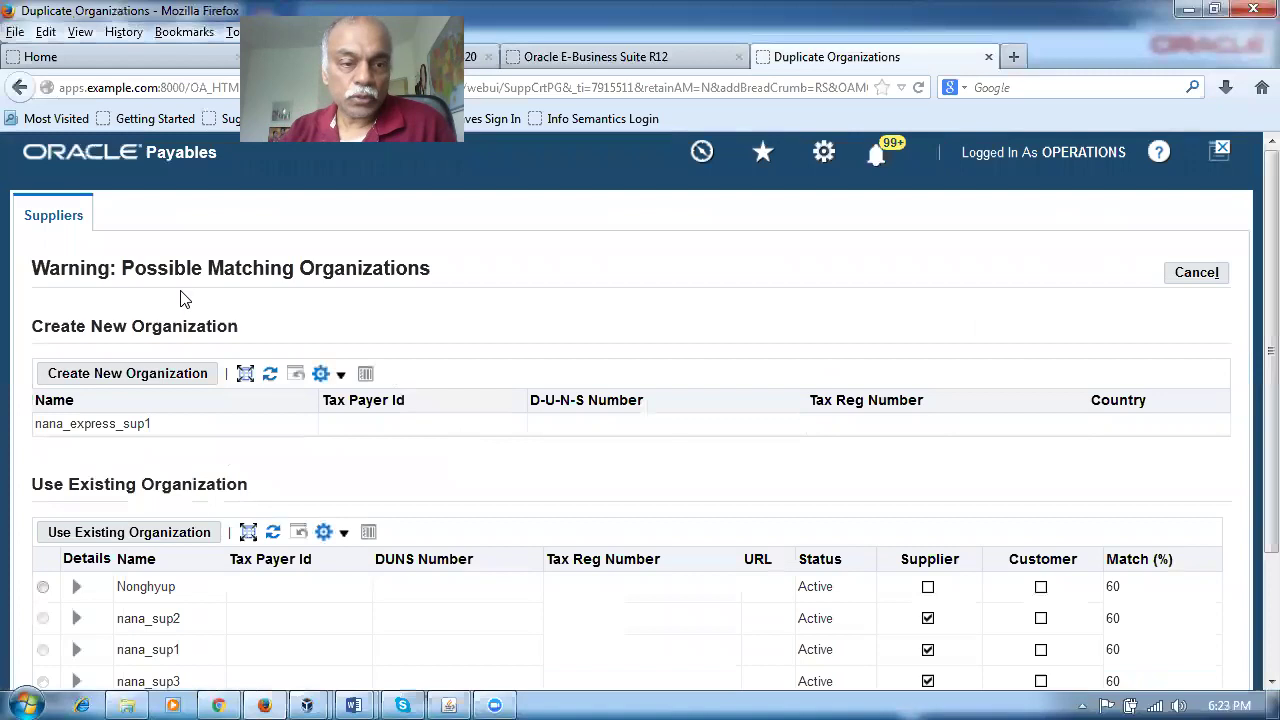
Step: Review the possible matching organizations, create nana_express_sup1 as a new organization, and save its supplier record
left_click_drag(157, 272, 378, 276)
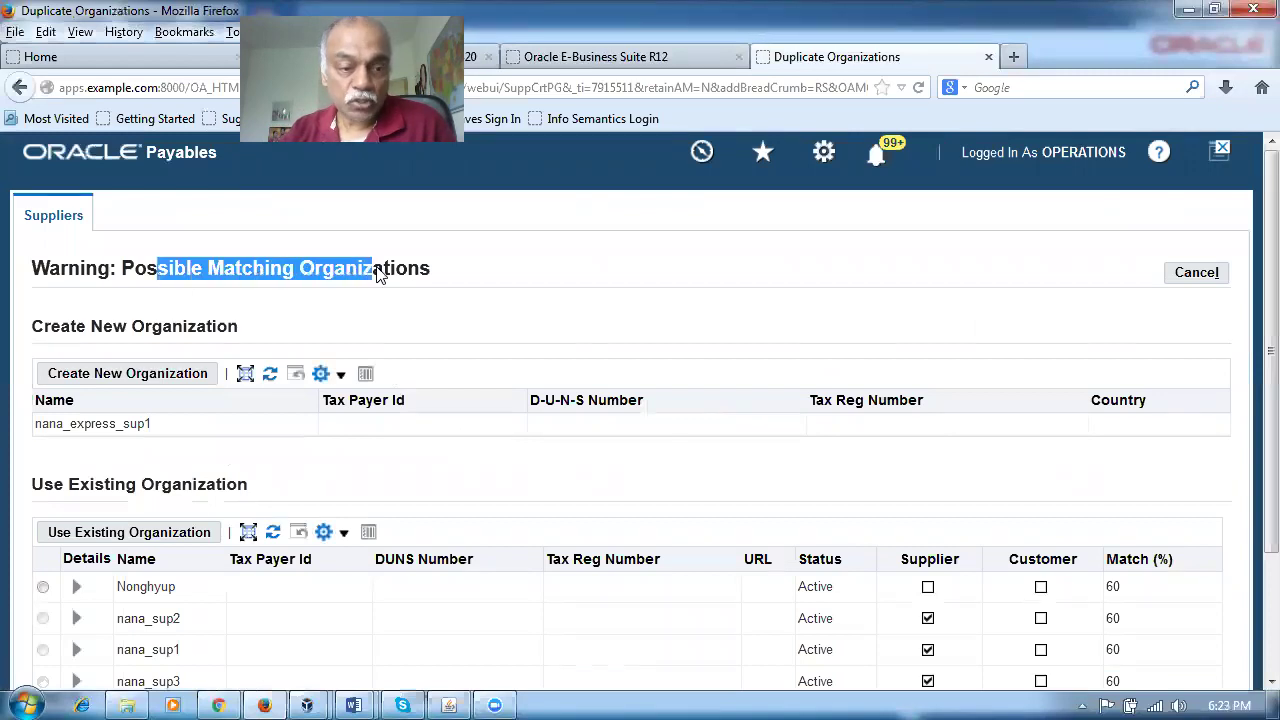
scroll(209, 577, "down", 3)
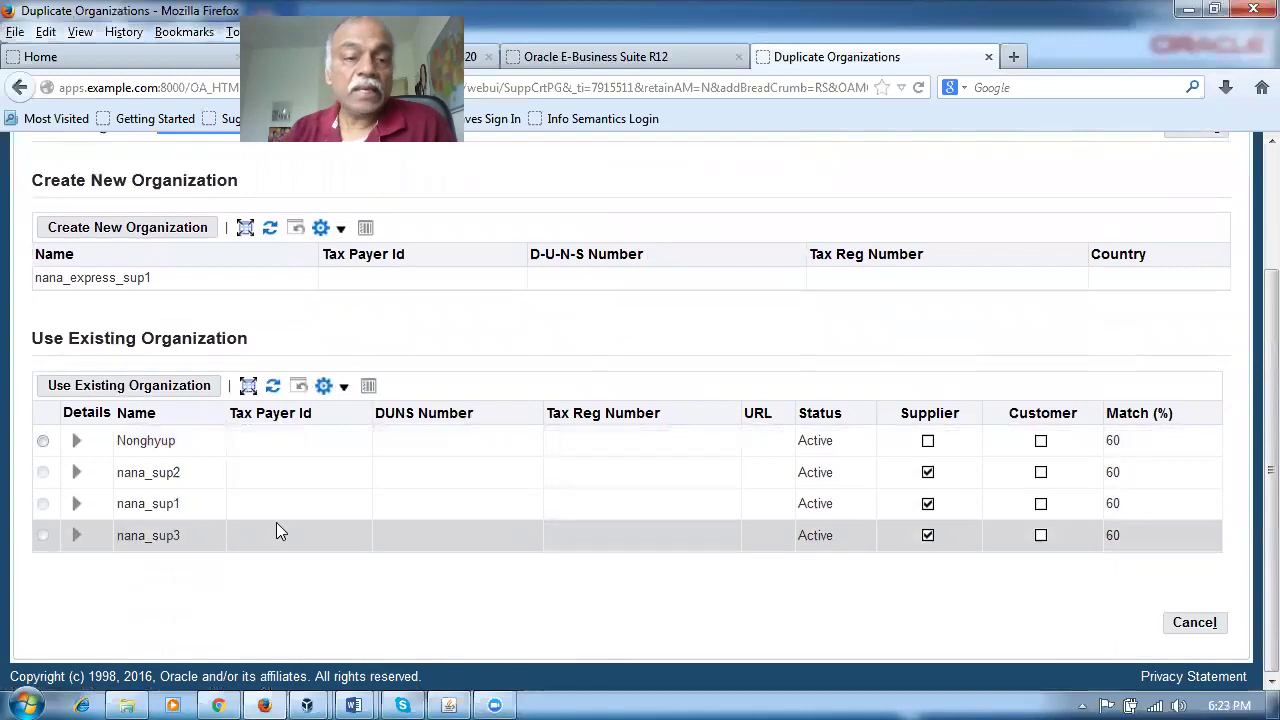
scroll(278, 530, "up", 2)
scroll(278, 530, "up", 2)
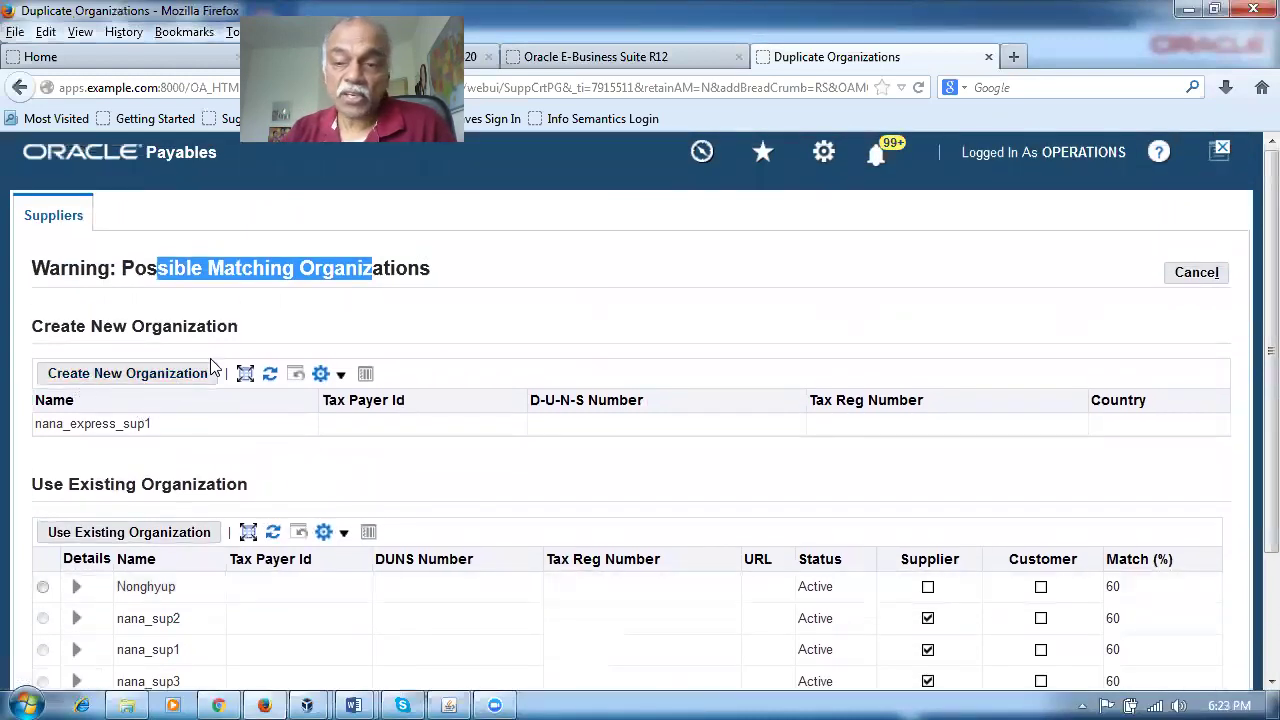
left_click(101, 374)
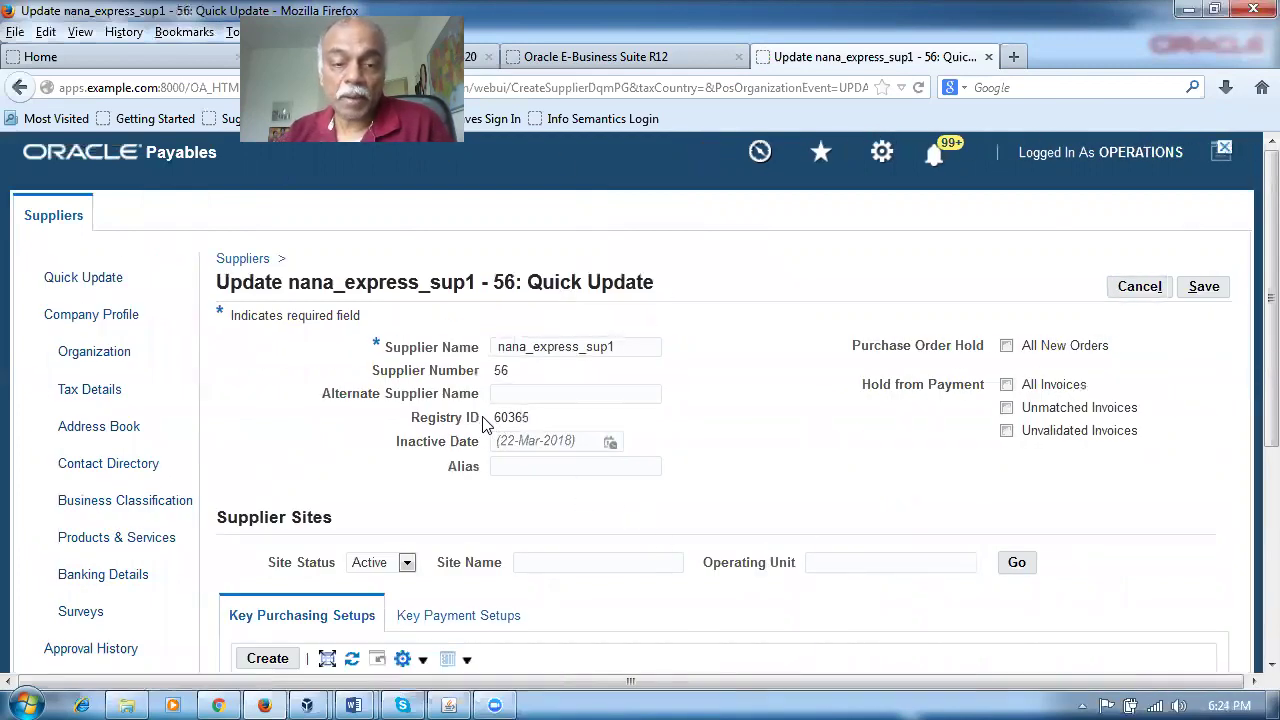
left_click(1203, 287)
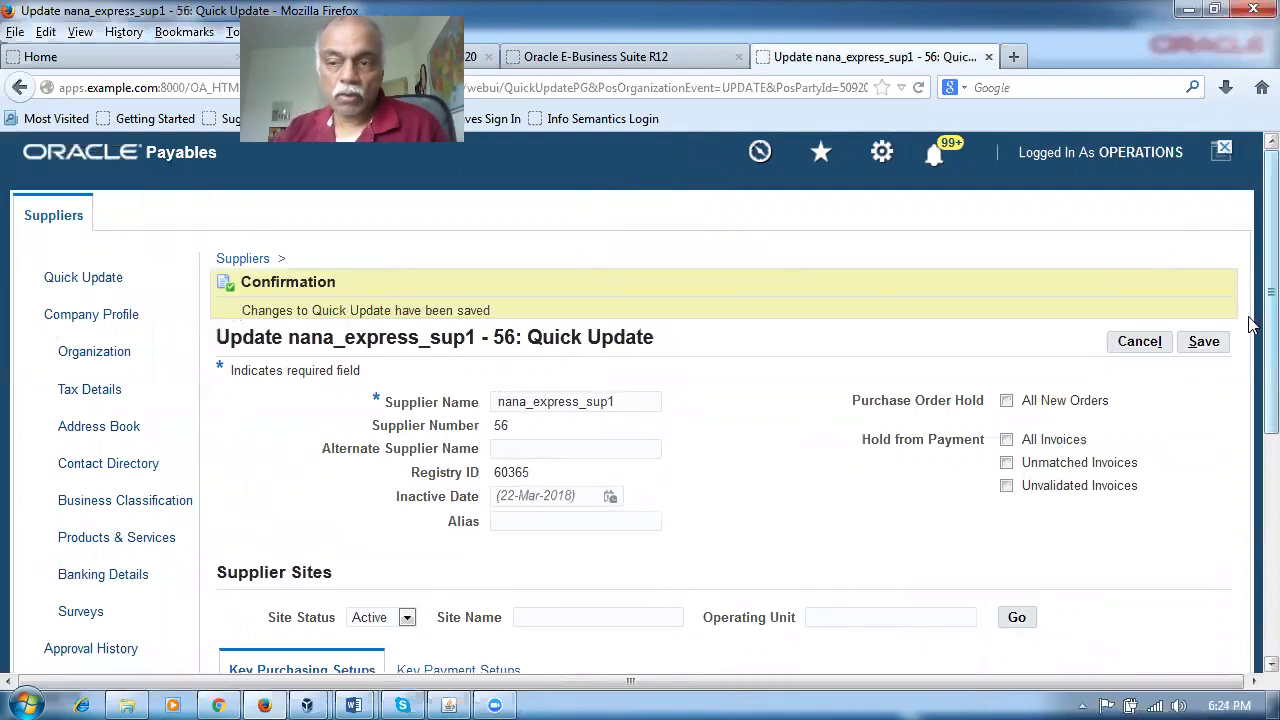
Step: Make Check the default payment method in the payment details of nana_express_sup1 and save
scroll(1248, 323, "down", 6)
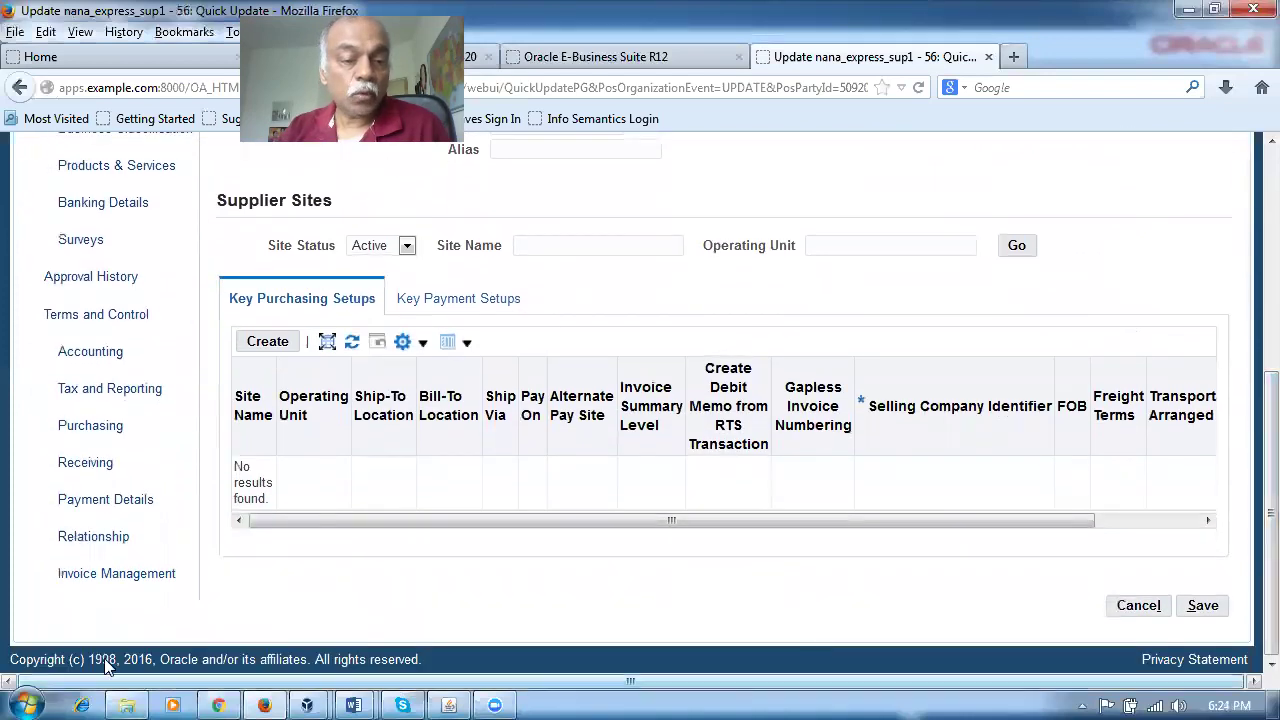
left_click(92, 501)
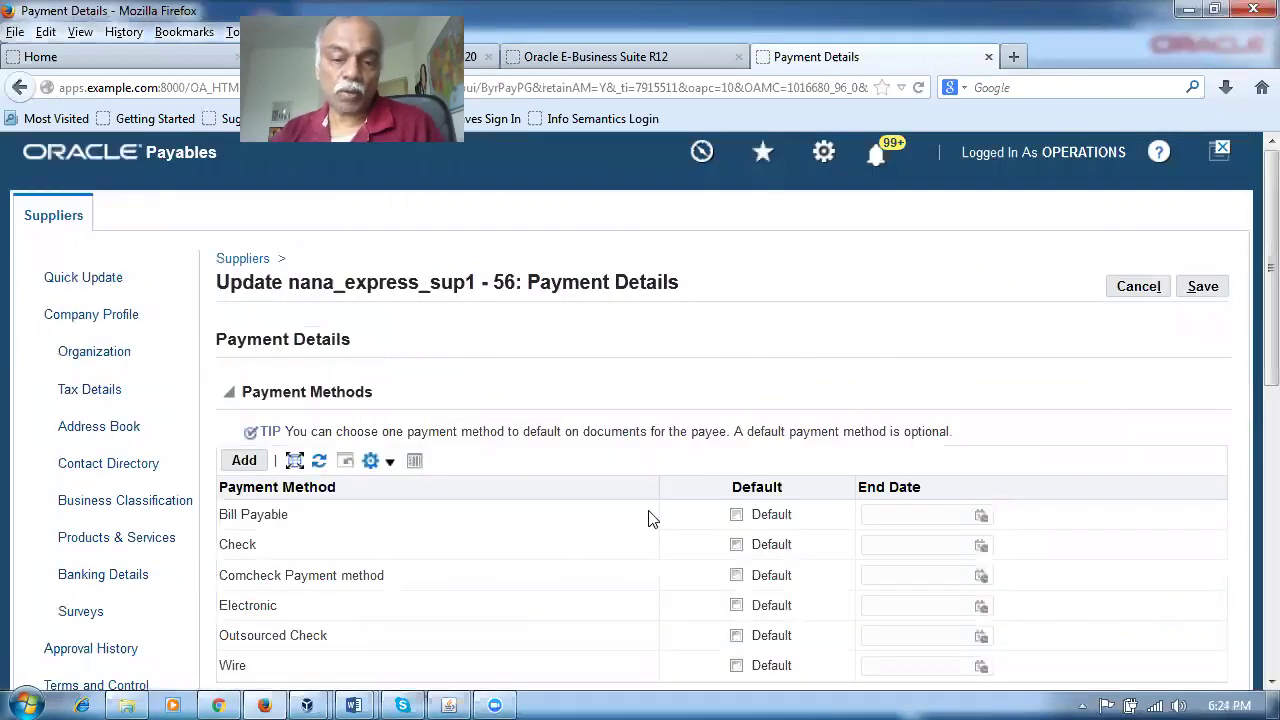
left_click(736, 546)
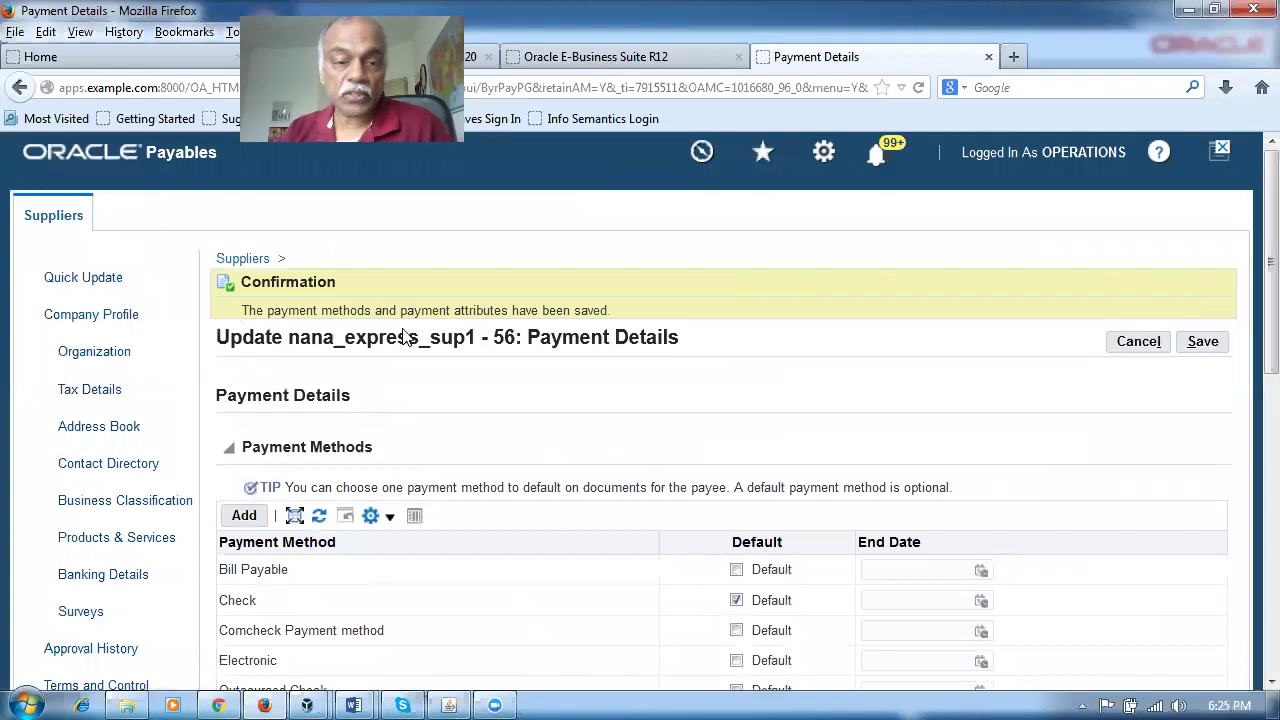
left_click_drag(308, 310, 525, 312)
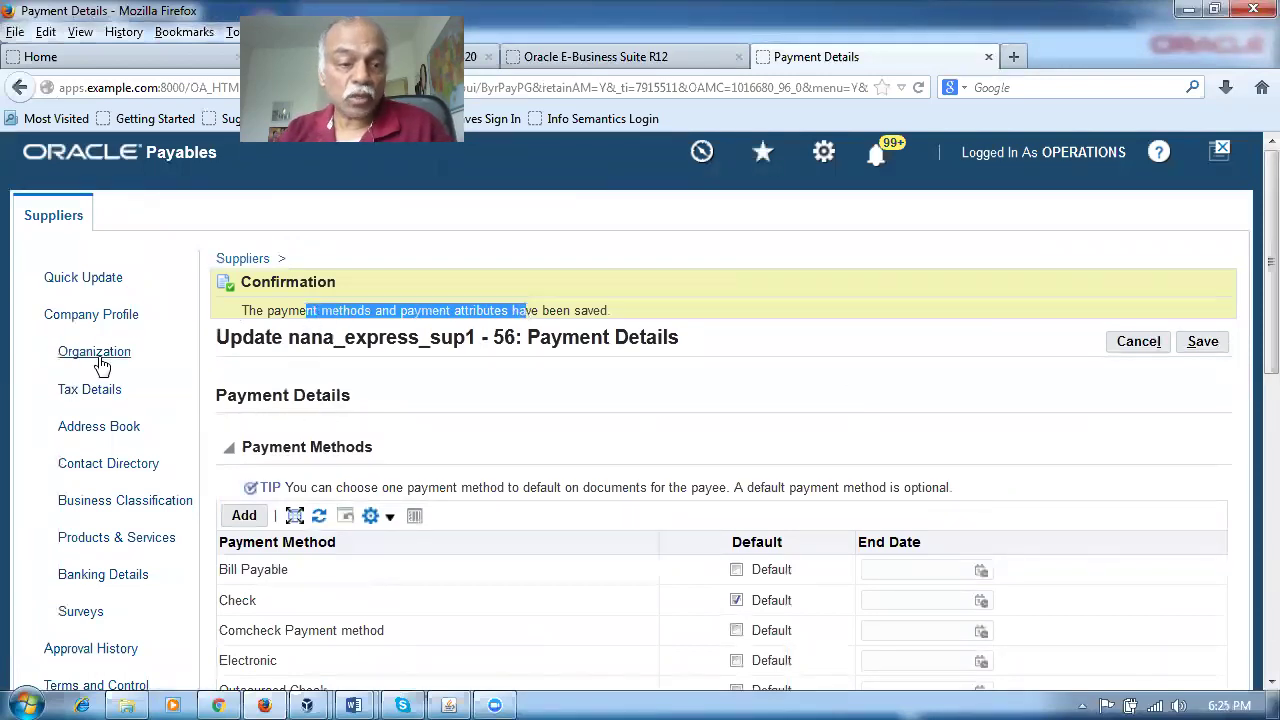
Step: Create an address for nana_express_sup1 with line 1 "madras address 1", address name "Site 1", and the Purchasing and Payment purposes
left_click(88, 427)
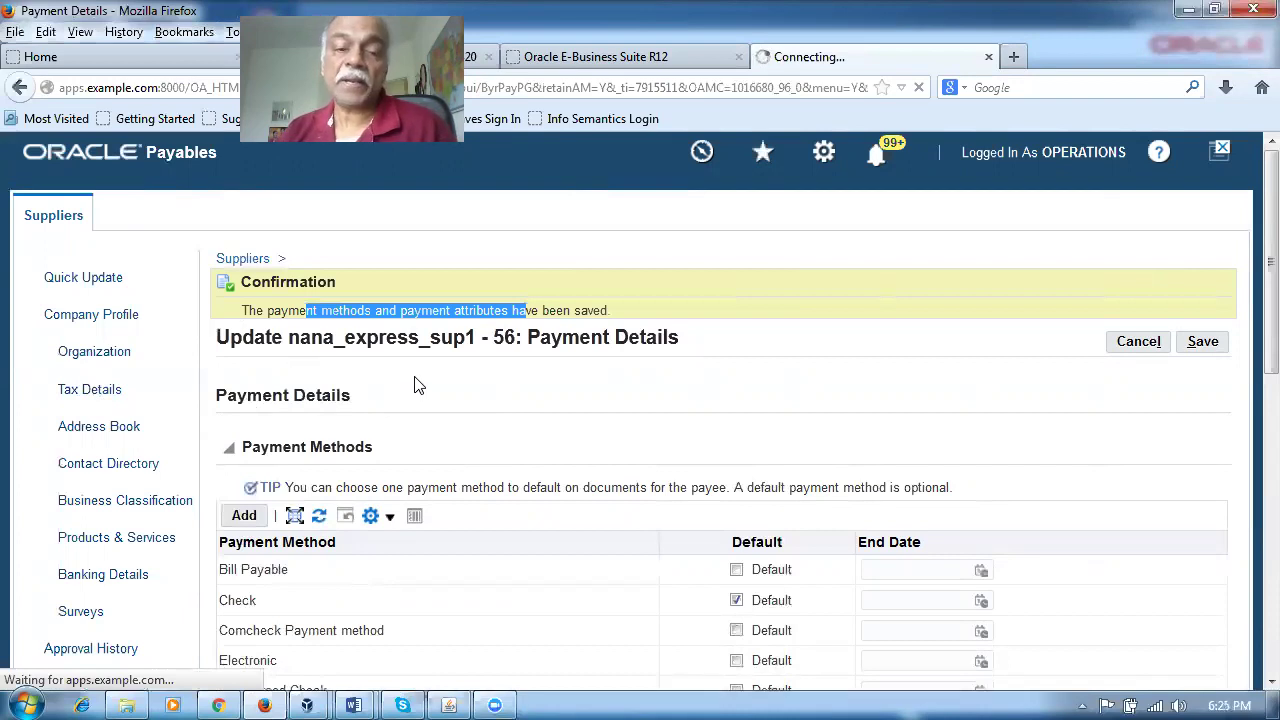
left_click(716, 395)
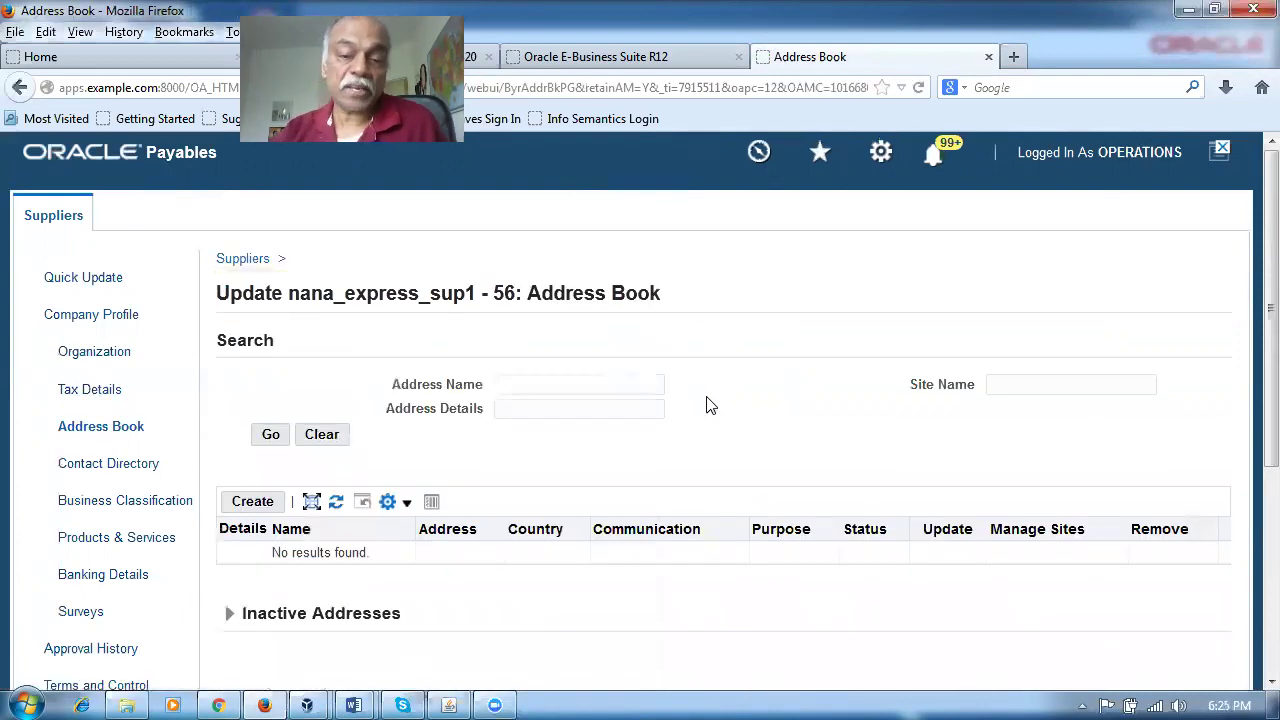
left_click(240, 502)
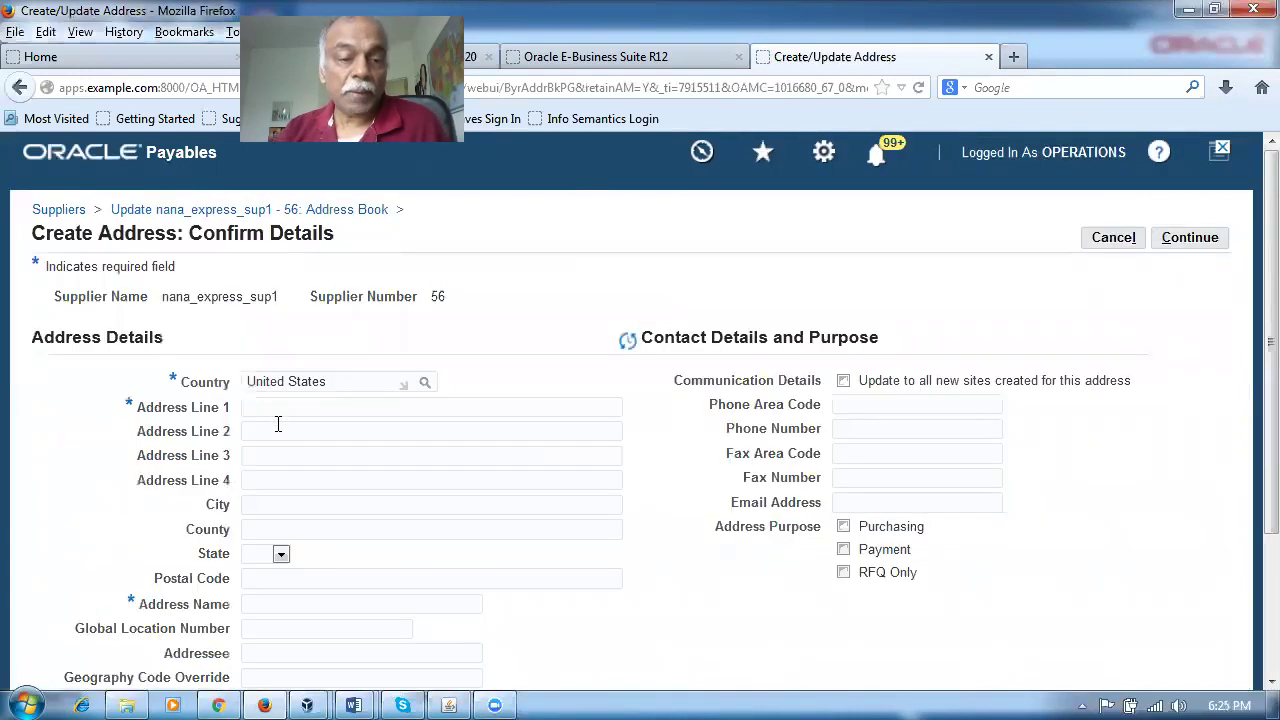
left_click(270, 409)
type("madras address 1")
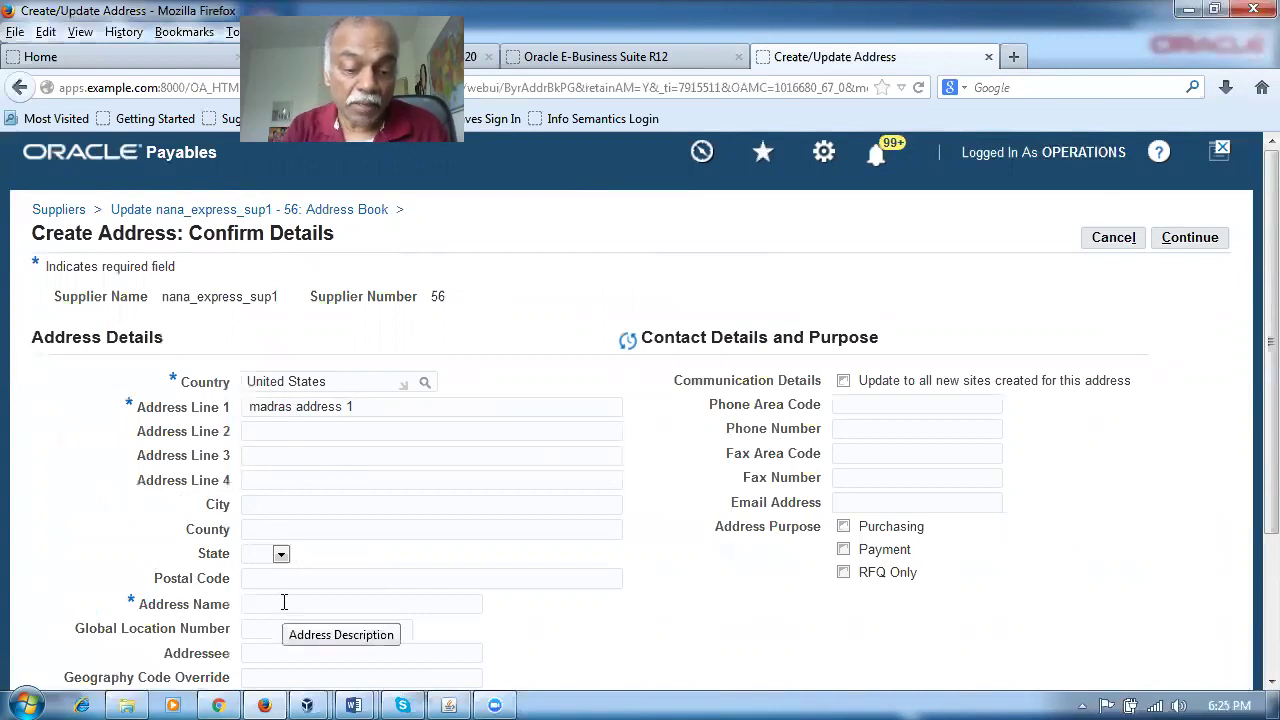
type("Site 1")
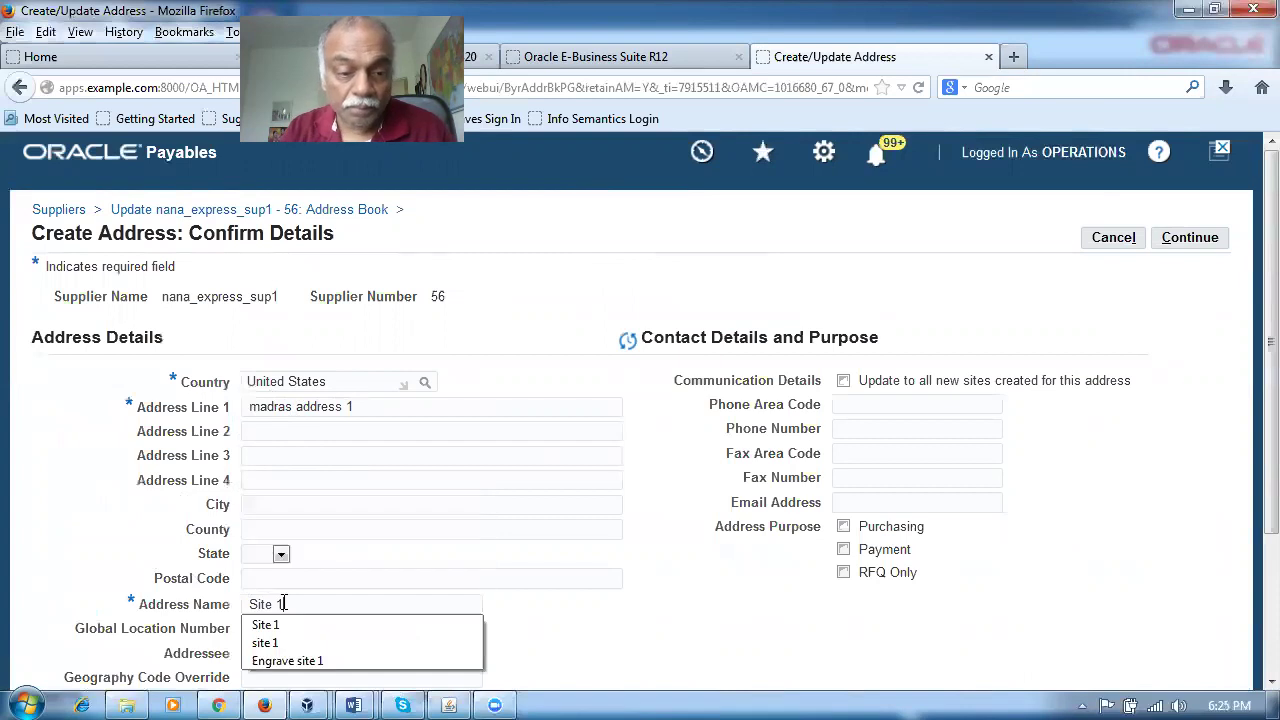
left_click(843, 526)
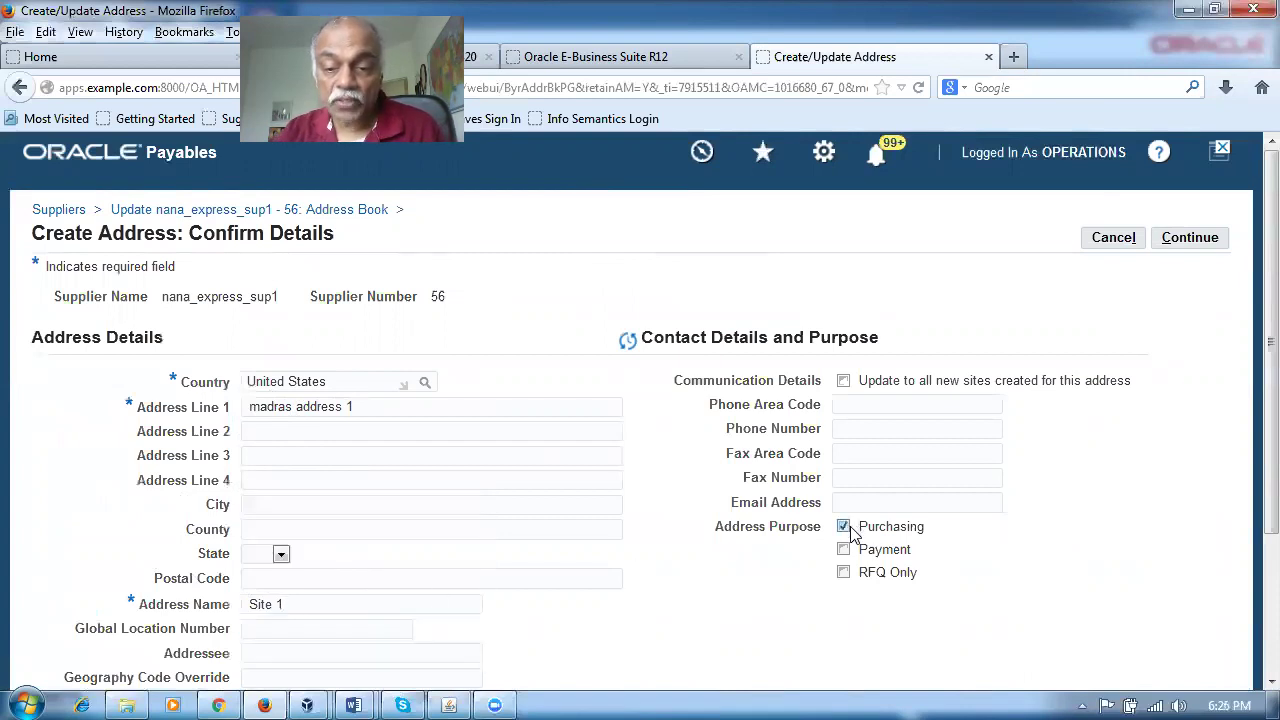
left_click(843, 549)
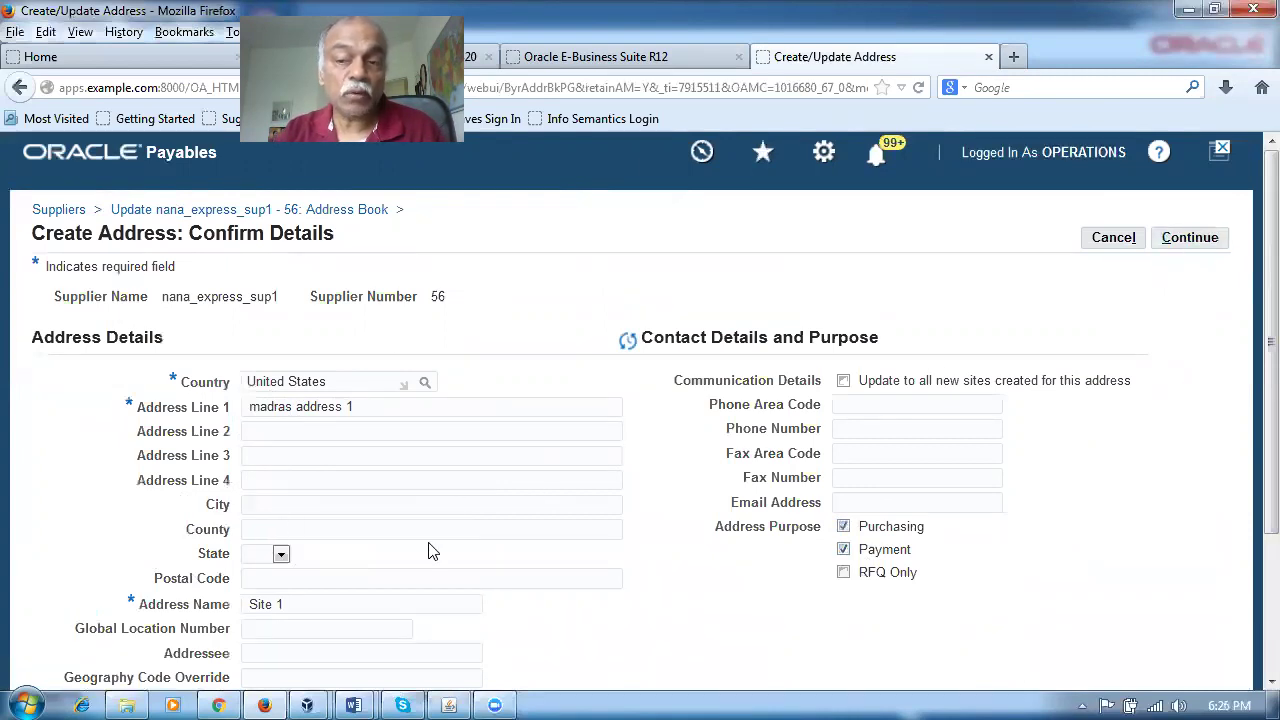
Step: Accept the address without state, county or city, and apply the site creation for Site 1
left_click(1185, 242)
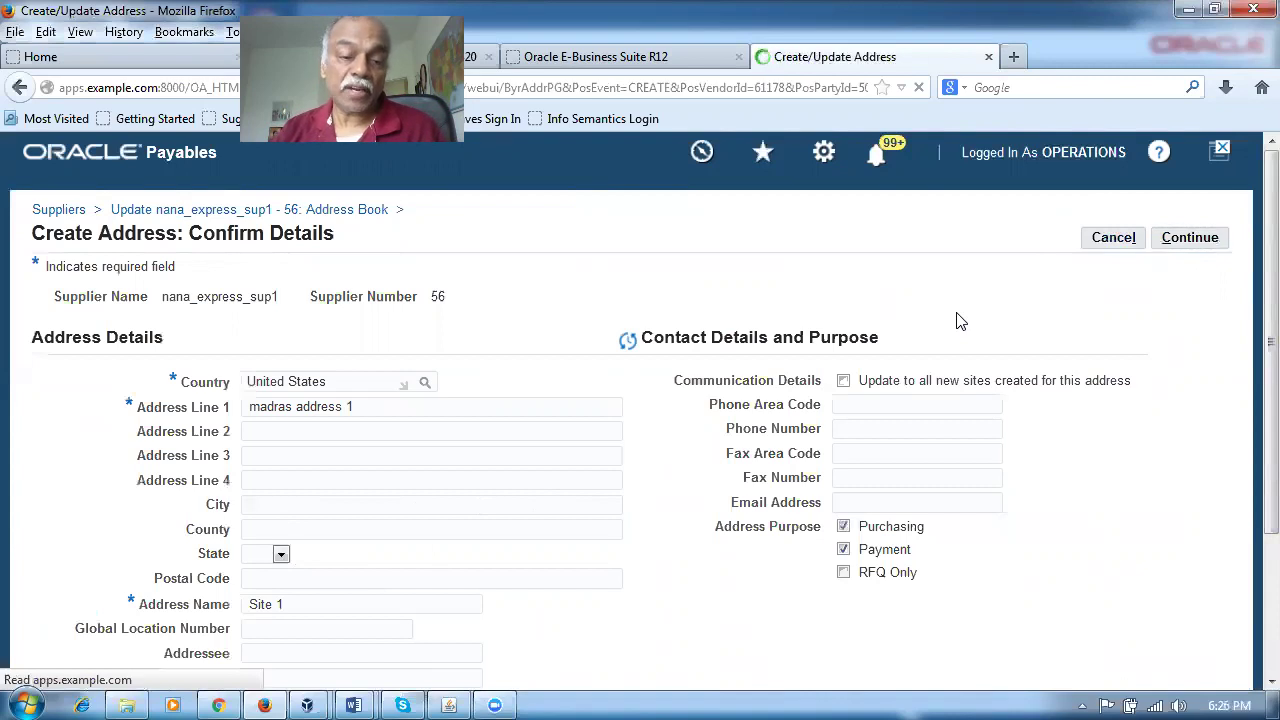
left_click_drag(292, 262, 478, 280)
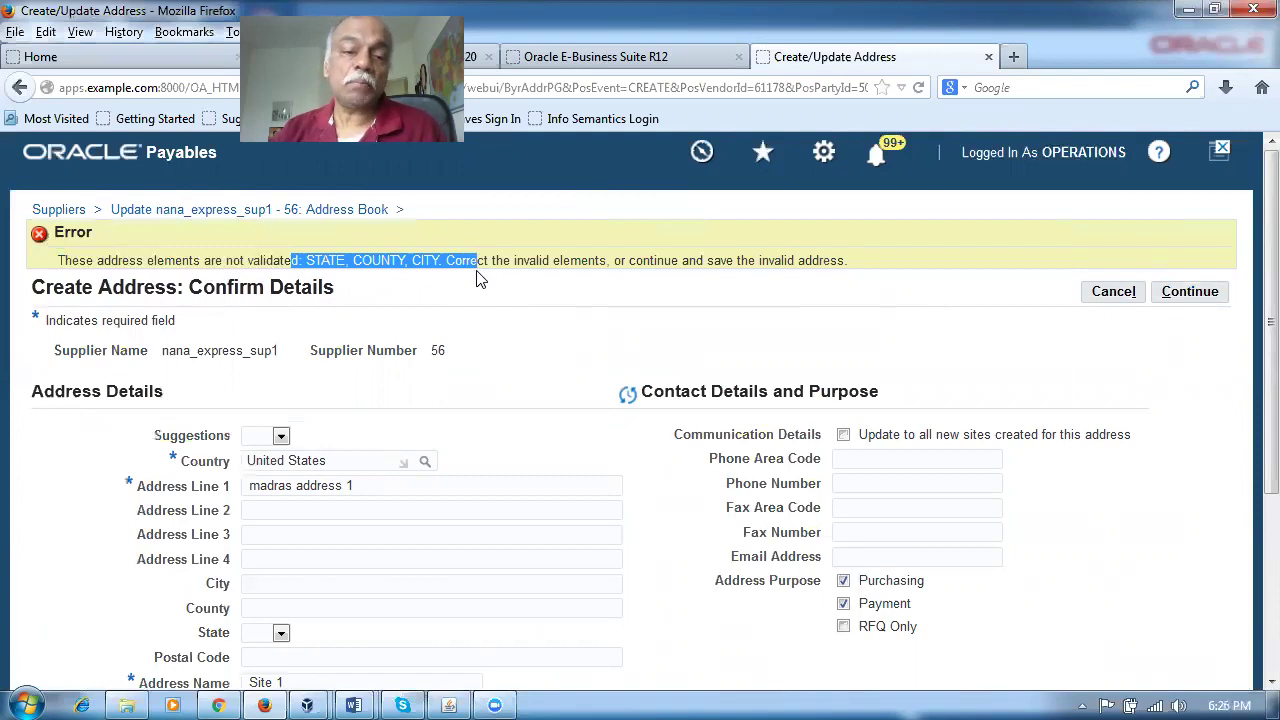
left_click(540, 380)
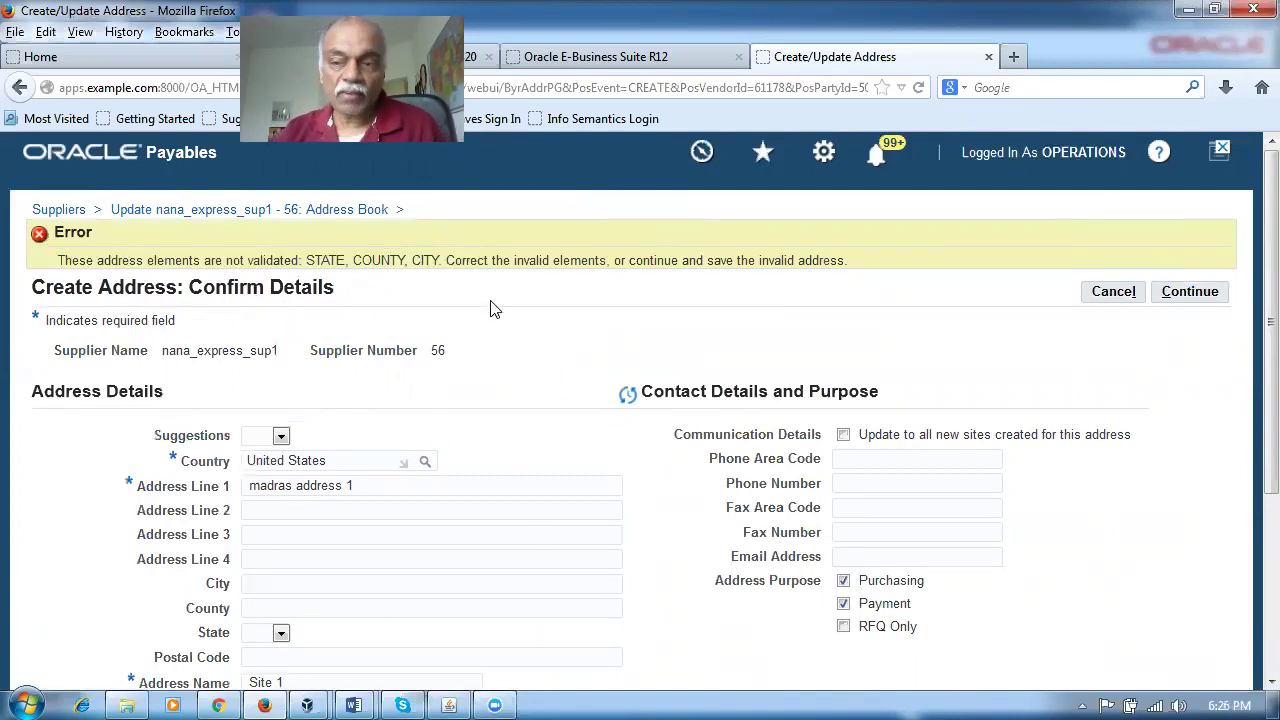
left_click(1197, 303)
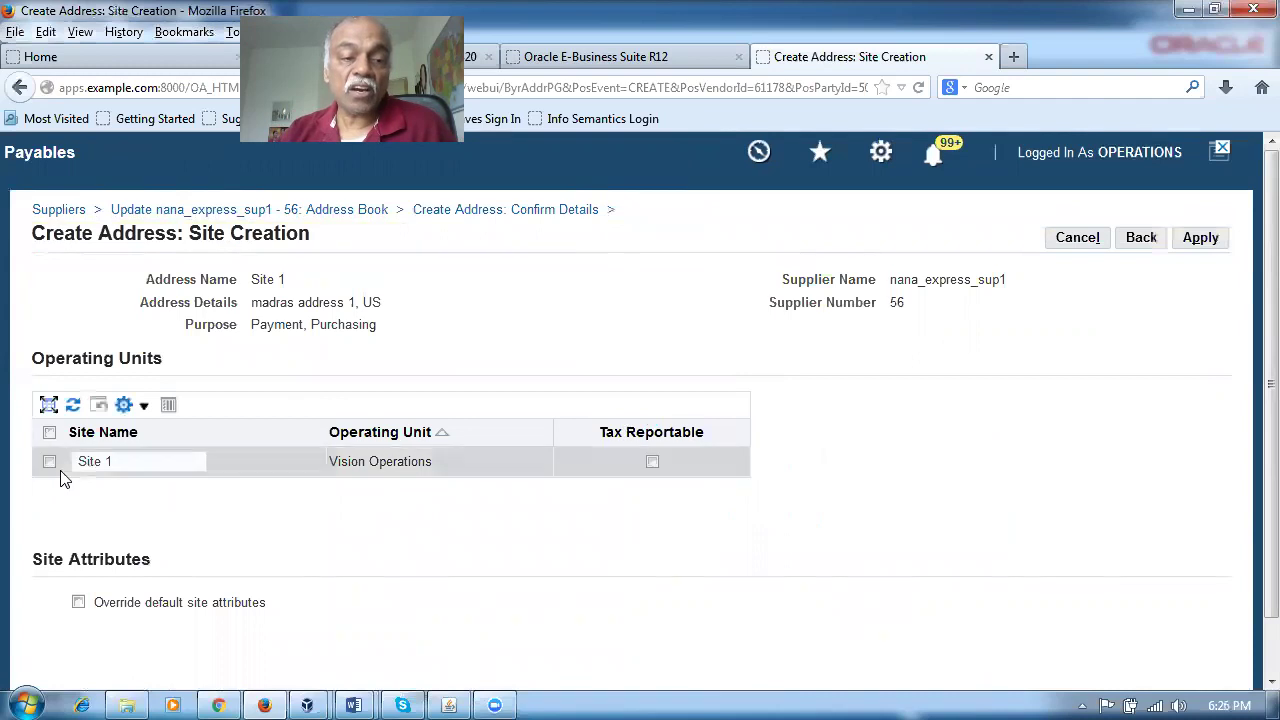
left_click(1203, 242)
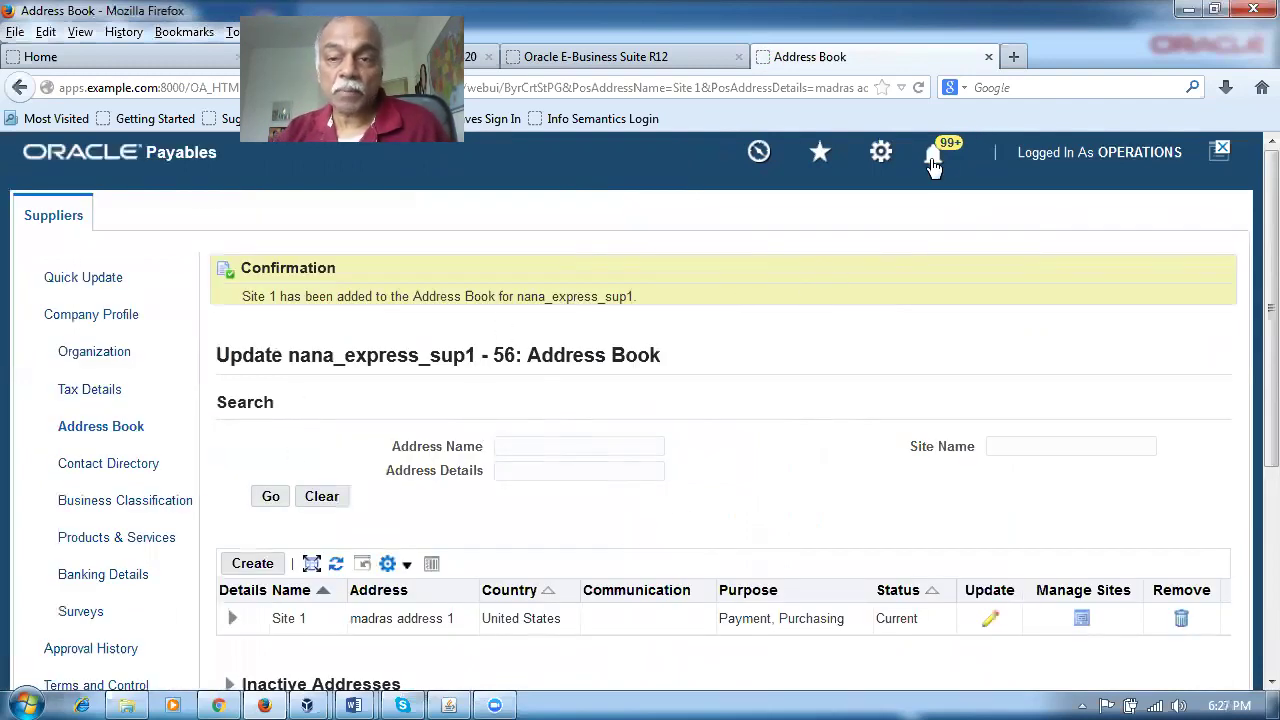
Step: Close the nana_express_sup1 page, switch to the Oracle Forms window, and open a new Create Supplier page from there
left_click(988, 56)
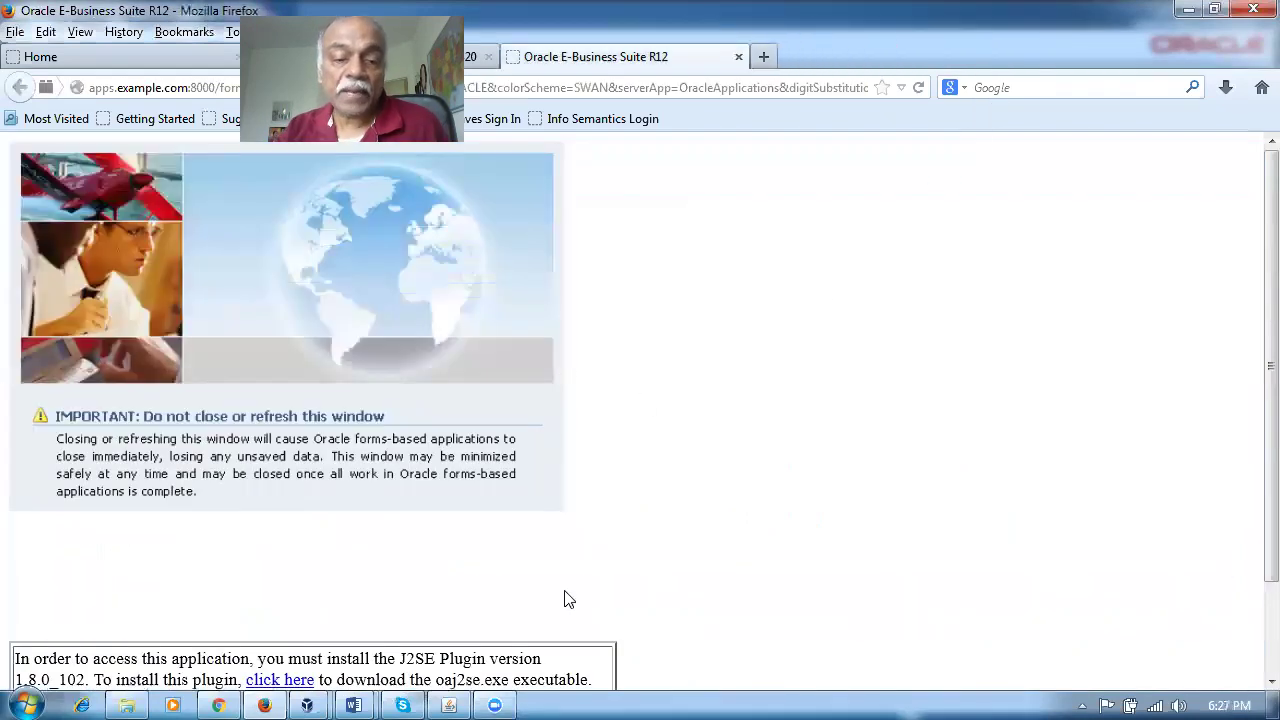
left_click(450, 702)
double_click(240, 371)
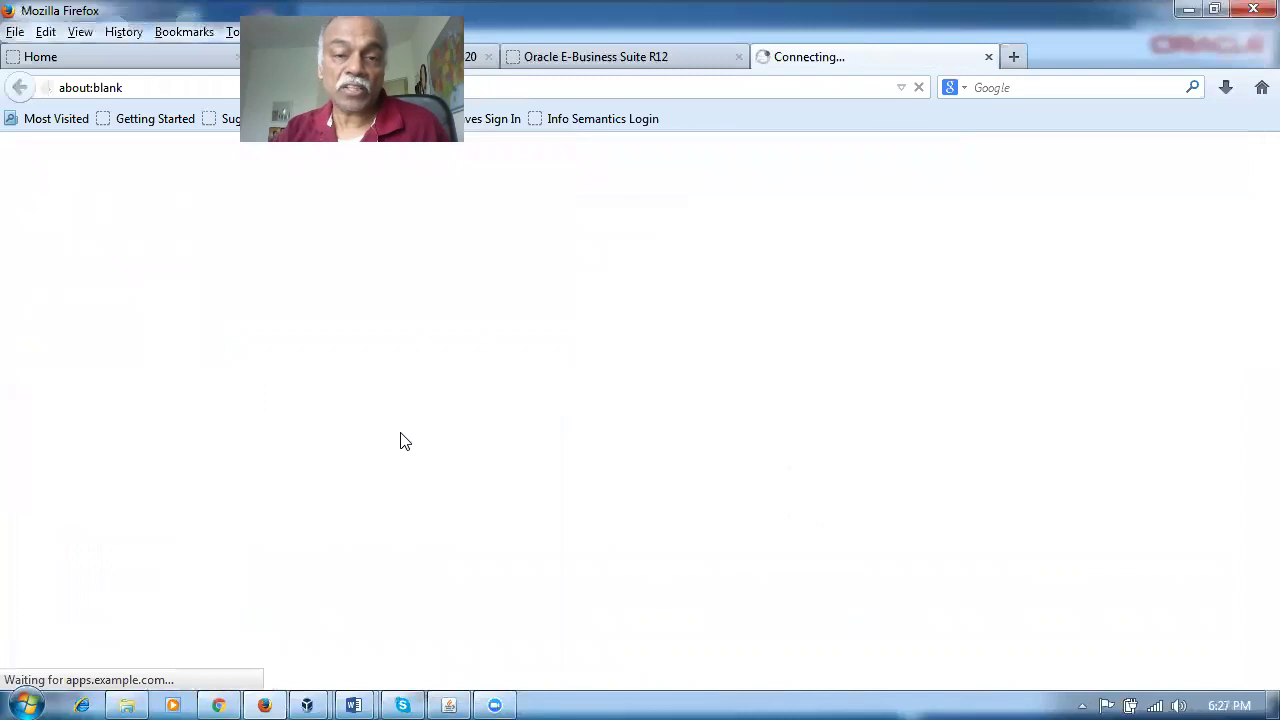
left_click(900, 265)
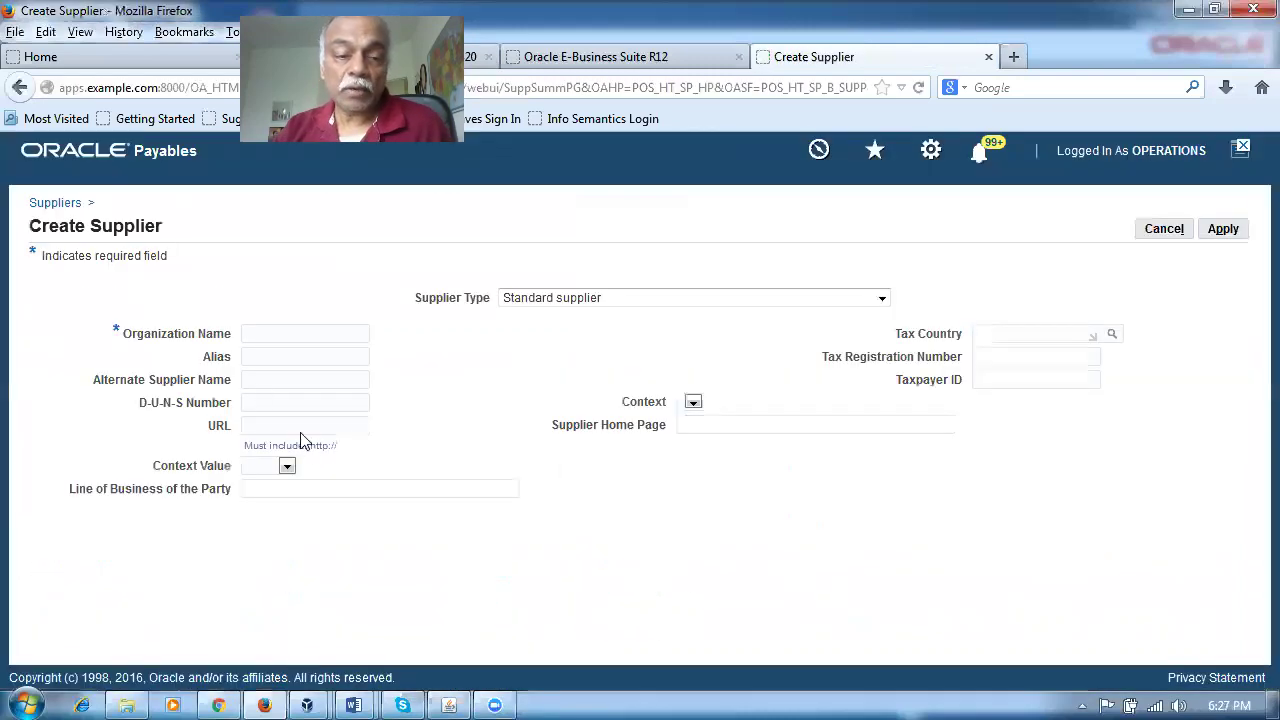
Step: Create a standard supplier as a new organization named nana_cascade_sup2 and save its record
type("nana")
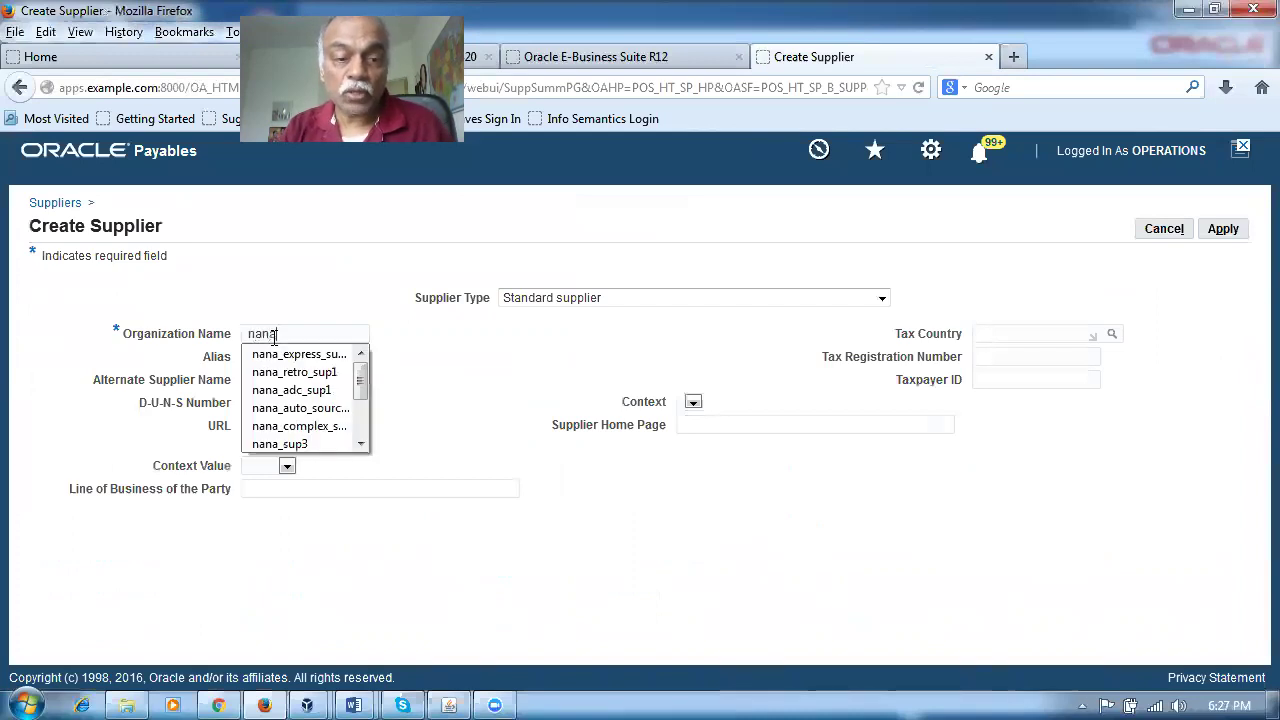
type("_cascade_sup2")
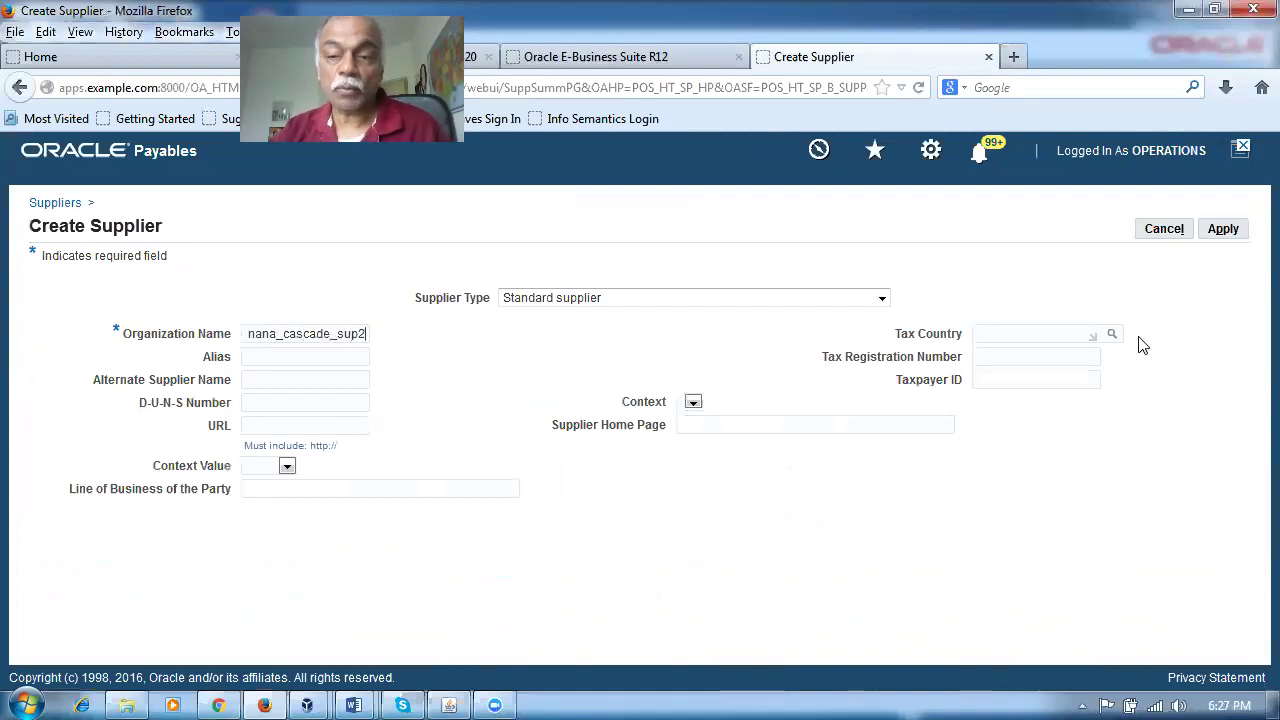
left_click(1236, 233)
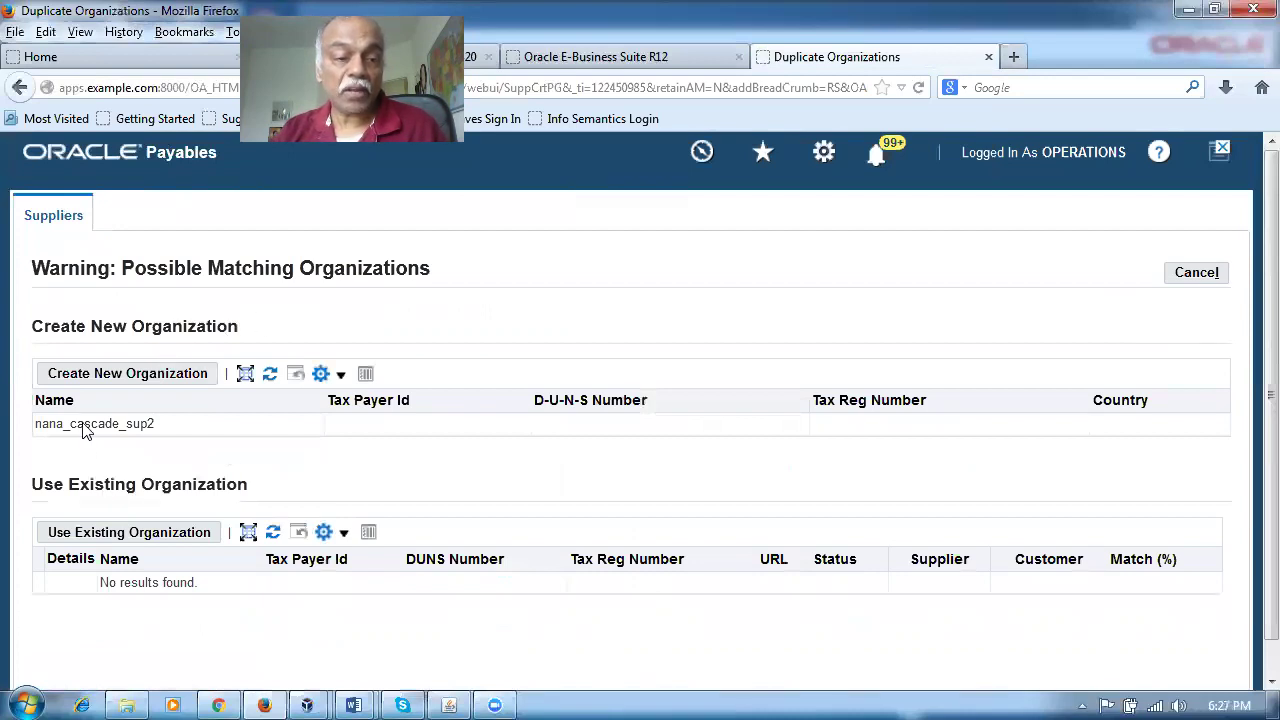
left_click(104, 373)
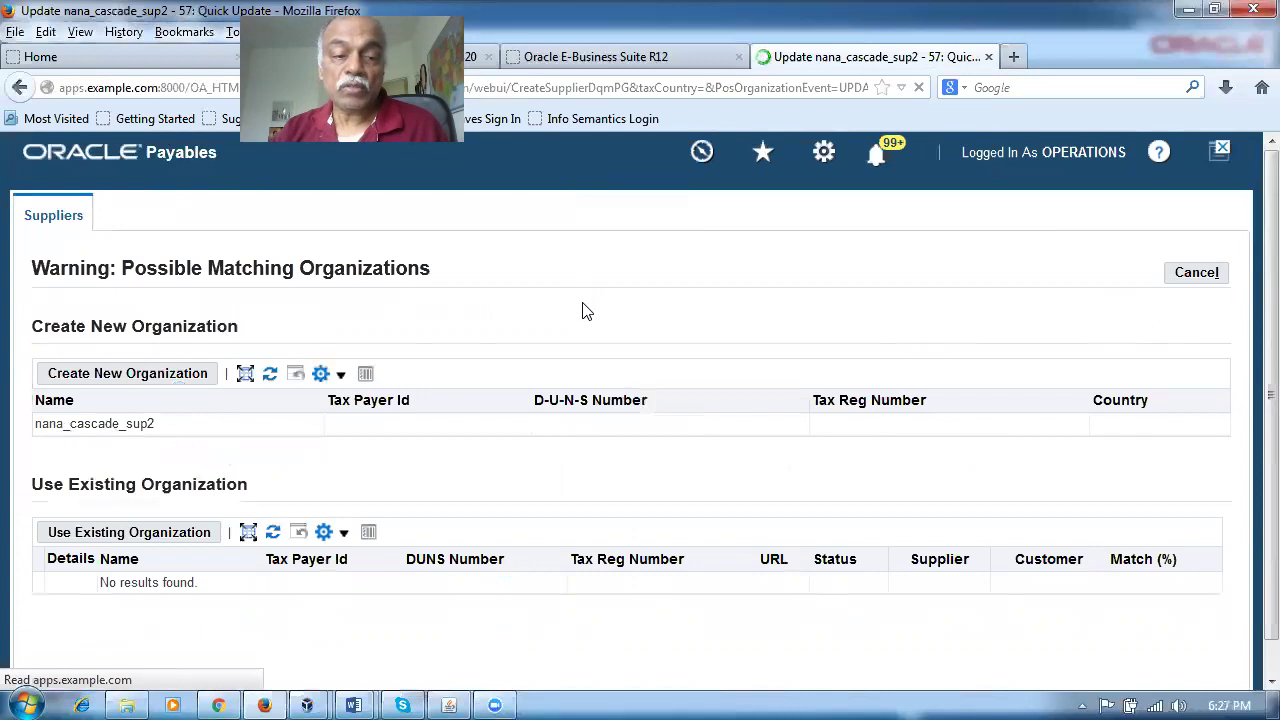
left_click(1206, 287)
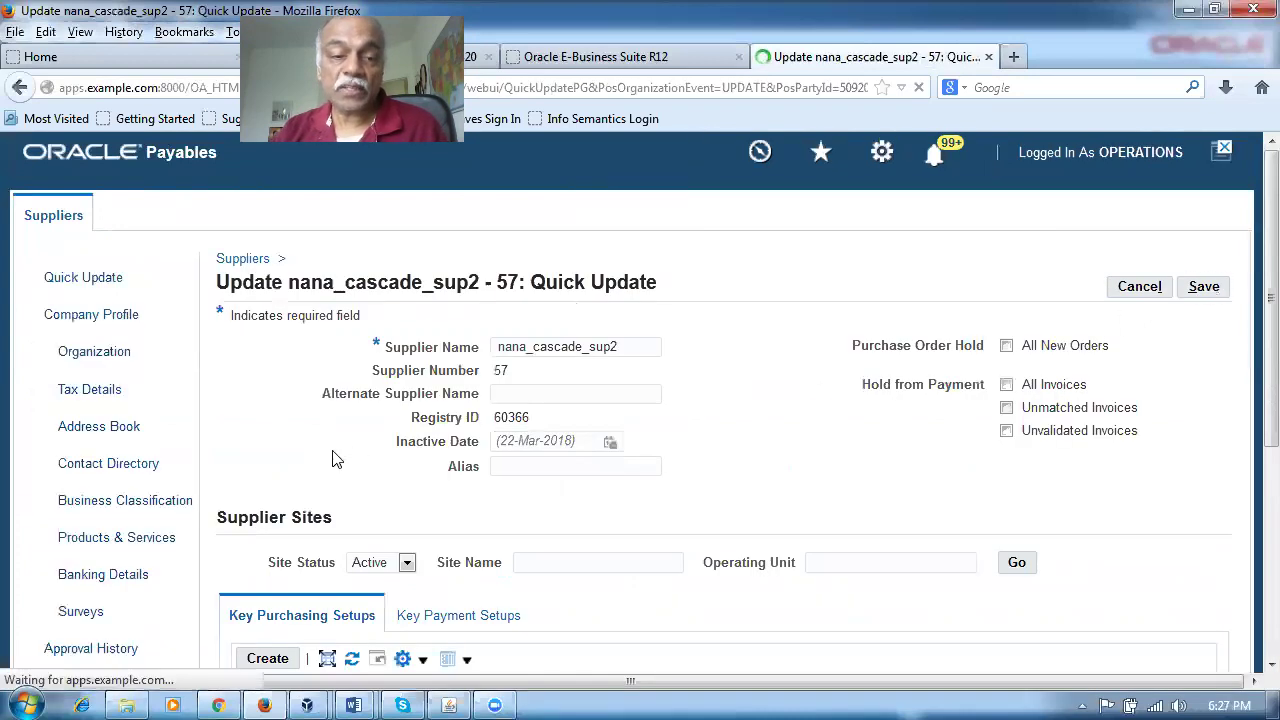
Step: Set Check as the default payment method for nana_cascade_sup2 and save the payment details
scroll(120, 555, "down", 4)
scroll(122, 555, "down", 3)
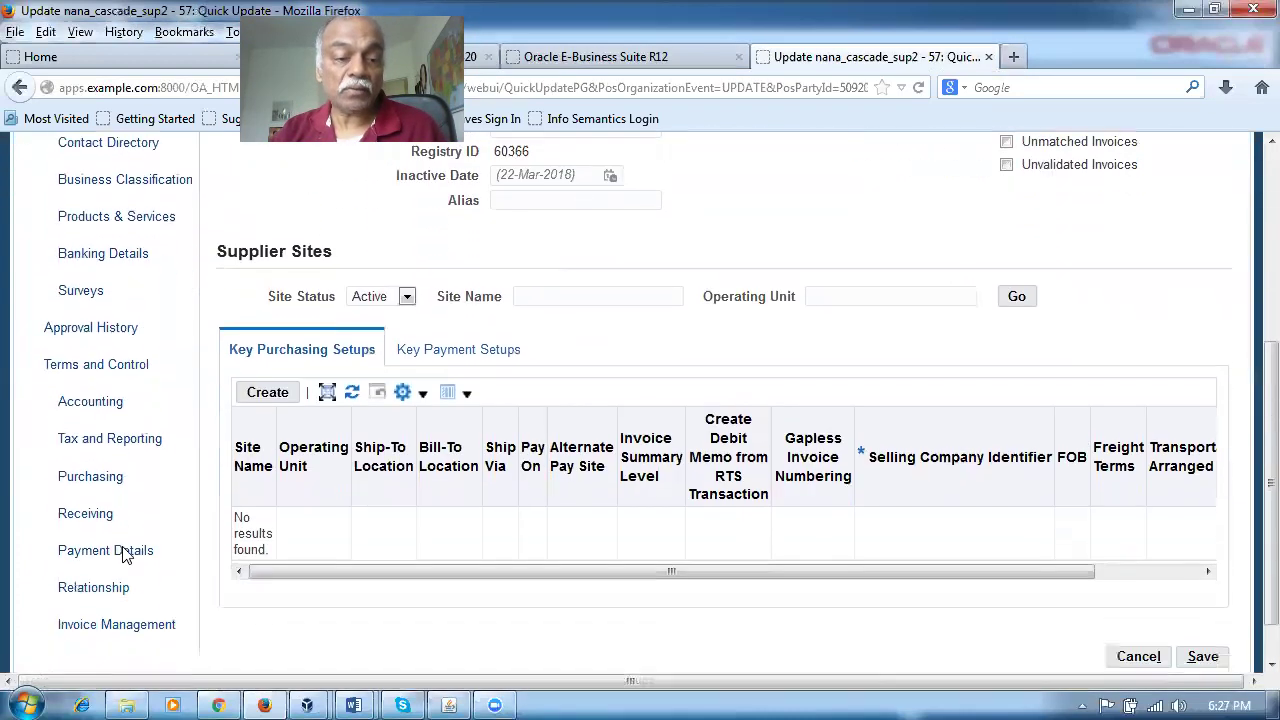
left_click(118, 499)
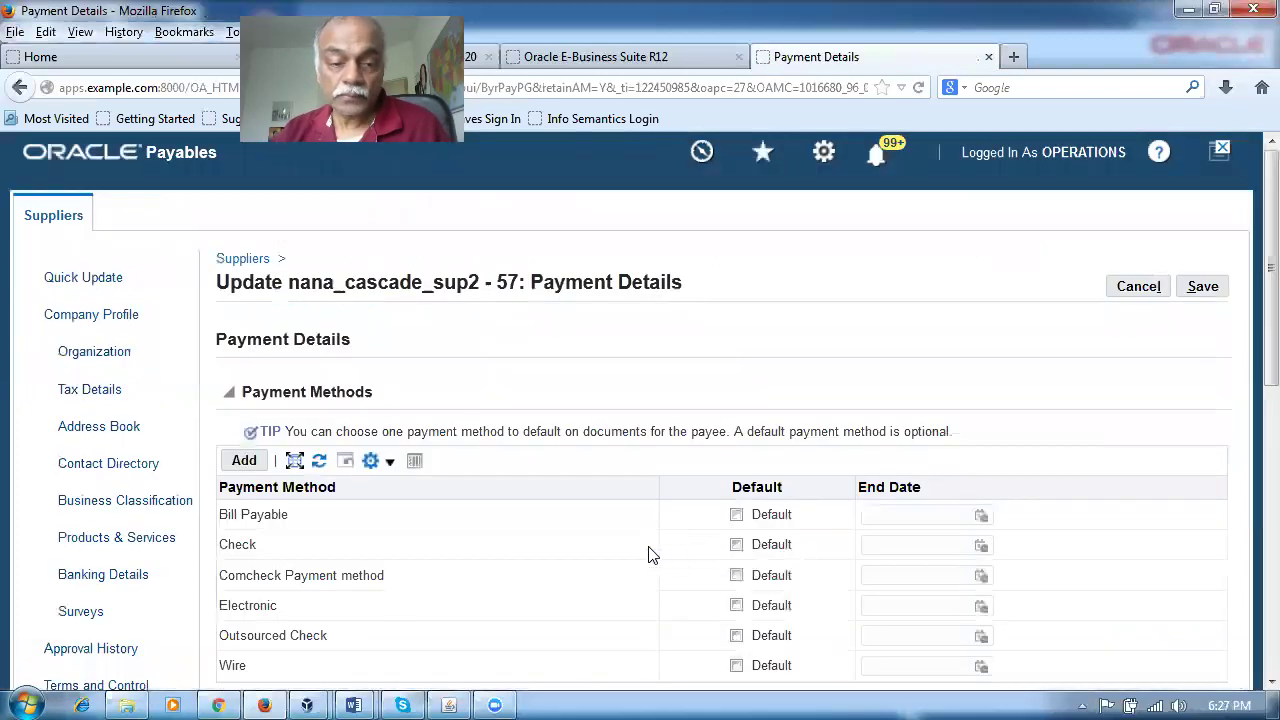
left_click(736, 544)
left_click(1200, 289)
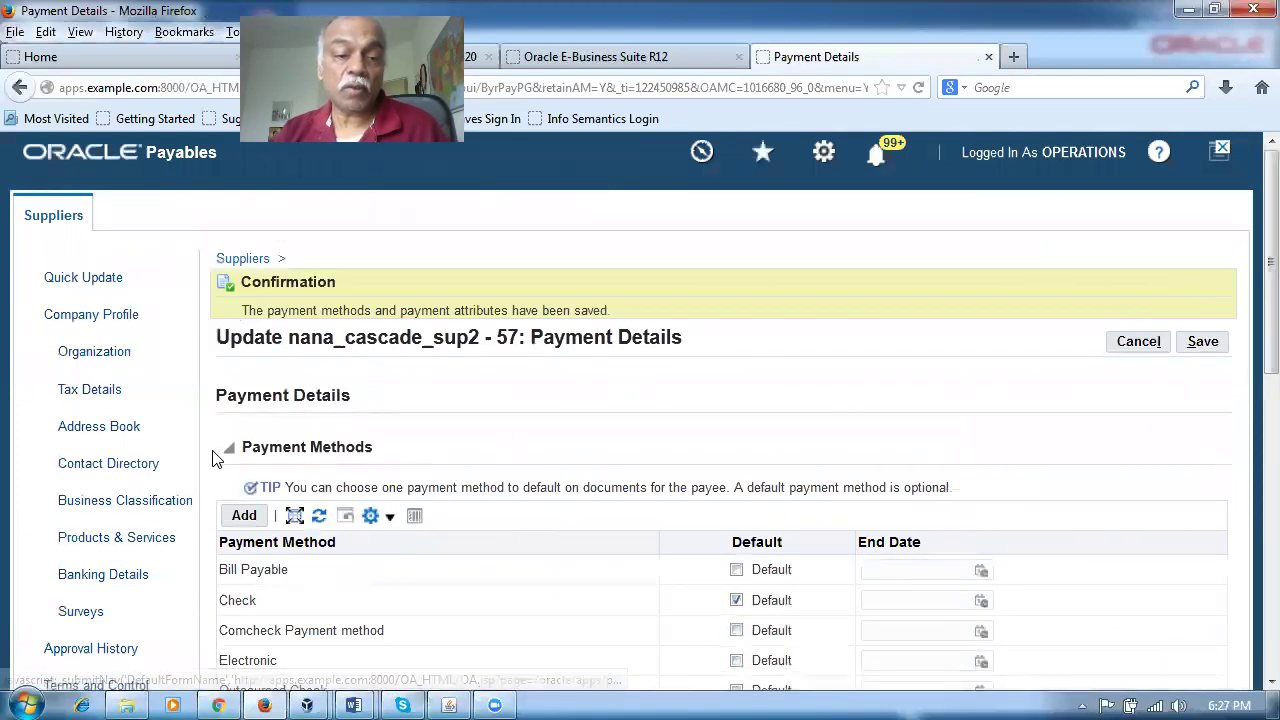
Step: Create an address for nana_cascade_sup2 with address line 1 "bangalore addr 2", name Site 2, and purposes Purchasing and Payment
left_click(92, 434)
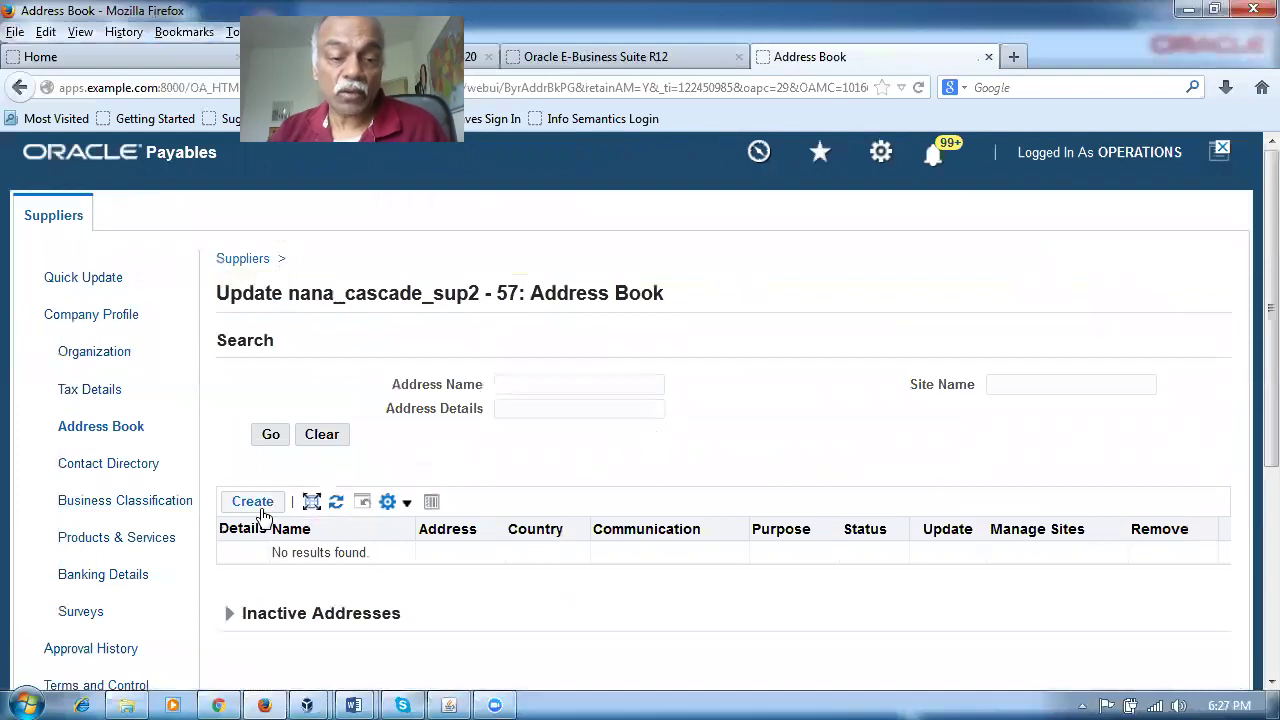
left_click(264, 510)
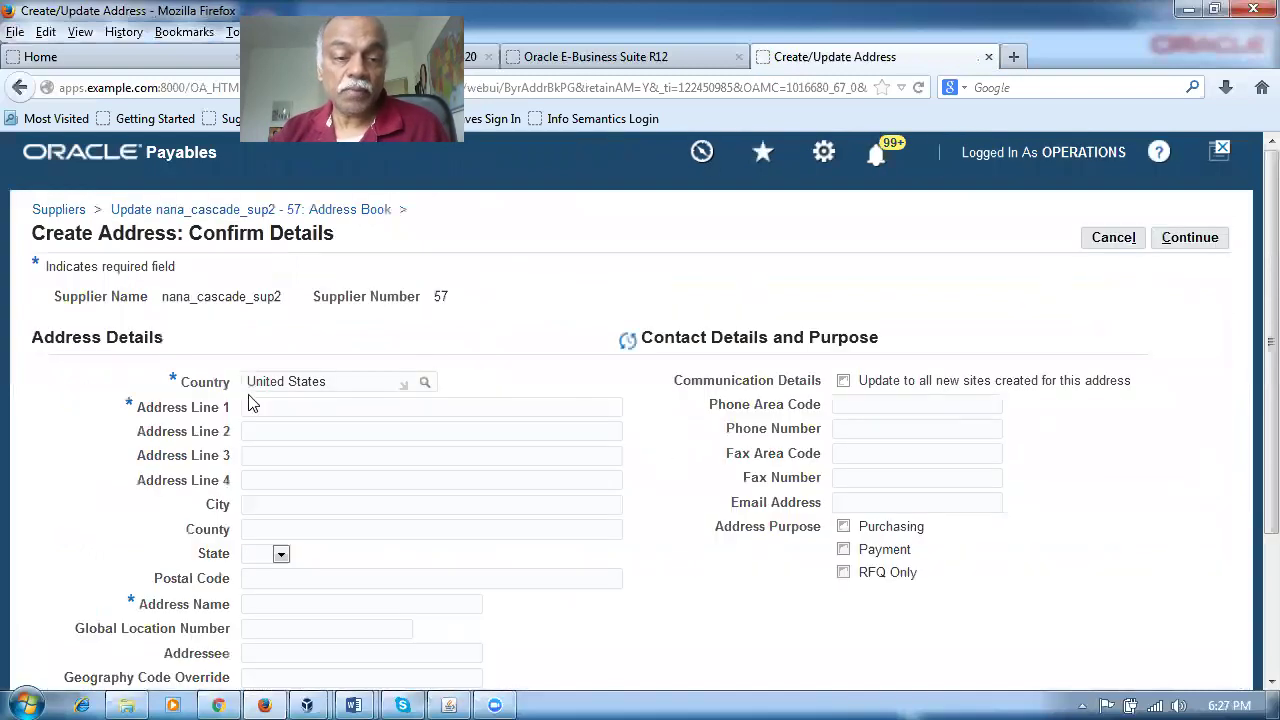
left_click(326, 411)
type("bangalore addr 2")
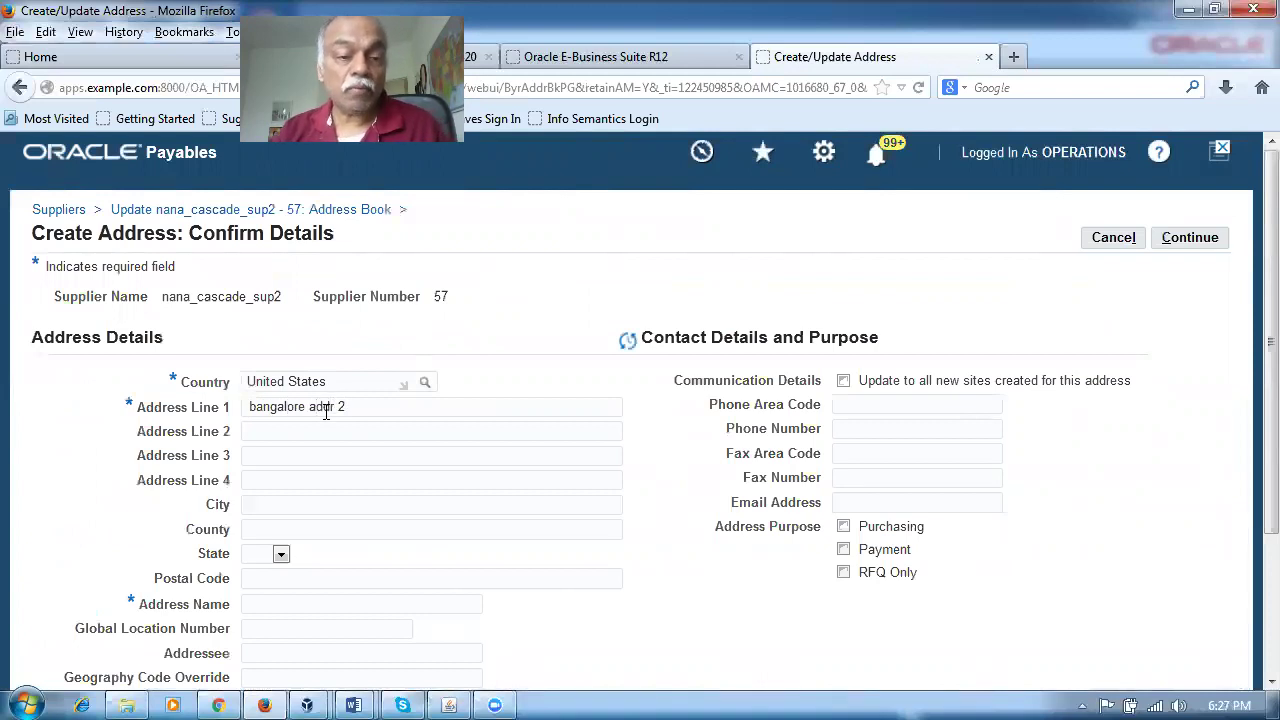
left_click(301, 604)
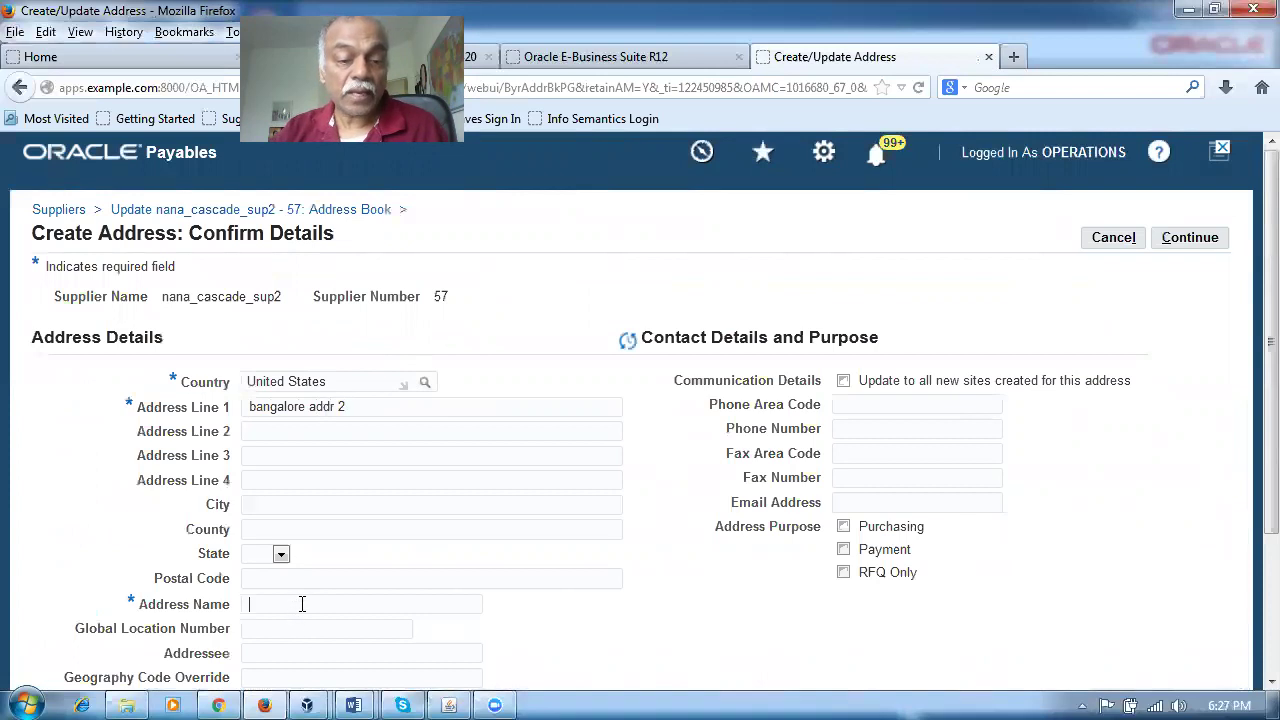
type("Site ")
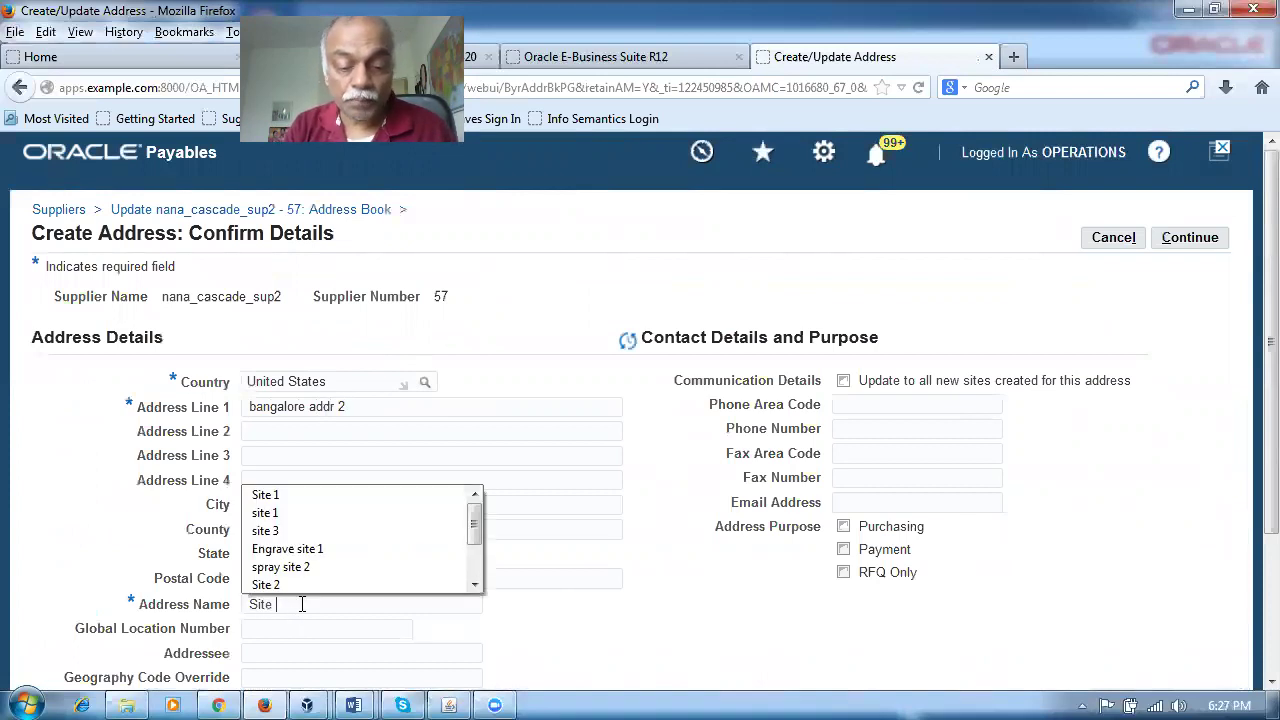
type("2")
left_click(843, 526)
left_click(845, 550)
left_click(1189, 250)
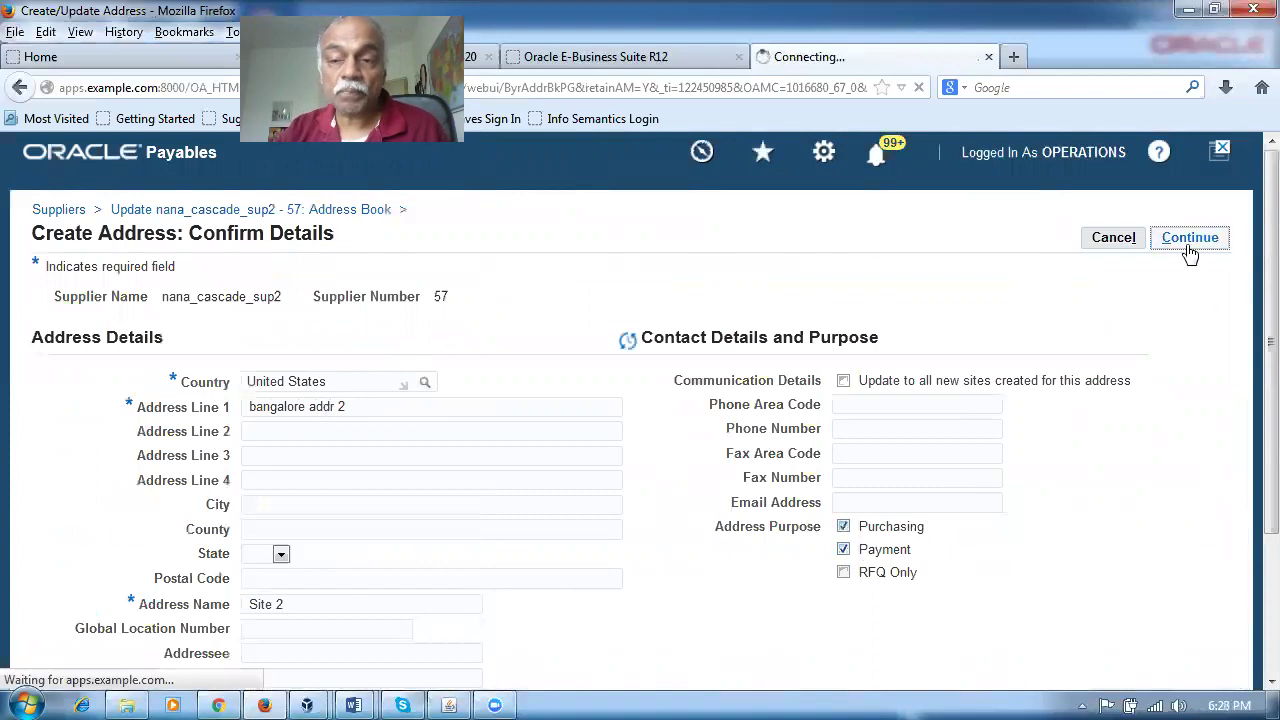
Step: Accept the address without state, county or city, and create Site 2 for the Vision Operations operating unit
left_click_drag(248, 262, 517, 262)
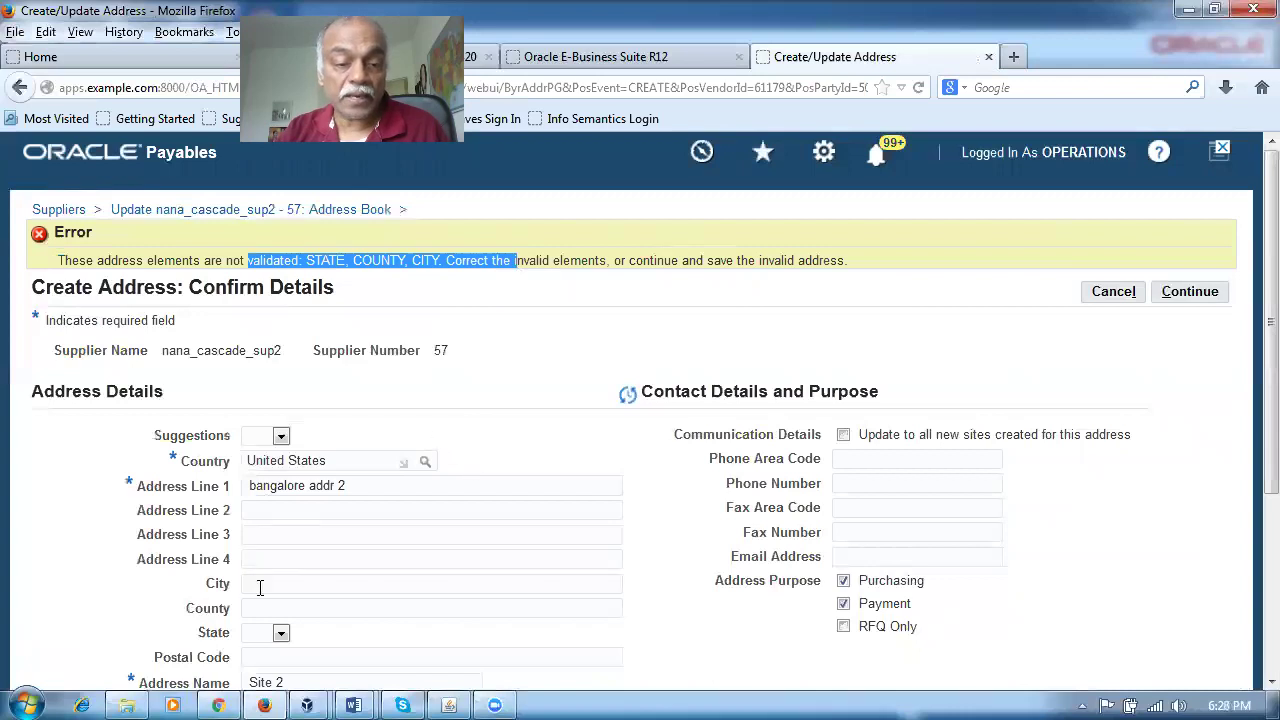
left_click(1190, 291)
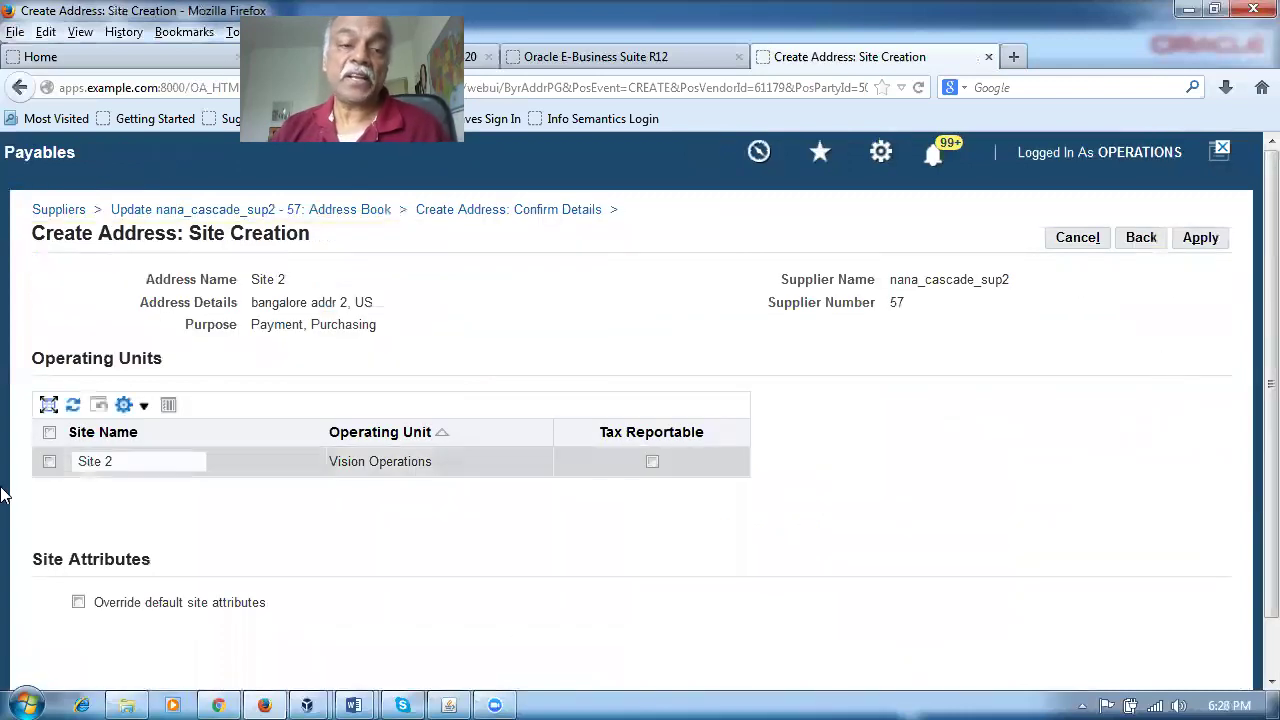
left_click(49, 461)
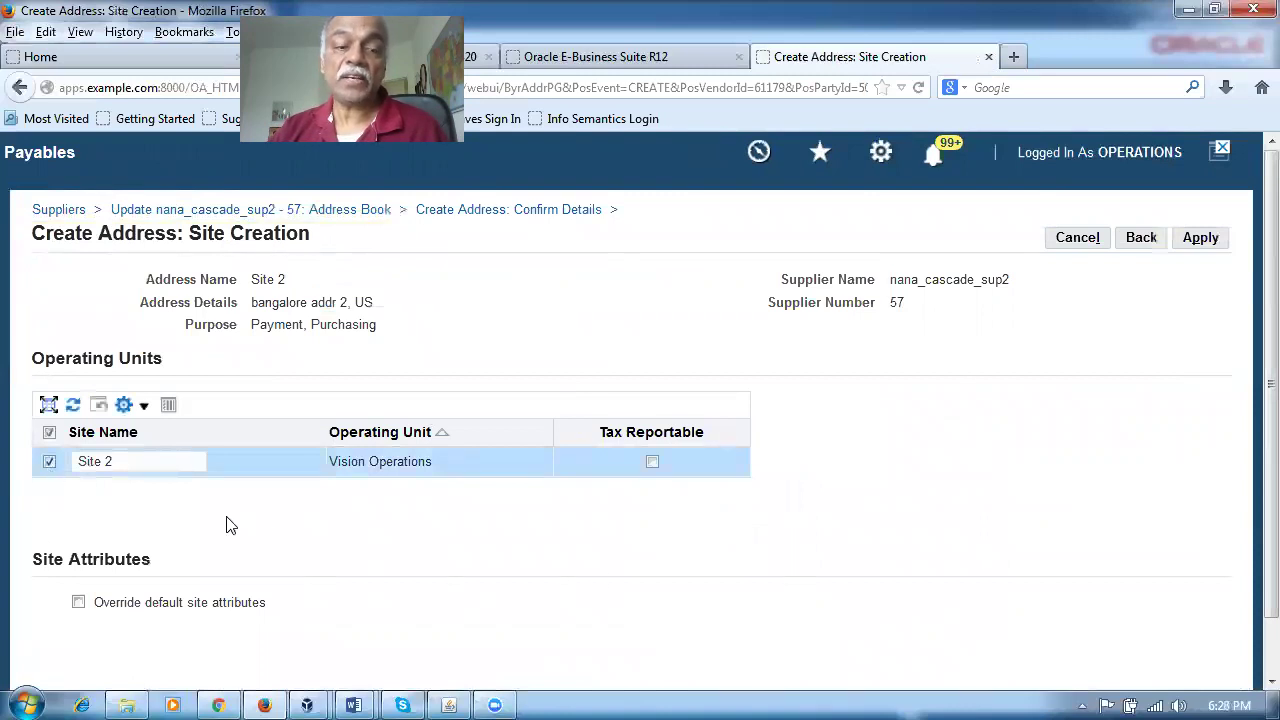
left_click(1203, 240)
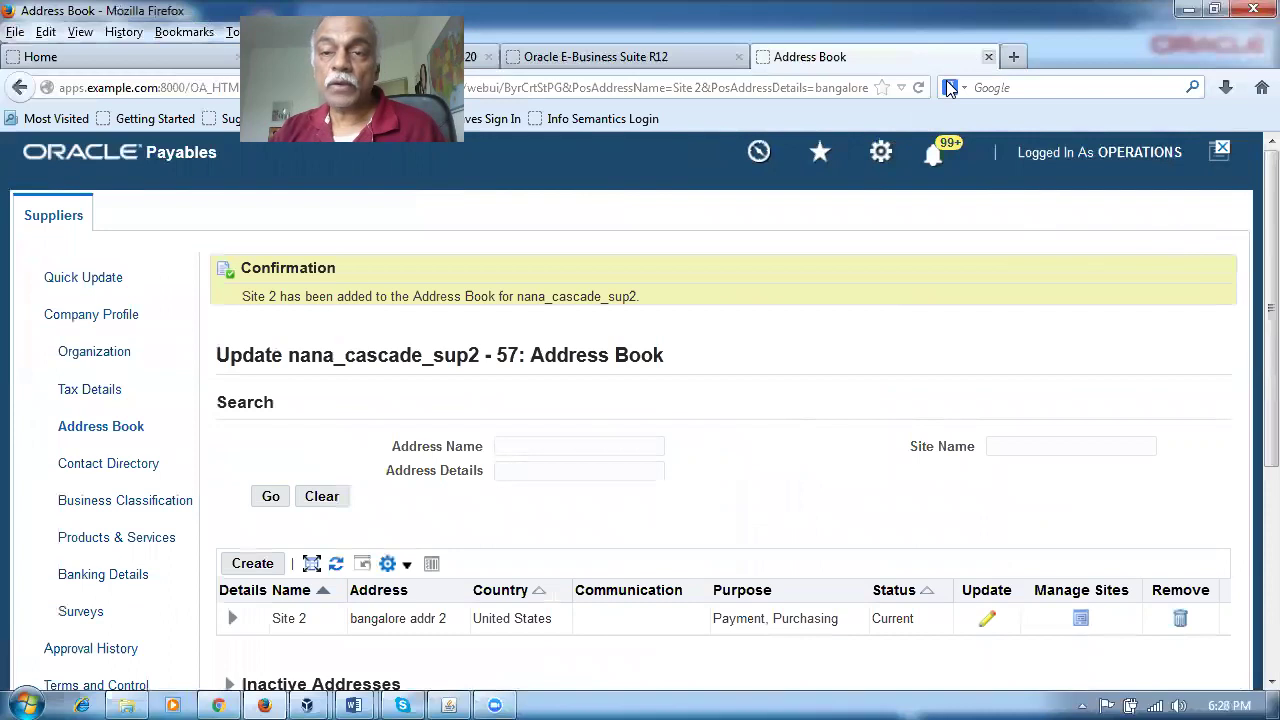
Step: Close the nana_cascade_sup2 page, switch to the Oracle Forms window, and open the Master Items form
key("ctrl+w")
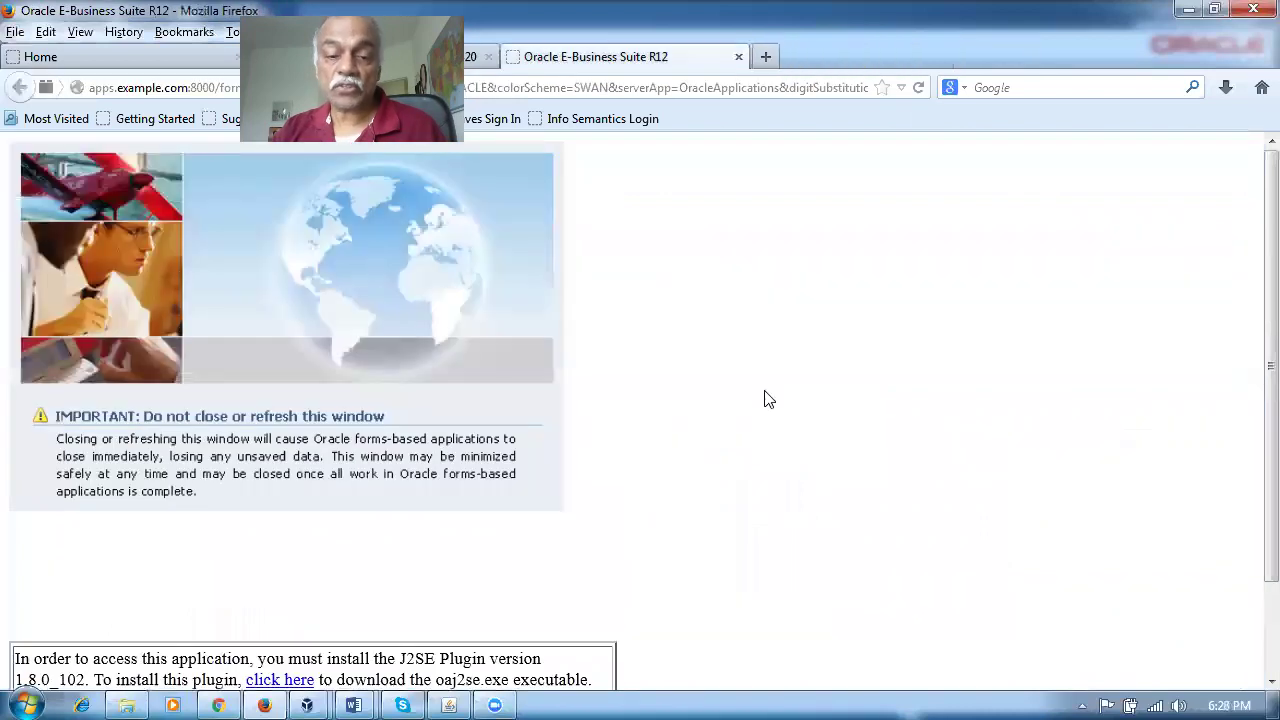
left_click(447, 700)
left_click(106, 382)
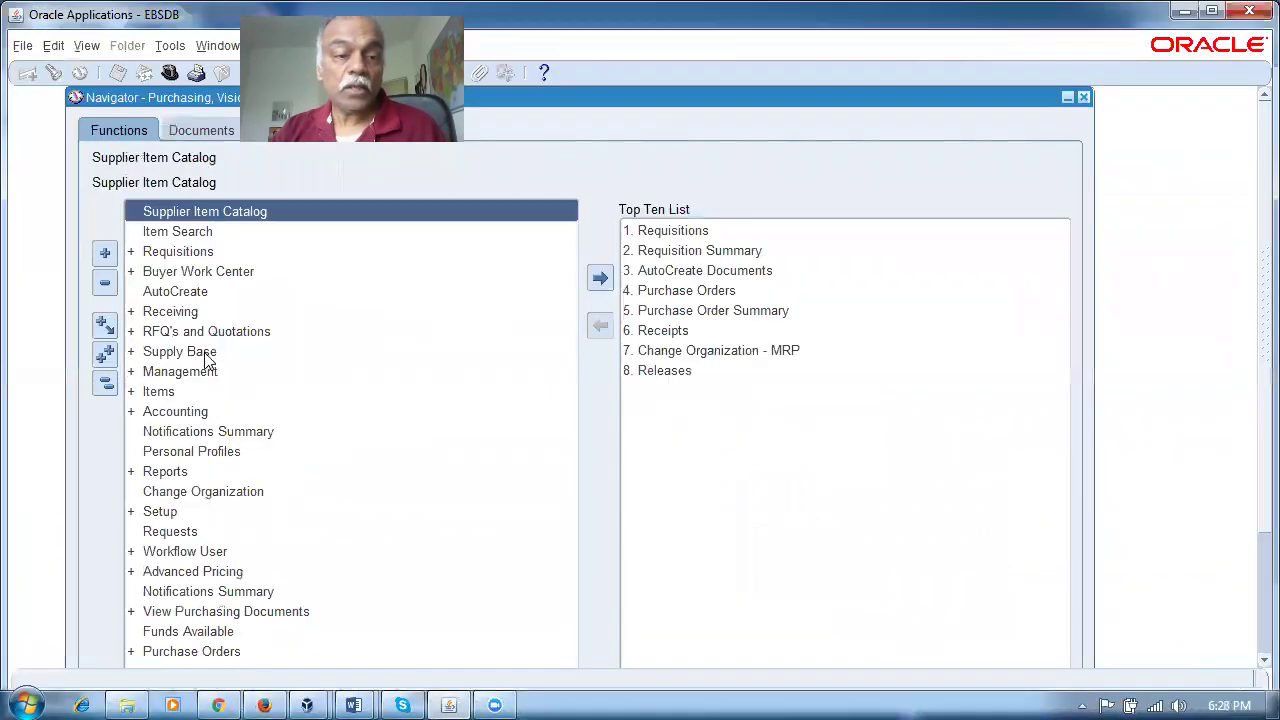
double_click(199, 391)
double_click(212, 410)
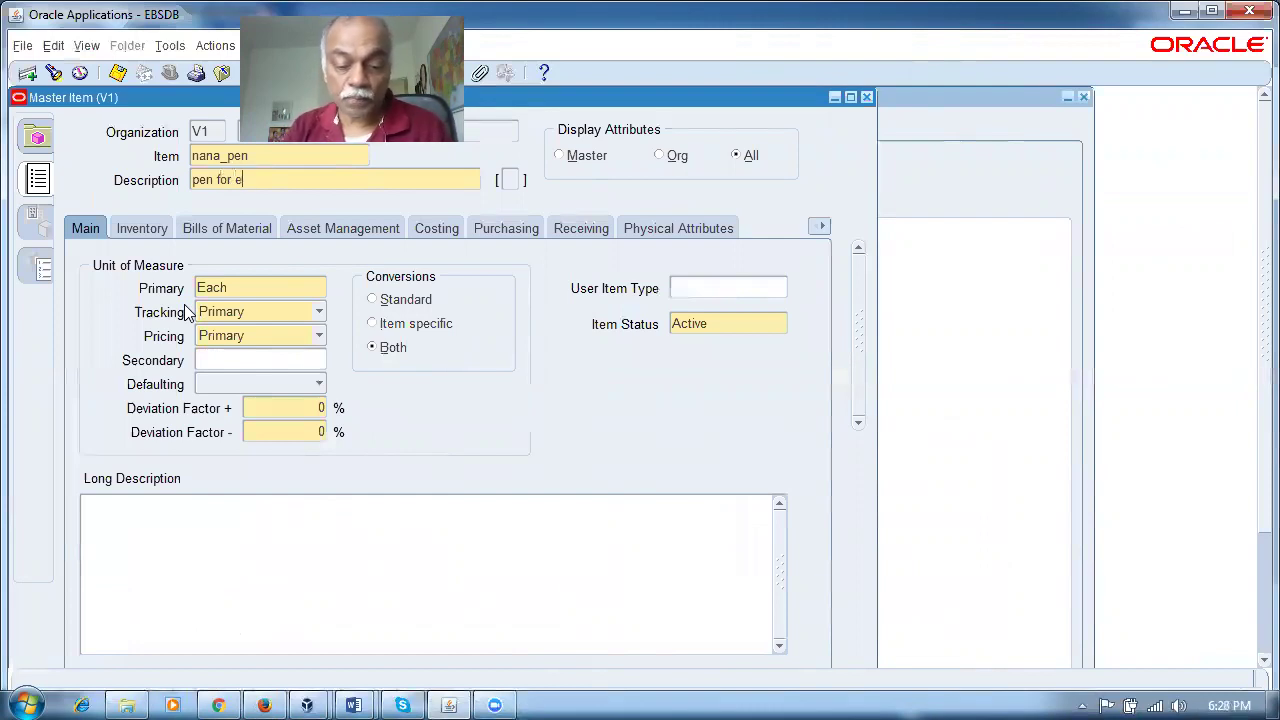
Step: Enter master item nana_pen with description "pen for express receipts" and apply the Purchased Item template
type("ess receipts")
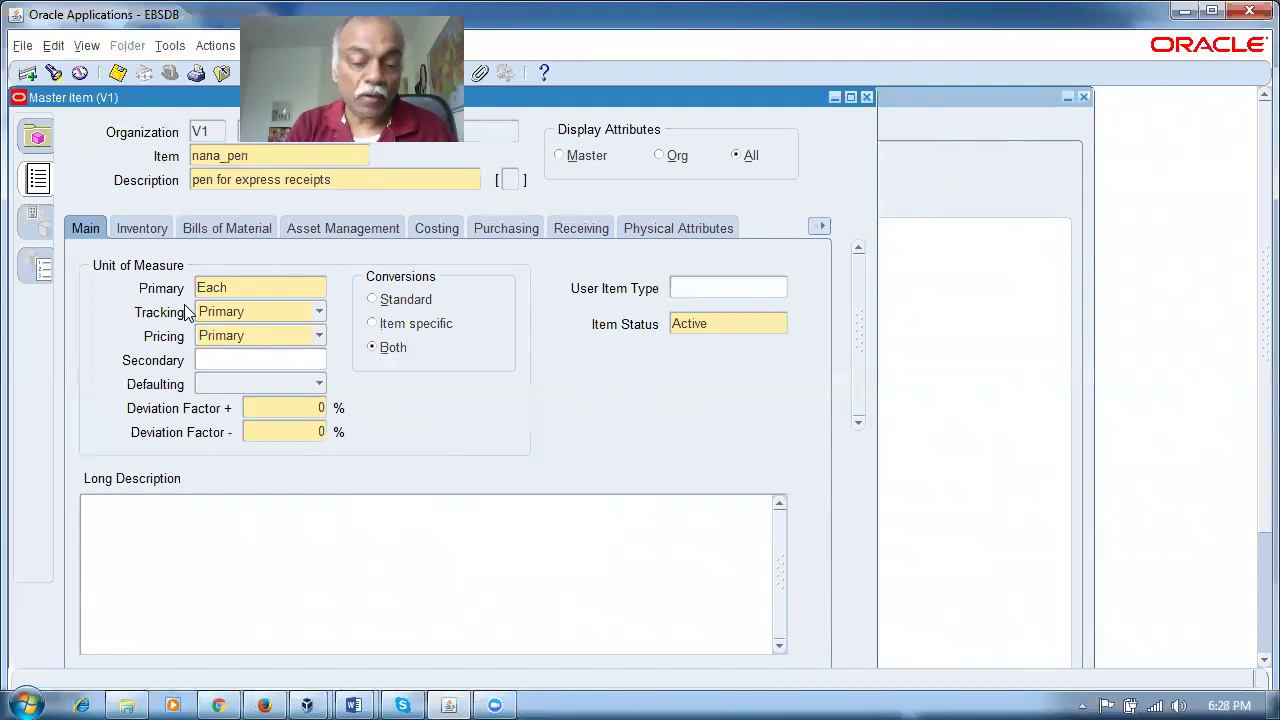
key("alt+t")
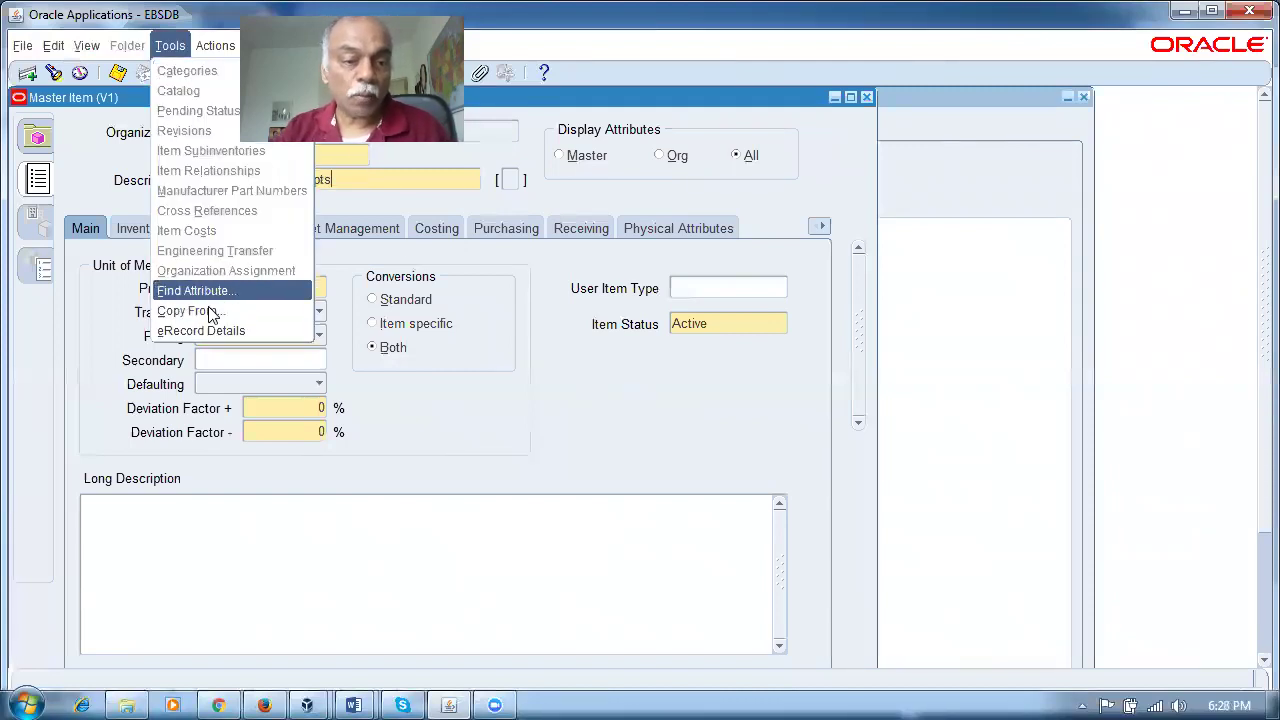
left_click(190, 311)
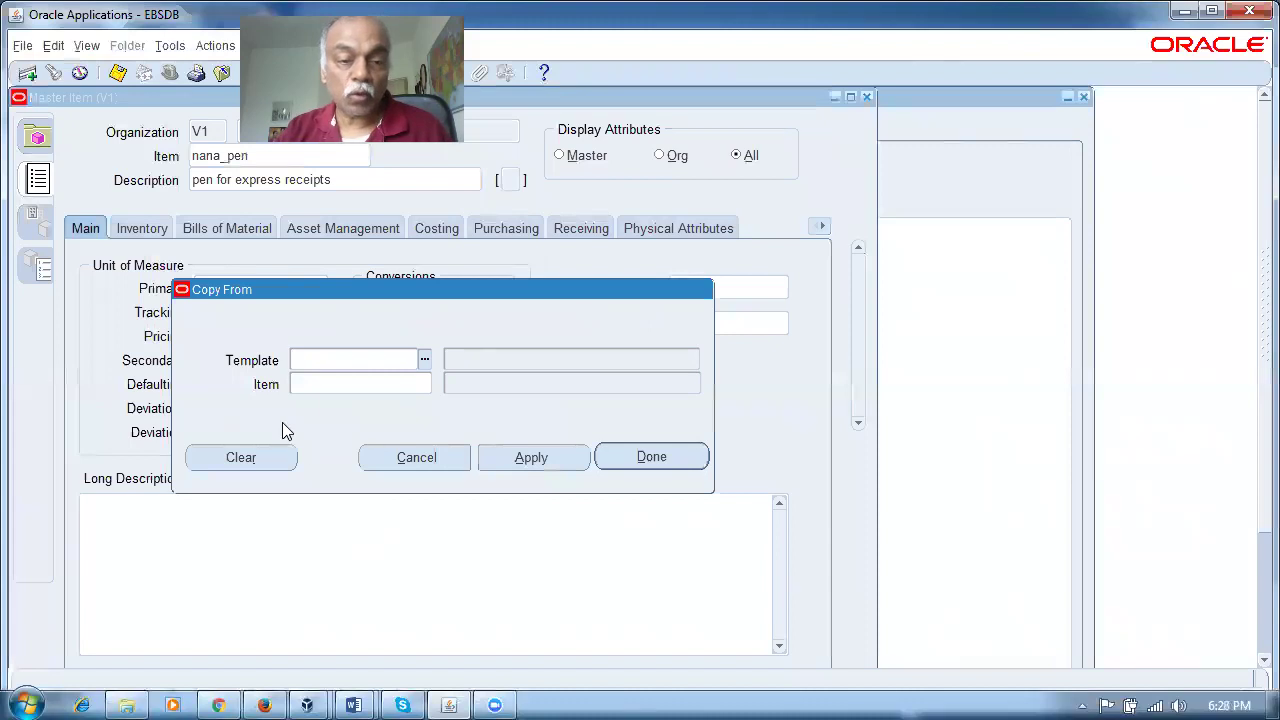
type("pur")
key("Tab")
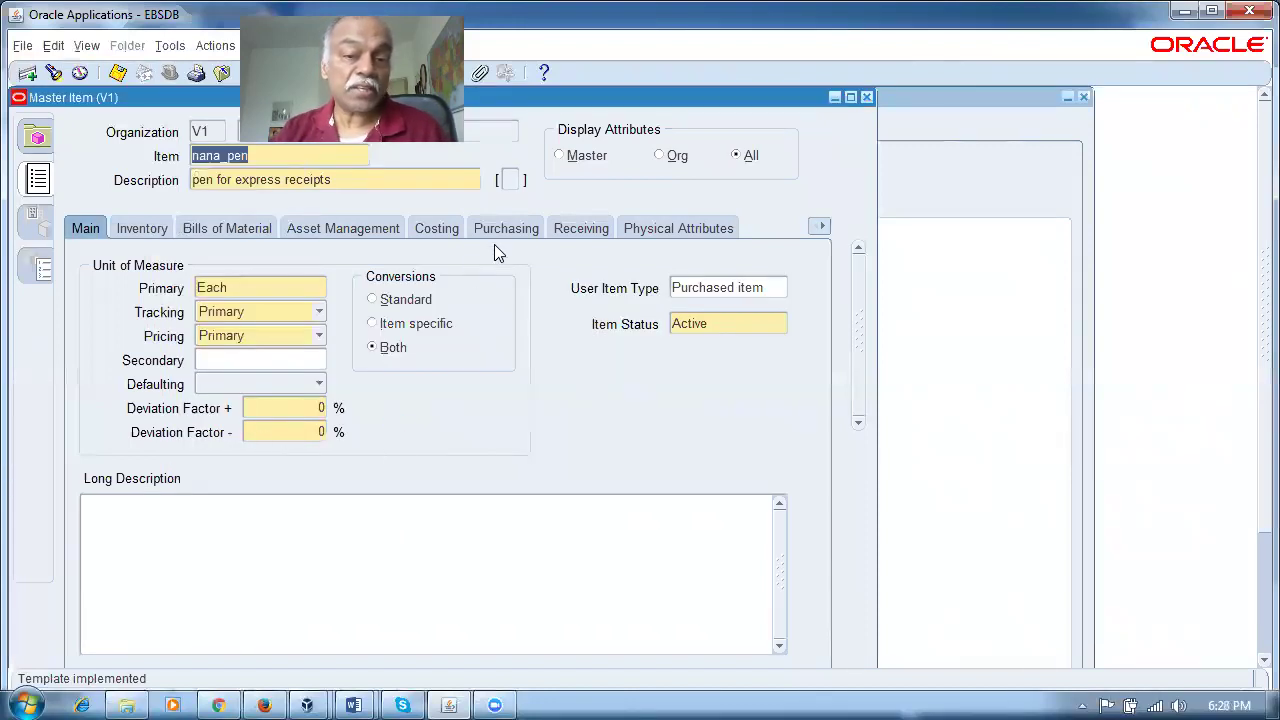
Step: Set the purchasing list price of nana_pen to 1 and save the item
left_click(492, 230)
left_click(310, 505)
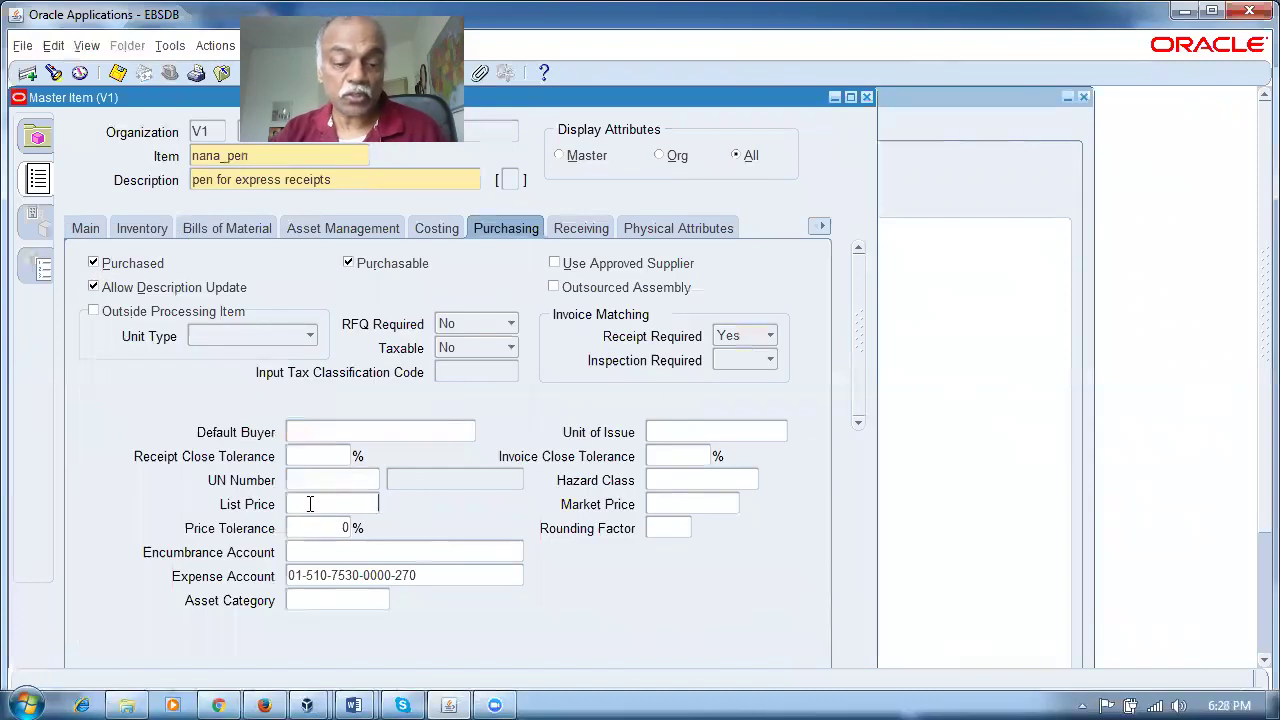
key("ctrl+s")
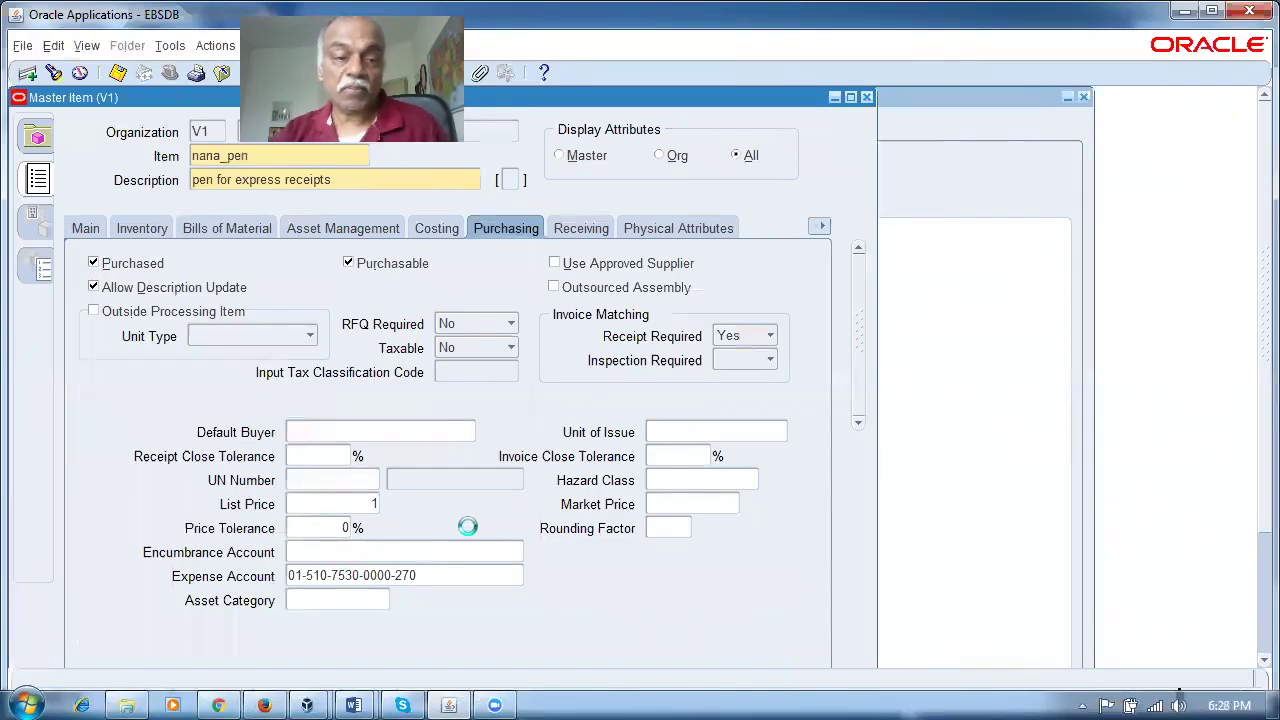
Step: Assign nana_pen to organization M1 Seattle Manufacturing, save, and return to the item's attributes
left_click(170, 46)
left_click(200, 270)
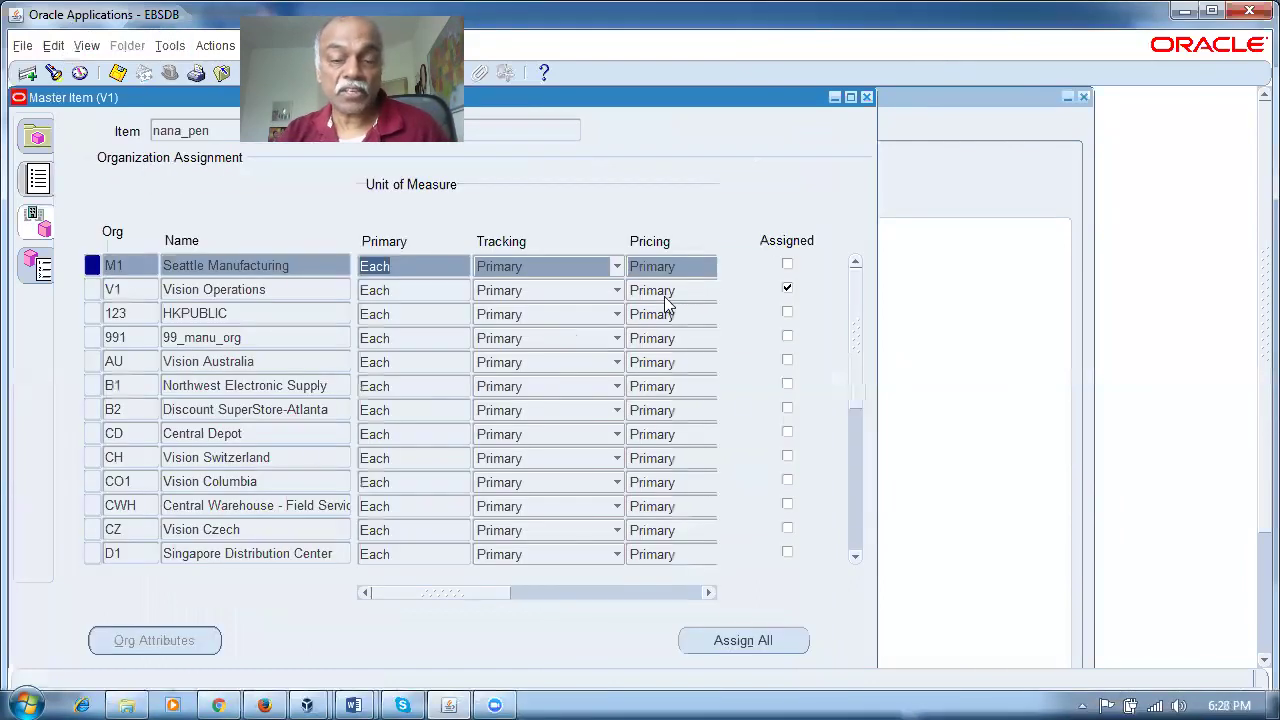
left_click(786, 266)
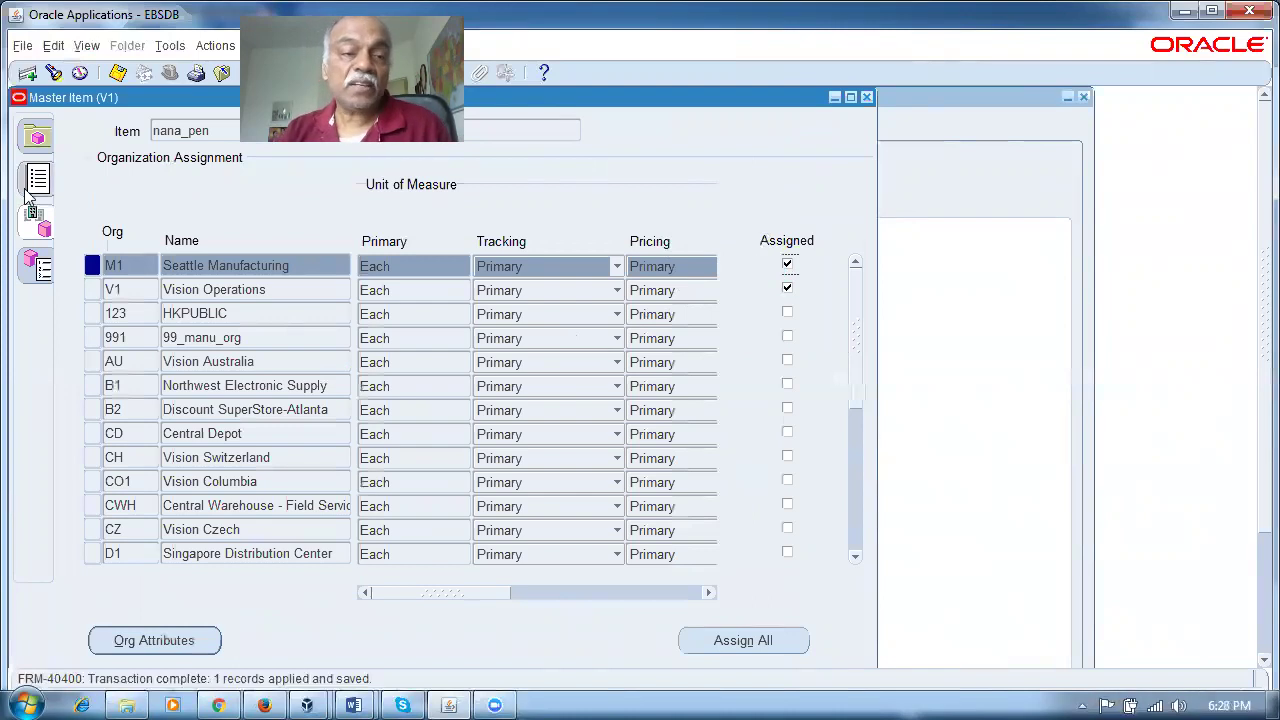
left_click(17, 248)
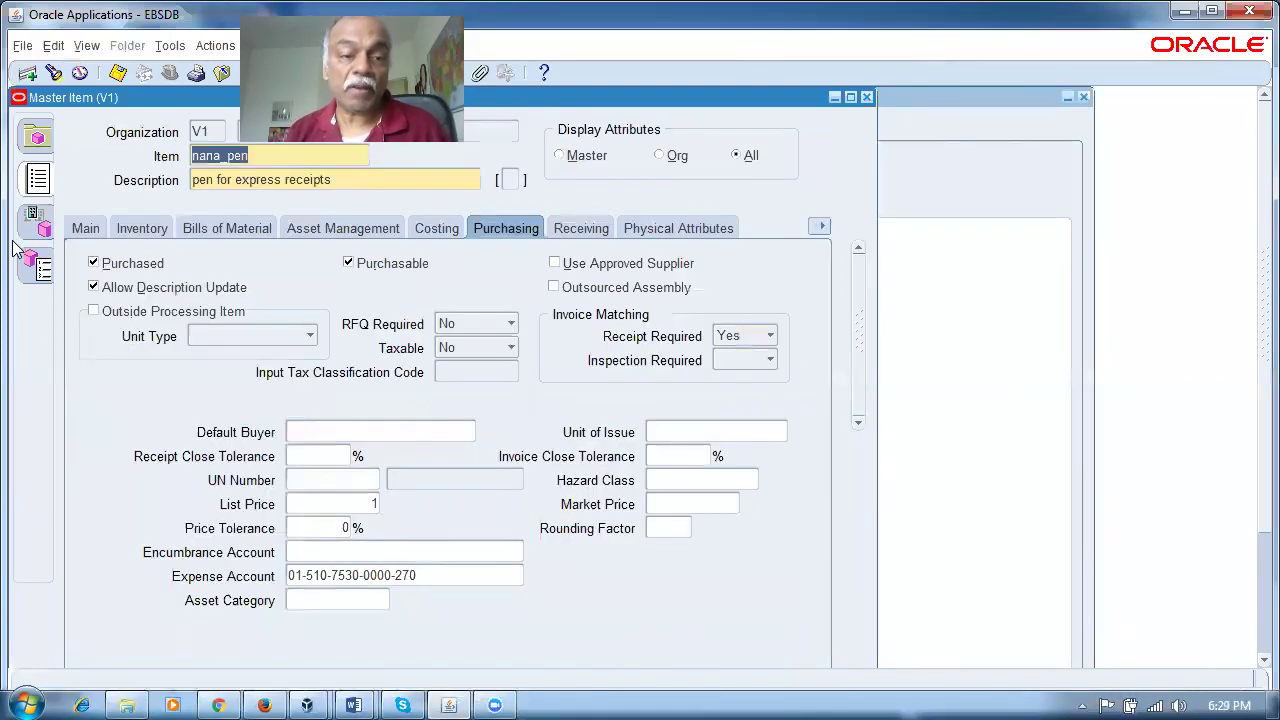
Step: Create a new master item nana_paper with description "paper is cascade test" and apply the Purchased Item template
key("F6")
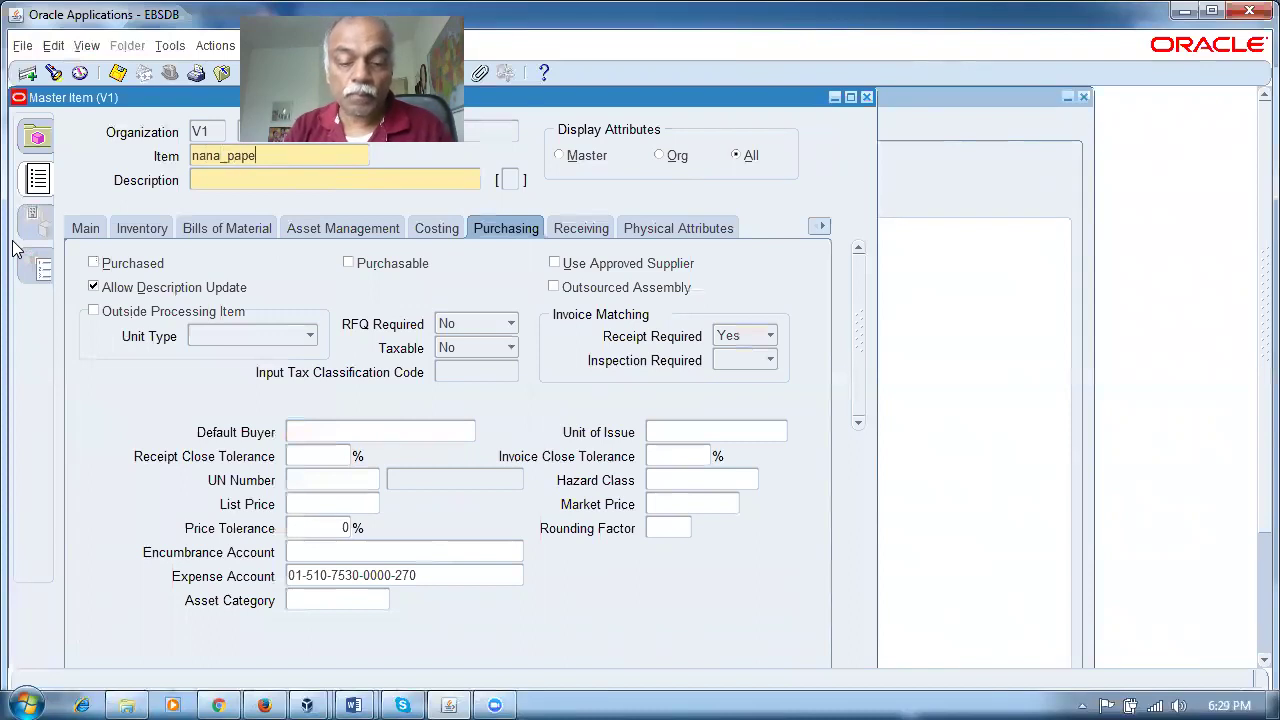
key("Tab")
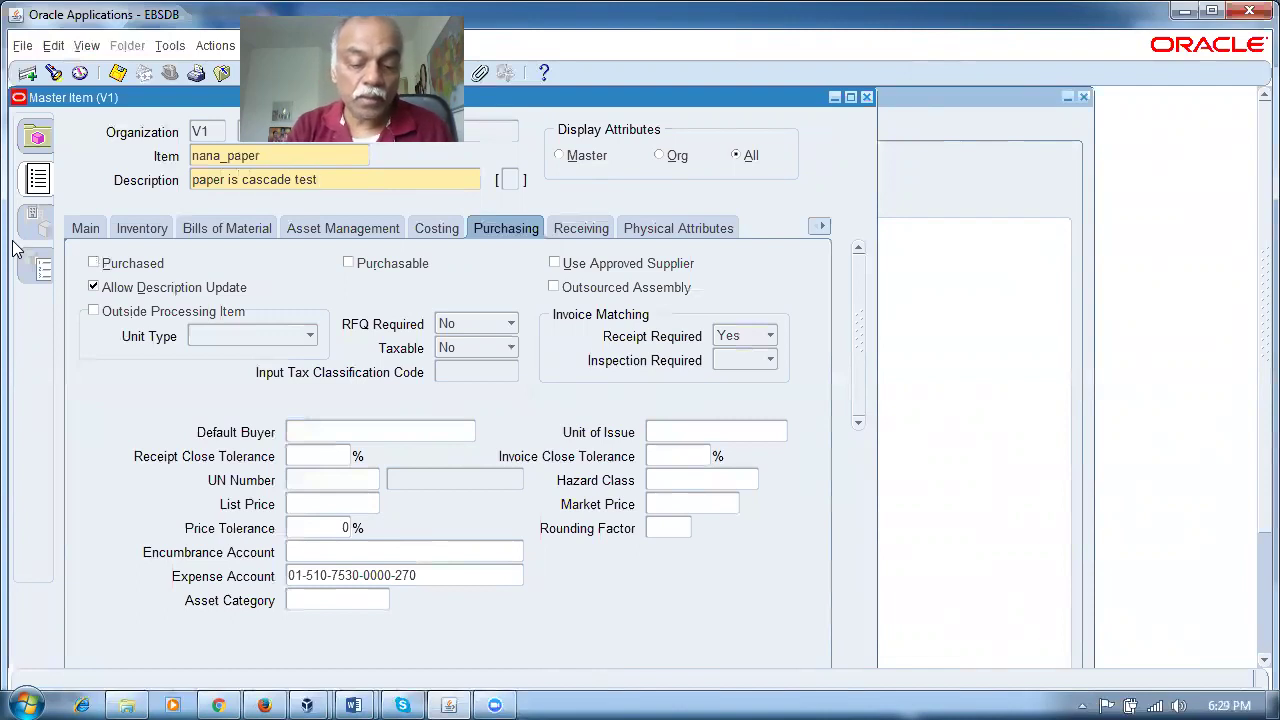
key("alt+t")
key("o")
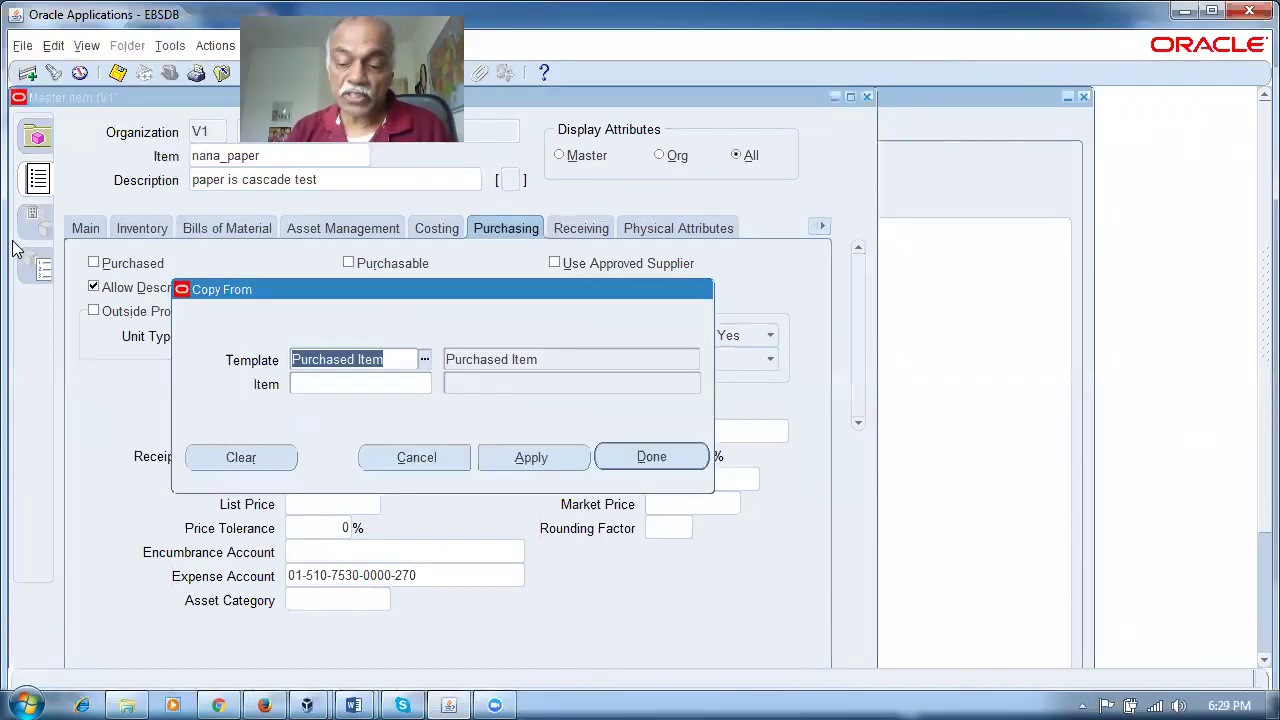
key("Return")
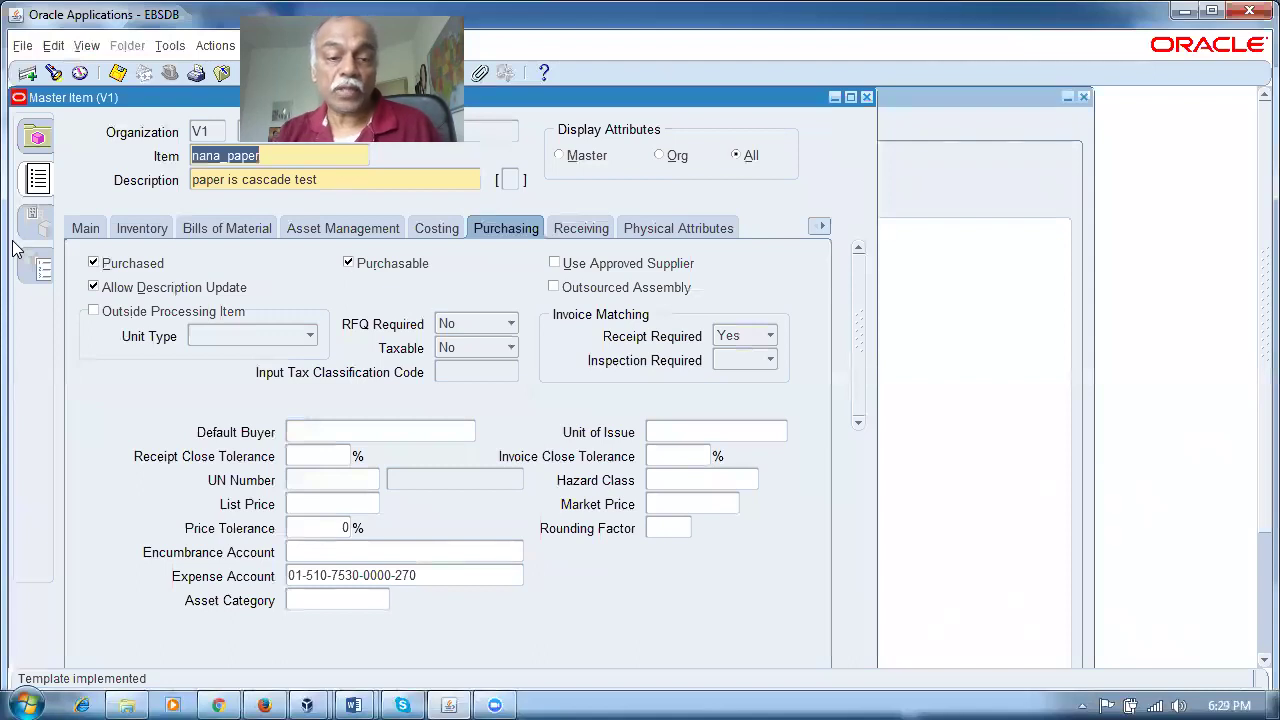
Step: Set the purchasing list price of nana_paper to 2 and save the item
left_click(298, 504)
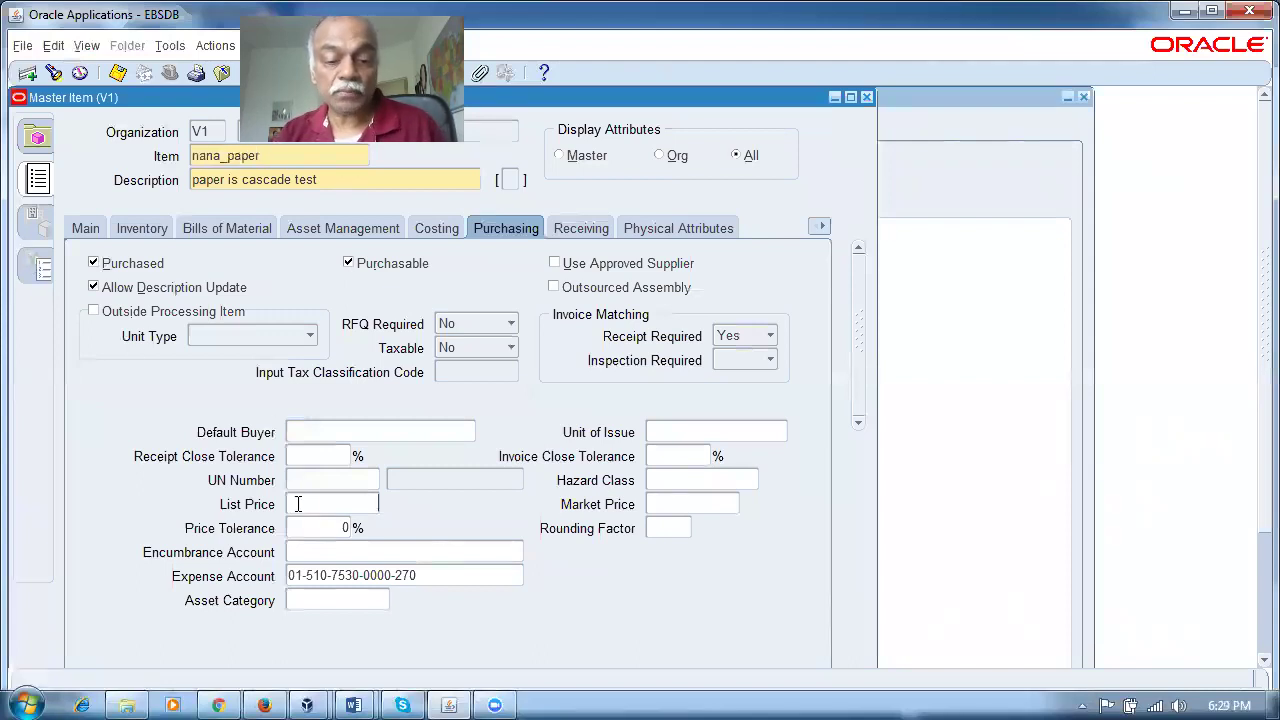
type("2")
key("ctrl+s")
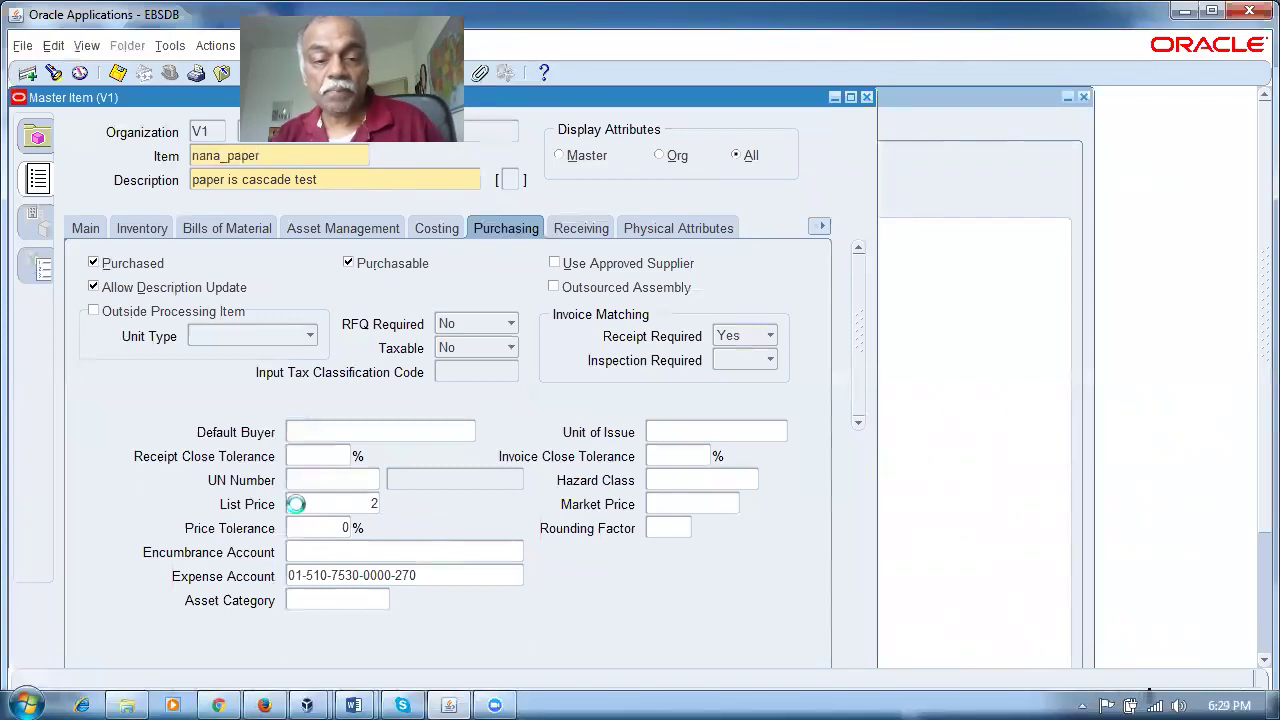
Step: Assign nana_paper to organization M1 Seattle Manufacturing, save, and close the Master Item form
key("alt+t")
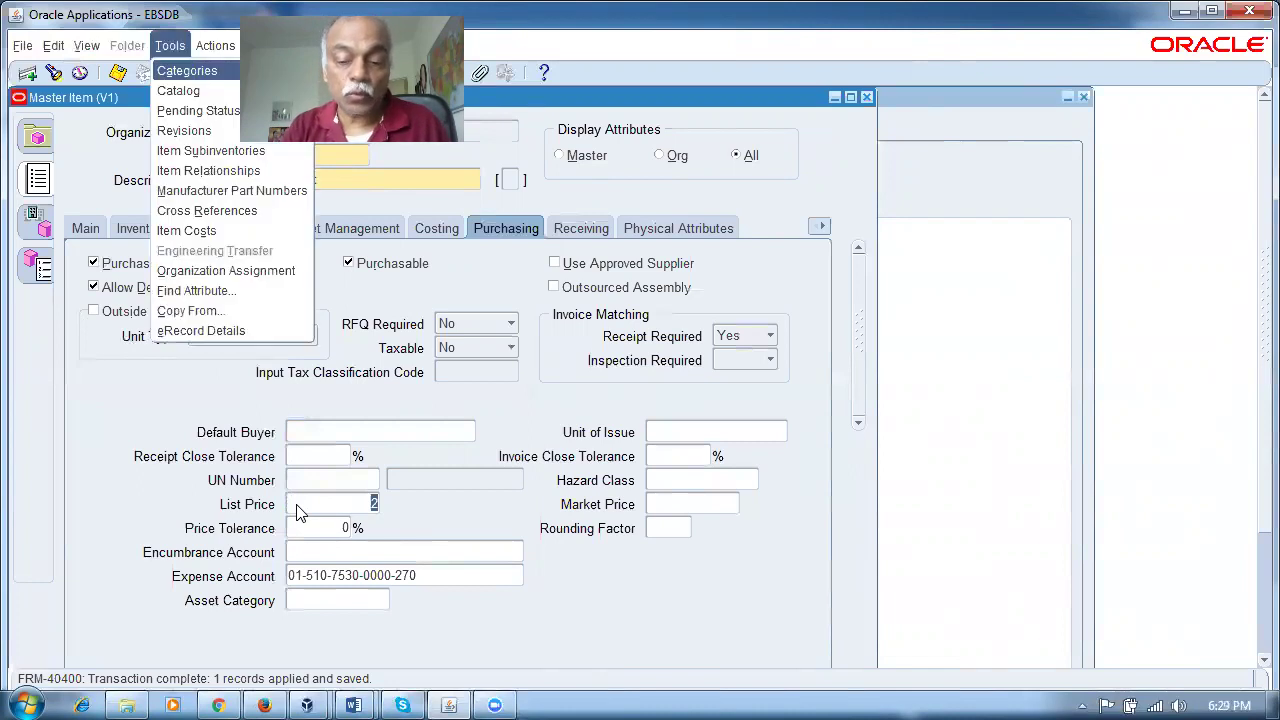
key("o")
left_click(788, 265)
key("ctrl+s")
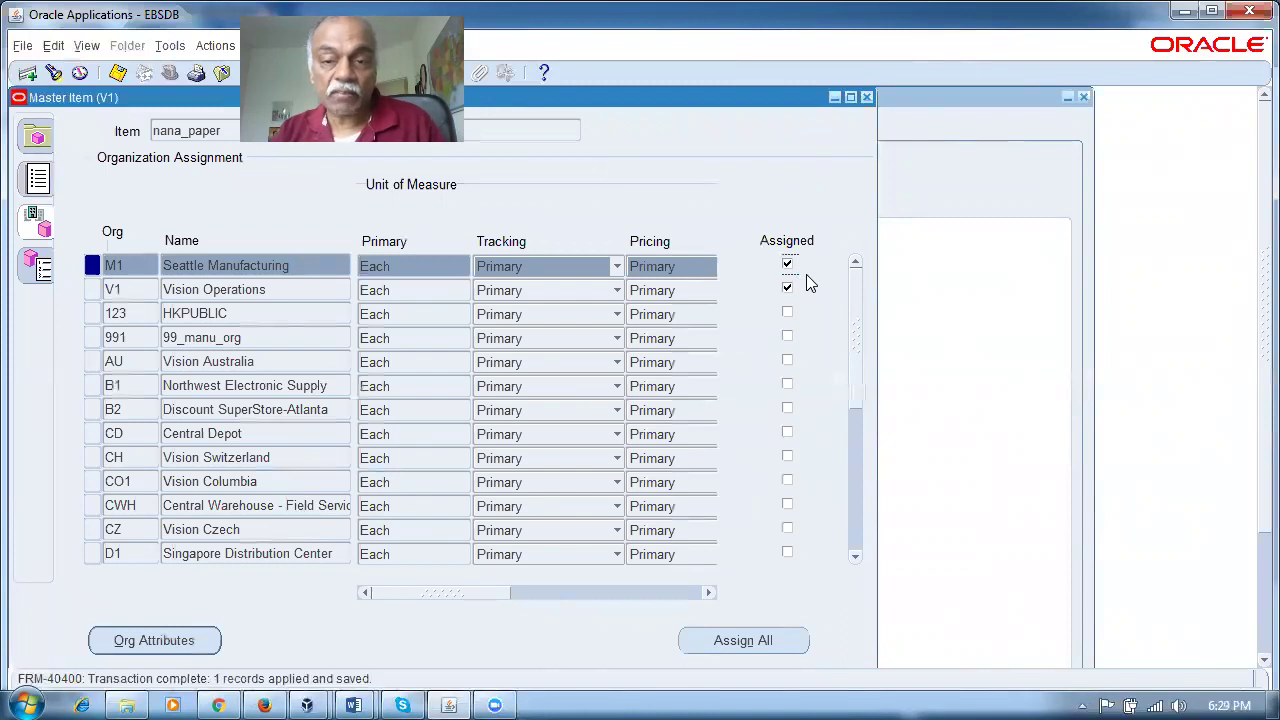
key("ctrl+F4")
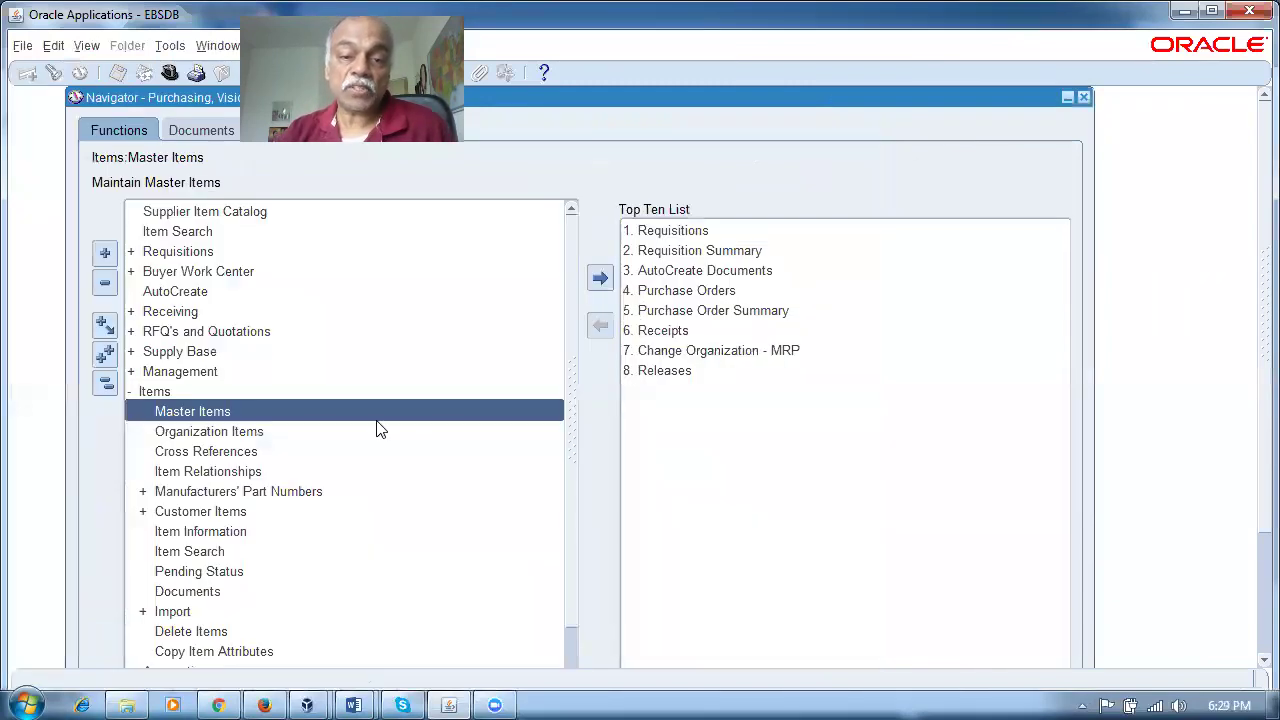
Step: Open Purchase Orders and start a new standard purchase order for supplier nana_express_sup1
double_click(690, 290)
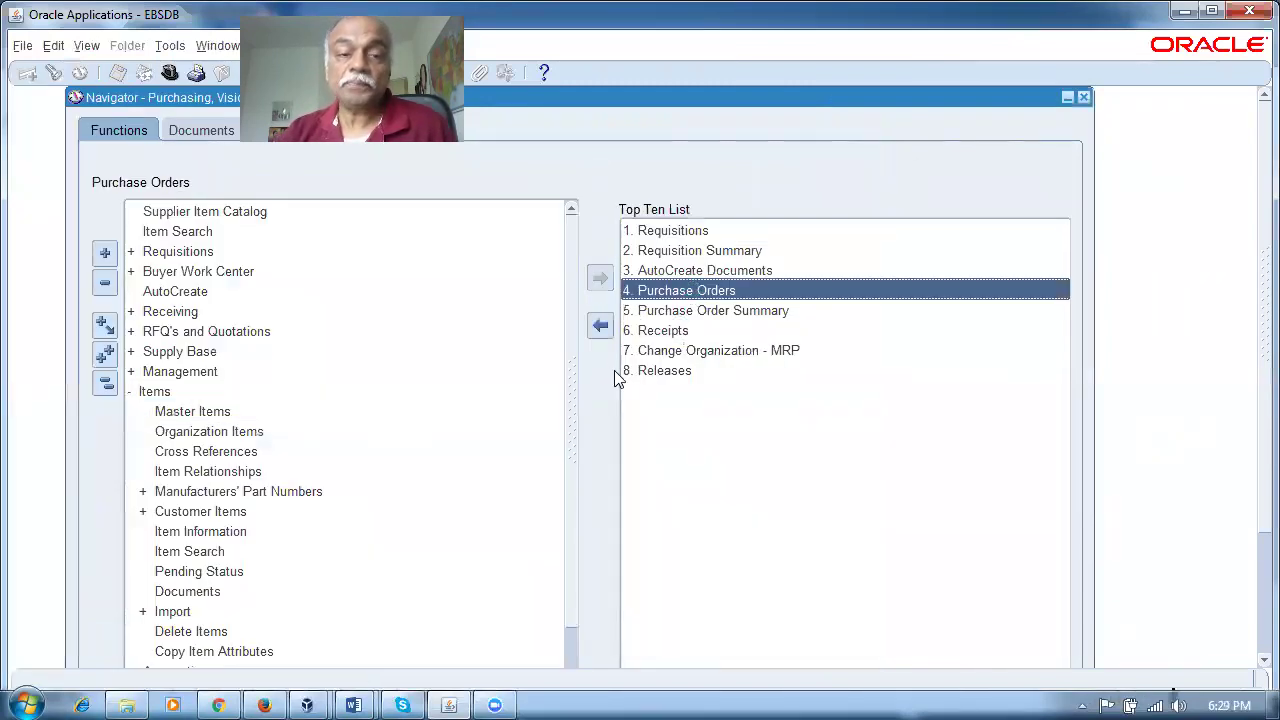
left_click(206, 169)
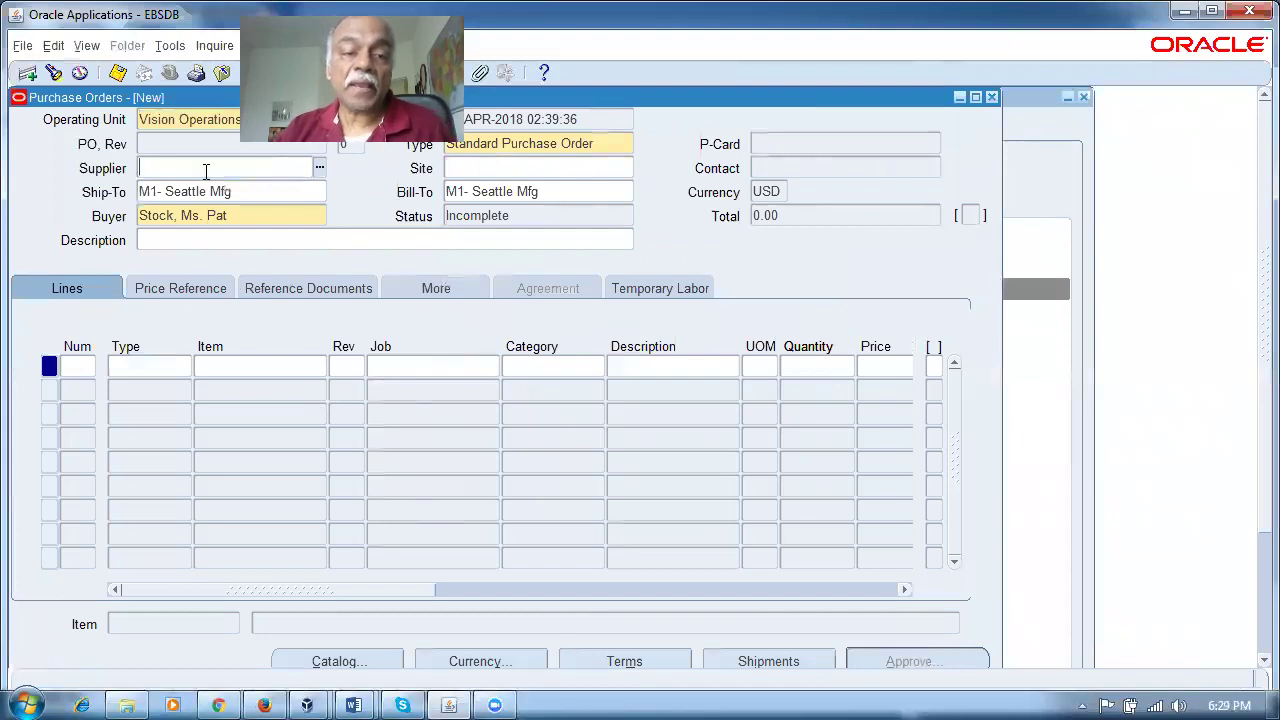
type("nana%ex")
key("Tab")
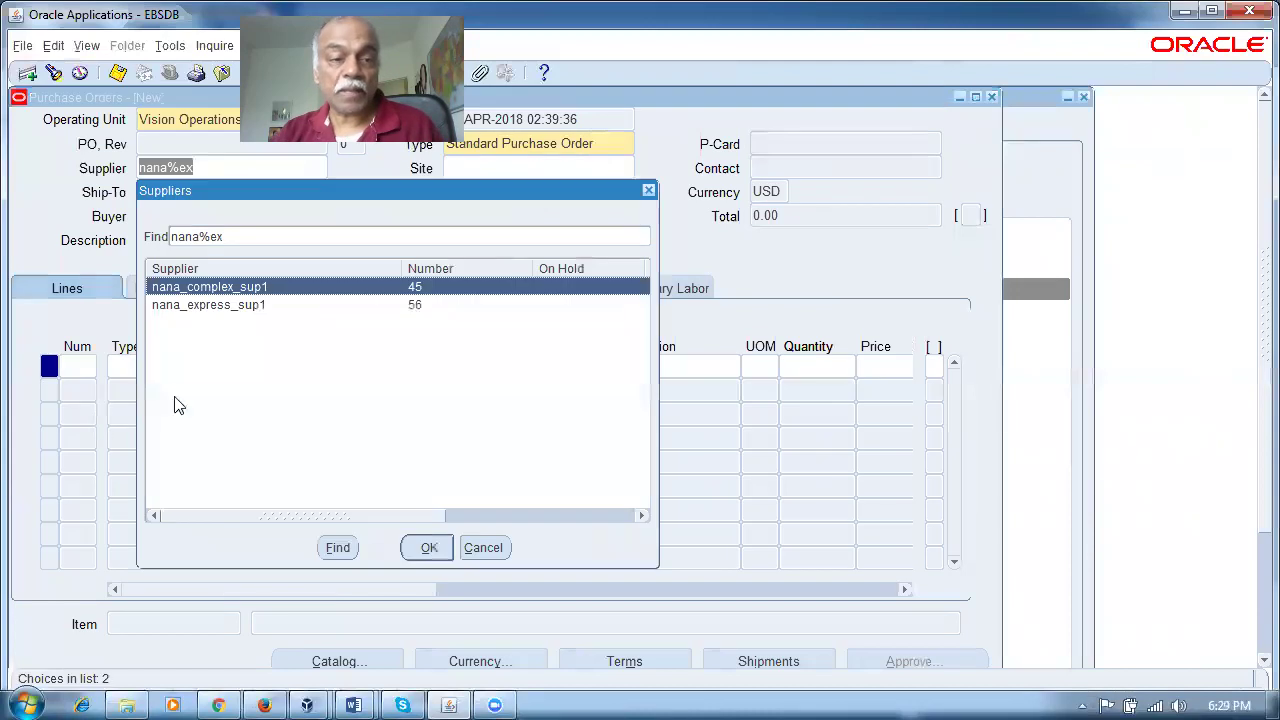
left_click(264, 306)
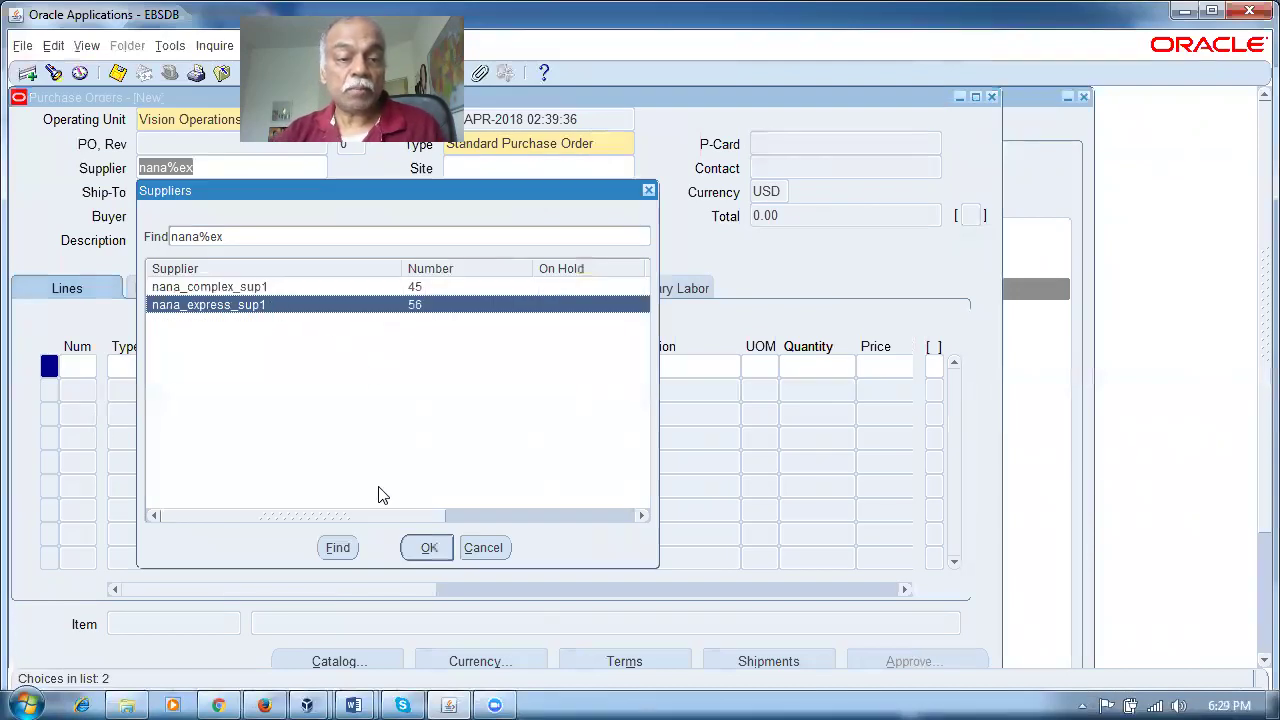
left_click(420, 545)
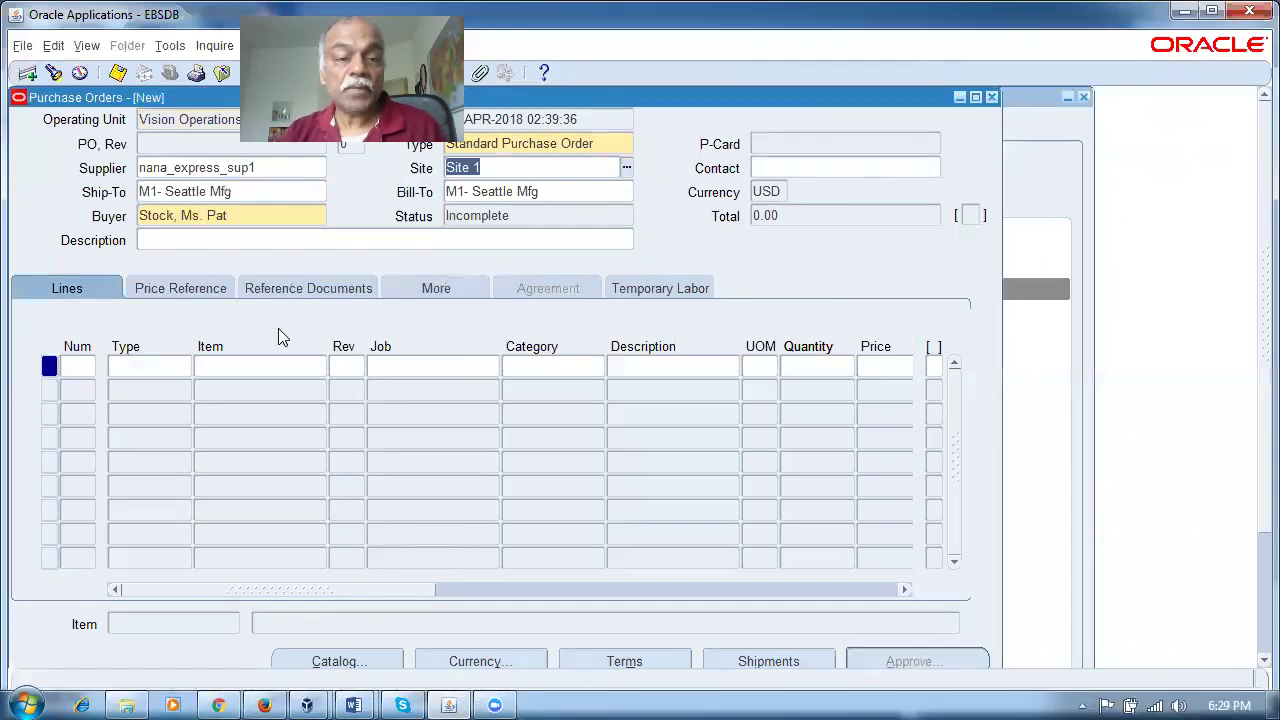
Step: Add a goods line for item nana_pen with quantity 100 and promised date 06-APR-2018
left_click(306, 369)
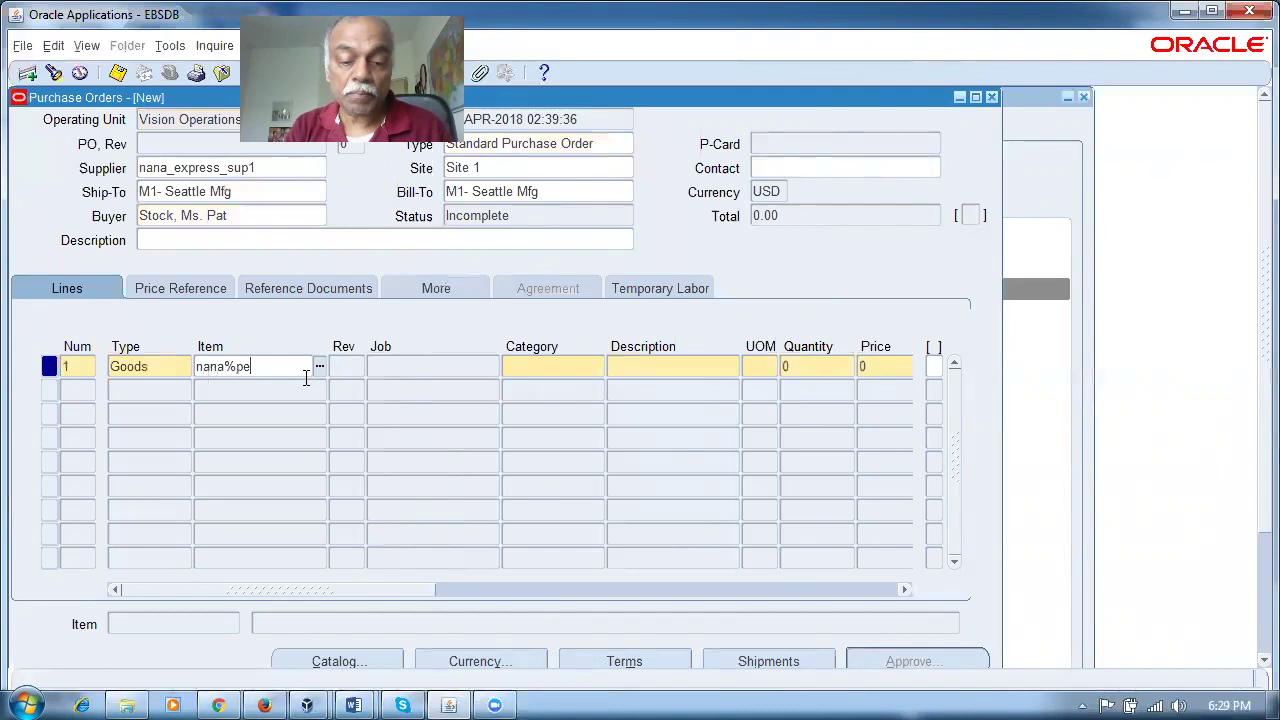
key("Tab")
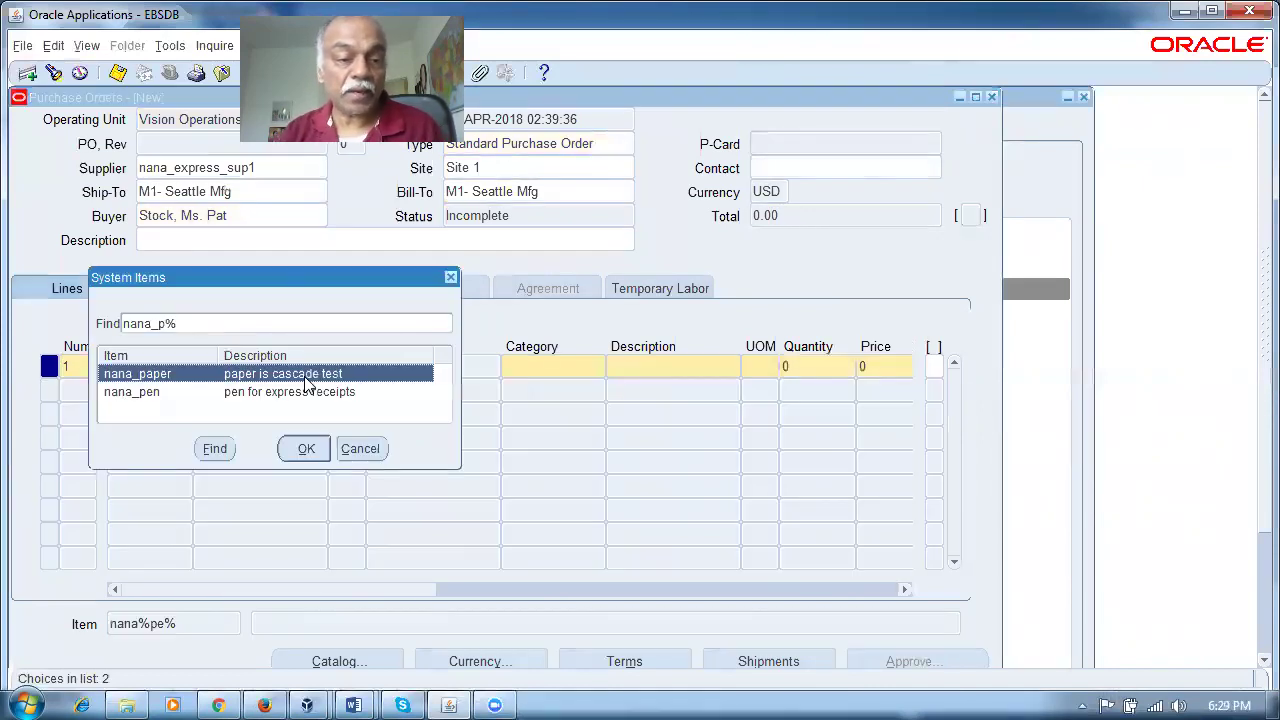
double_click(305, 391)
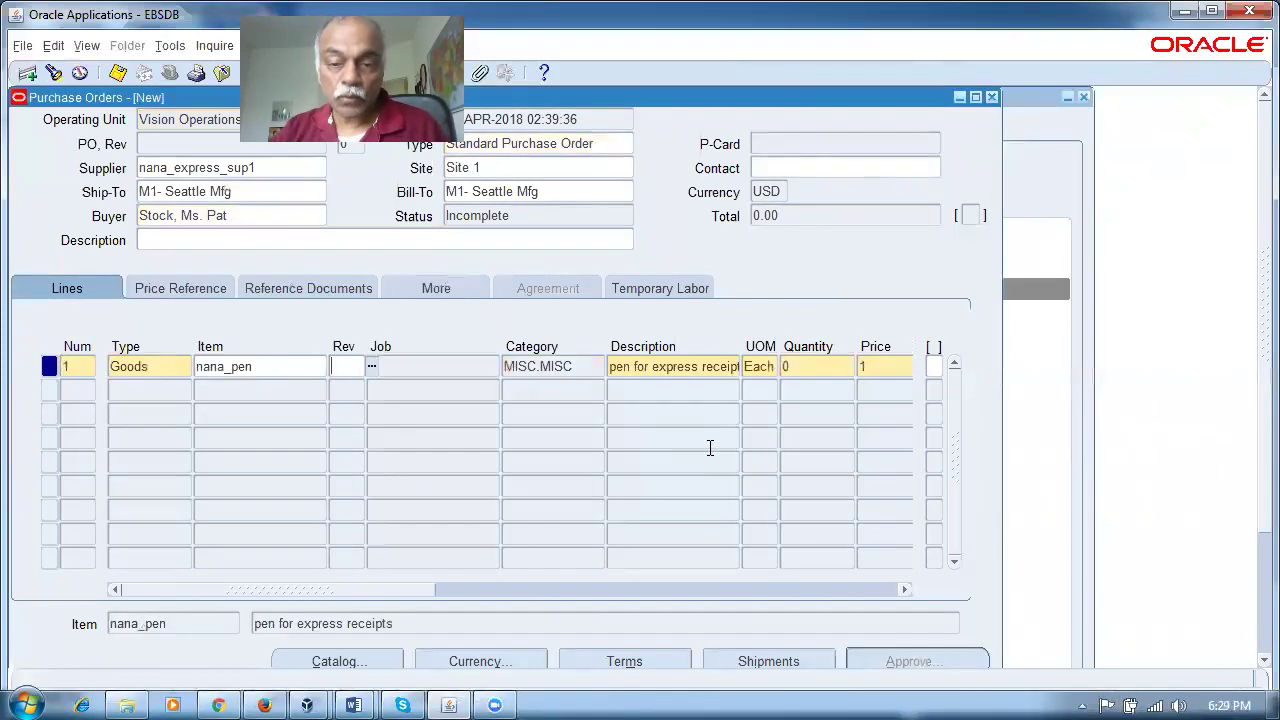
left_click(842, 366)
type("100")
key("Tab")
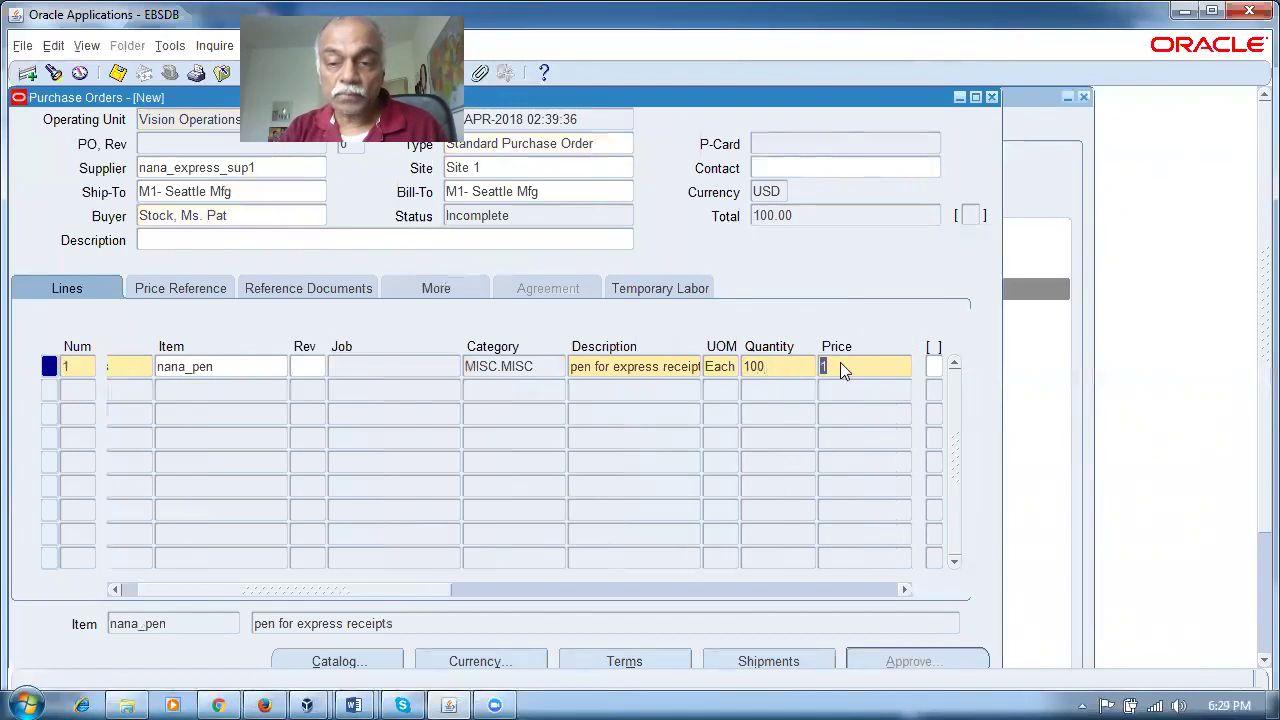
key("Tab")
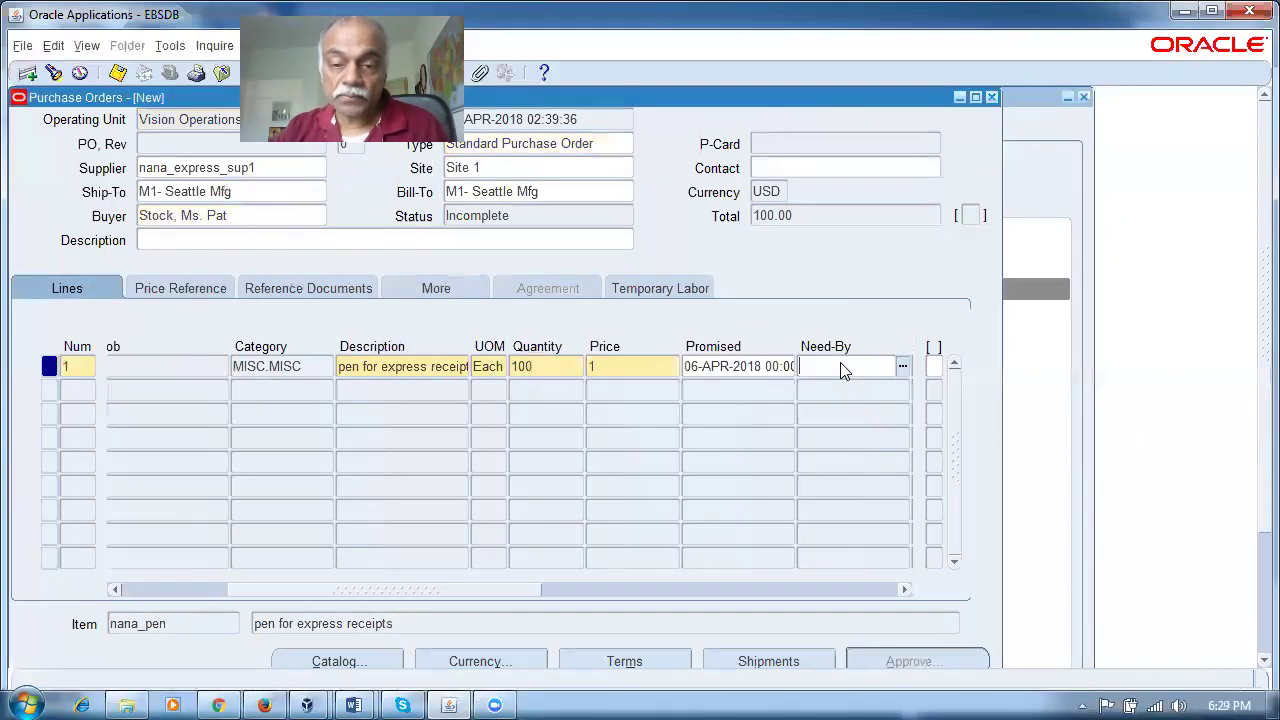
Step: Set the nana_pen shipment's receipt routing to standard in its receiving controls, save, and return to the purchase order
left_click(766, 658)
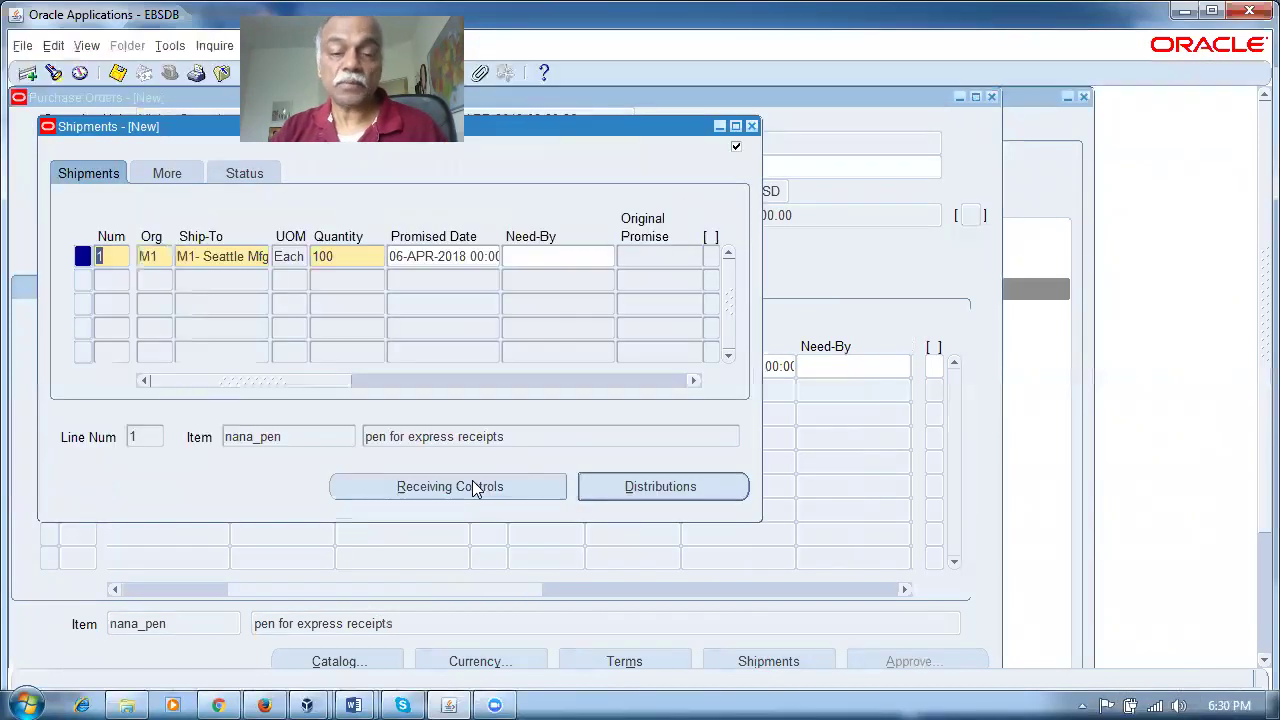
left_click(472, 490)
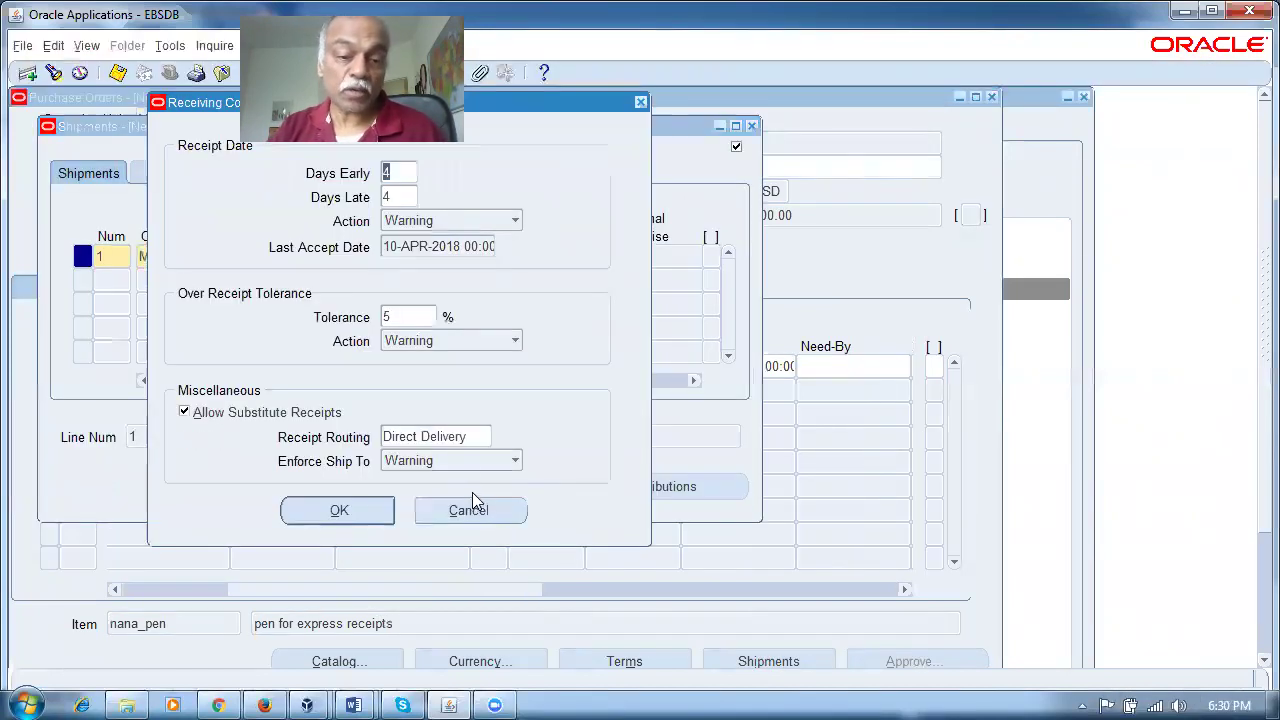
left_click(472, 449)
type("sta")
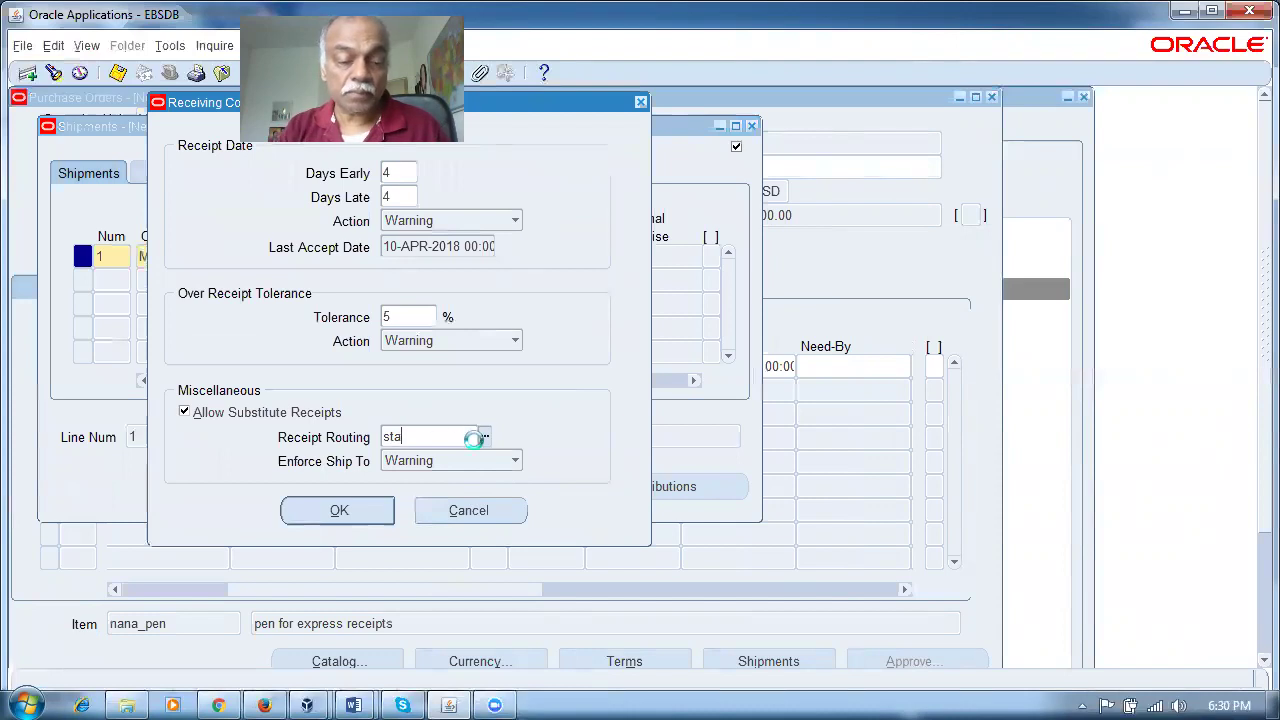
key("Tab")
left_click(372, 519)
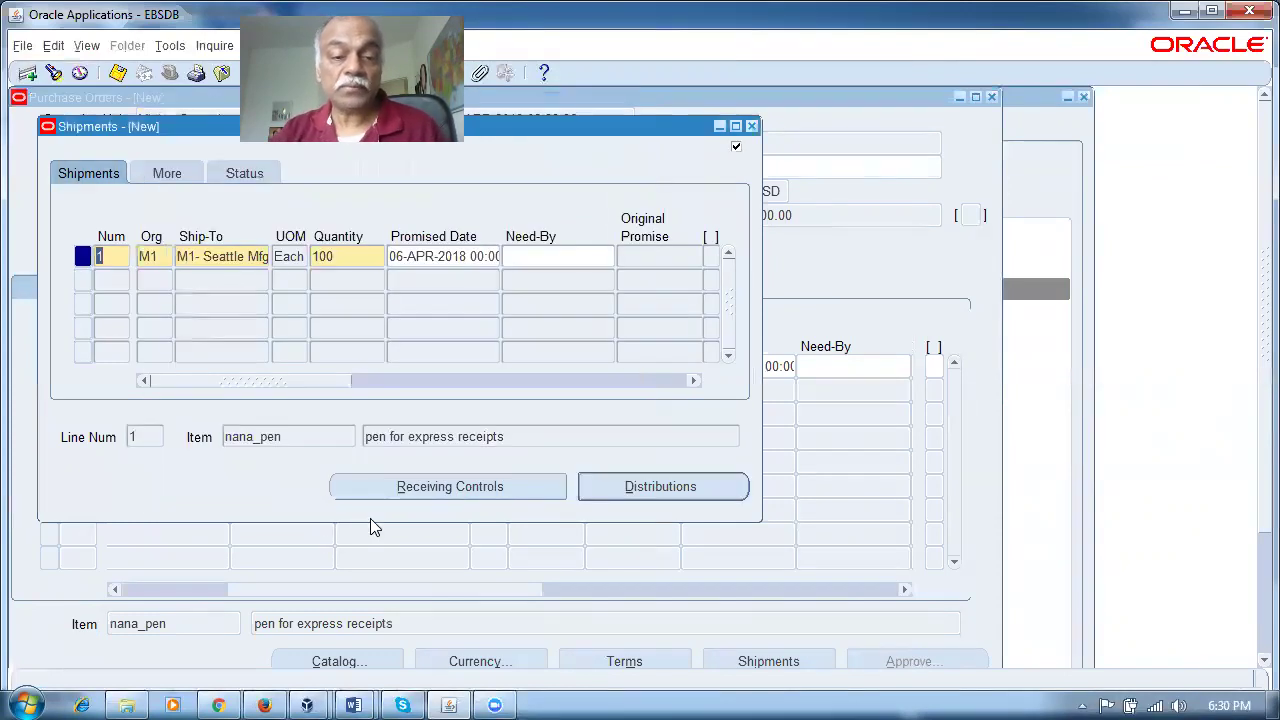
left_click(620, 489)
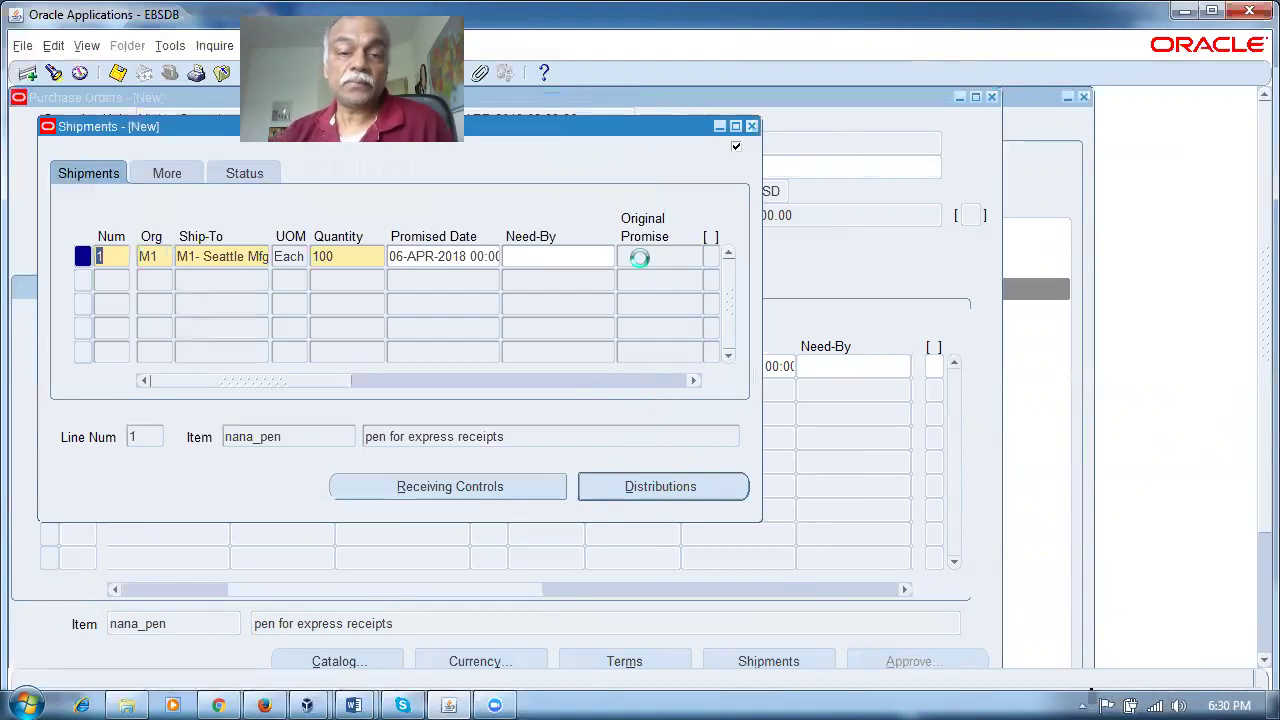
left_click(751, 126)
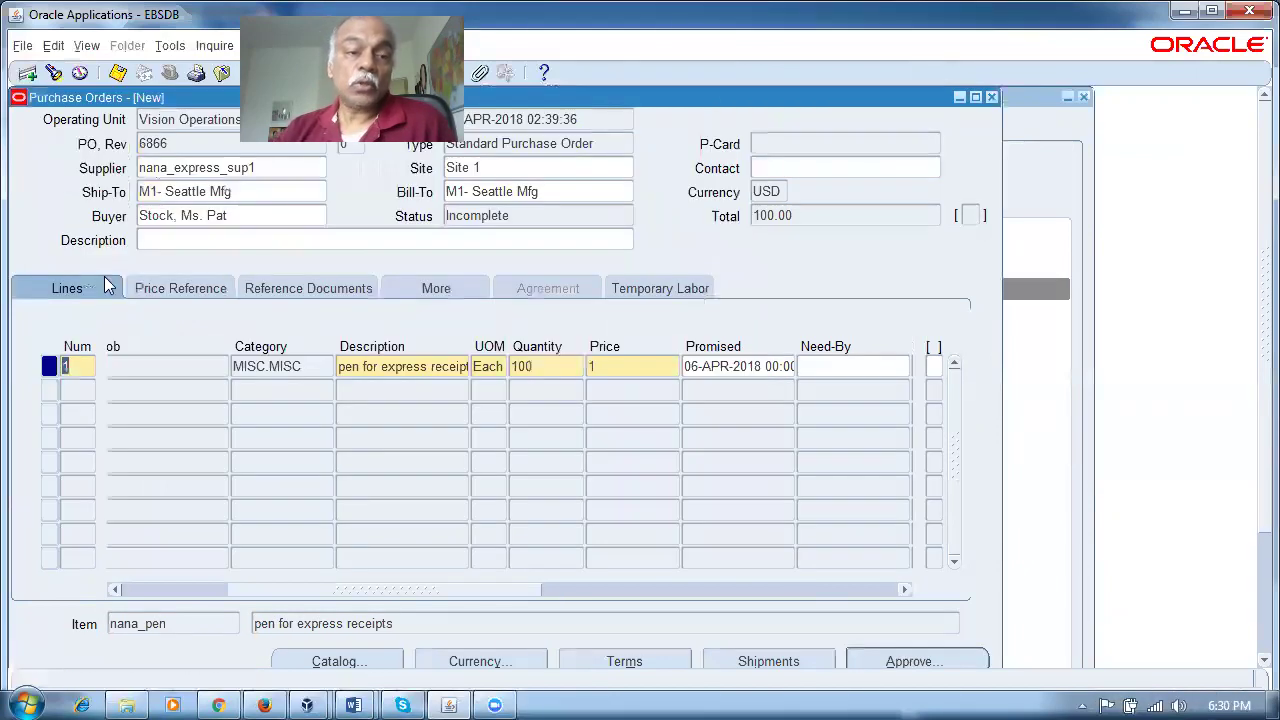
Step: Submit the nana_pen purchase order for approval
left_click(226, 172)
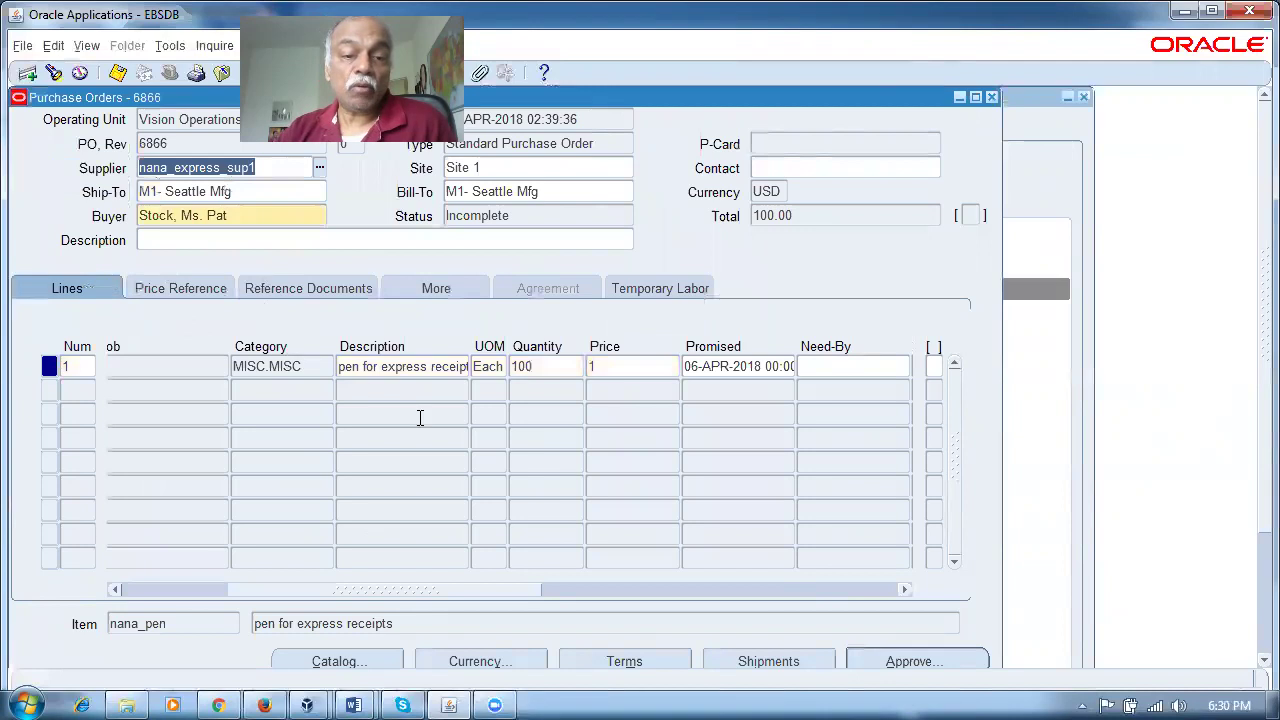
left_click_drag(388, 594, 257, 554)
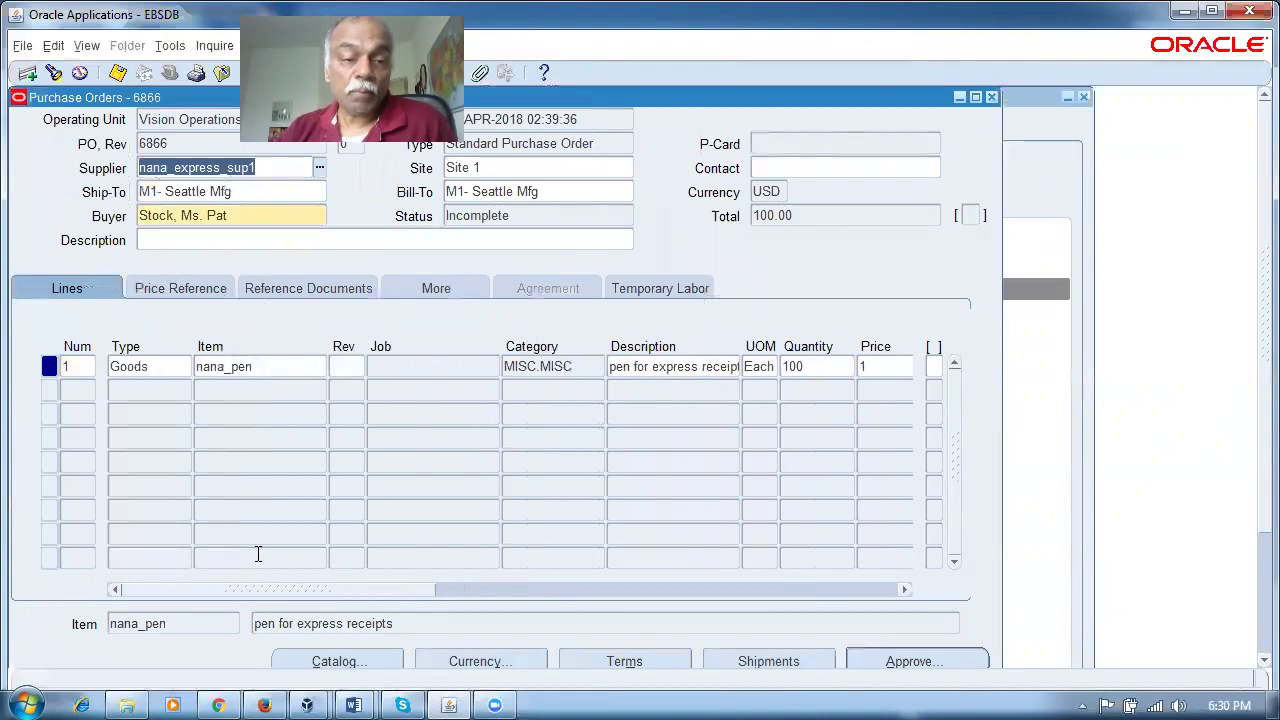
left_click(267, 367)
left_click(912, 662)
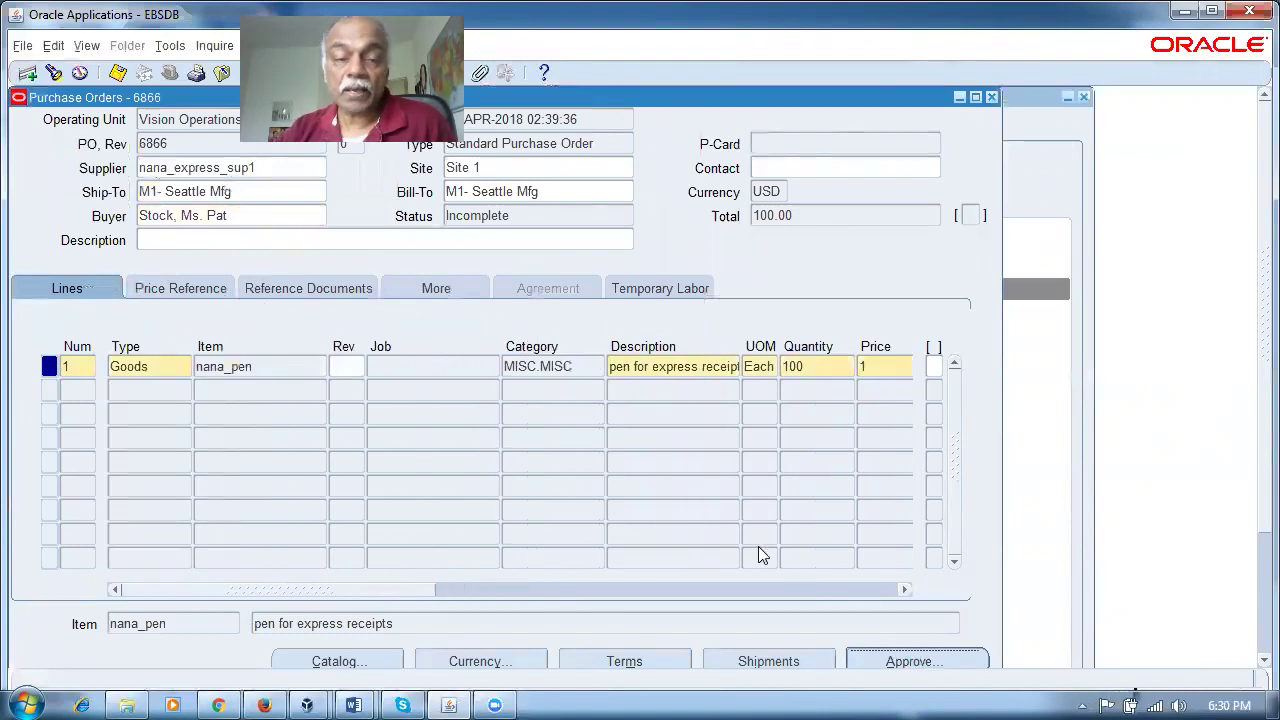
left_click(512, 610)
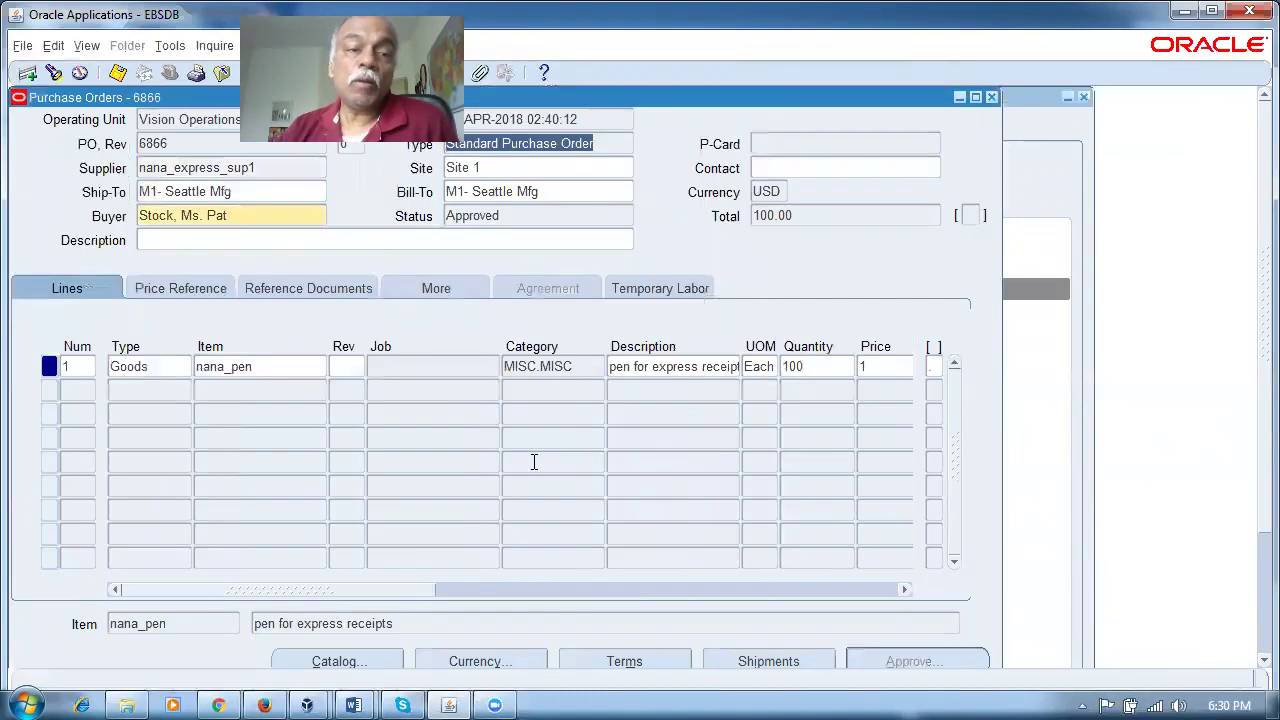
Step: Start another new standard purchase order with nana_express_sup1 as the supplier
left_click(280, 371)
left_click(288, 167)
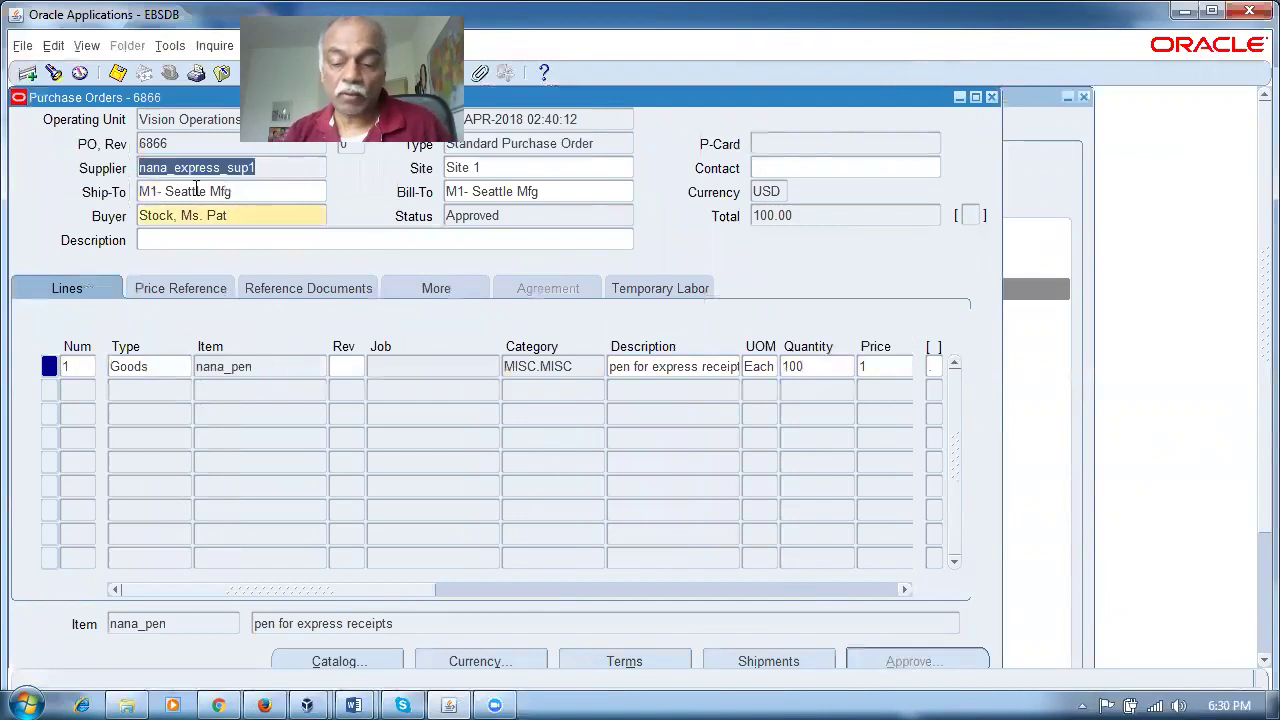
key("ctrl+Down")
left_click(248, 160)
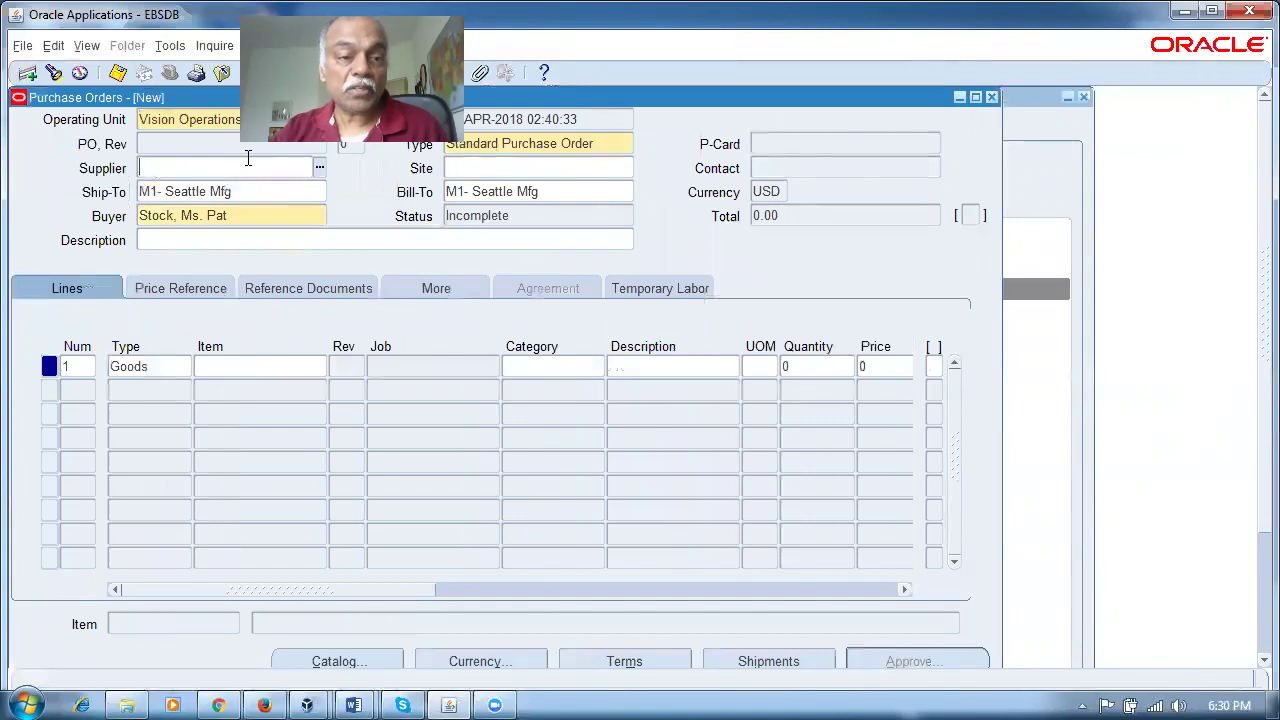
type("nana$ex")
key("Tab")
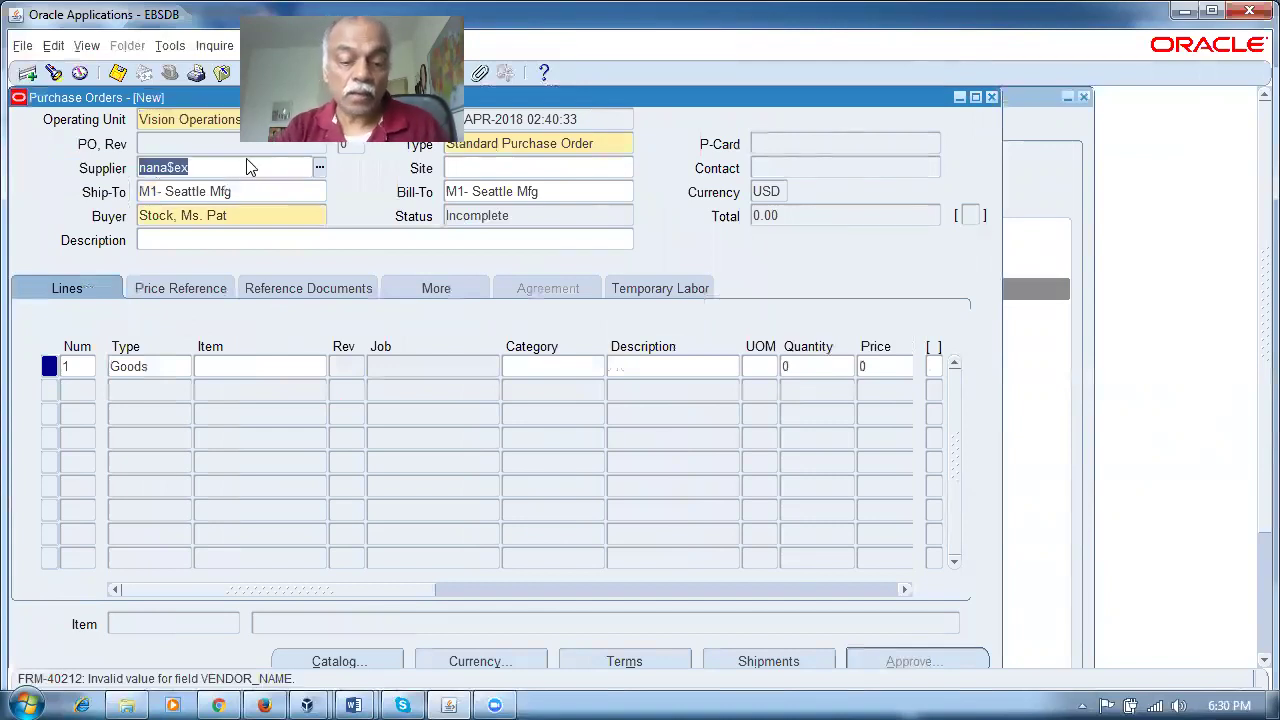
type("nana%ex")
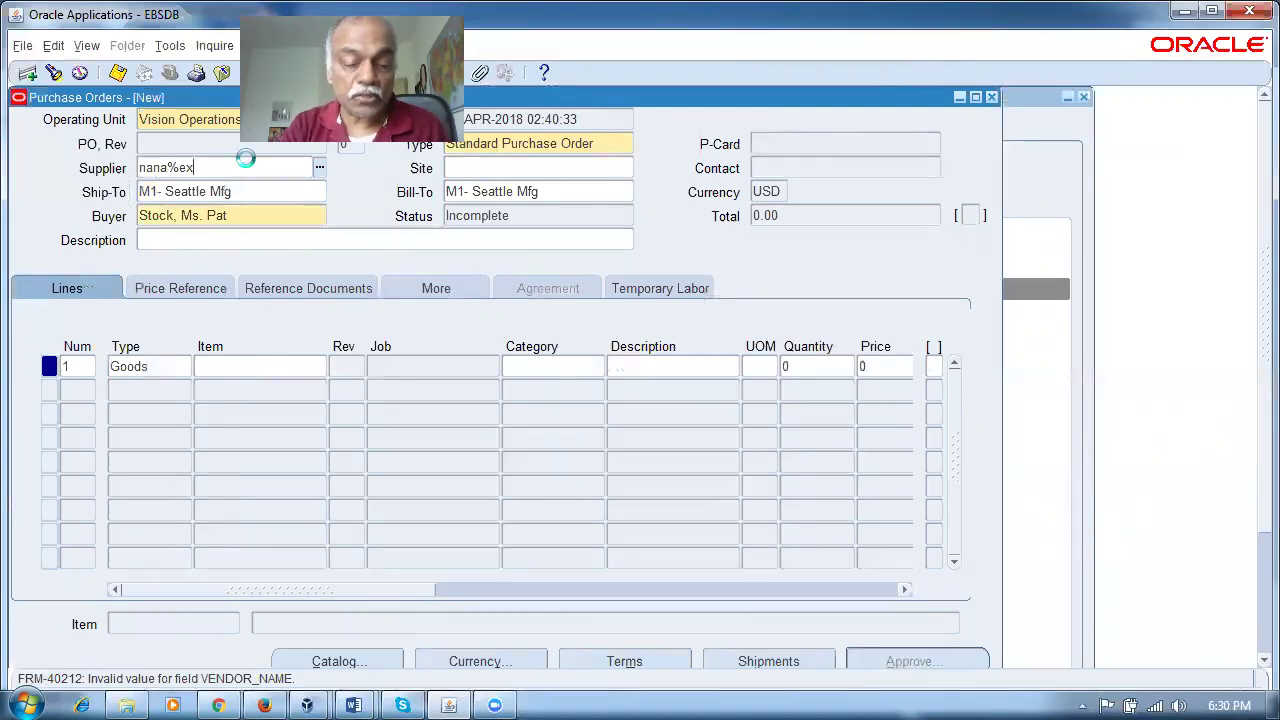
key("Tab")
left_click(166, 309)
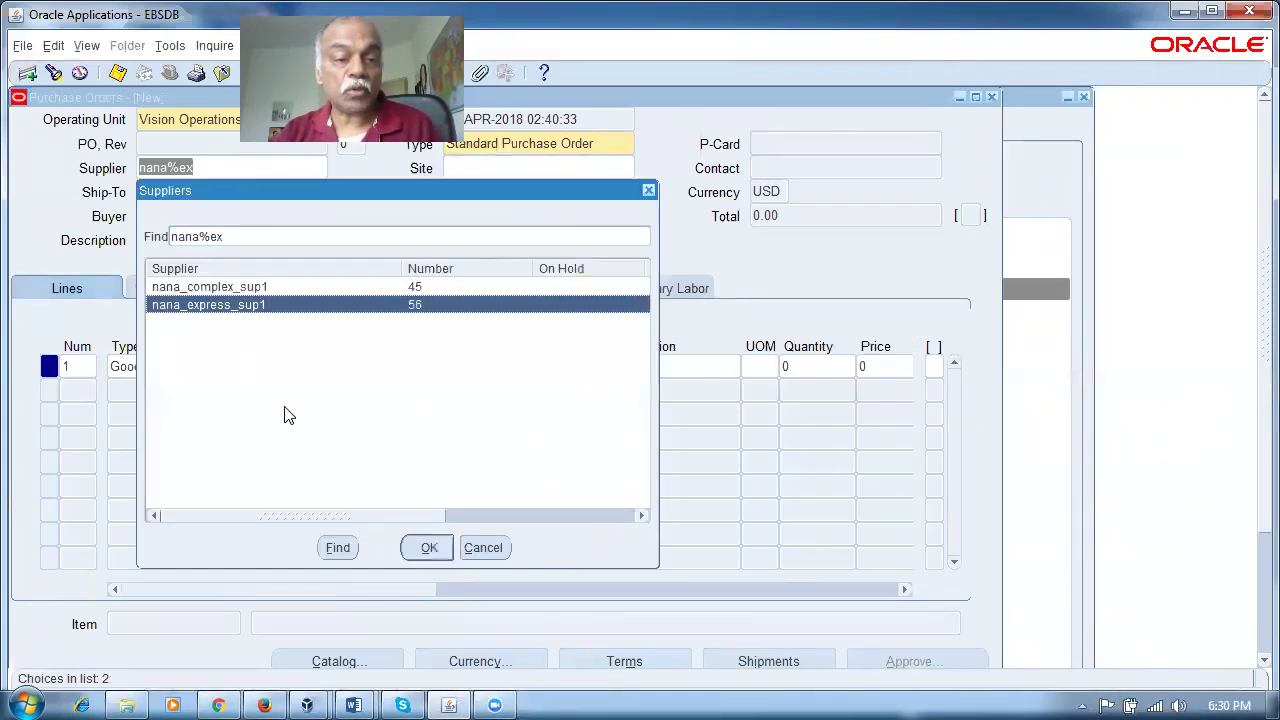
left_click(424, 547)
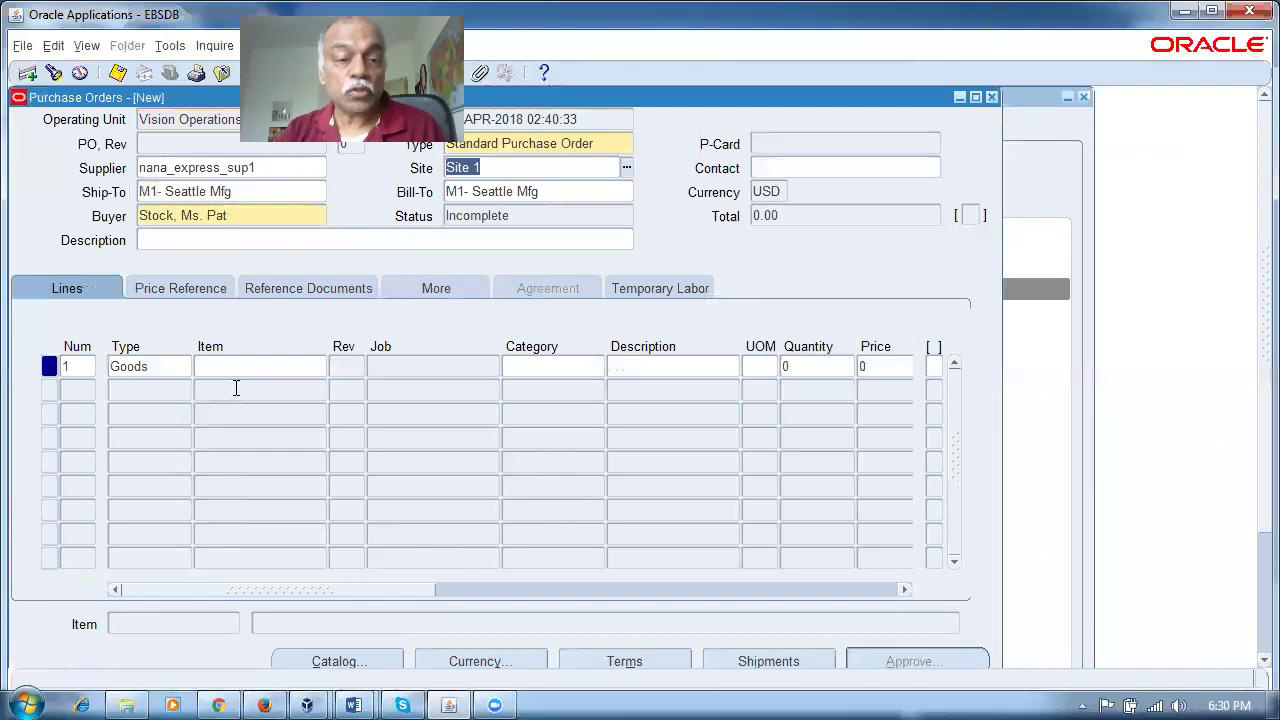
Step: Add a goods line for item nana_paper with quantity 200 and promised date 06-APR-2018
left_click(240, 370)
type("nana%pa%")
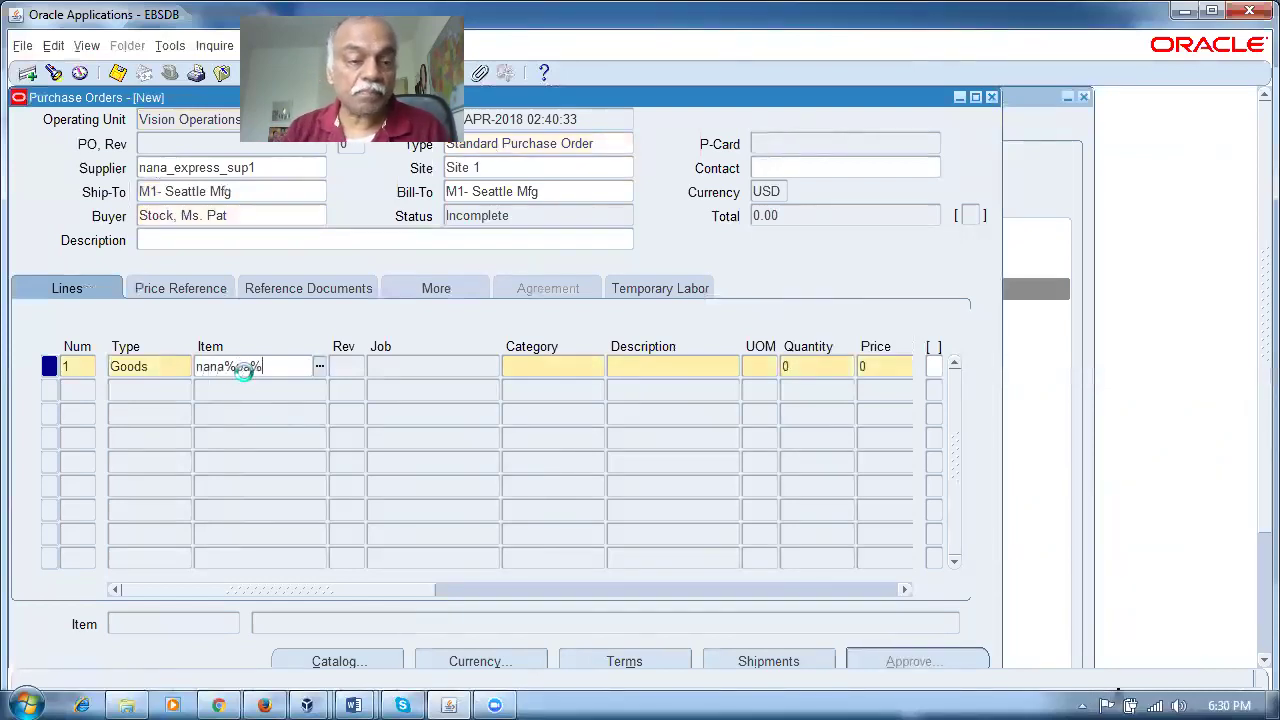
key("Tab")
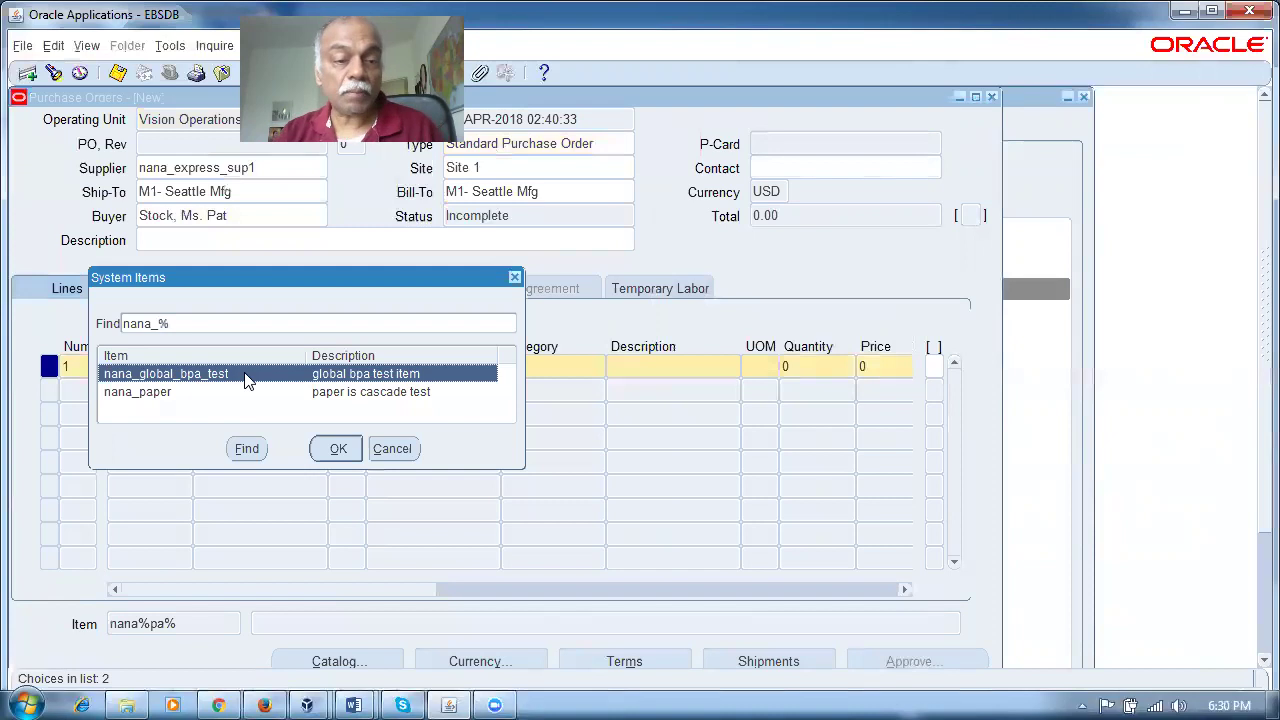
left_click(180, 396)
left_click(338, 449)
left_click(803, 368)
type("200")
key("Tab")
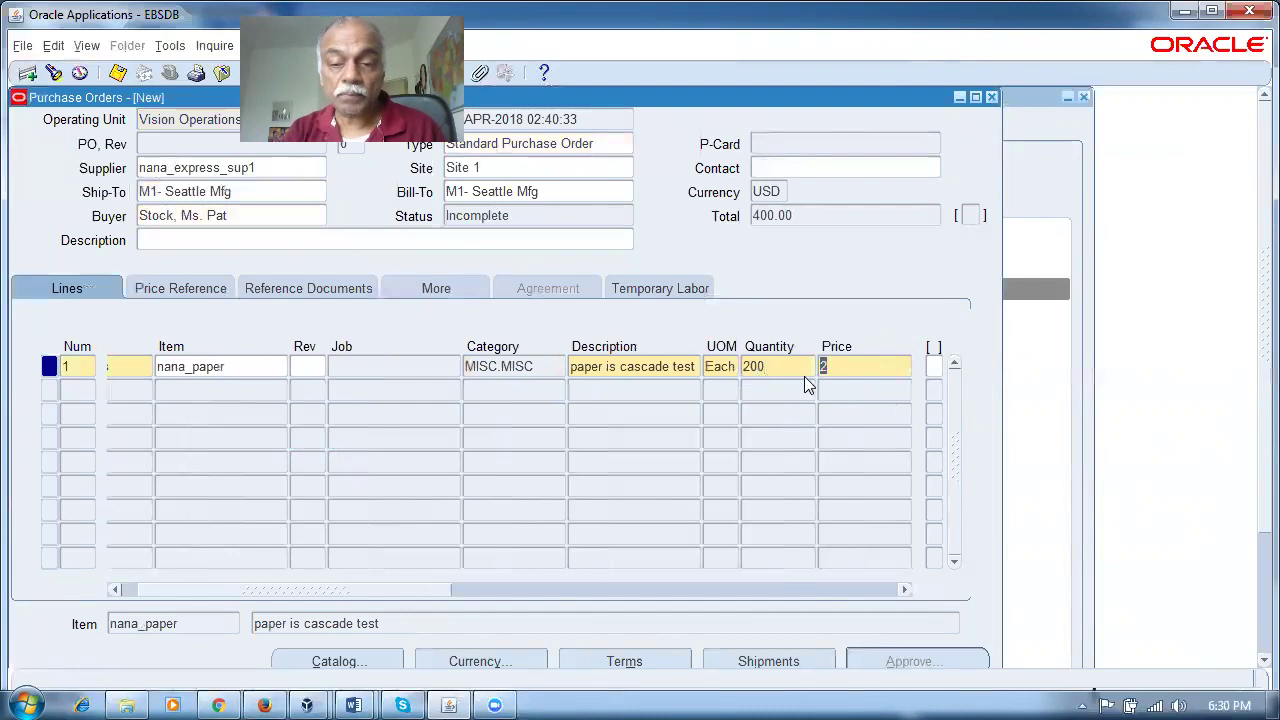
key("Tab")
key("Tab")
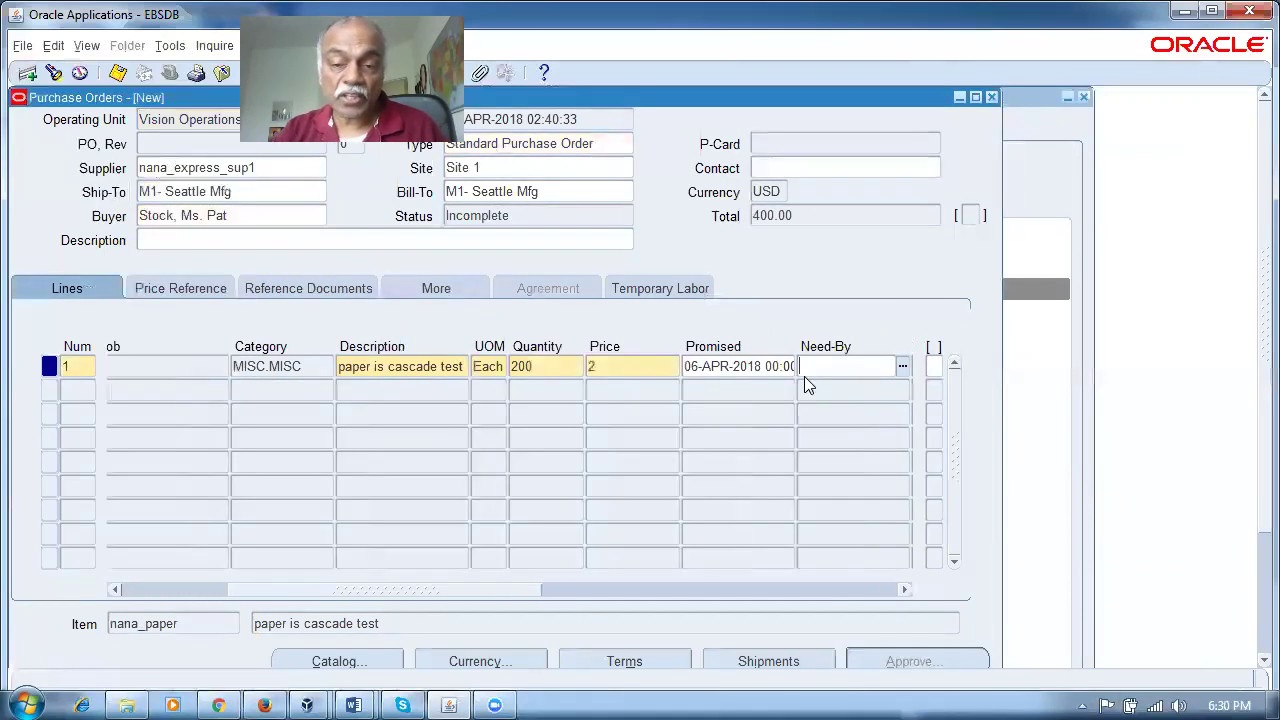
Step: Set the nana_paper shipment's receipt routing to standard in its receiving controls, save, and close the shipments
left_click(788, 656)
left_click(443, 486)
left_click(476, 436)
type("st")
key("Tab")
left_click(322, 518)
key("ctrl+s")
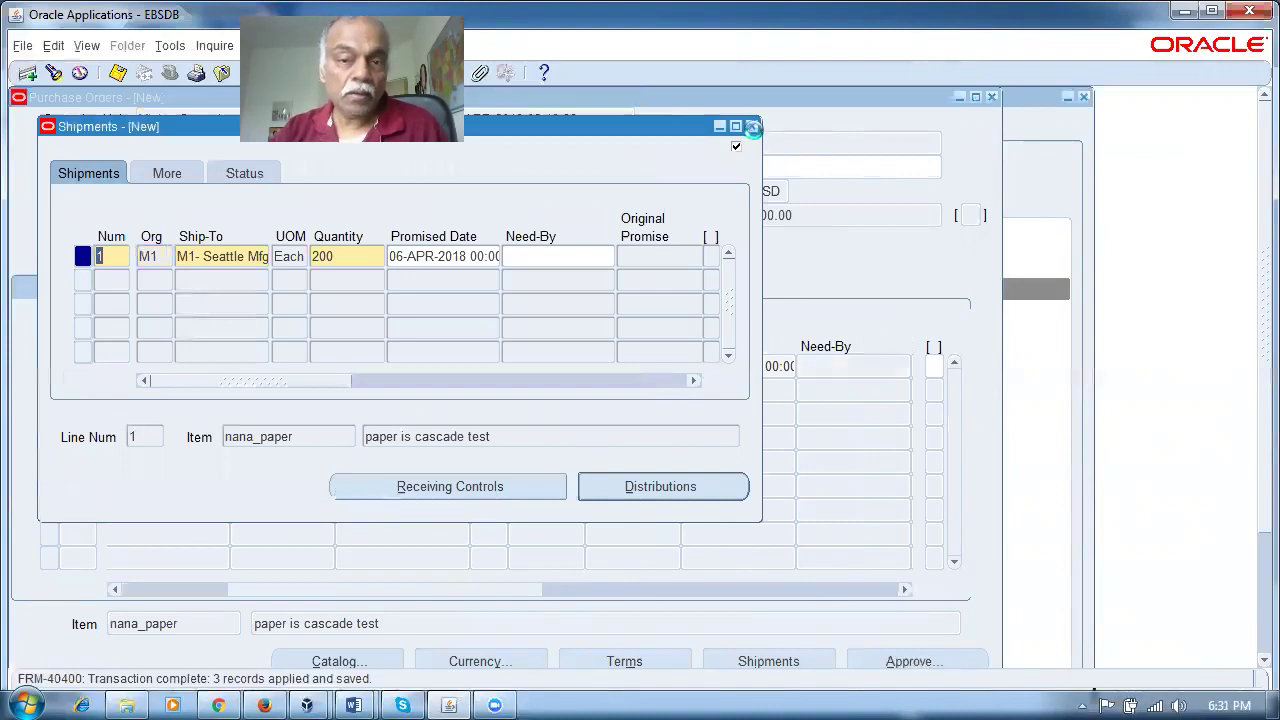
left_click(753, 127)
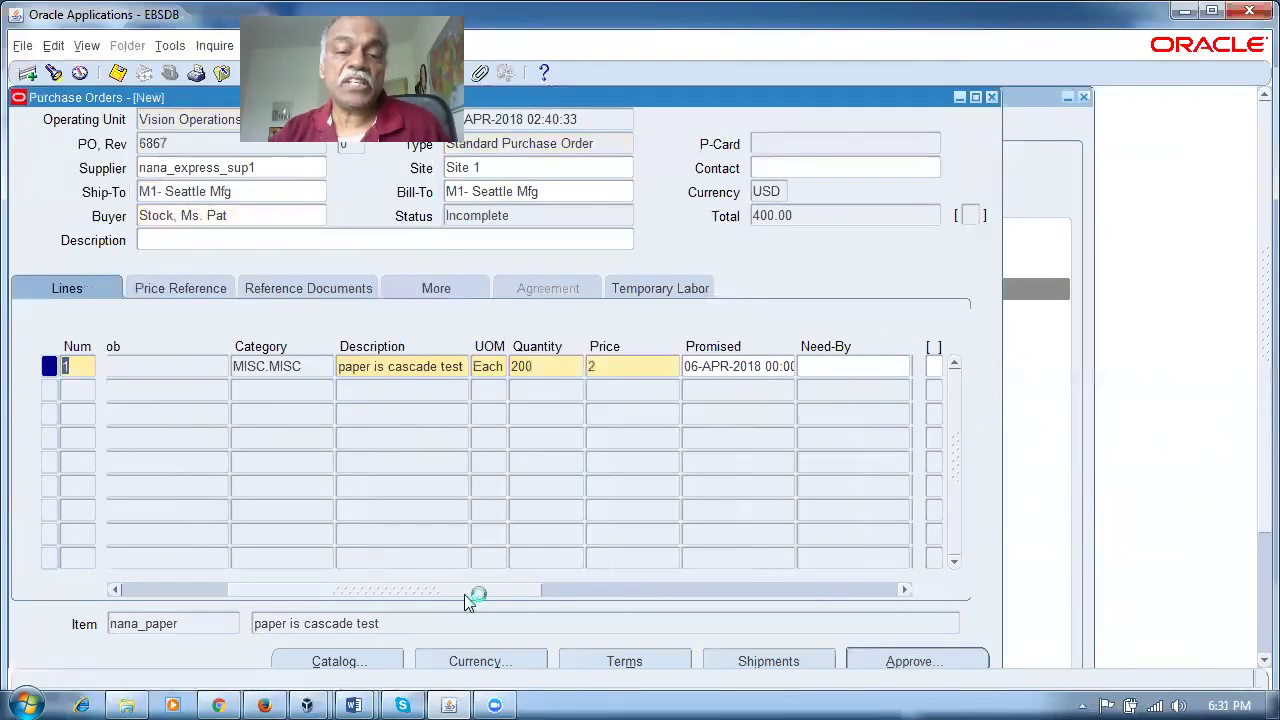
Step: Submit the nana_paper purchase order for approval
left_click_drag(466, 590, 342, 615)
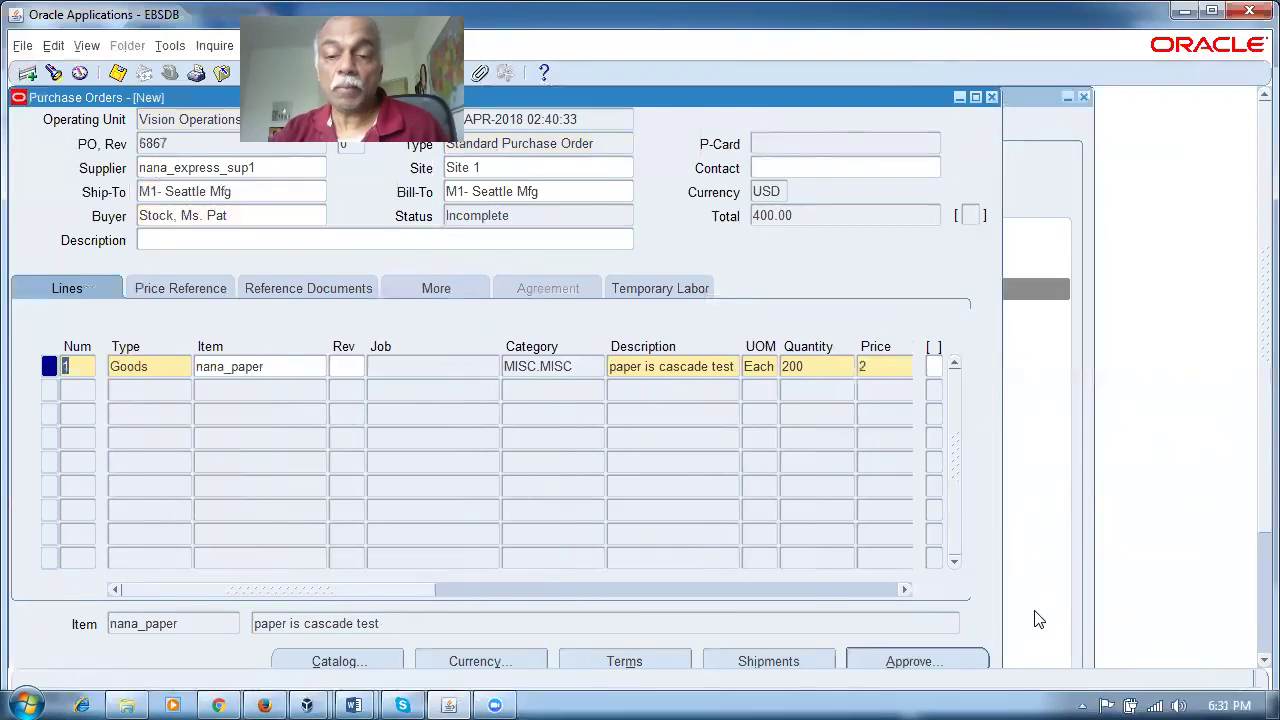
left_click(962, 656)
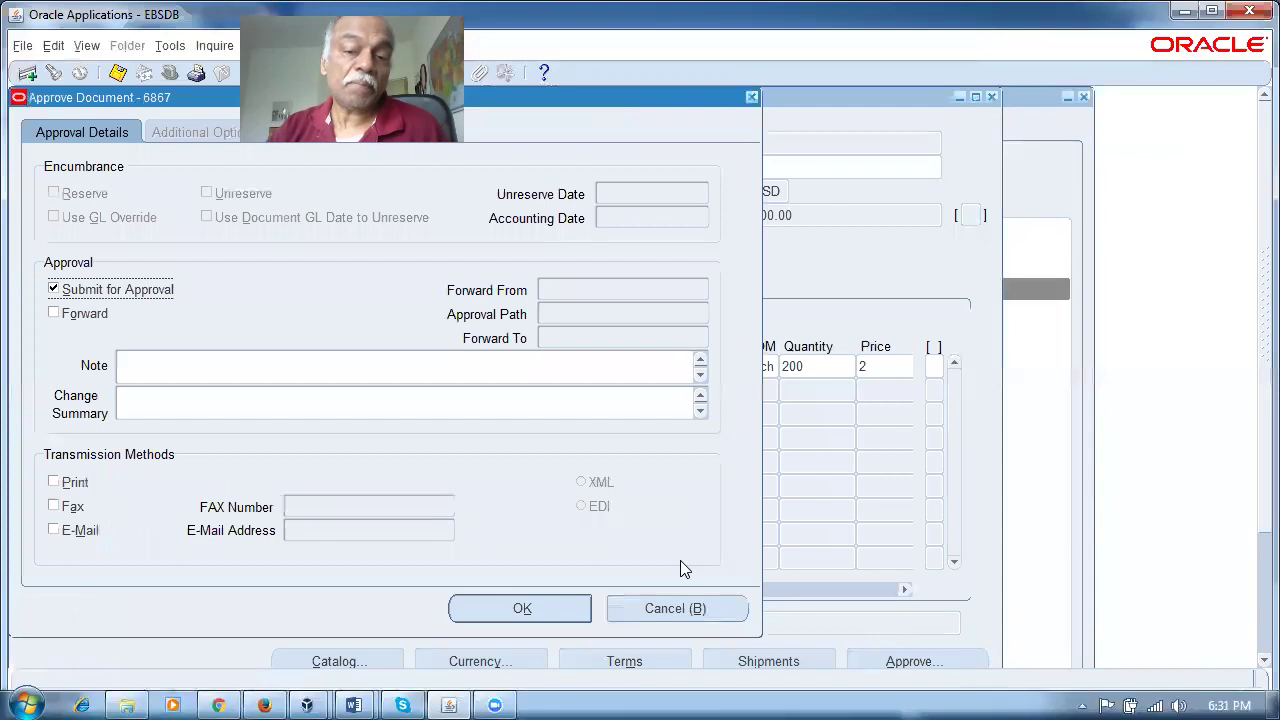
left_click(522, 607)
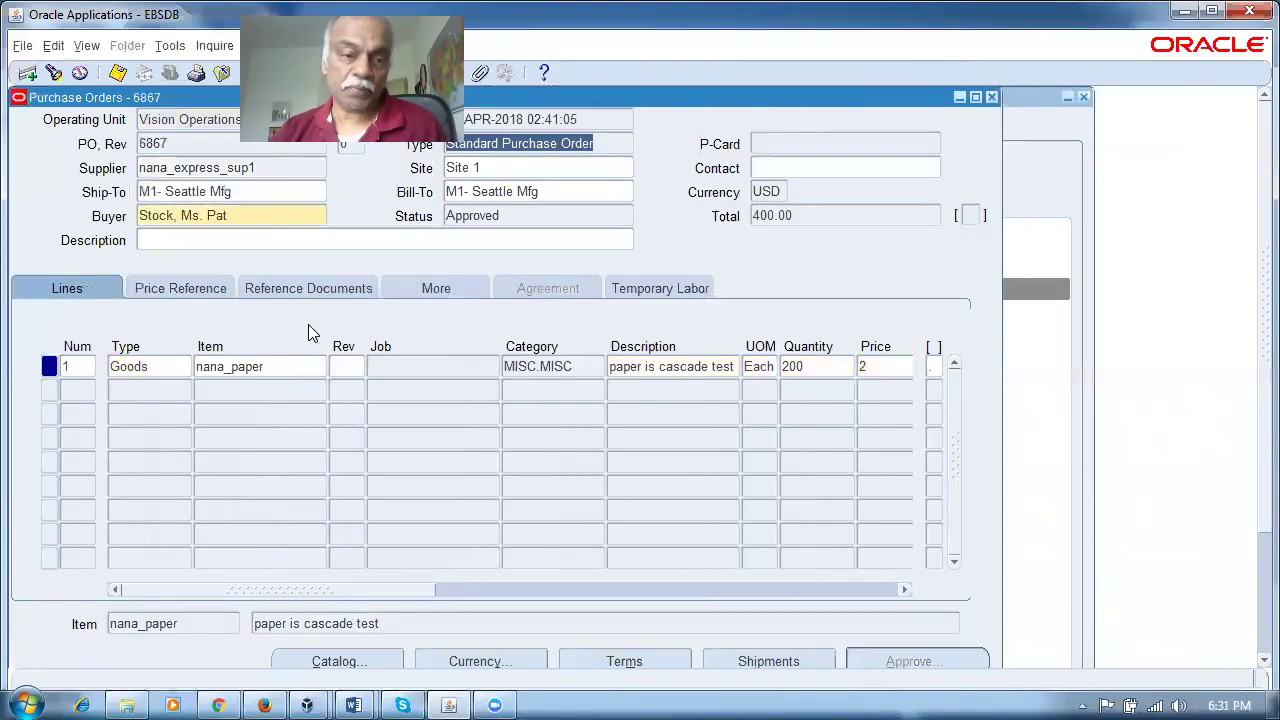
Step: Close the nana_paper purchase order and open the organization Receiving Options setup for Seattle Manufacturing
left_click(262, 167)
left_click(194, 145)
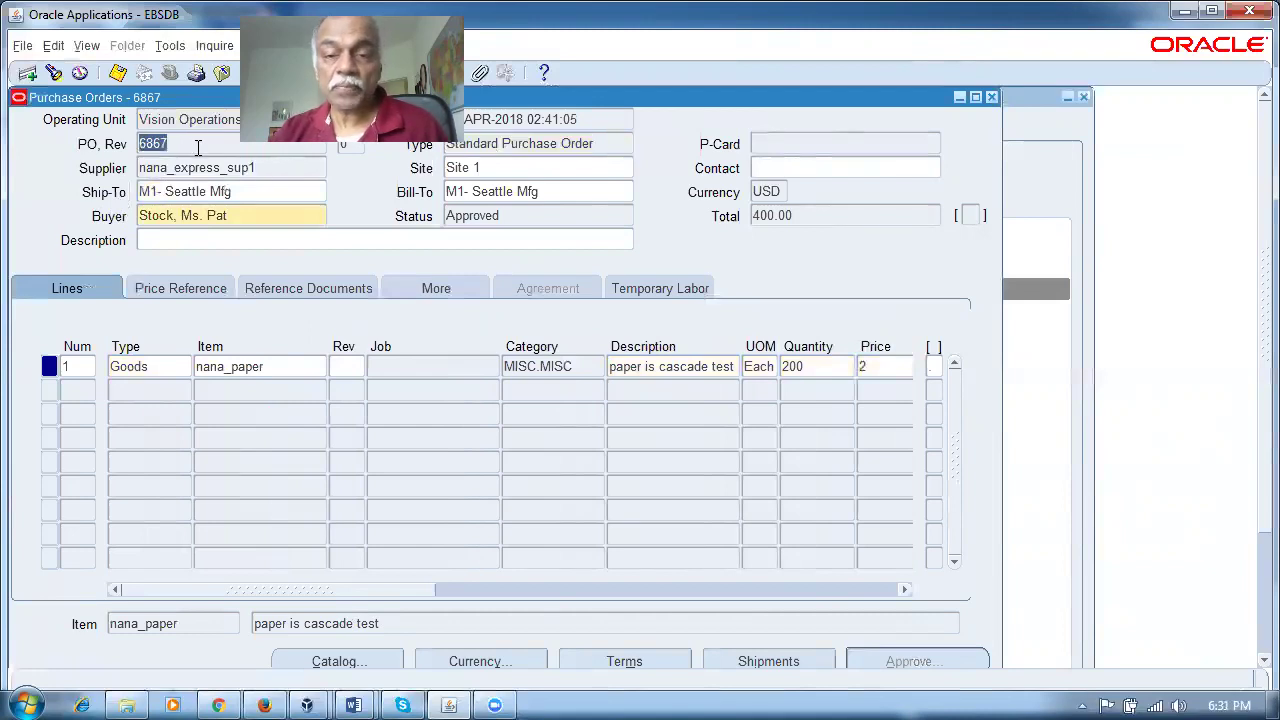
left_click(994, 98)
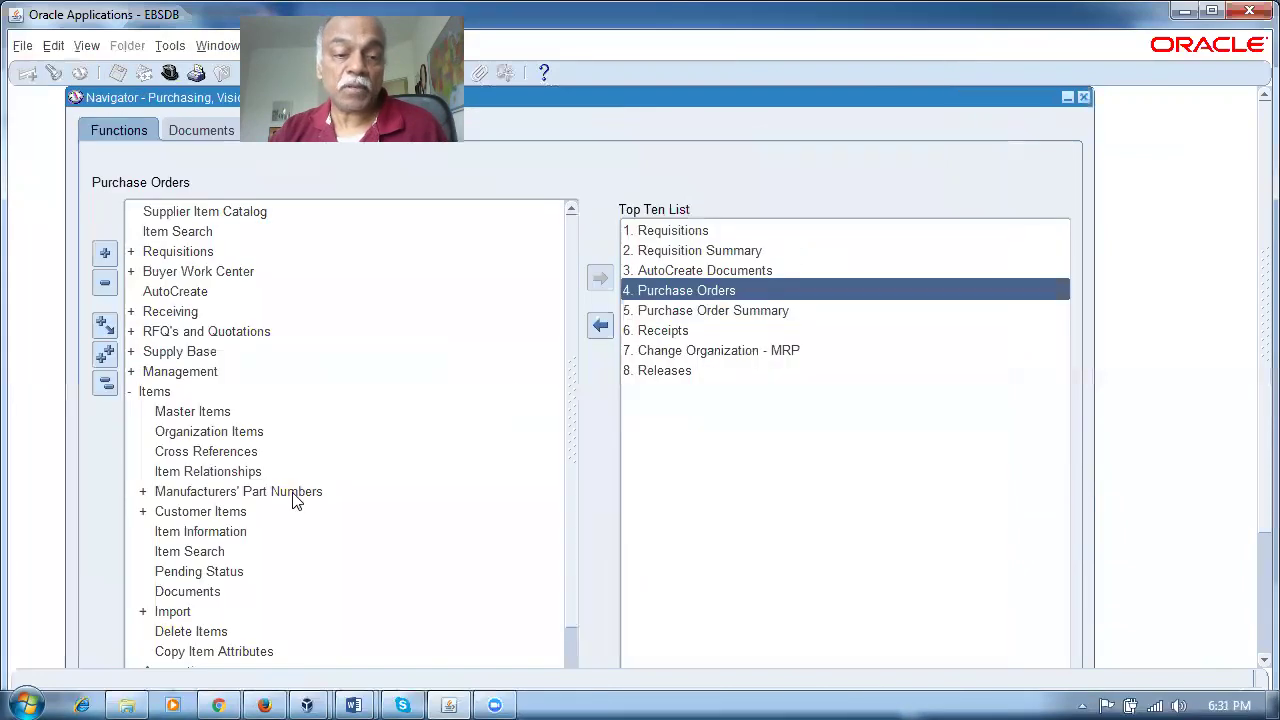
left_click(106, 385)
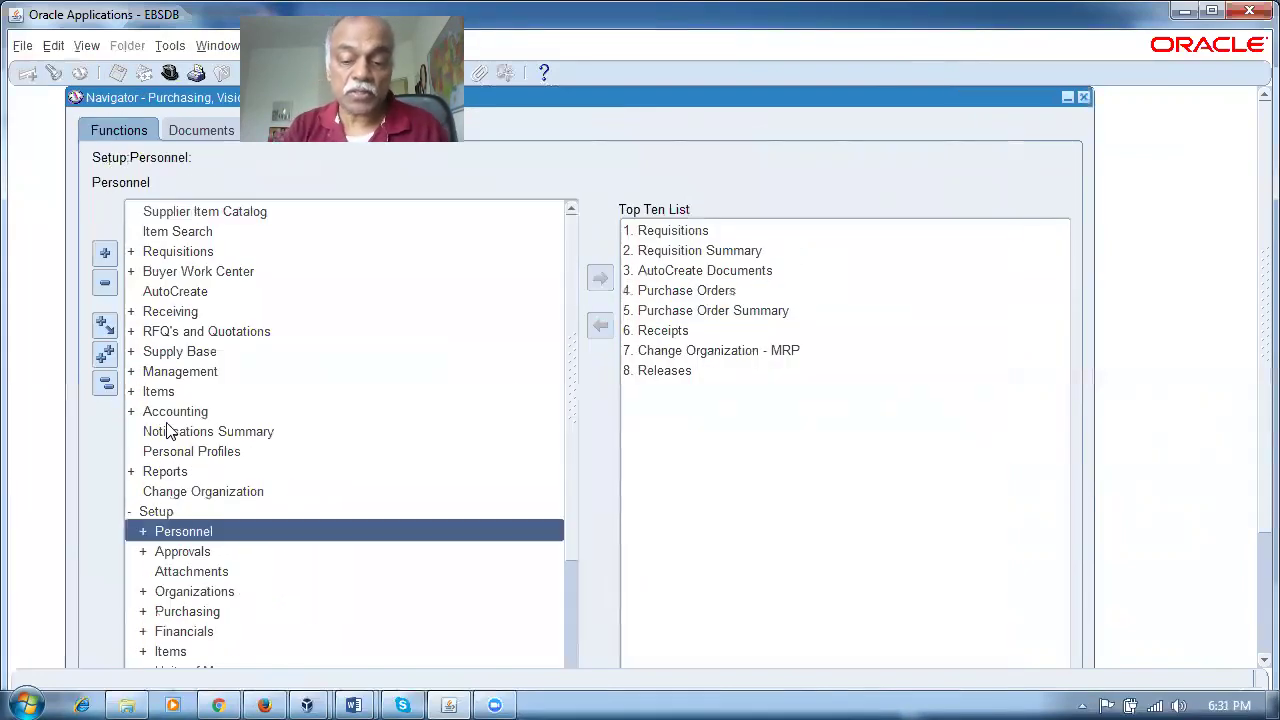
left_click(234, 634)
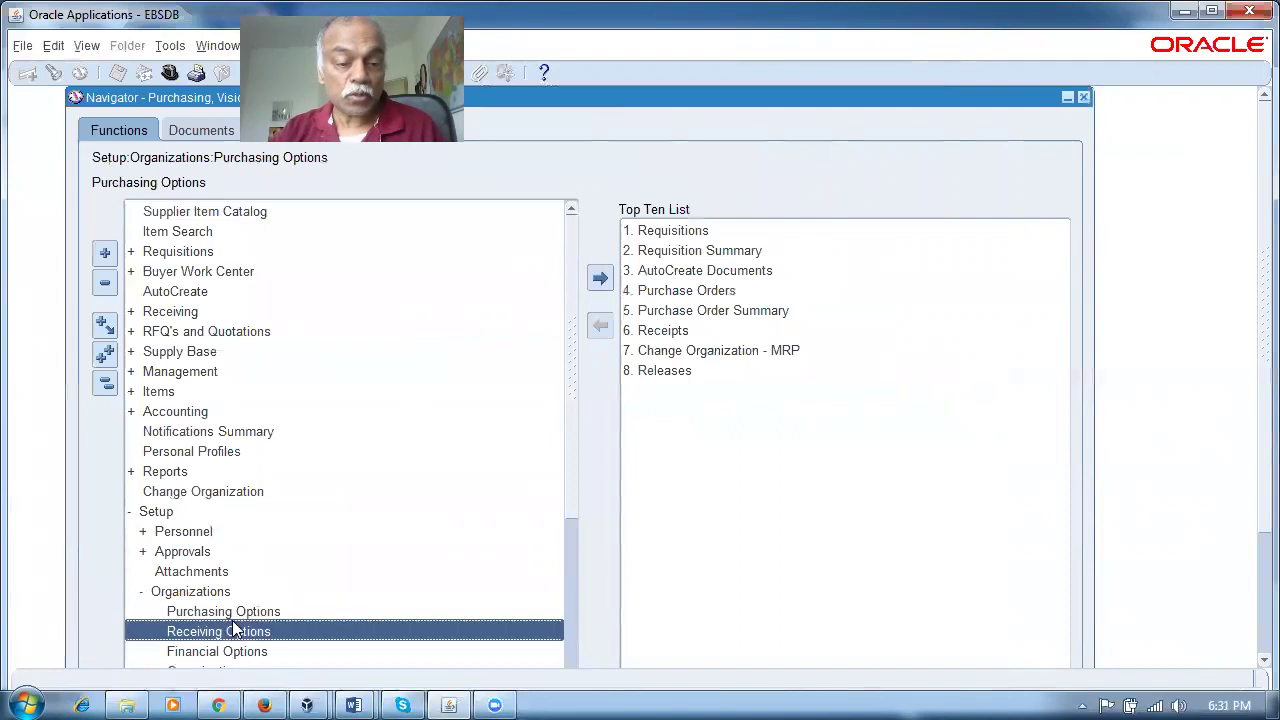
double_click(234, 634)
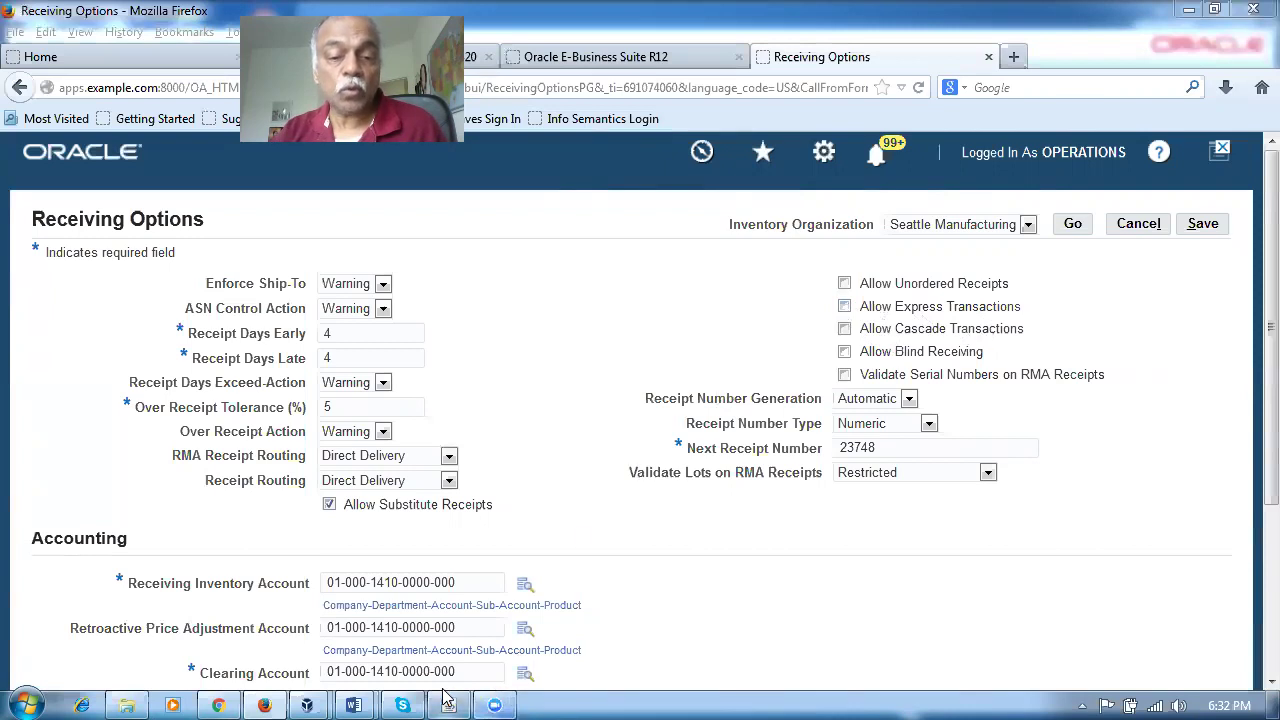
Step: Switch back to Oracle Applications, find the expected receipts for supplier nana_express_sup1, inspect the receipt lines, and close the receipts
left_click(449, 703)
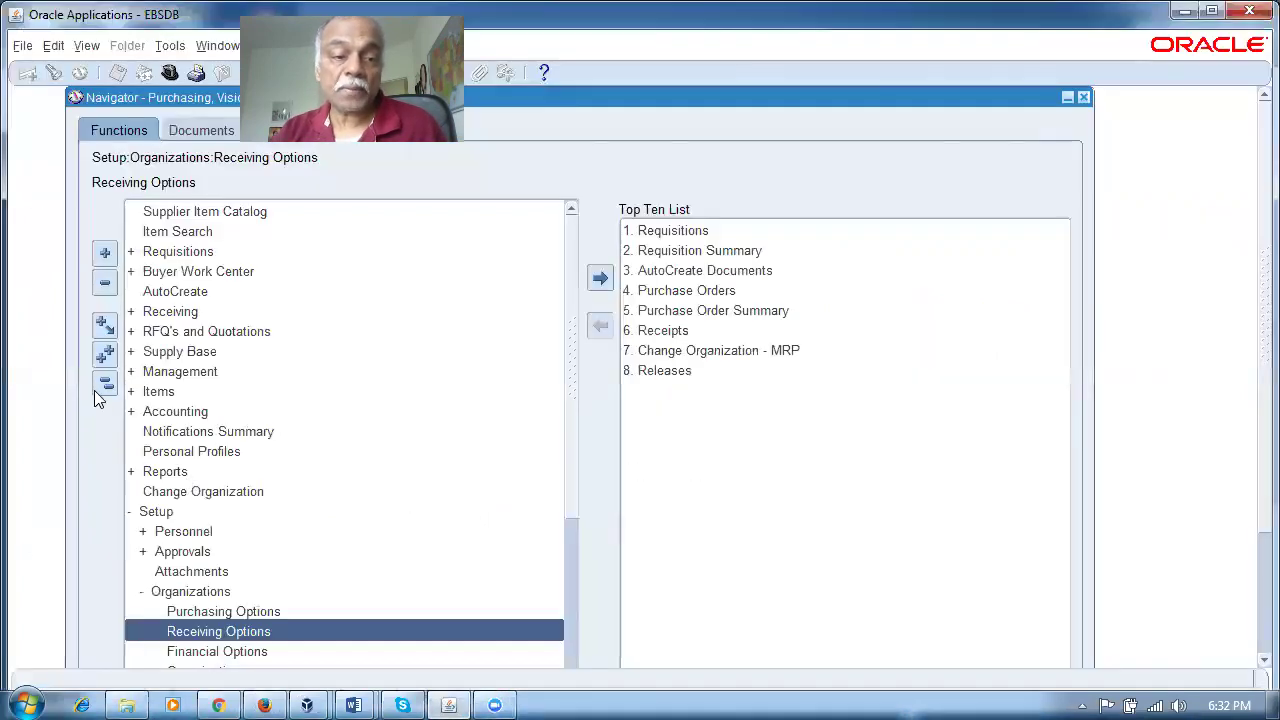
left_click(105, 383)
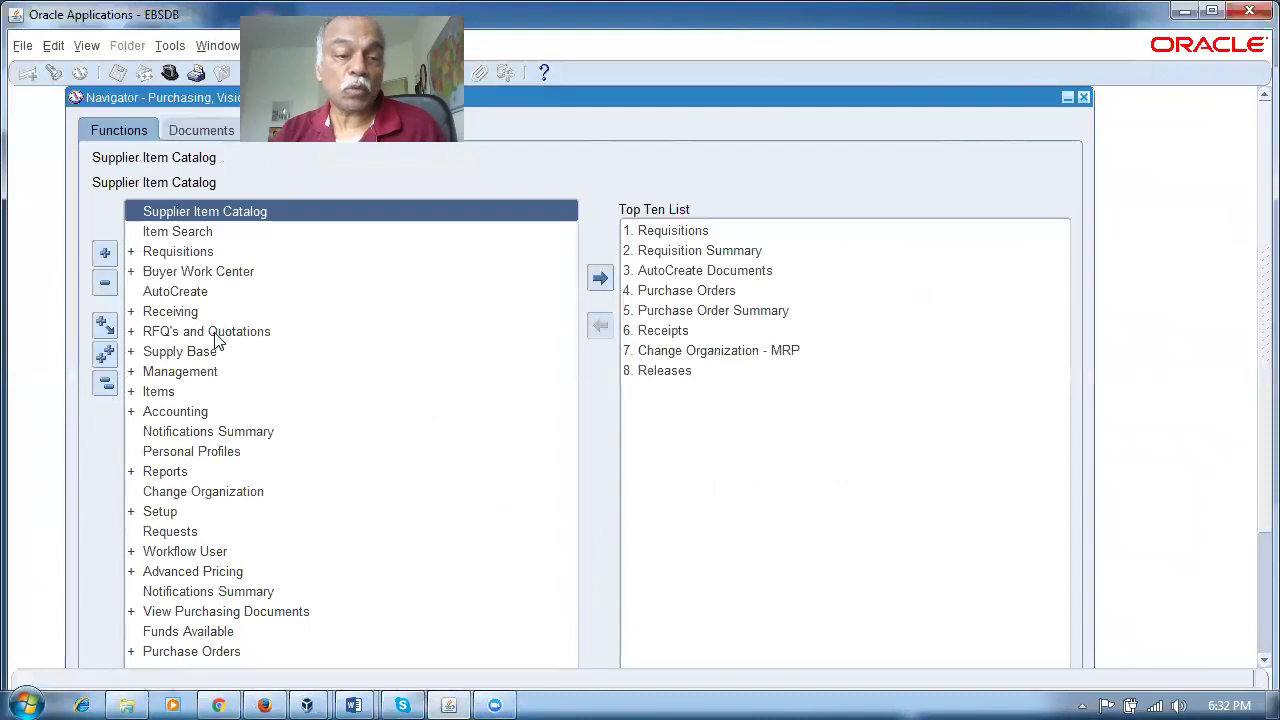
double_click(170, 312)
double_click(206, 331)
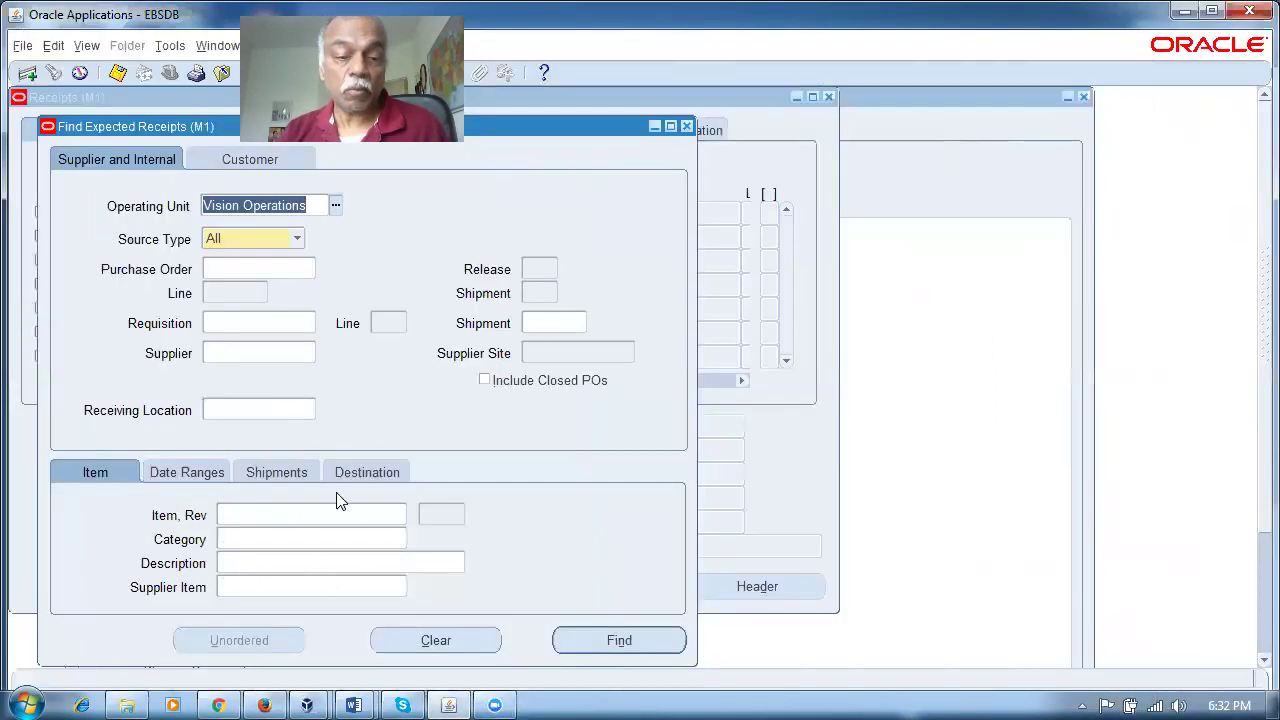
left_click(242, 351)
type("nana%exp%")
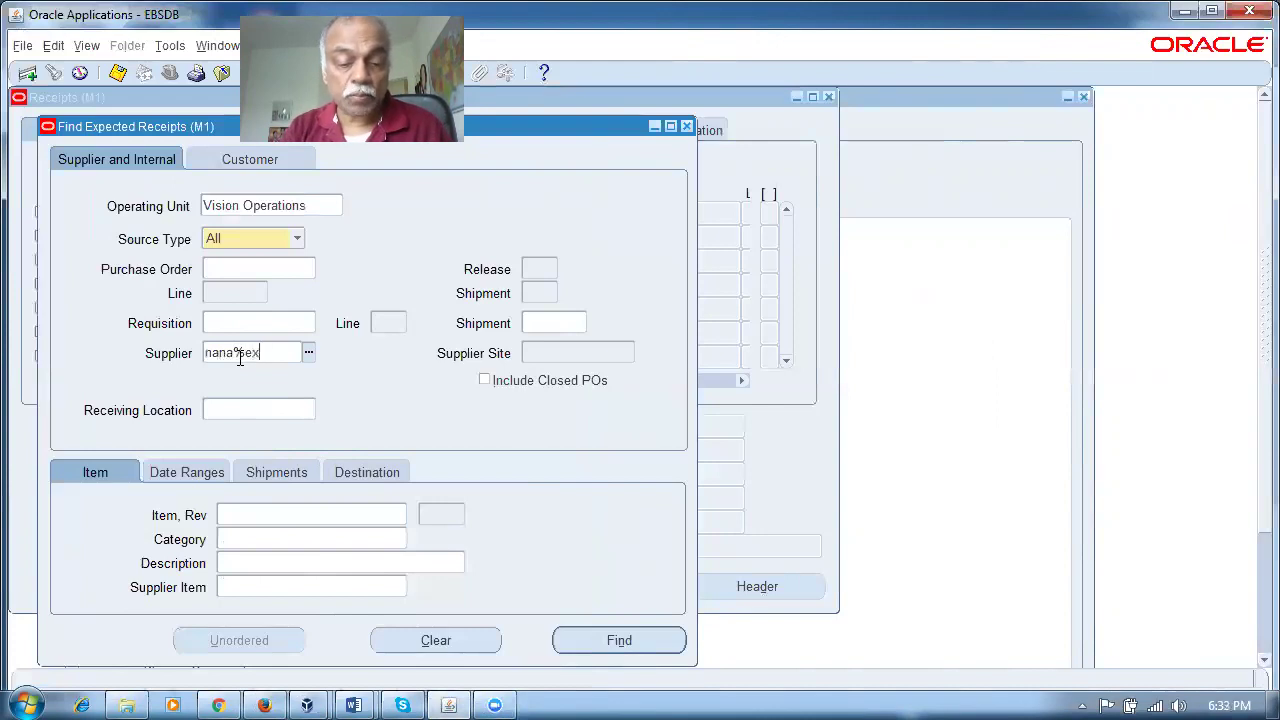
key("Tab")
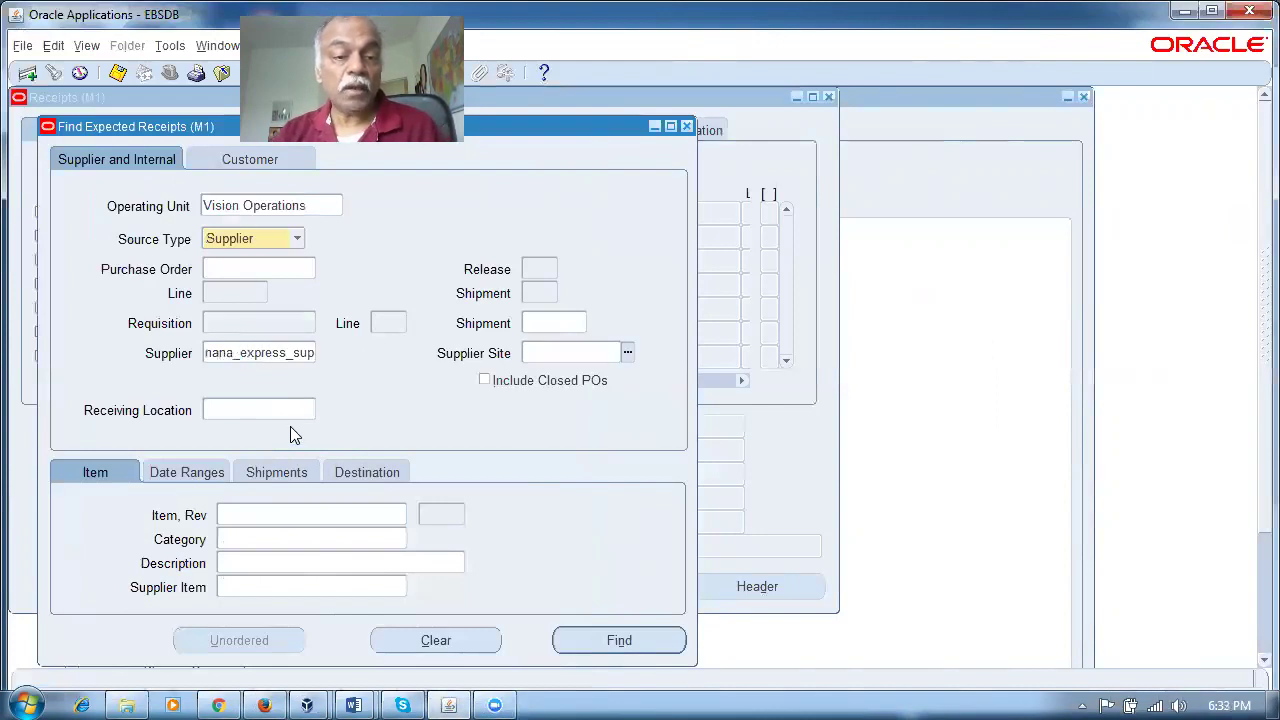
left_click(614, 645)
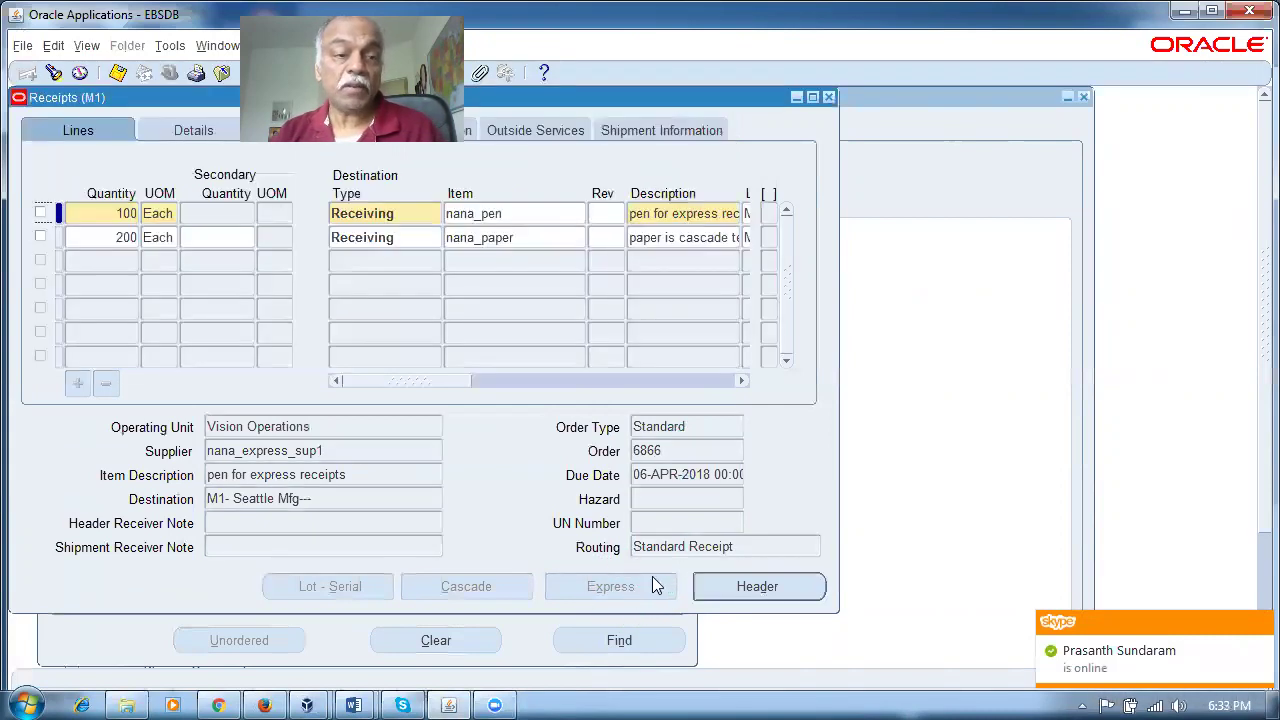
left_click(834, 98)
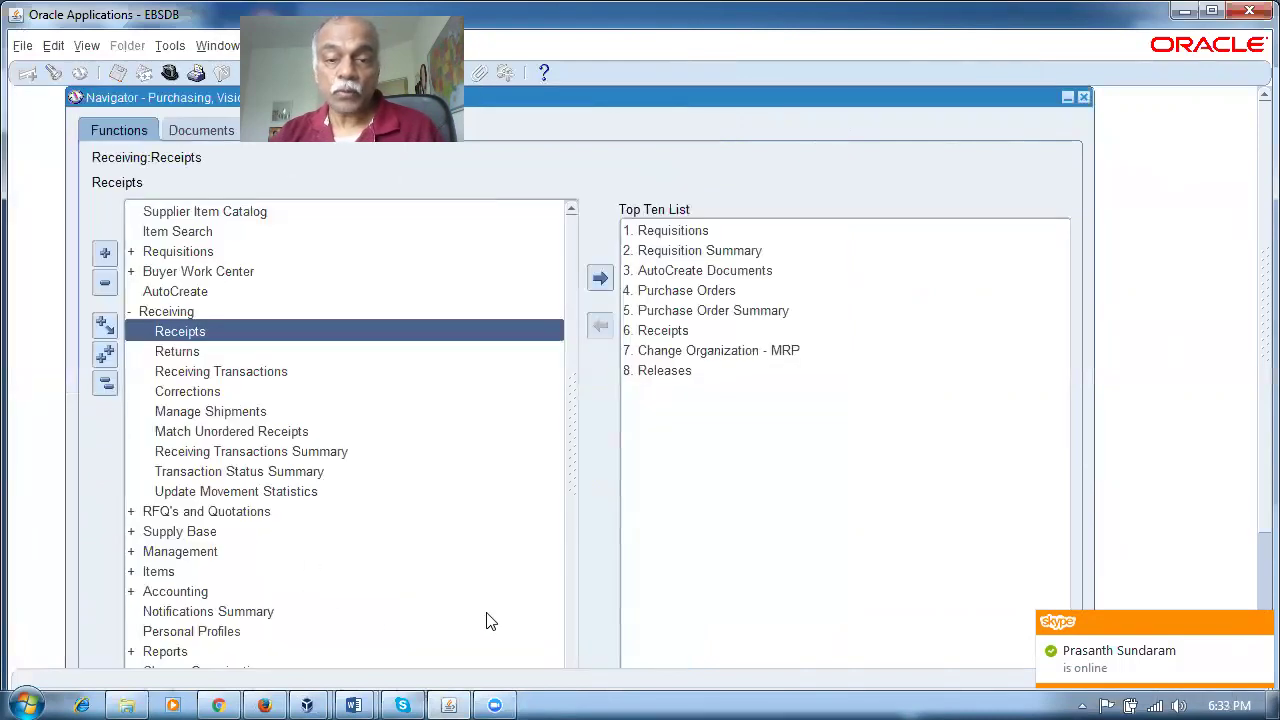
Step: Switch to Firefox, allow express transactions in the Seattle Manufacturing receiving options, and save
left_click(264, 705)
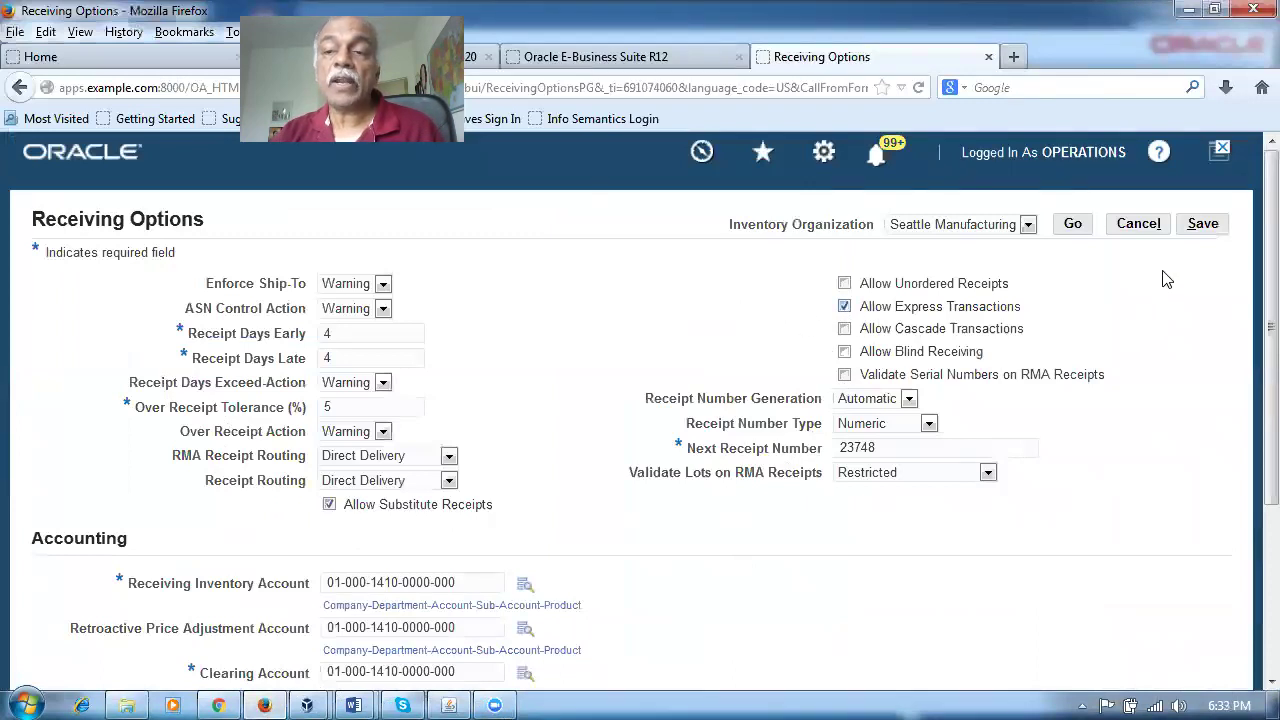
left_click(1206, 226)
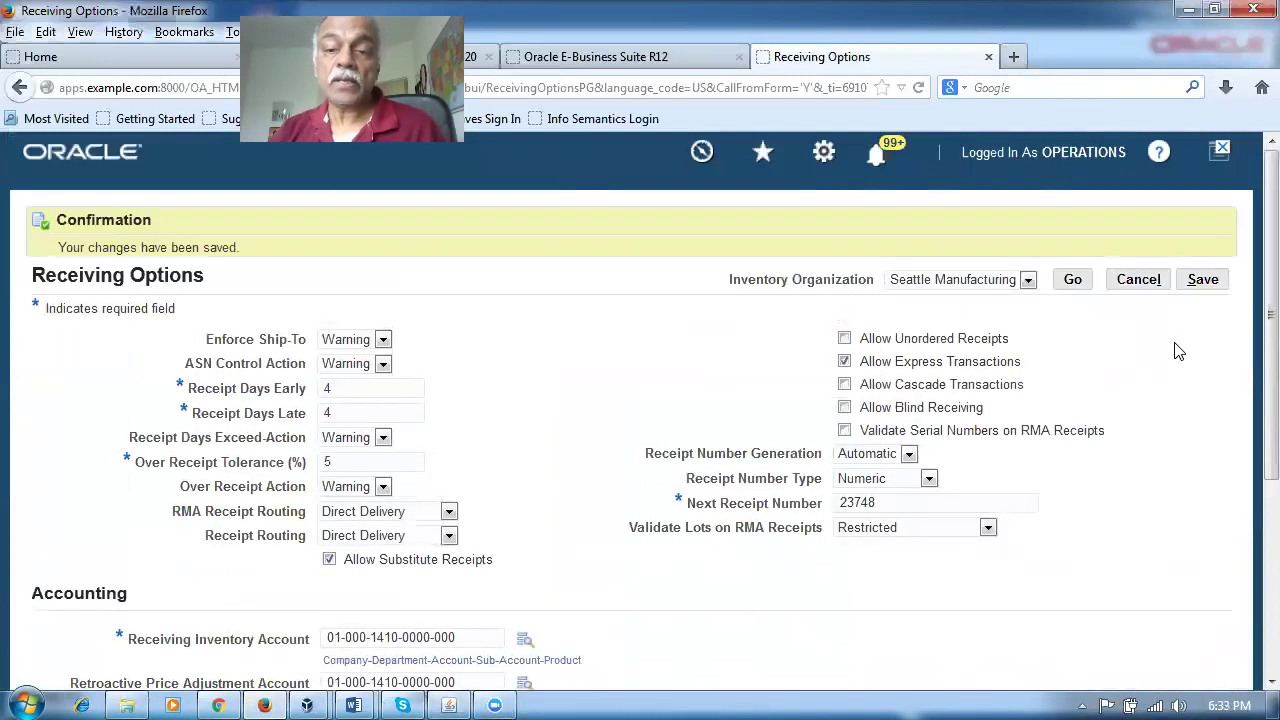
left_click_drag(92, 250, 230, 250)
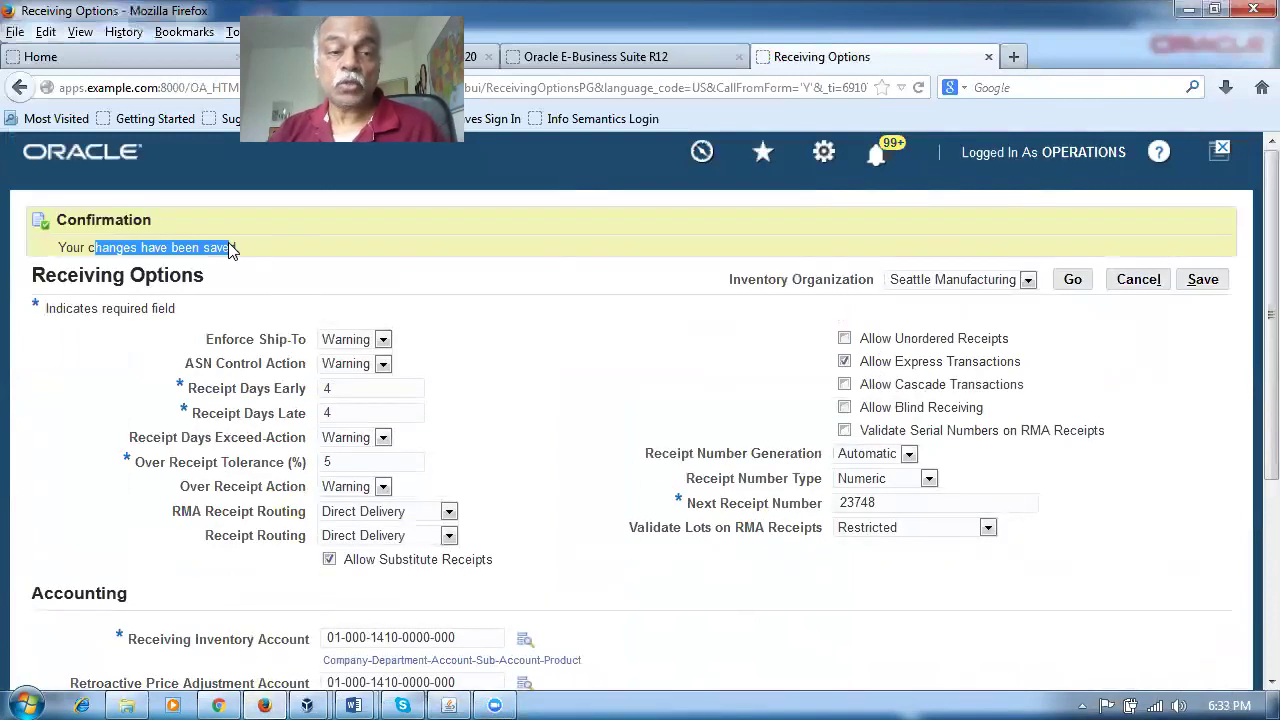
Step: Return to Oracle Applications, find the expected receipts for nana_express_sup1 again, and close the new receipt's header
left_click(402, 705)
double_click(213, 338)
left_click(257, 354)
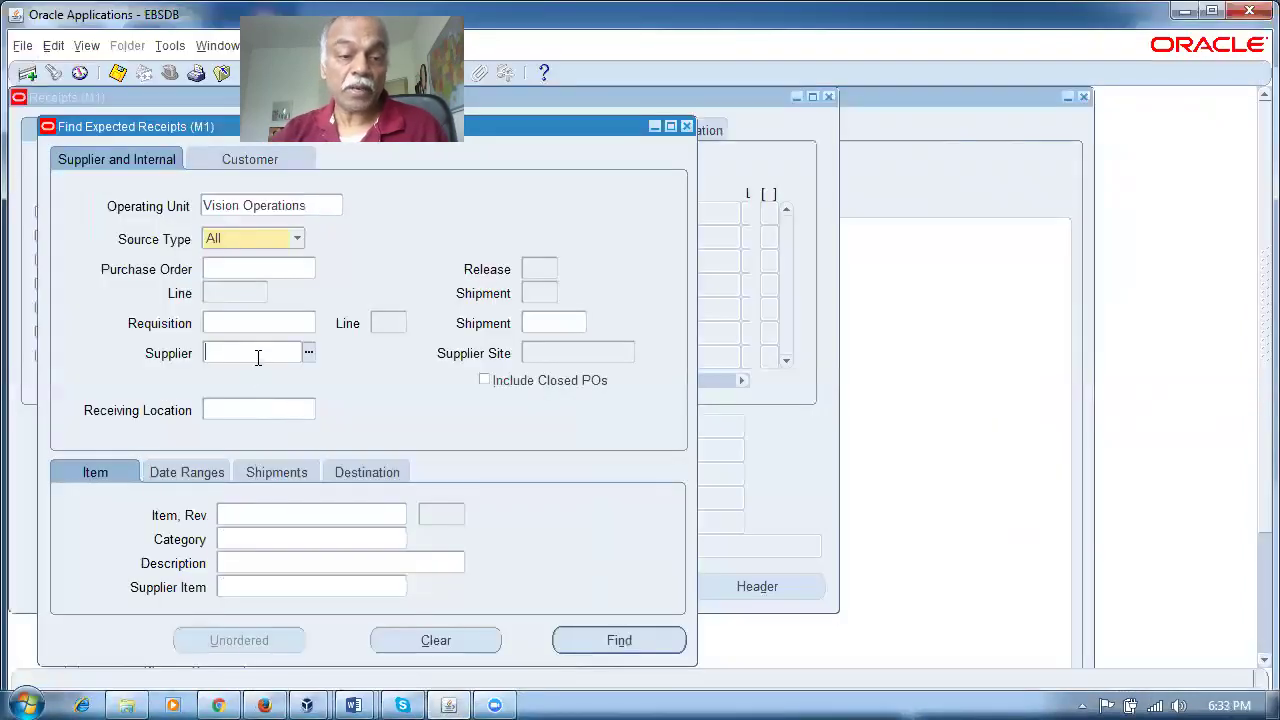
type("nana")
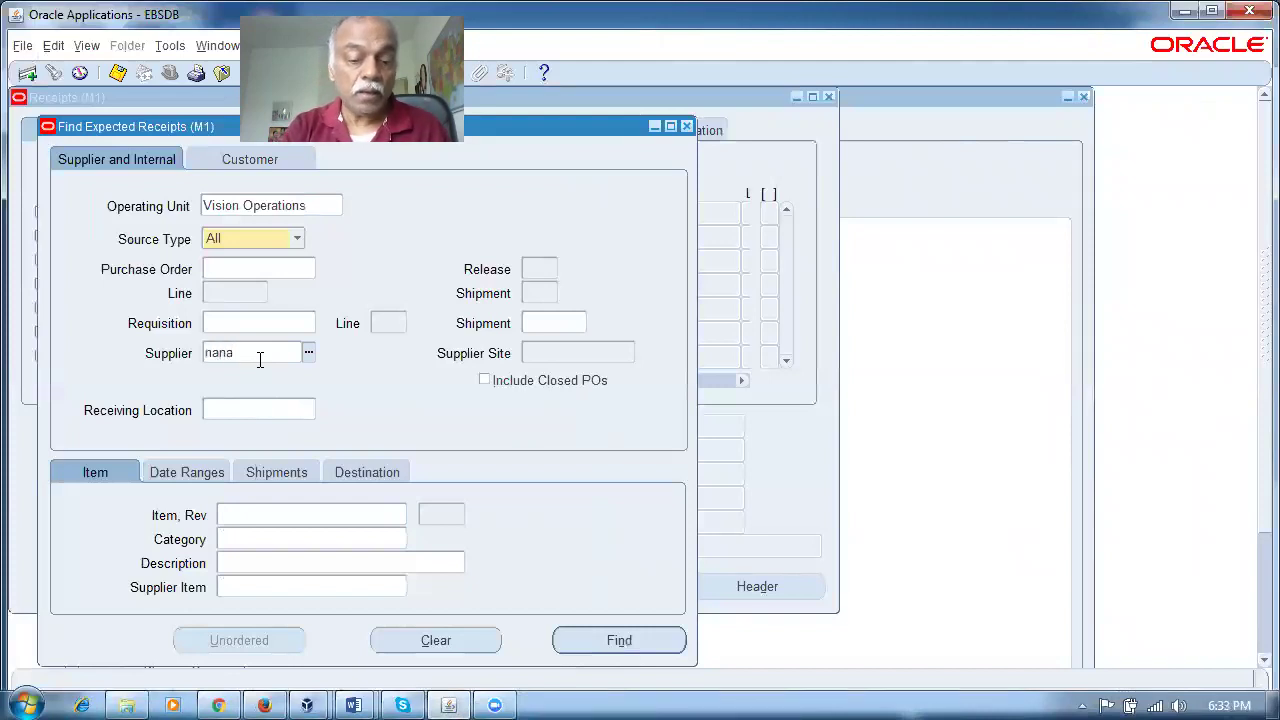
type("%exp")
key("Tab")
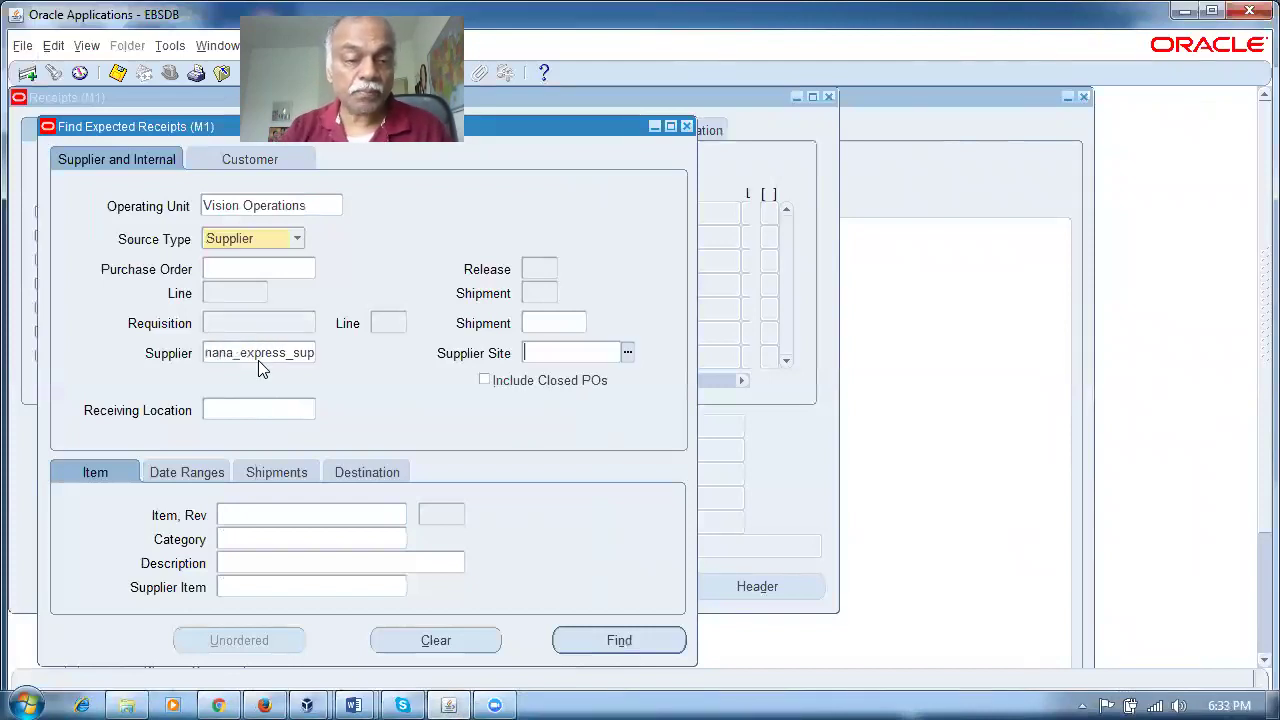
left_click(621, 642)
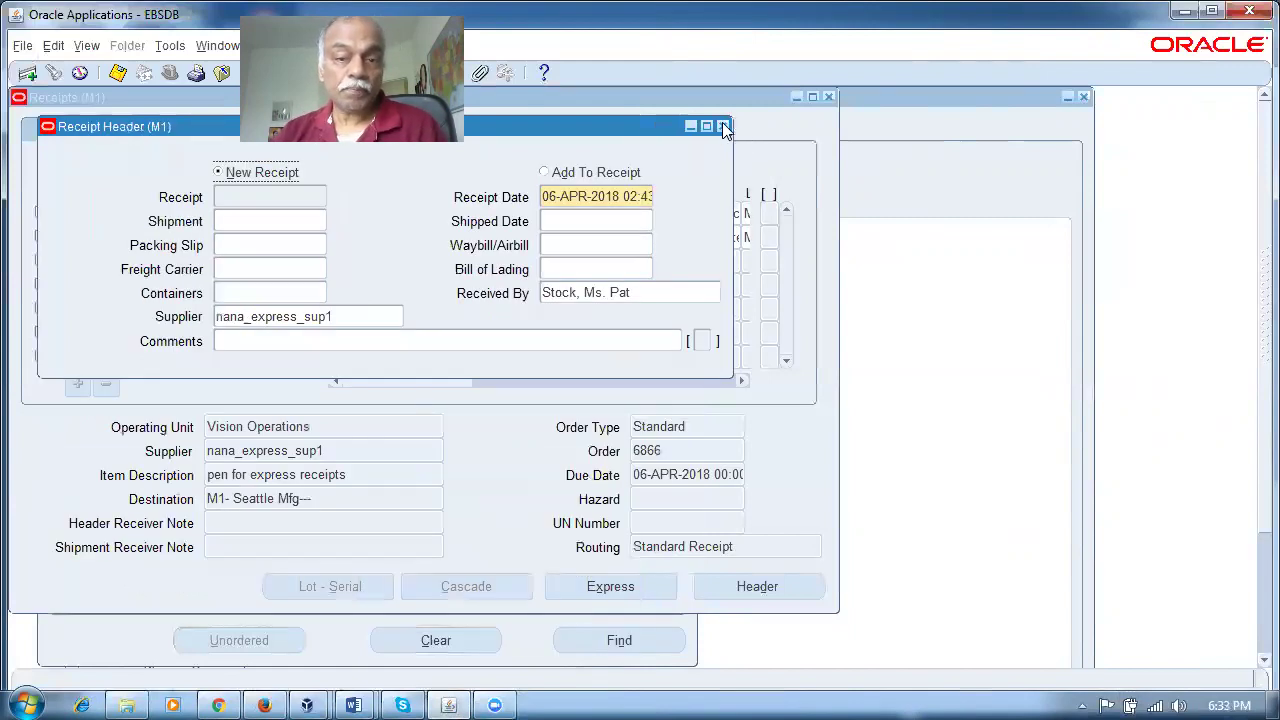
left_click(722, 127)
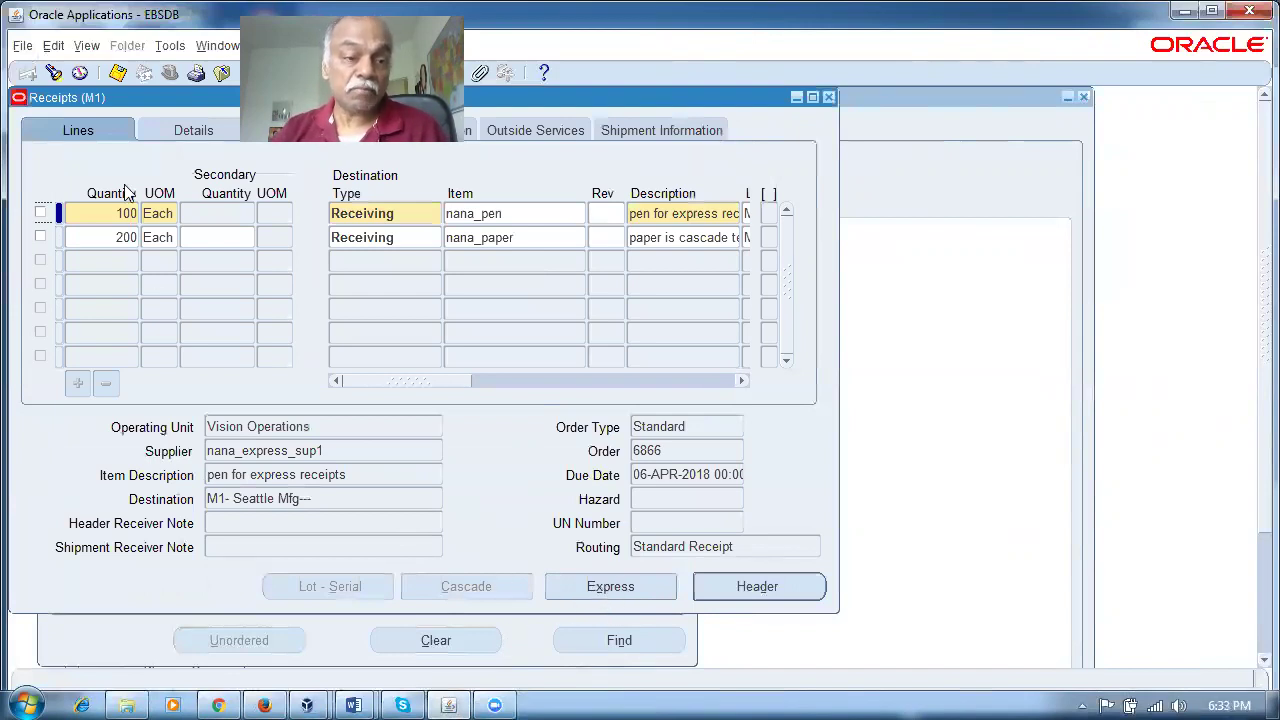
Step: Try an express receipt of all lines with destination type Receiving, and clear the express selection
left_click(634, 594)
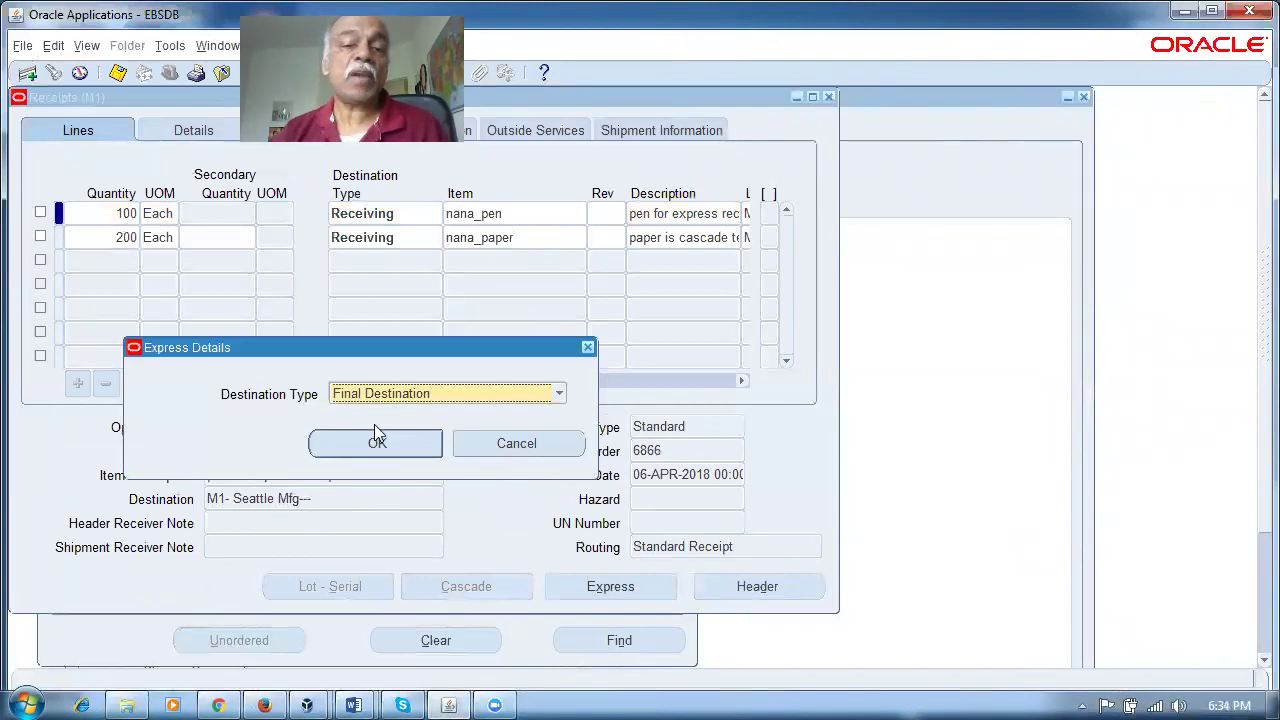
left_click(410, 394)
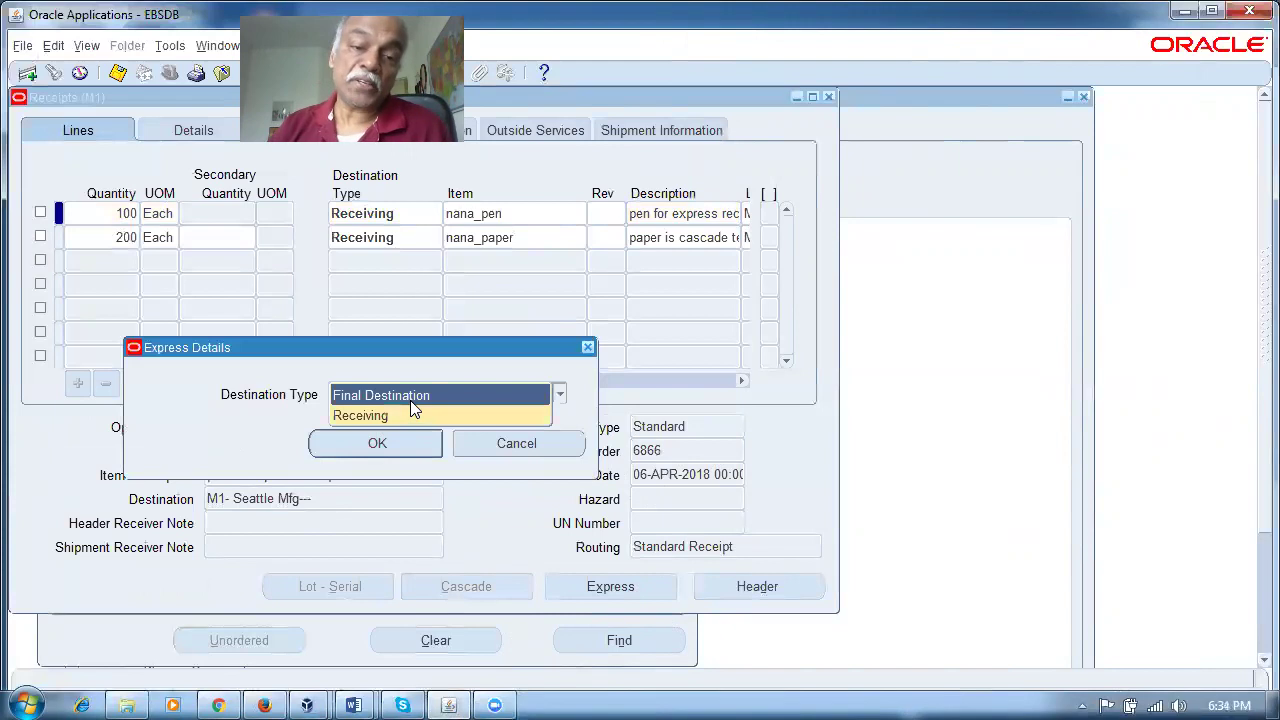
left_click(404, 414)
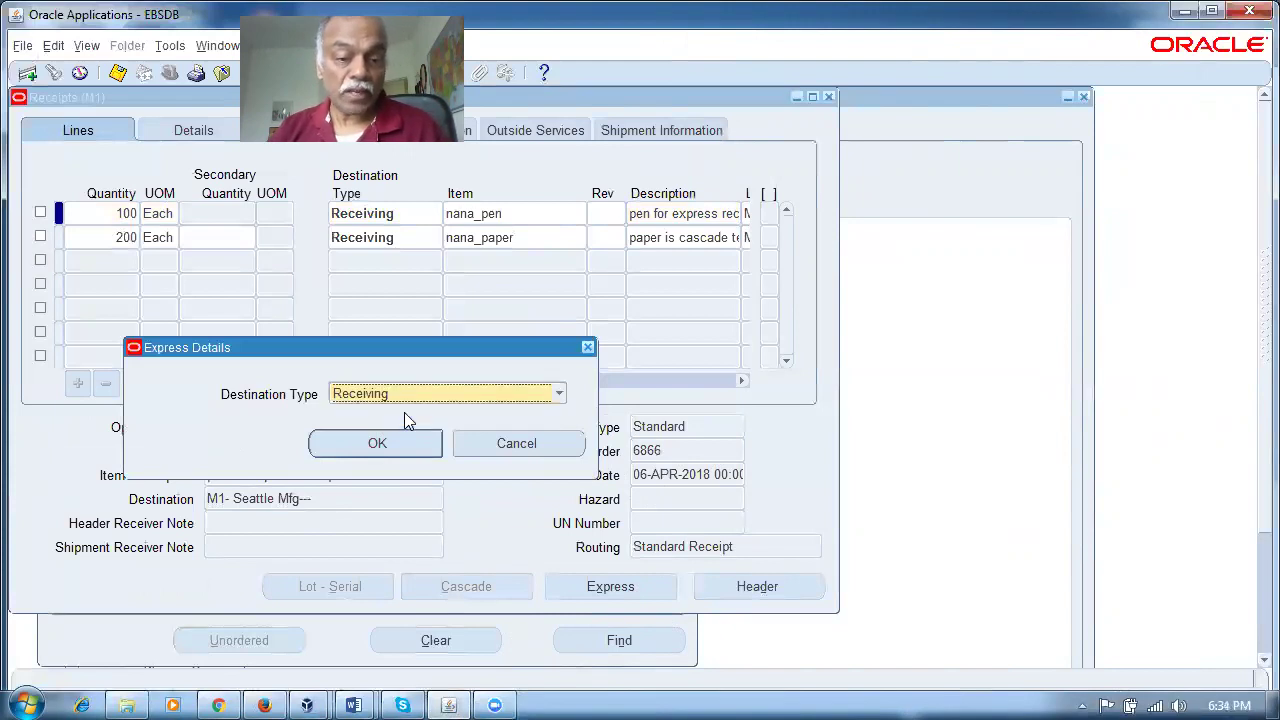
left_click(408, 446)
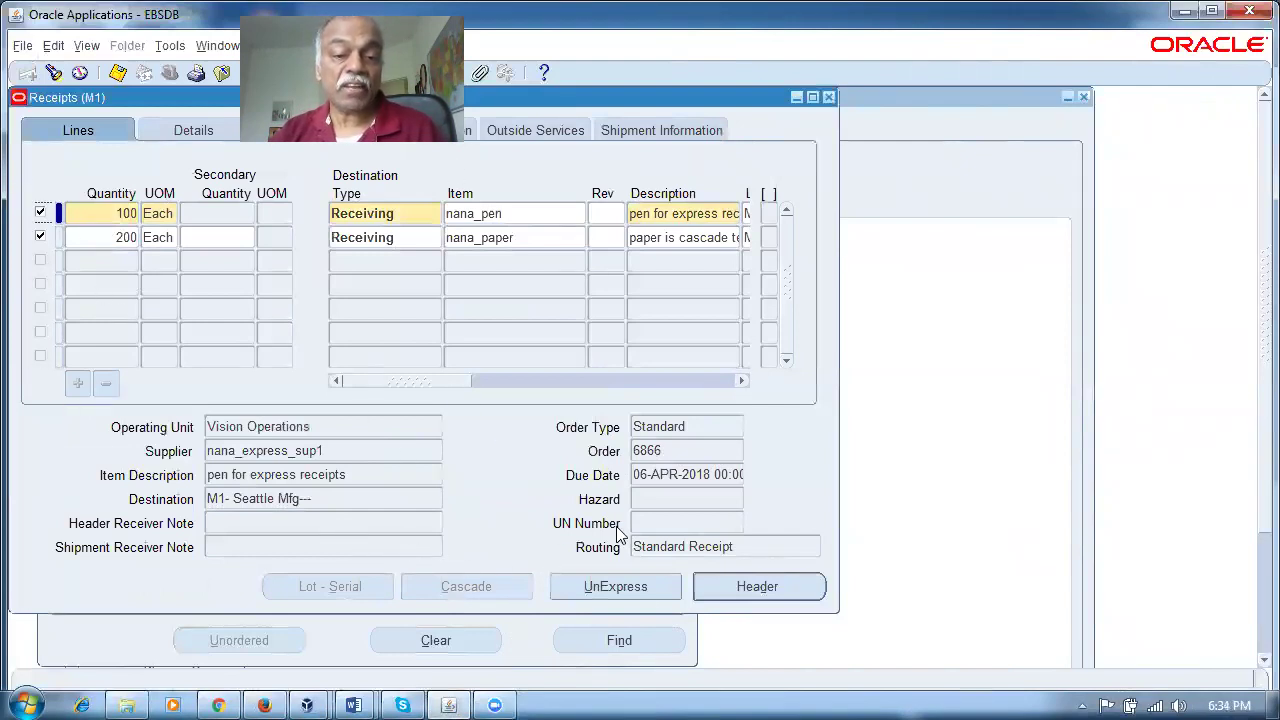
left_click(626, 586)
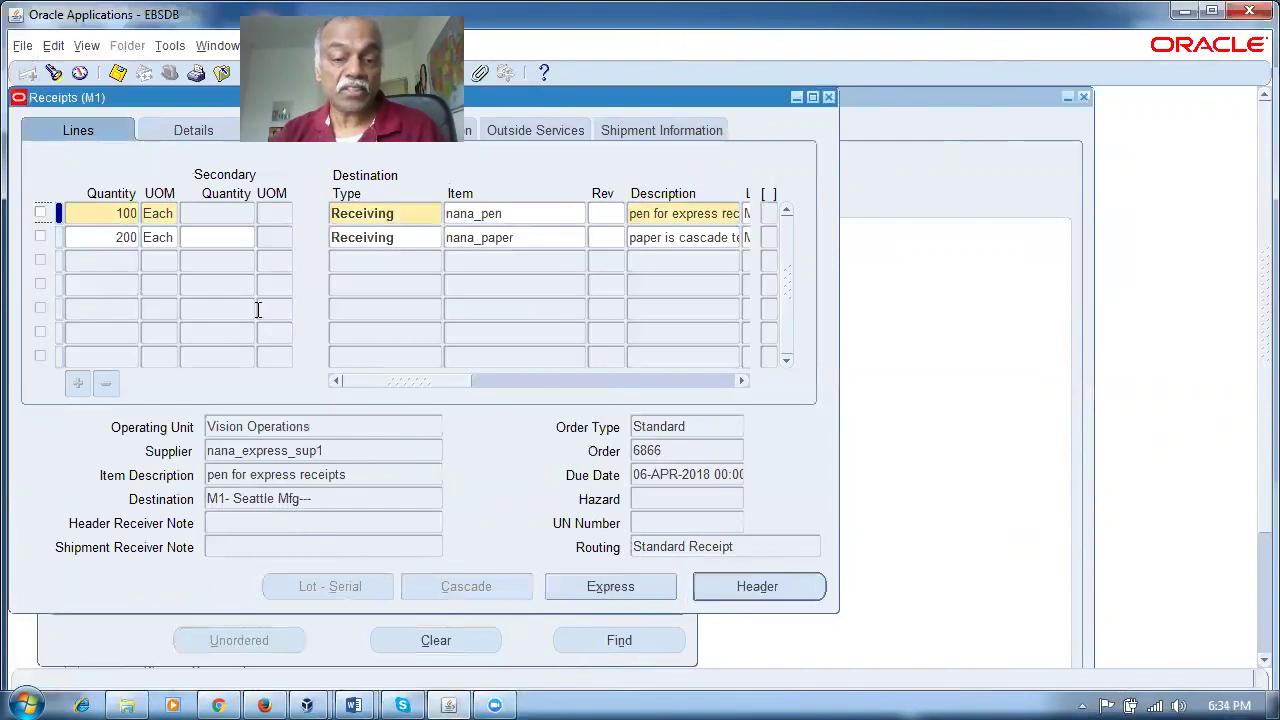
Step: Reapply the express receipt, exclude the nana_paper line, and reset the express selection
left_click(638, 592)
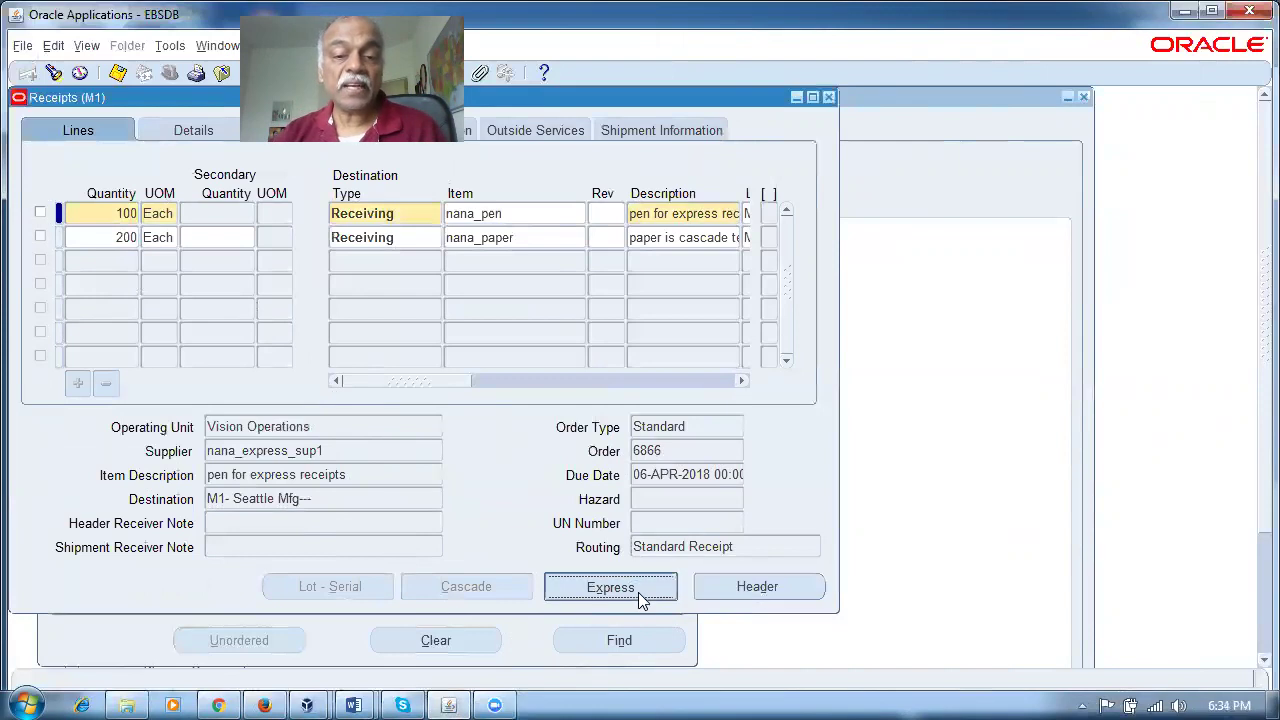
left_click(349, 441)
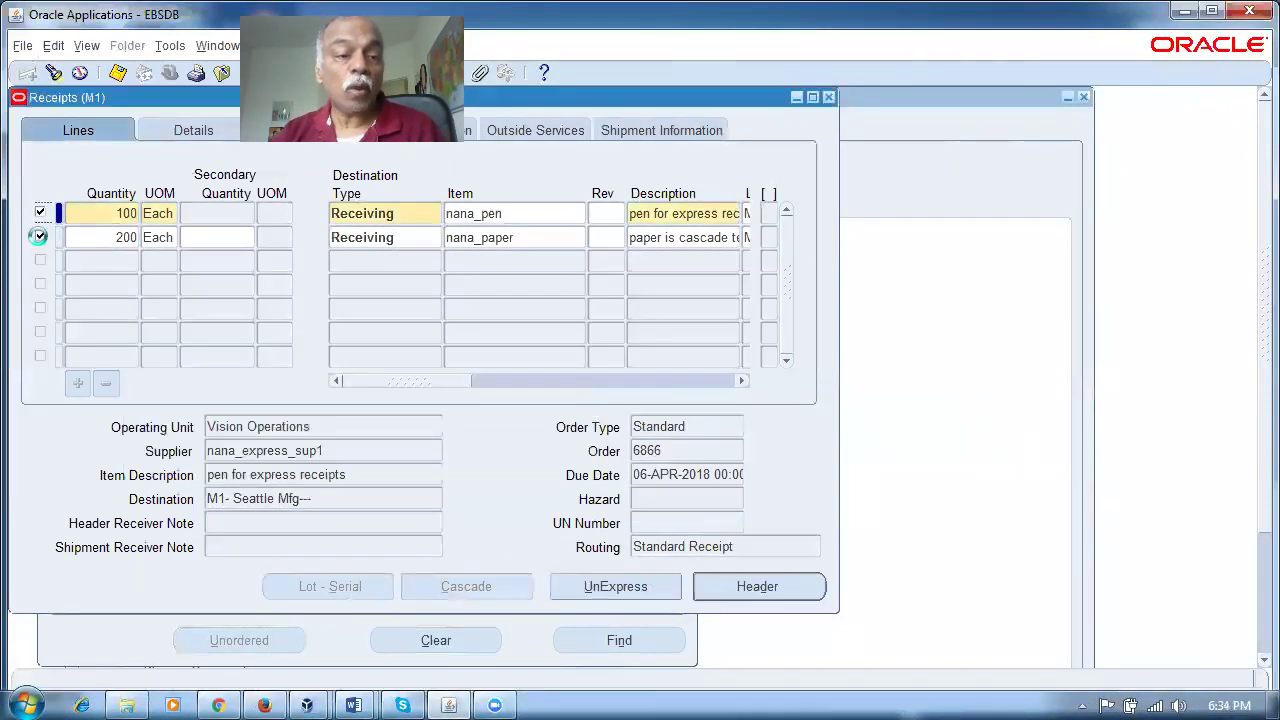
left_click(40, 237)
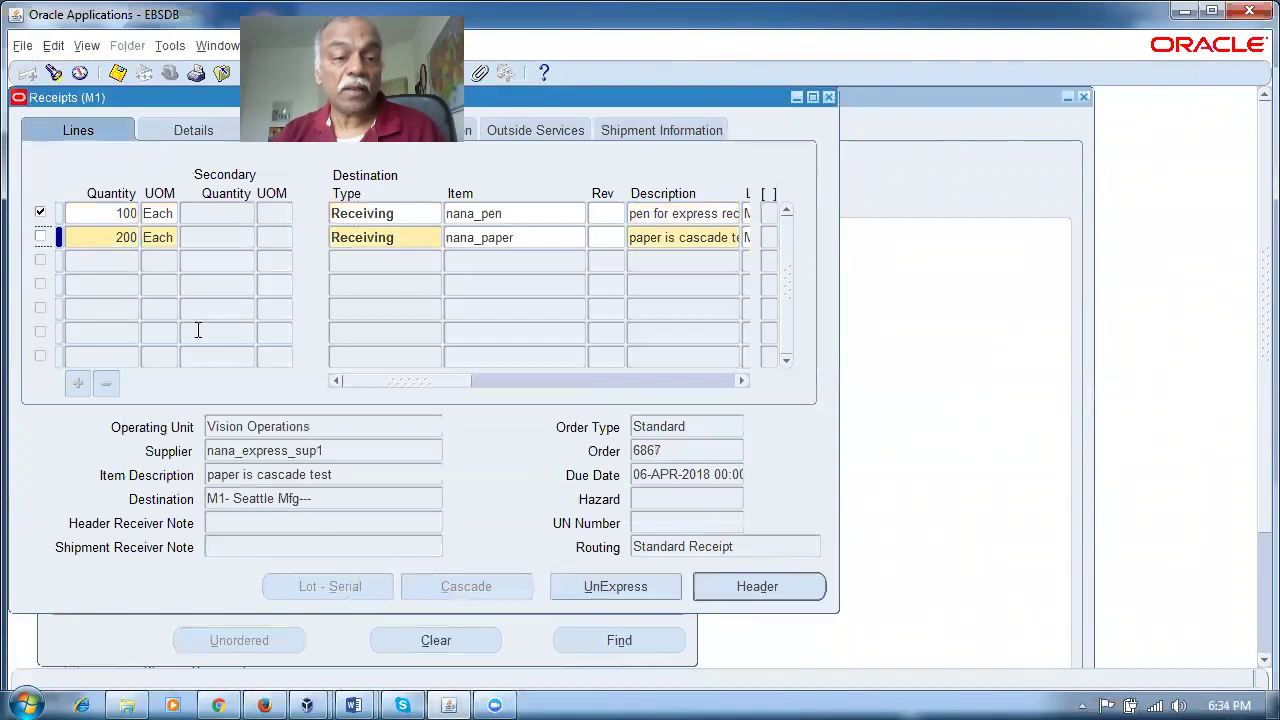
left_click(637, 586)
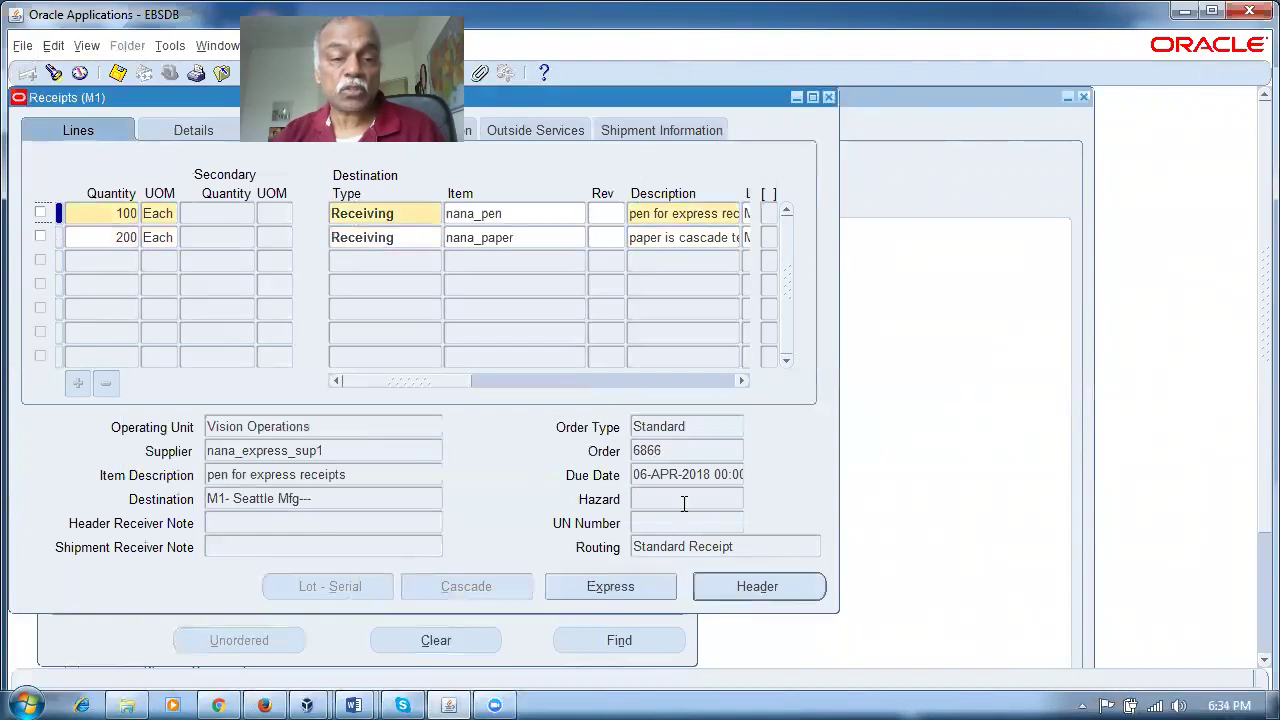
Step: Apply an express receipt to both the nana_pen and nana_paper lines with destination type Receiving
left_click(612, 586)
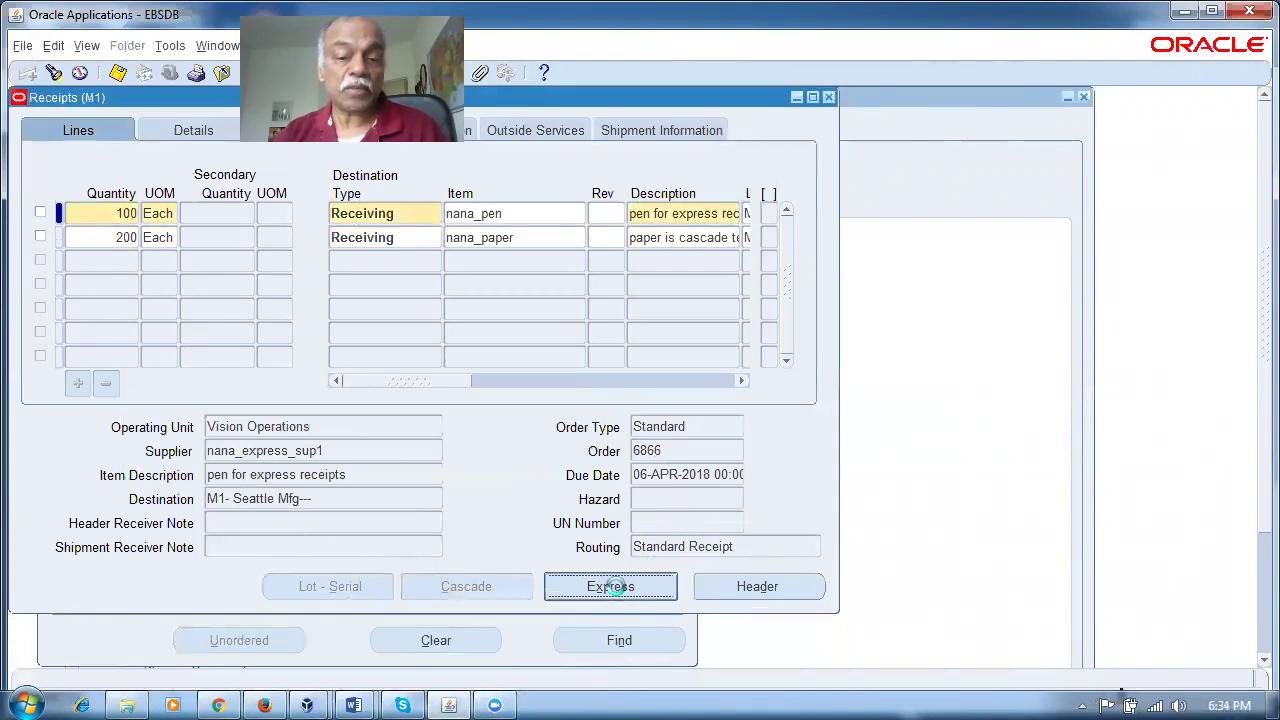
left_click(363, 453)
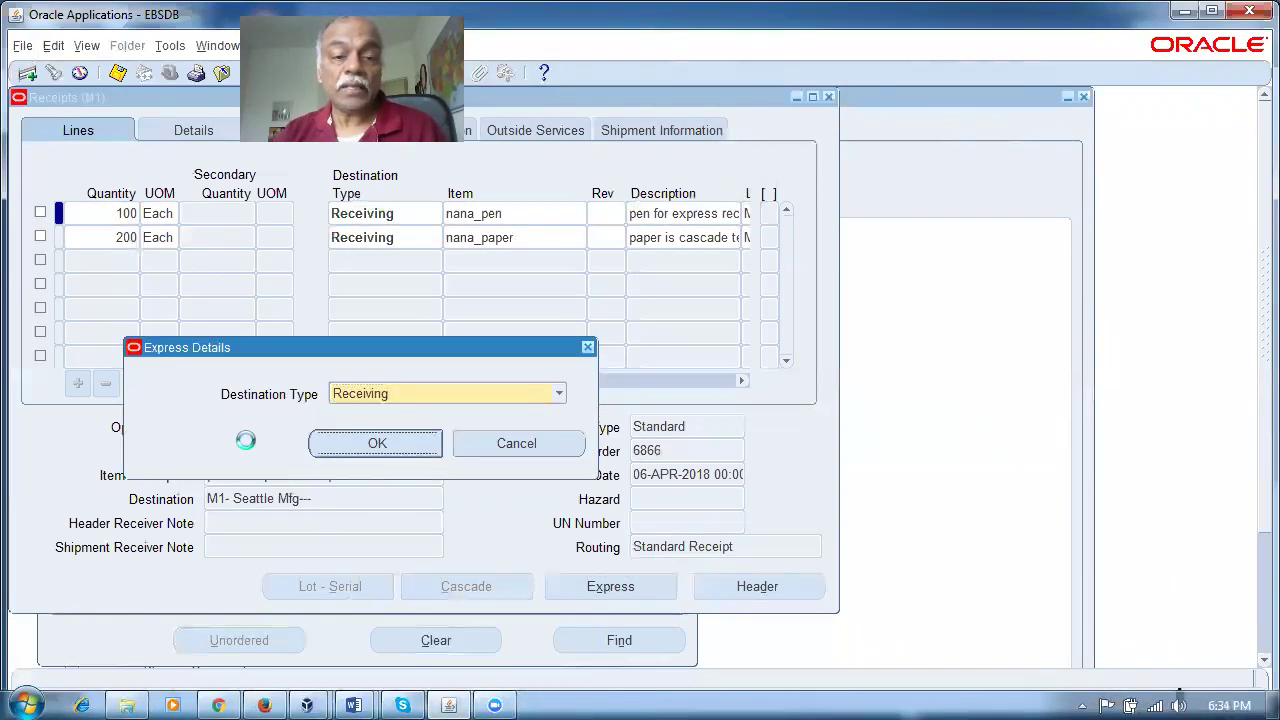
double_click(40, 212)
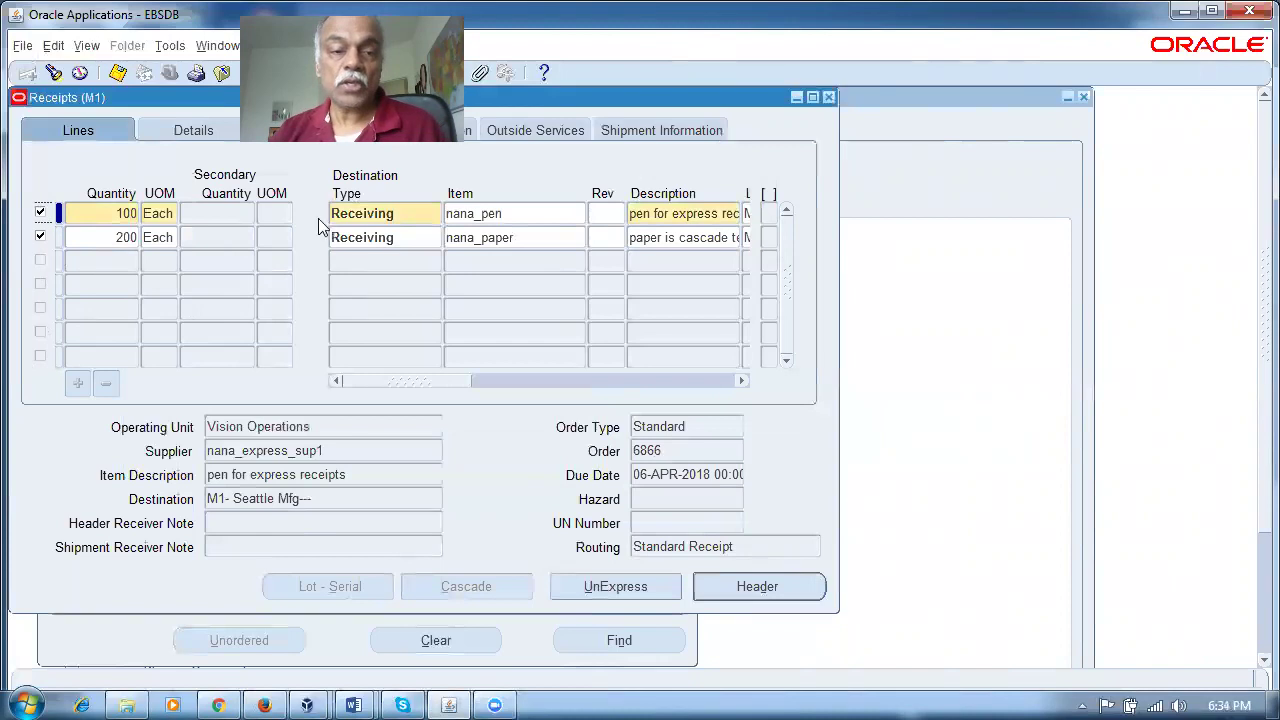
Step: Check whether the quantities of the expressed nana_pen and nana_paper receipt lines can be edited
mouse_move(394, 384)
left_mouse_down()
mouse_move(651, 366)
mouse_move(372, 392)
left_mouse_up()
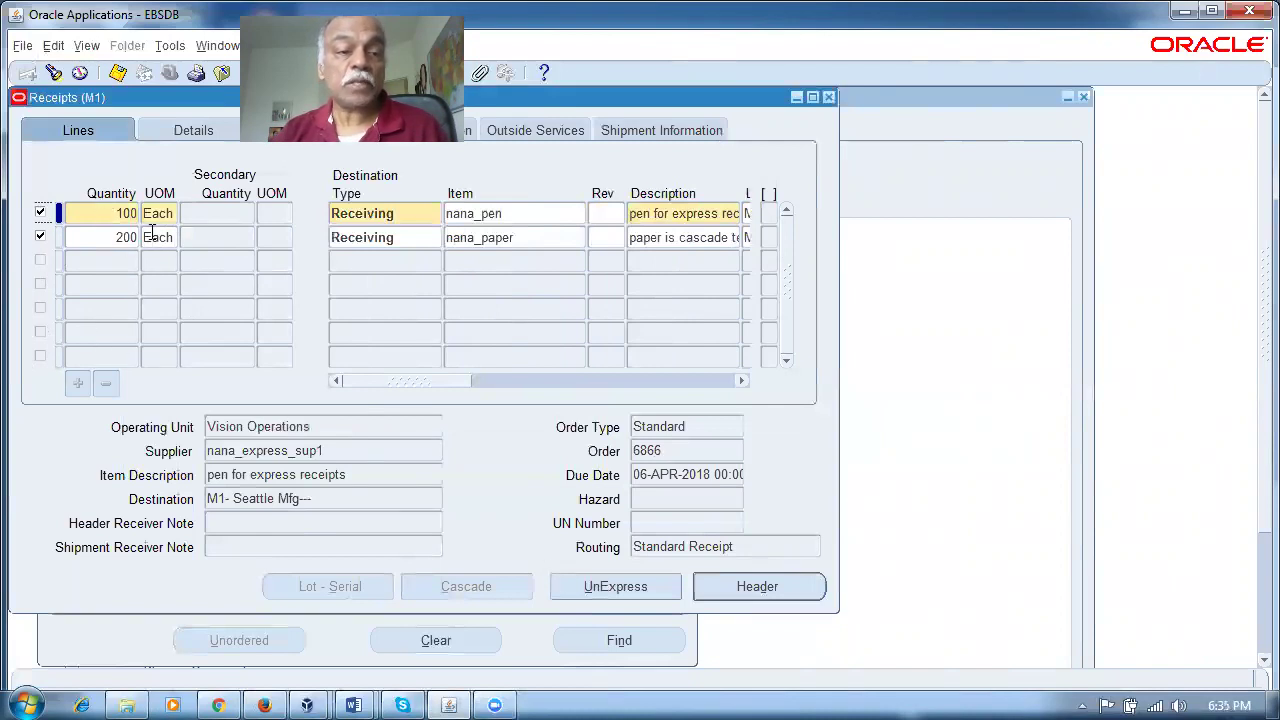
left_click(113, 213)
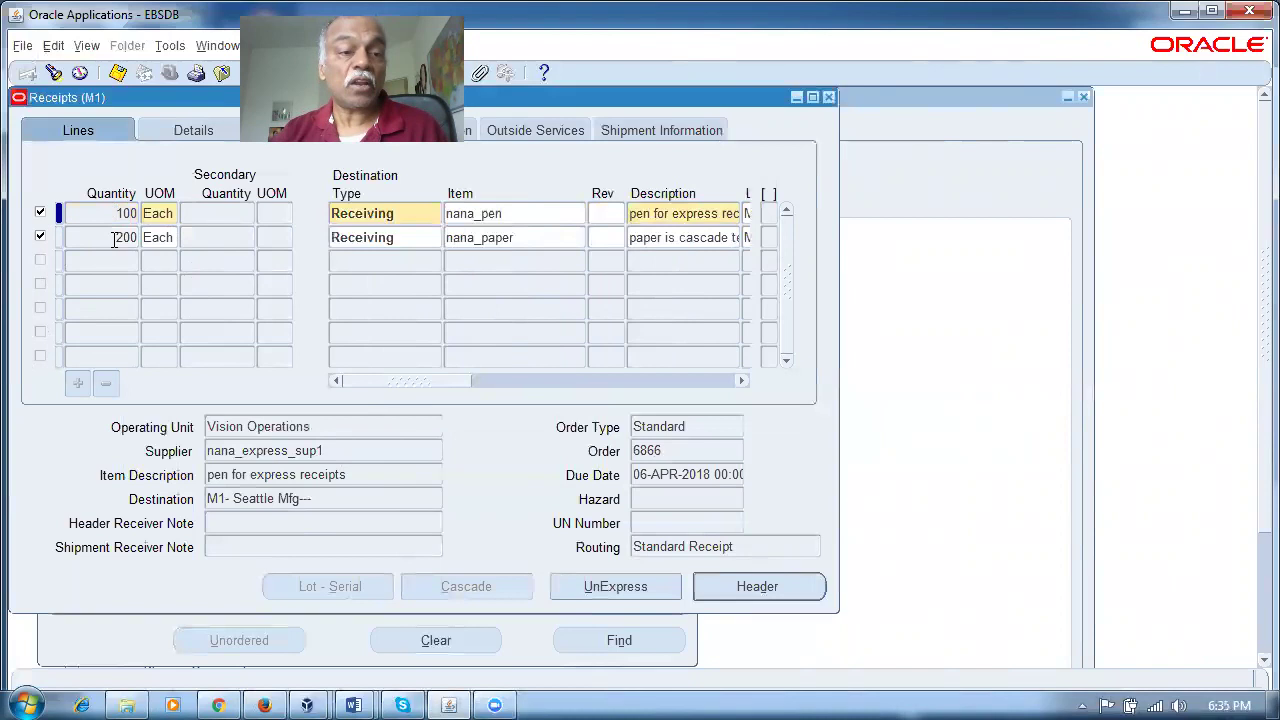
left_click(113, 237)
left_click(112, 213)
left_click(115, 240)
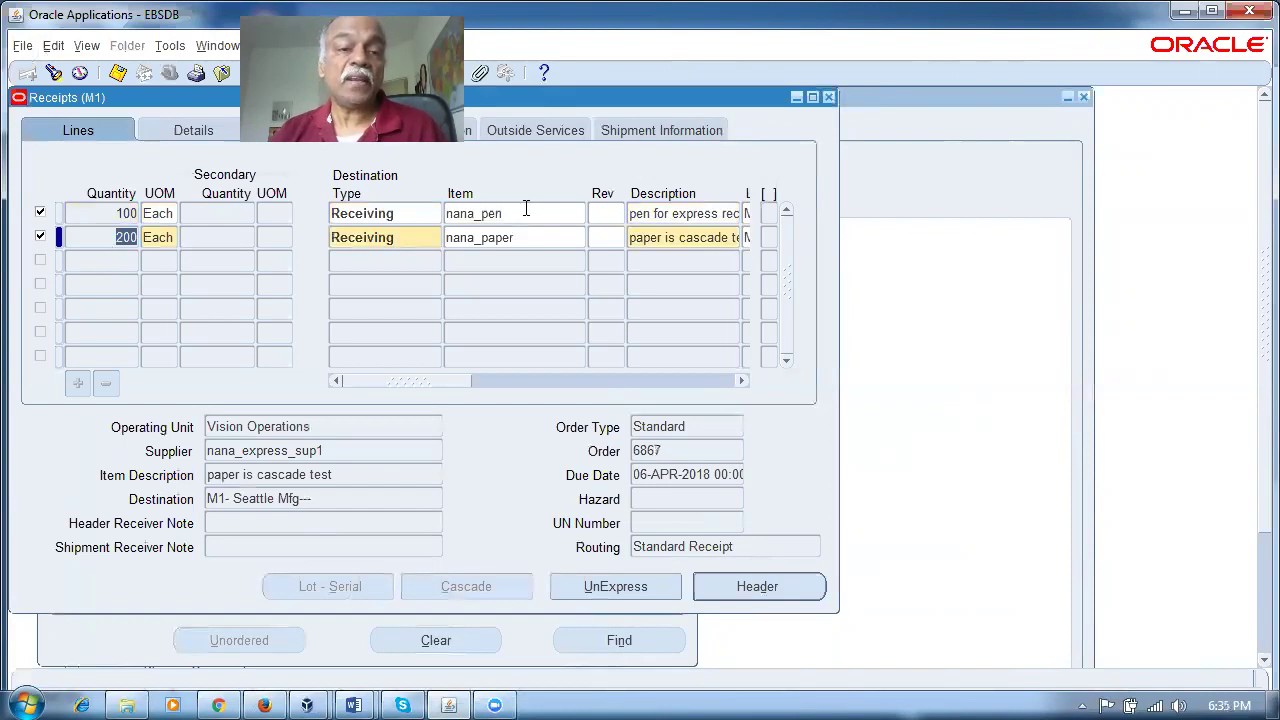
Step: Examine the quantity, destination type and item fields of the expressed nana_pen and nana_paper lines
left_click(121, 213)
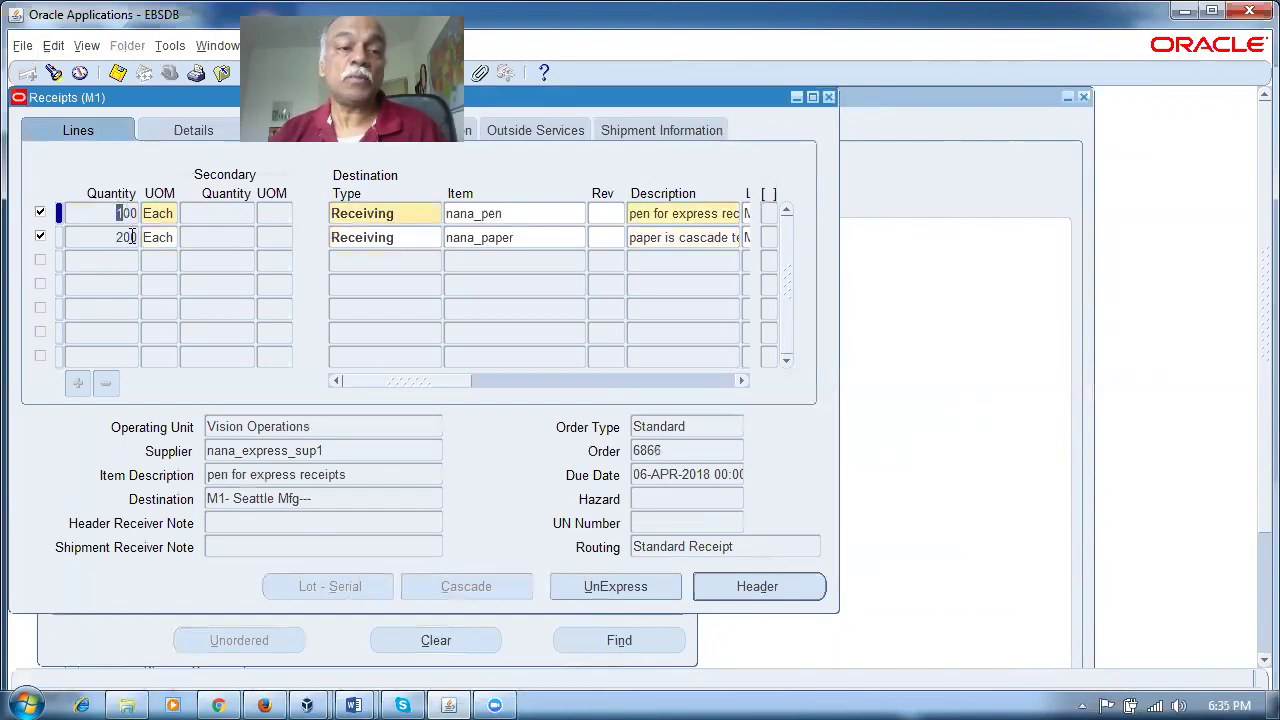
left_click(131, 237)
left_click(136, 212)
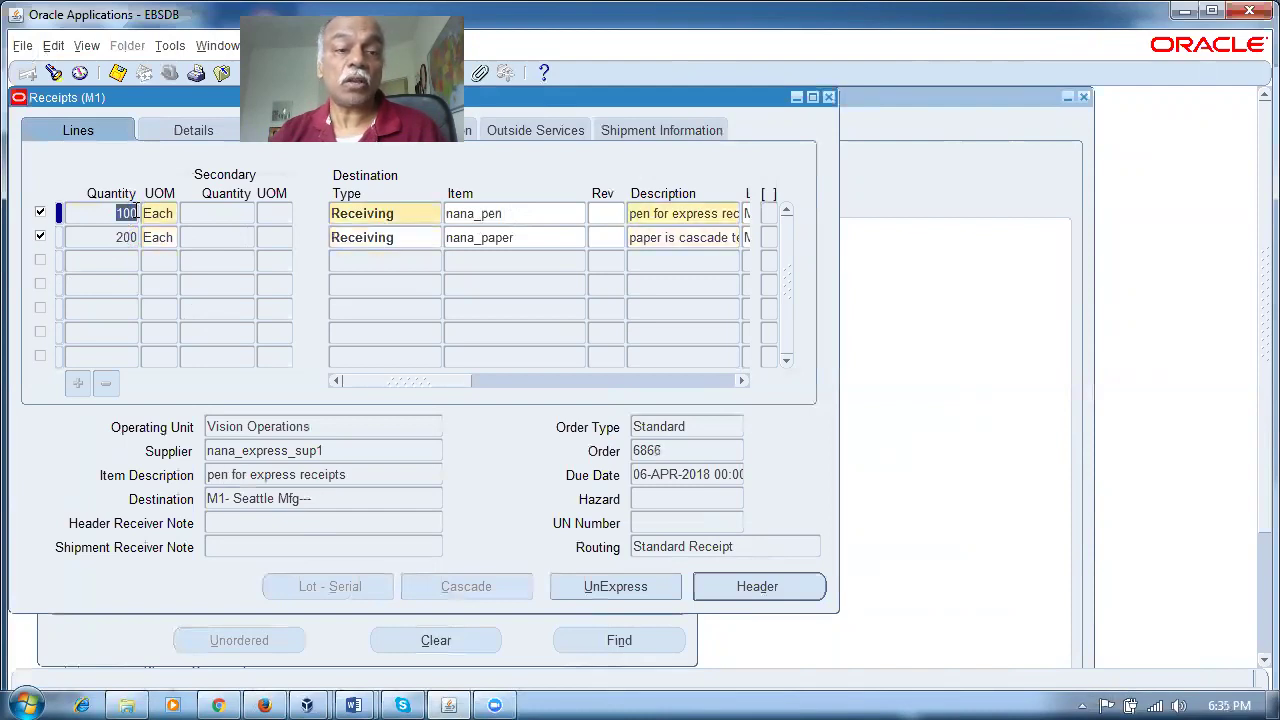
left_click(538, 213)
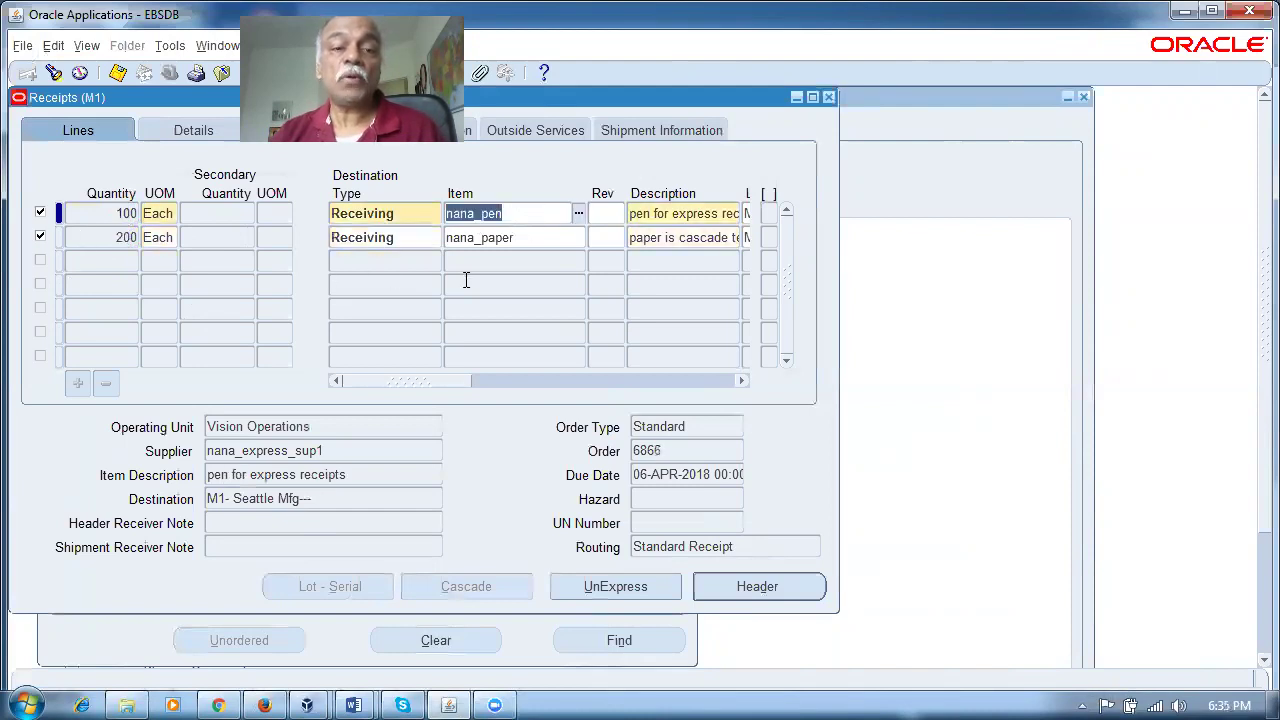
left_click_drag(380, 384, 362, 404)
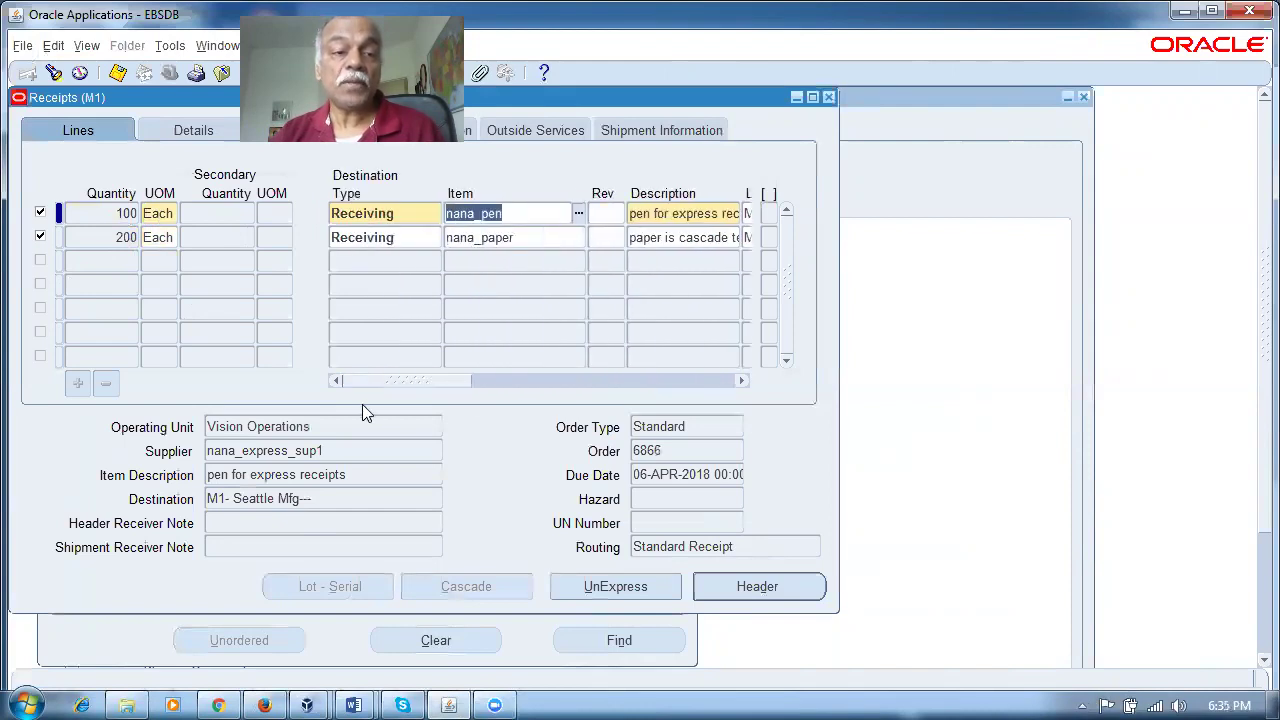
left_click(124, 215)
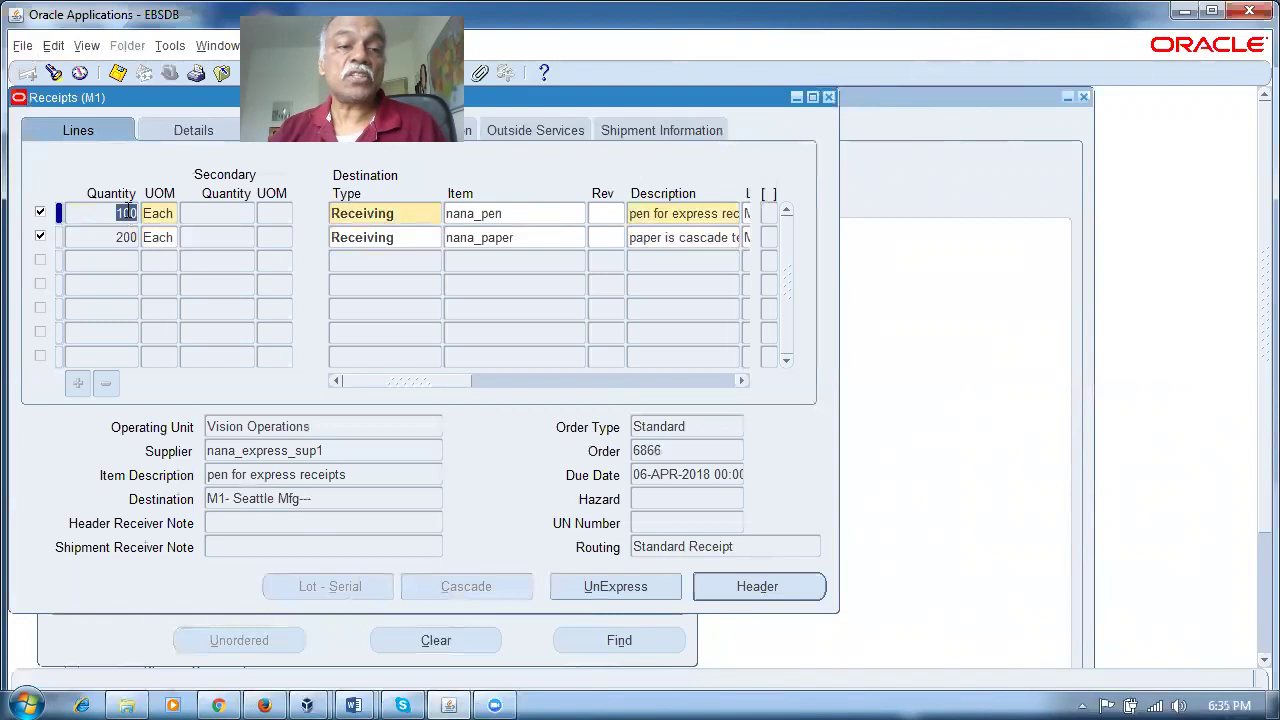
key("Tab")
key("Tab")
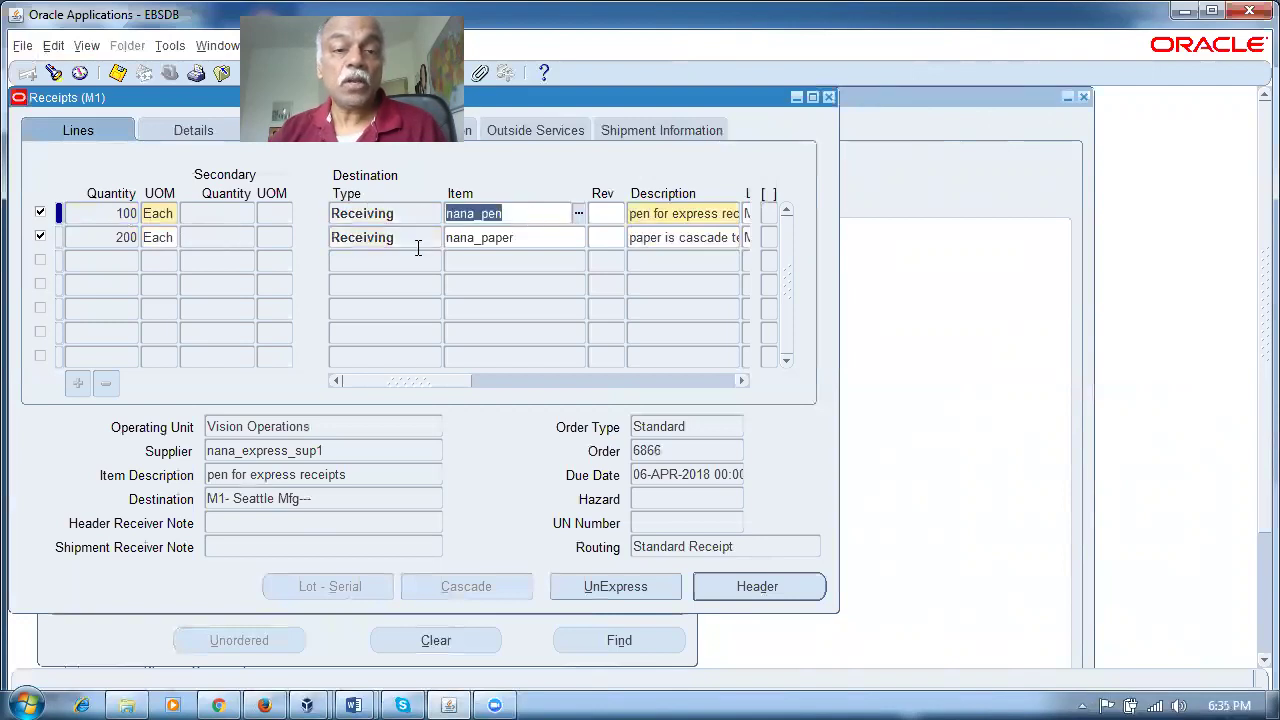
left_click(371, 238)
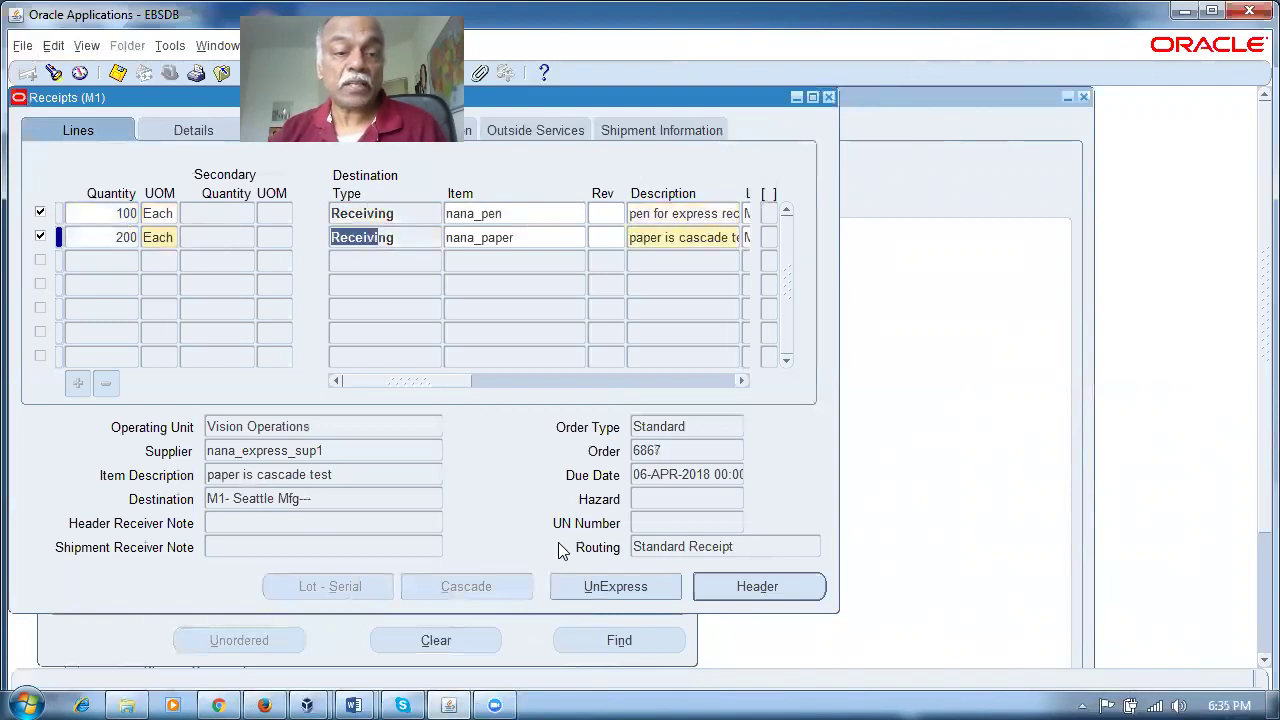
left_click(78, 244)
double_click(97, 214)
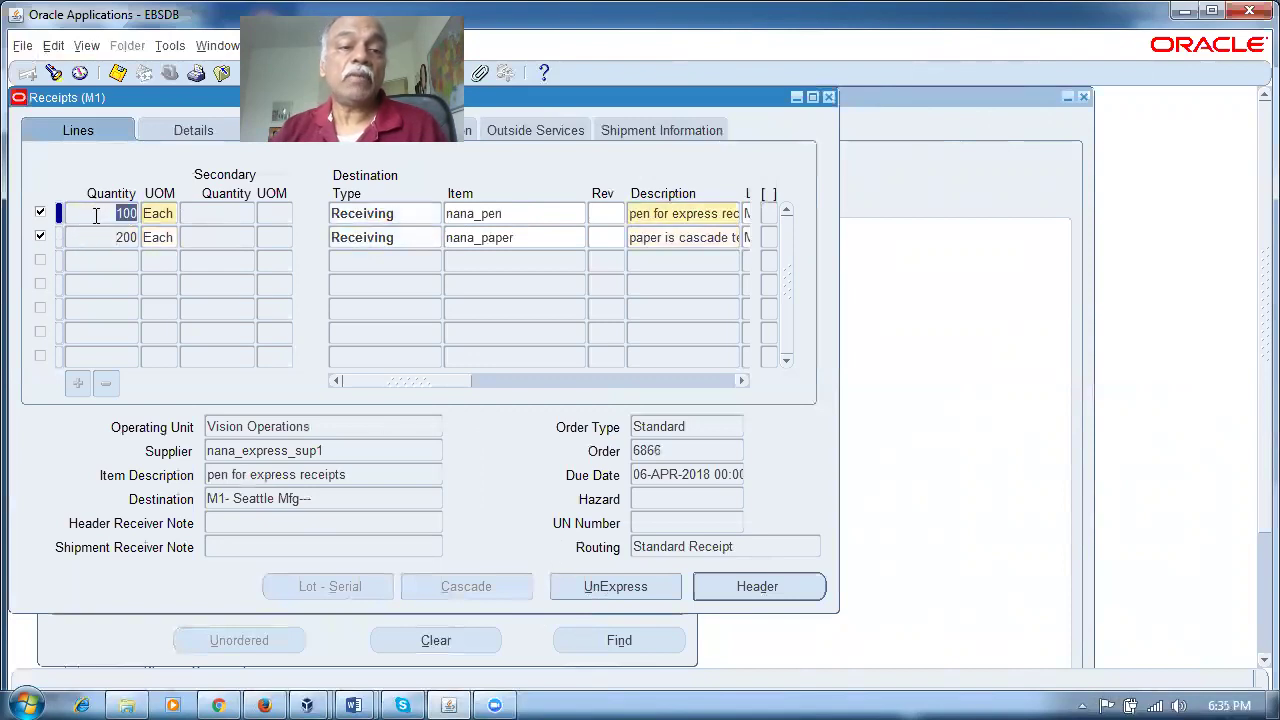
double_click(110, 246)
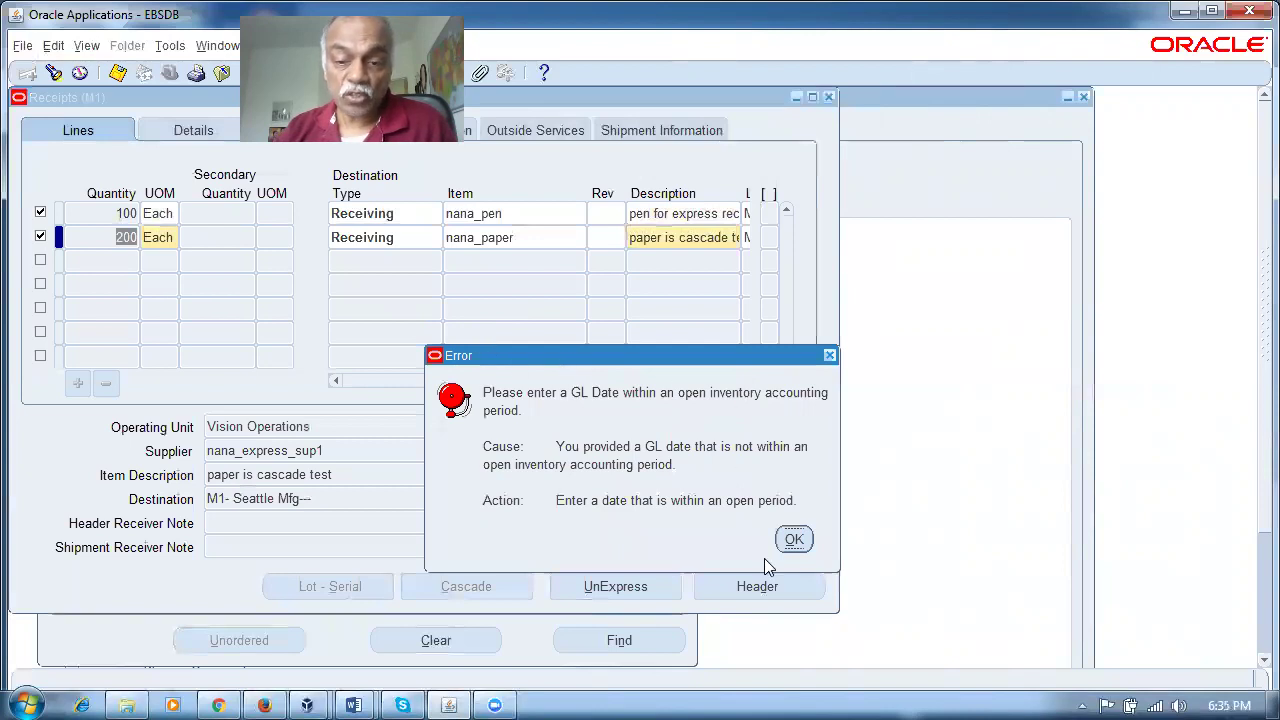
Step: Dismiss the GL date errors and close the receipt header and receipt lines
left_click(793, 537)
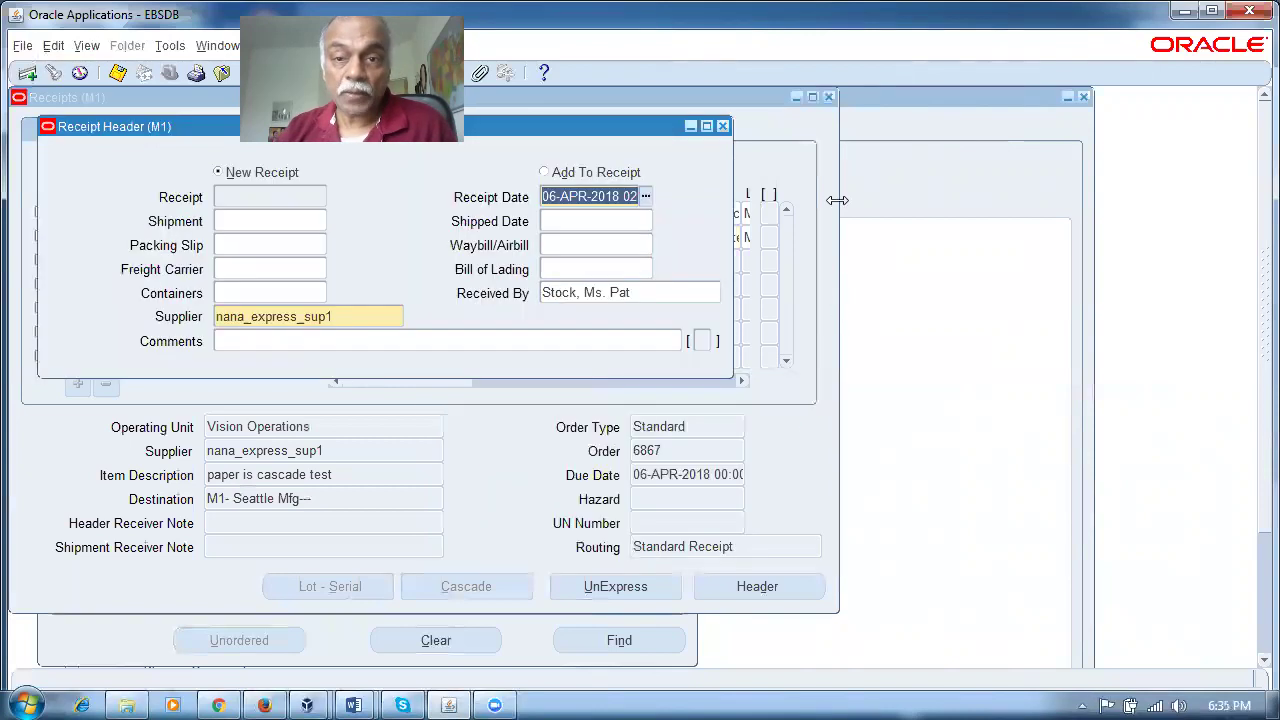
left_click(721, 127)
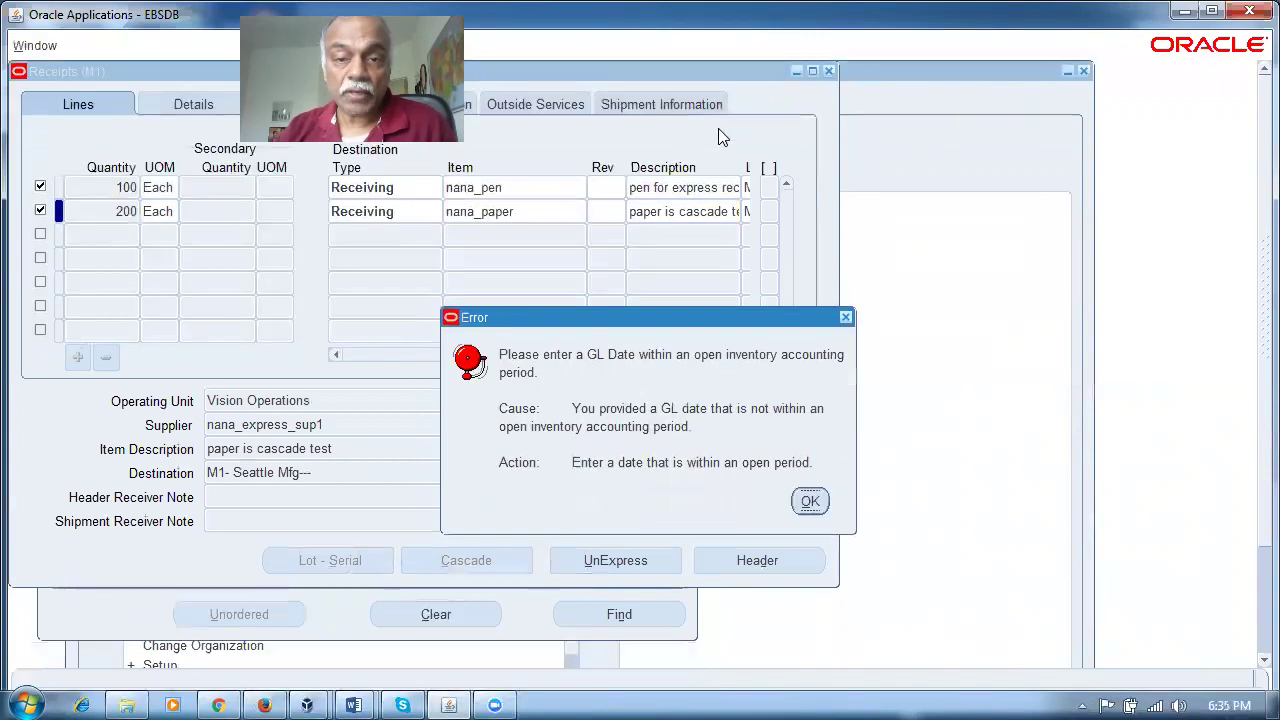
left_click(795, 535)
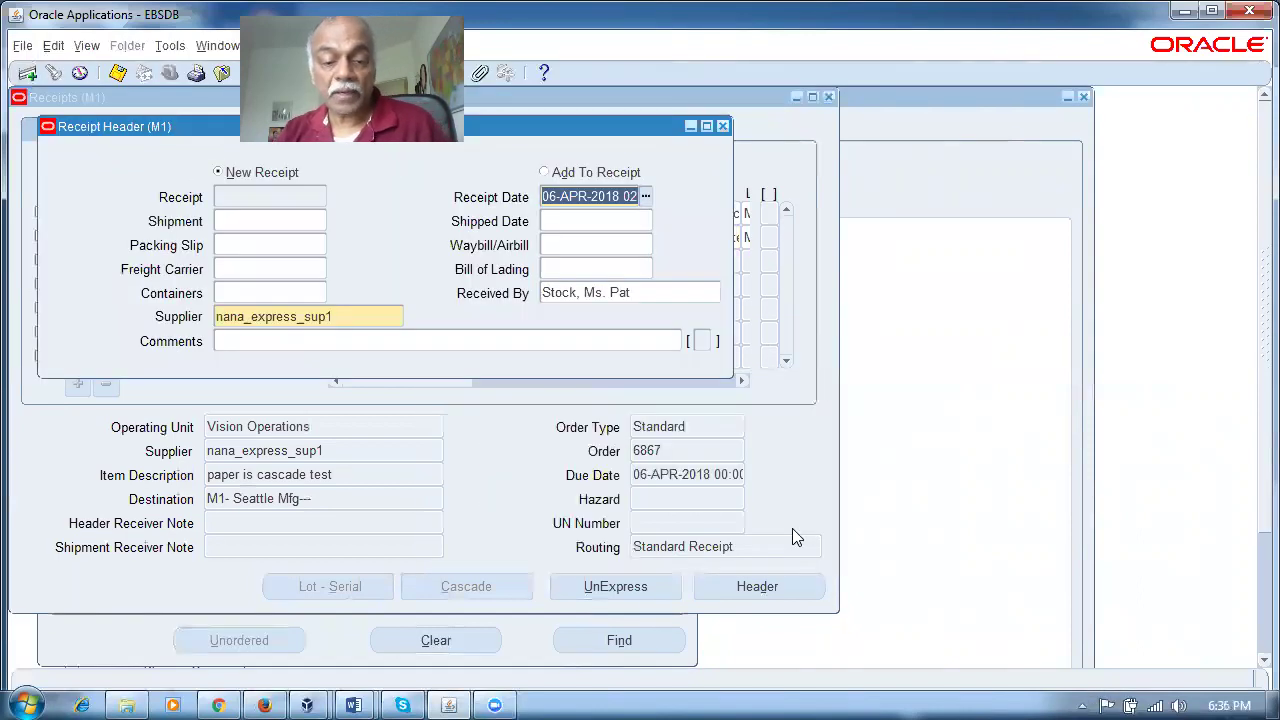
left_click(638, 494)
Step: Switch the responsibility to General Ledger, Vision Operations (USA)
left_click(264, 399)
key("alt+f")
key("Return")
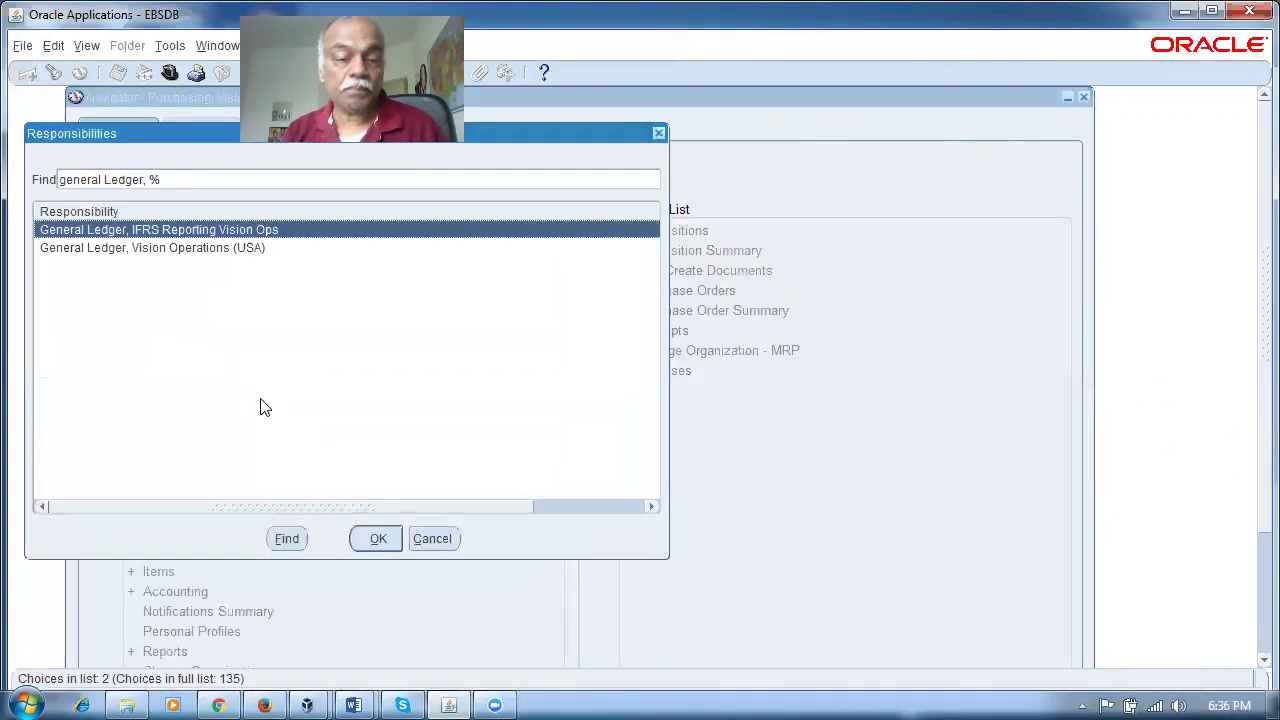
key("Down")
key("Return")
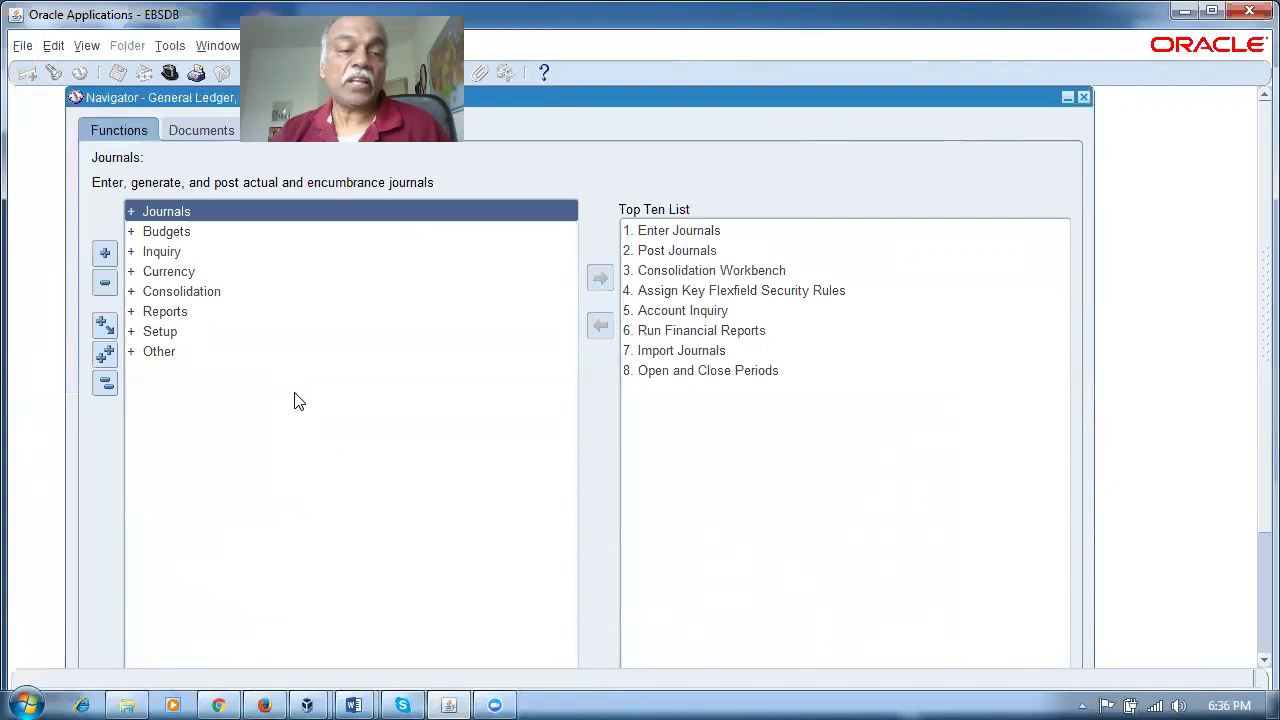
Step: Open the Open and Close Periods form and find all periods of the Vision Operations (USA) ledger
double_click(180, 332)
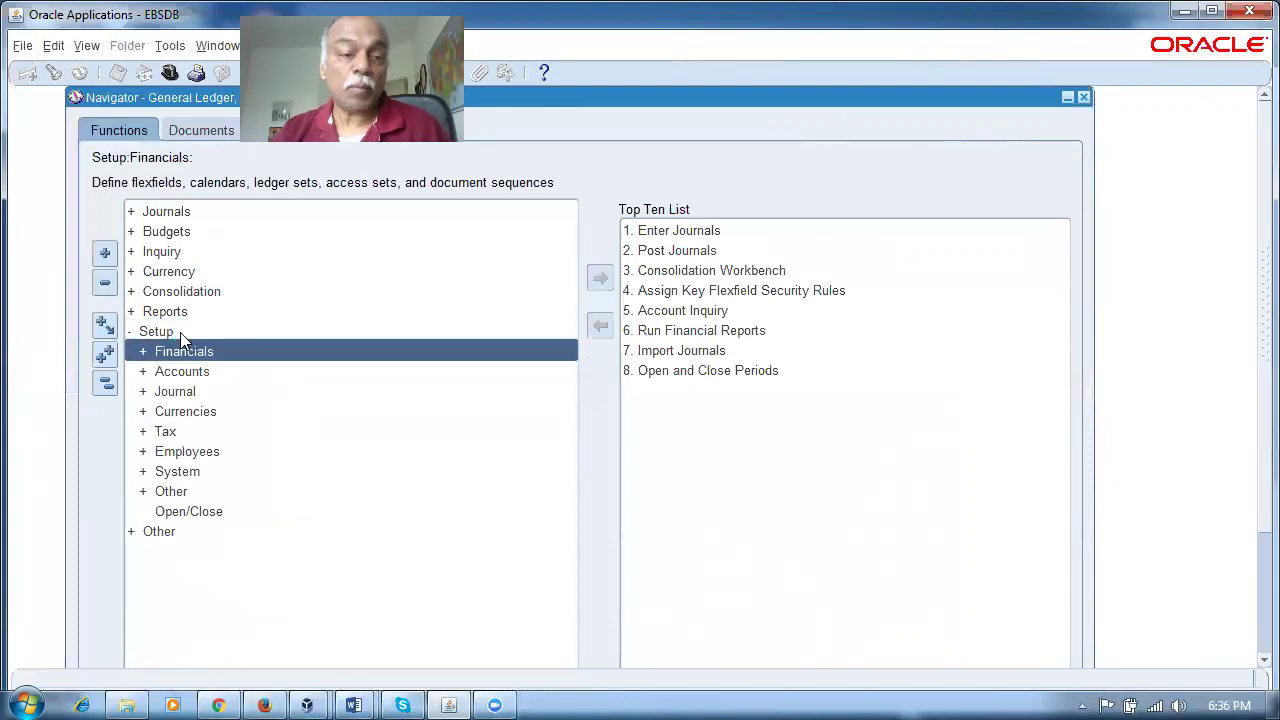
double_click(230, 516)
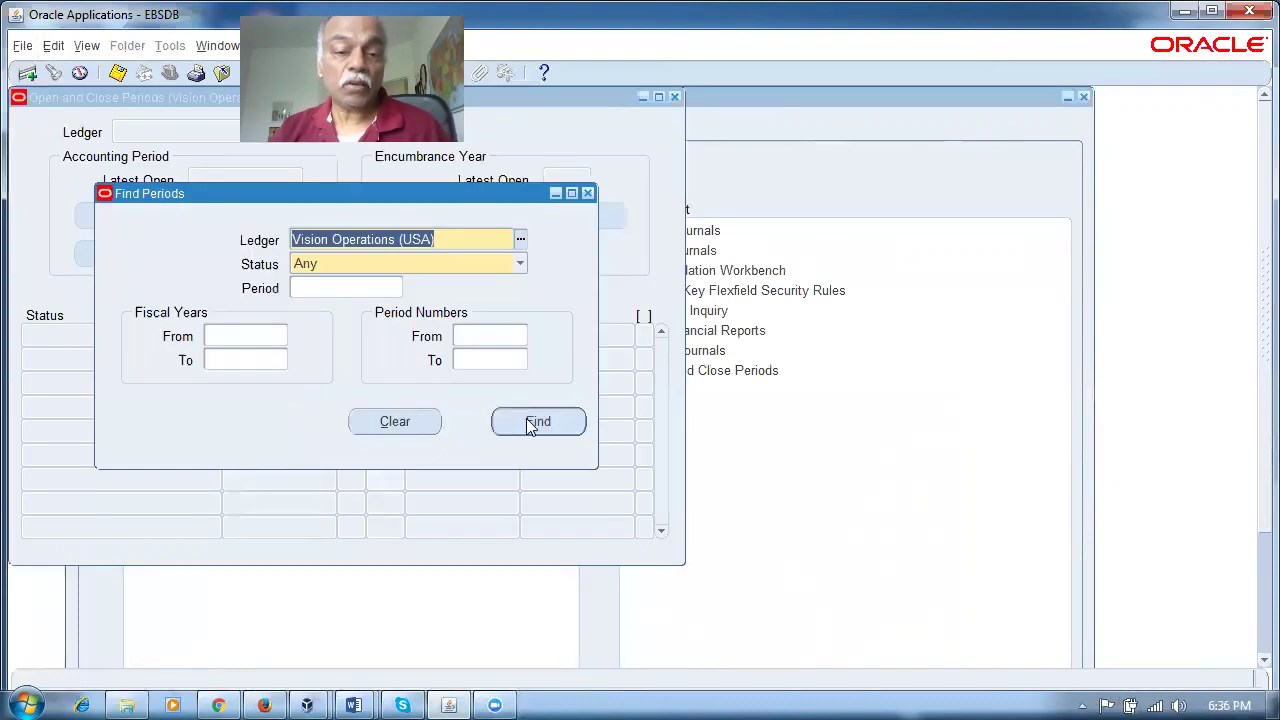
left_click(526, 418)
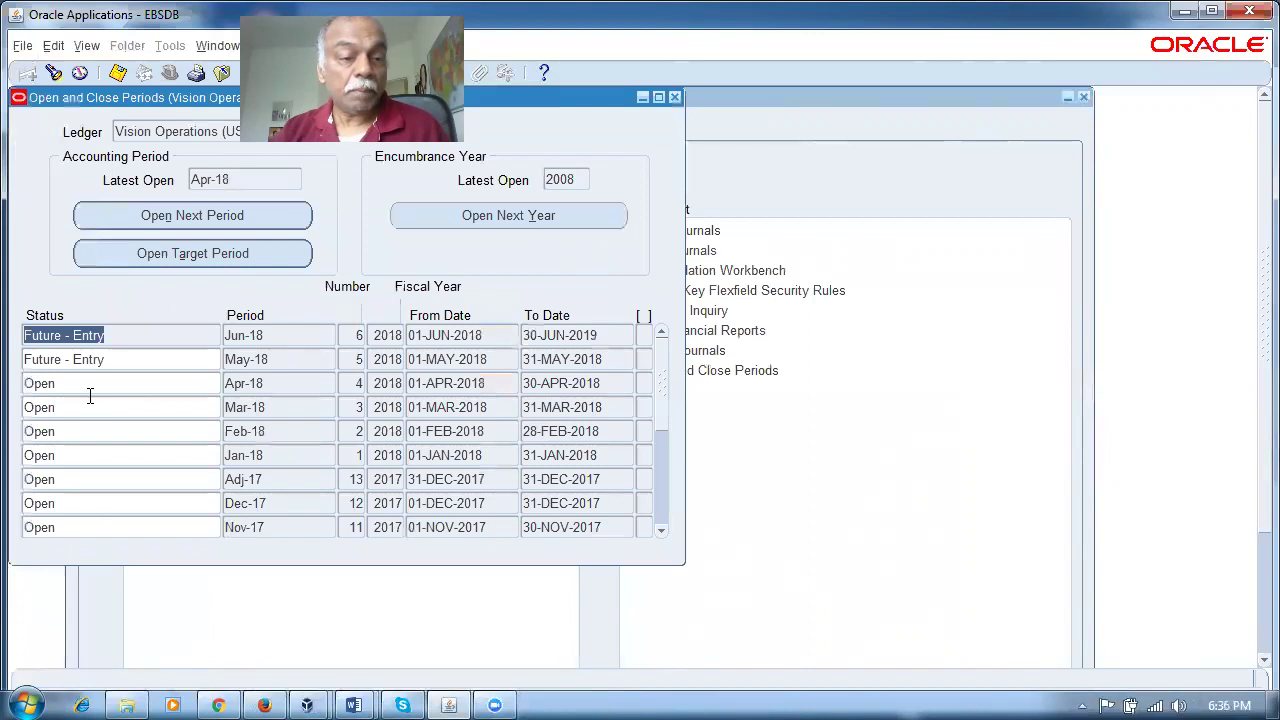
Step: Check the status of the Apr-18 general ledger period, and close the periods form
left_click(88, 383)
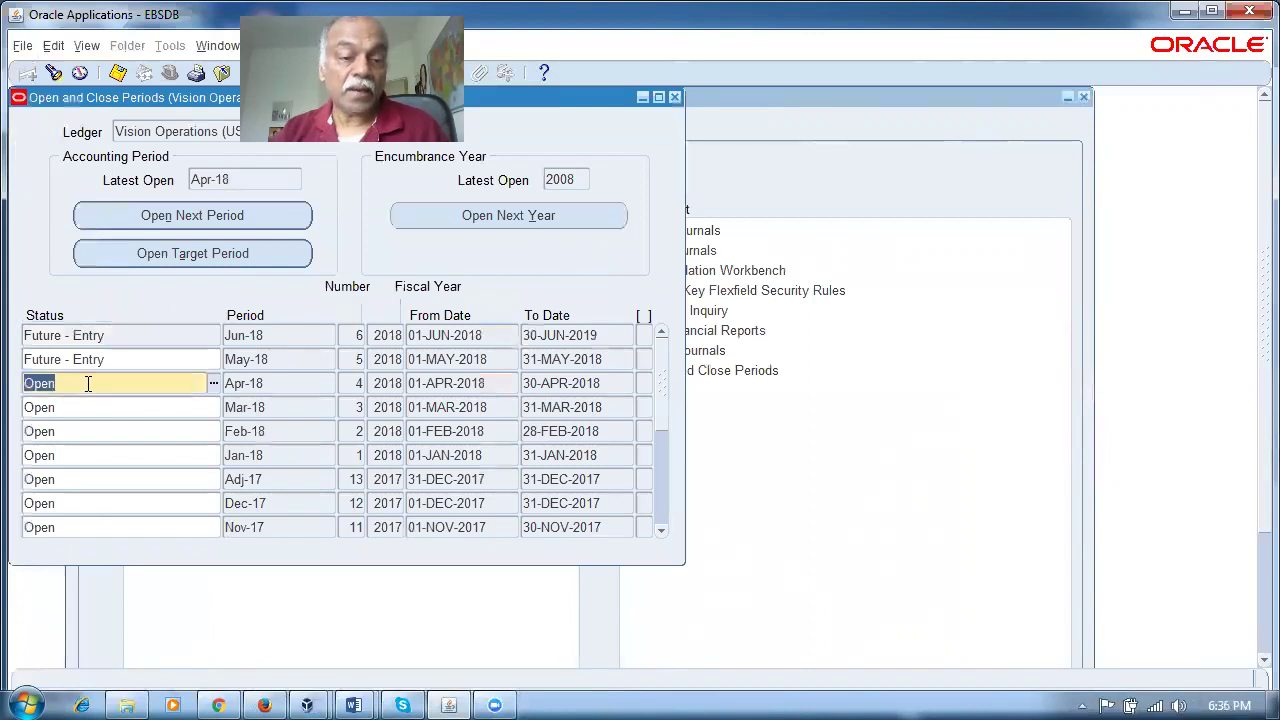
left_click(341, 390)
left_click(286, 383)
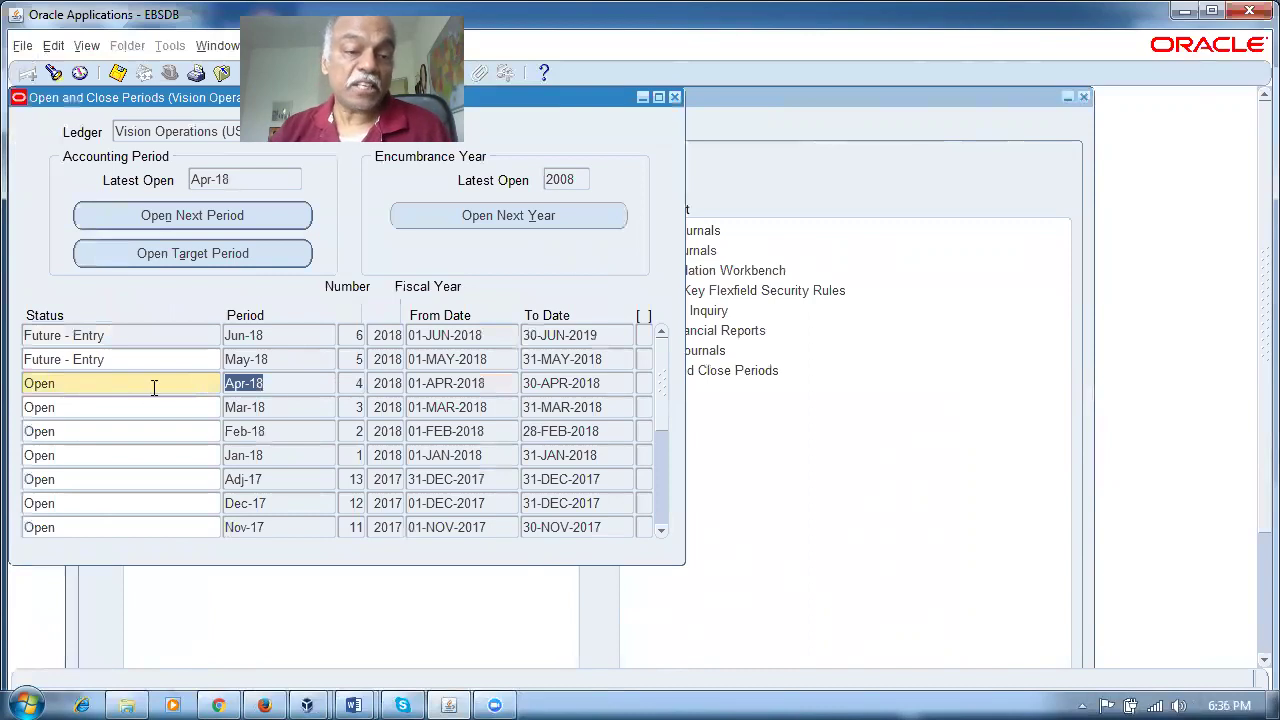
left_click(154, 388)
left_click(262, 383)
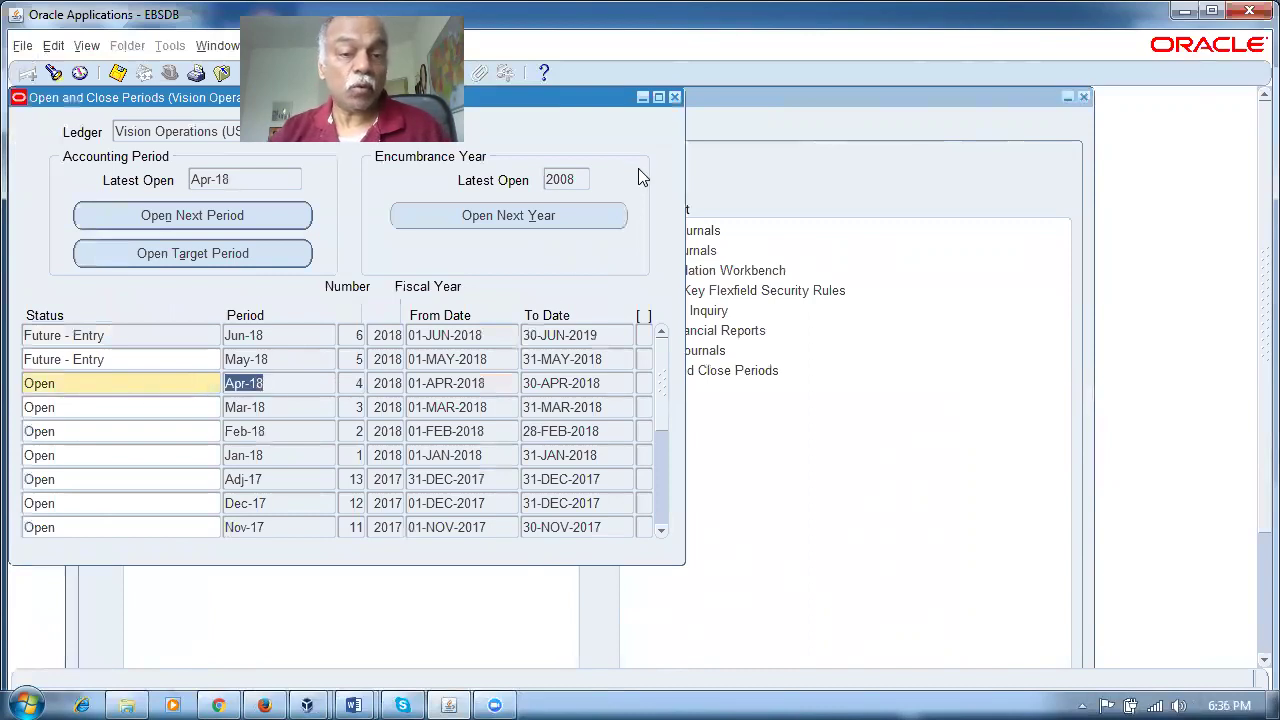
left_click(675, 97)
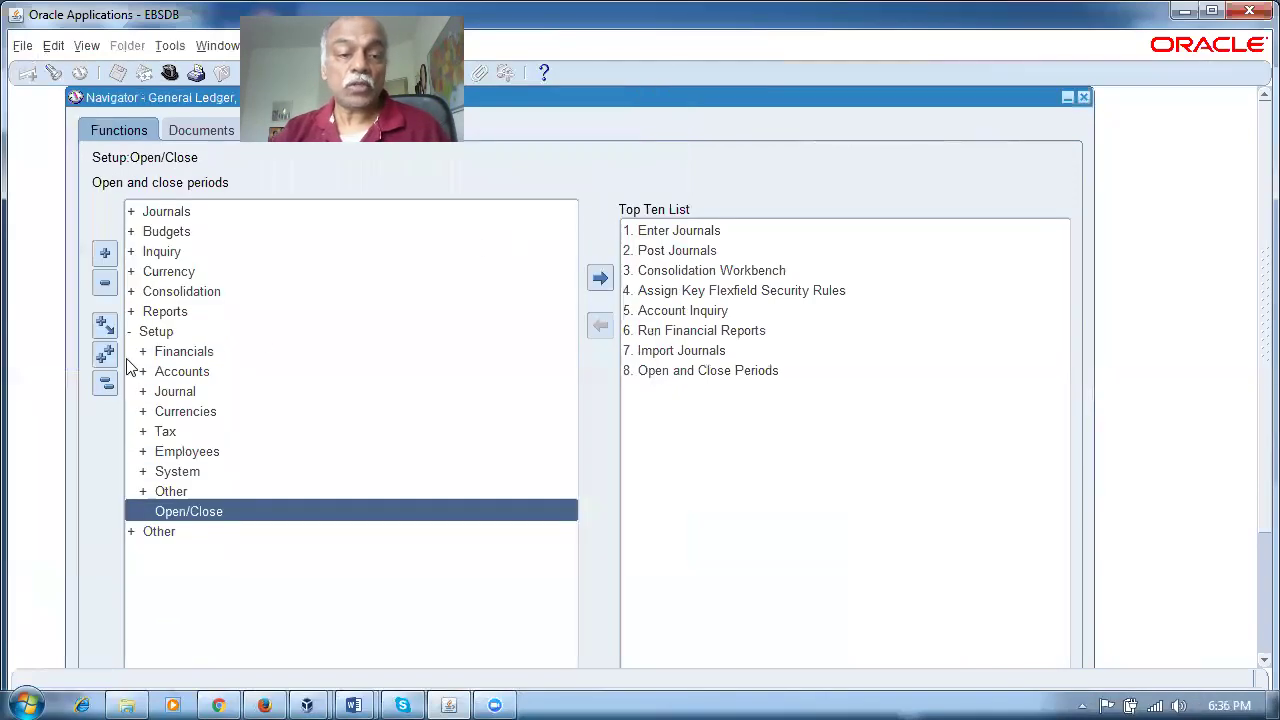
Step: Switch the responsibility to Purchasing, Vision Operations (USA) and open Control Purchasing Periods
left_click(198, 372)
key("alt+f")
key("h")
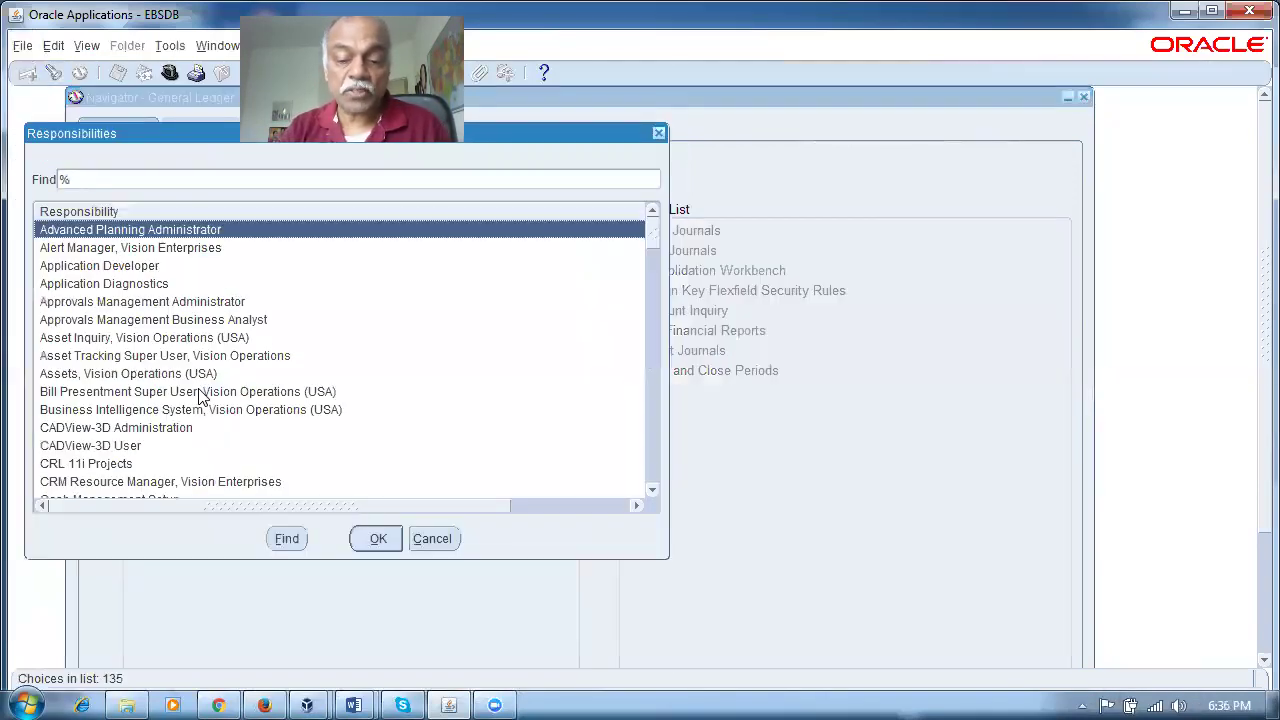
key("Return")
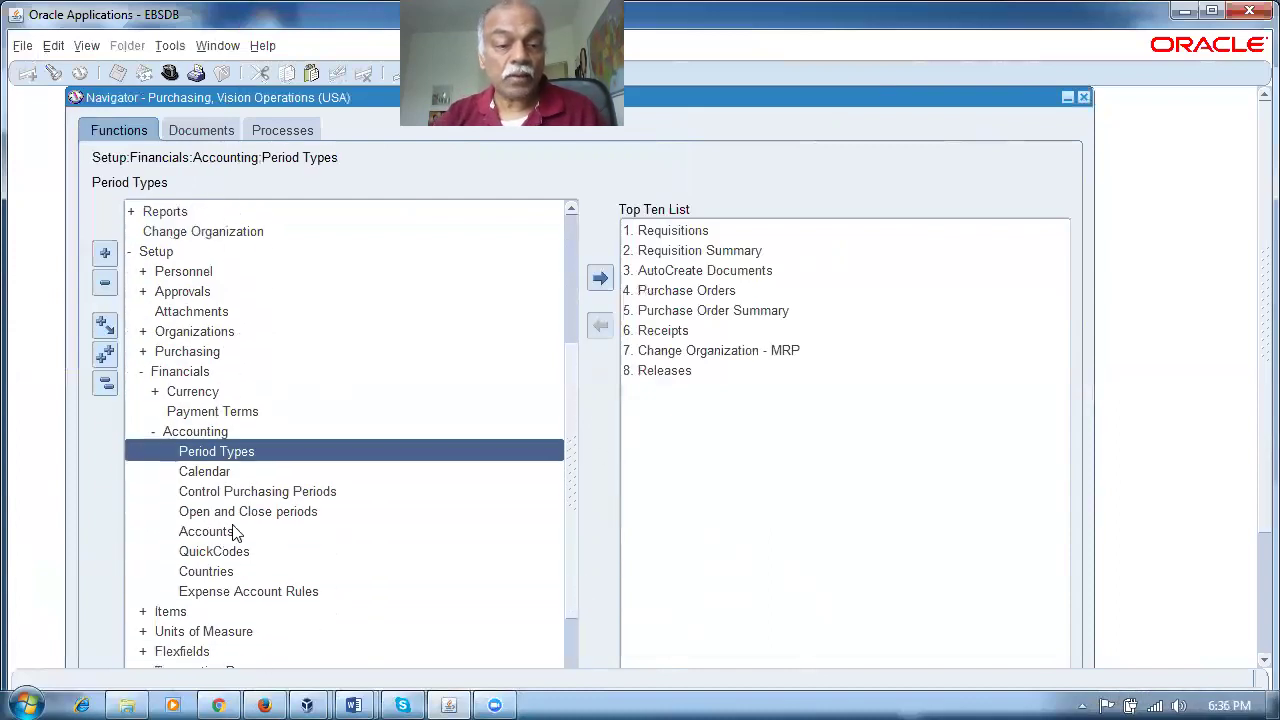
left_click(242, 493)
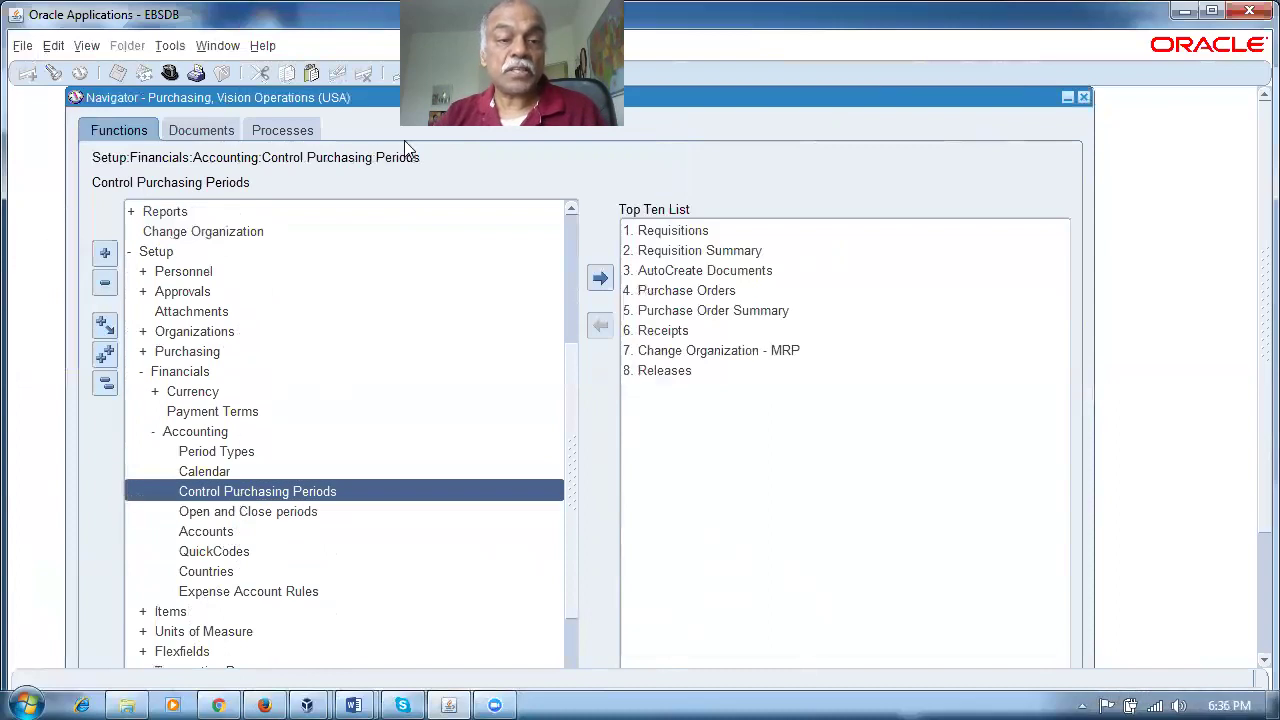
double_click(294, 494)
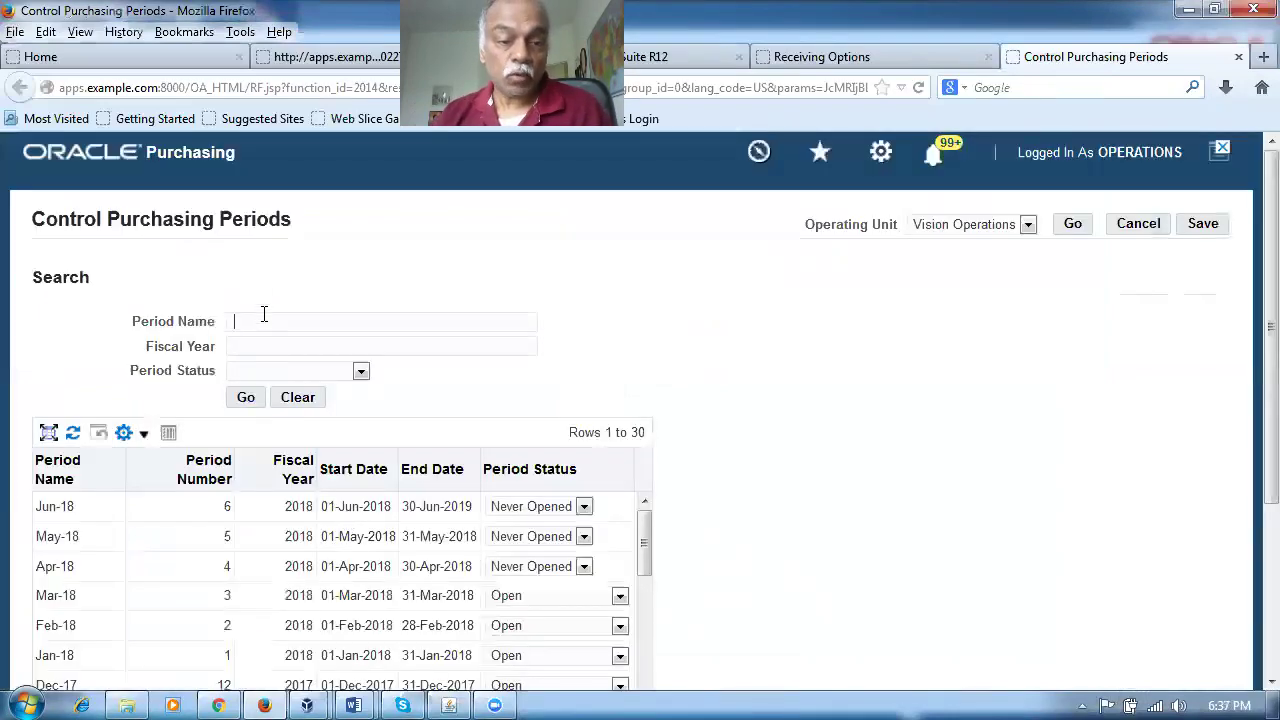
Step: Find the Apr-18 purchasing period, set its status to Open and save the change
left_click(264, 318)
type("Apr-18")
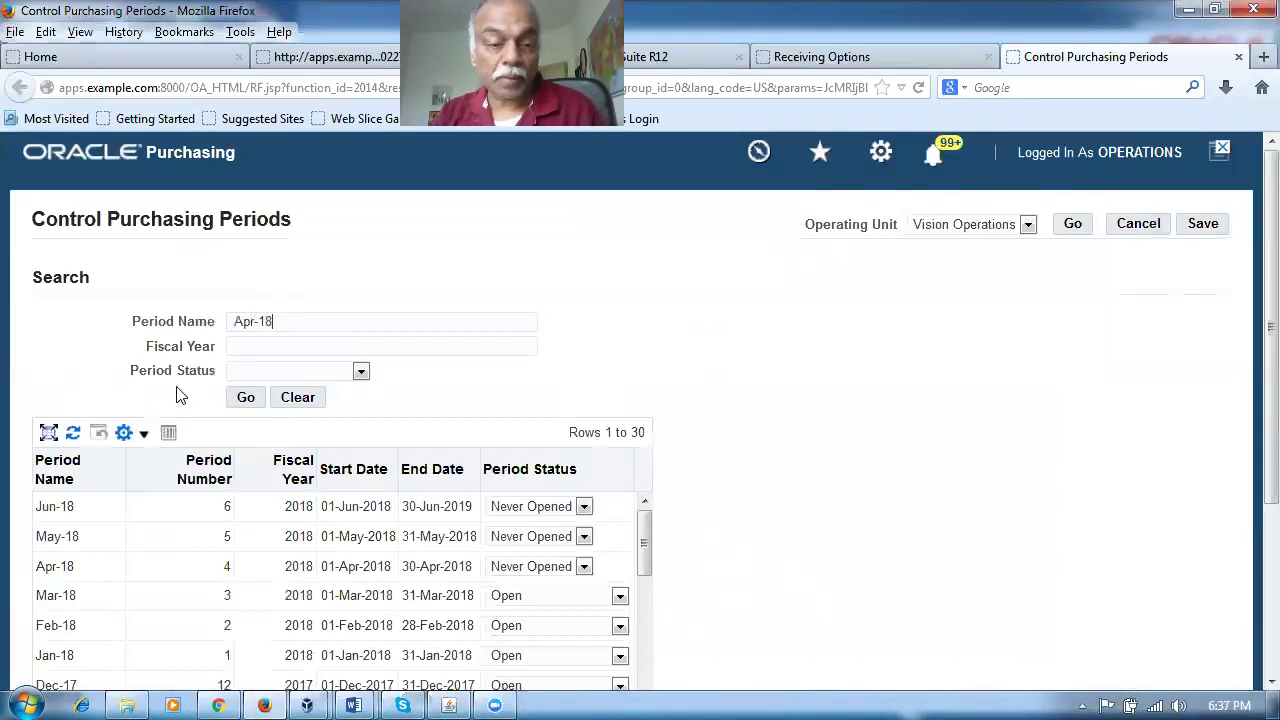
left_click(242, 401)
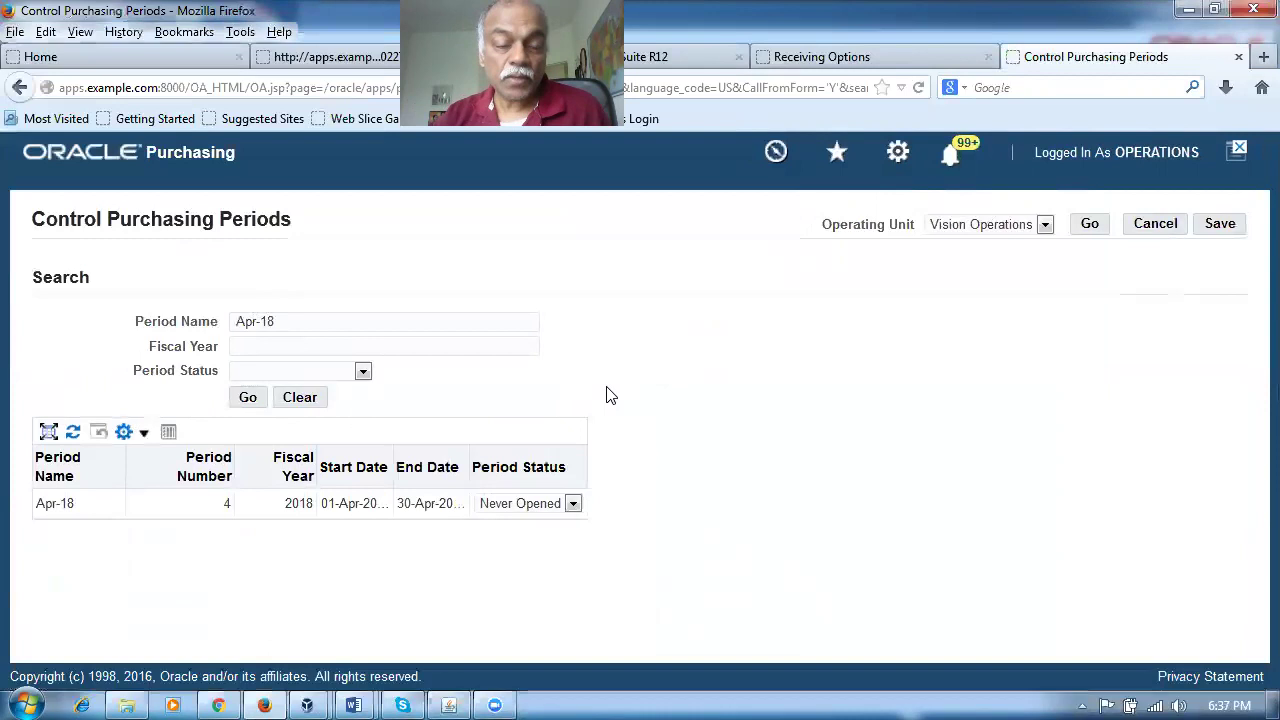
left_click(537, 508)
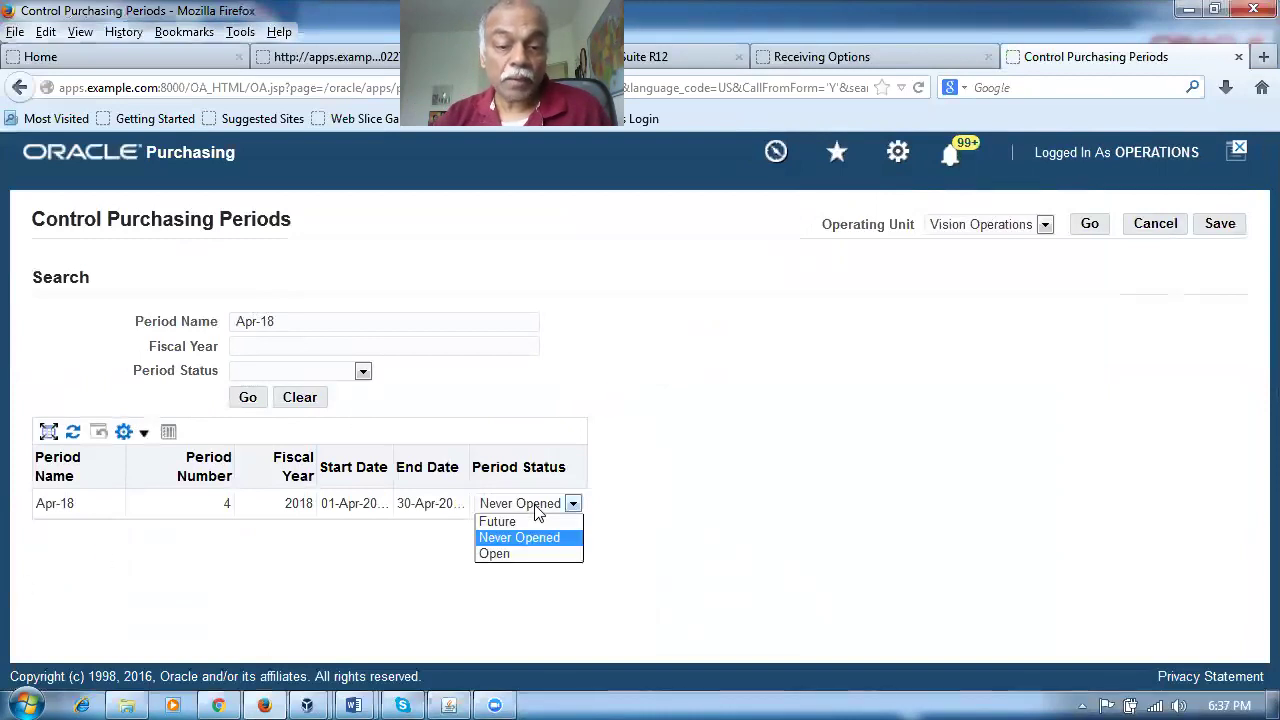
left_click(519, 561)
left_click(1228, 225)
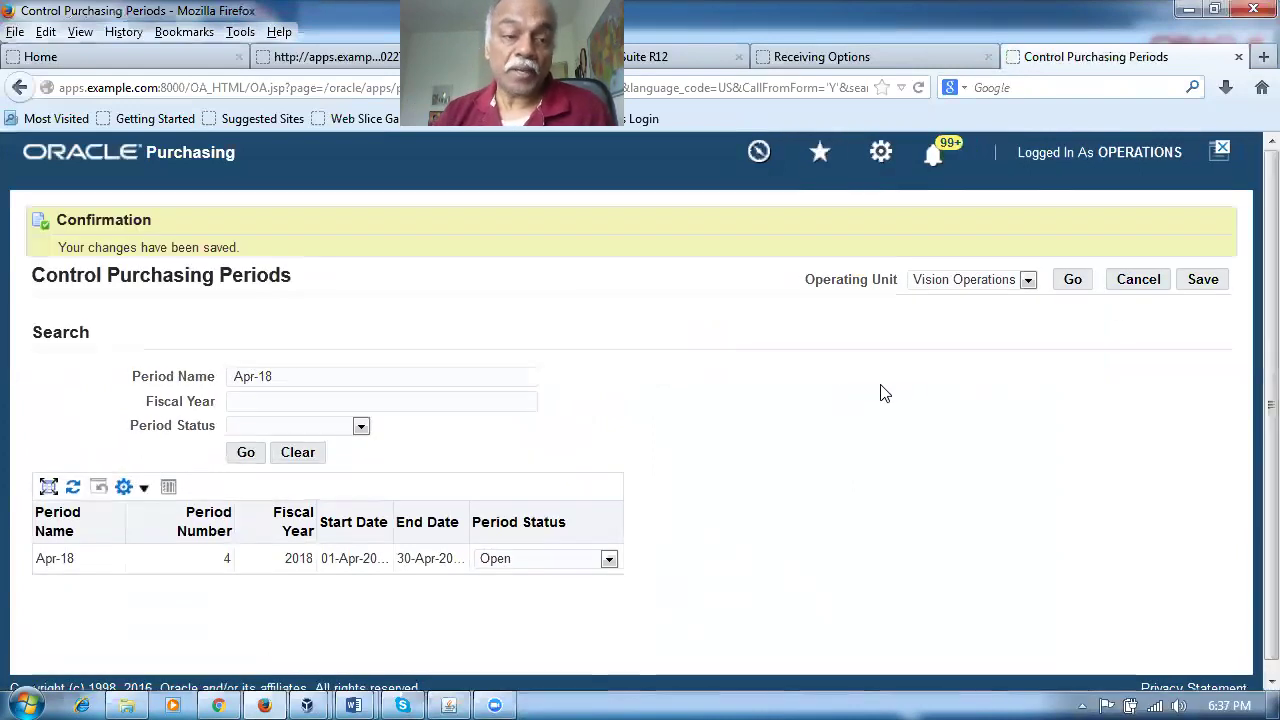
left_click_drag(80, 247, 140, 248)
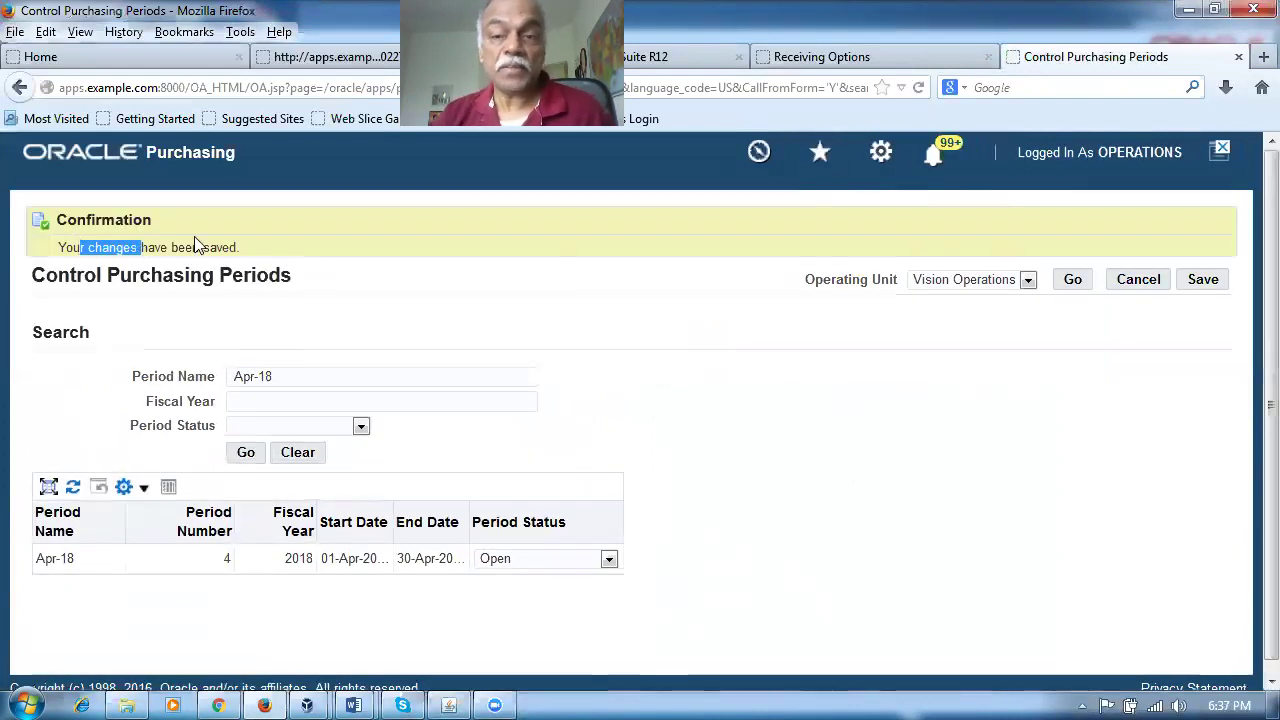
Step: Close the Control Purchasing Periods page and return to the Purchasing navigator in Oracle Applications
left_click(1237, 58)
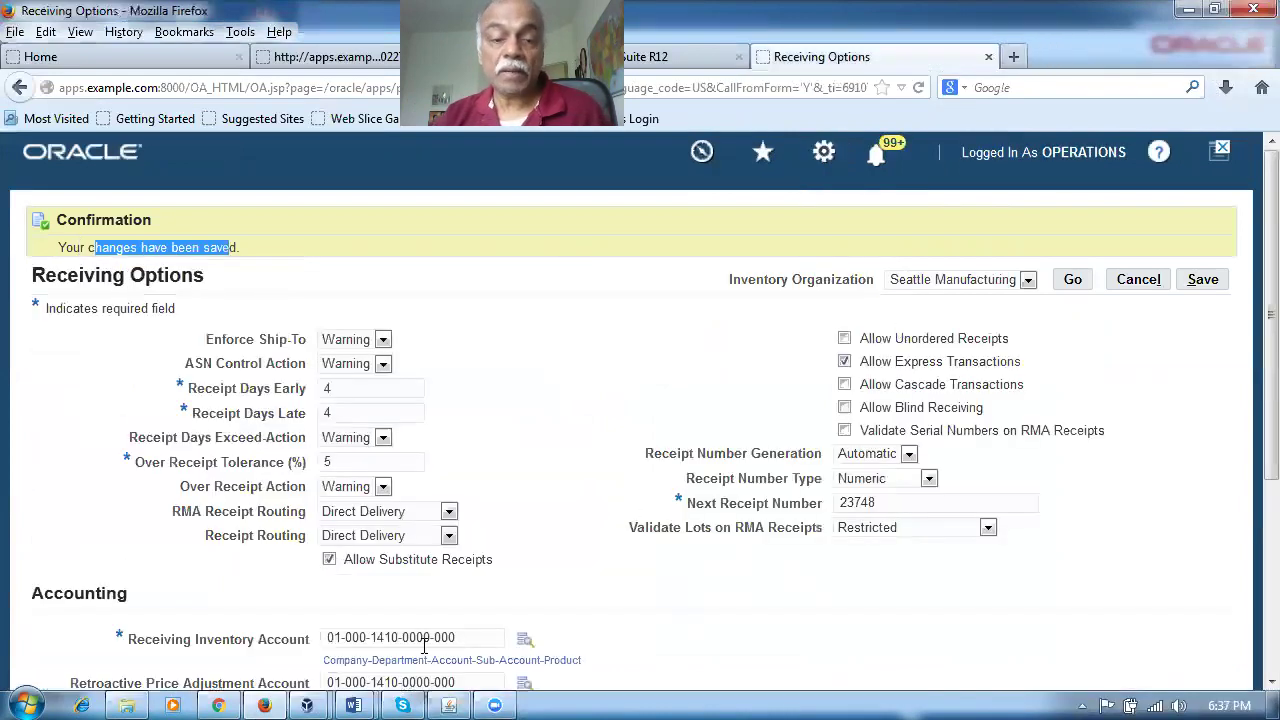
left_click(449, 703)
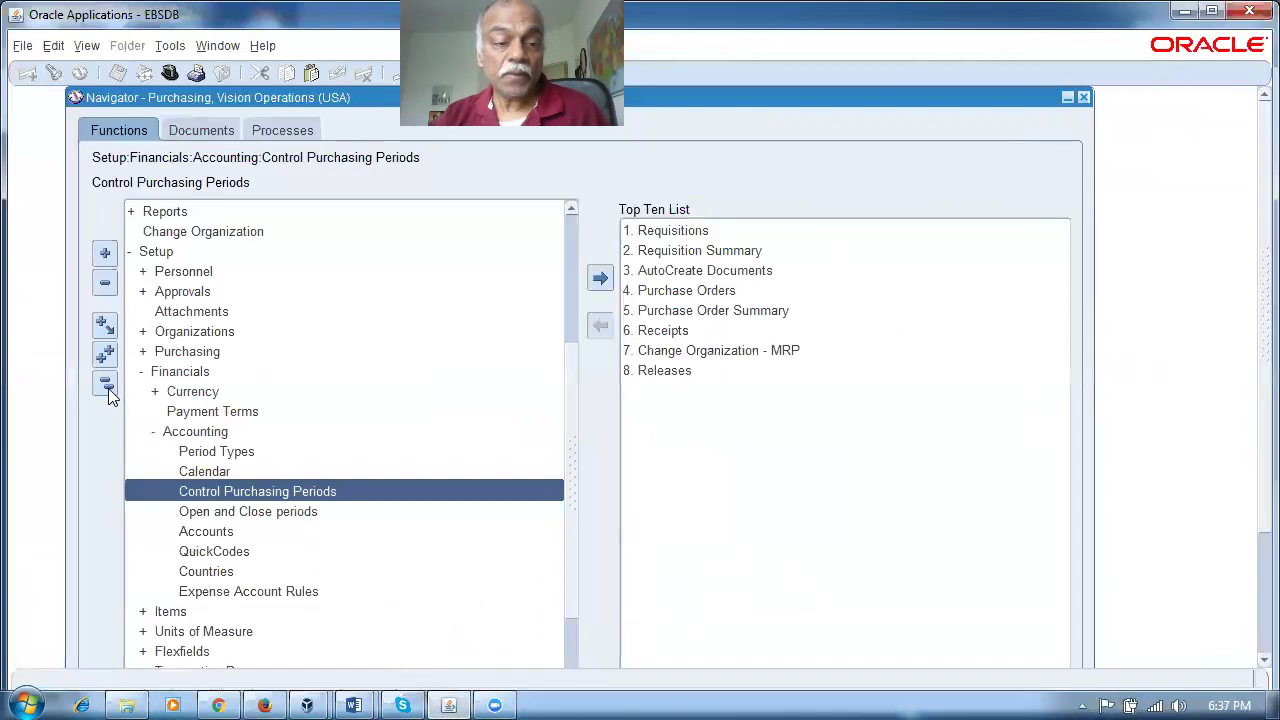
left_click(264, 705)
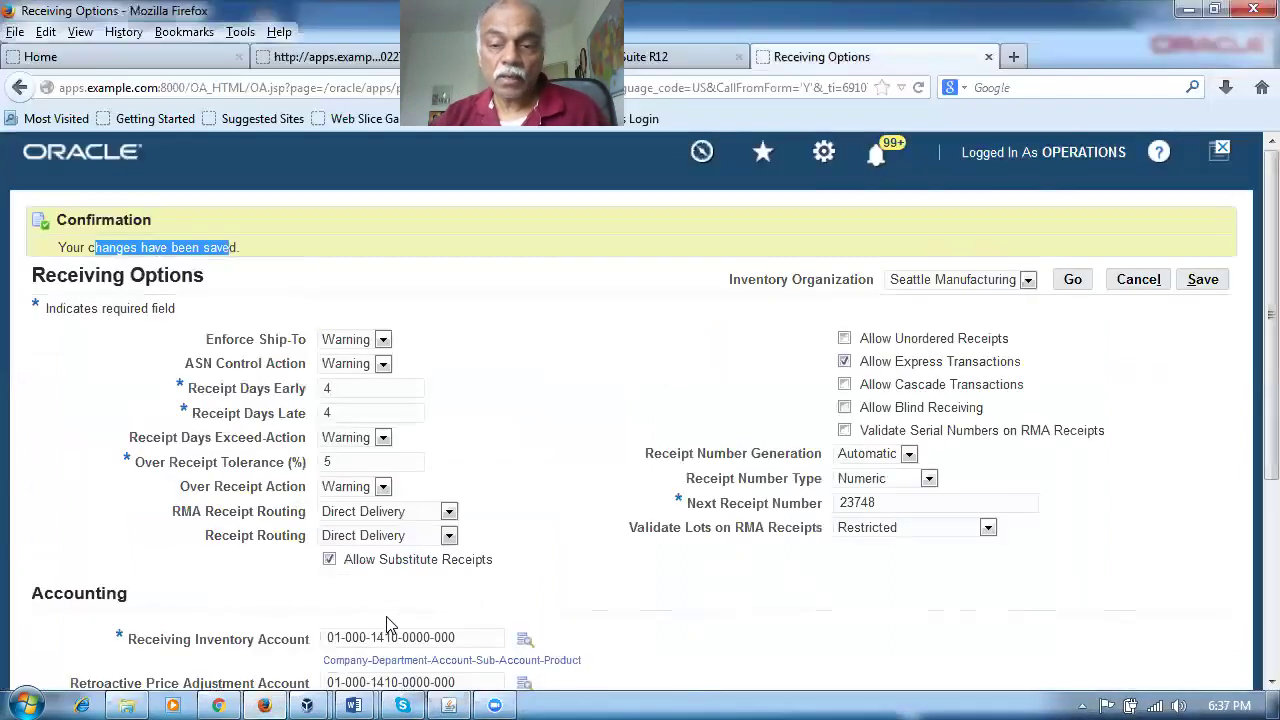
left_click(503, 466)
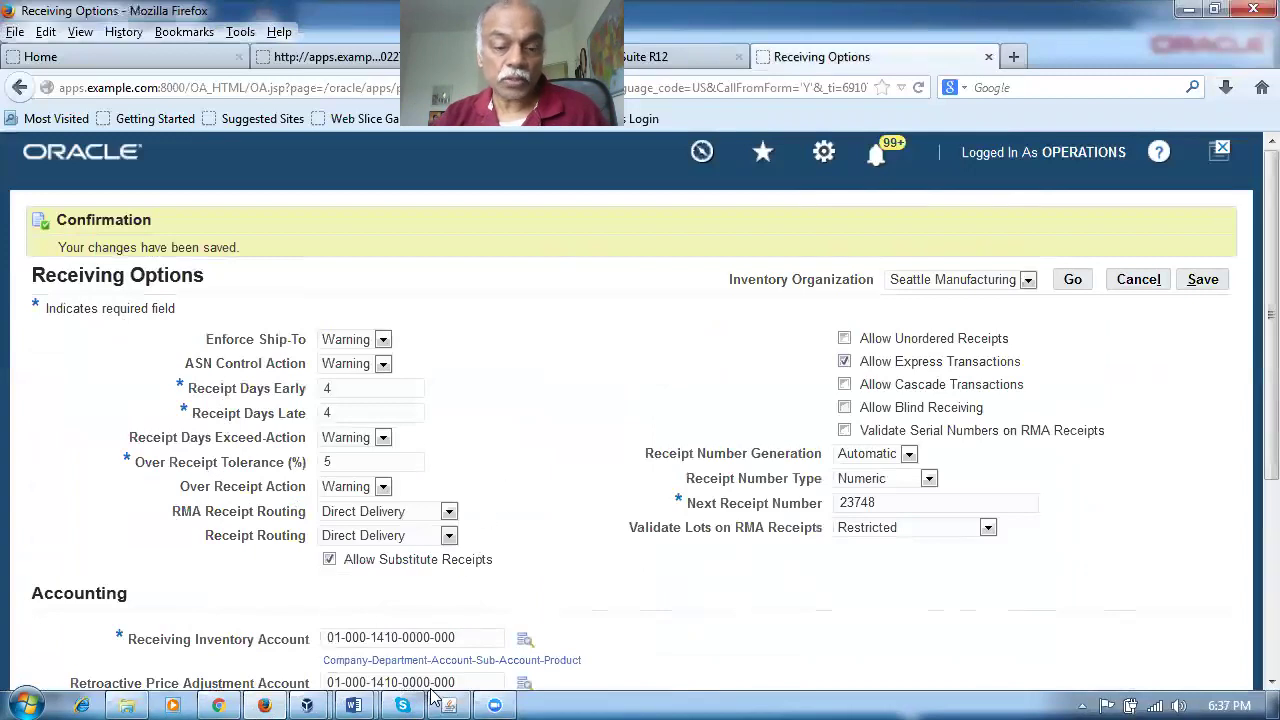
key("alt+Tab")
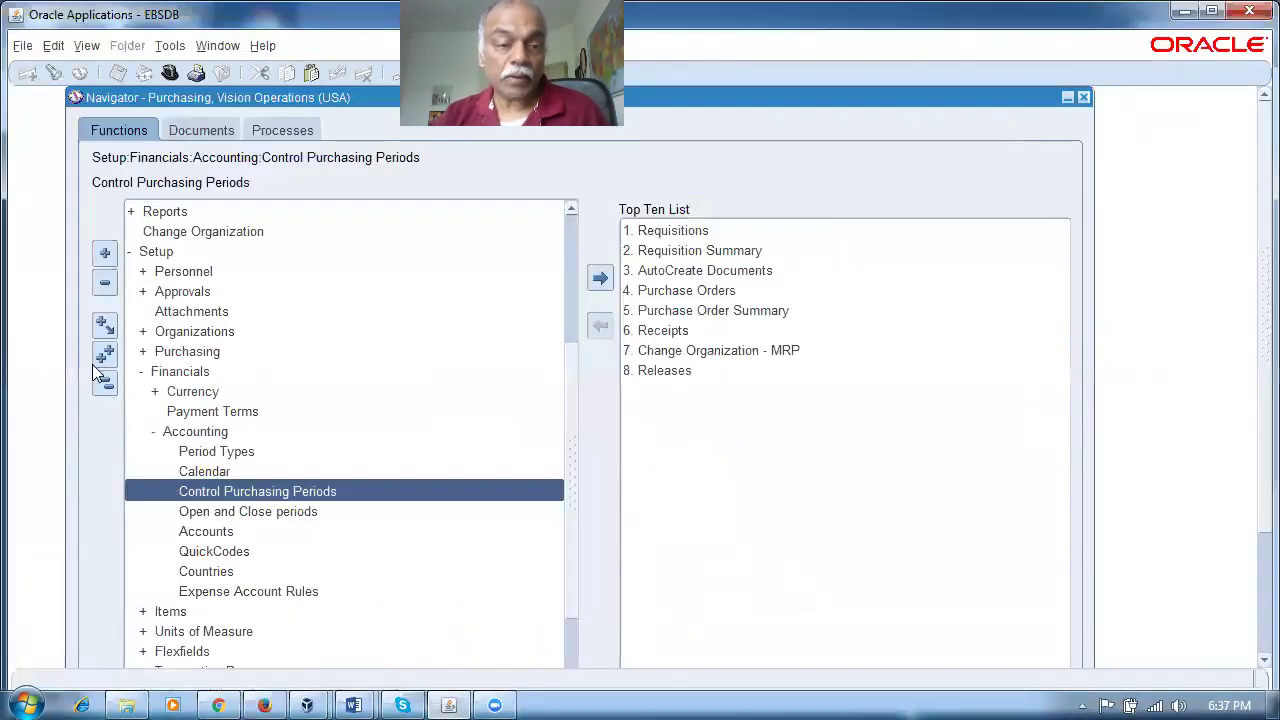
Step: Switch the responsibility to Inventory, Vision Operations (USA)
left_click(180, 377)
key("alt")
key("Escape")
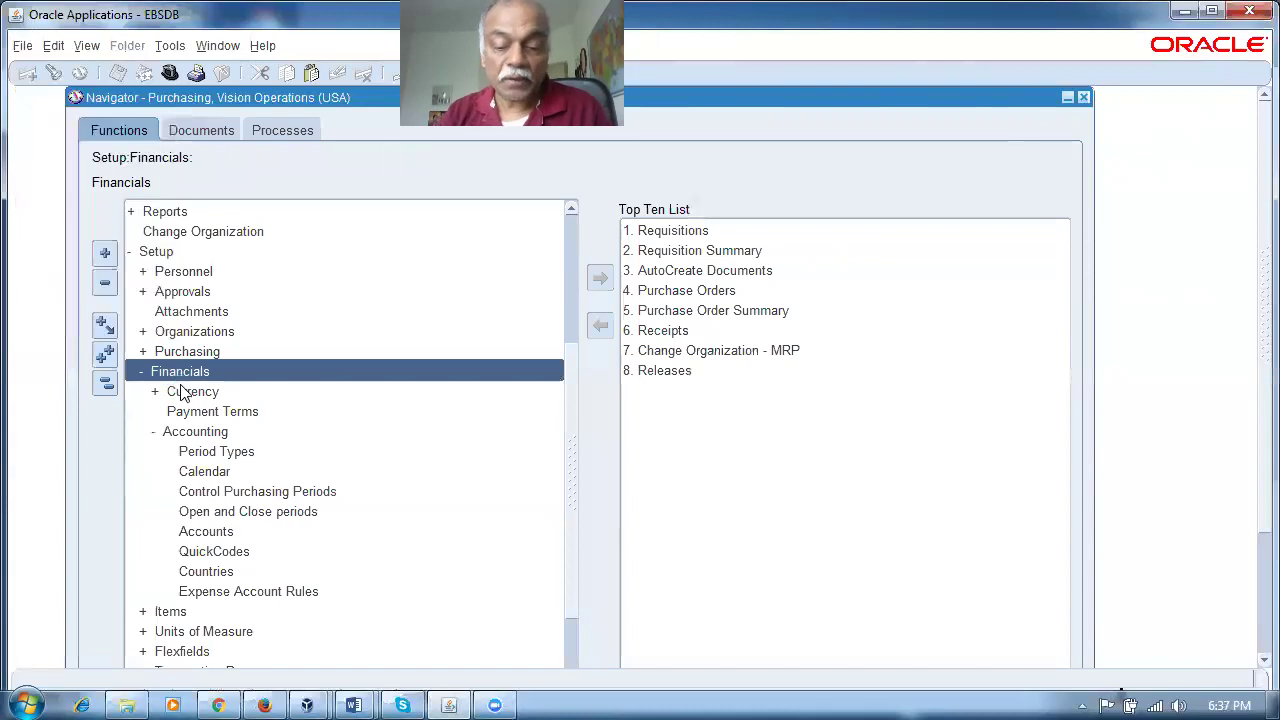
key("Down")
key("Down")
key("Down")
key("Down")
key("Down")
key("Down")
key("Return")
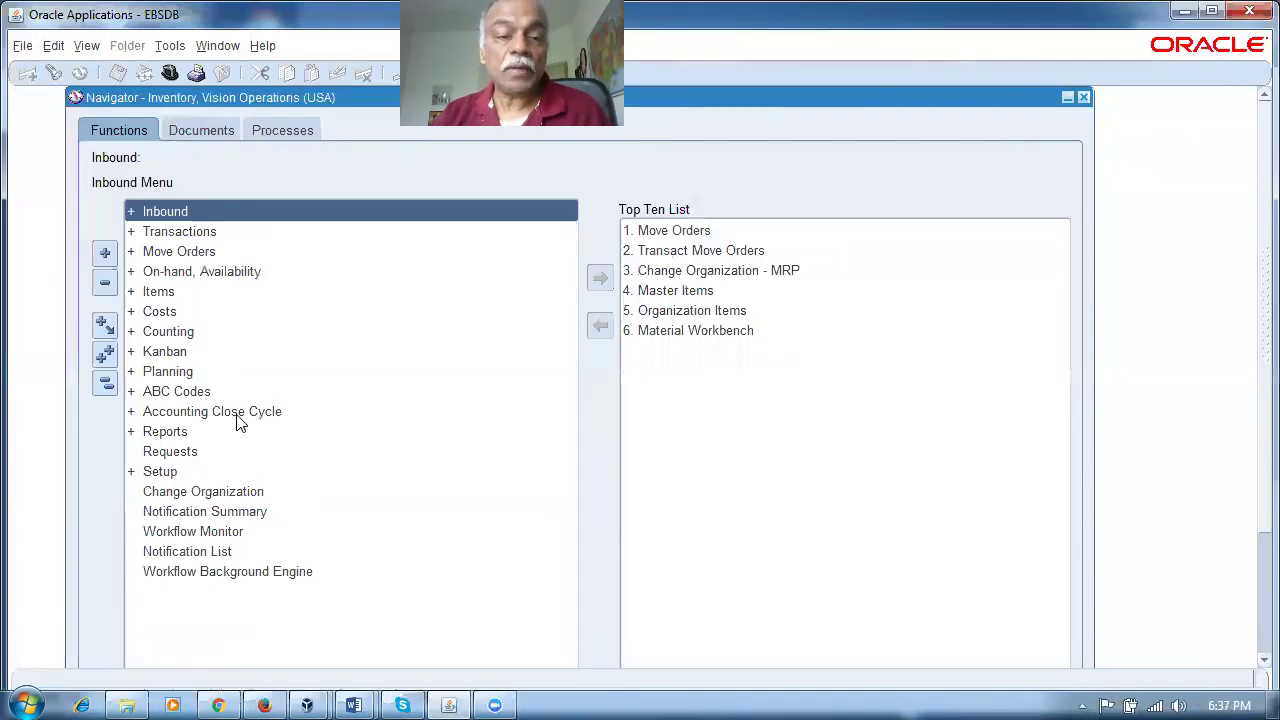
Step: Open Inventory Accounting Periods from the Accounting Close Cycle functions for organization M1
double_click(237, 416)
left_click(268, 438)
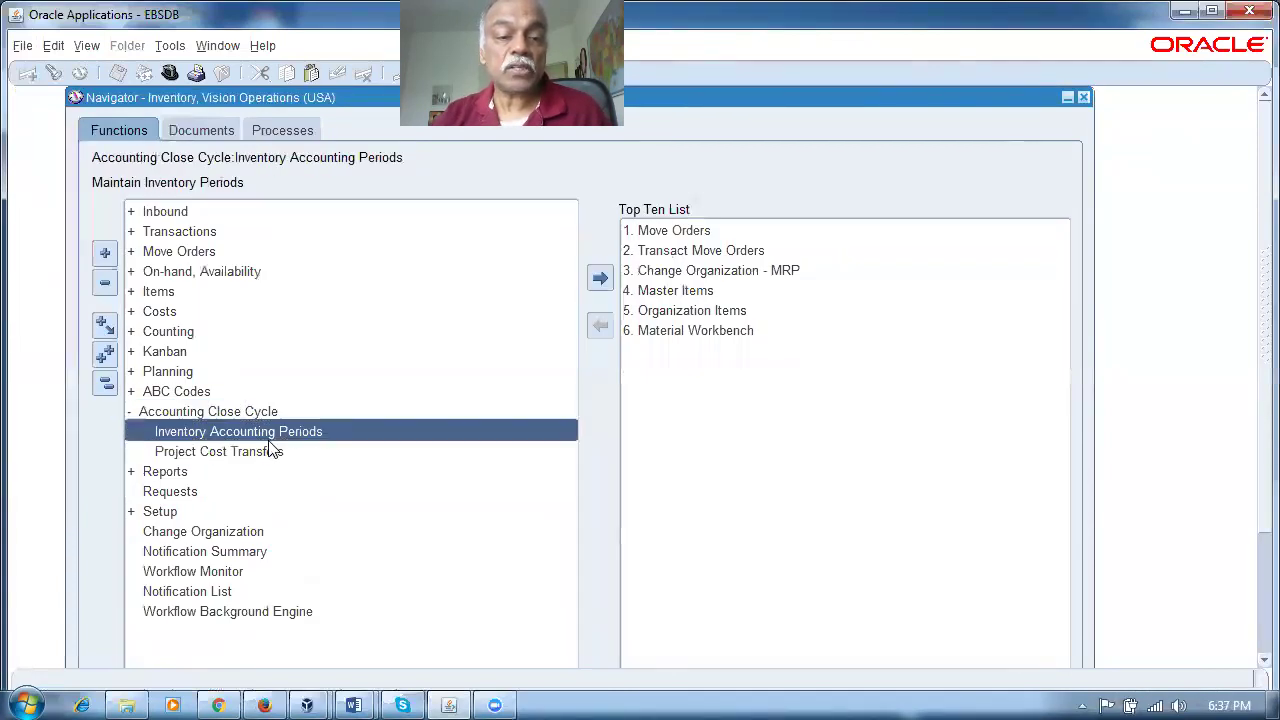
double_click(268, 451)
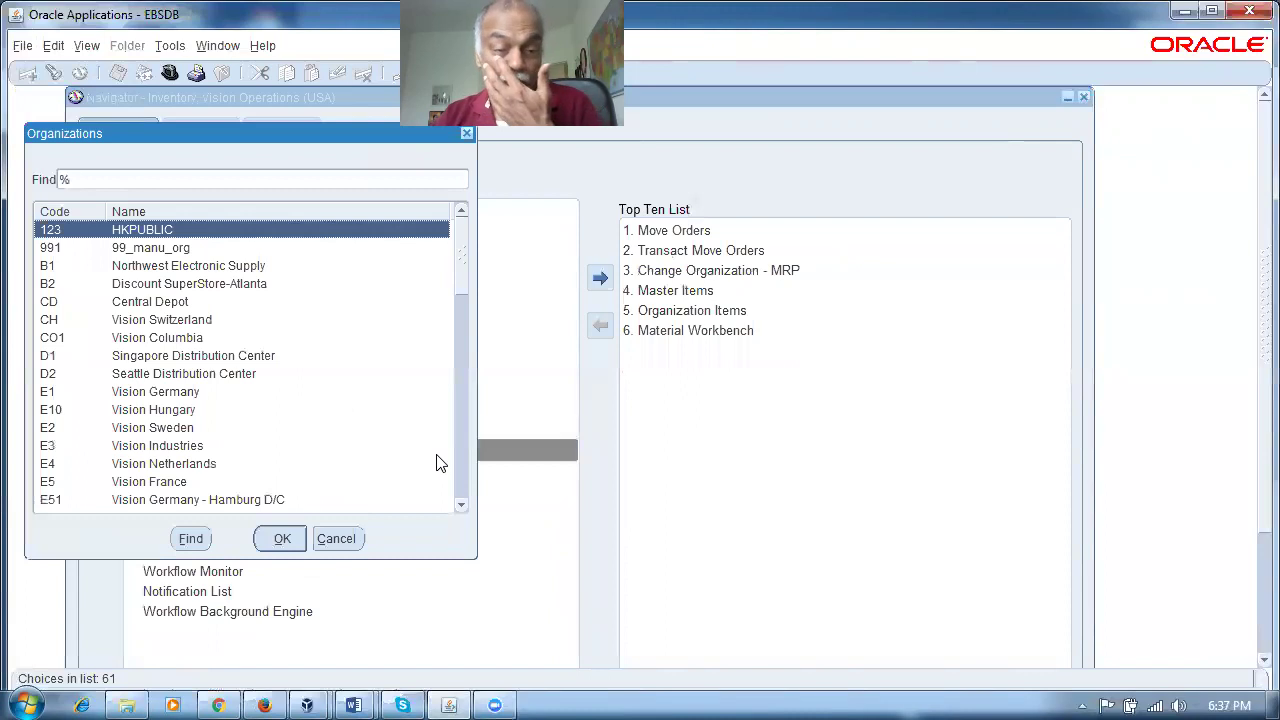
left_click(330, 539)
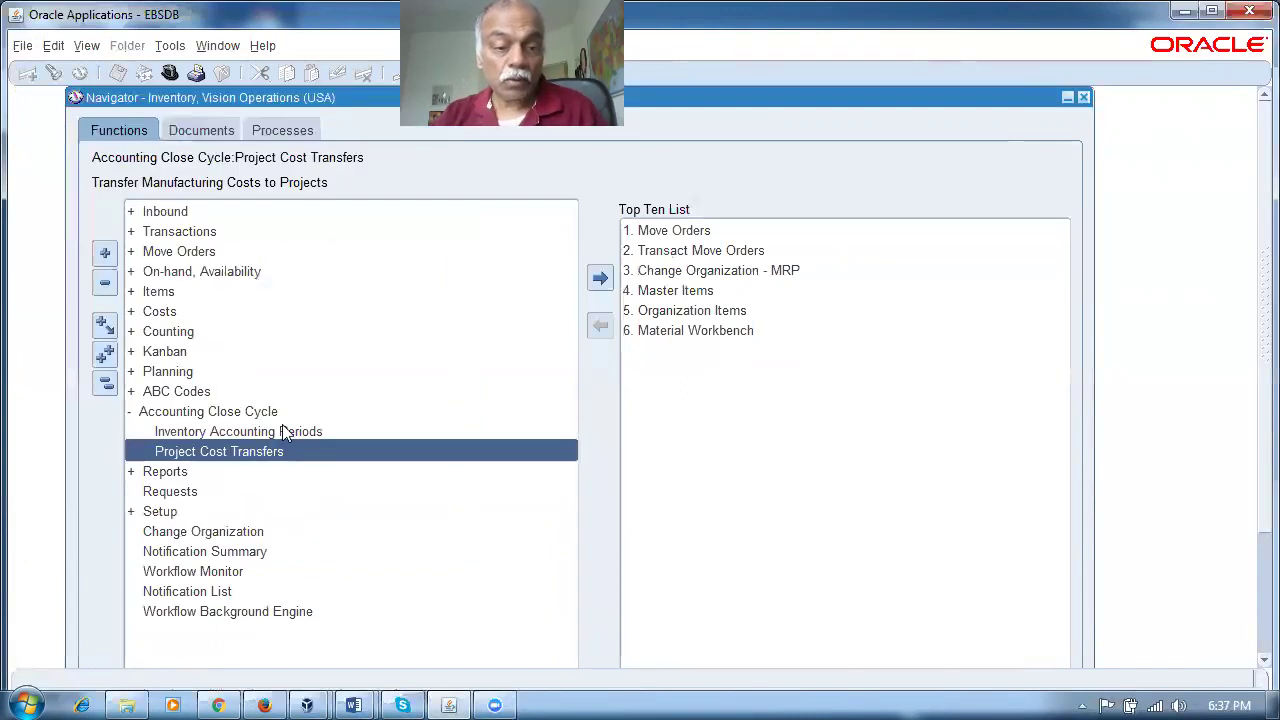
double_click(282, 431)
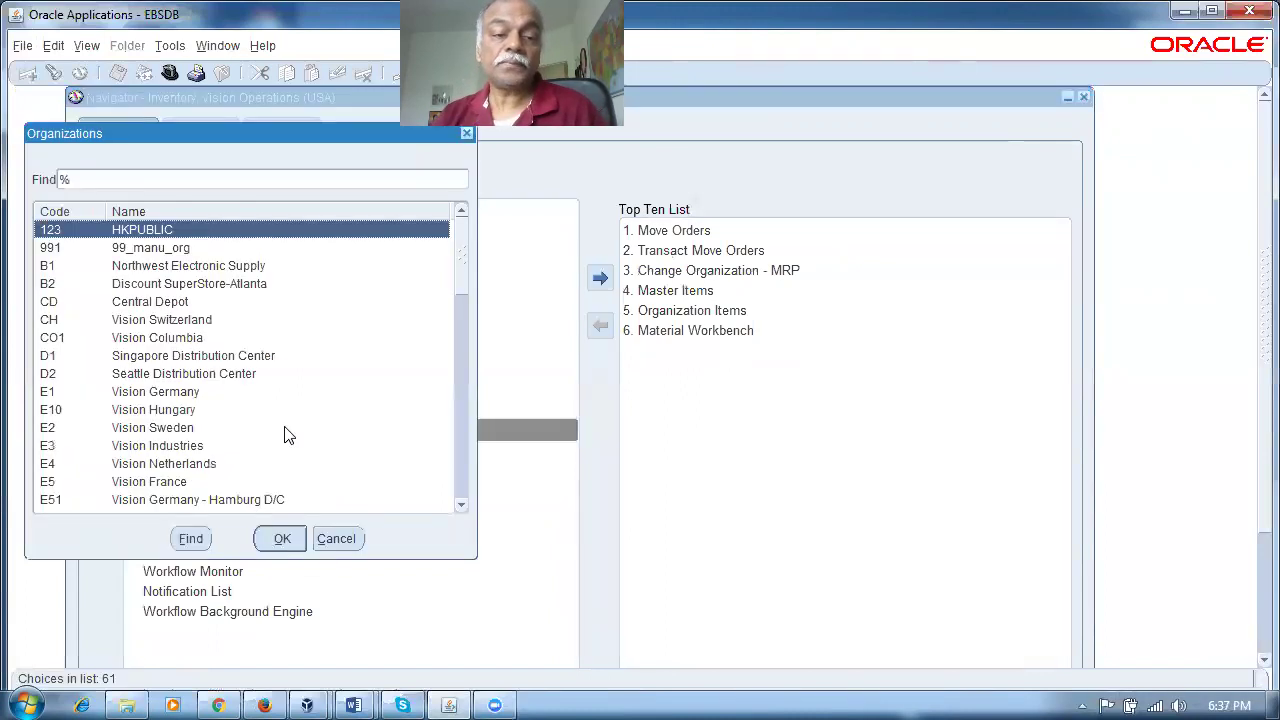
type("m")
key("Return")
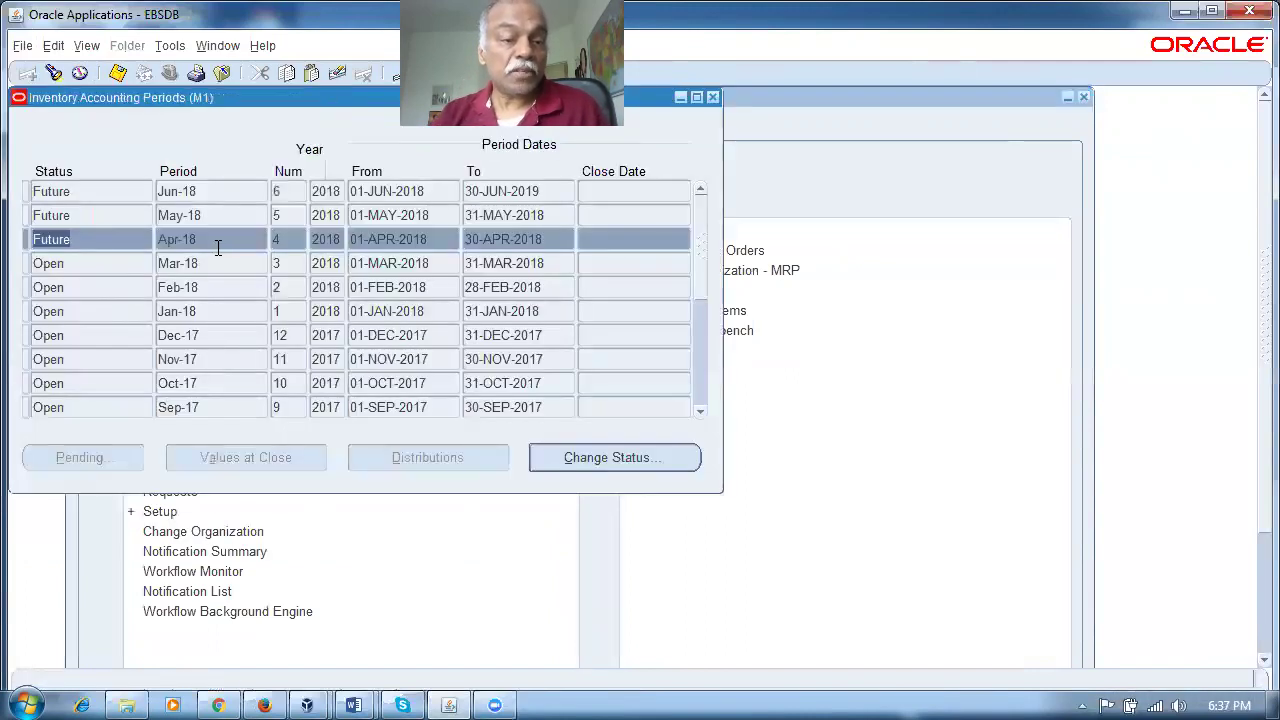
Step: Change the Apr-18 inventory accounting period to Open and close the periods form
left_click(594, 458)
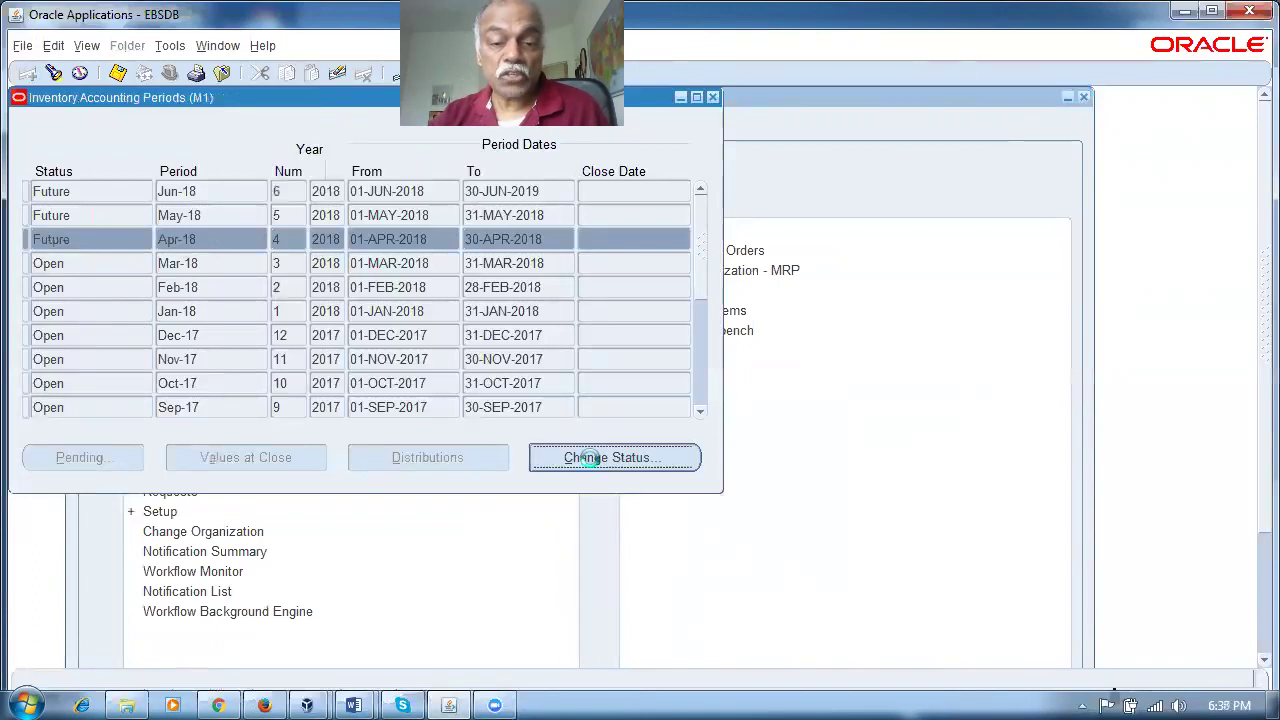
left_click(605, 492)
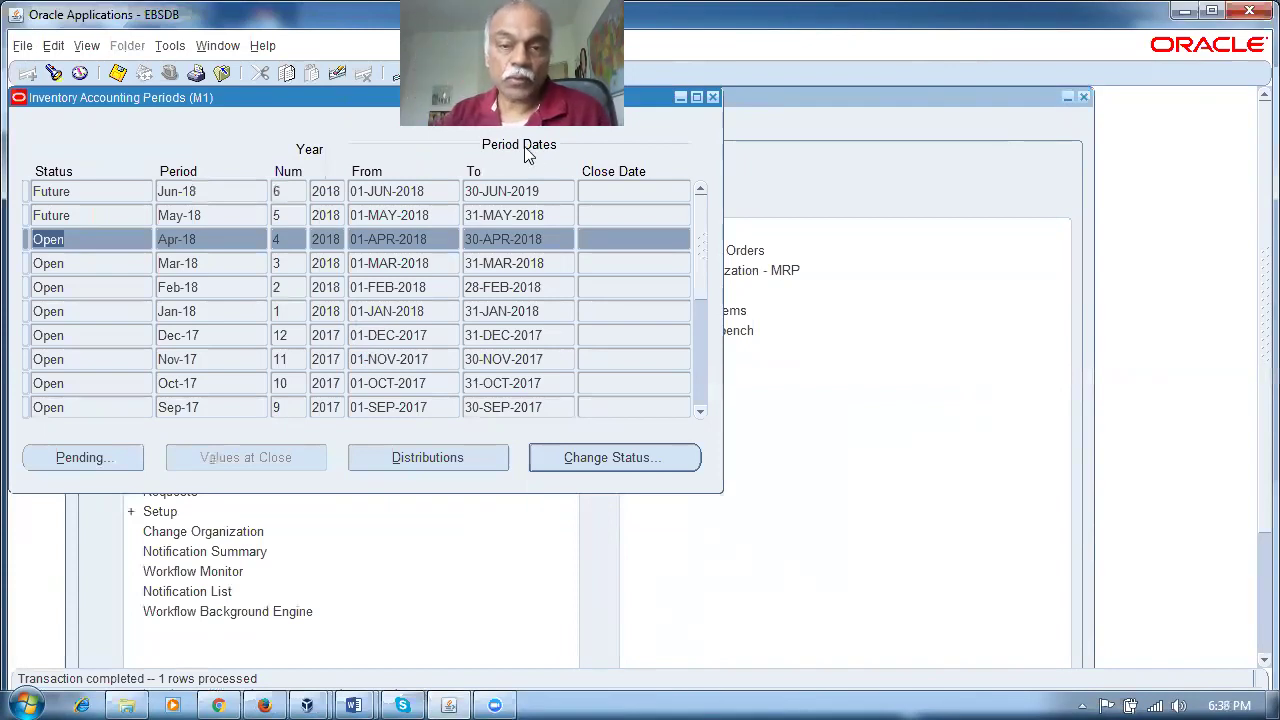
left_click(713, 97)
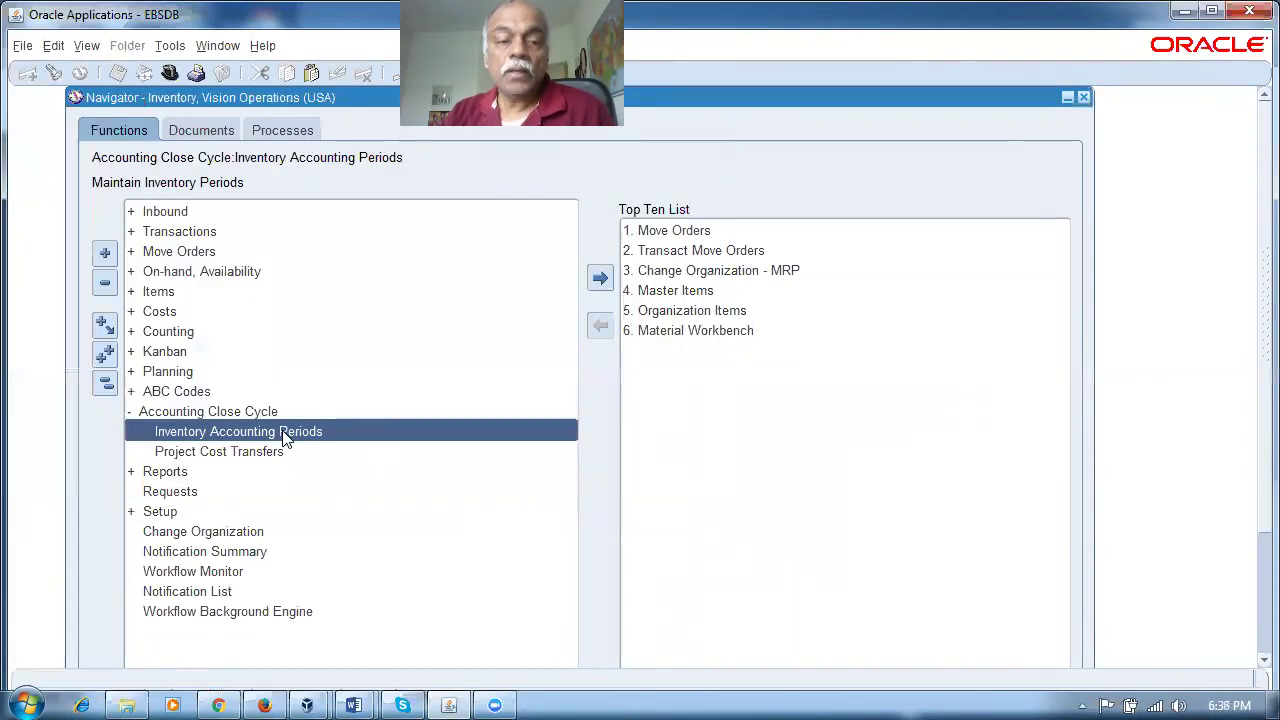
Step: Collapse the Inventory function list and switch the responsibility to Purchasing, Vision Operations (USA)
left_click(104, 383)
left_click(188, 393)
key("alt+f")
key("w")
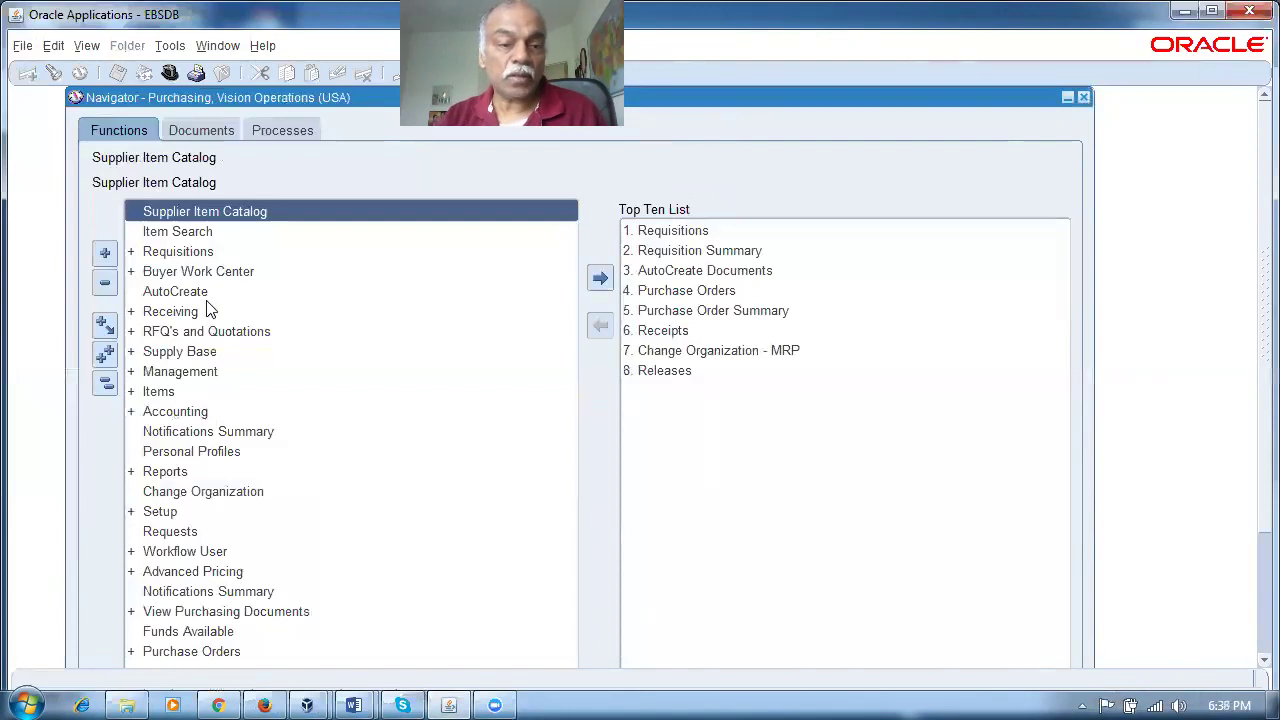
Step: Open the Receipts form under Receiving for organization M1, Seattle Manufacturing
double_click(200, 313)
double_click(220, 331)
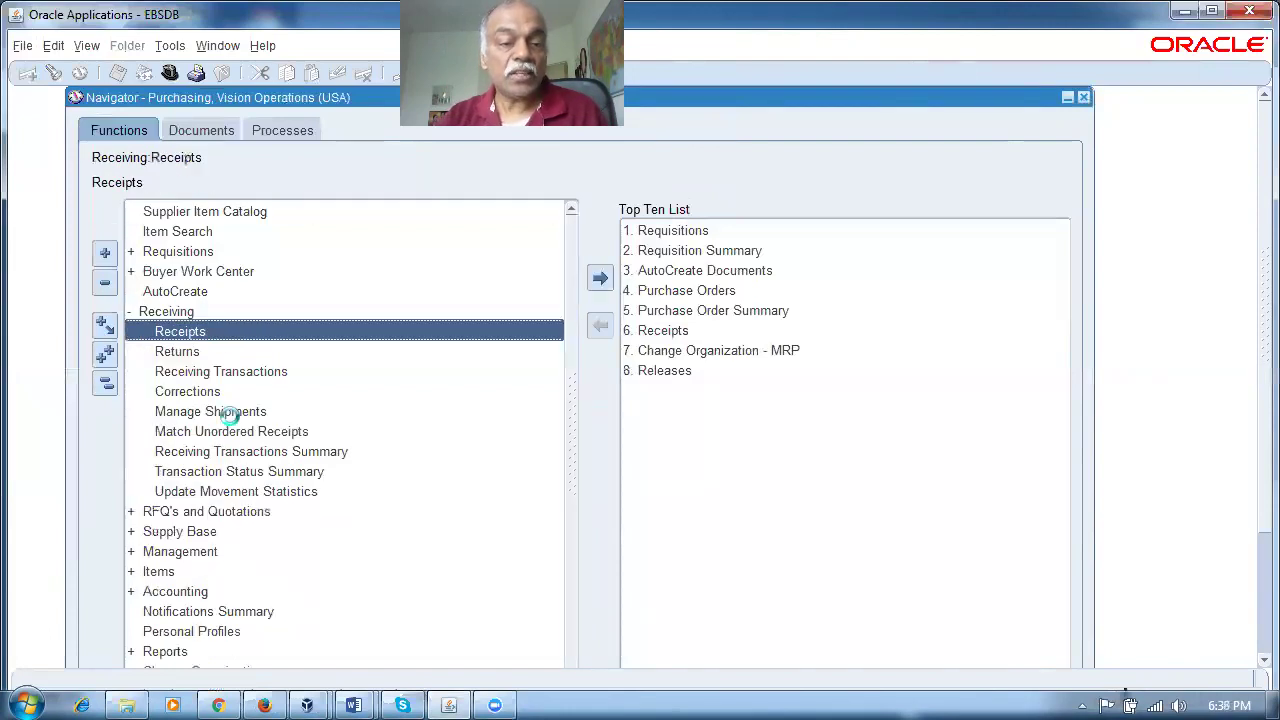
type("m%")
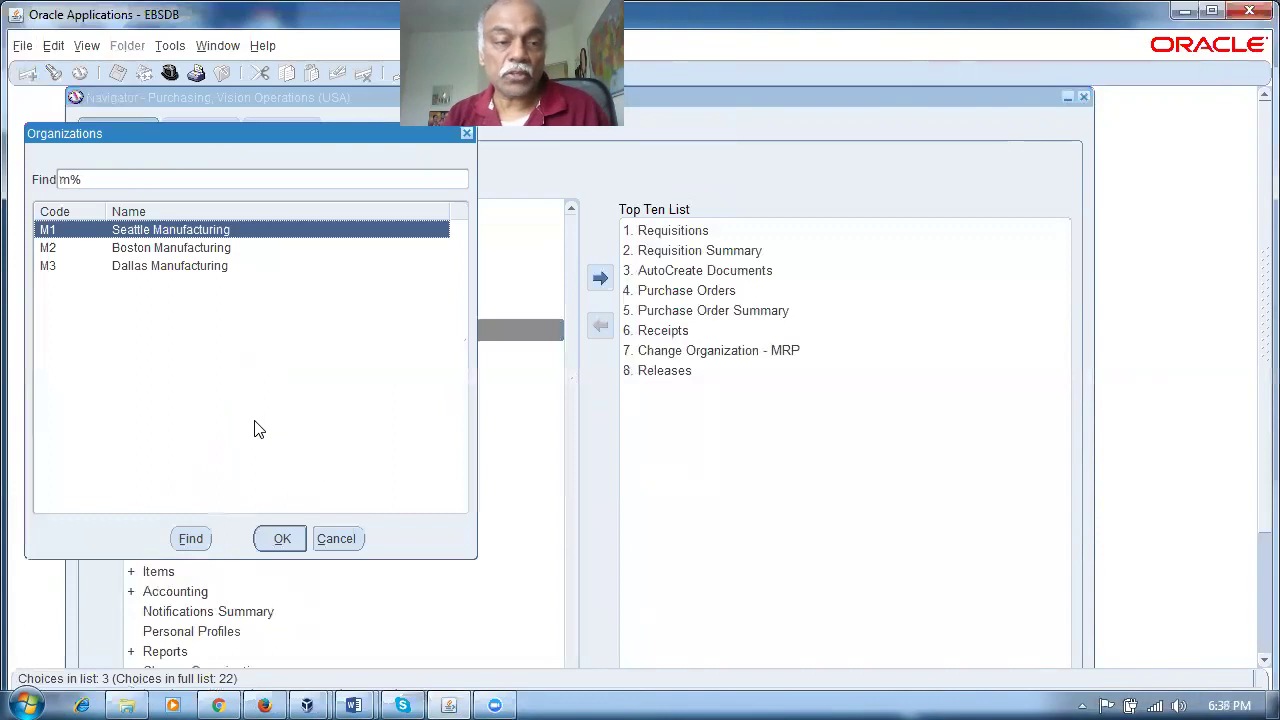
key("Return")
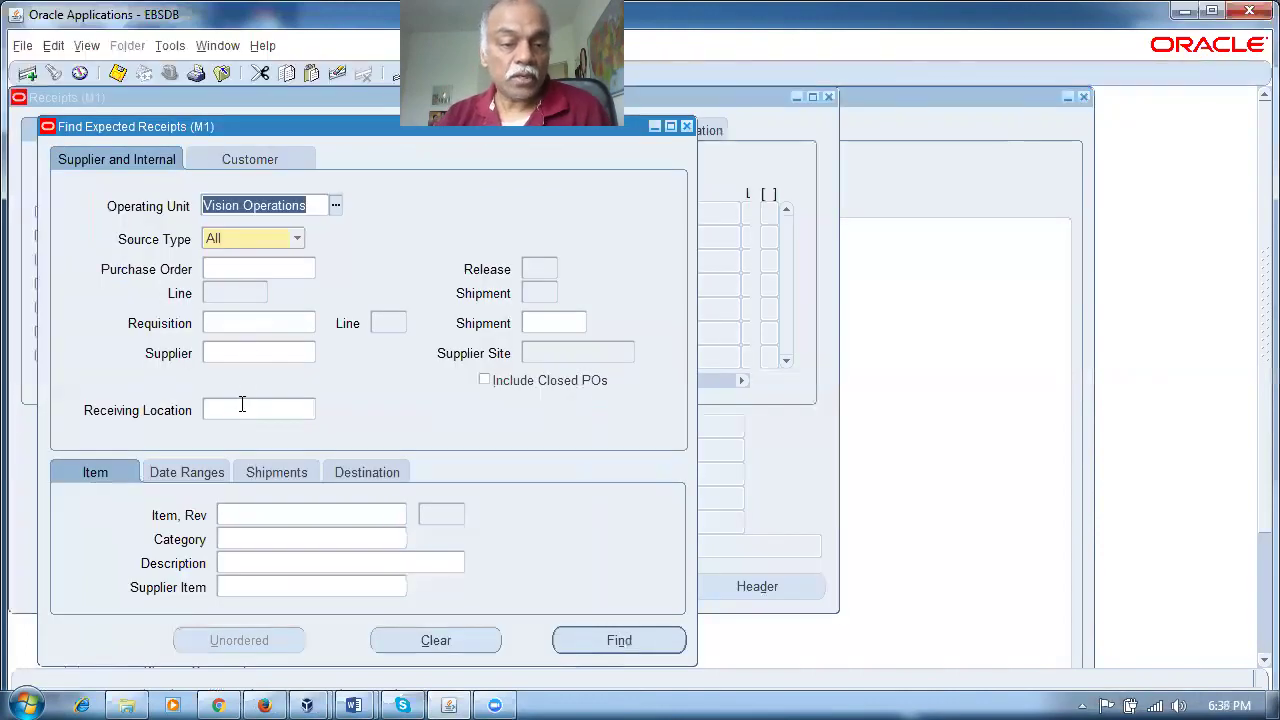
Step: Find the expected receipts for supplier nana_express_sup1 and close the new receipt header to reach the lines
left_click(240, 357)
type("nana%e")
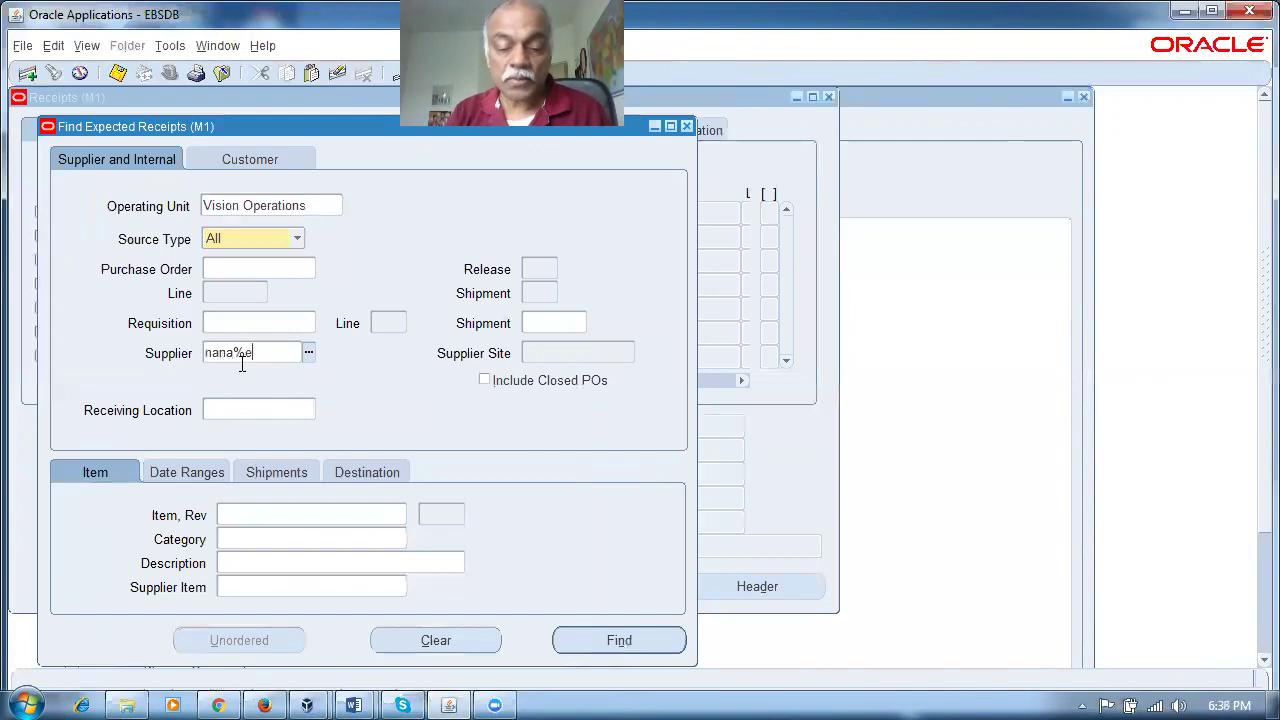
type("xp%")
key("Tab")
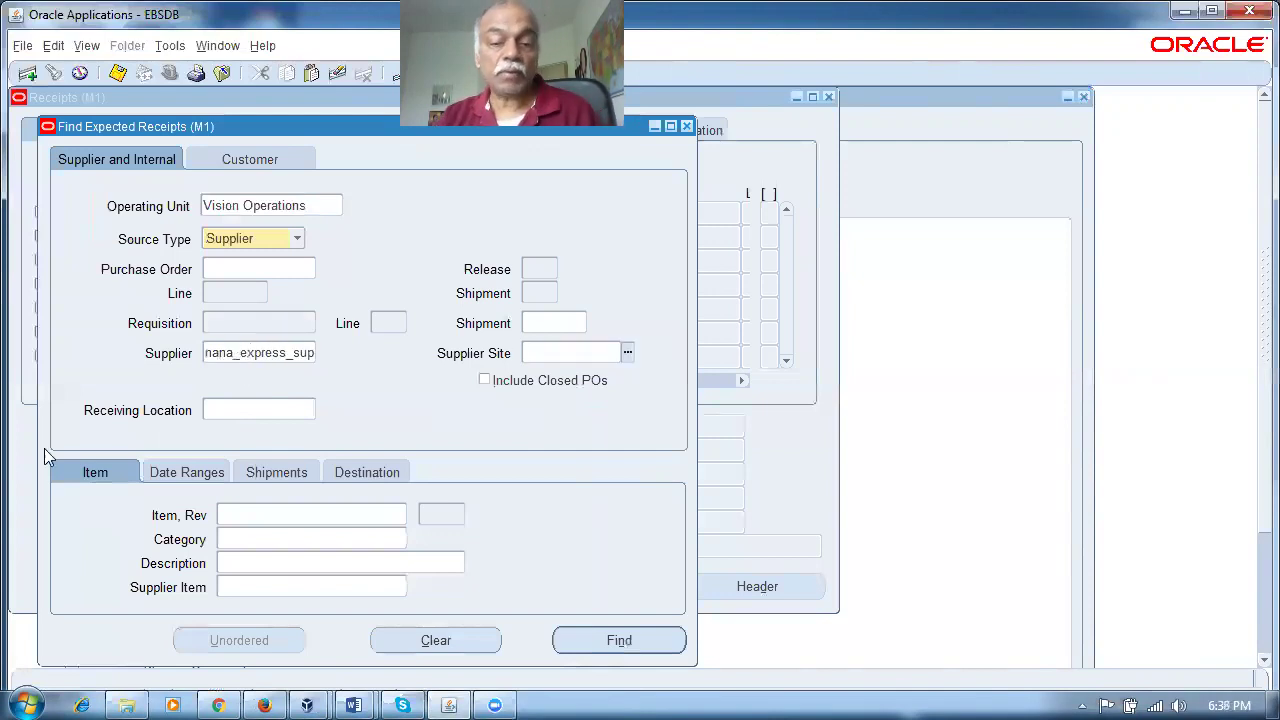
left_click(616, 642)
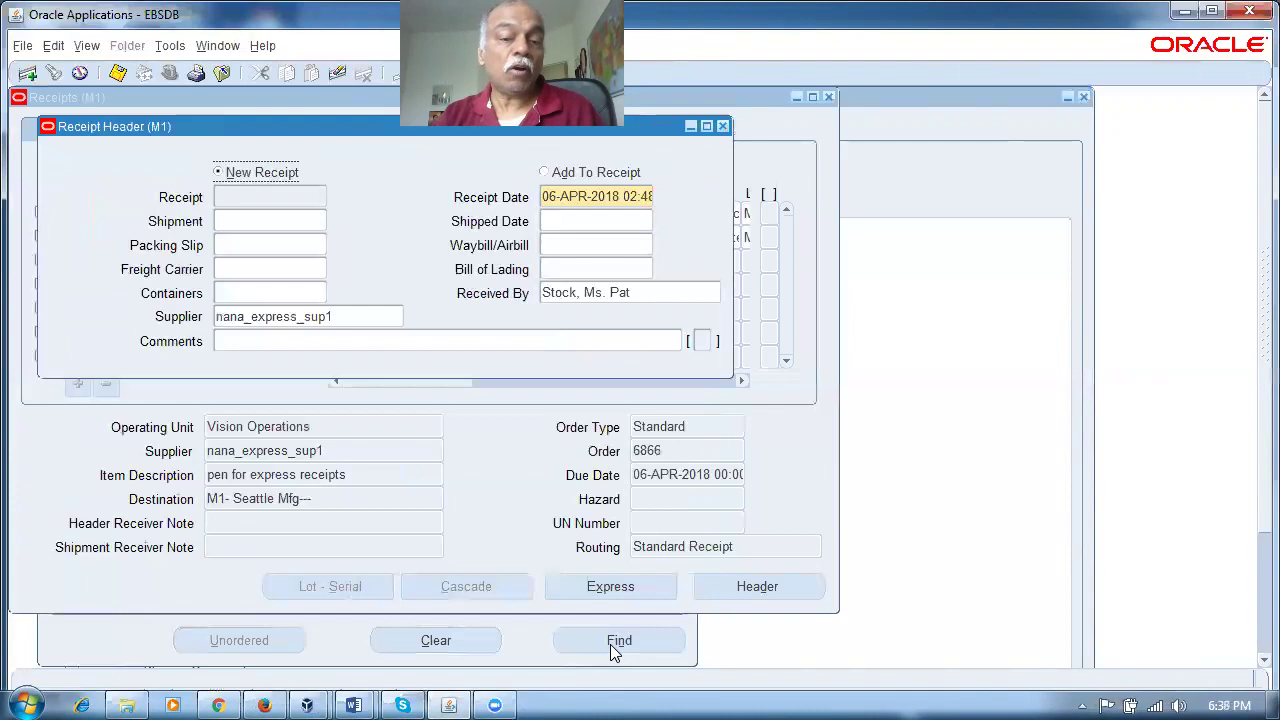
left_click(722, 127)
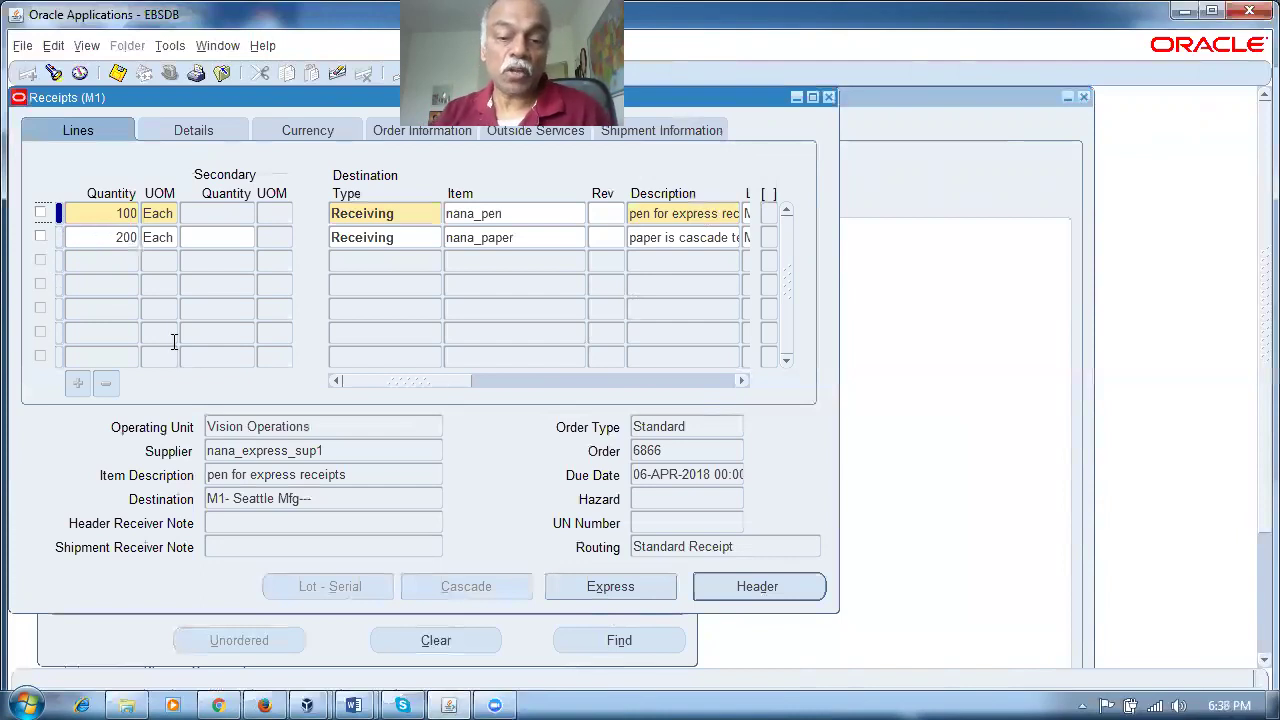
Step: Mark all receipt lines for express receiving with Receiving as the destination type
left_click(594, 594)
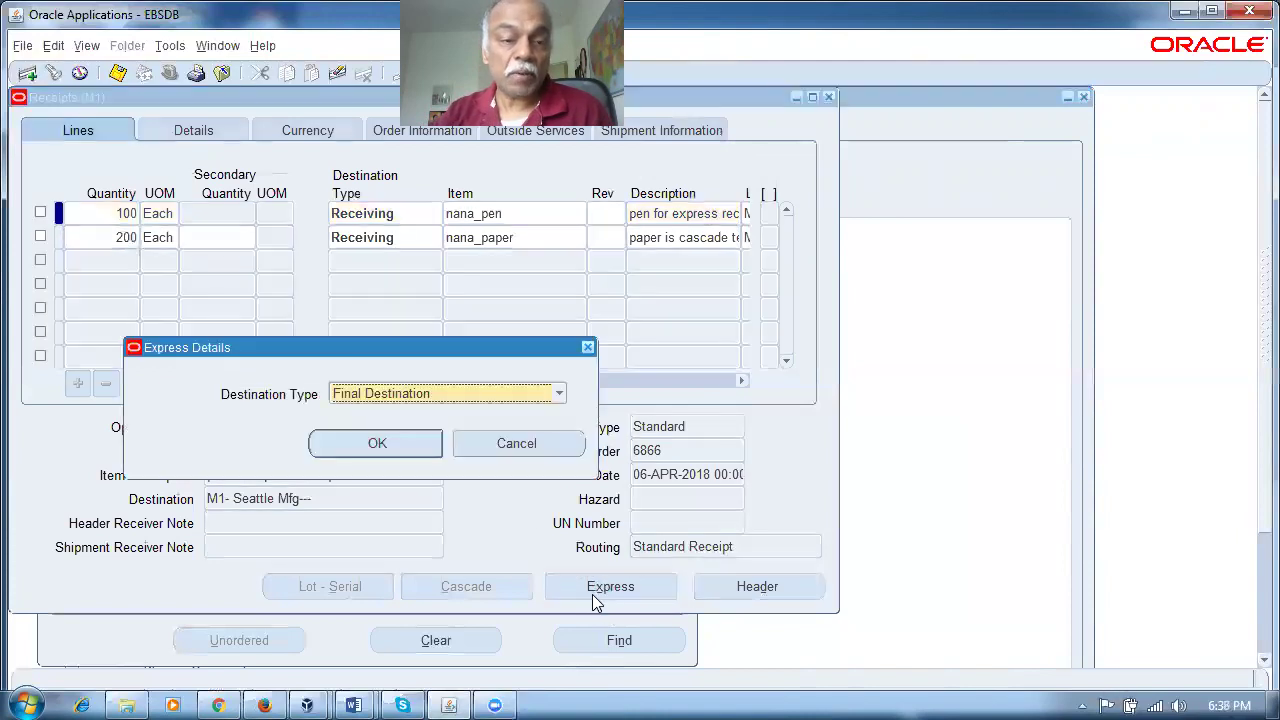
left_click(420, 392)
left_click(422, 414)
left_click(401, 440)
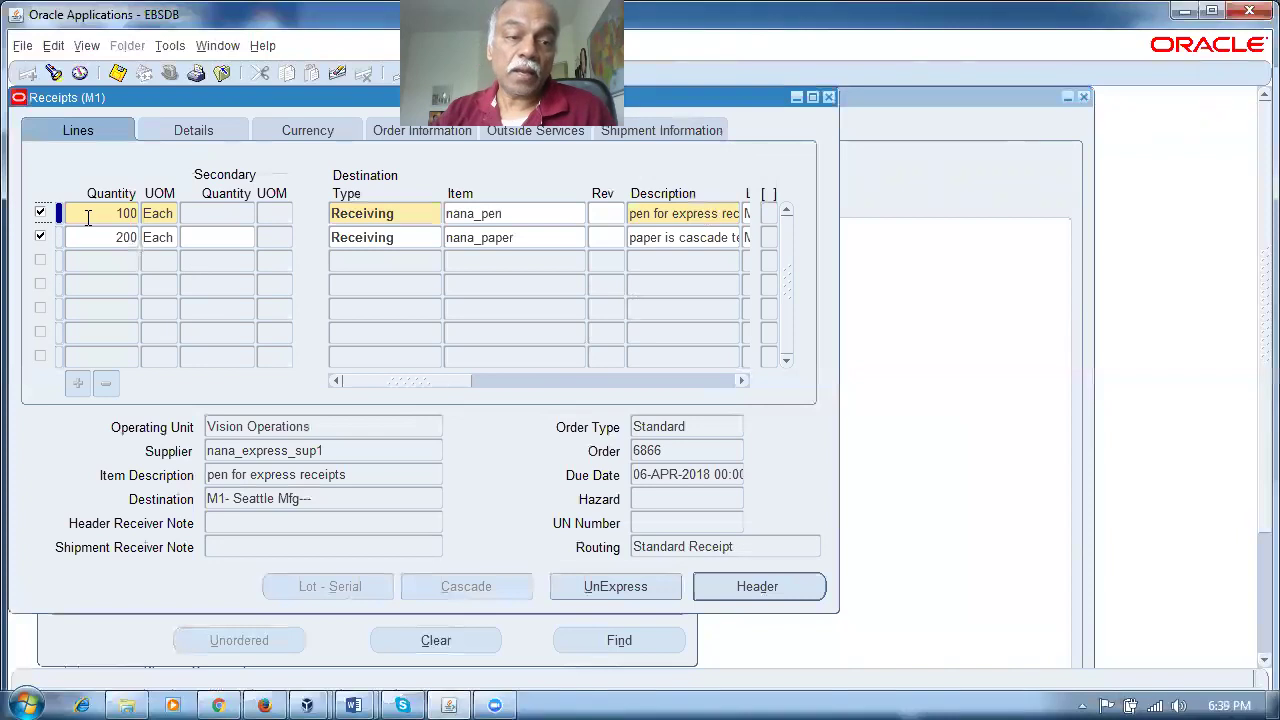
Step: Check the nana_pen and nana_paper quantities, save the express receipt and close the Receipts form
left_click(88, 218)
left_click(101, 236)
left_click(103, 215)
left_click(126, 242)
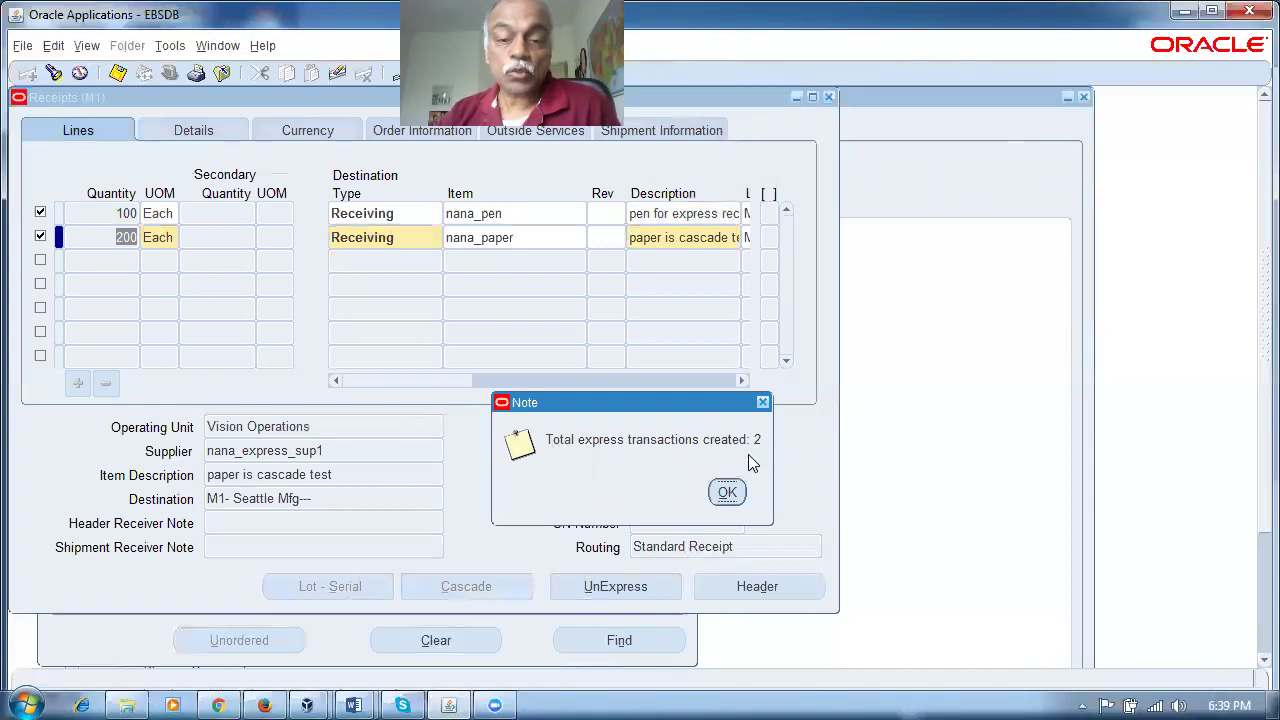
left_click(727, 492)
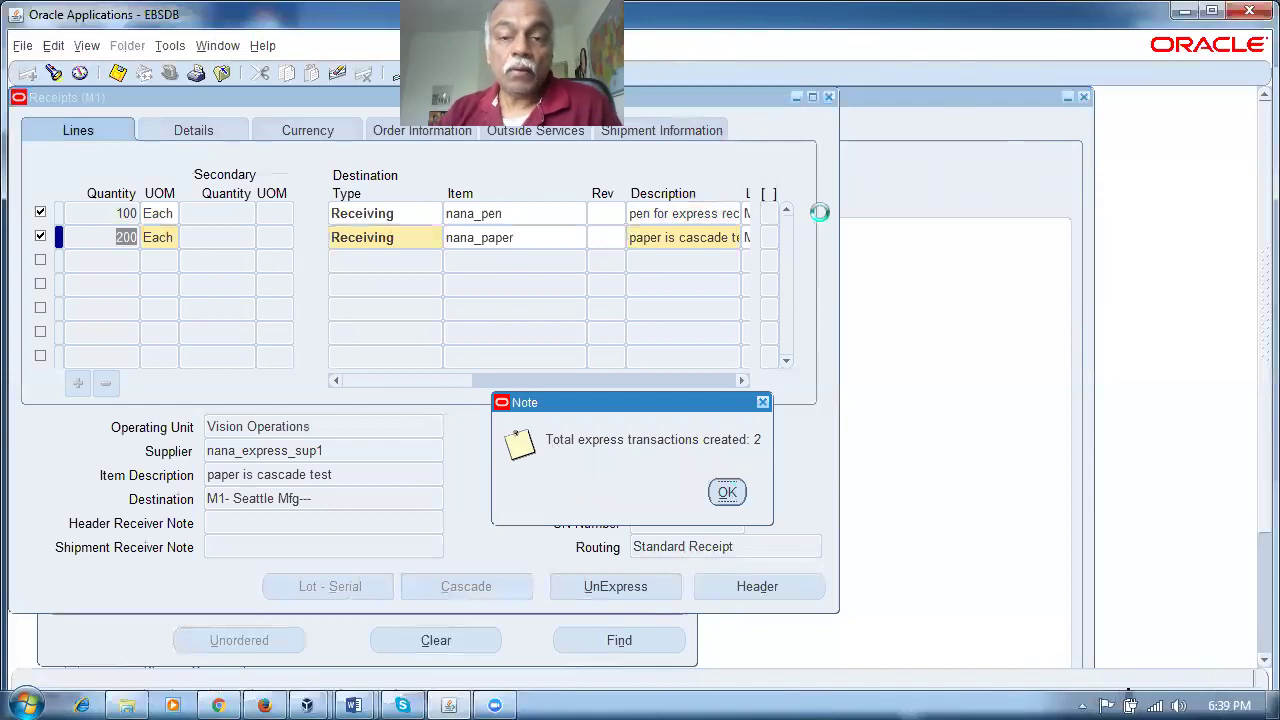
left_click(829, 97)
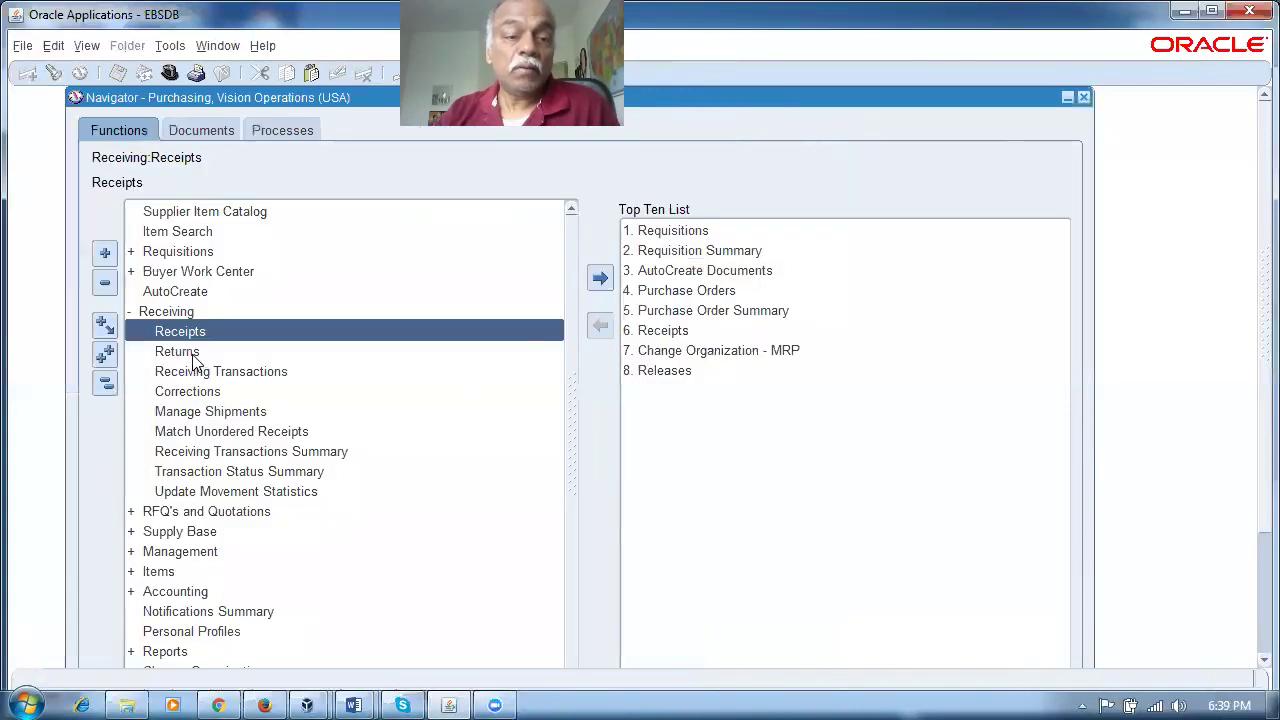
Step: Open Receiving Transactions and find the received lines for supplier nana_express_sup1, repeating the search if needed
double_click(220, 374)
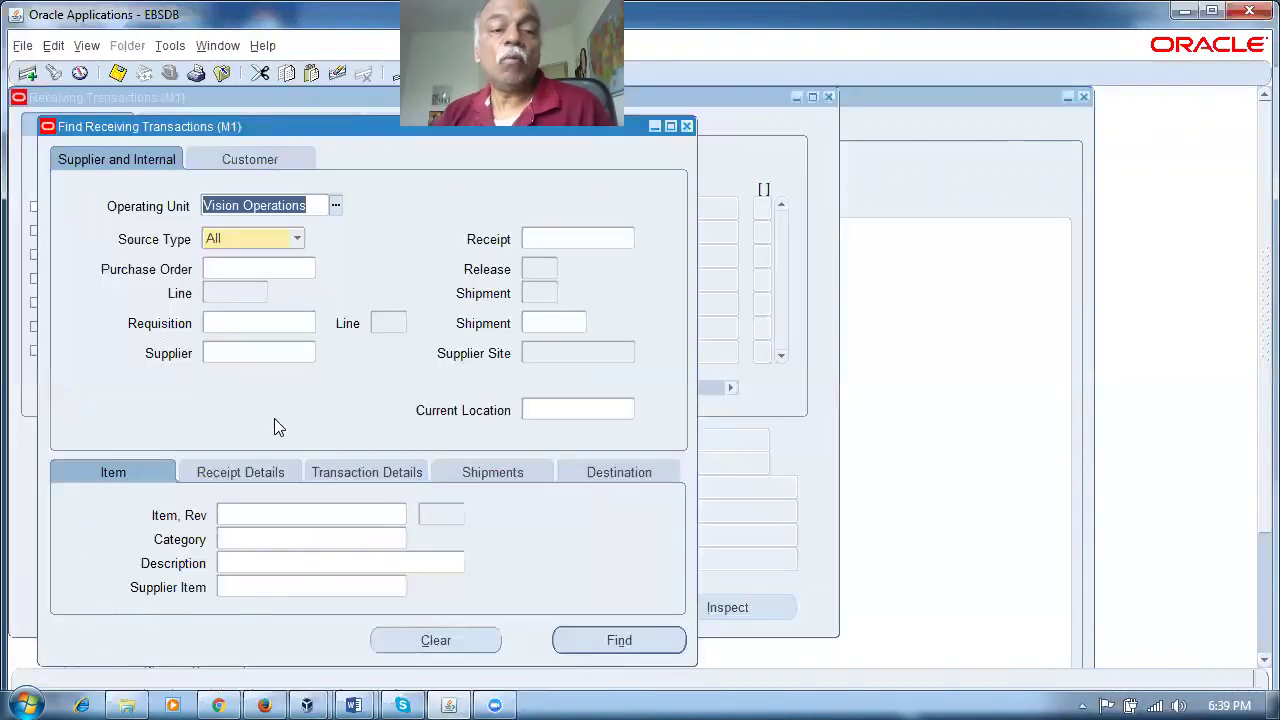
left_click(238, 354)
type("nana%exp%")
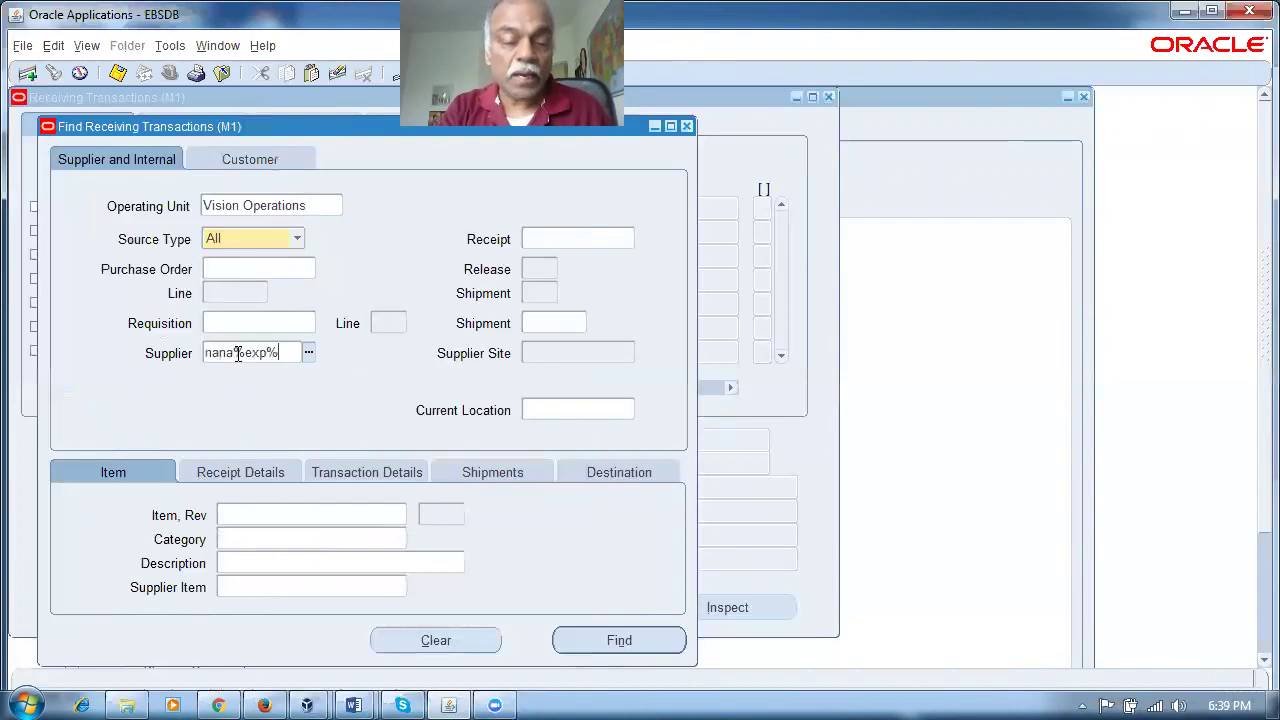
key("Tab")
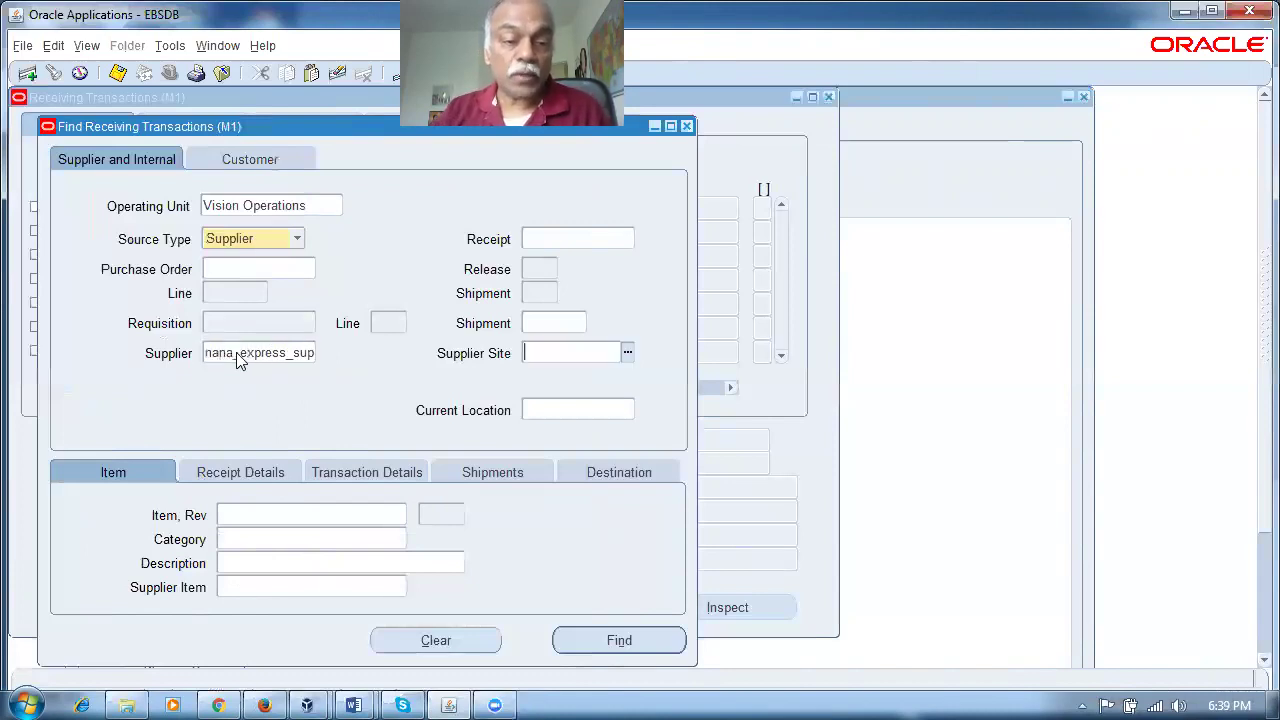
left_click(642, 642)
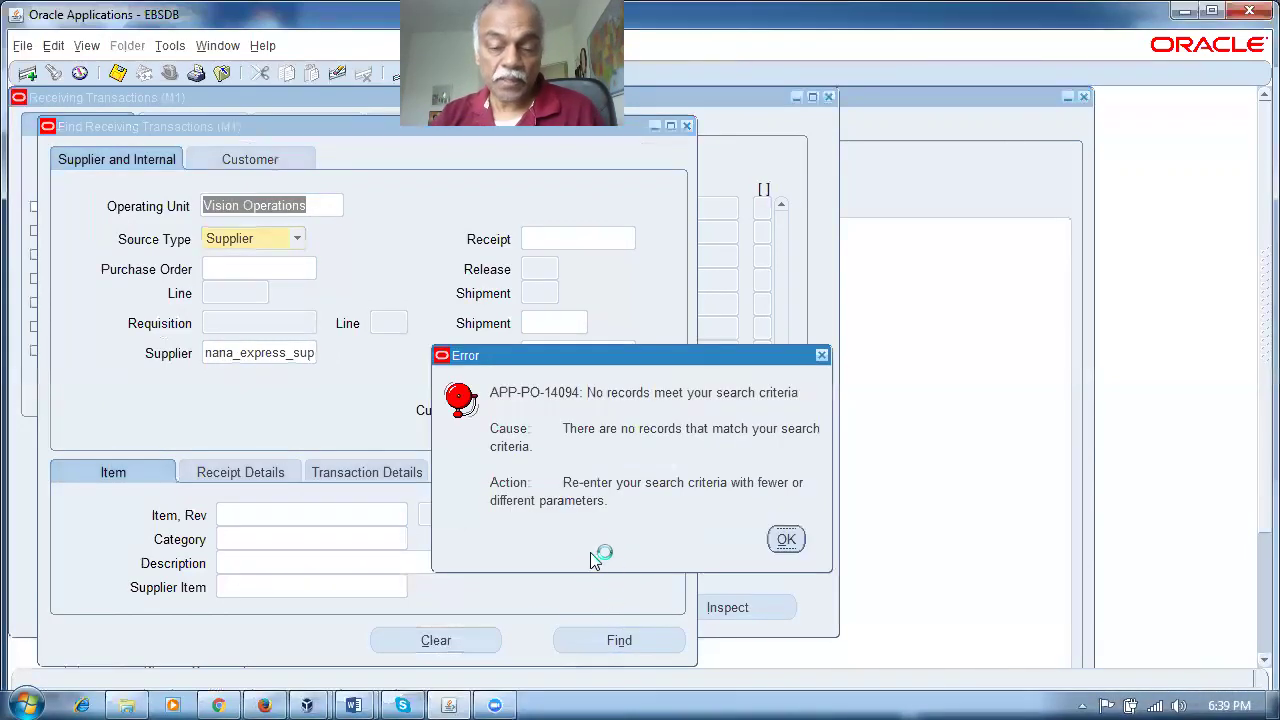
left_click(779, 549)
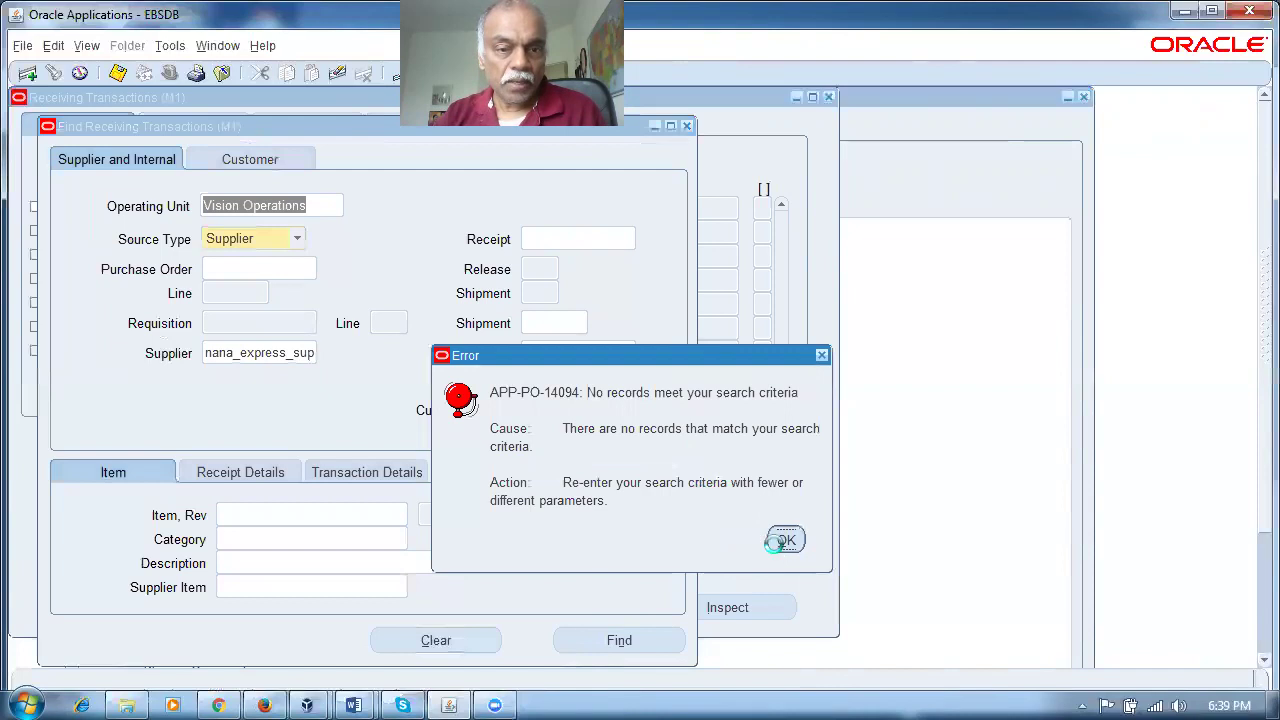
left_click(259, 360)
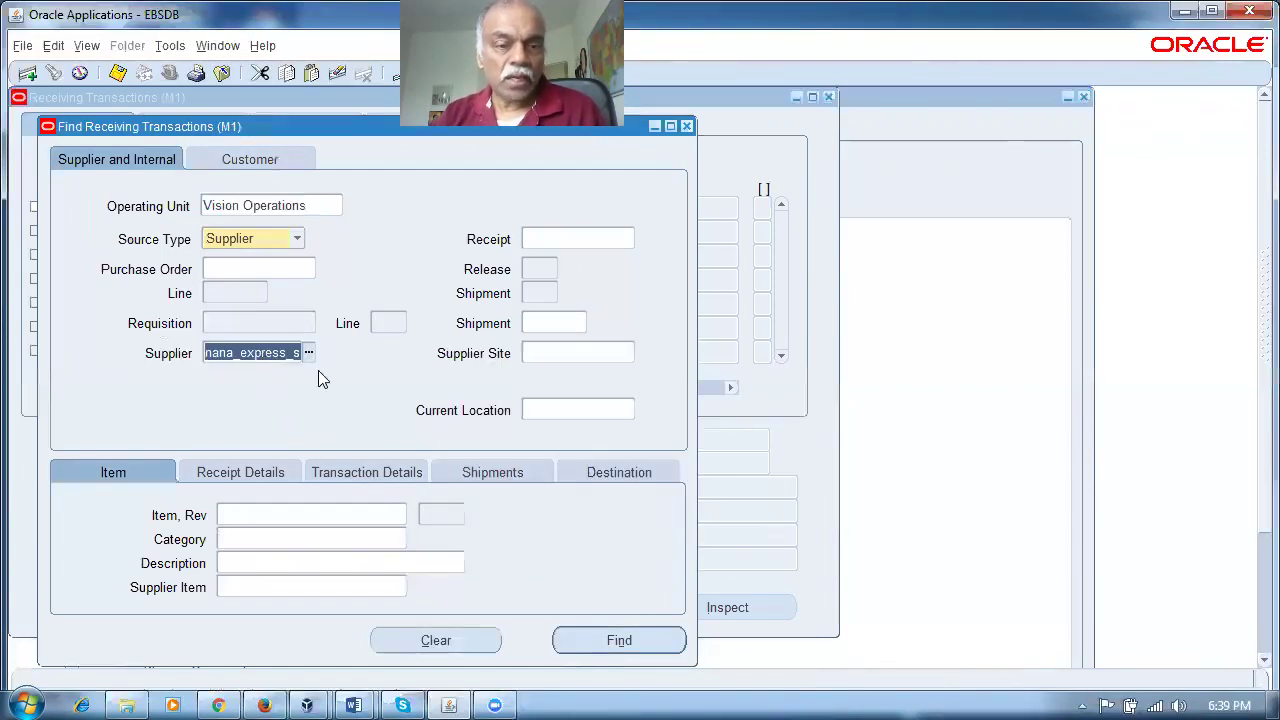
left_click(621, 641)
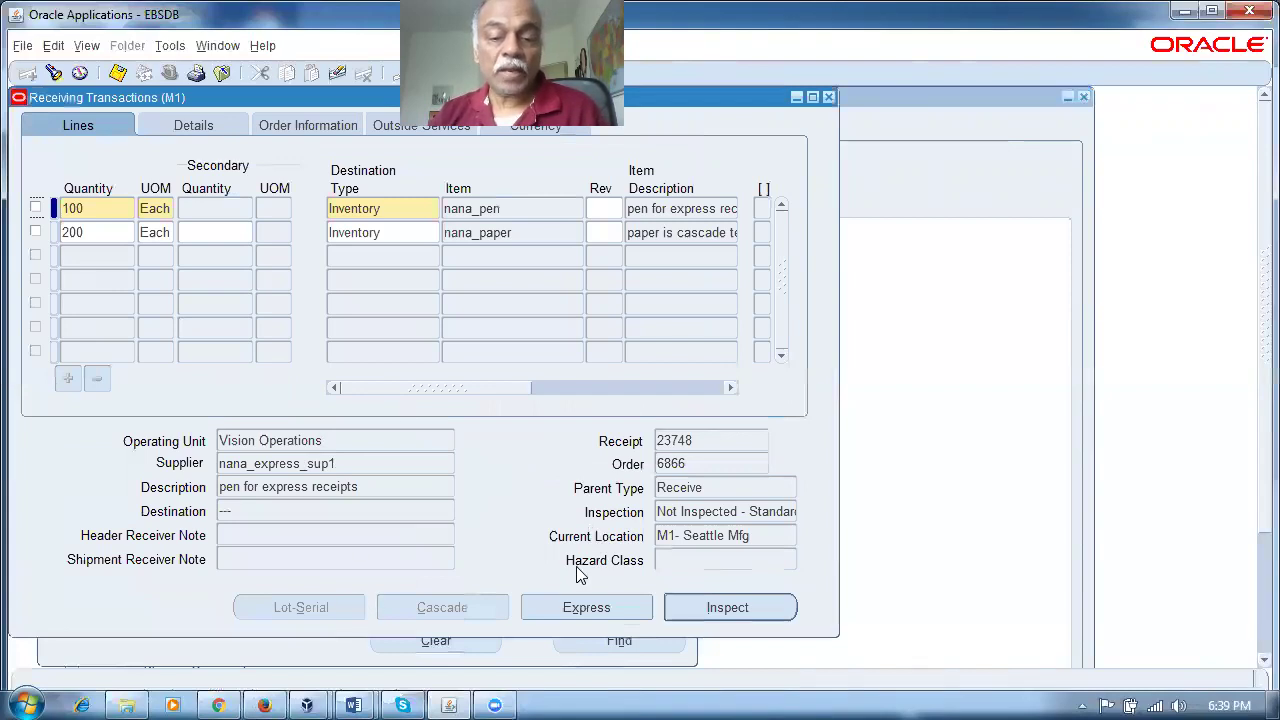
Step: Try to express deliver the nana_pen and nana_paper lines to Inventory without entering a subinventory, and save
left_click(586, 607)
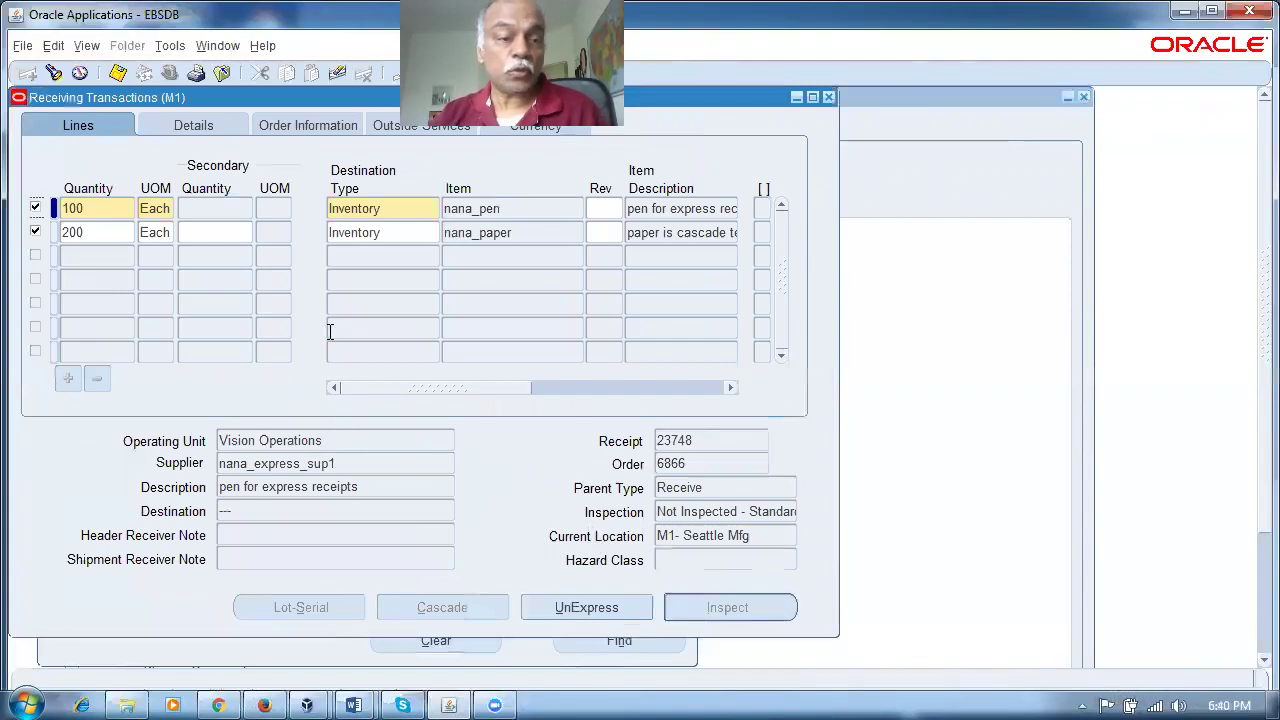
left_click_drag(354, 386, 542, 408)
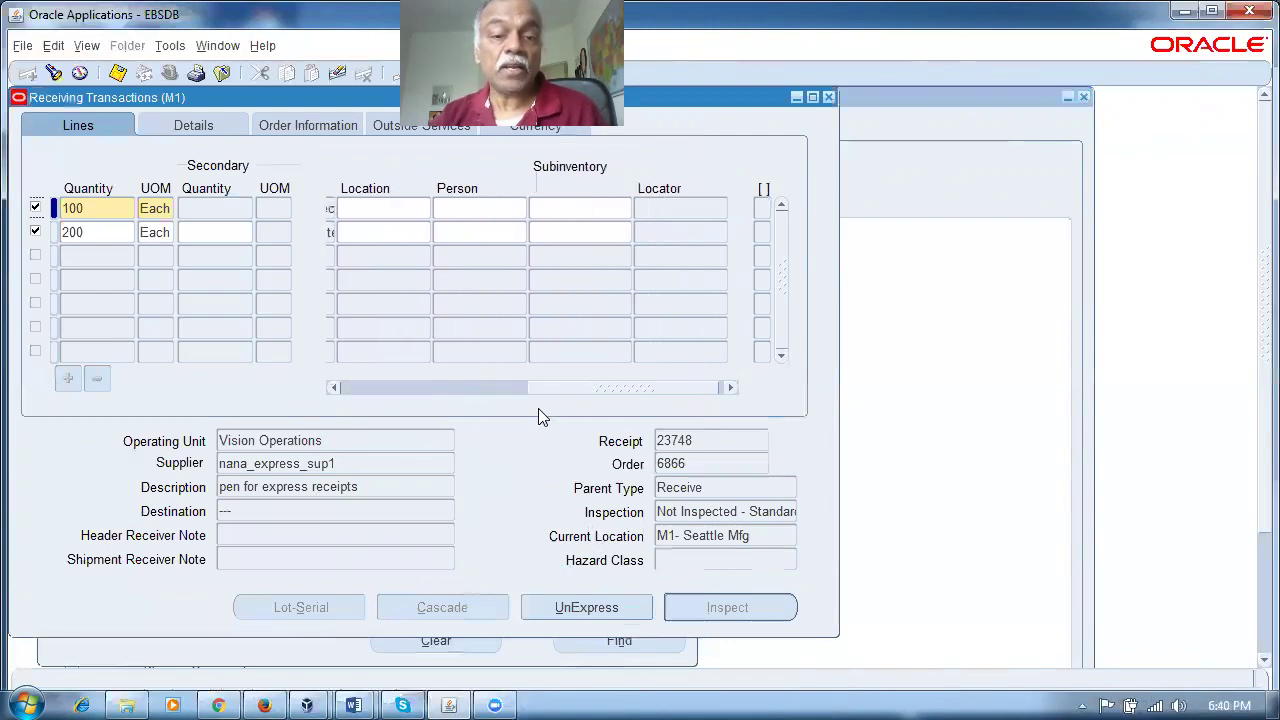
left_click(574, 209)
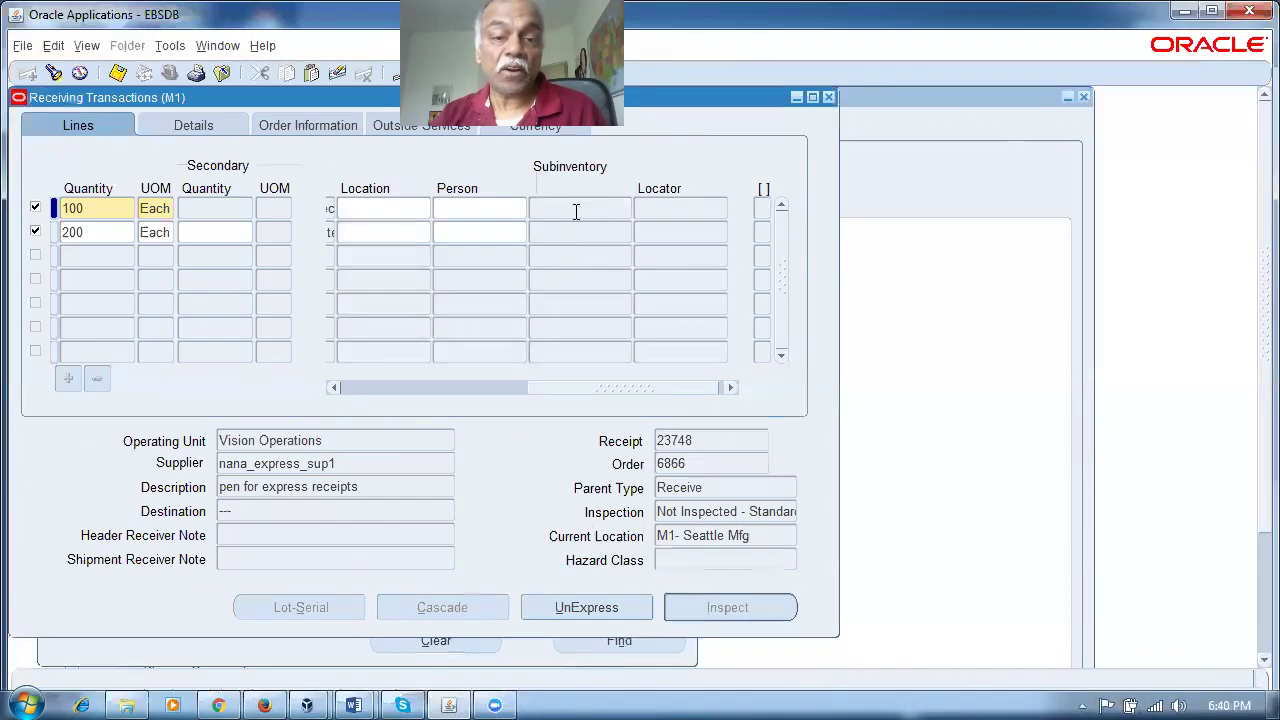
left_click(104, 229)
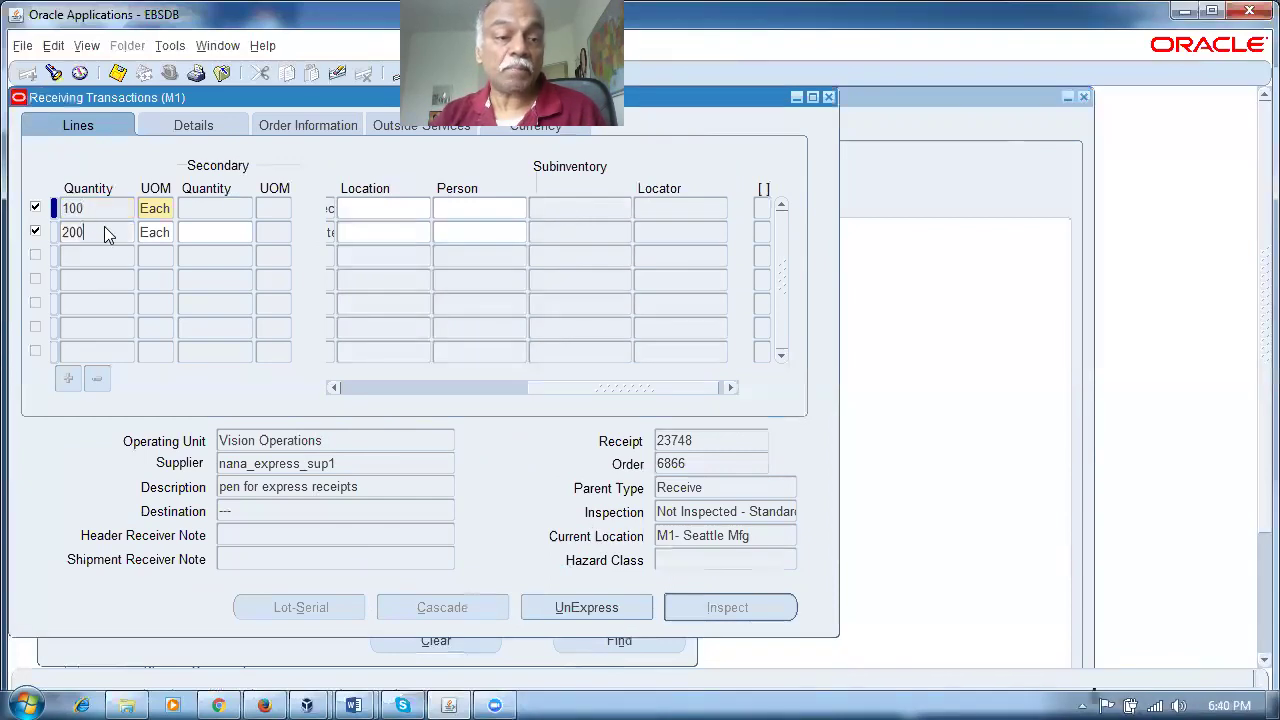
left_click(101, 204)
left_click(107, 231)
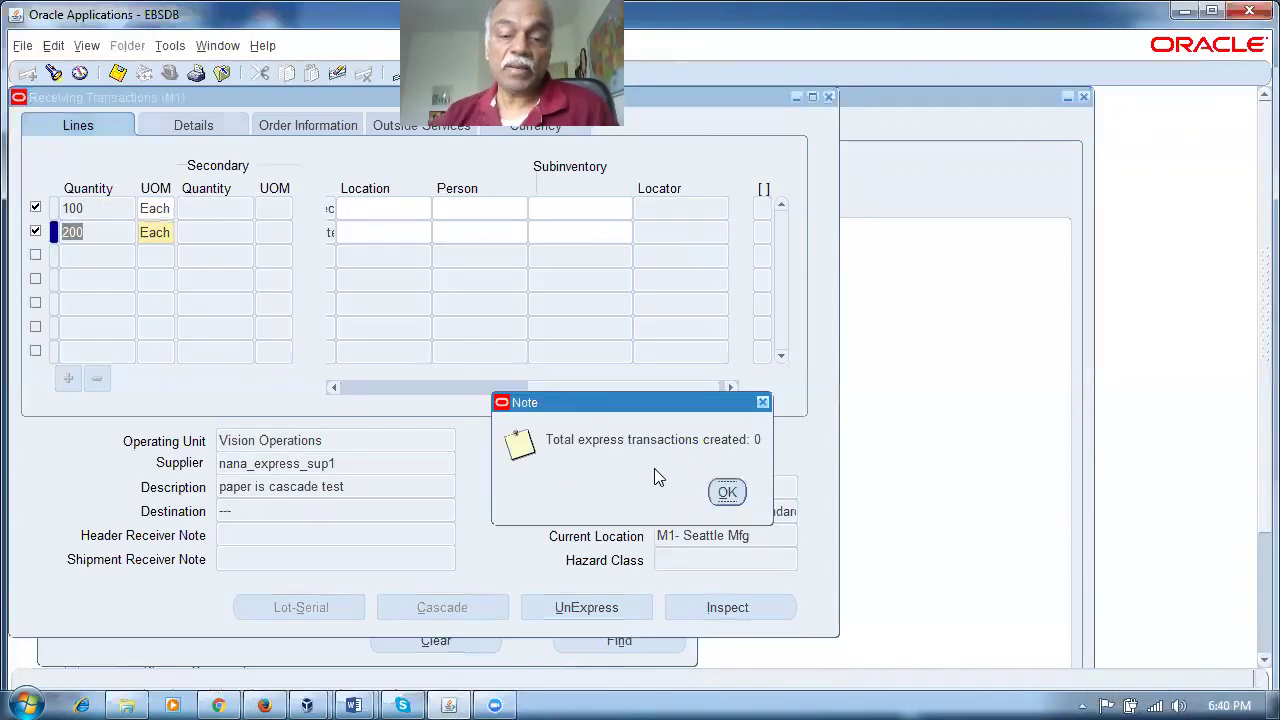
Step: Dismiss the express transactions note, close Receiving Transactions and open the approved nana_paper purchase order for supplier nana_express_sup1
left_click(727, 494)
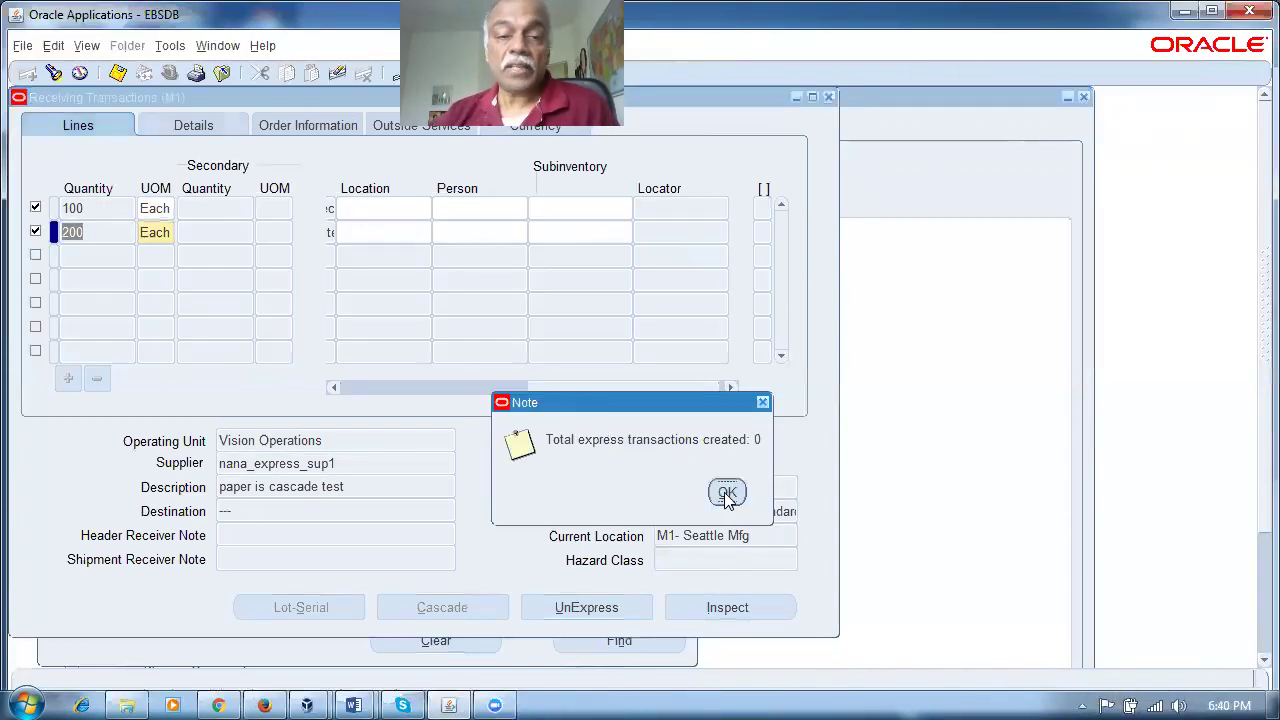
left_click(830, 98)
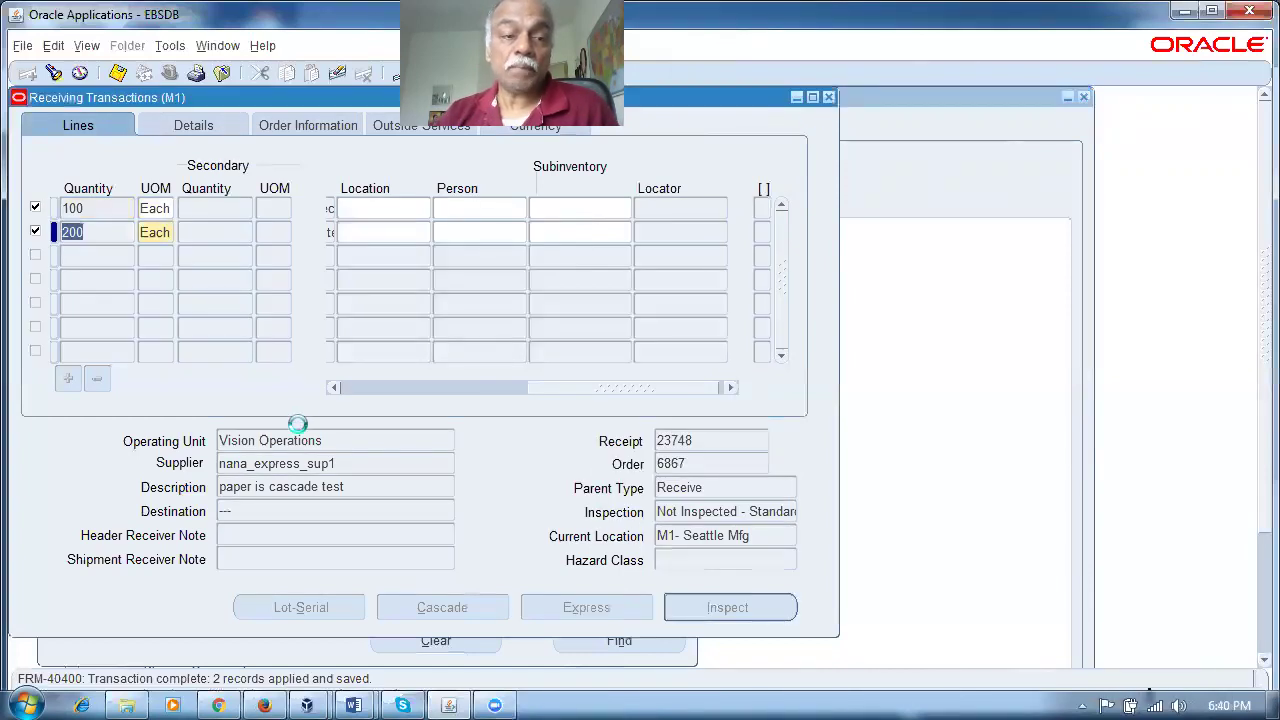
left_click(104, 384)
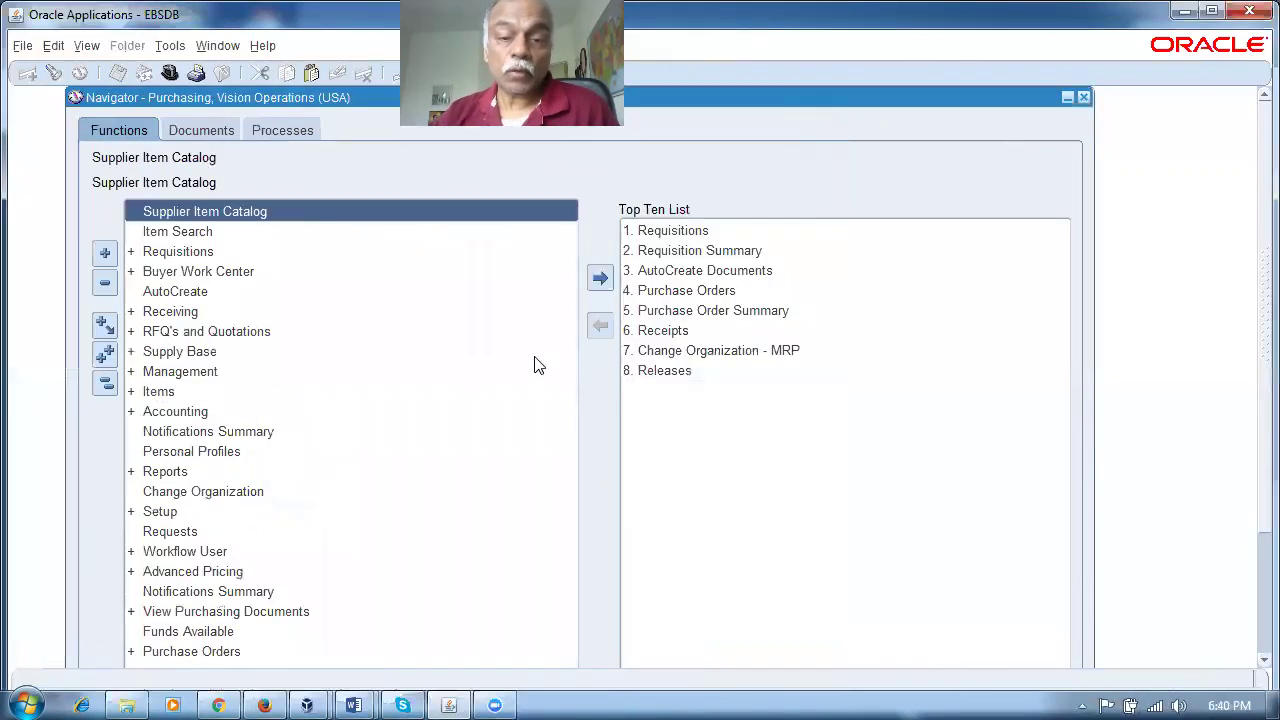
double_click(629, 290)
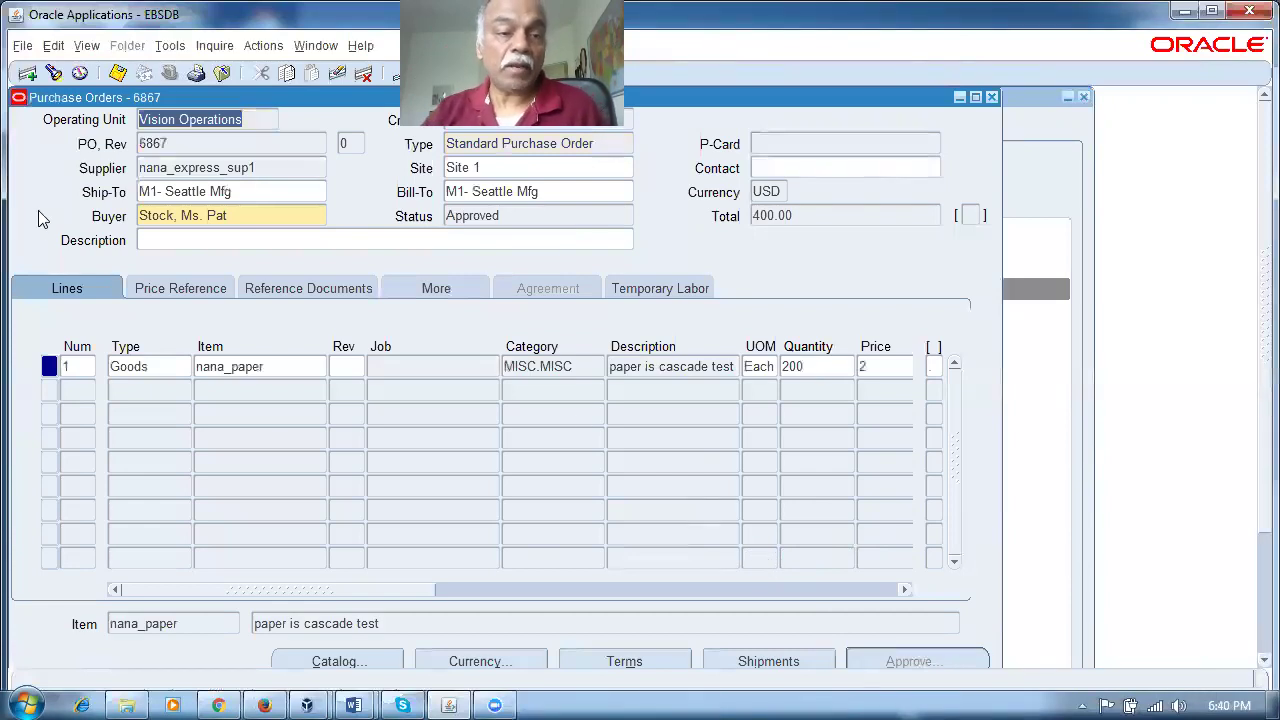
left_click(186, 141)
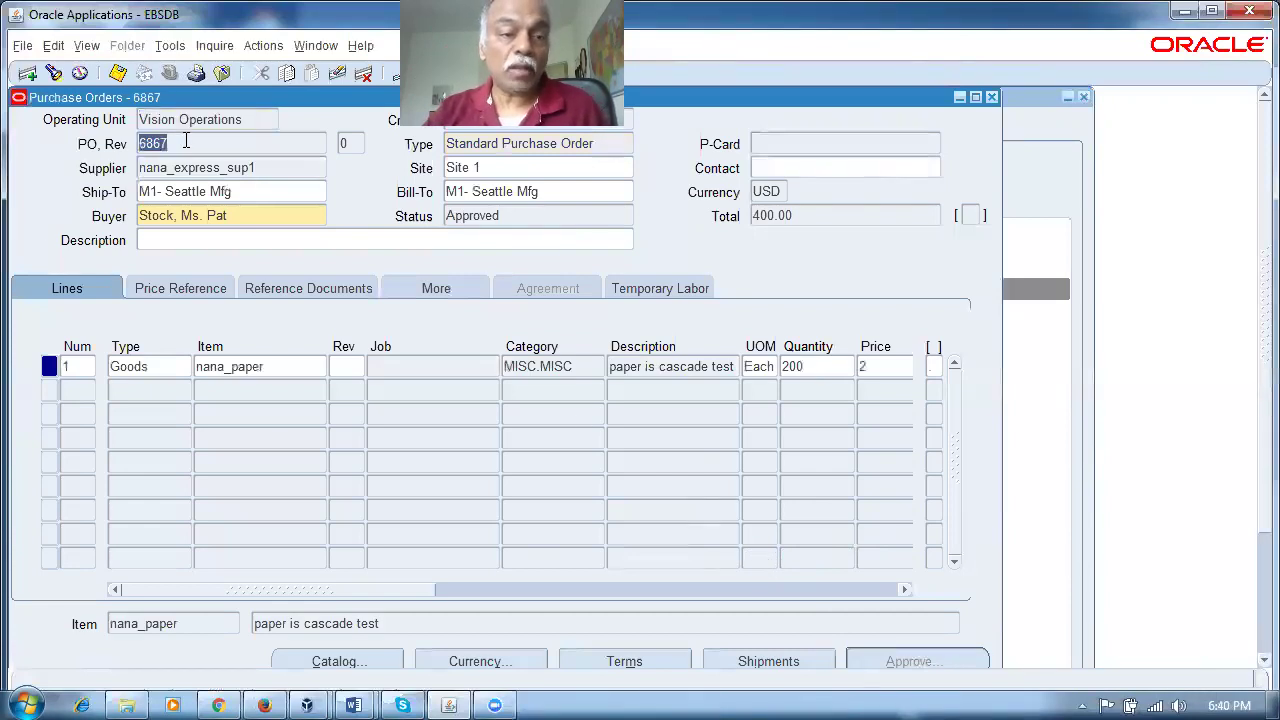
Step: Set the subinventory to Stores on the nana_paper shipment's Inventory distribution, save, and return to the purchase order header
left_click(768, 660)
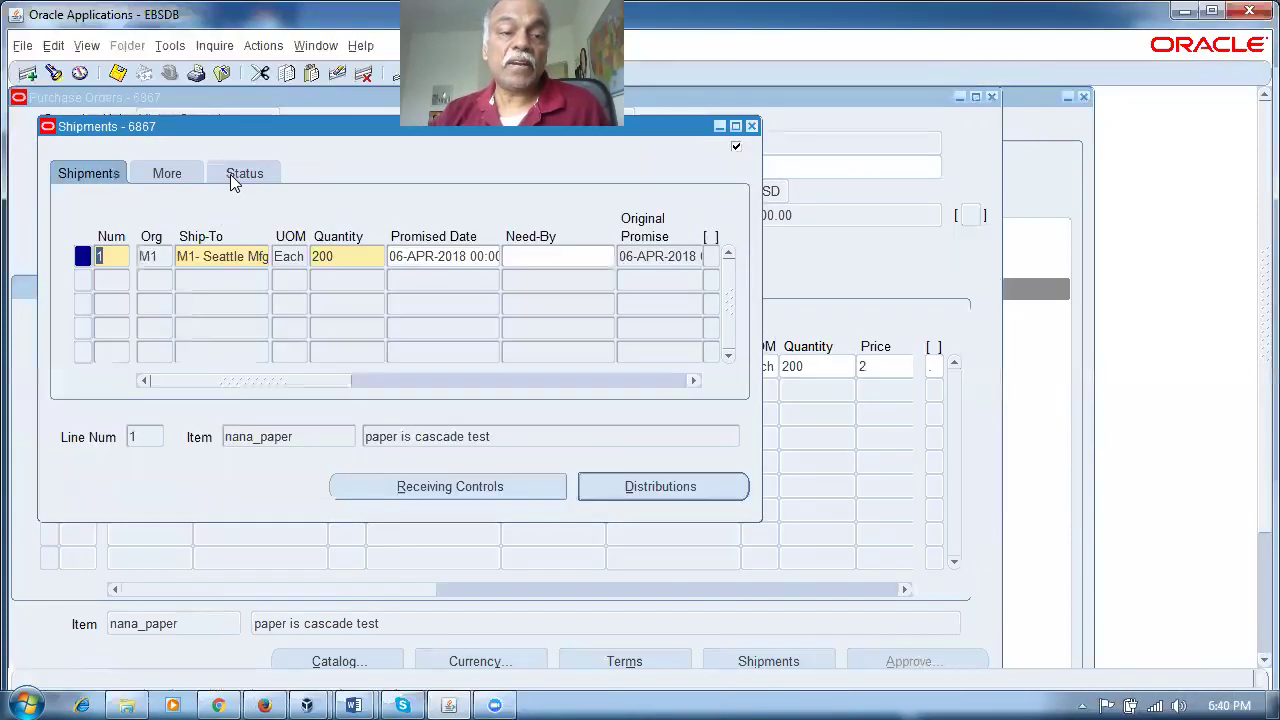
left_click(655, 487)
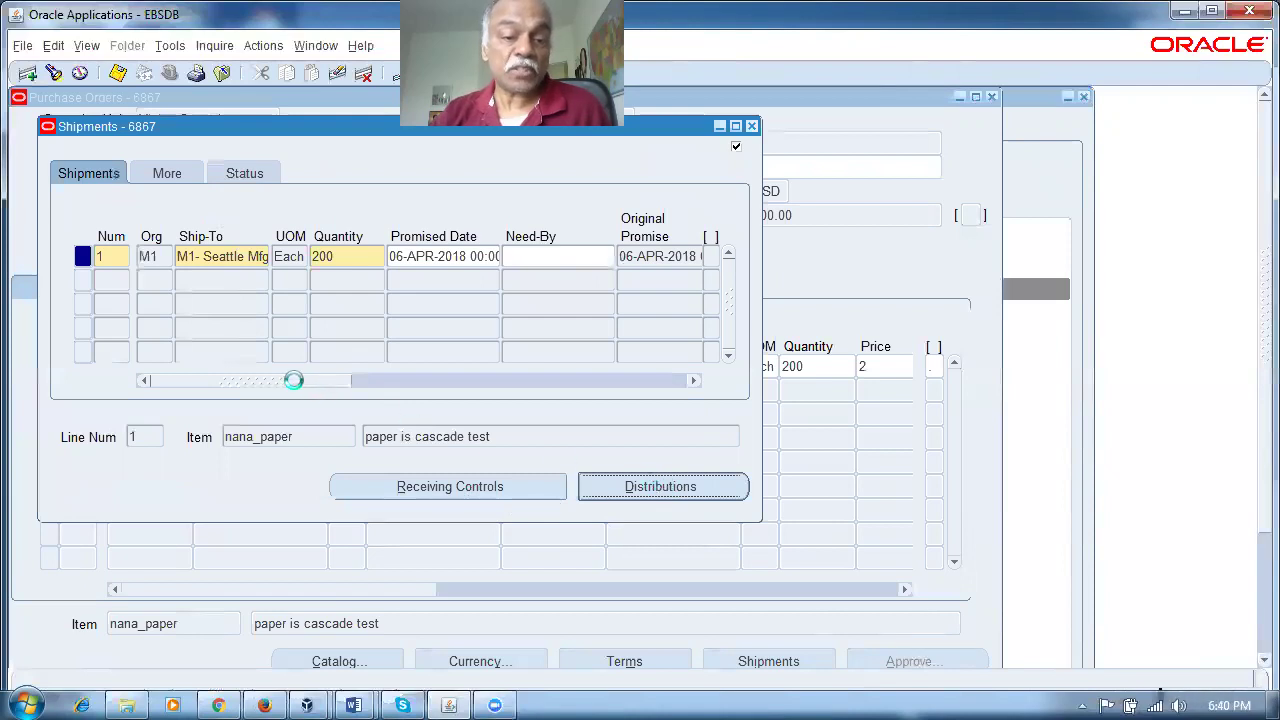
left_click(552, 261)
type("stores")
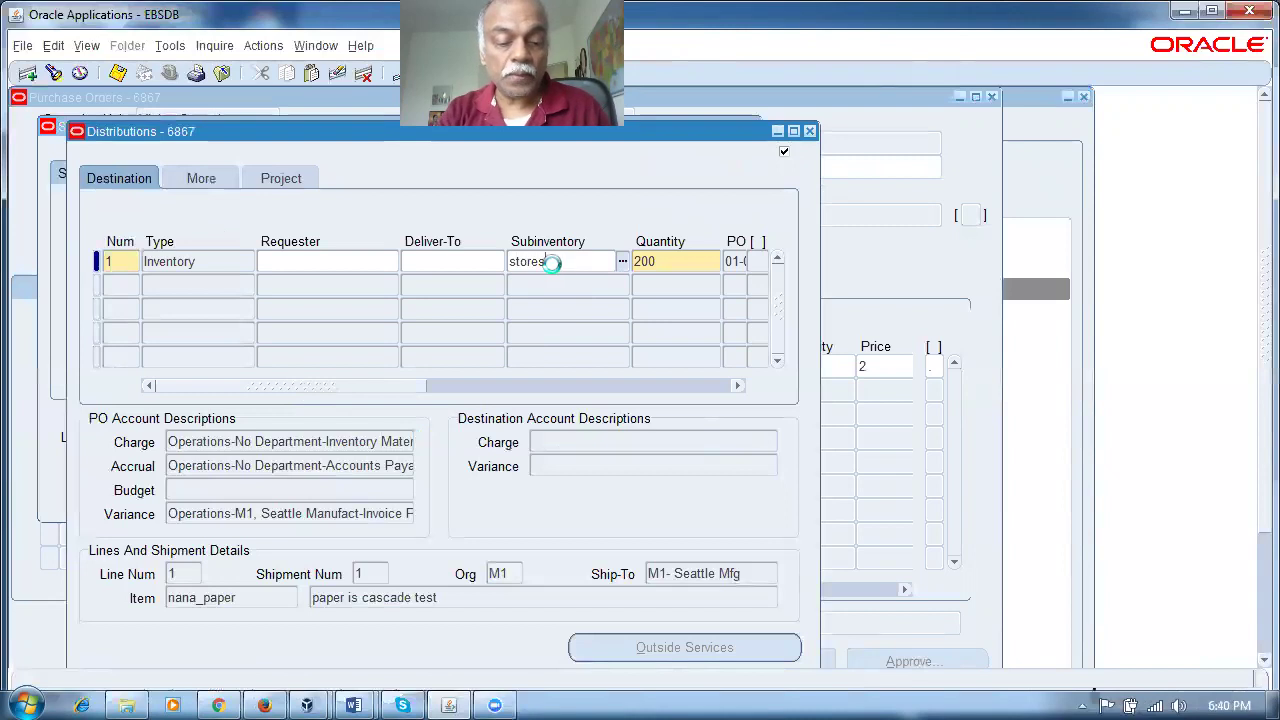
key("Tab")
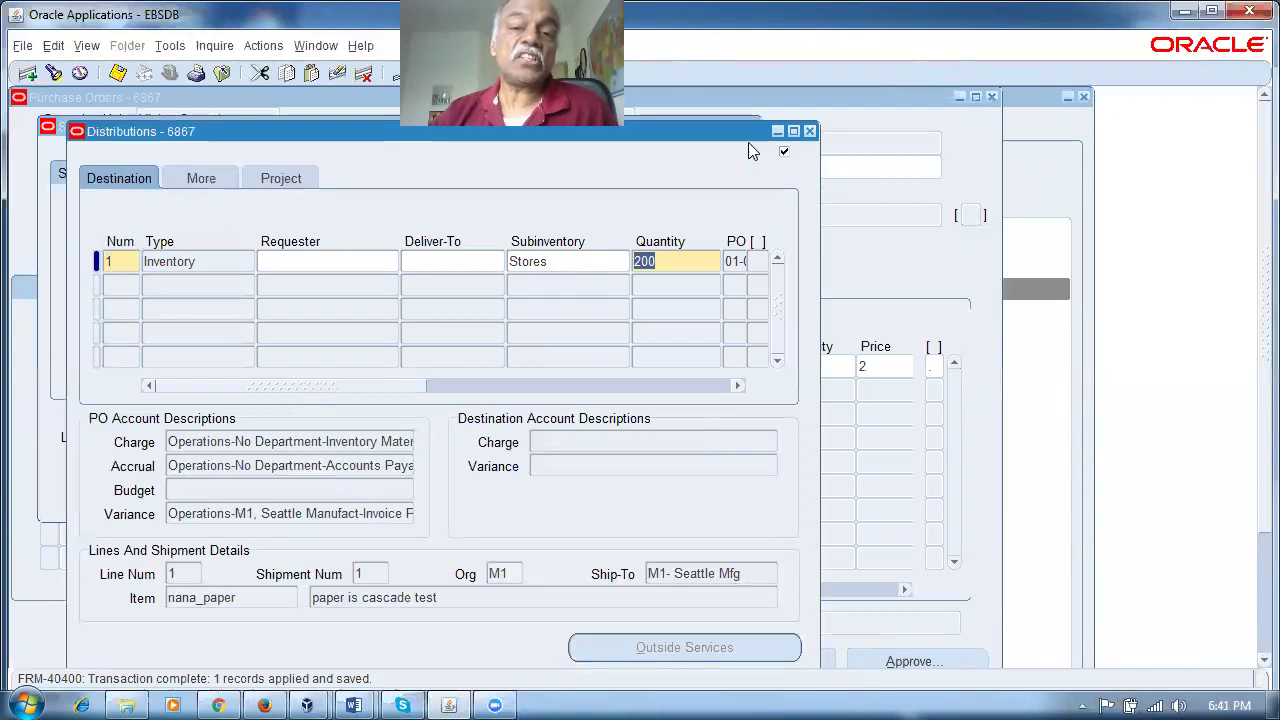
left_click(810, 131)
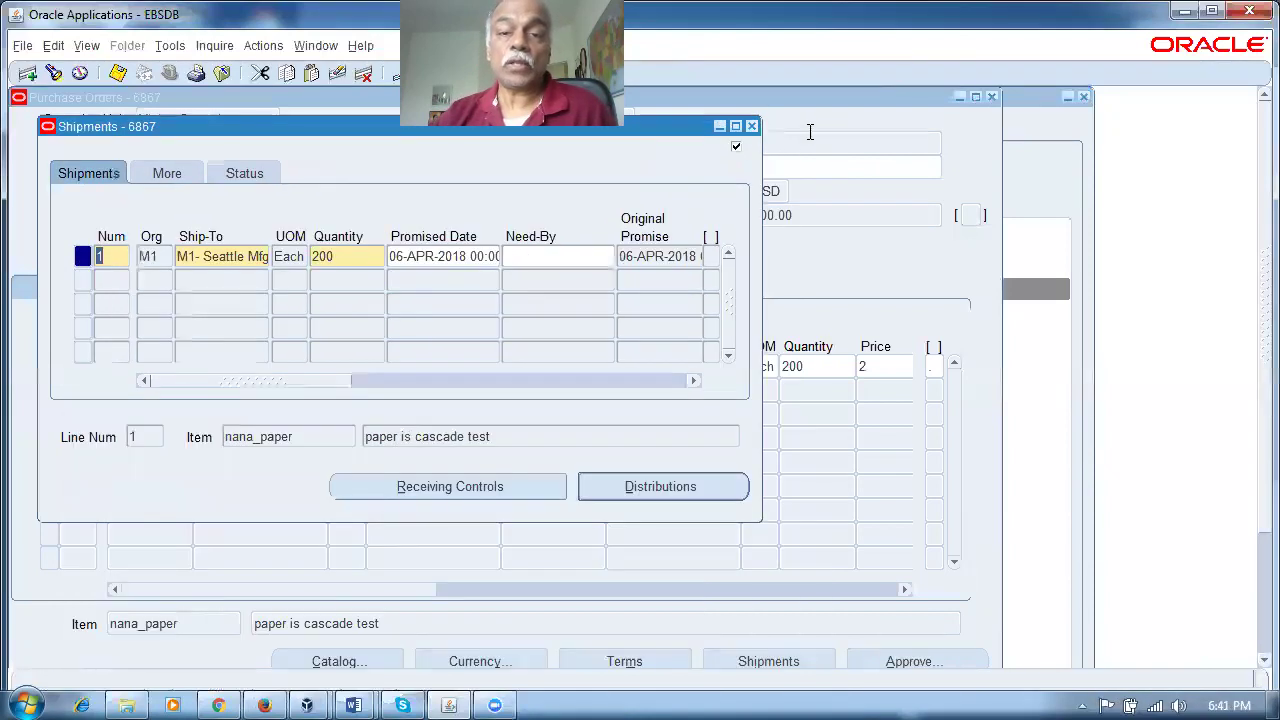
left_click(752, 127)
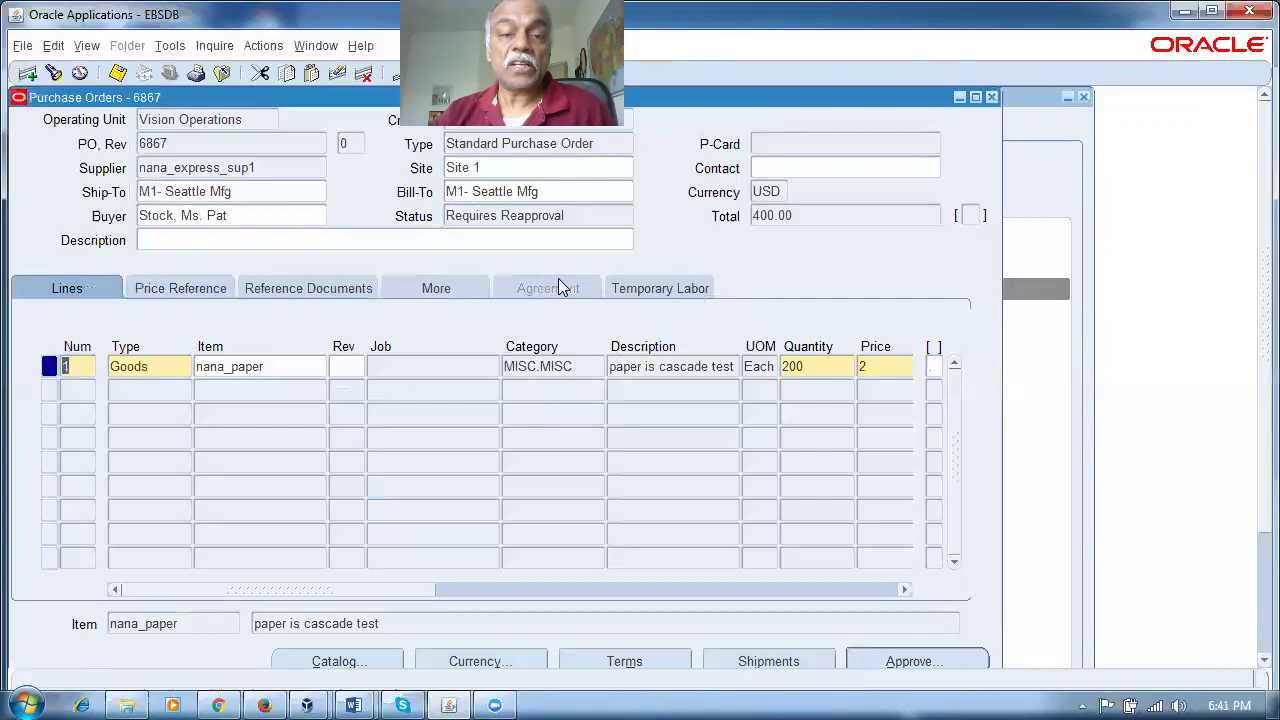
Step: Check the nana_paper purchase order's status and revision, and submit the order for approval again
left_click(594, 218)
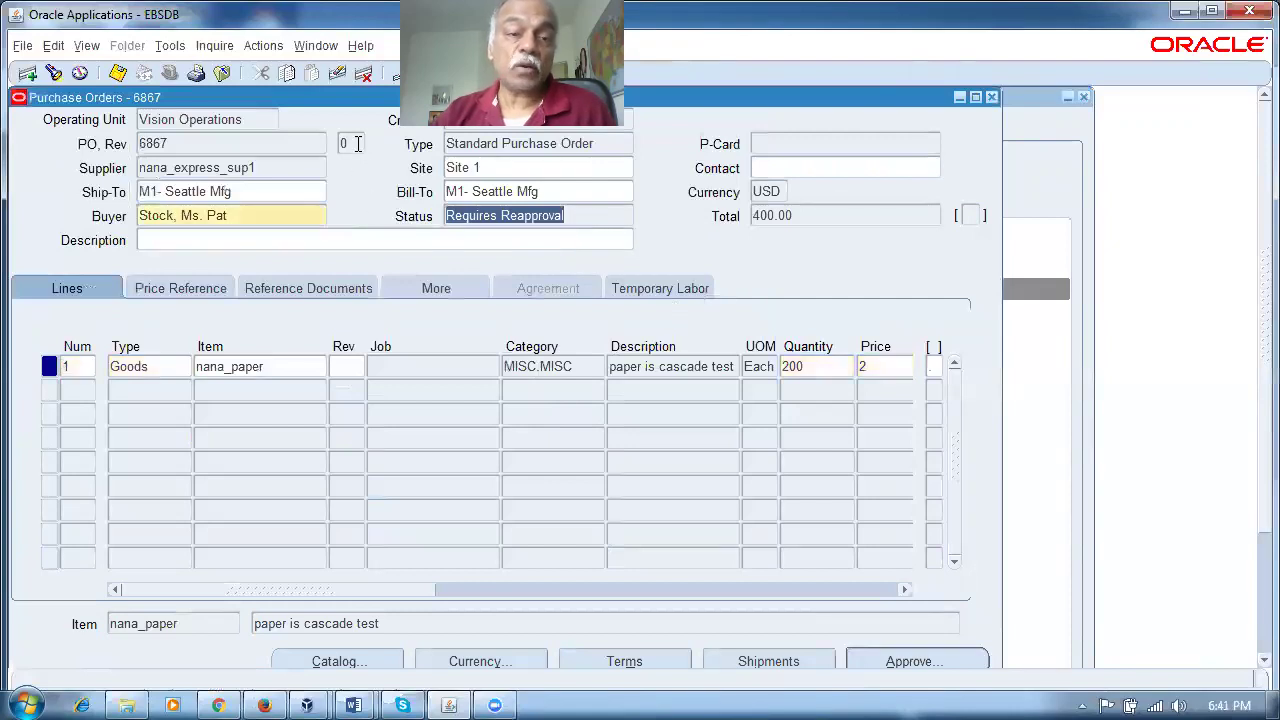
left_click(357, 144)
left_click(620, 215)
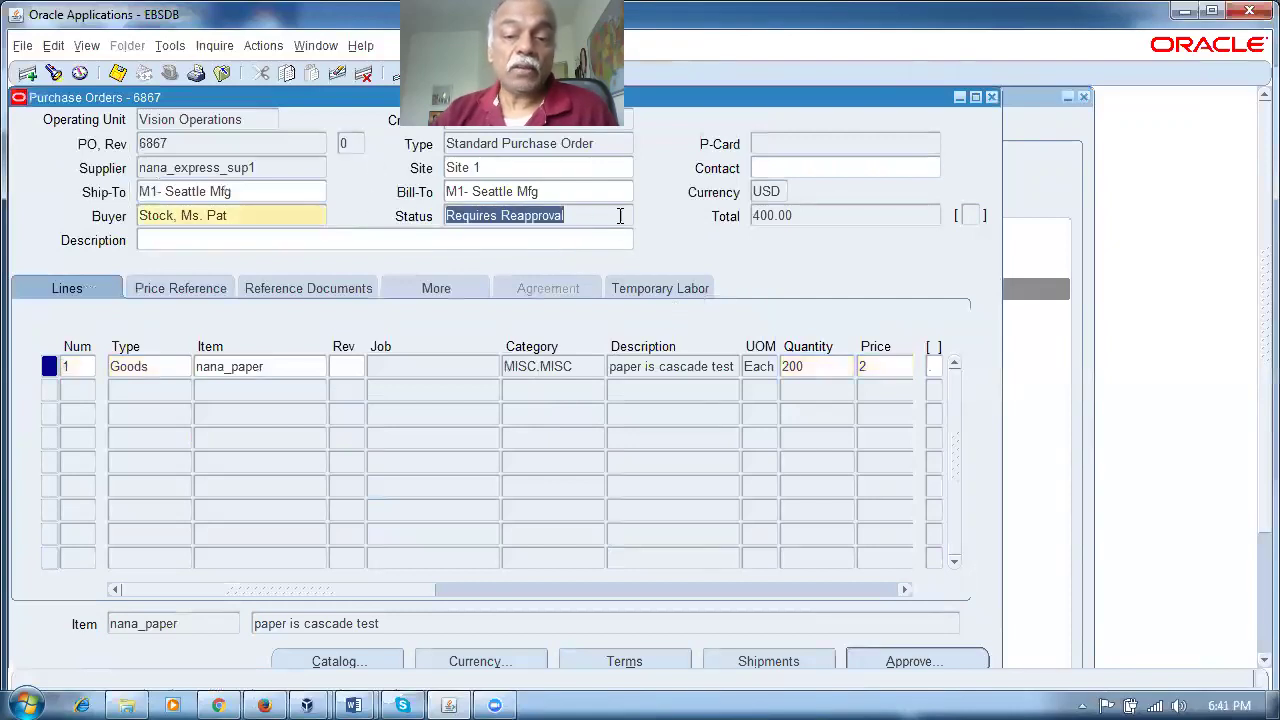
left_click(958, 661)
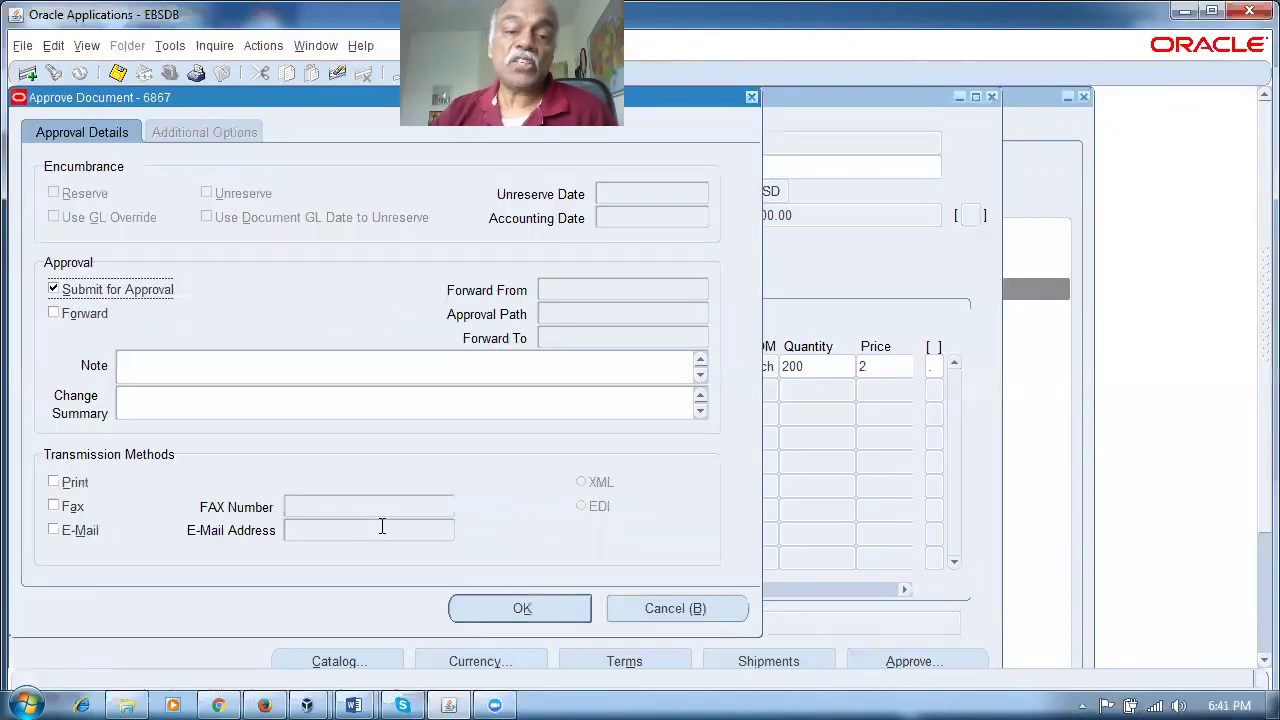
left_click(482, 608)
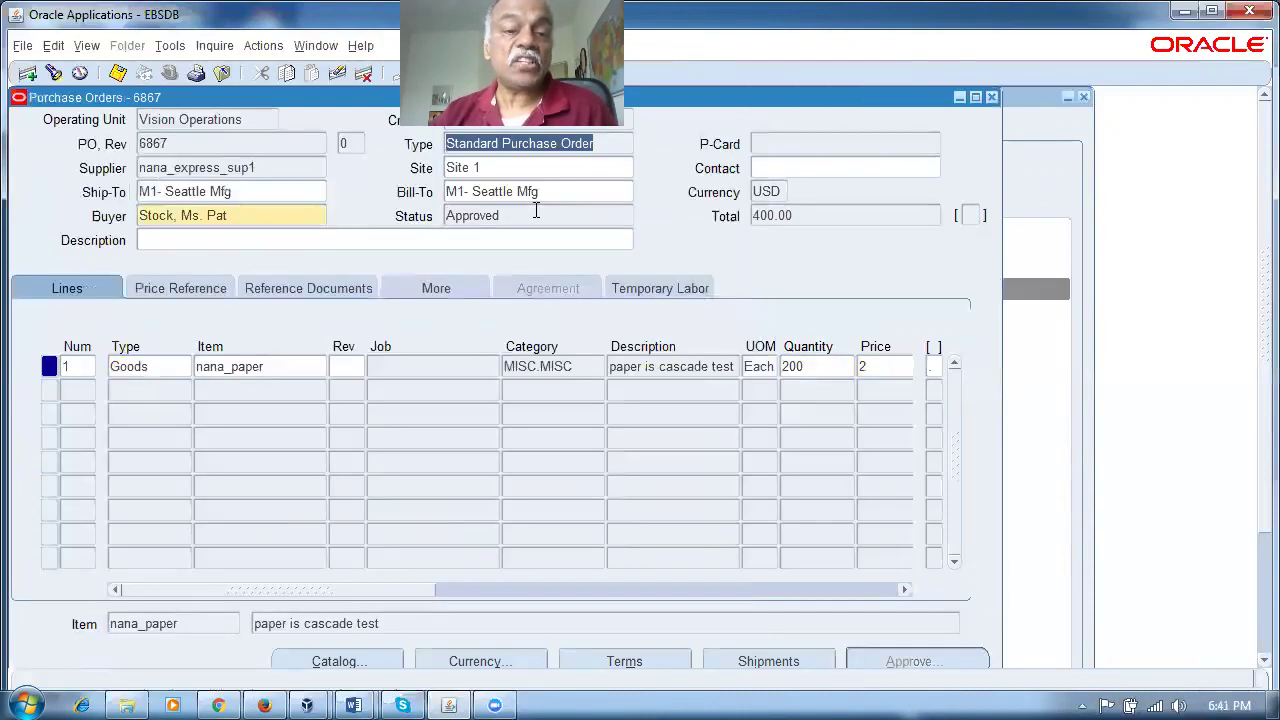
Step: Set the receipt routing in the nana_paper shipment's receiving controls to Inspection Required, and save
left_click(549, 220)
left_click(350, 137)
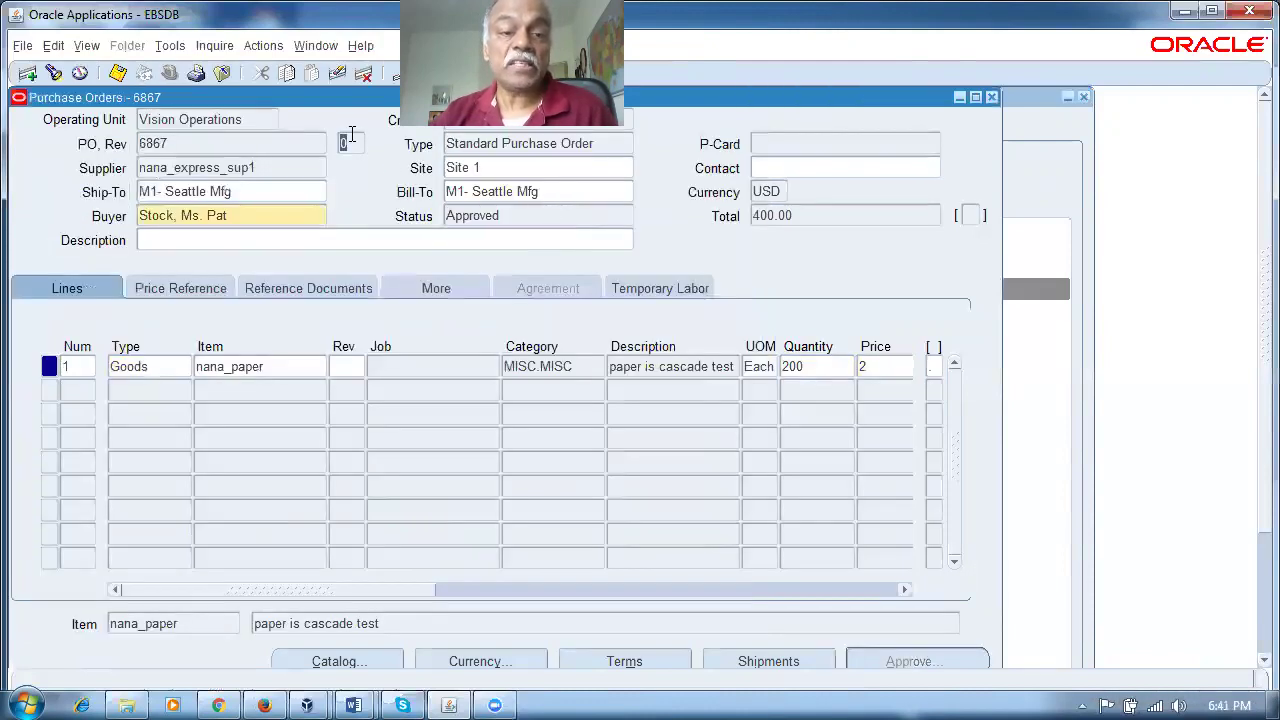
left_click(808, 662)
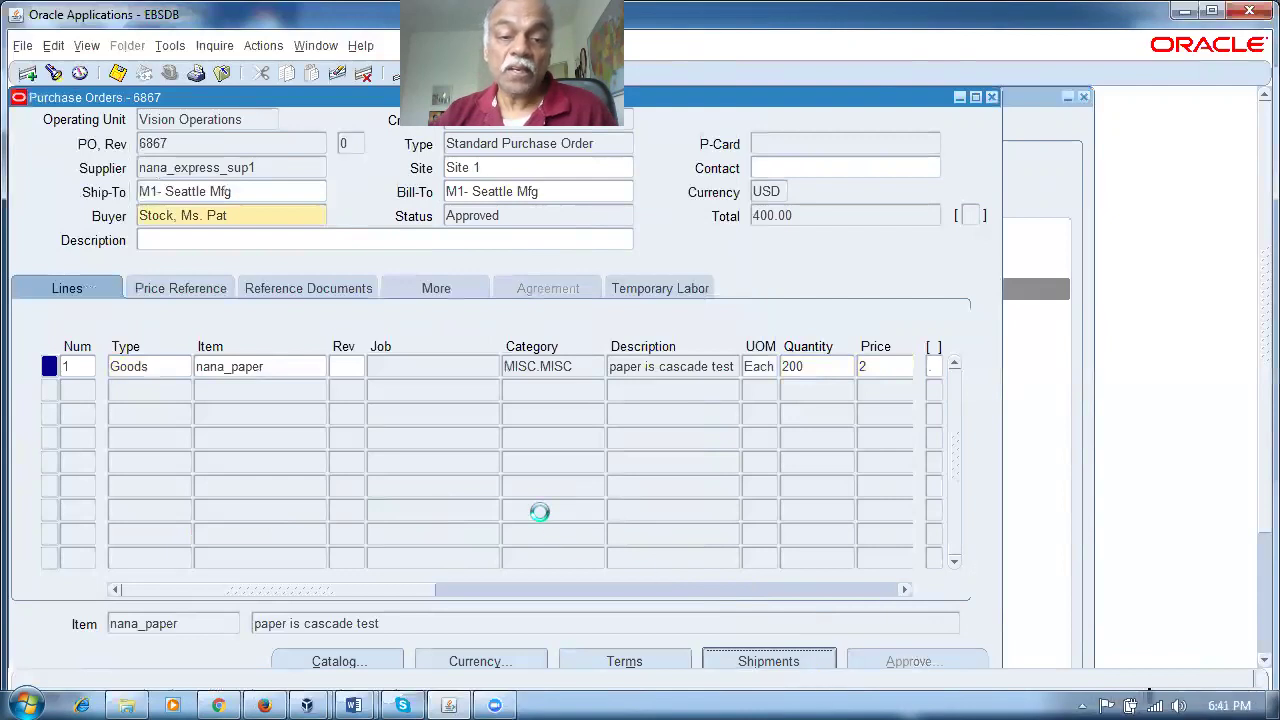
left_click(434, 486)
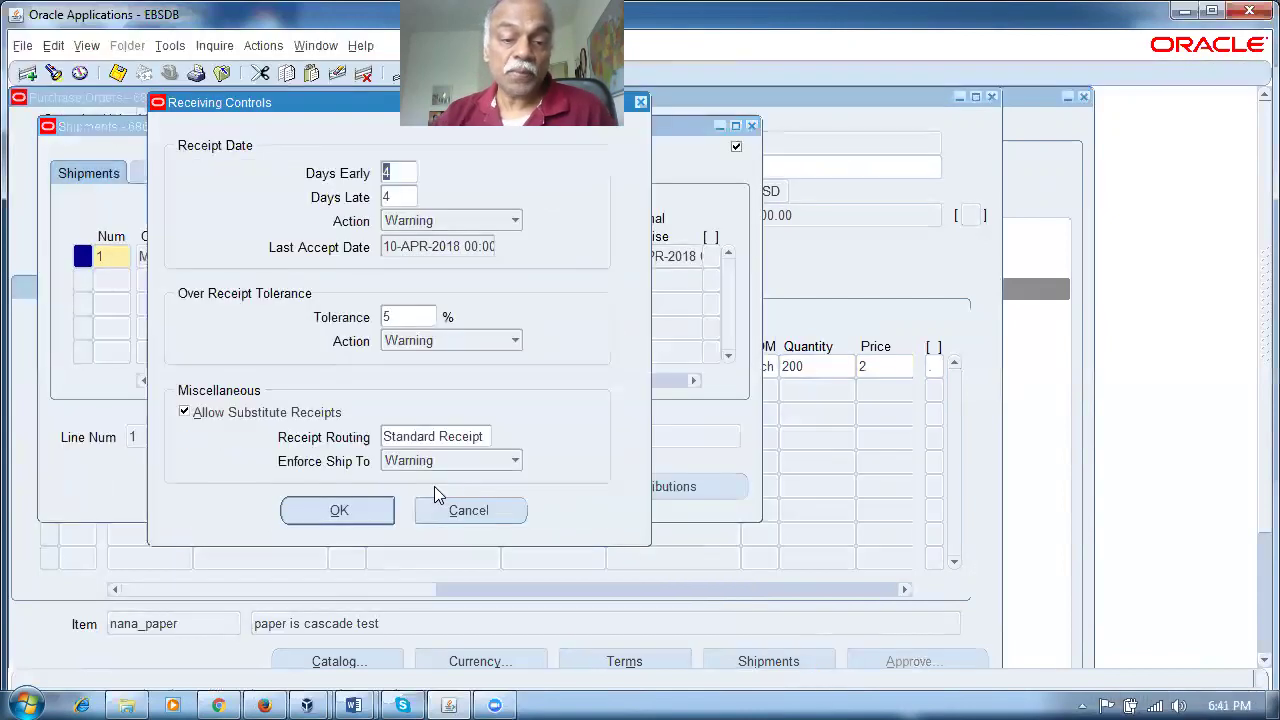
left_click(462, 441)
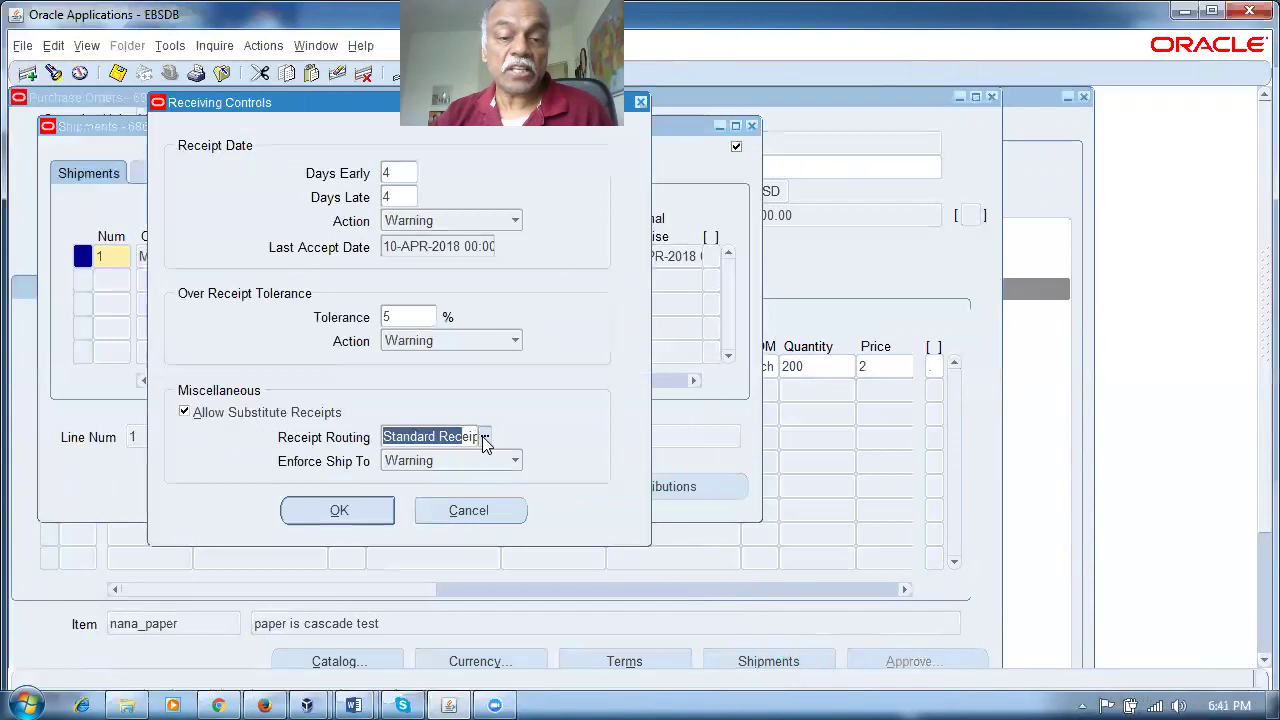
left_click(484, 437)
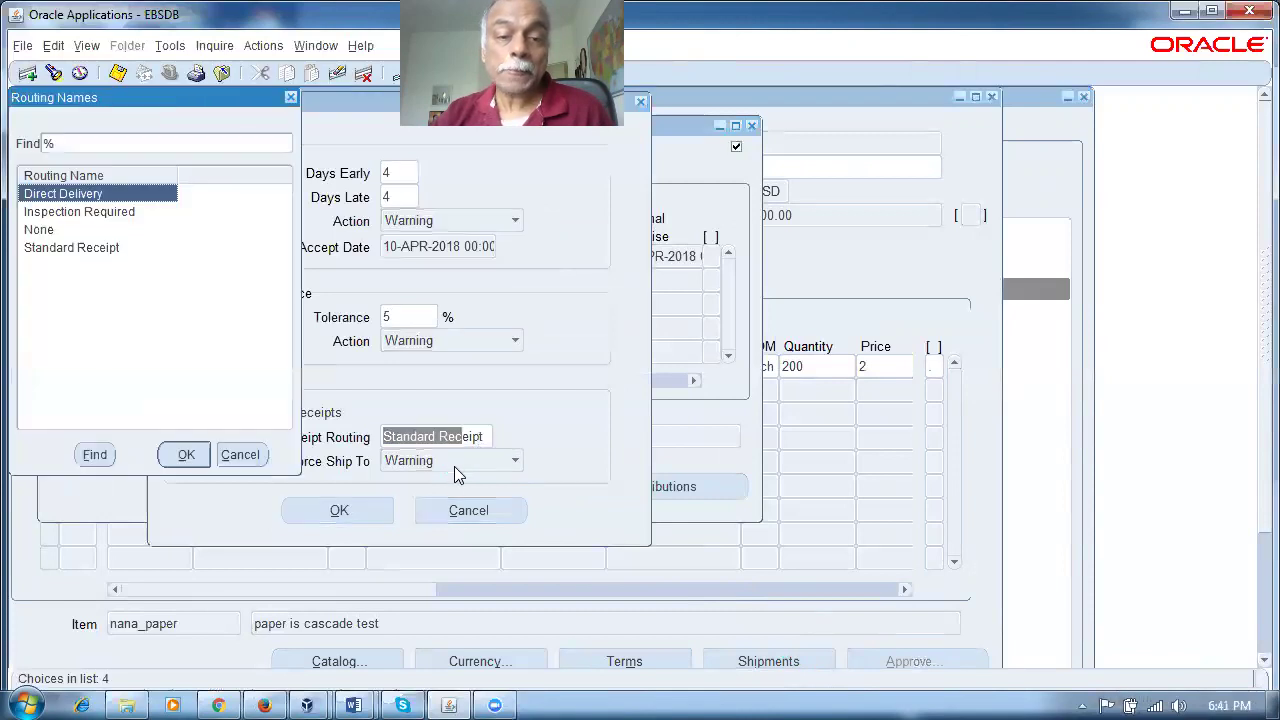
left_click(112, 213)
left_click(188, 455)
left_click(316, 512)
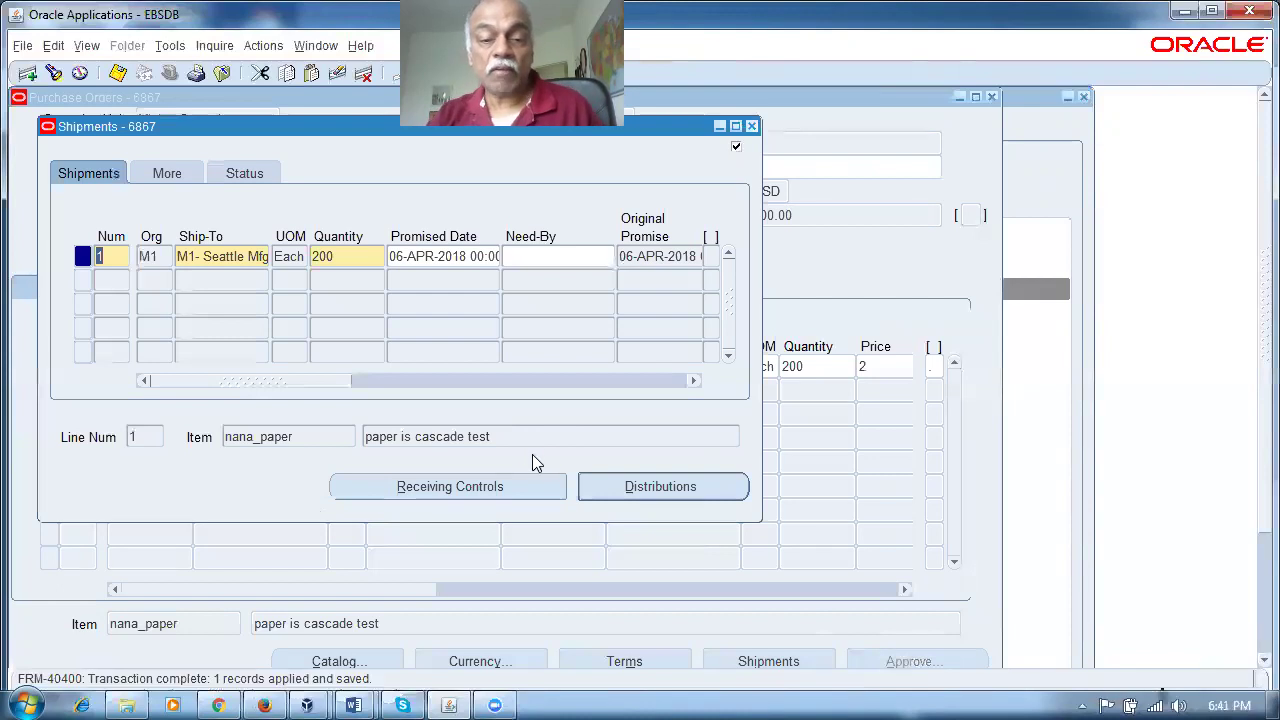
left_click(751, 127)
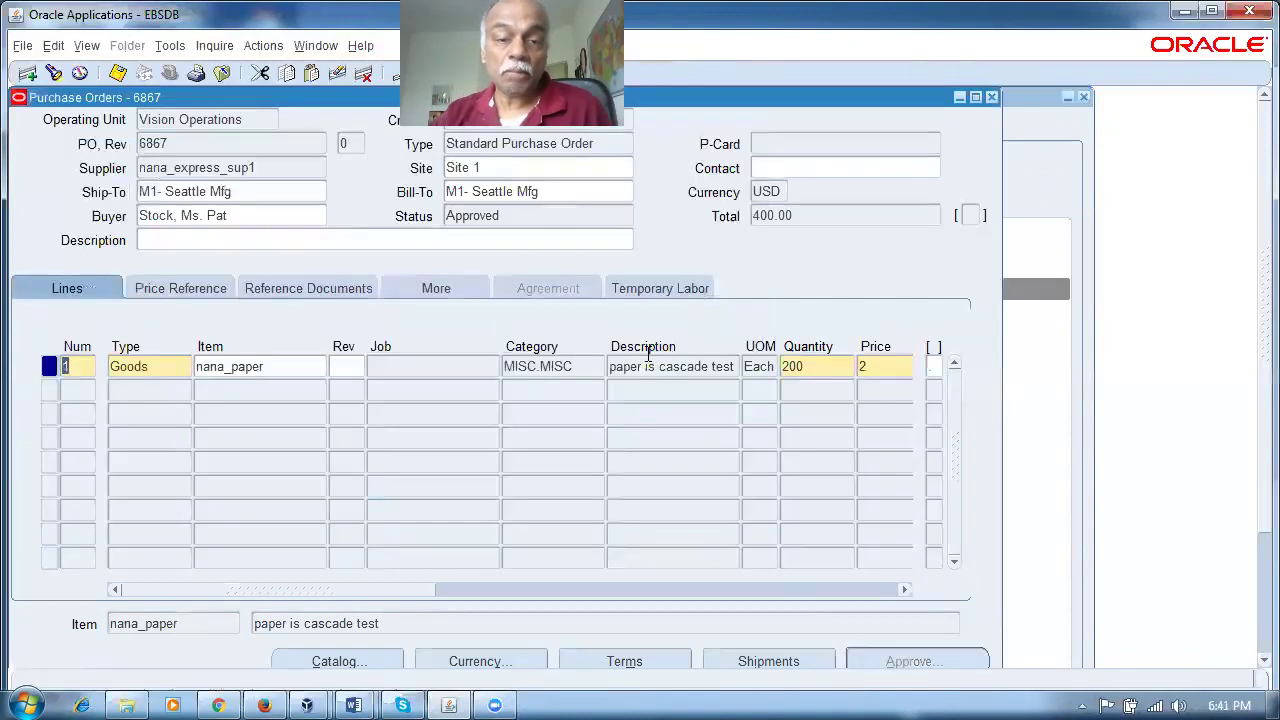
Step: Check the purchase order's approval status and revision number in the header
left_click(530, 213)
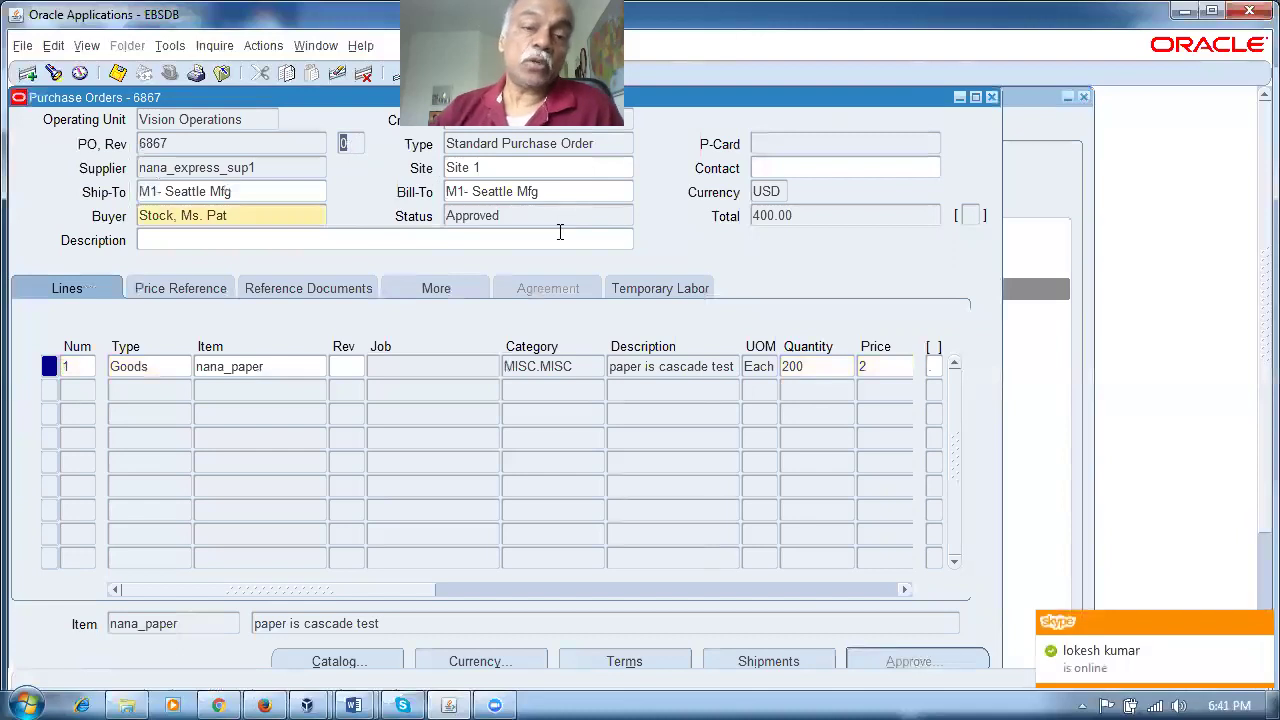
left_click_drag(545, 218, 441, 198)
double_click(348, 143)
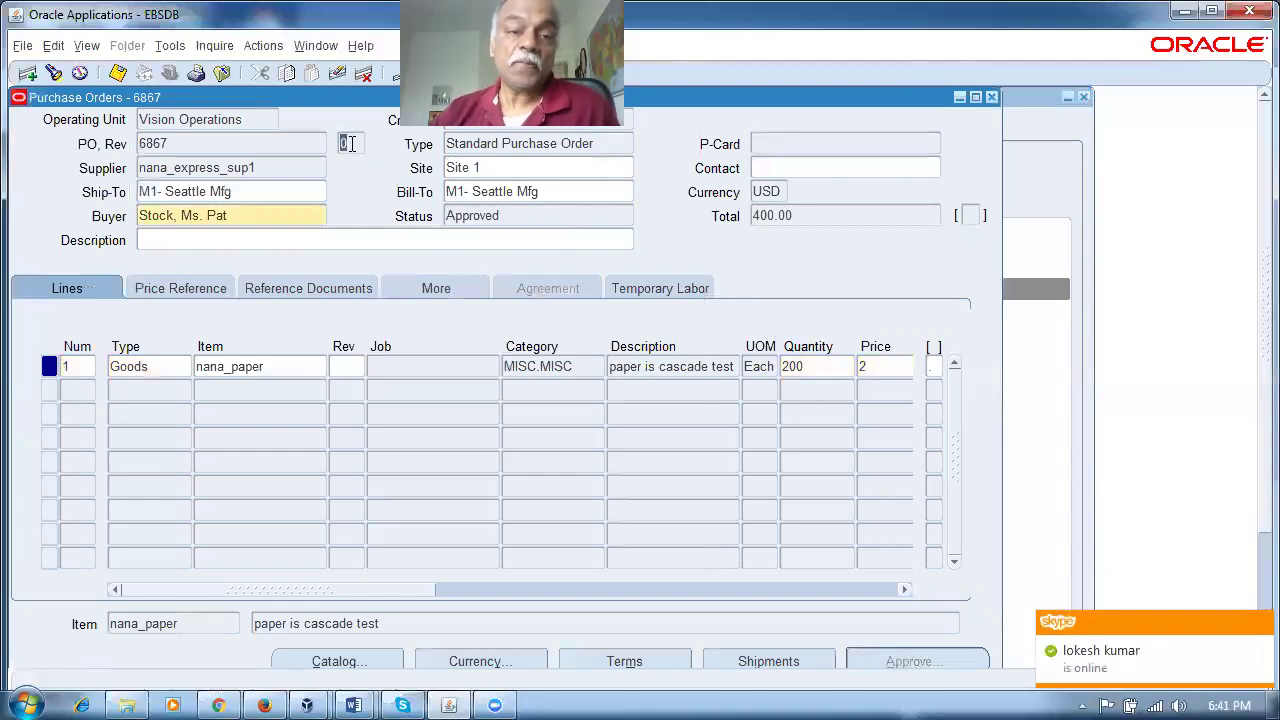
double_click(553, 218)
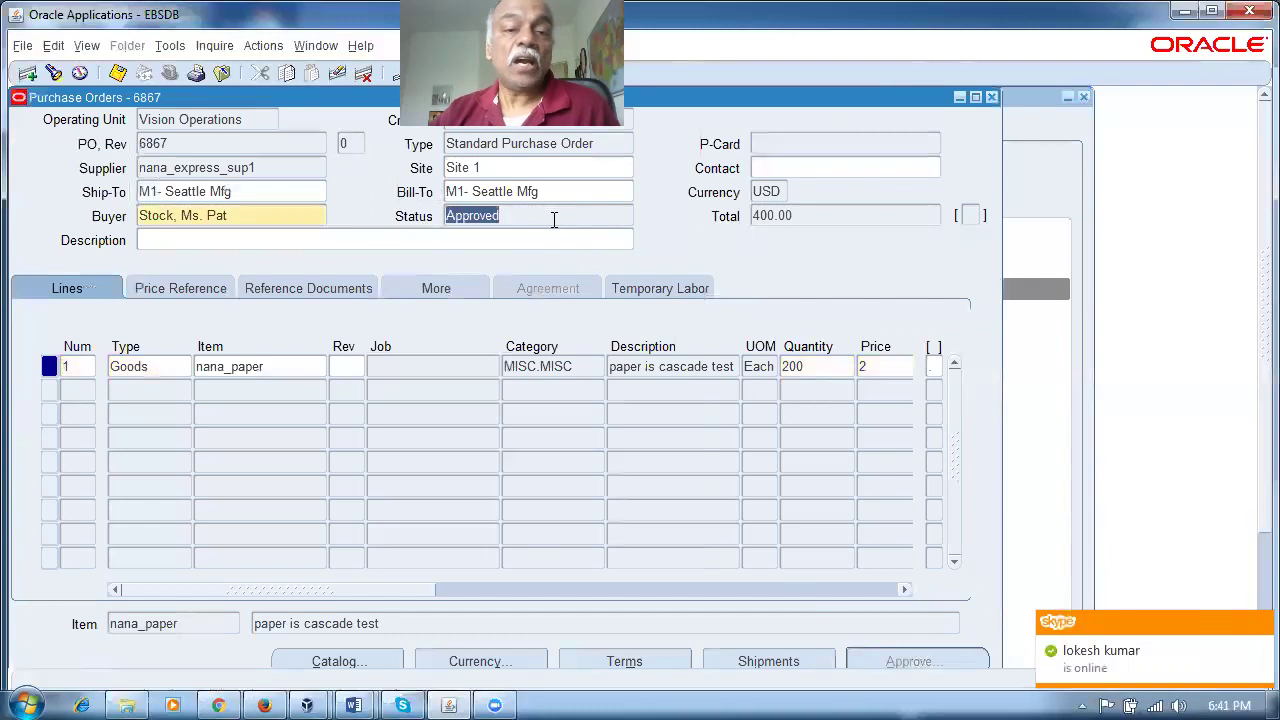
double_click(355, 145)
Step: Set the nana_paper shipment's receipt routing back to Standard Receipt, save, and return to the purchase order header
left_click(768, 661)
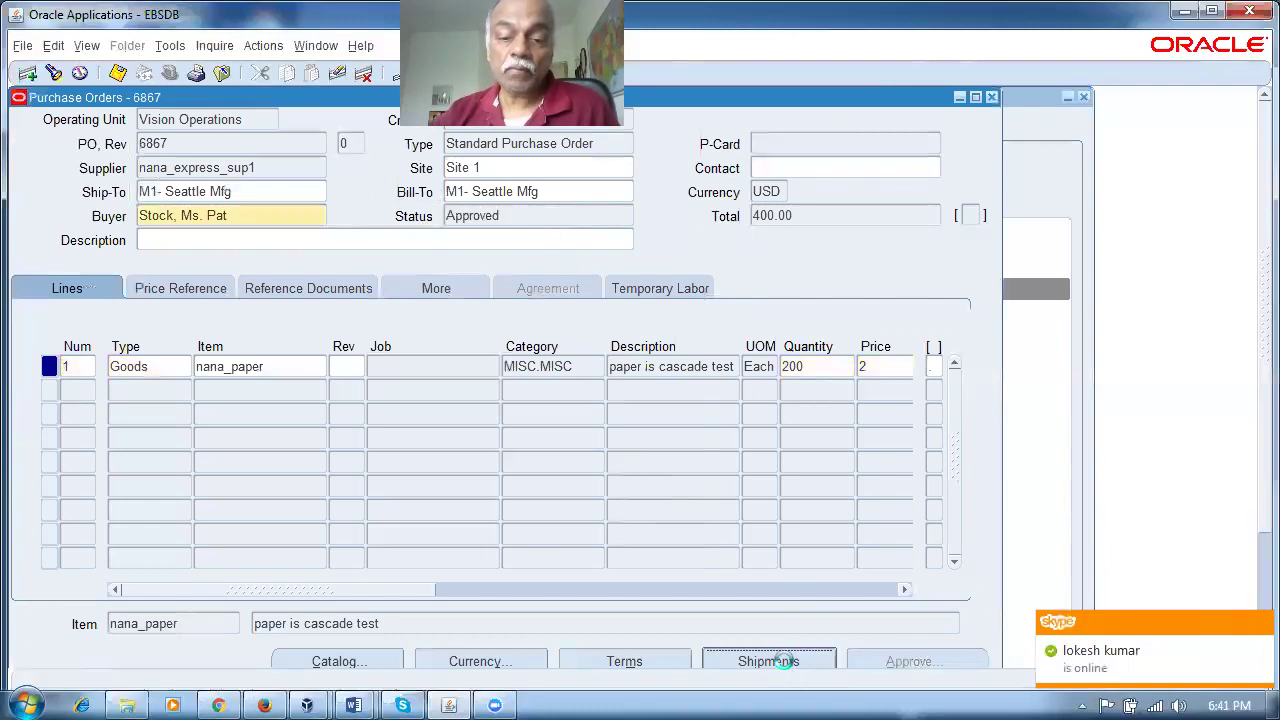
left_click(406, 484)
left_click(463, 441)
type("Sta")
key("Tab")
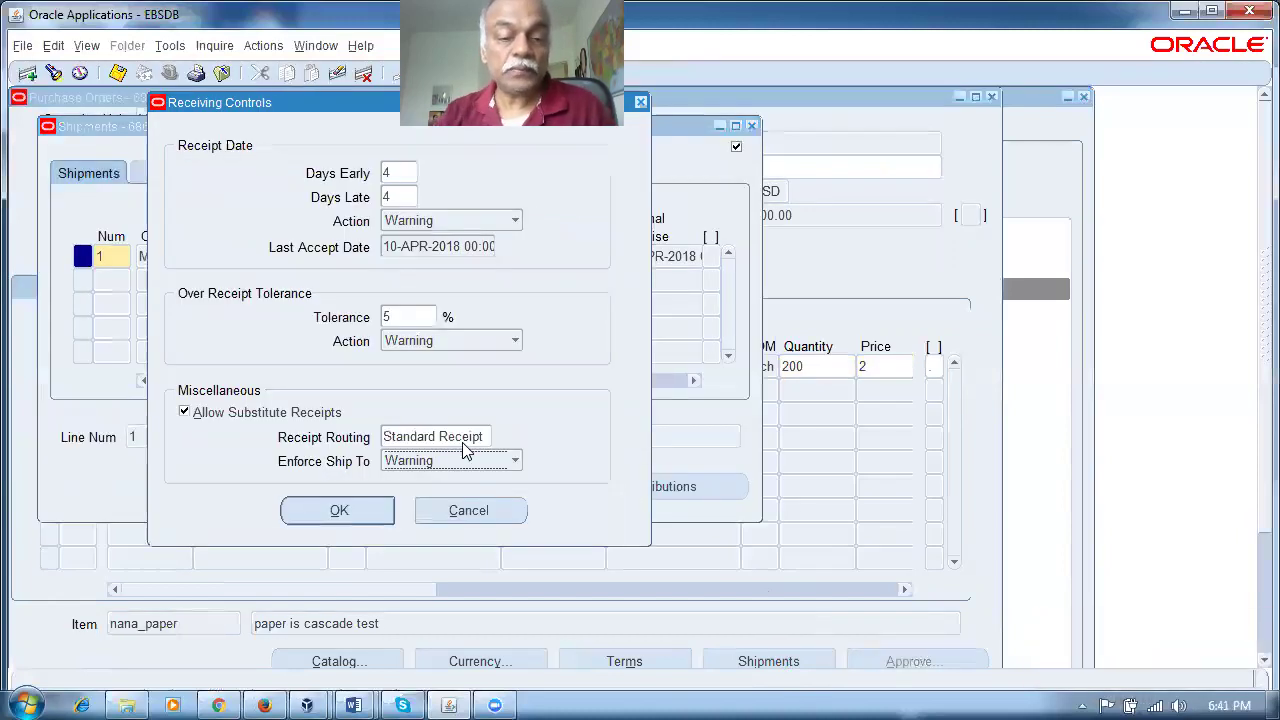
left_click(339, 511)
key("ctrl+s")
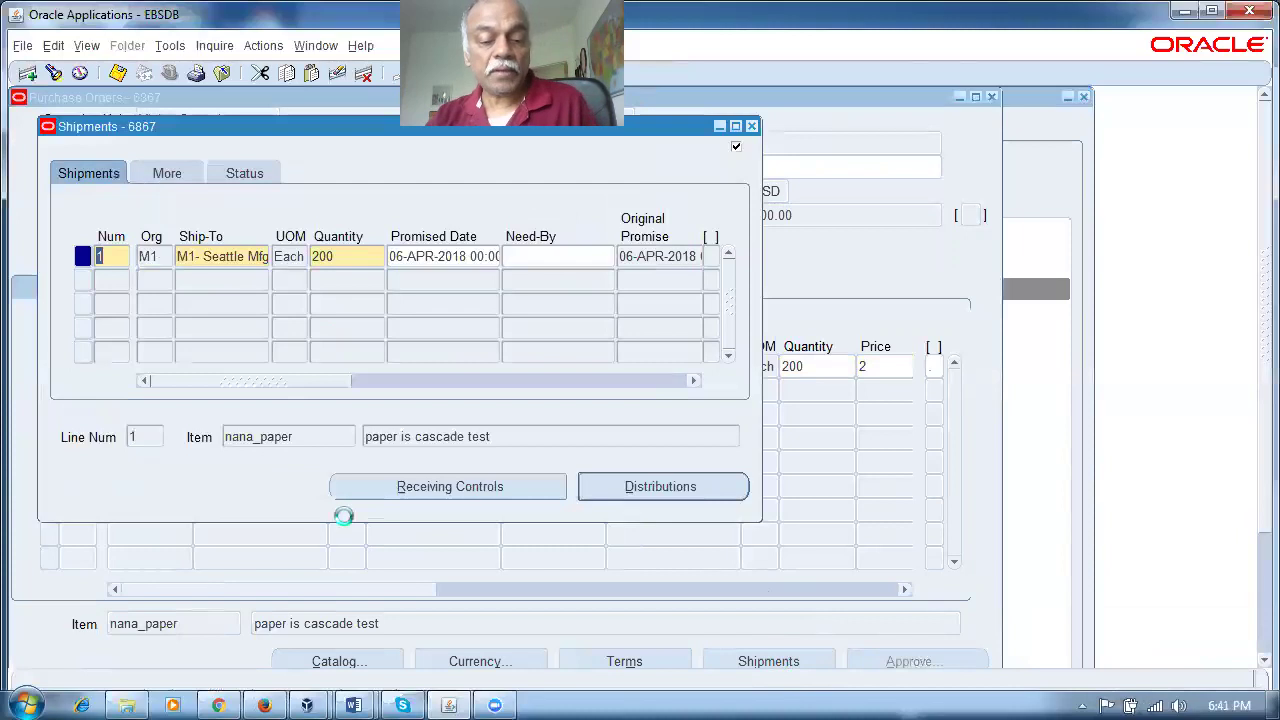
left_click(752, 126)
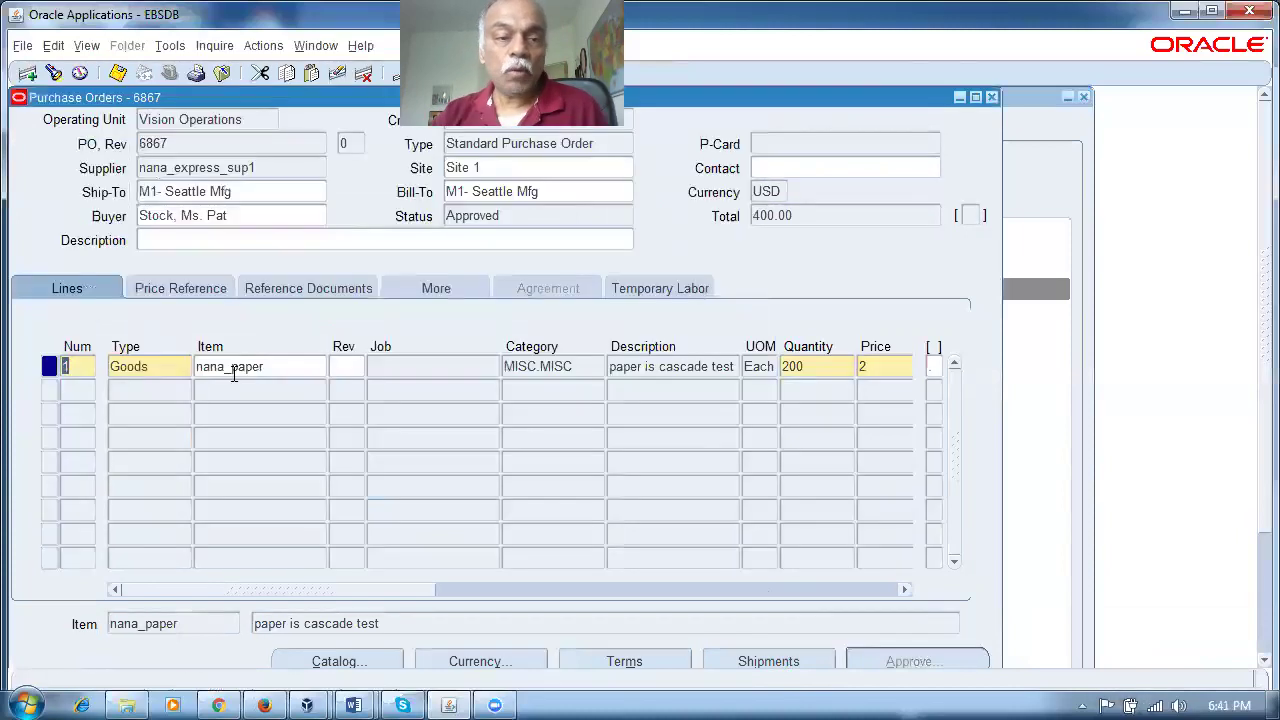
Step: Review the destination subinventory in the nana_paper shipment's distributions and close the purchase order
left_click(188, 145)
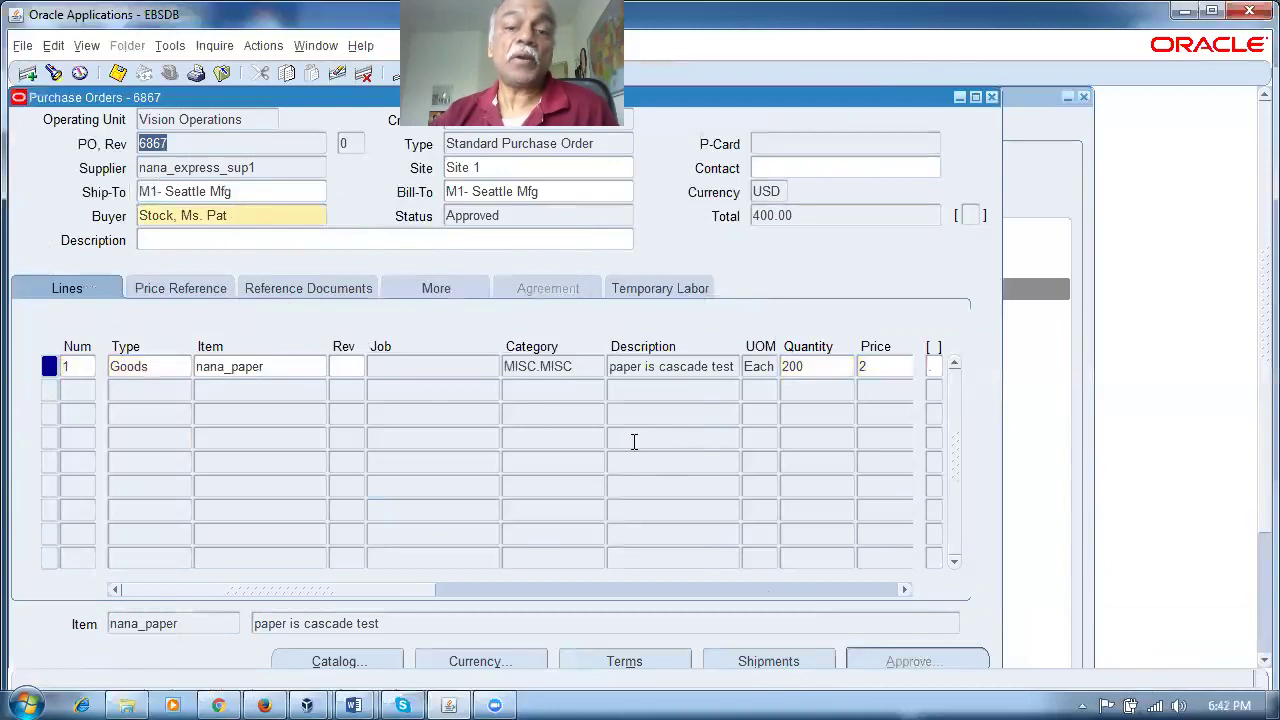
left_click(786, 652)
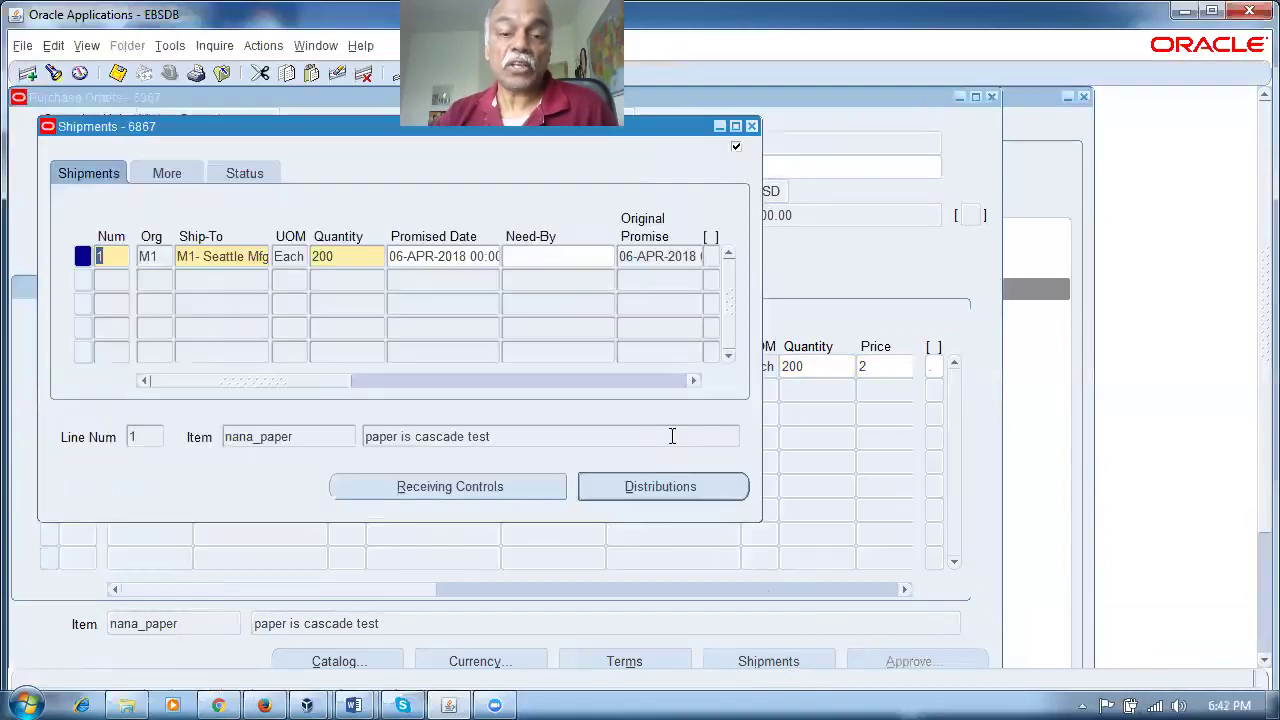
left_click(662, 492)
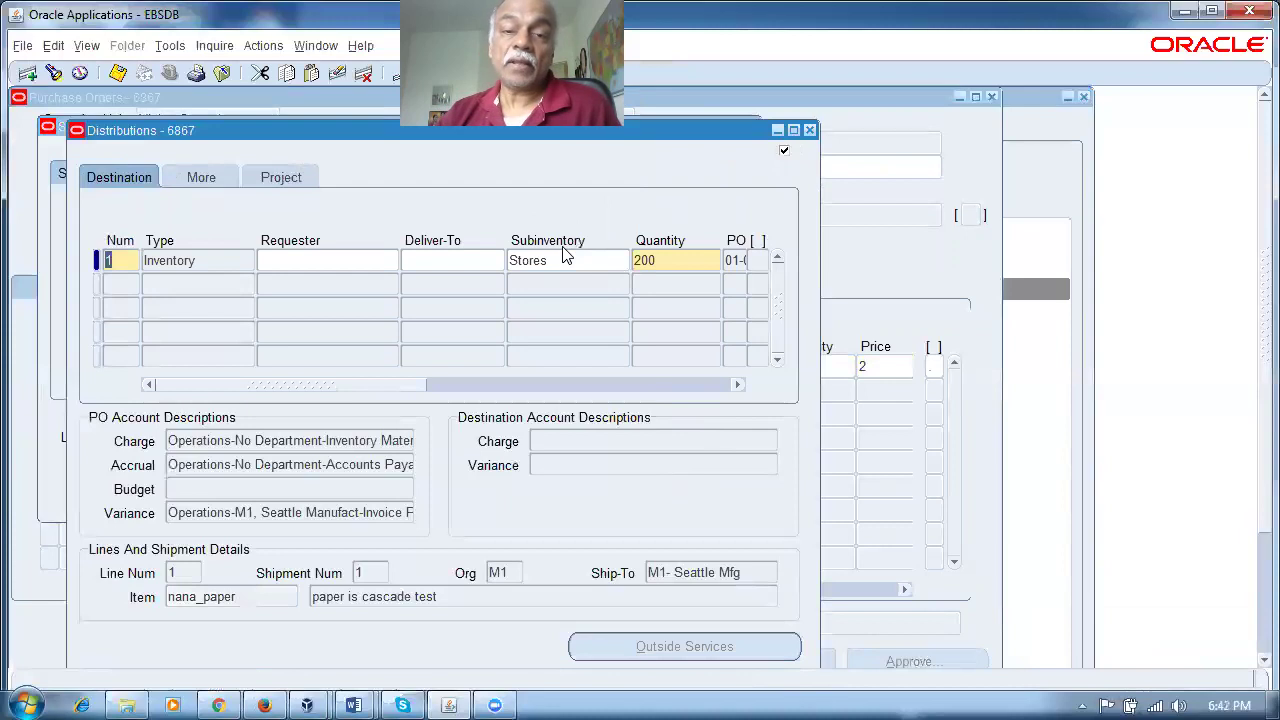
left_click(810, 130)
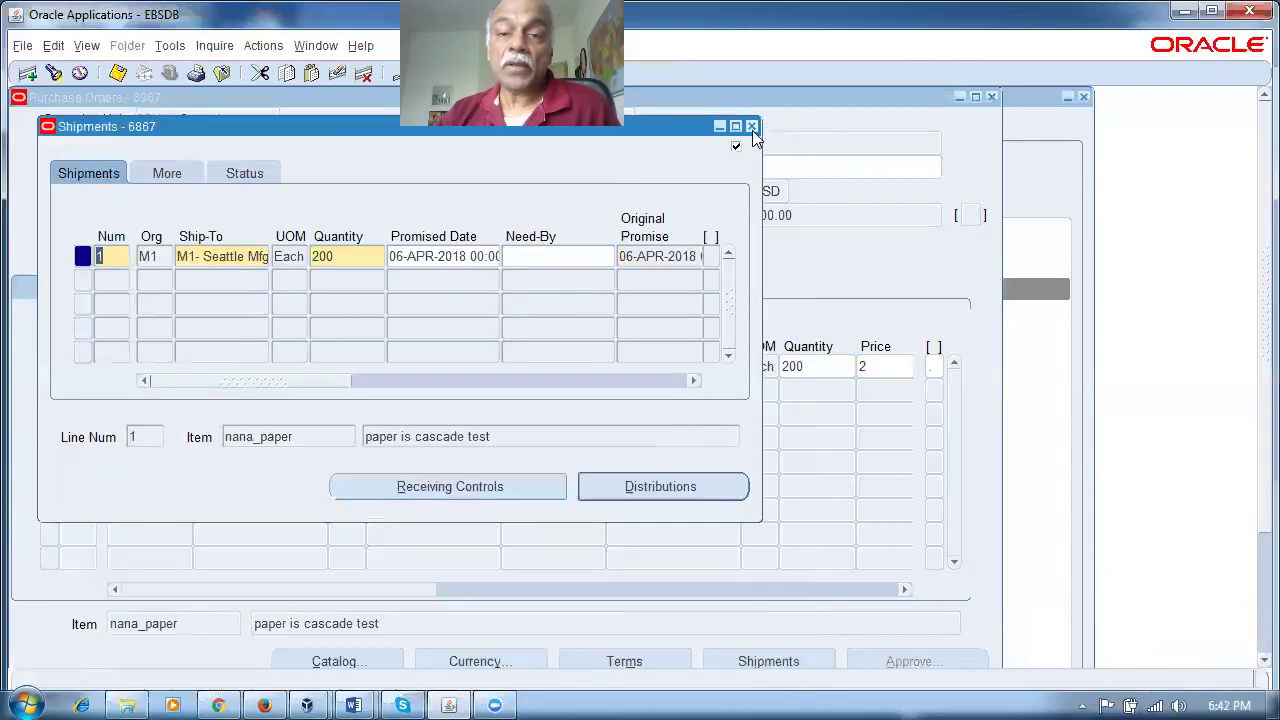
left_click(756, 124)
left_click(993, 97)
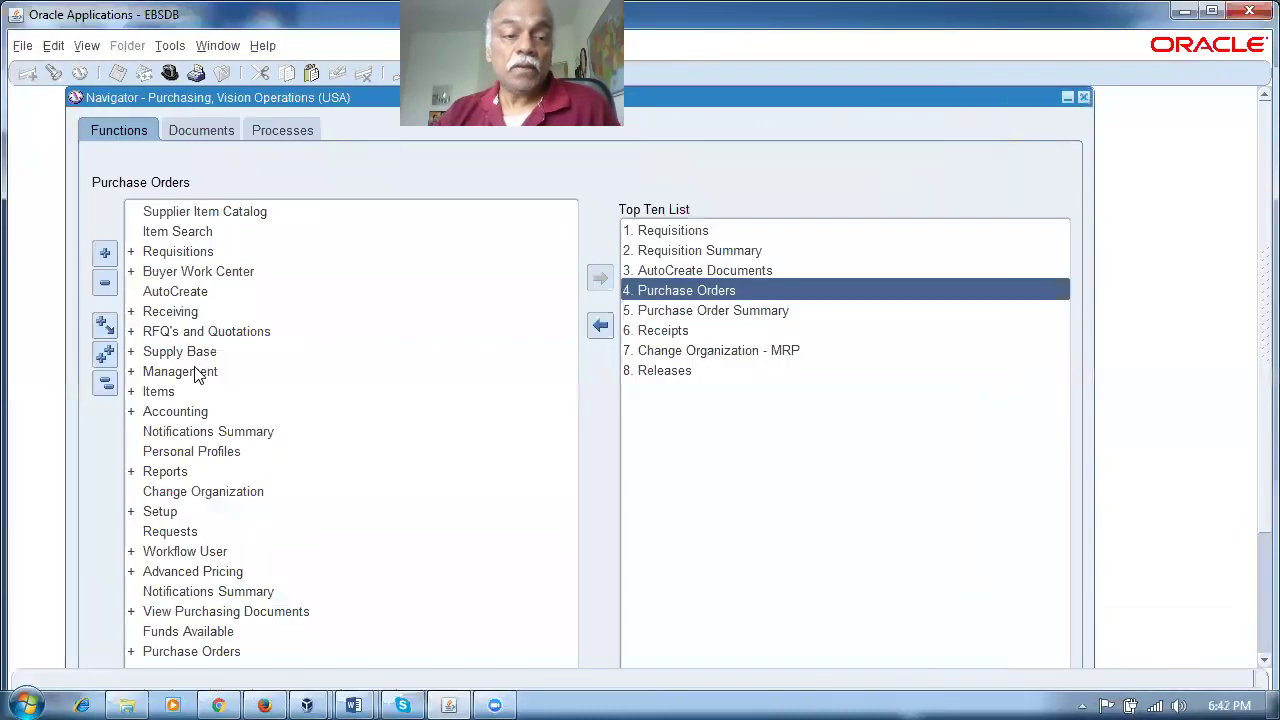
Step: Find the receiving transactions for supplier nana_express_sup1
double_click(185, 316)
double_click(248, 372)
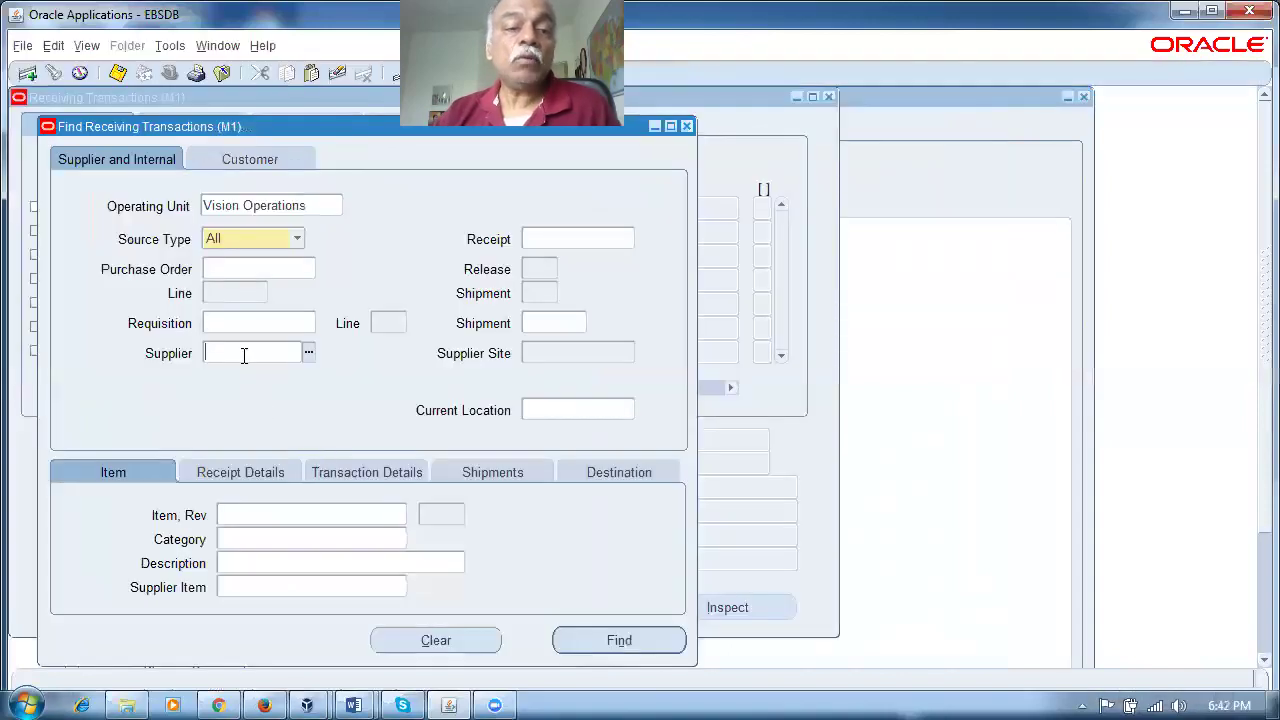
left_click(241, 360)
type("nana%exp")
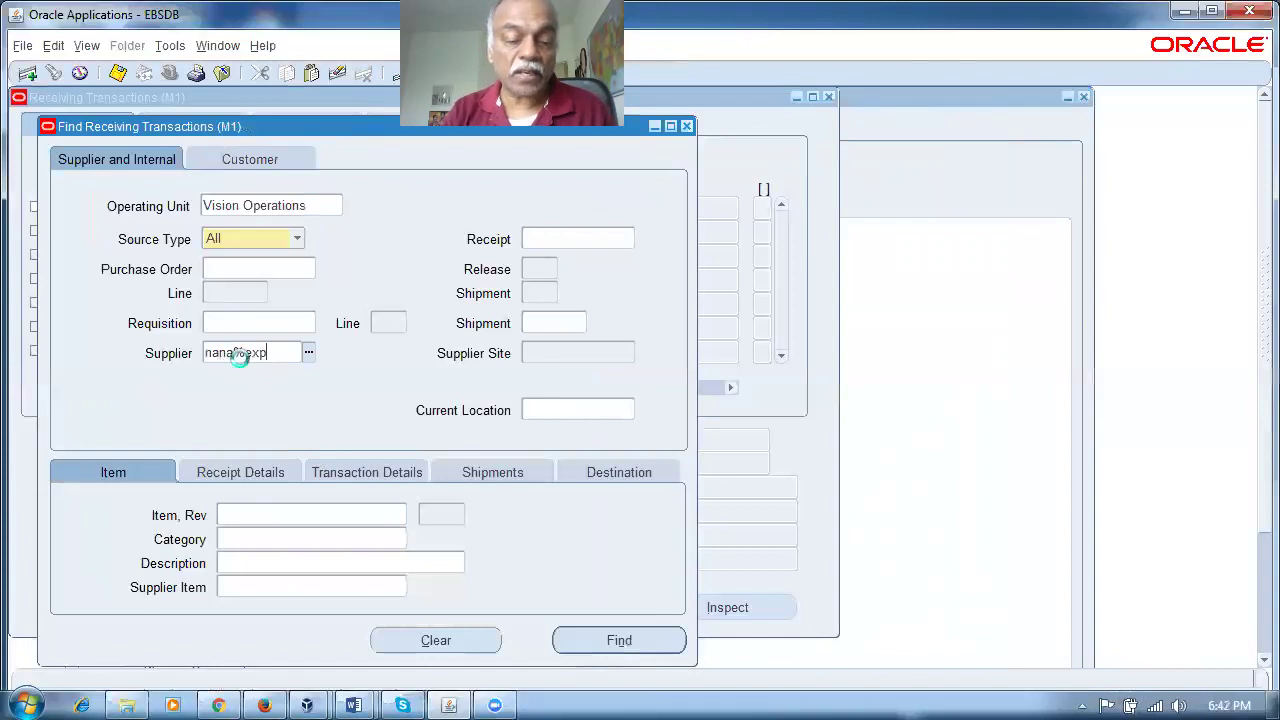
key("Tab")
left_click(608, 646)
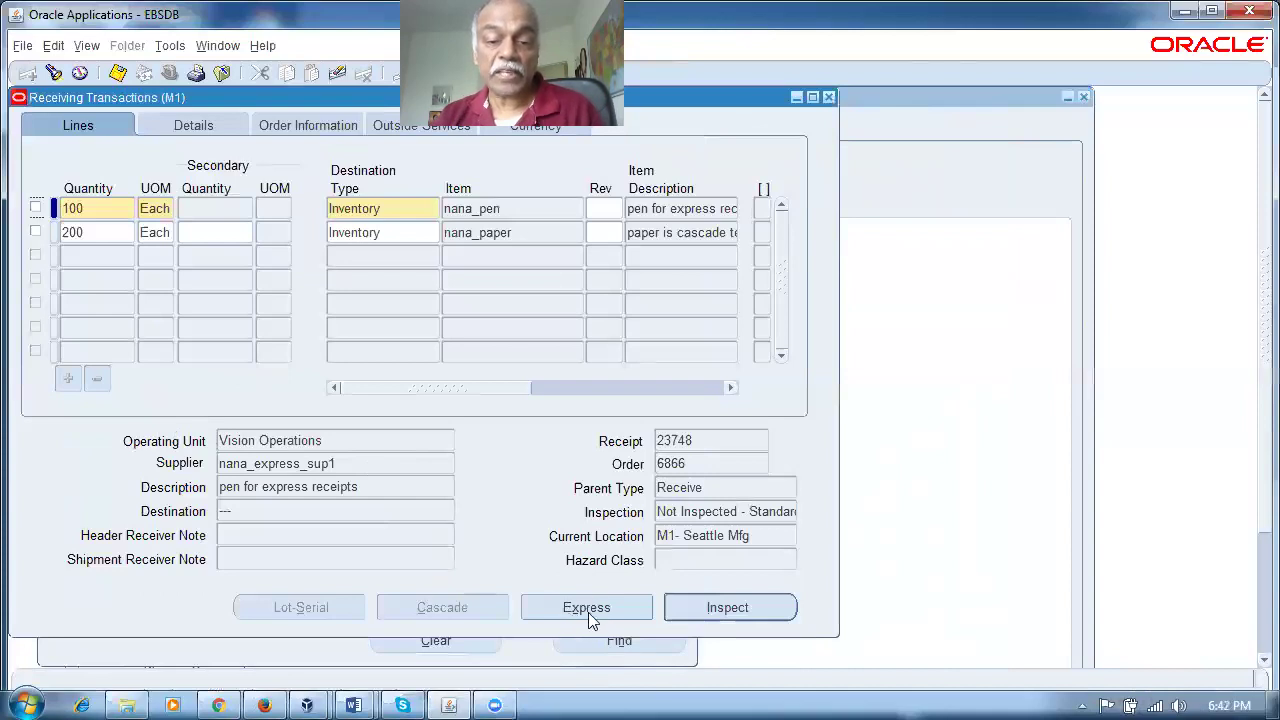
Step: Process both receiving lines as an express delivery after checking their subinventories, save, and close the receiving transactions
left_click(585, 612)
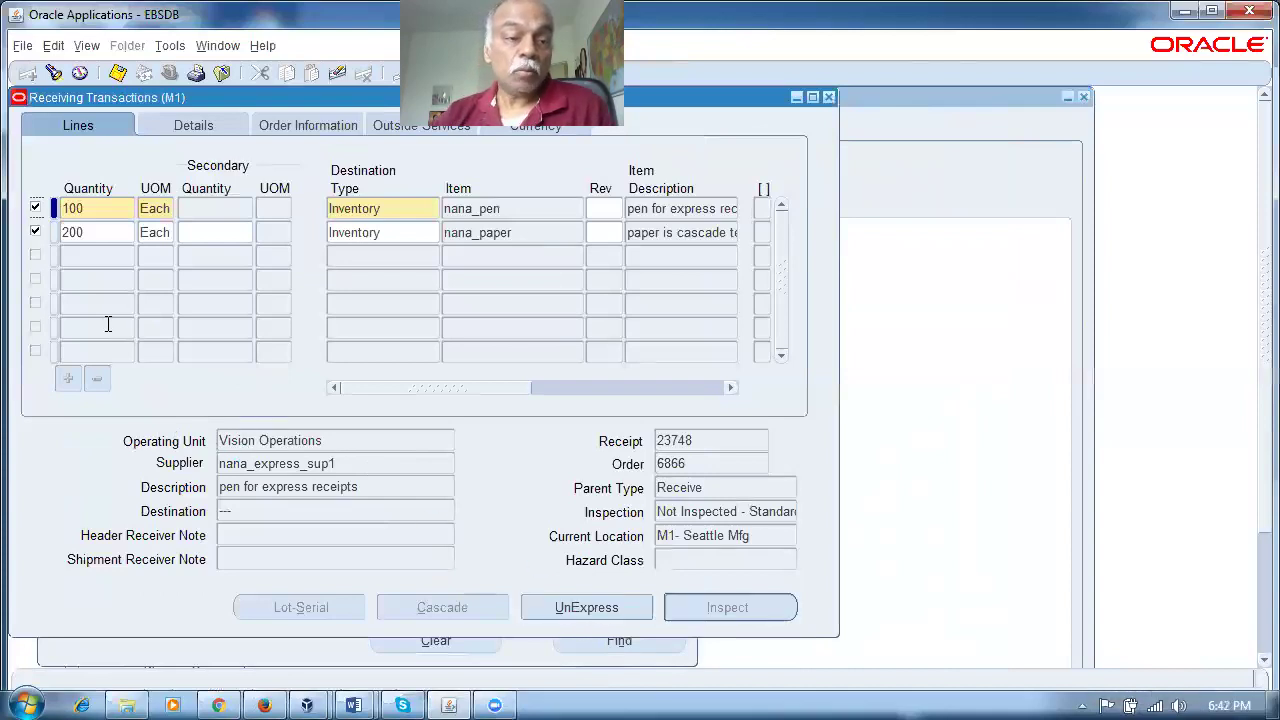
left_click_drag(366, 390, 538, 392)
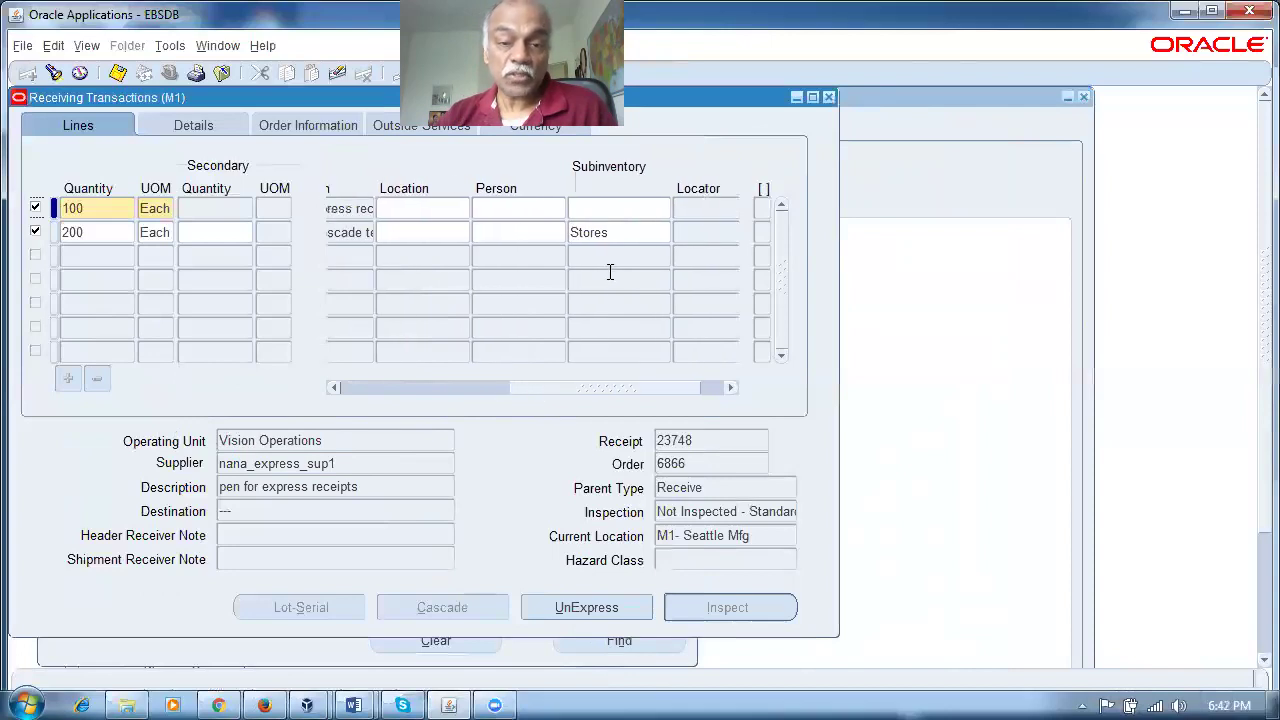
left_click(628, 233)
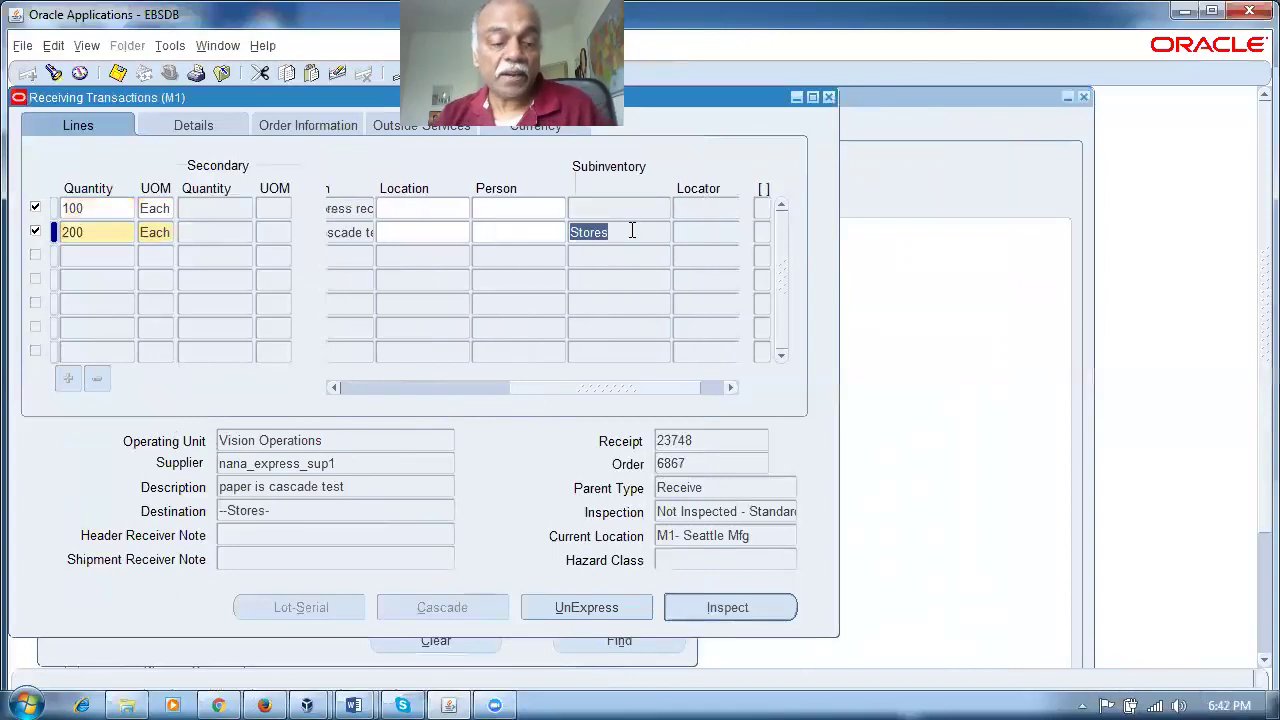
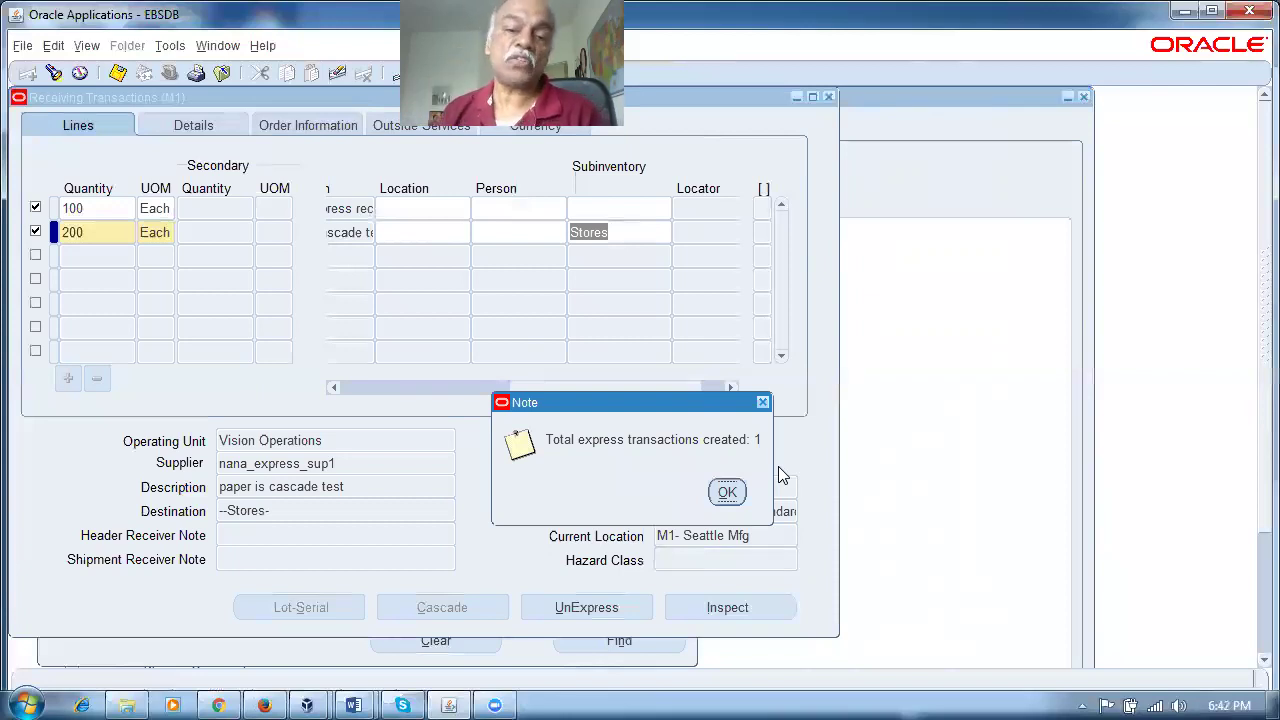
left_click(727, 492)
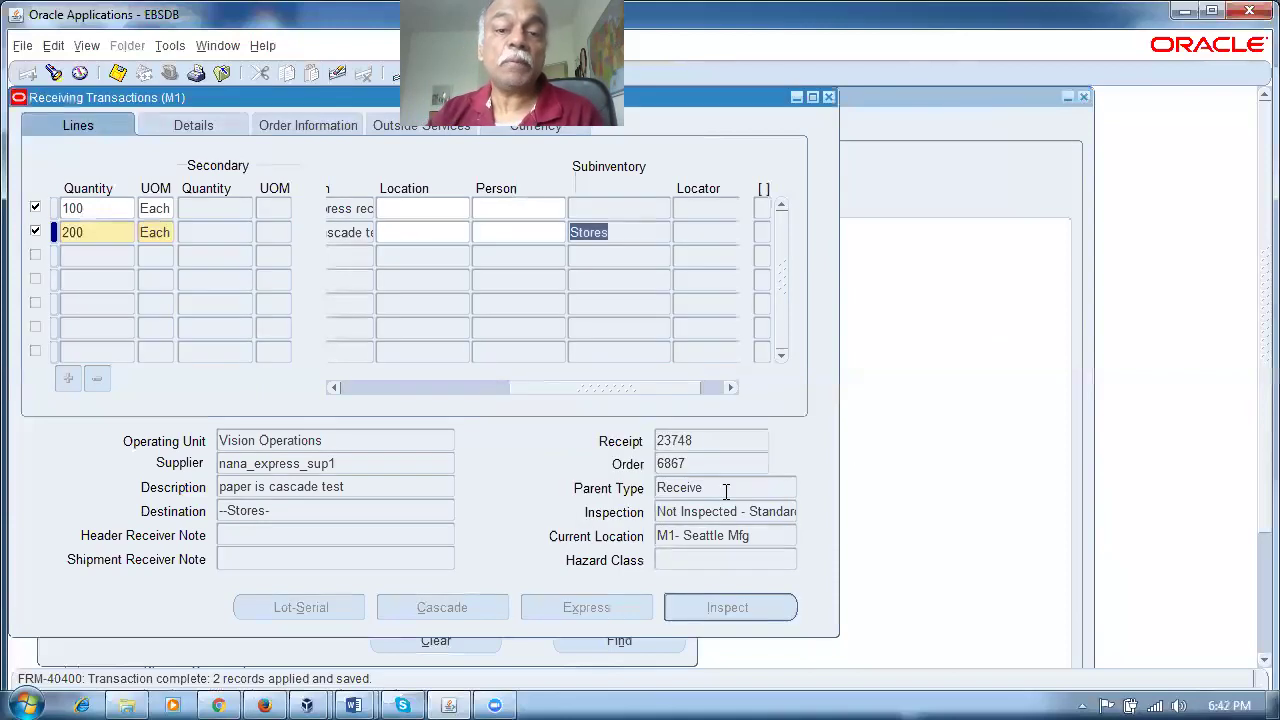
left_click(830, 97)
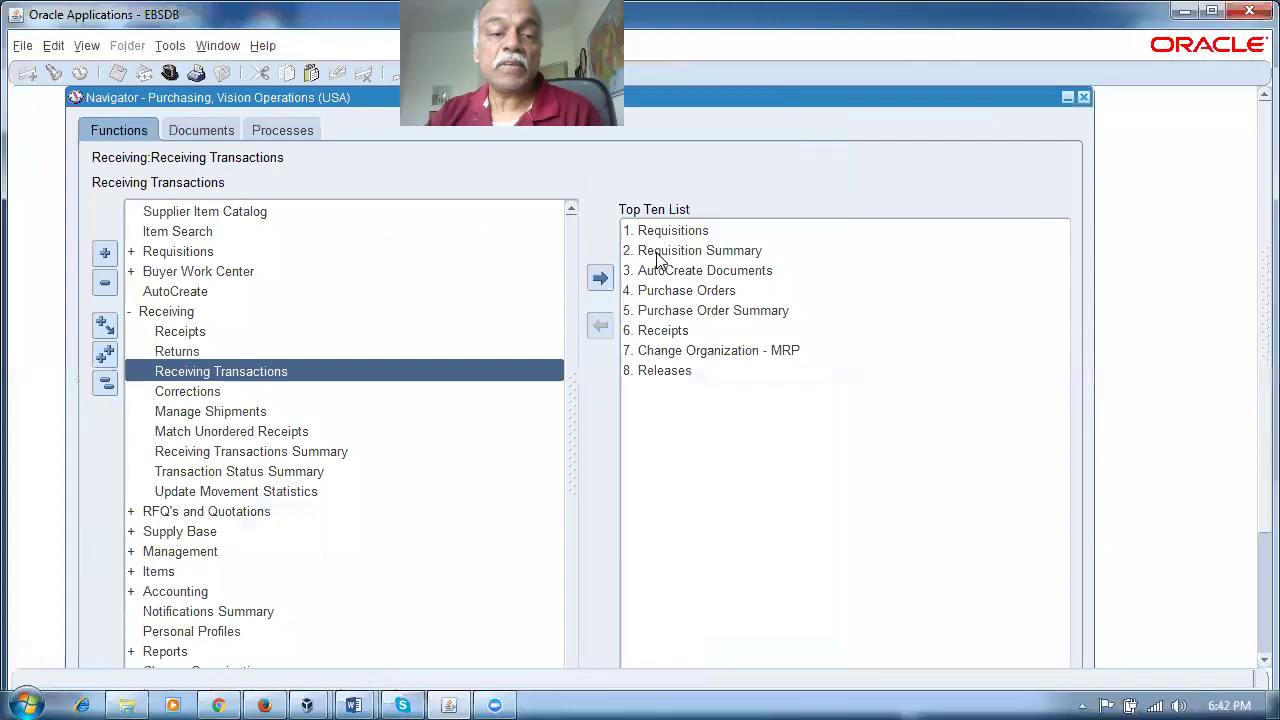
Step: Start a new standard purchase order for supplier nana_cascade_sup2 at Site 2
left_click(100, 388)
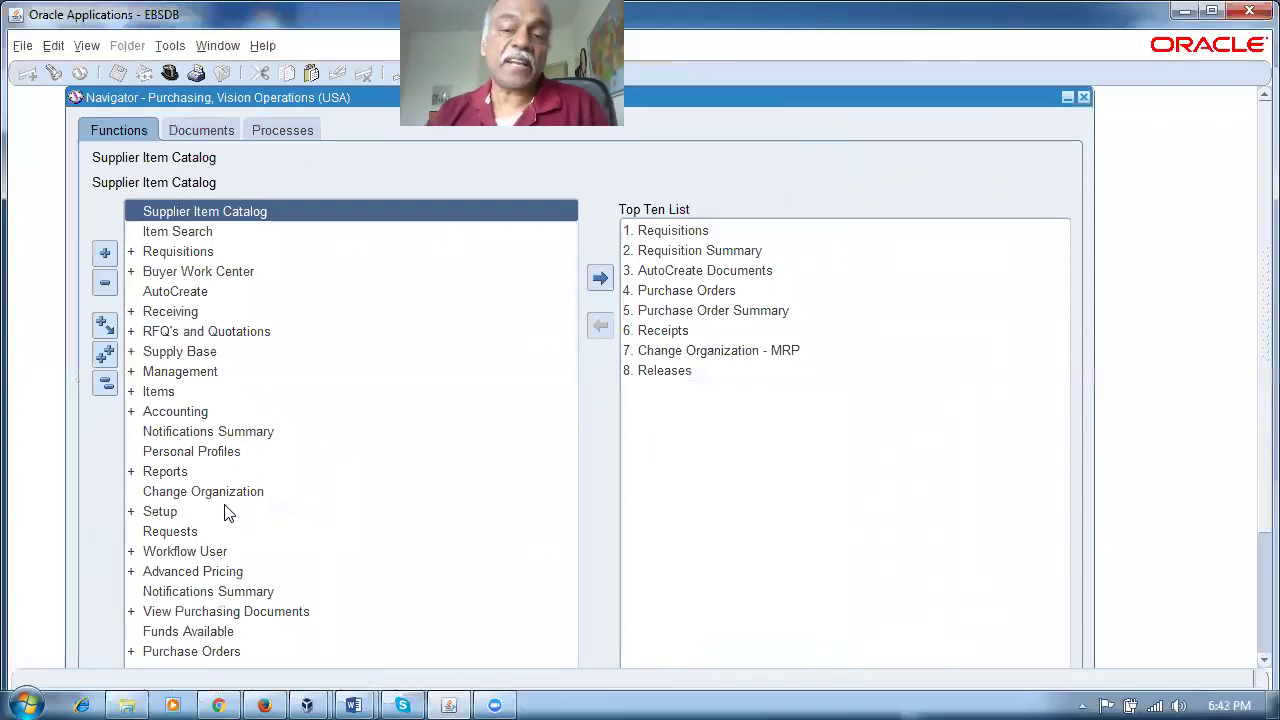
double_click(692, 290)
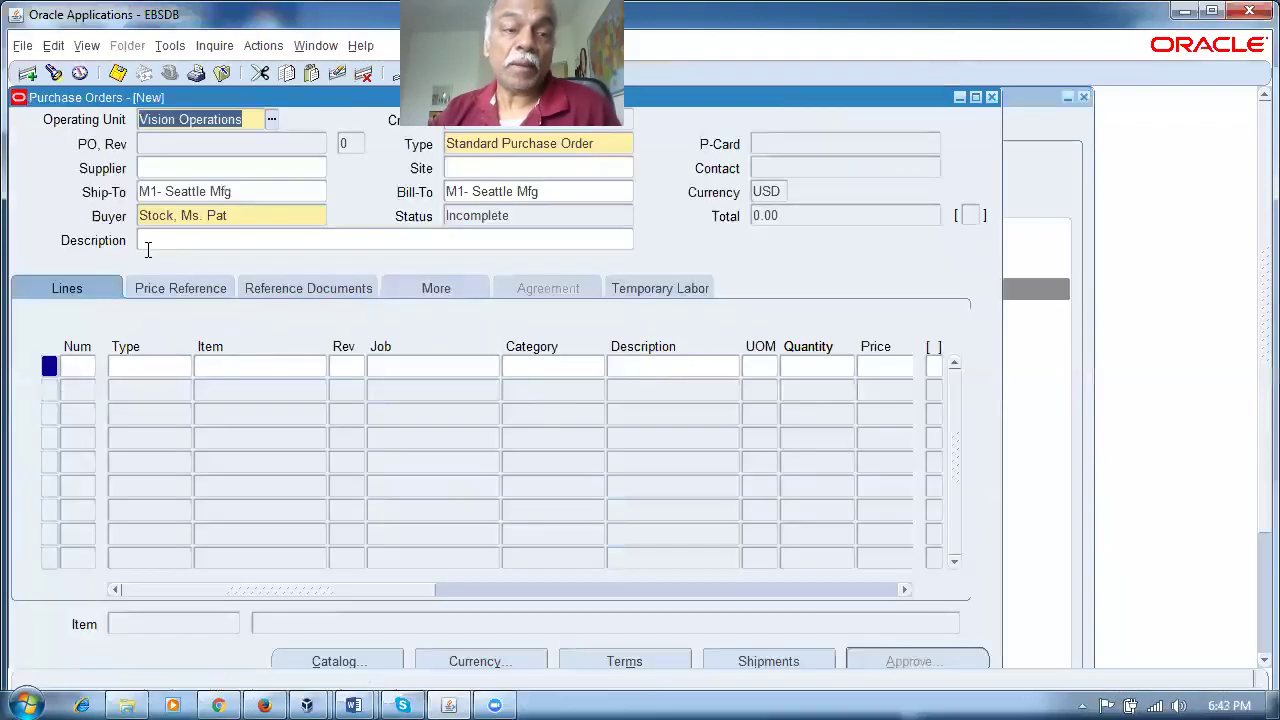
left_click(200, 168)
type("nana%casc")
key("Tab")
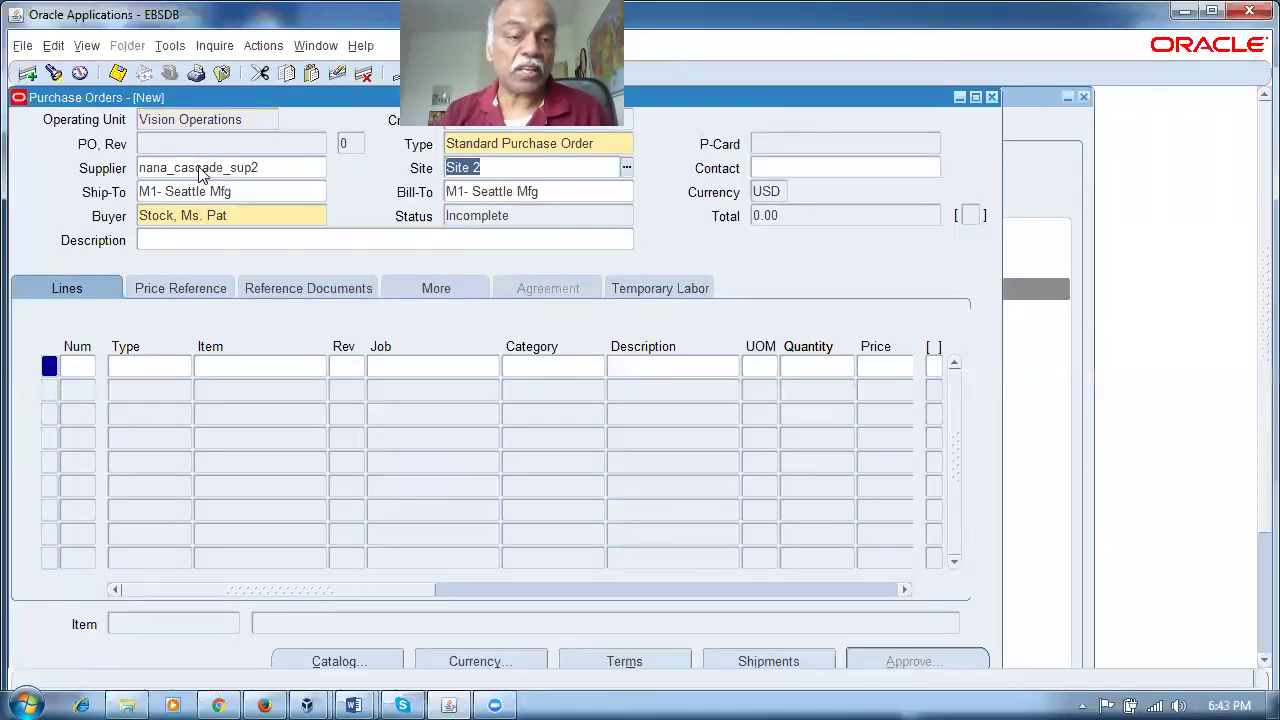
Step: Add a goods line for item nana_paper with a quantity of 100
left_click(256, 370)
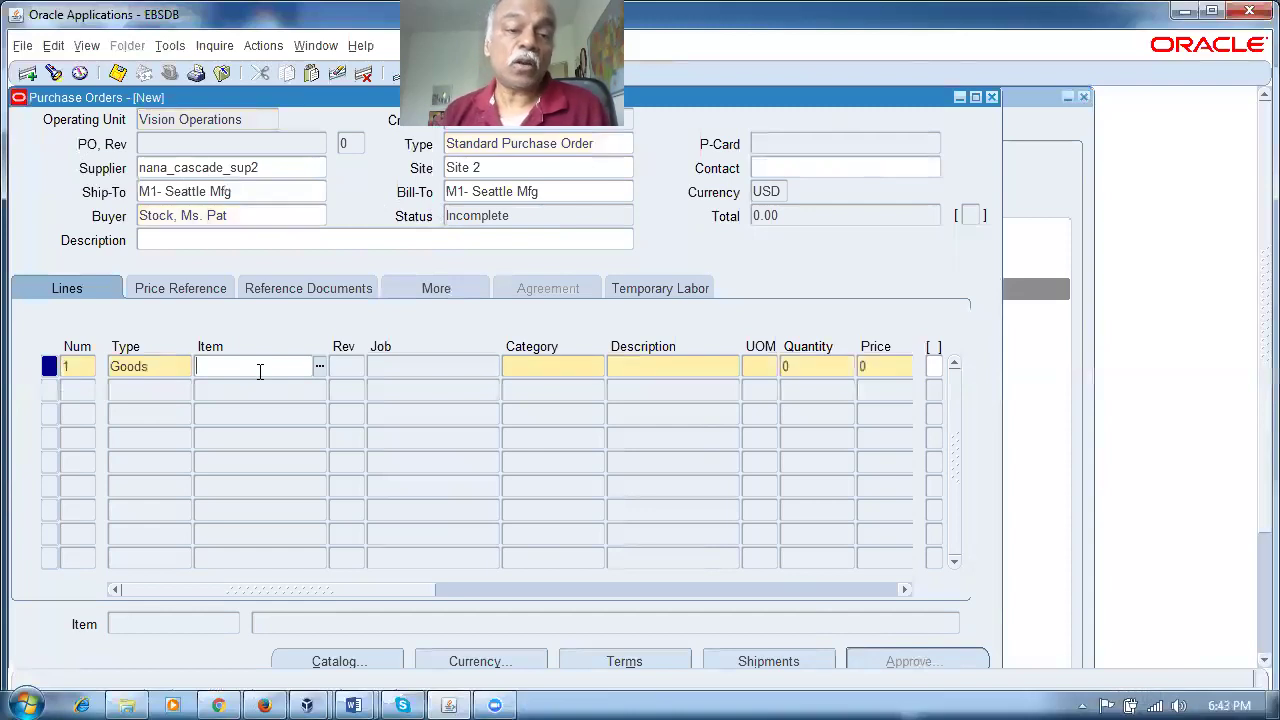
type("nana%pa%")
key("Tab")
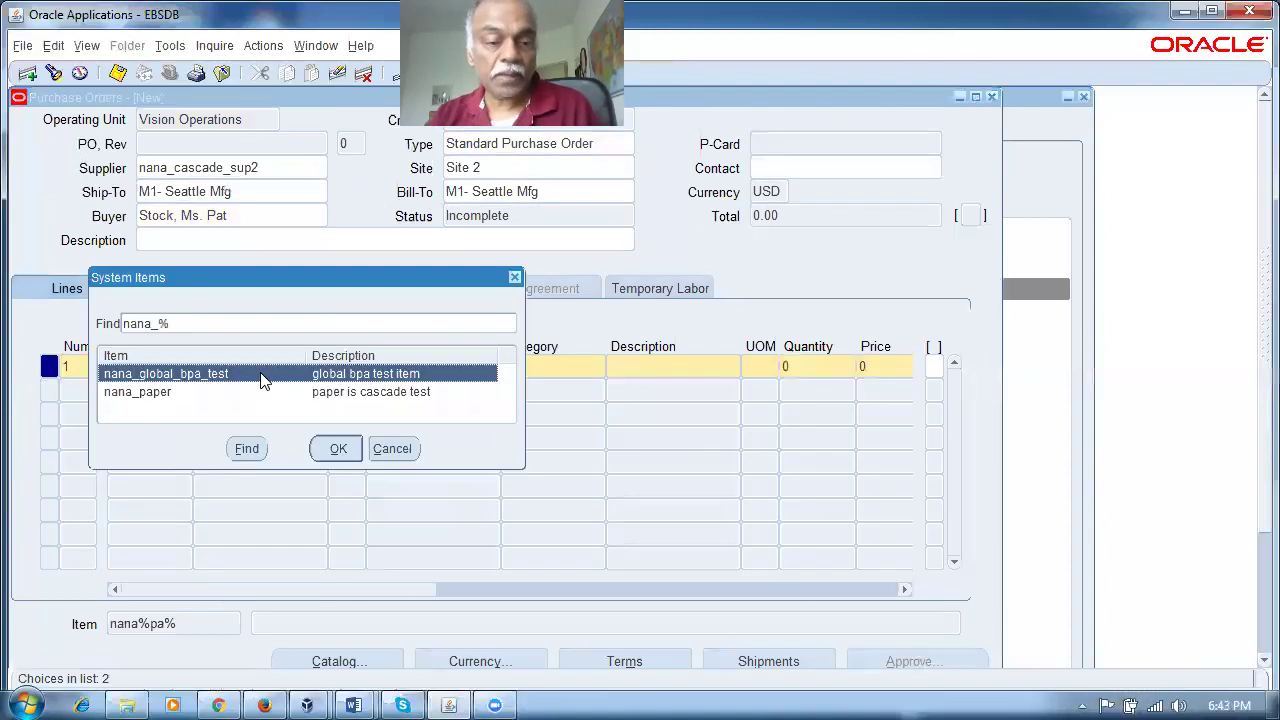
left_click(225, 393)
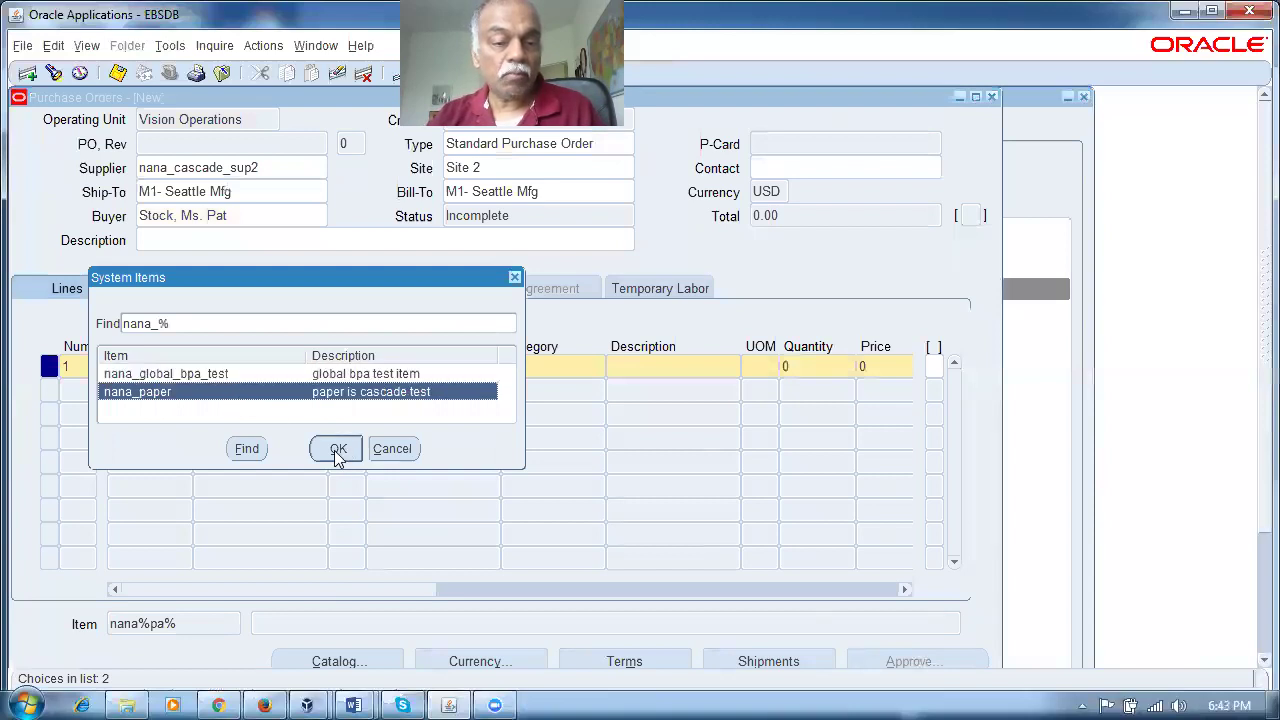
left_click(338, 448)
left_click(818, 366)
type("100")
key("Tab")
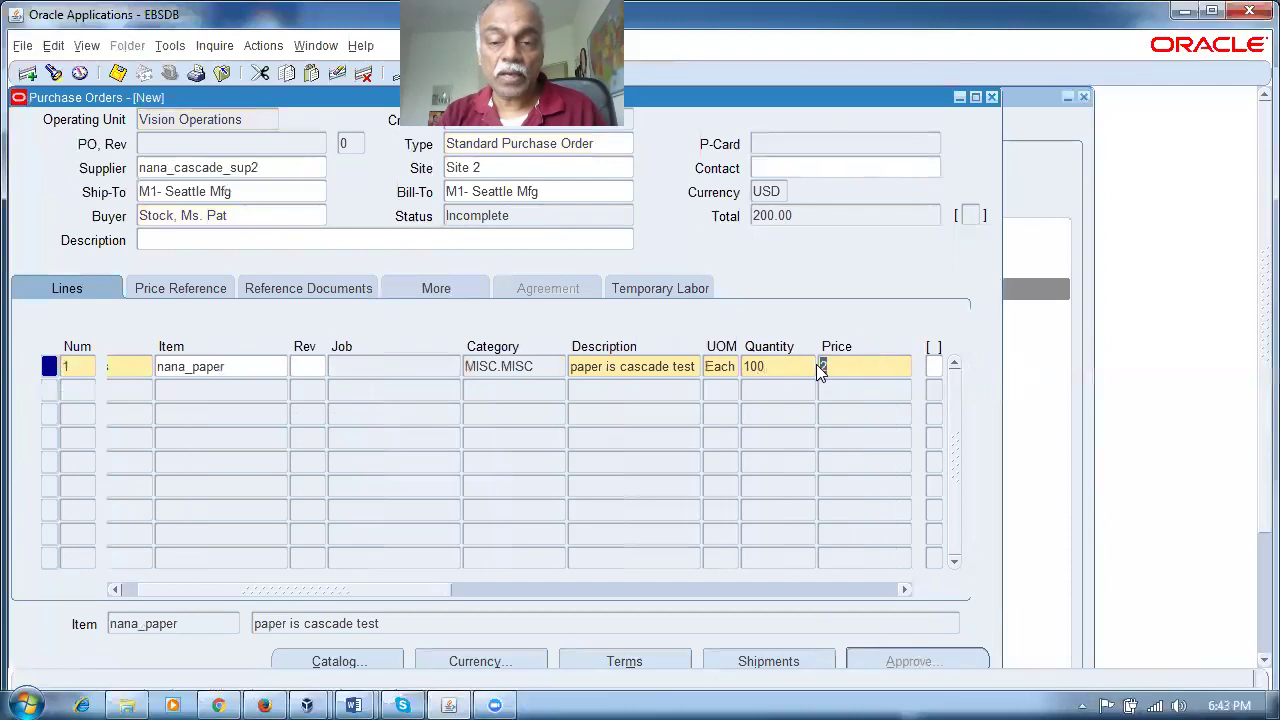
Step: Set the line's promised date to 06-APR-2018 and its shipment's receipt routing to Standard Receipt
key("Tab")
key("Tab")
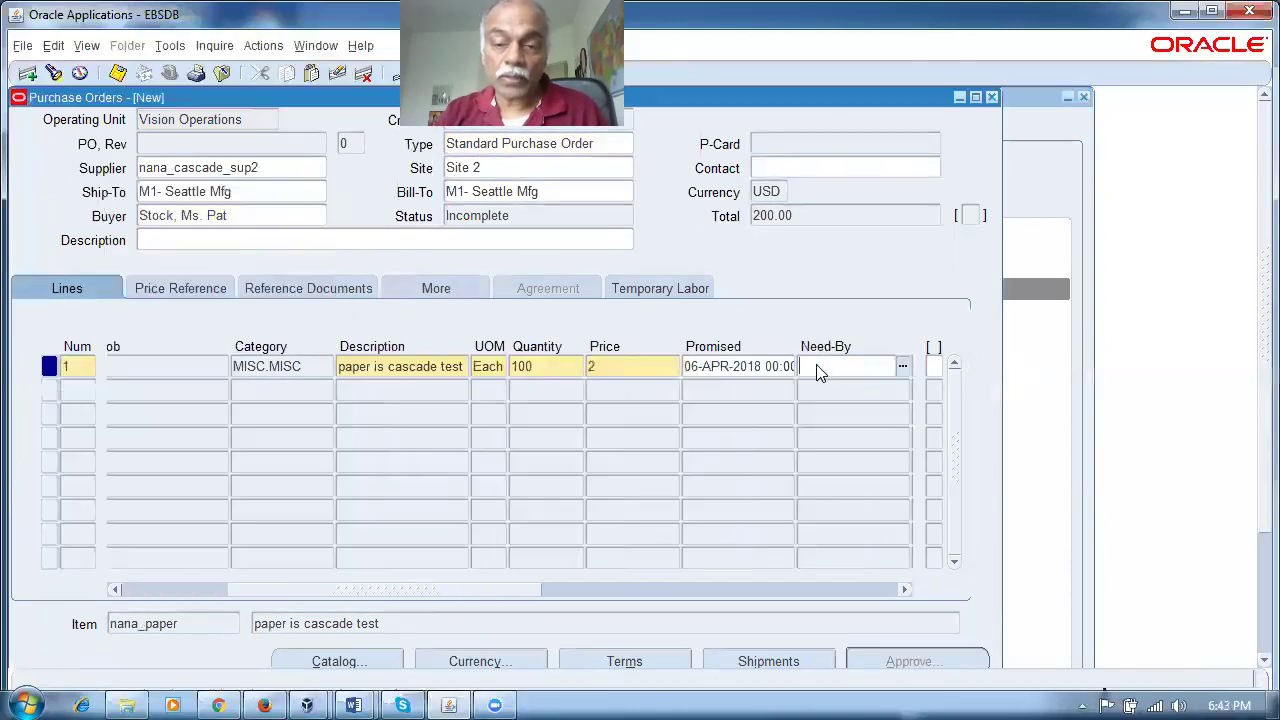
left_click(710, 662)
left_click(448, 490)
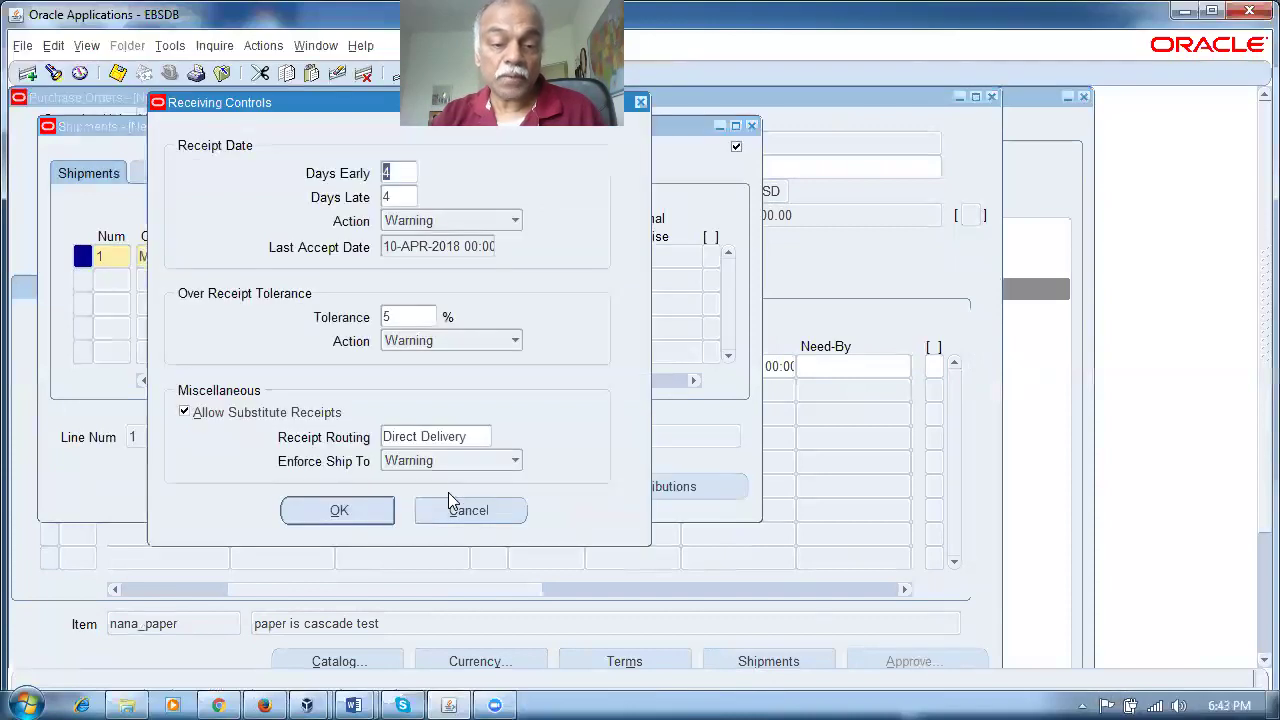
left_click(467, 444)
type("Standard Receipt")
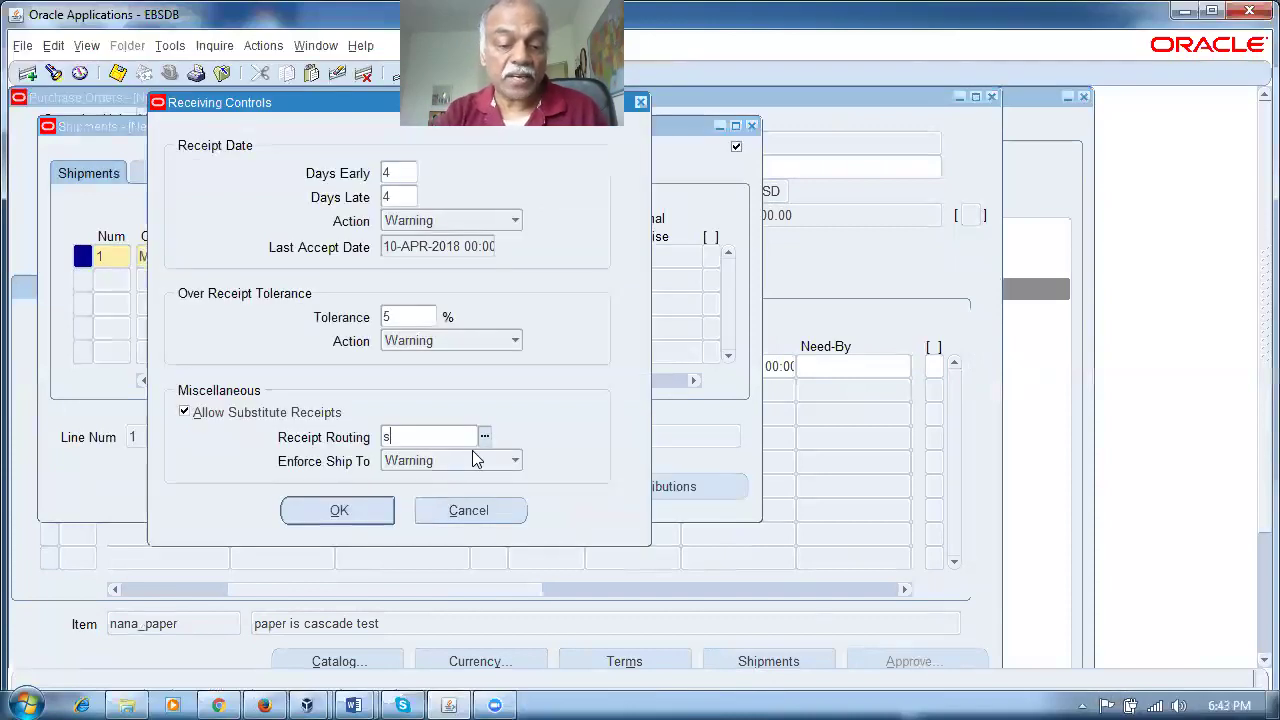
left_click(372, 513)
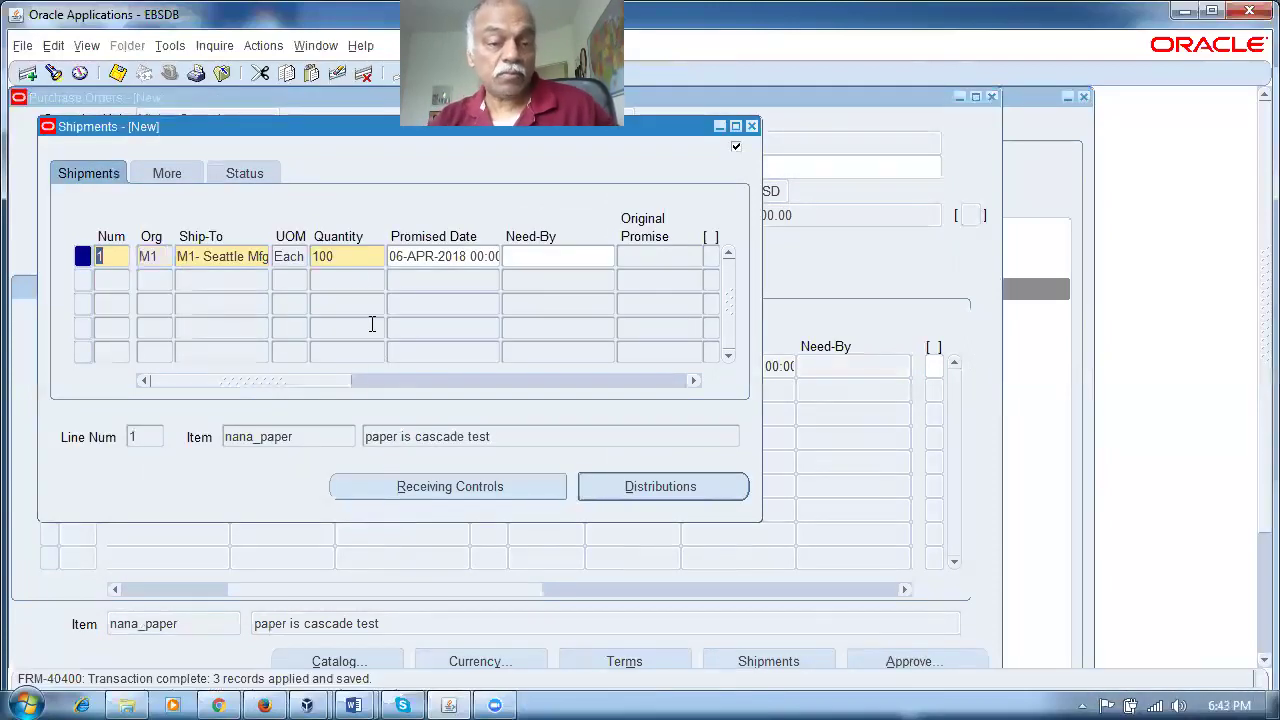
Step: Check the shipment's inventory distribution for the nana_paper line and return to the purchase order lines
left_click(620, 490)
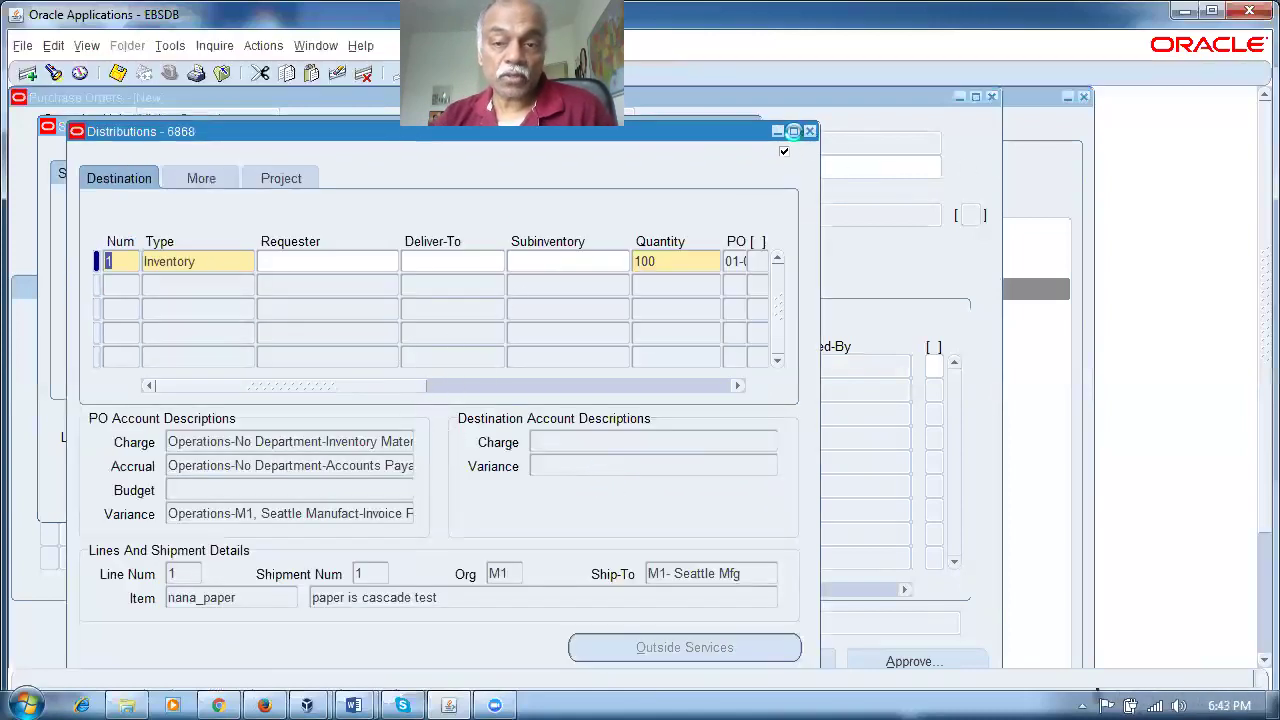
left_click(809, 131)
left_click(753, 127)
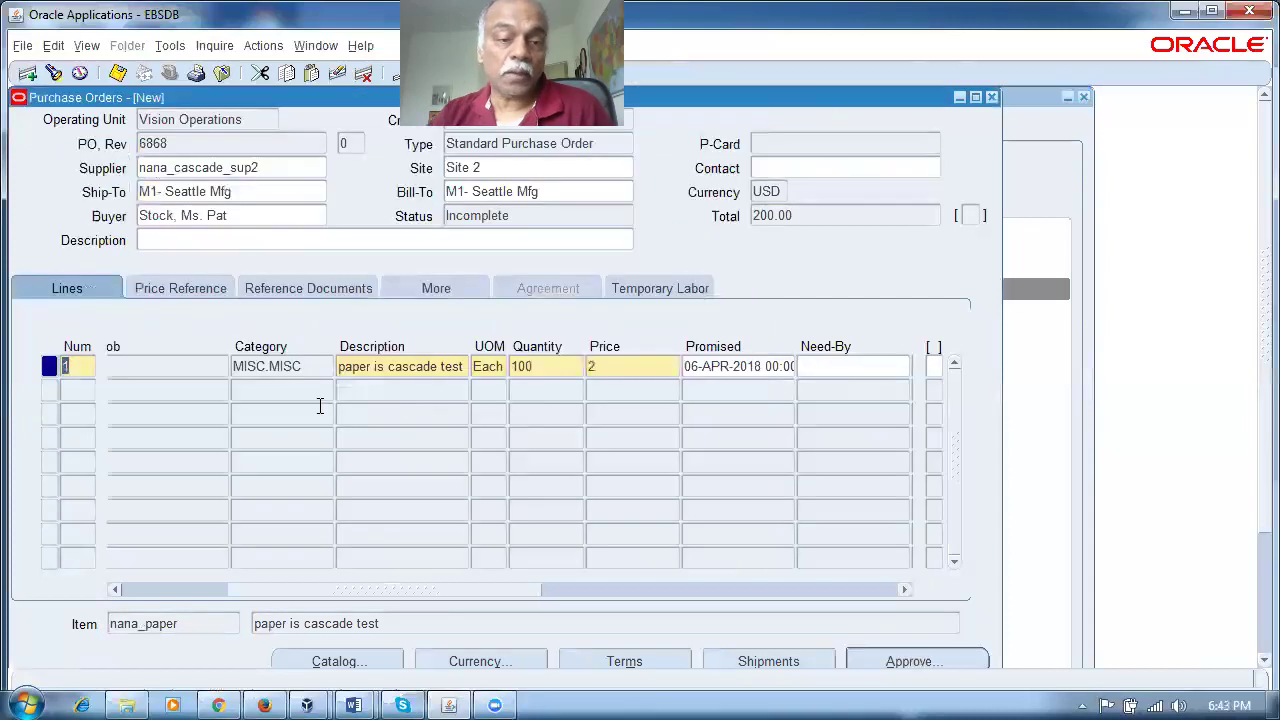
Step: Submit the purchase order for approval, checking its number, supplier, item, quantity and promised date
left_click_drag(366, 598, 165, 632)
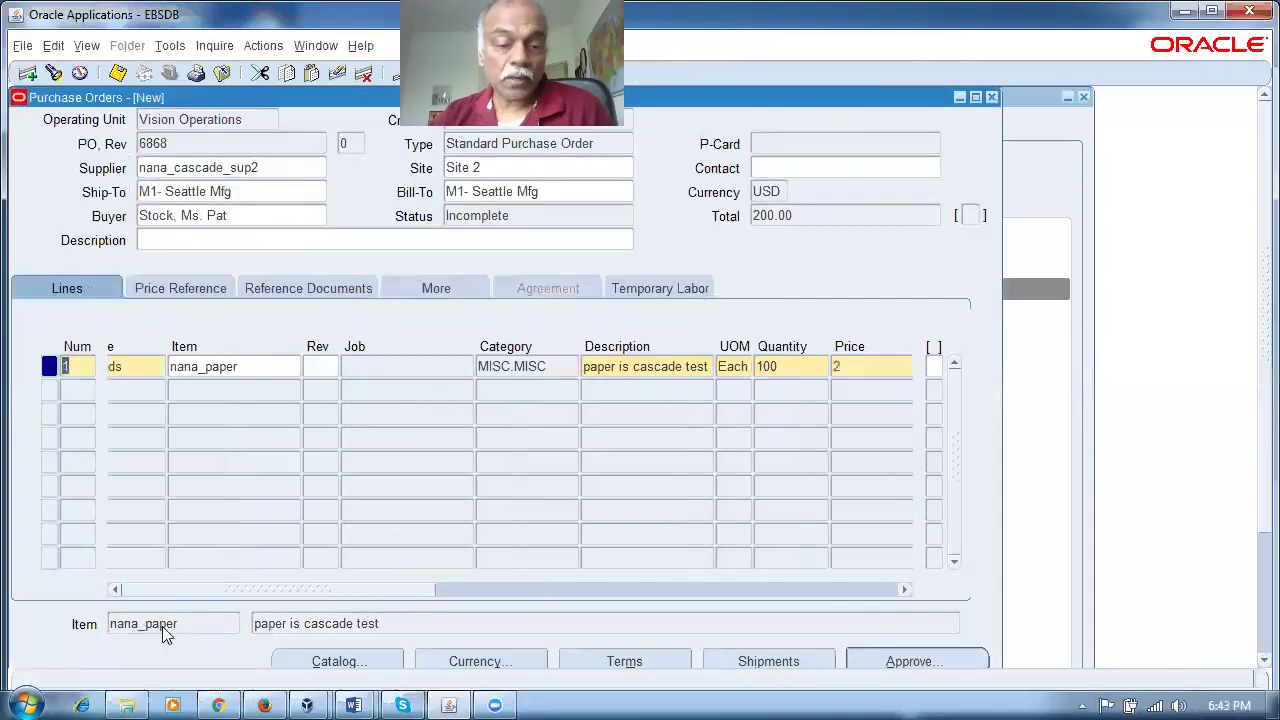
double_click(280, 371)
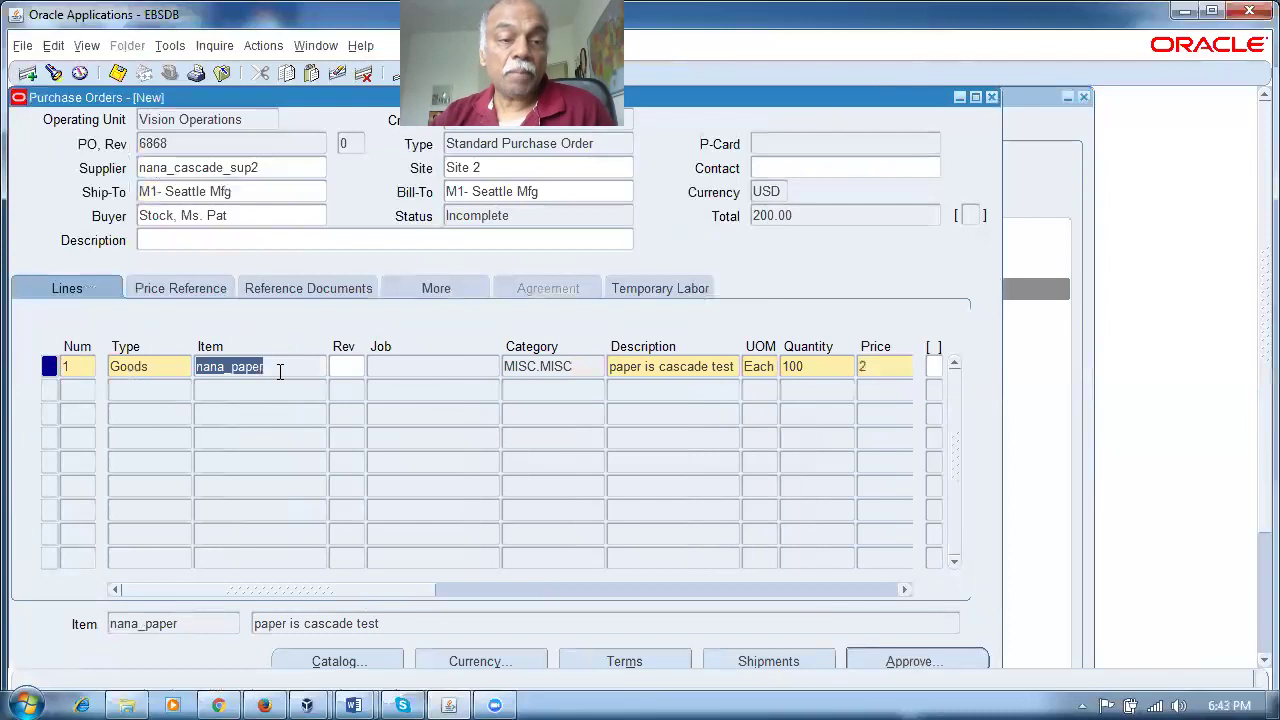
left_click(238, 167)
left_click(800, 368)
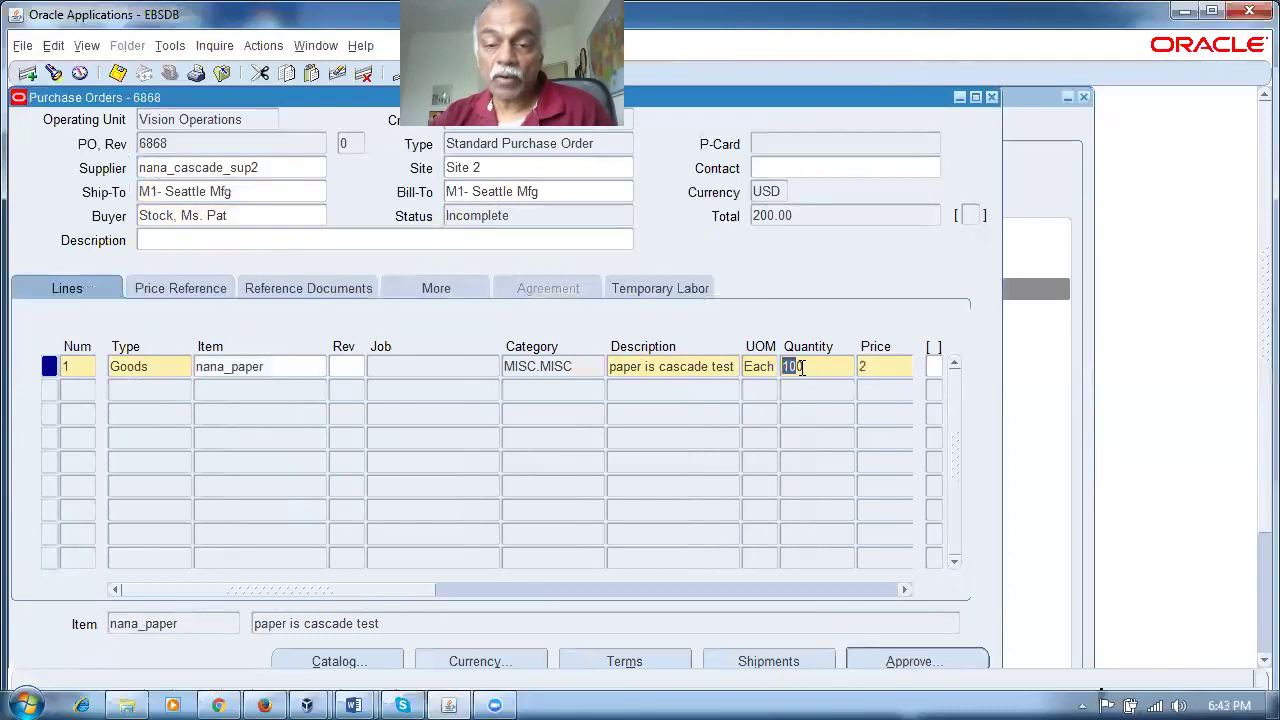
left_click(906, 661)
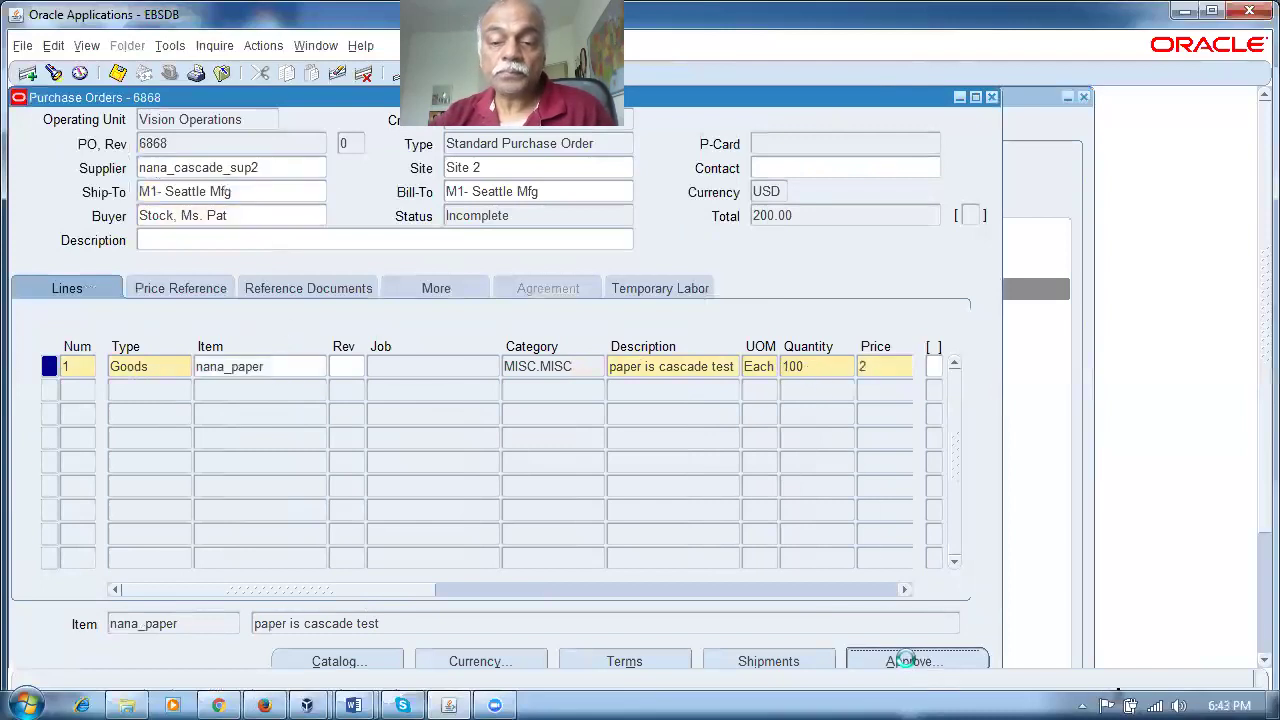
left_click(500, 608)
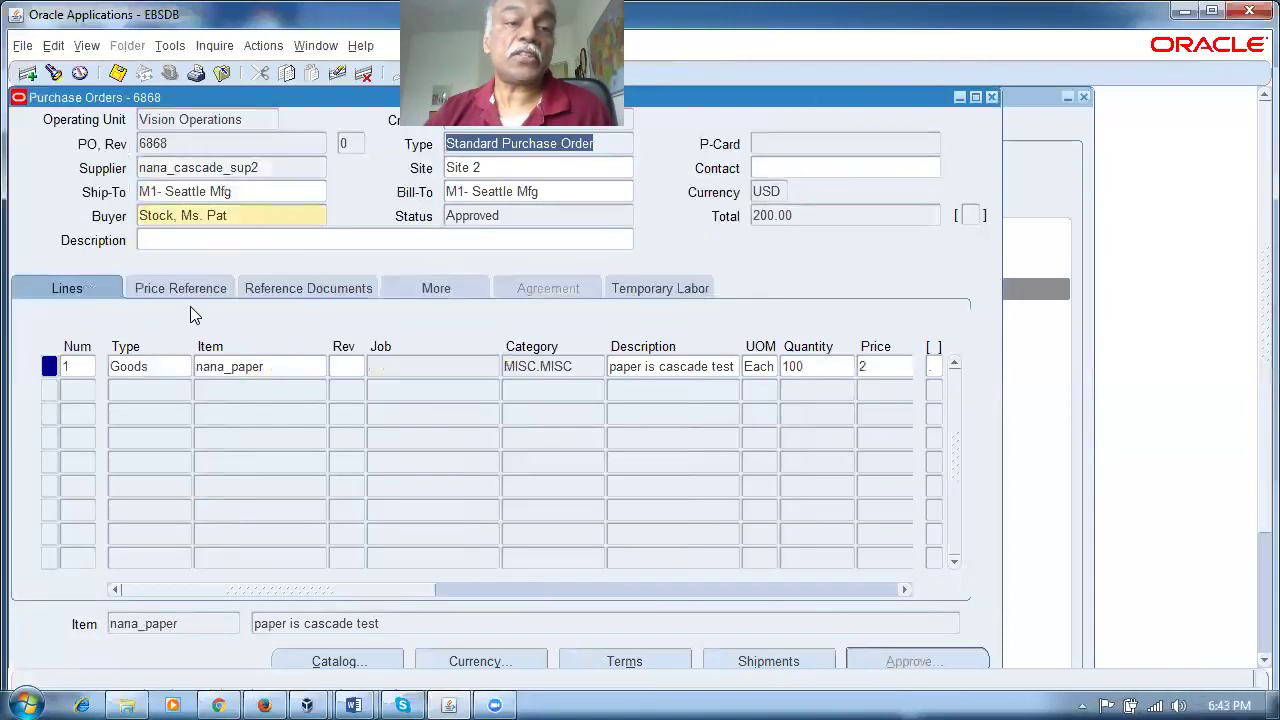
left_click(204, 144)
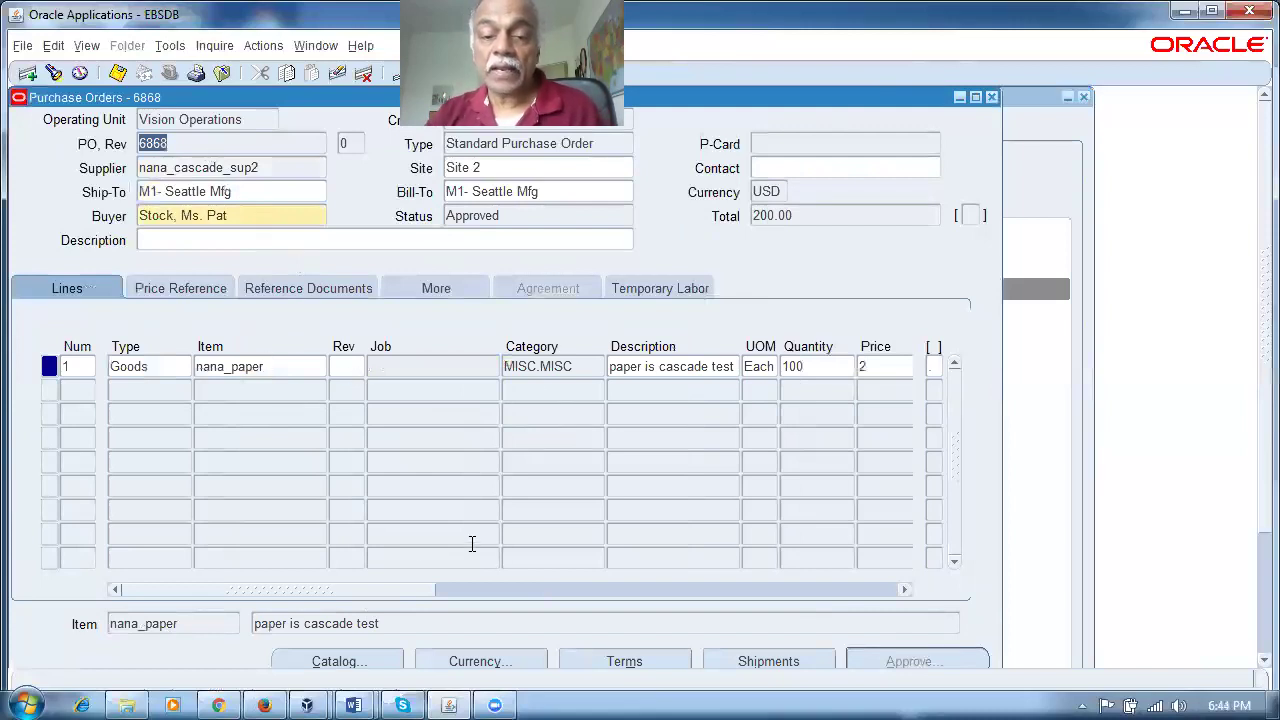
left_click_drag(410, 592, 522, 590)
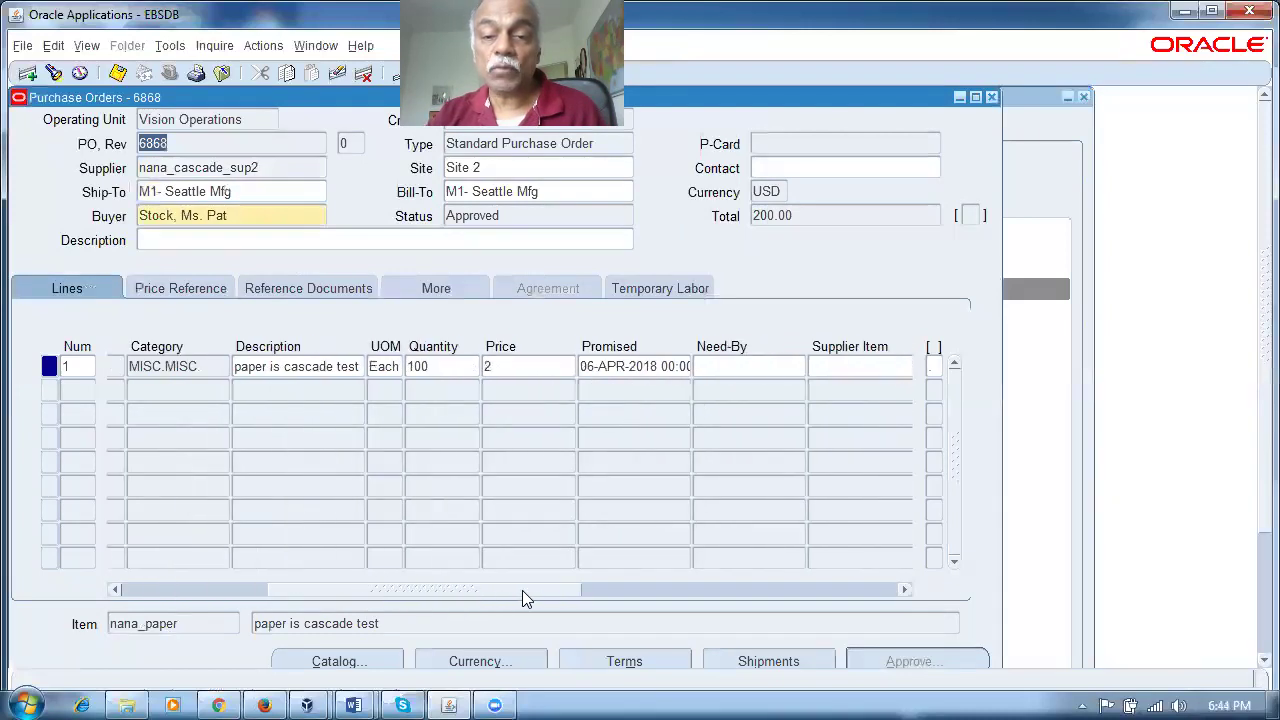
left_click(661, 374)
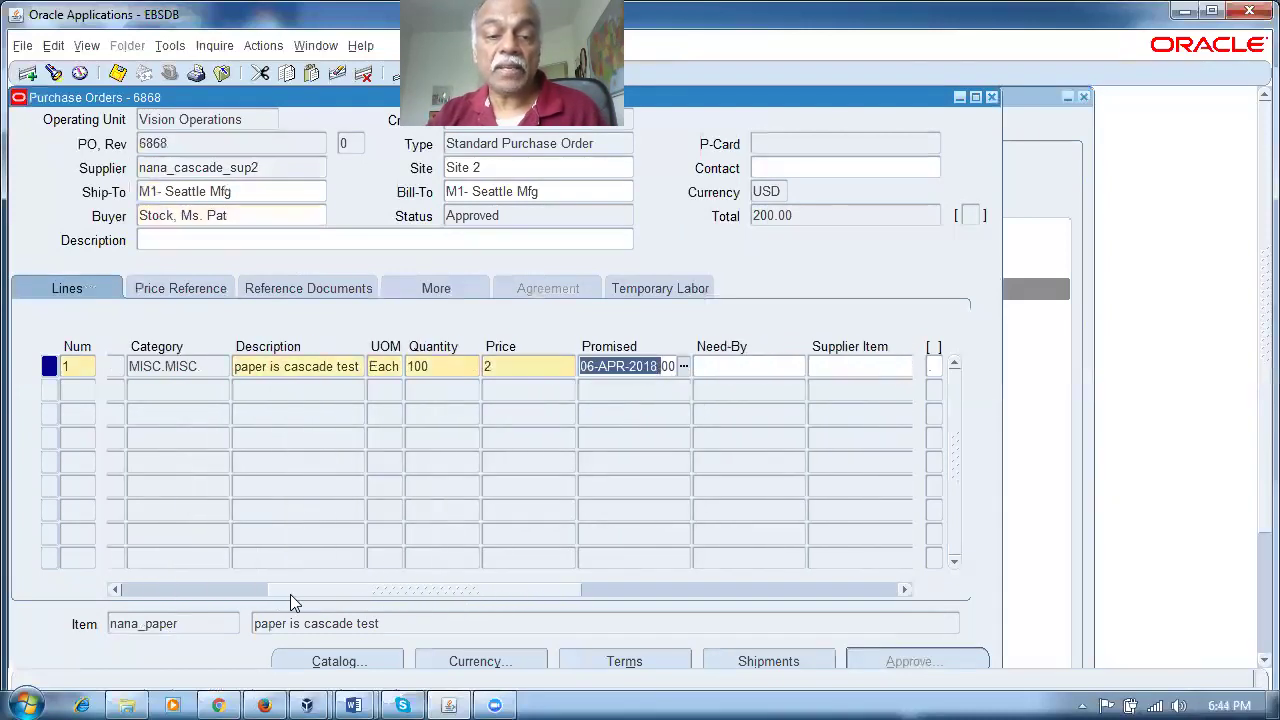
left_click_drag(290, 594, 146, 610)
Step: Start another standard purchase order for supplier nana_cascade_sup2 at Site 2
left_click(273, 168)
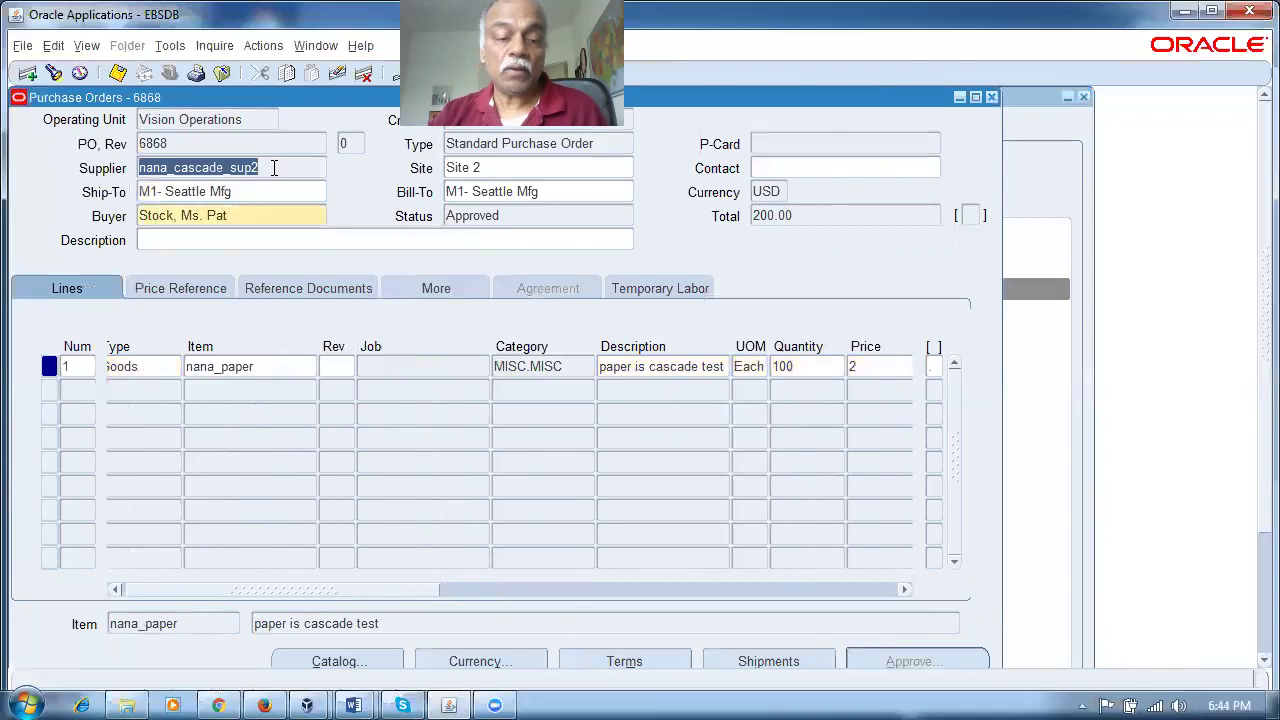
key("Down")
left_click(272, 168)
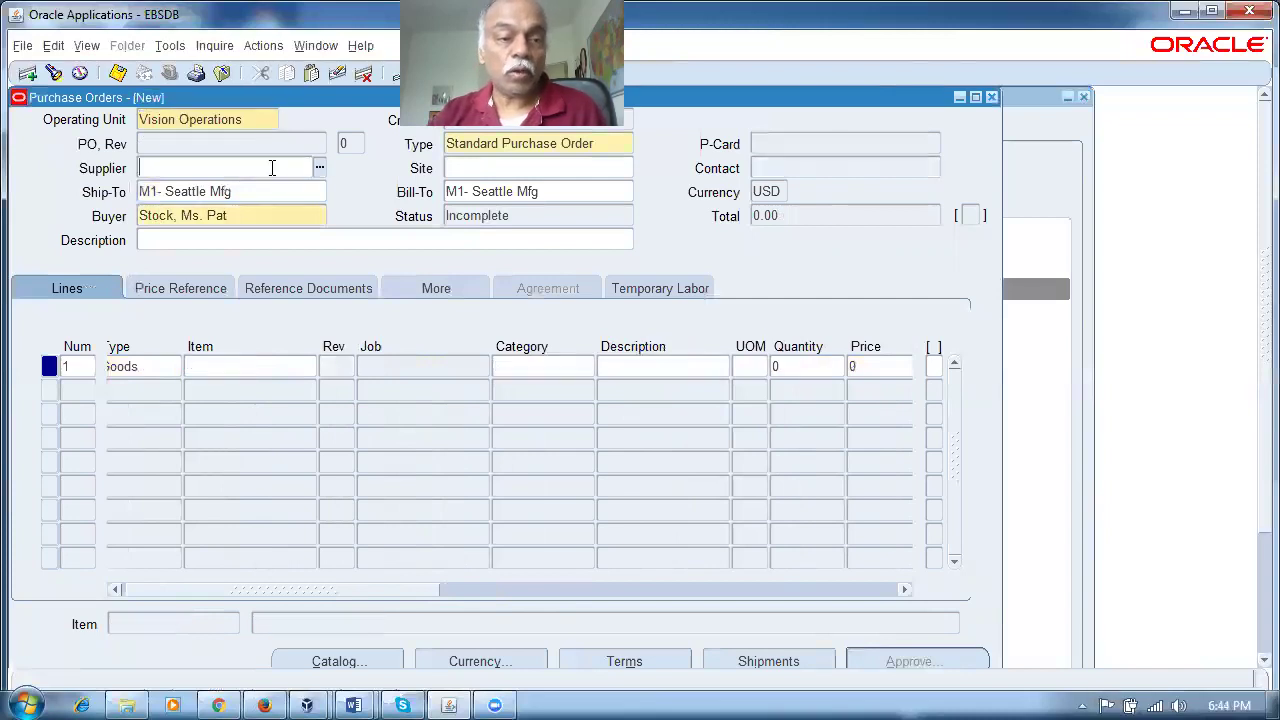
type("nana%ca%")
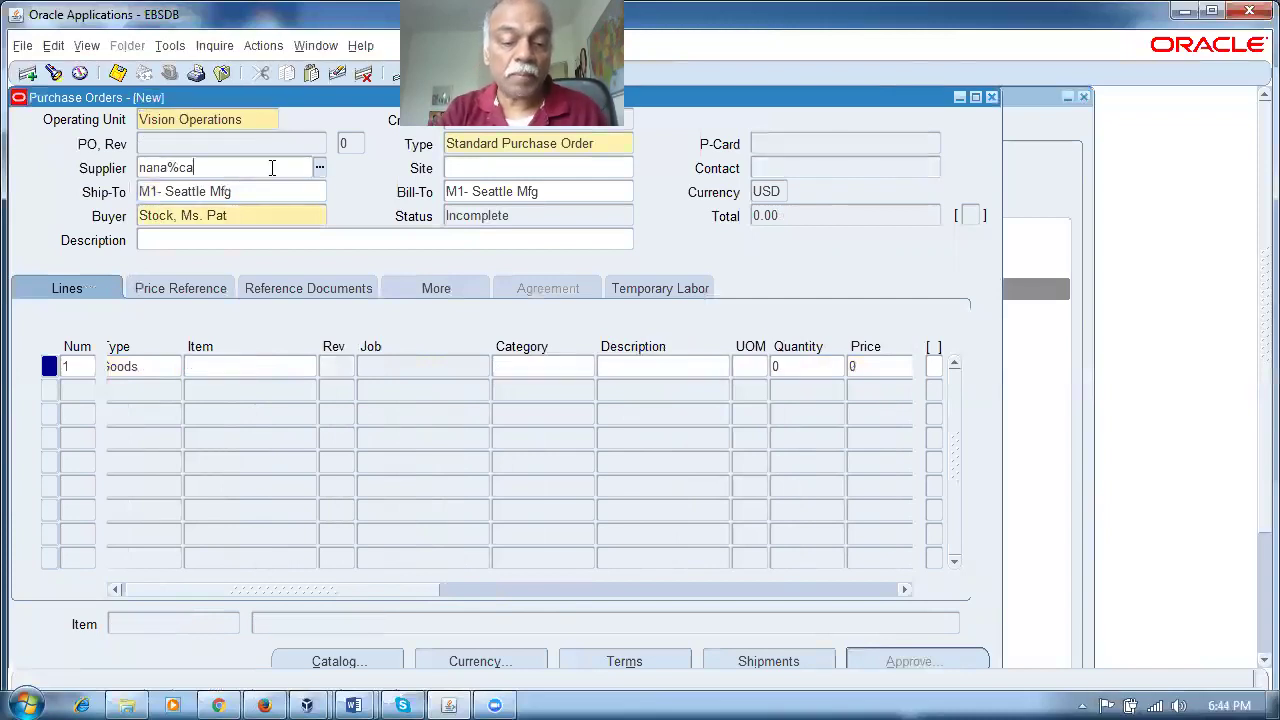
key("Tab")
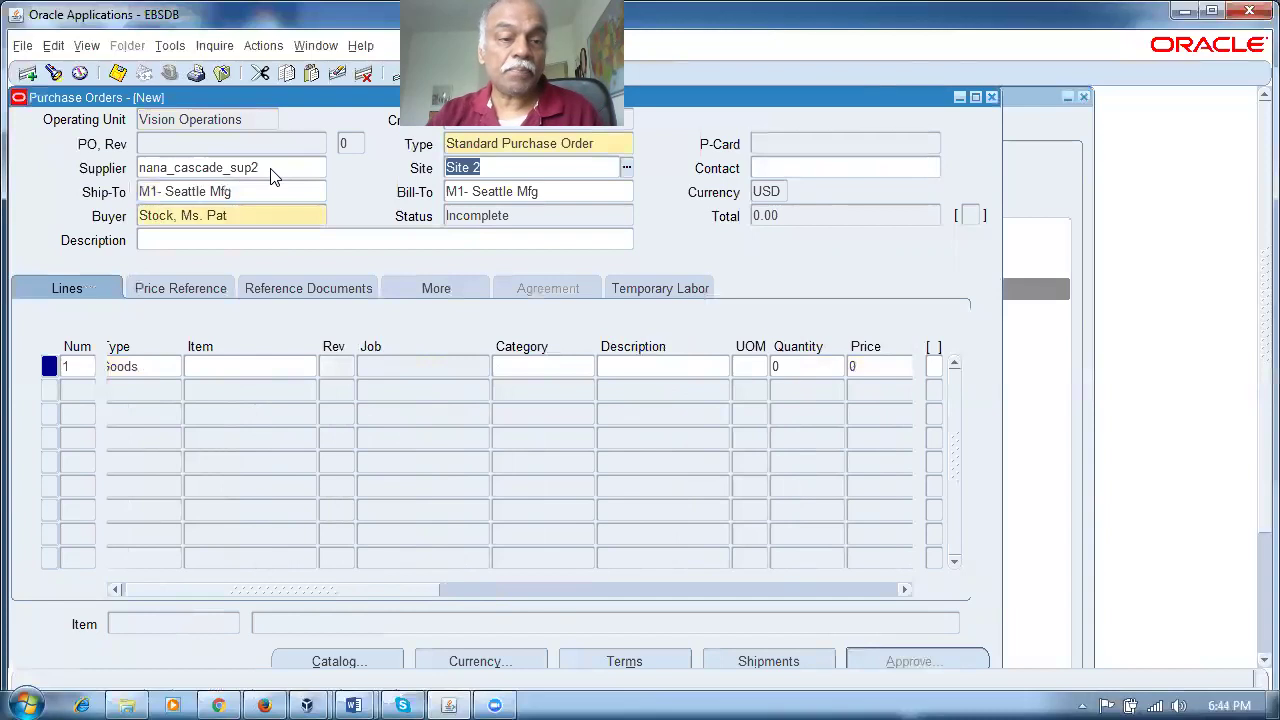
Step: Add a goods line for item nana_paper with Dozen as its unit of measure
left_click(238, 365)
type("nana%pap")
type("%")
key("Tab")
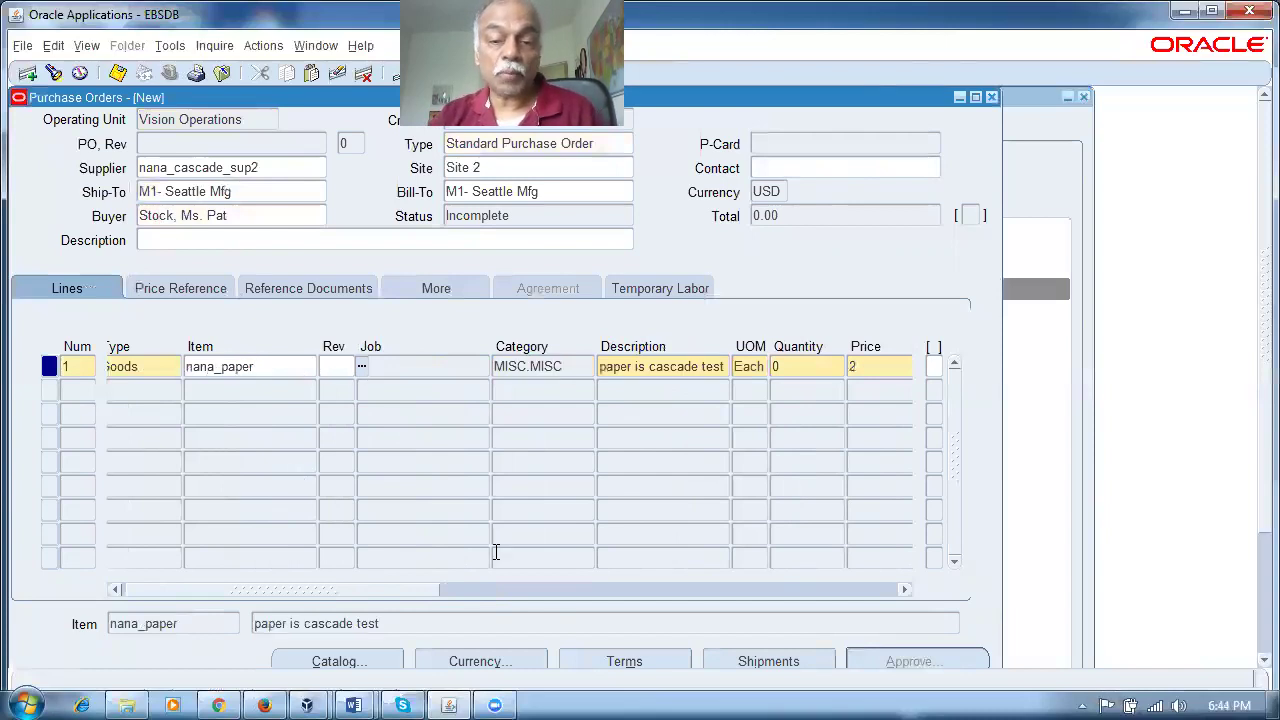
left_click(760, 367)
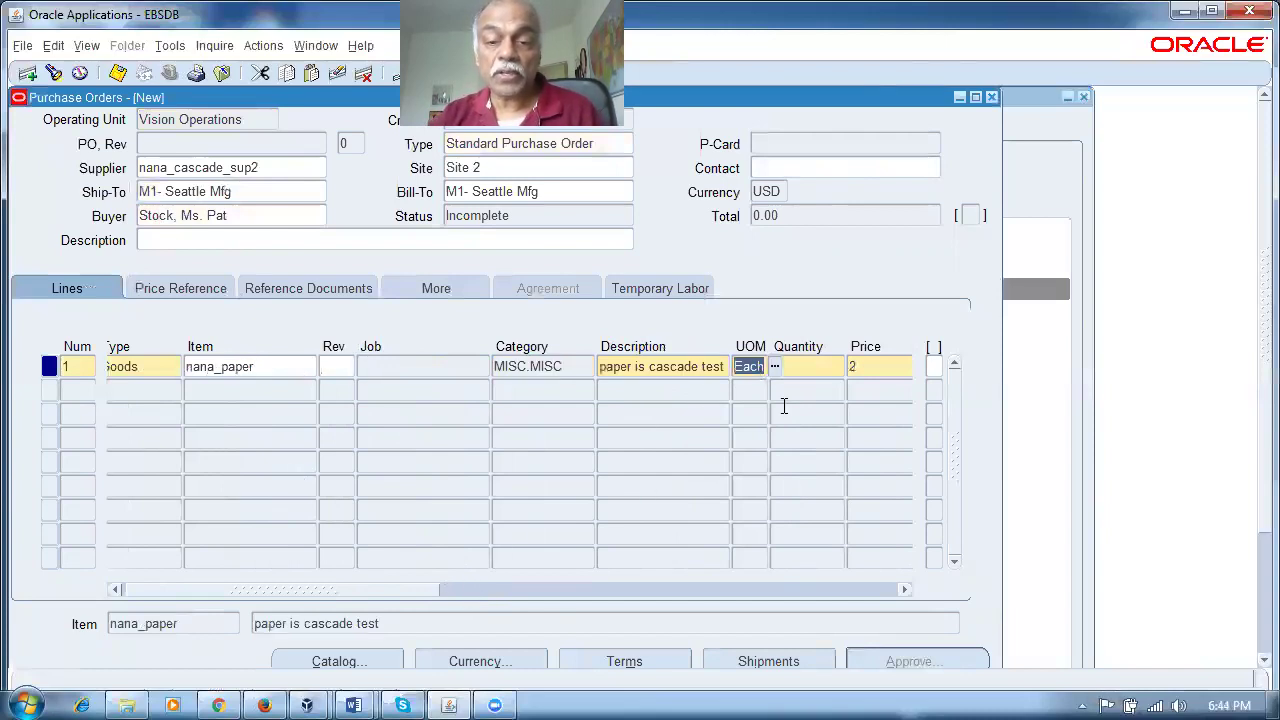
type("DZ")
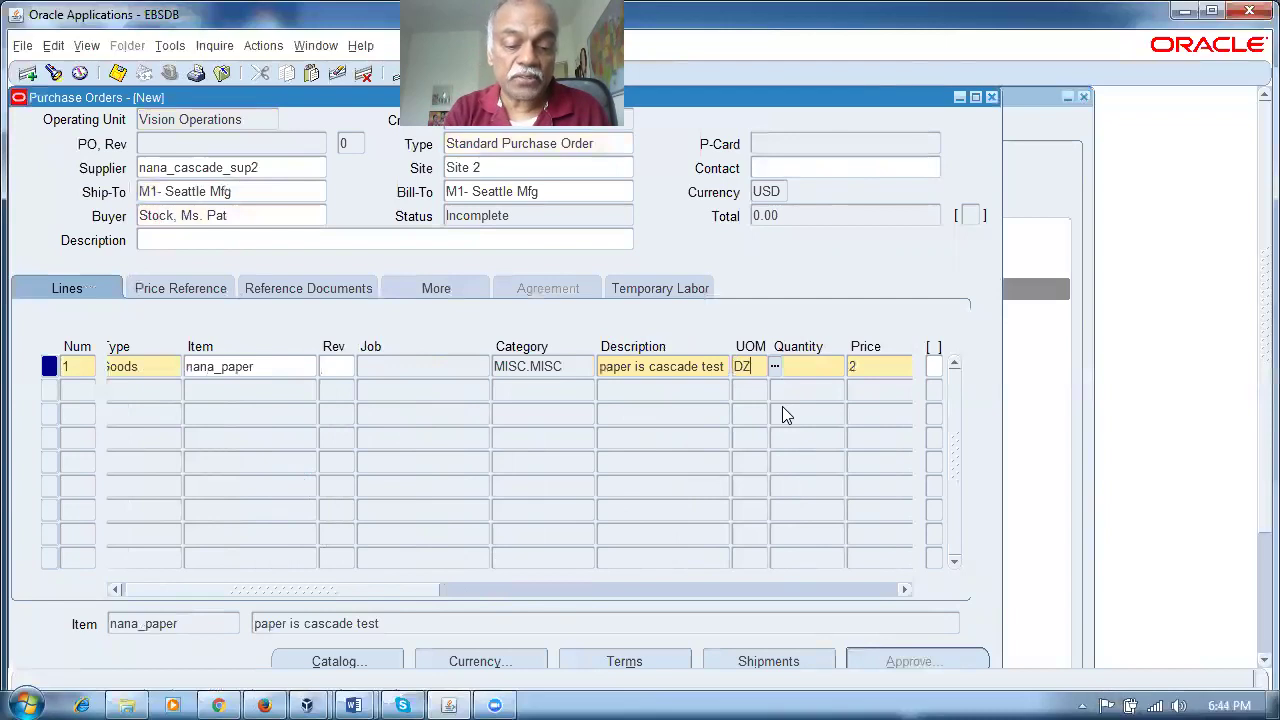
key("Tab")
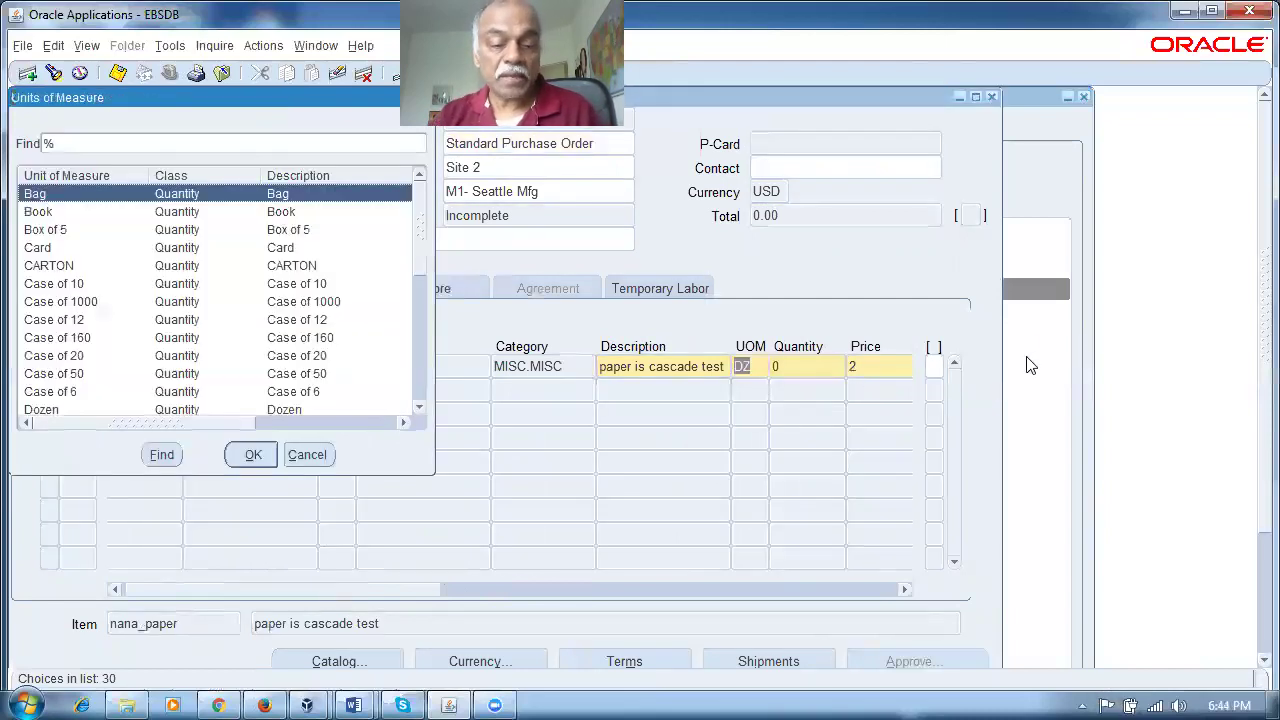
type("doz")
key("Return")
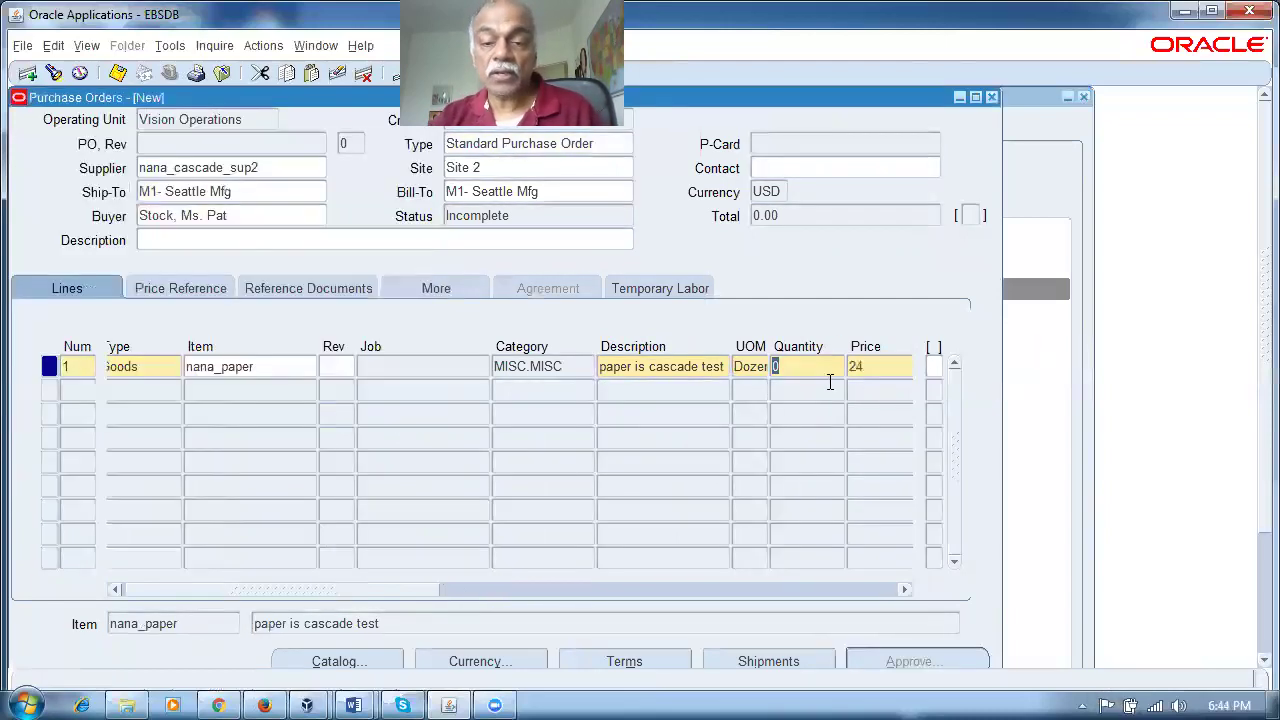
Step: Set the nana_paper line's quantity to 10 and its promised date to 20-APR-2018
type("10")
key("Tab")
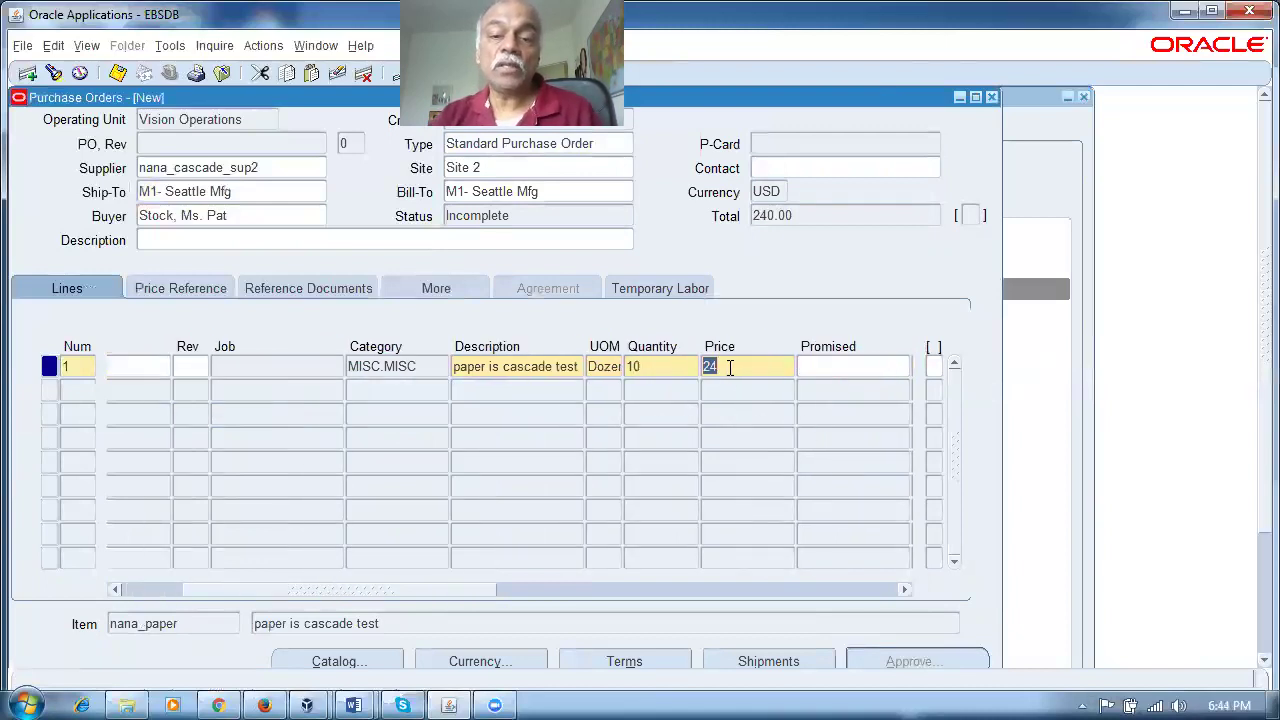
key("shift+Tab")
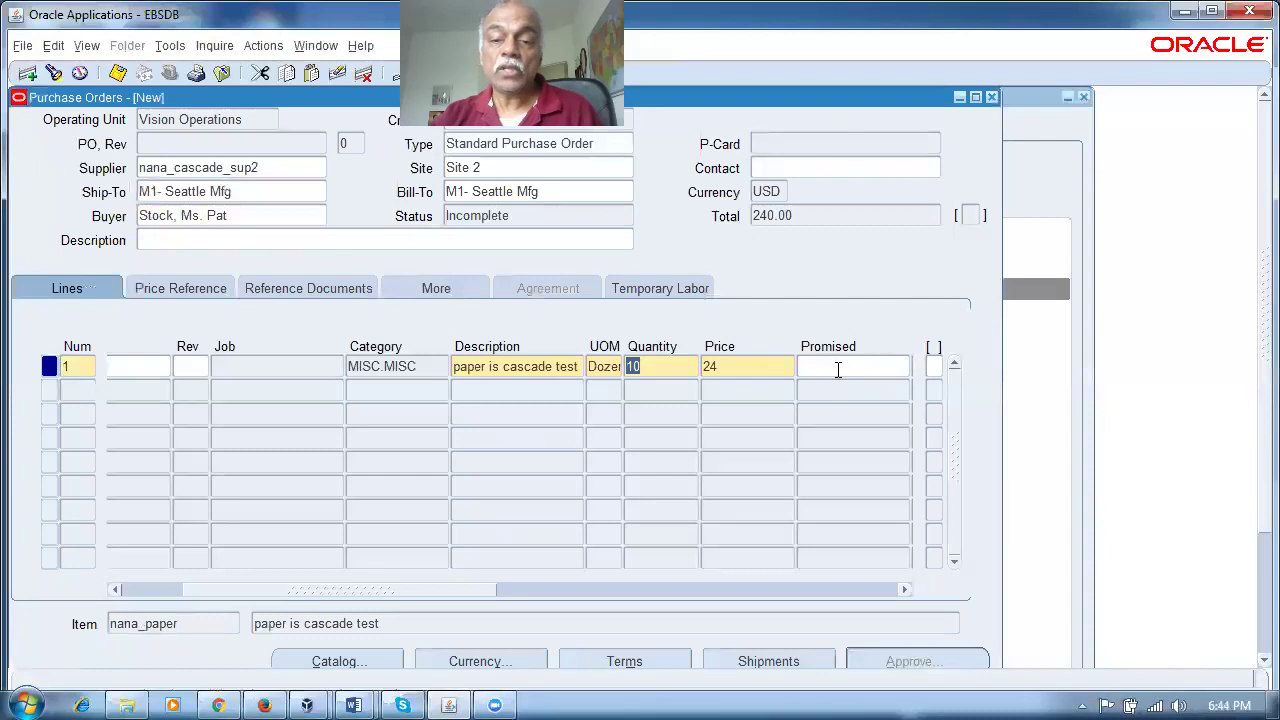
left_click(838, 369)
key("ctrl+l")
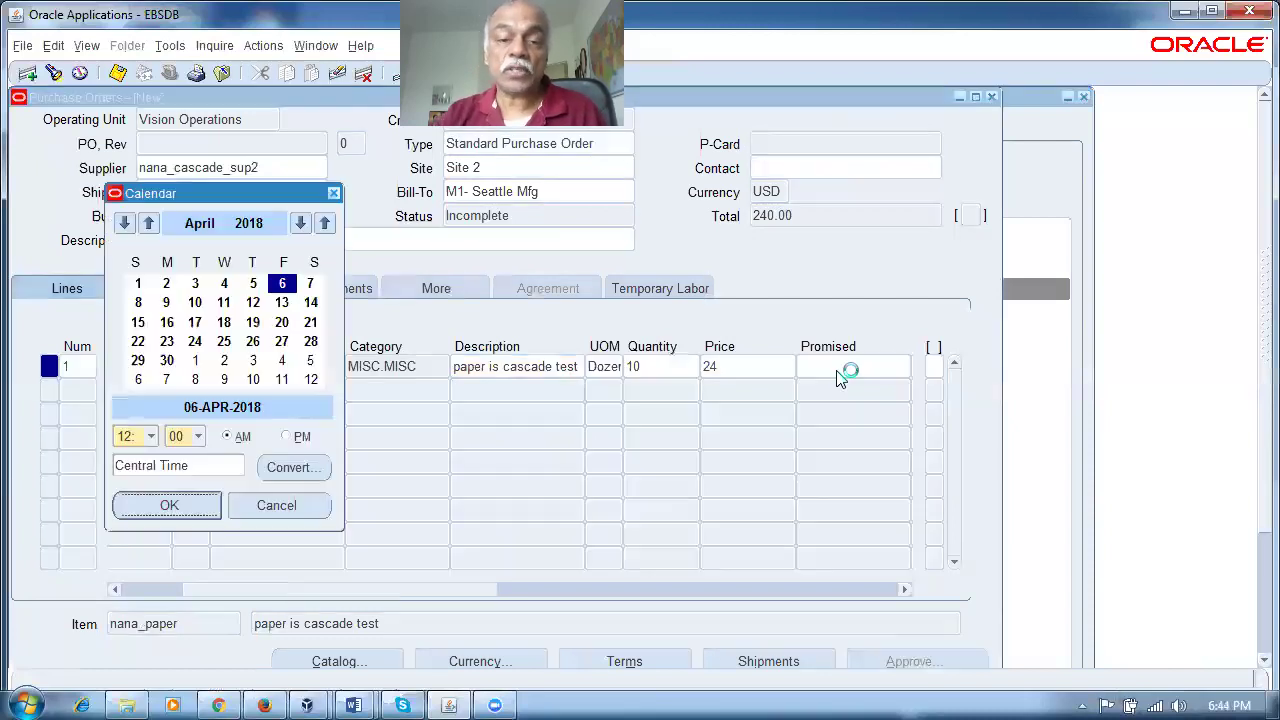
left_click(282, 322)
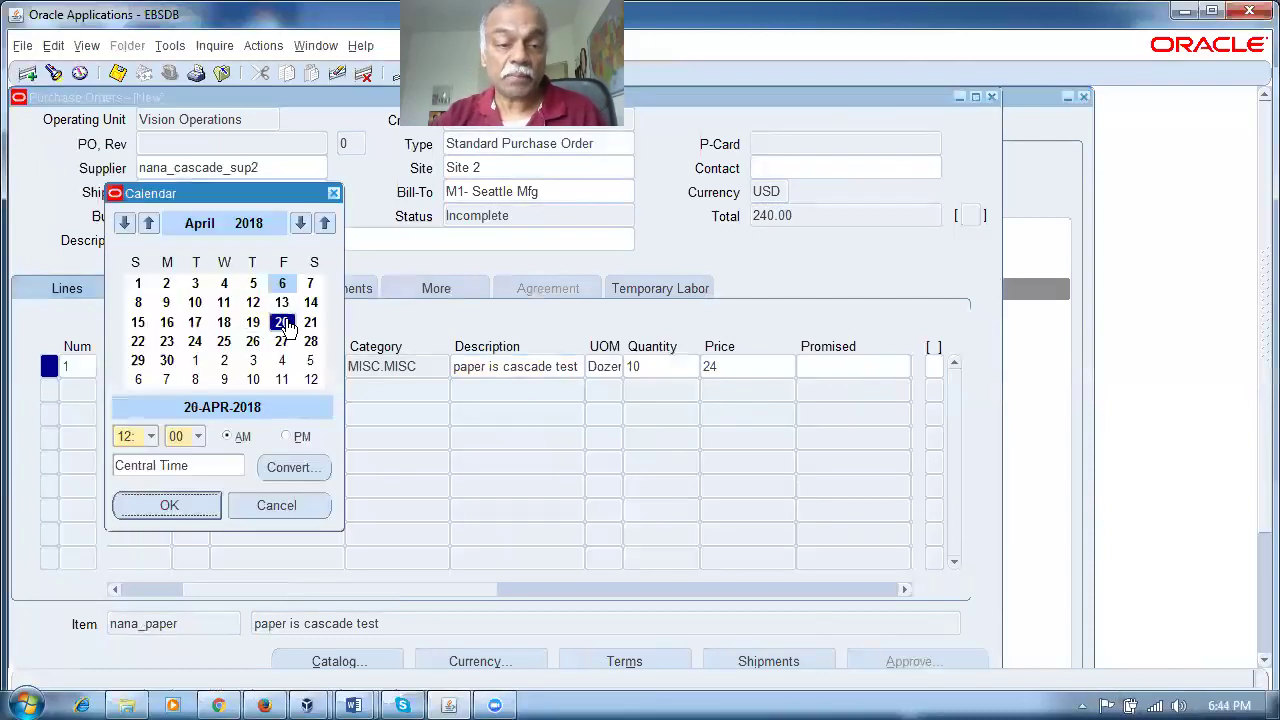
left_click(172, 505)
Step: Set the receipt routing to Standard Receipt in the receiving controls of the 10-dozen shipment
left_click(712, 658)
left_click(380, 494)
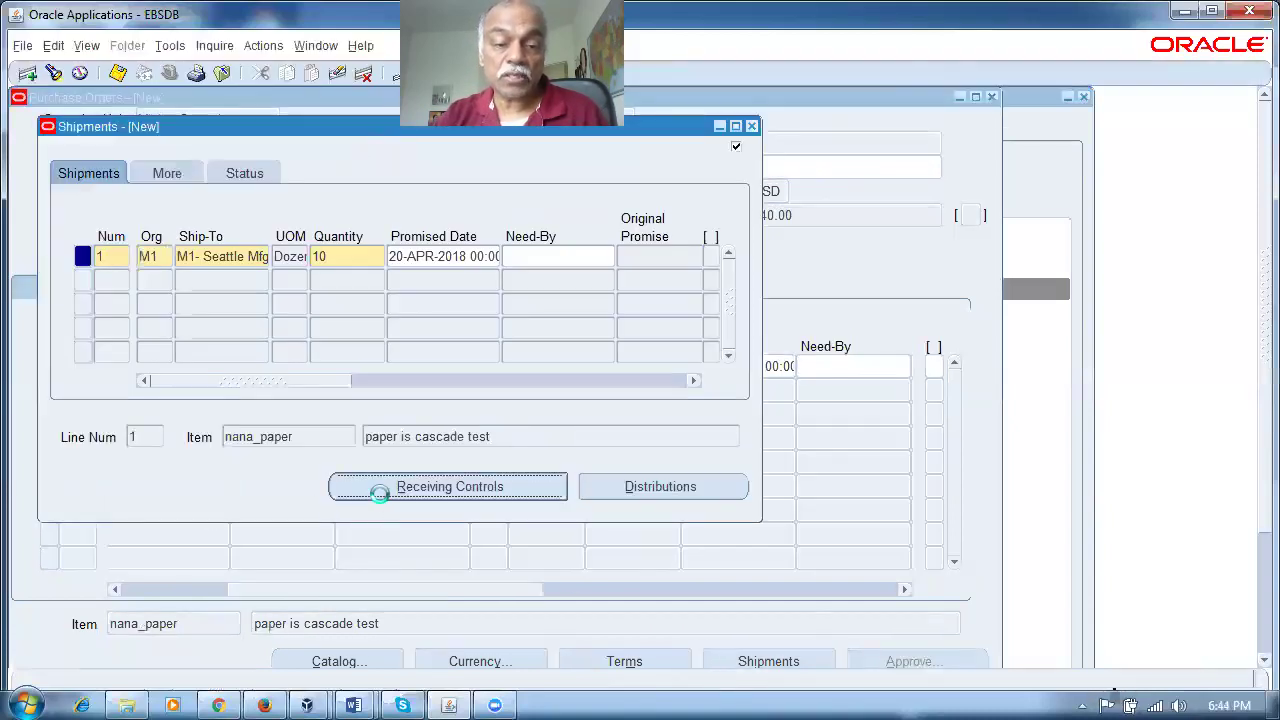
left_click(464, 440)
type("s")
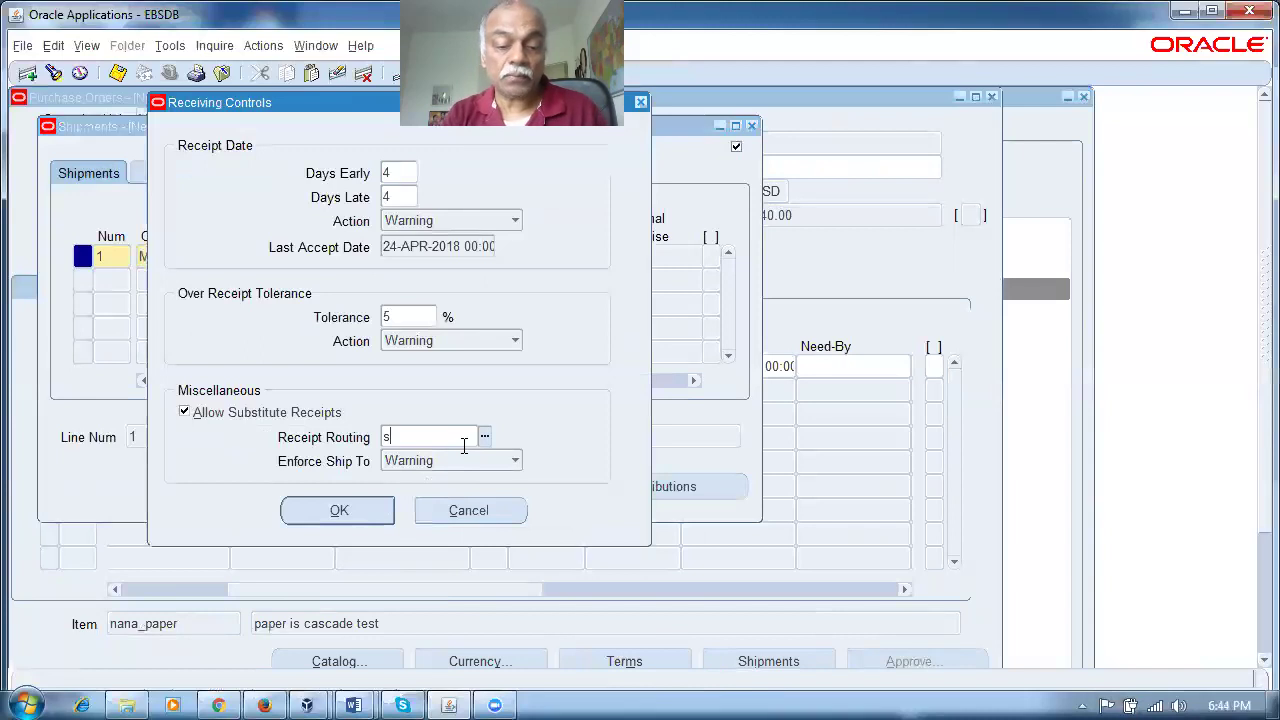
key("Tab")
left_click(340, 515)
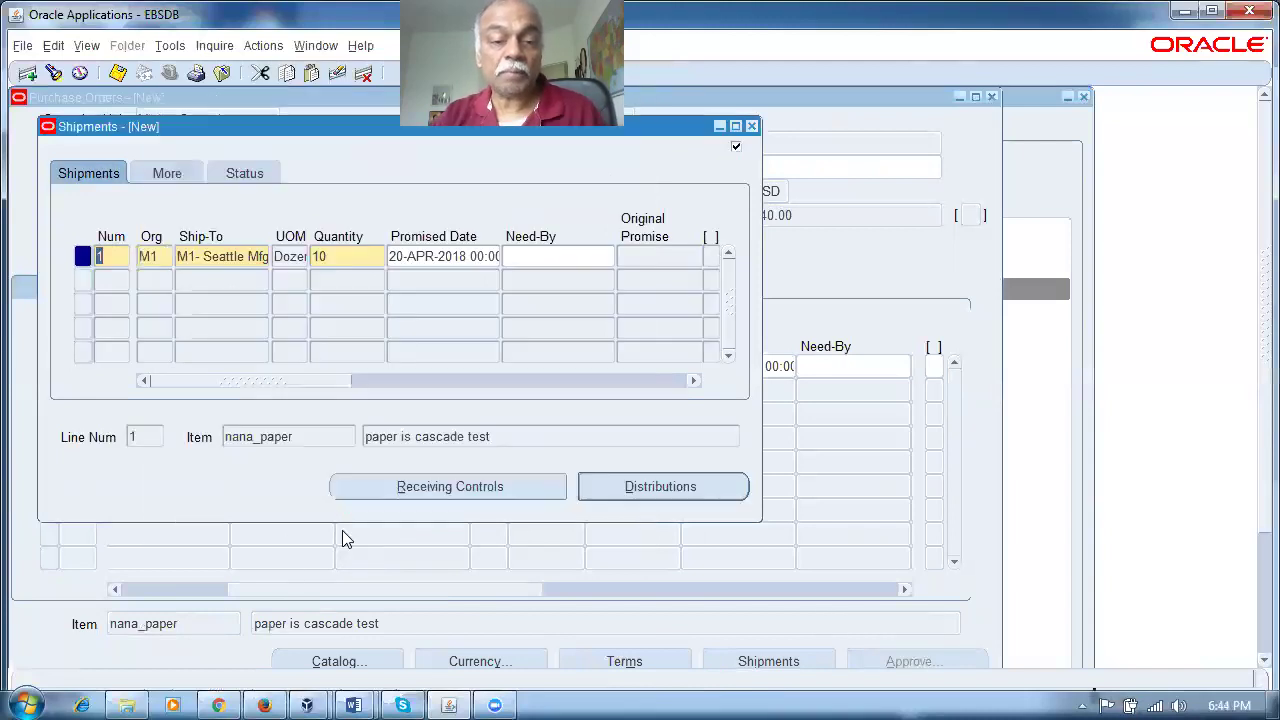
Step: Save the order after checking its shipment's distribution, and submit the purchase order for approval
left_click(633, 486)
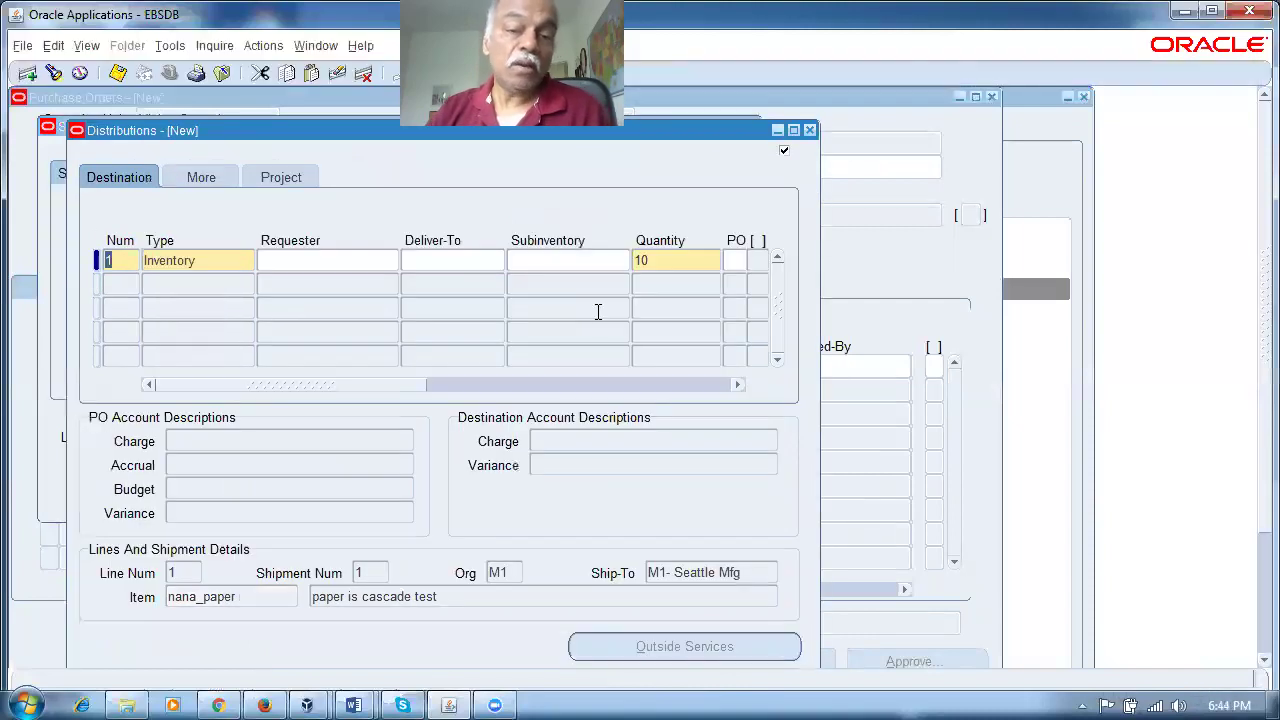
left_click(810, 132)
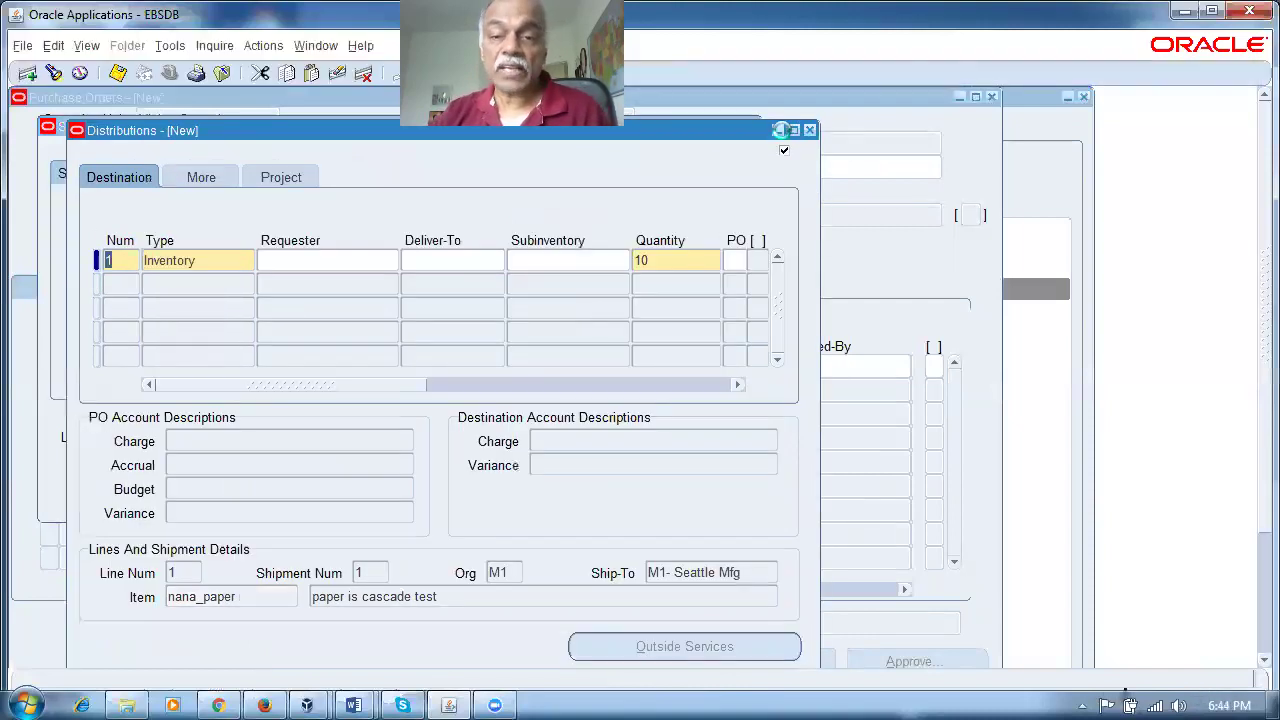
left_click(768, 244)
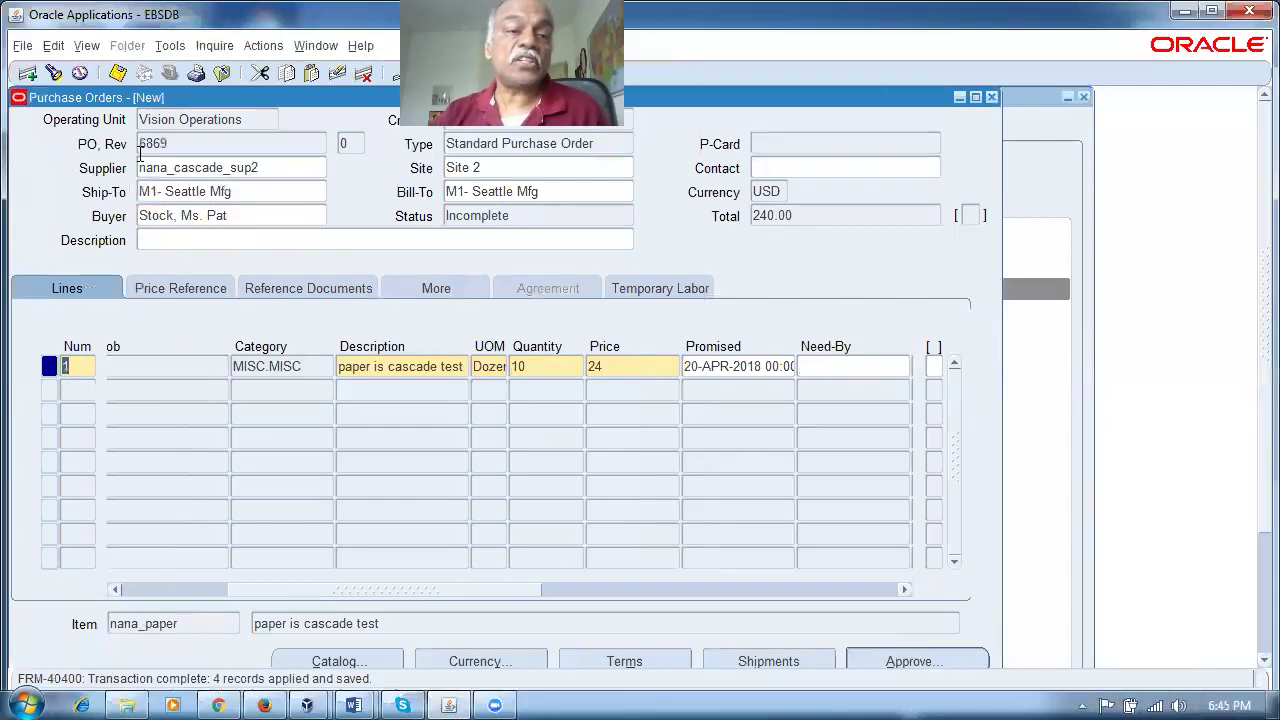
left_click(889, 658)
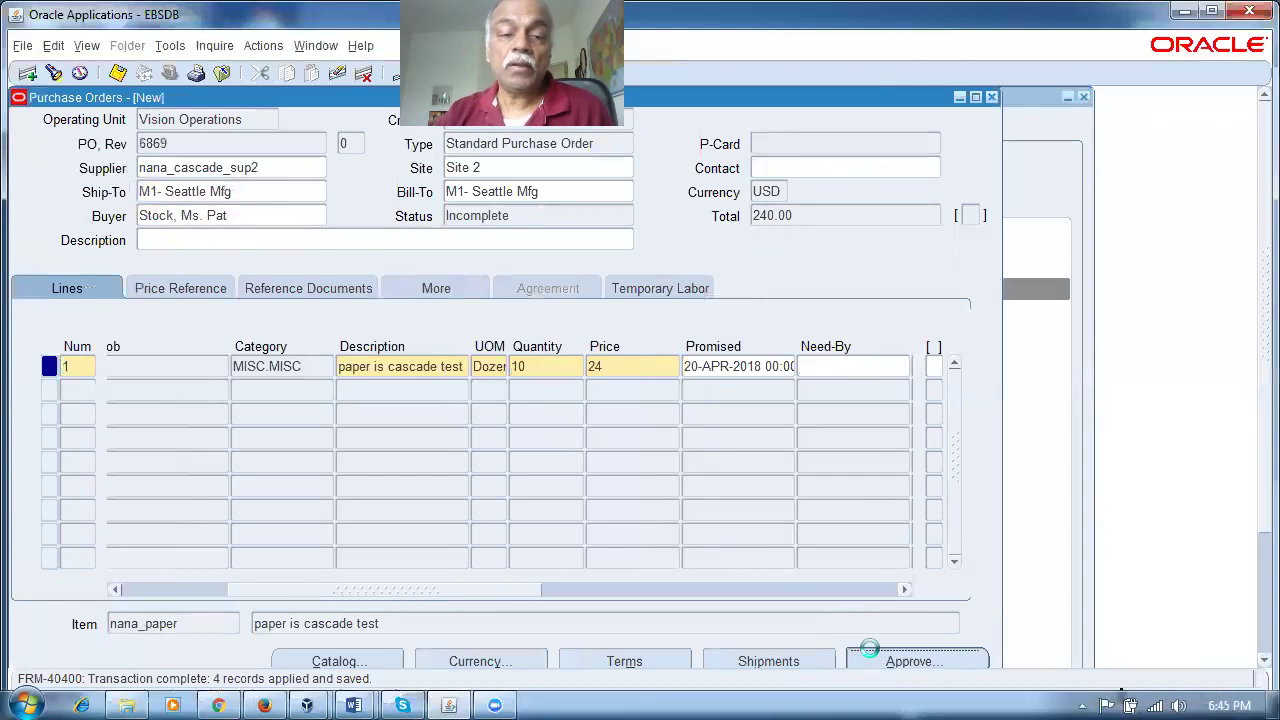
left_click(524, 612)
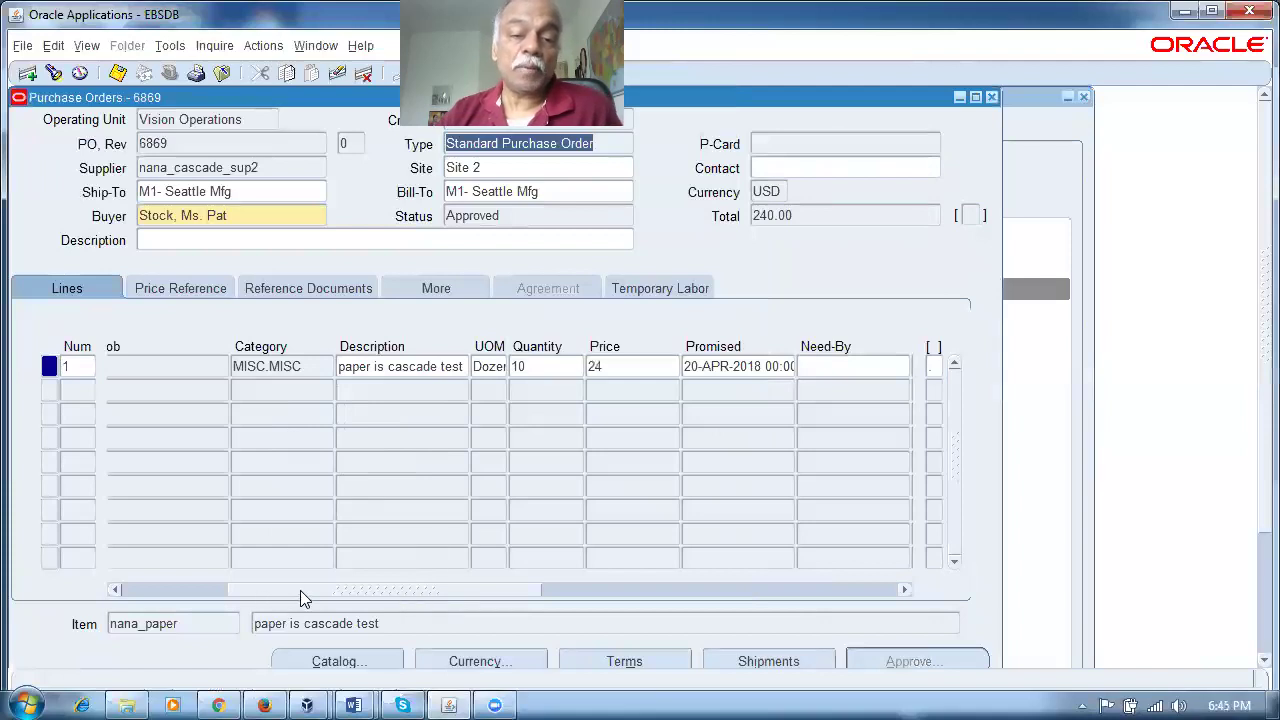
Step: Review the unit of measure, quantity and price of the approved nana_paper line, and close the purchase order
mouse_move(248, 592)
left_mouse_down()
mouse_move(172, 592)
mouse_move(258, 600)
left_mouse_up()
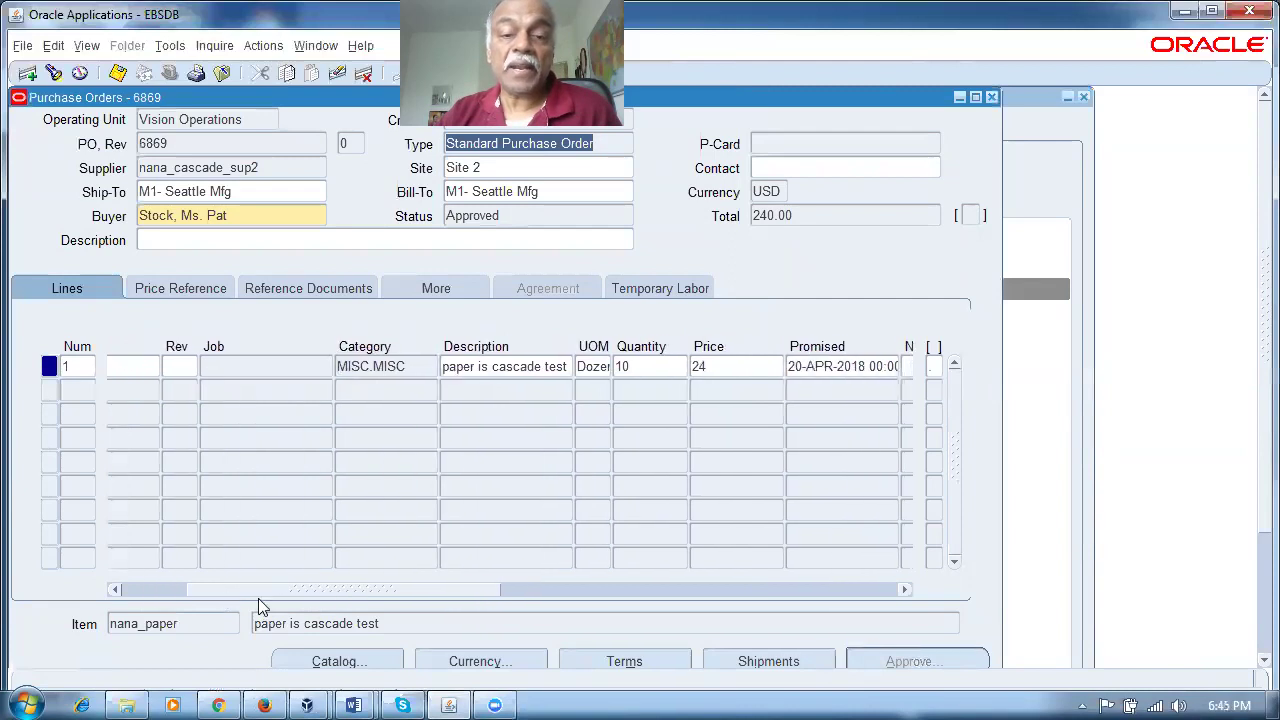
left_click(792, 366)
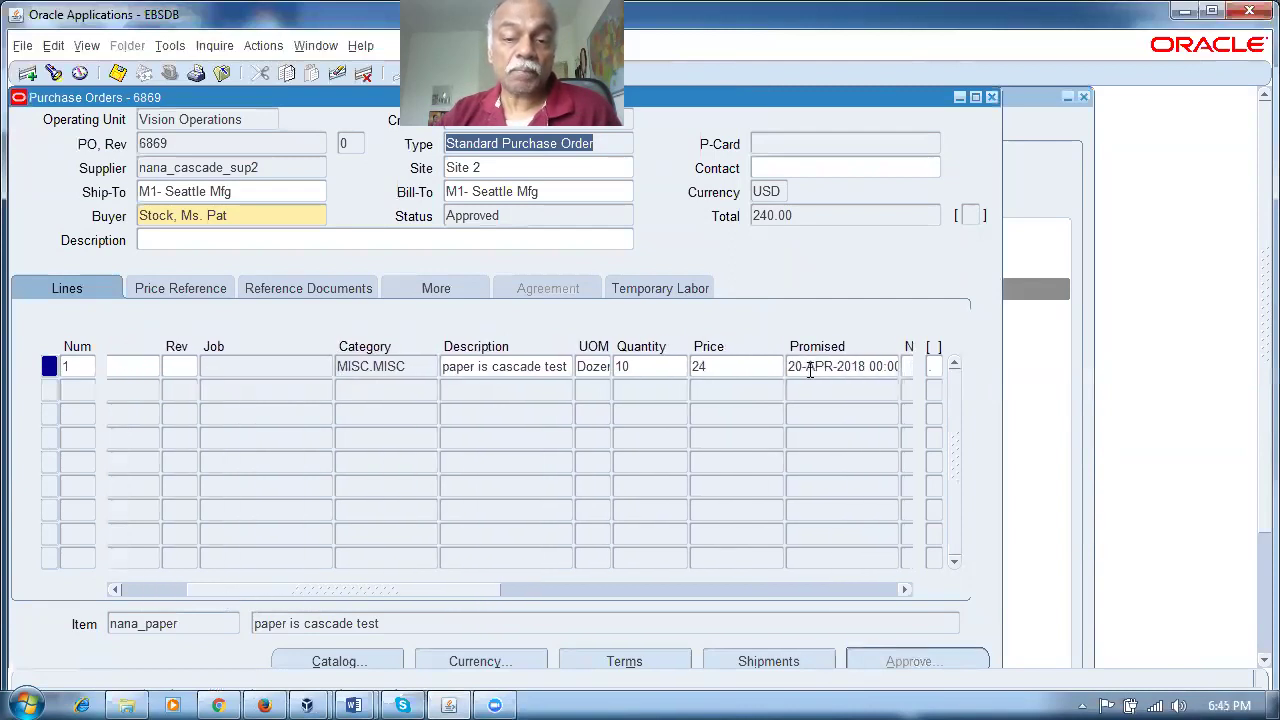
left_click(600, 376)
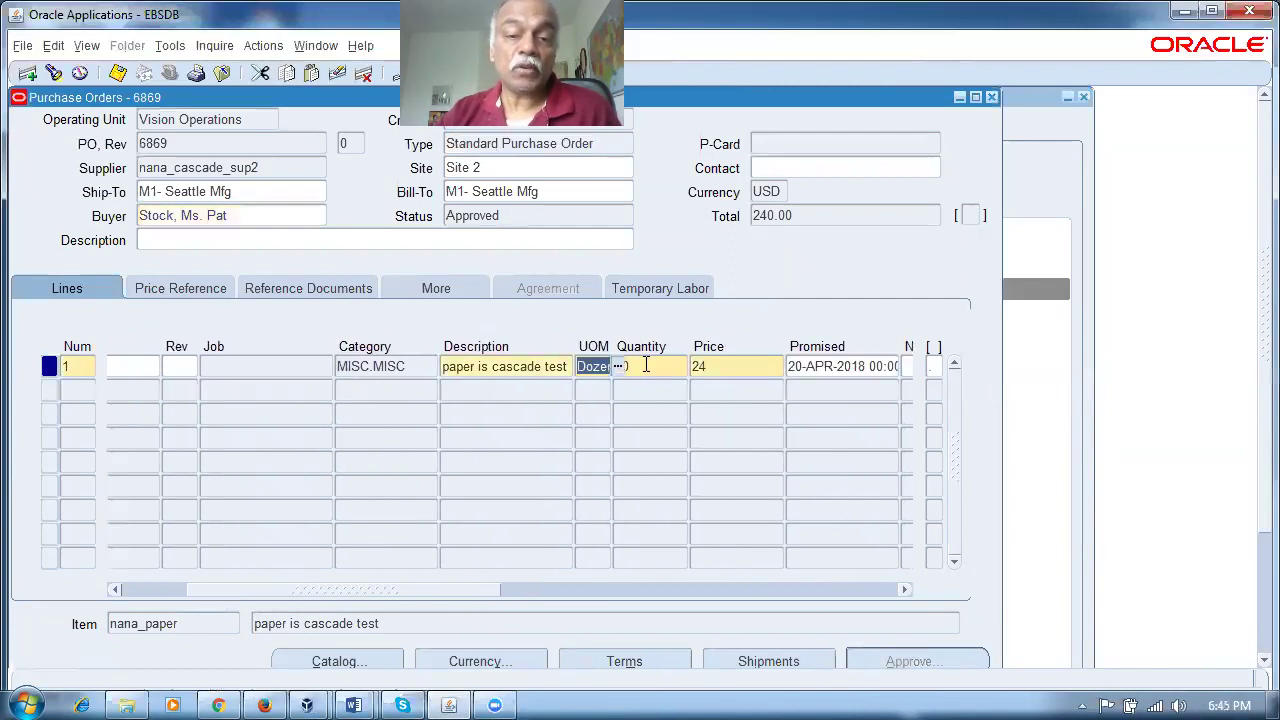
left_click(645, 366)
left_click(748, 366)
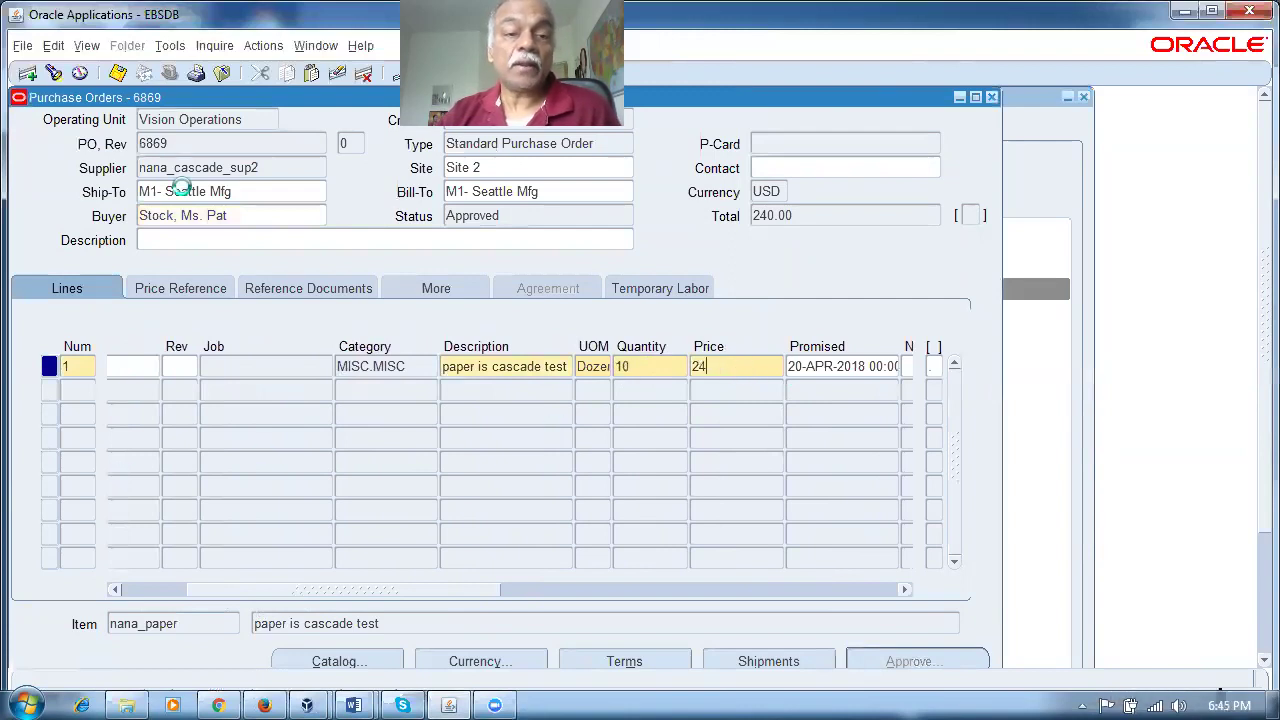
left_click(993, 97)
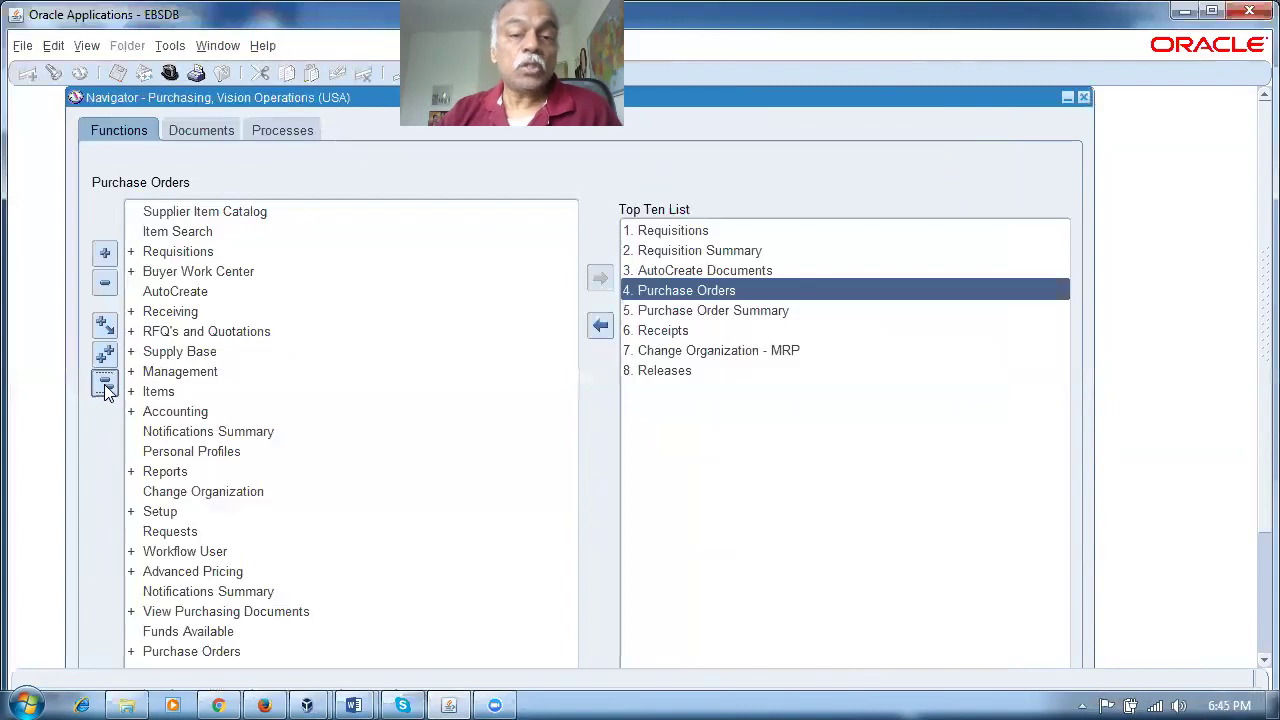
Step: Open the expected receipts search from Receiving and set the supplier to nana_cascade_sup2
left_click(207, 311)
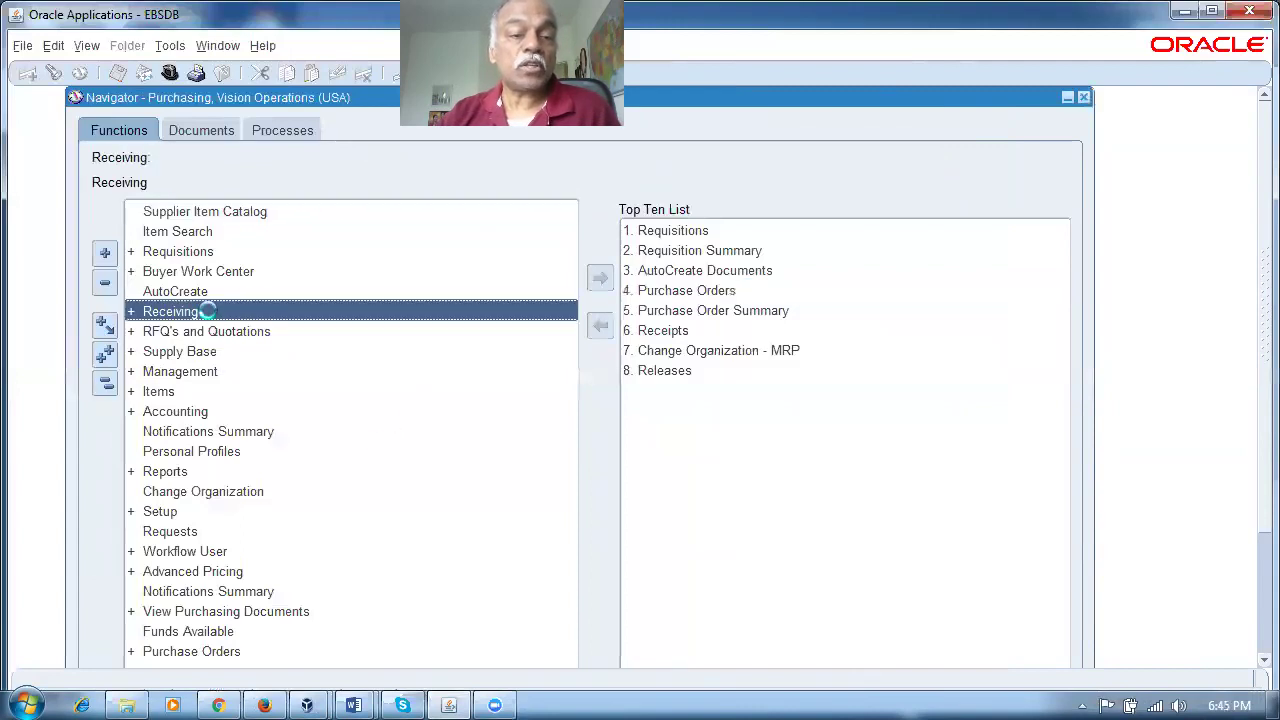
double_click(212, 330)
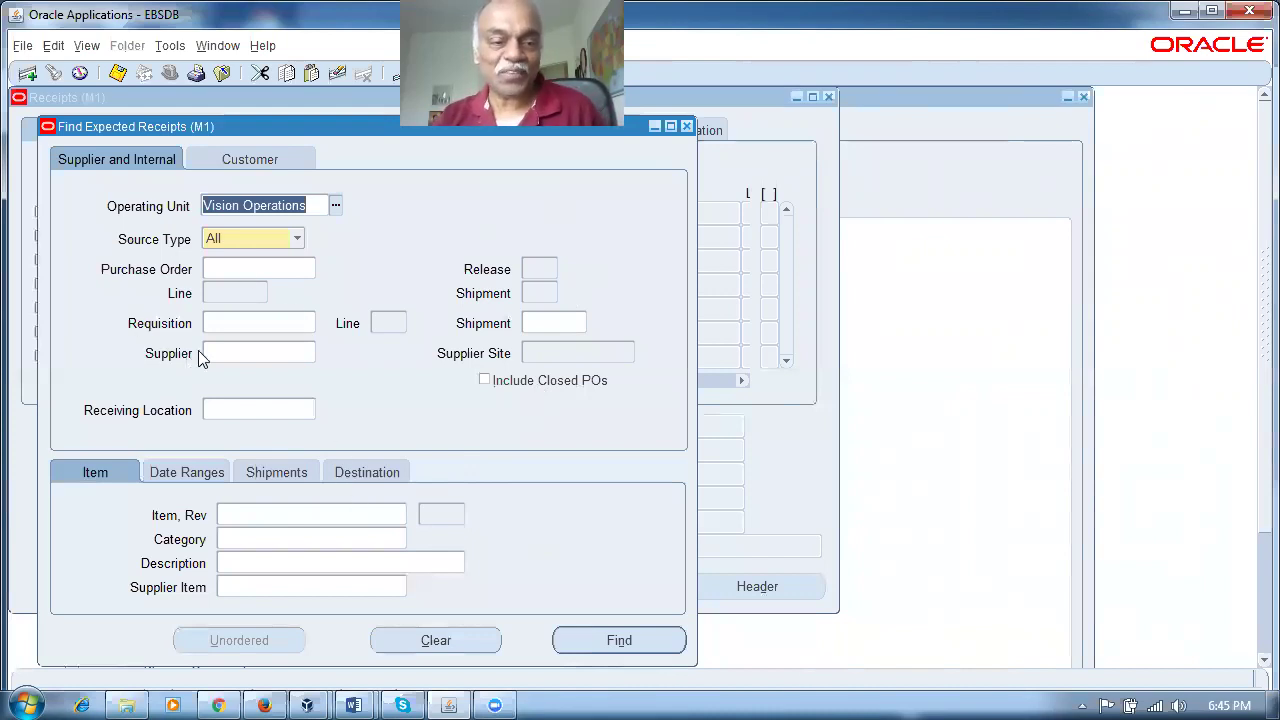
left_click_drag(300, 128, 260, 133)
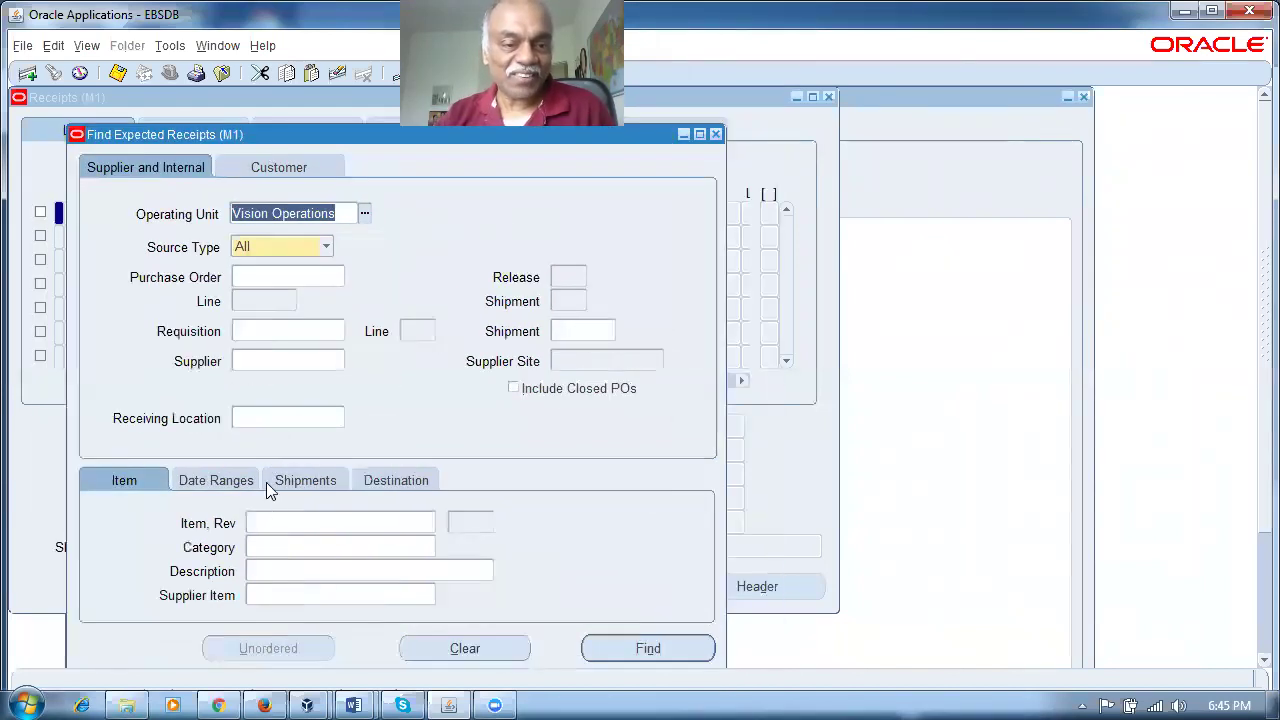
left_click(258, 364)
type("nana%")
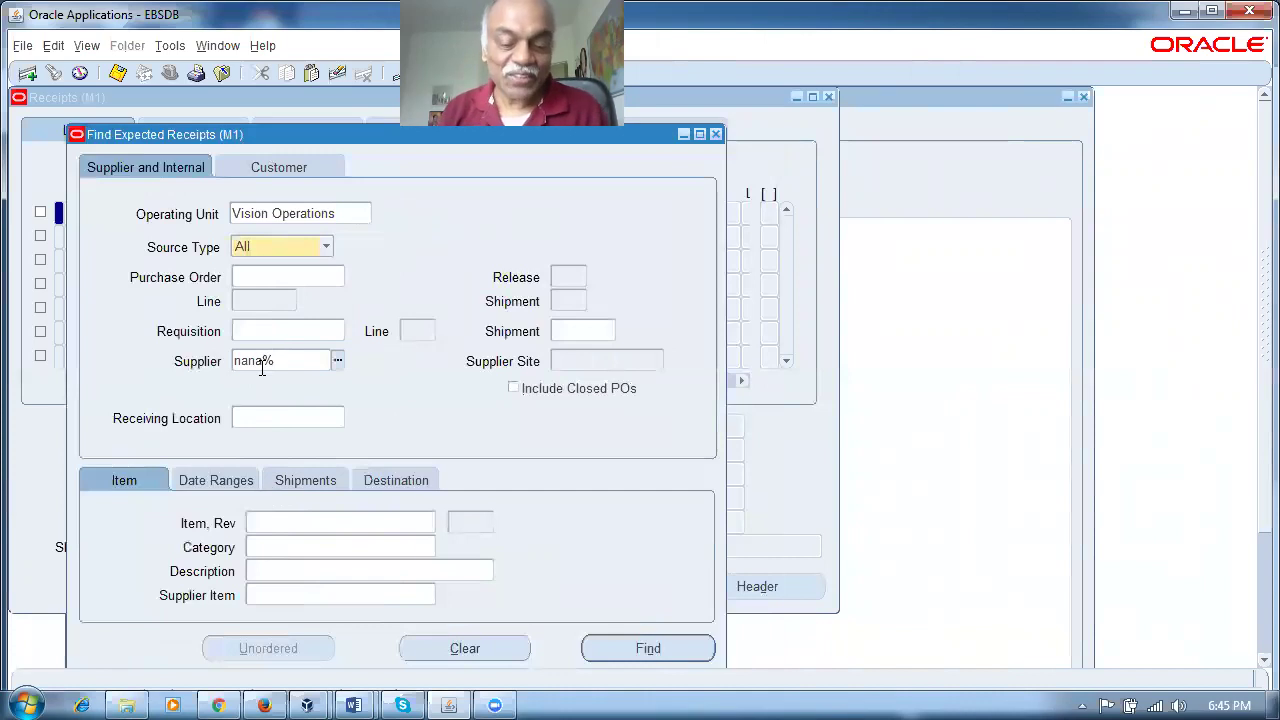
key("Tab")
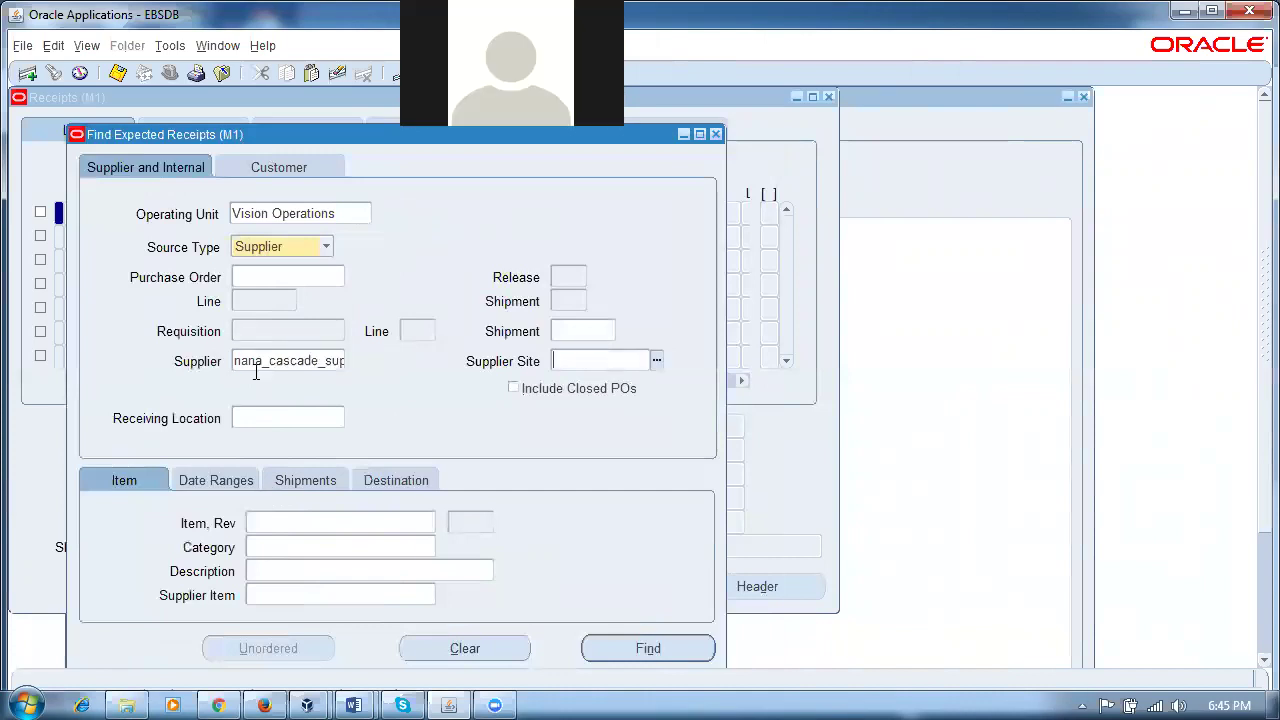
Step: Set the item filter to nana_paper and recheck the supplier and item criteria
left_click(270, 520)
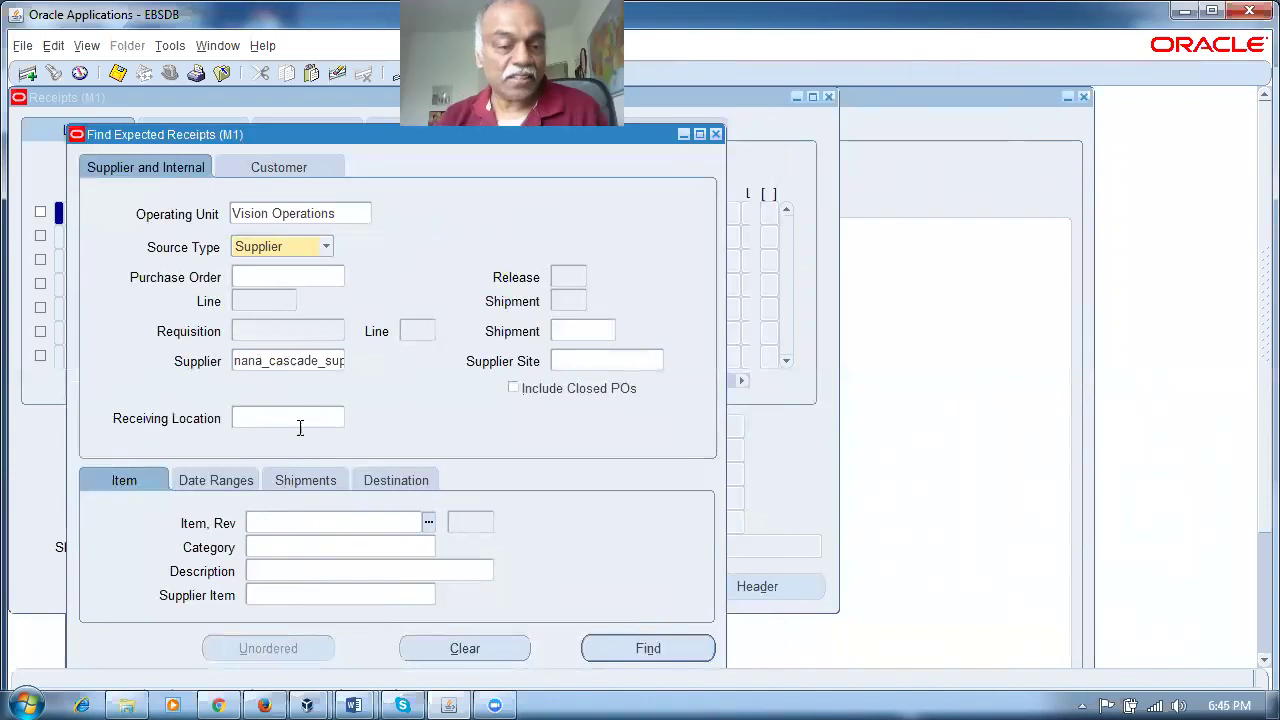
type("nana")
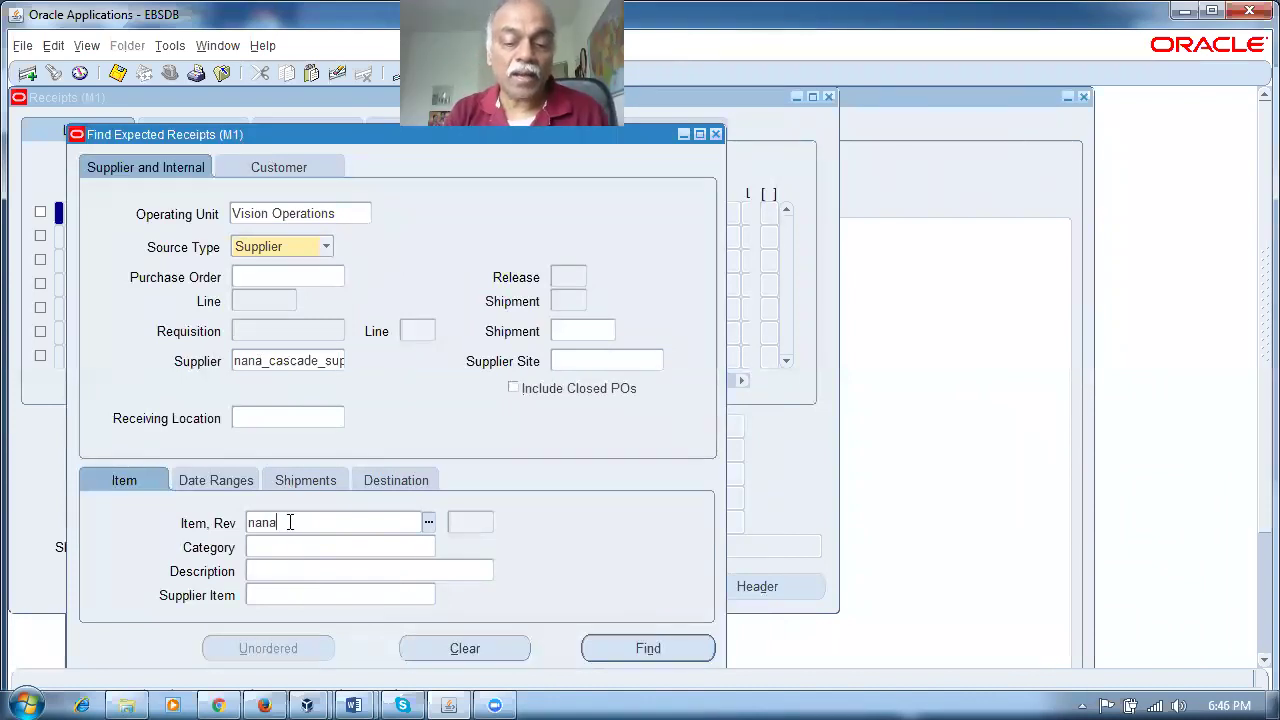
type("%pap")
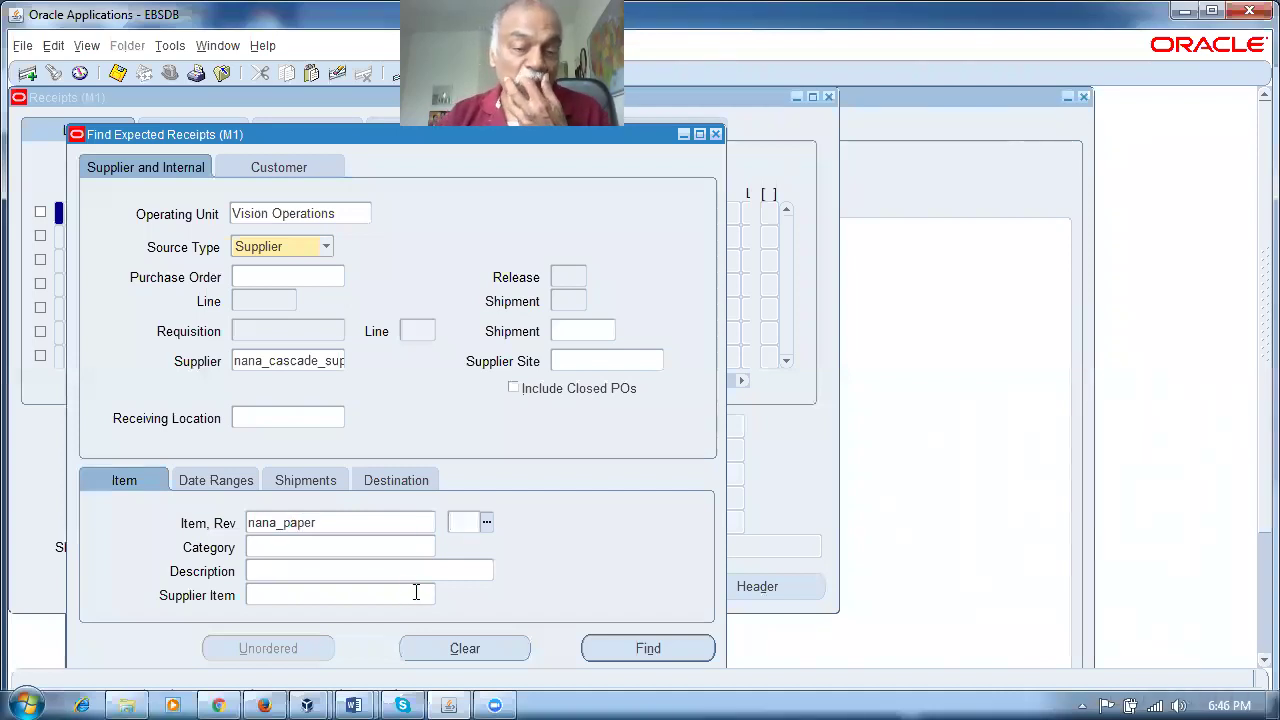
left_click(275, 362)
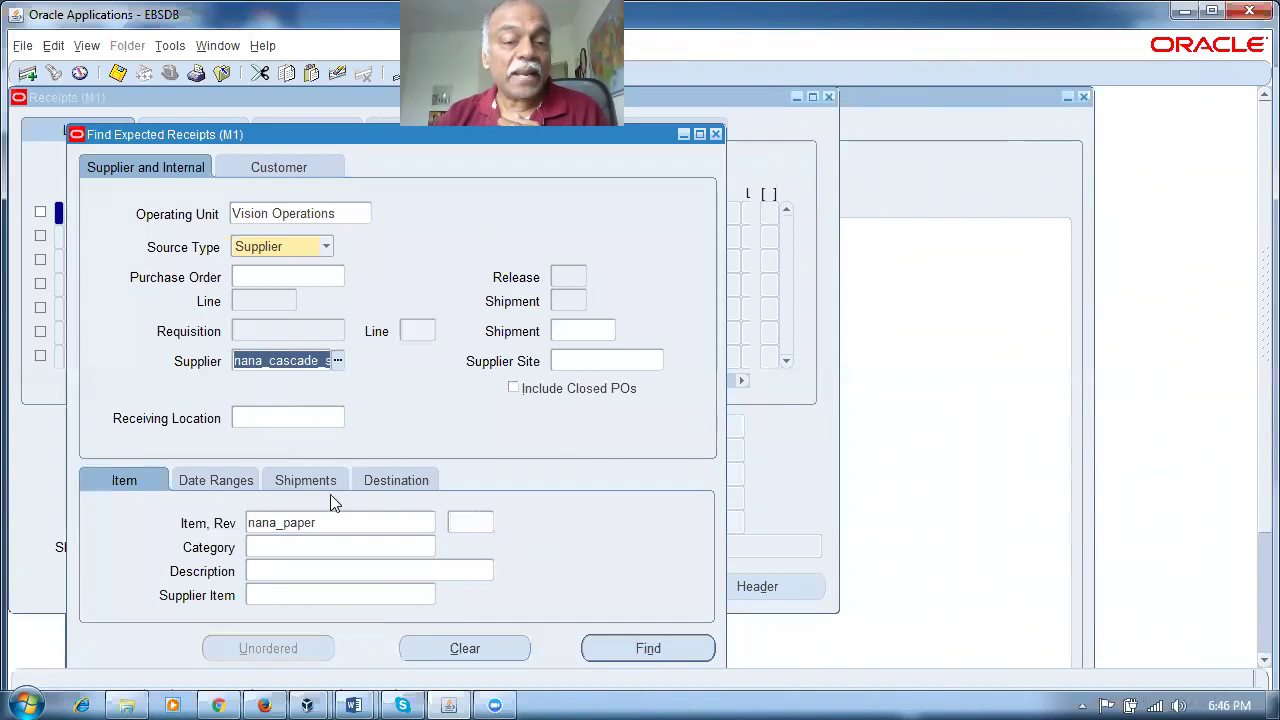
left_click(323, 522)
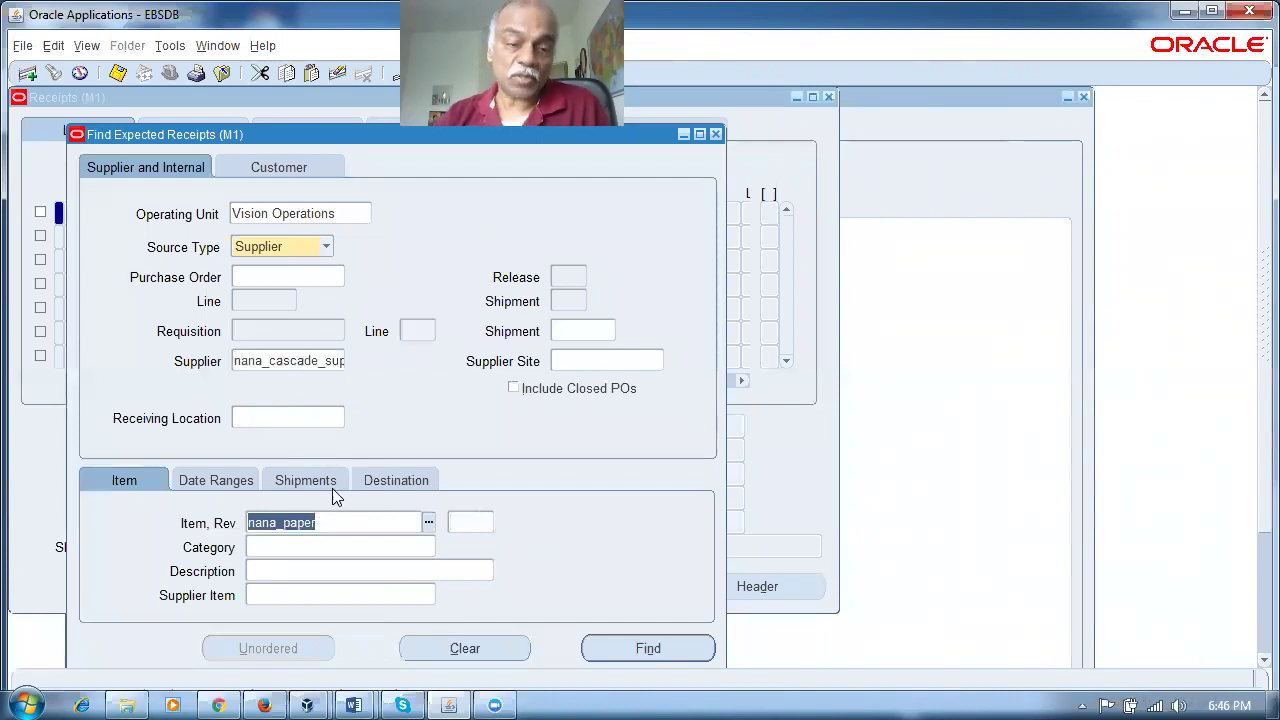
left_click(322, 362)
left_click(342, 524)
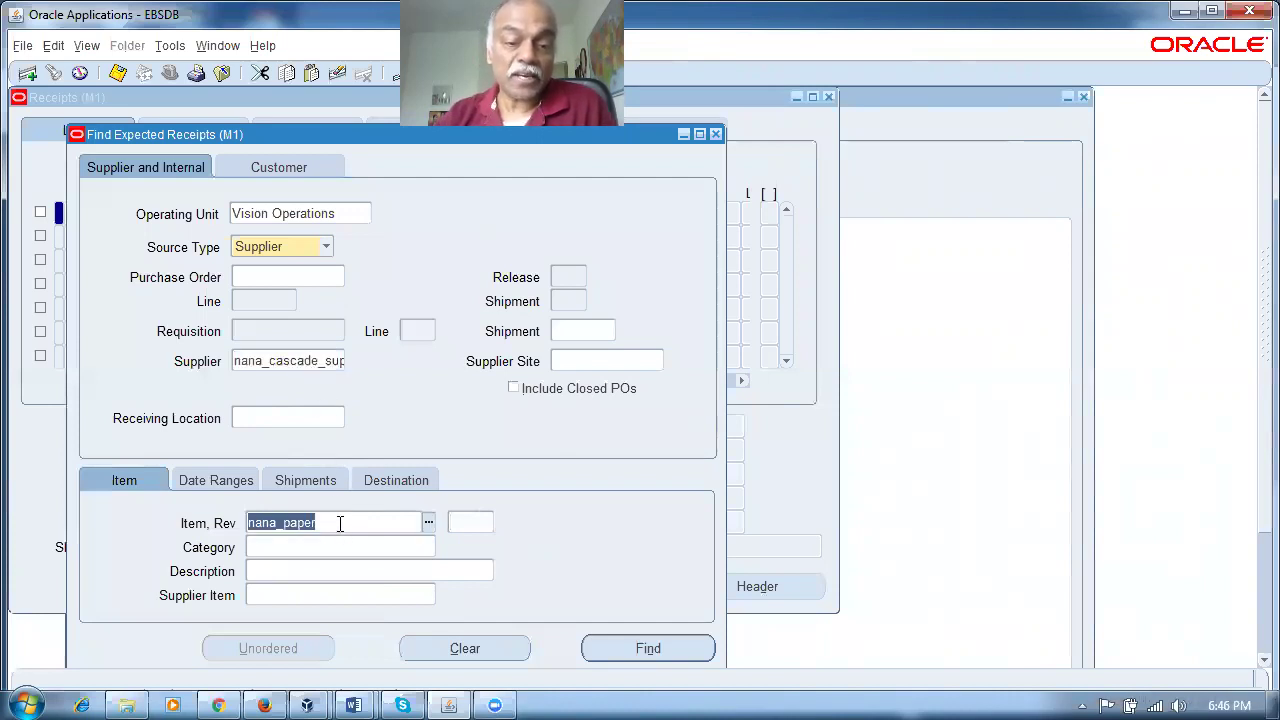
Step: Find the matching expected receipts, check the receipt lines for the cascade option, and close the receipts
left_click(645, 650)
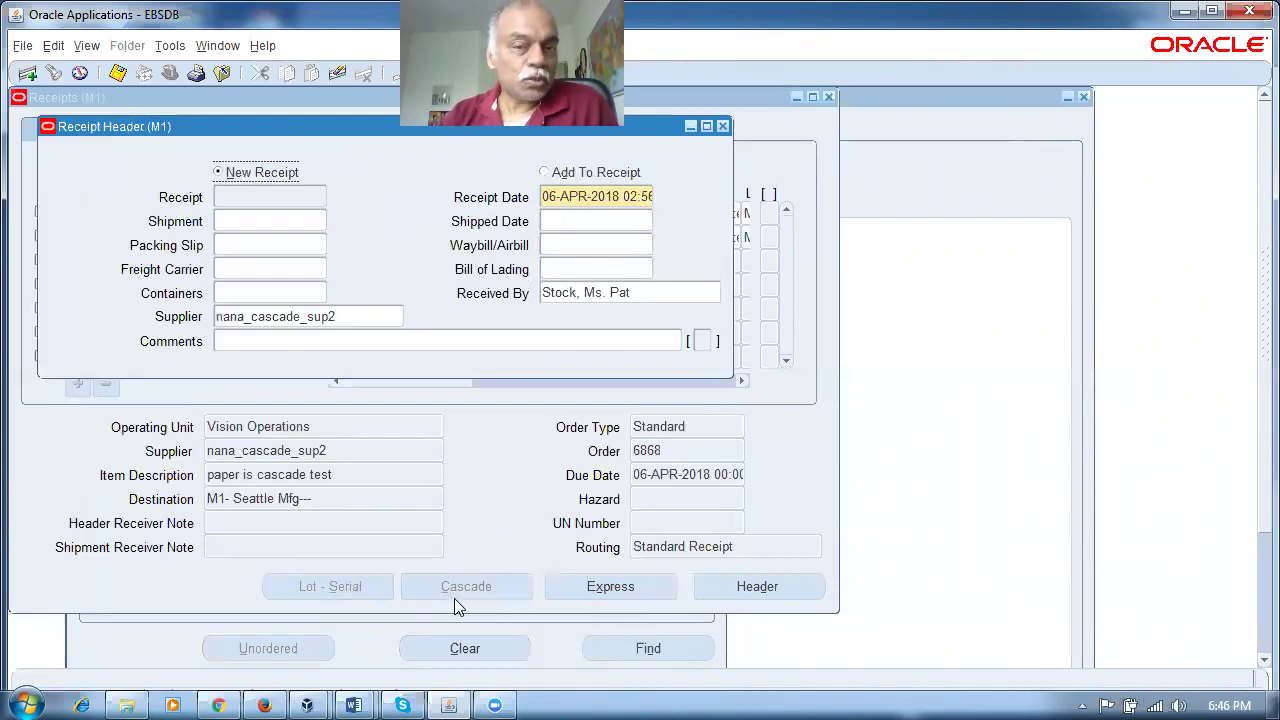
left_click(722, 126)
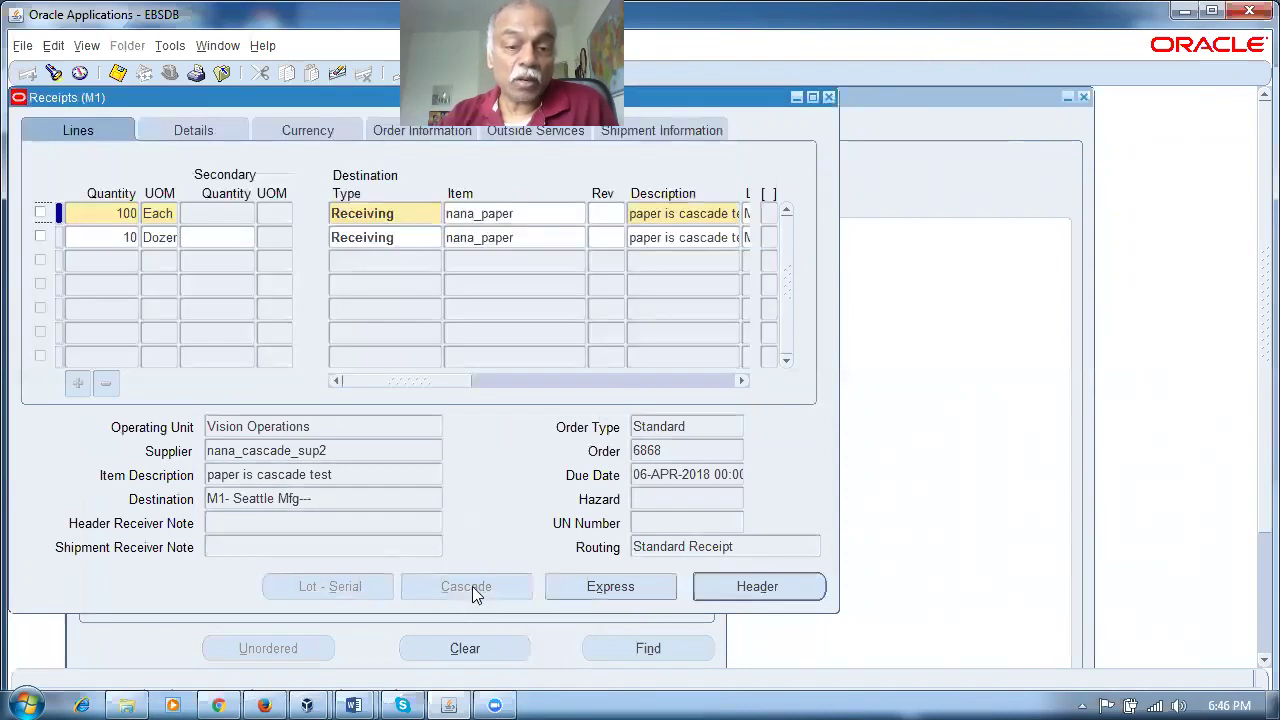
left_click(828, 97)
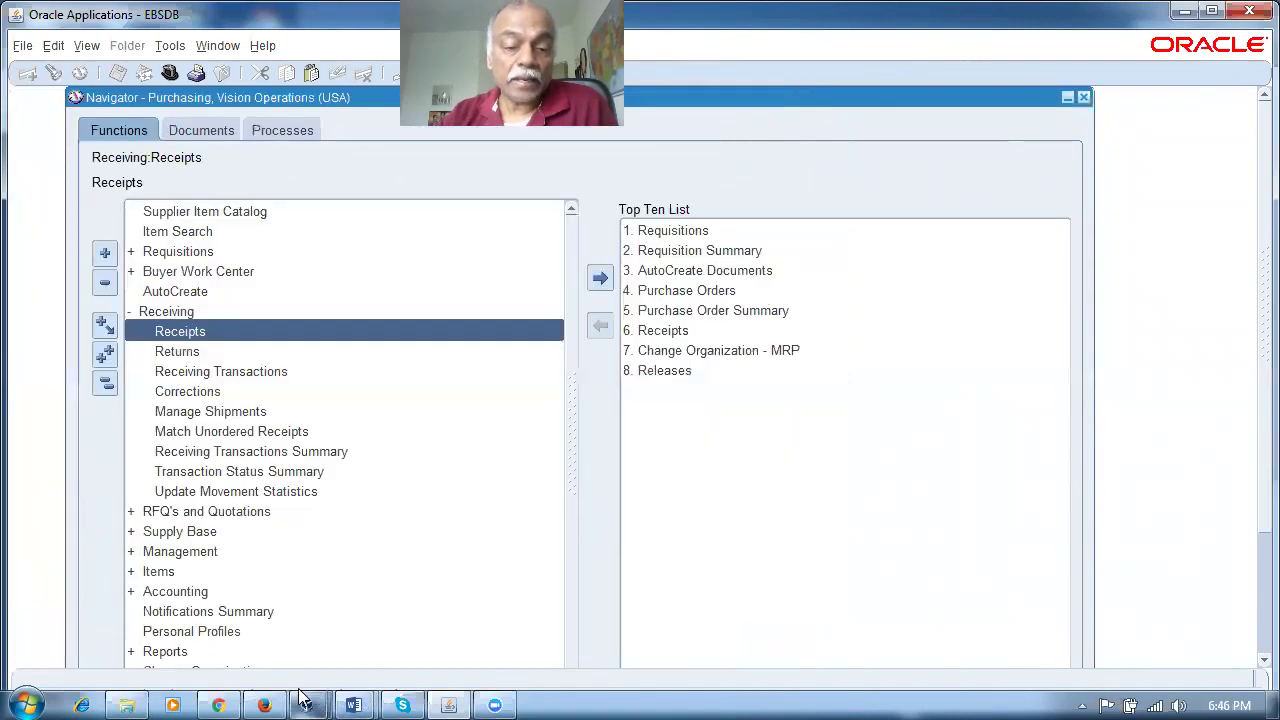
Step: In Firefox, try to save the Seattle Manufacturing receiving options with cascade transactions allowed, and close the page
left_click(264, 705)
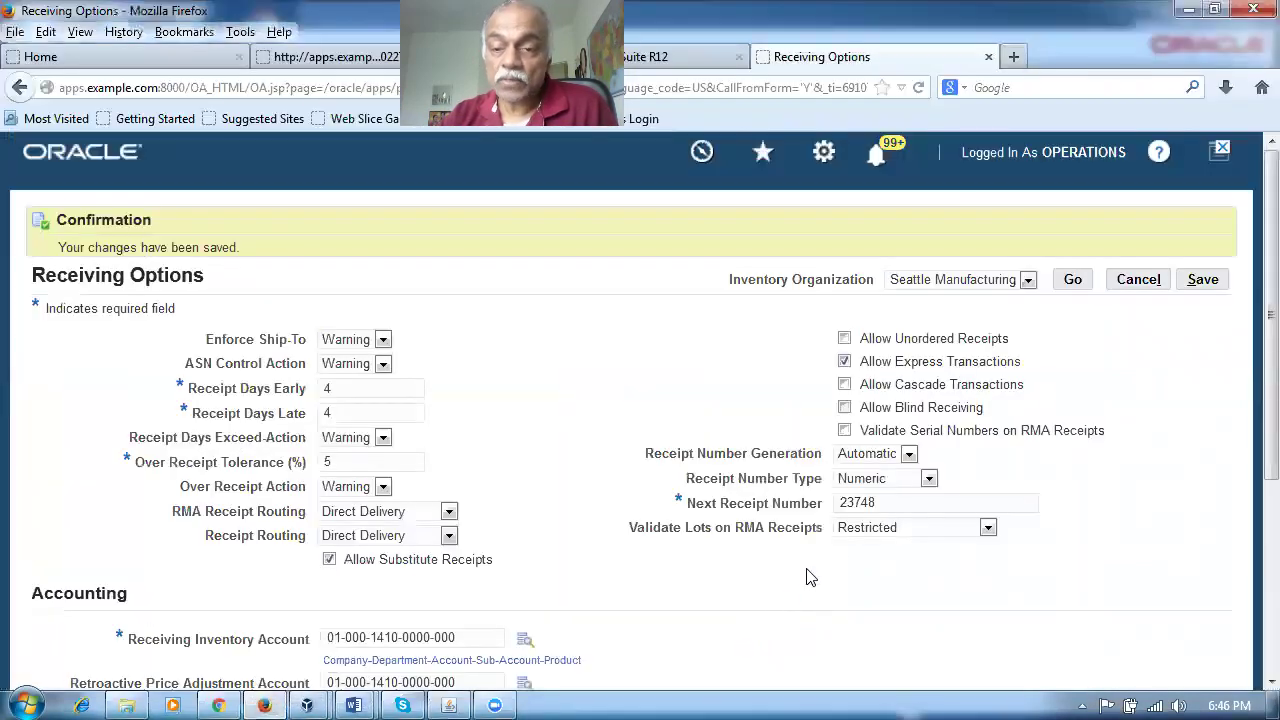
left_click(845, 384)
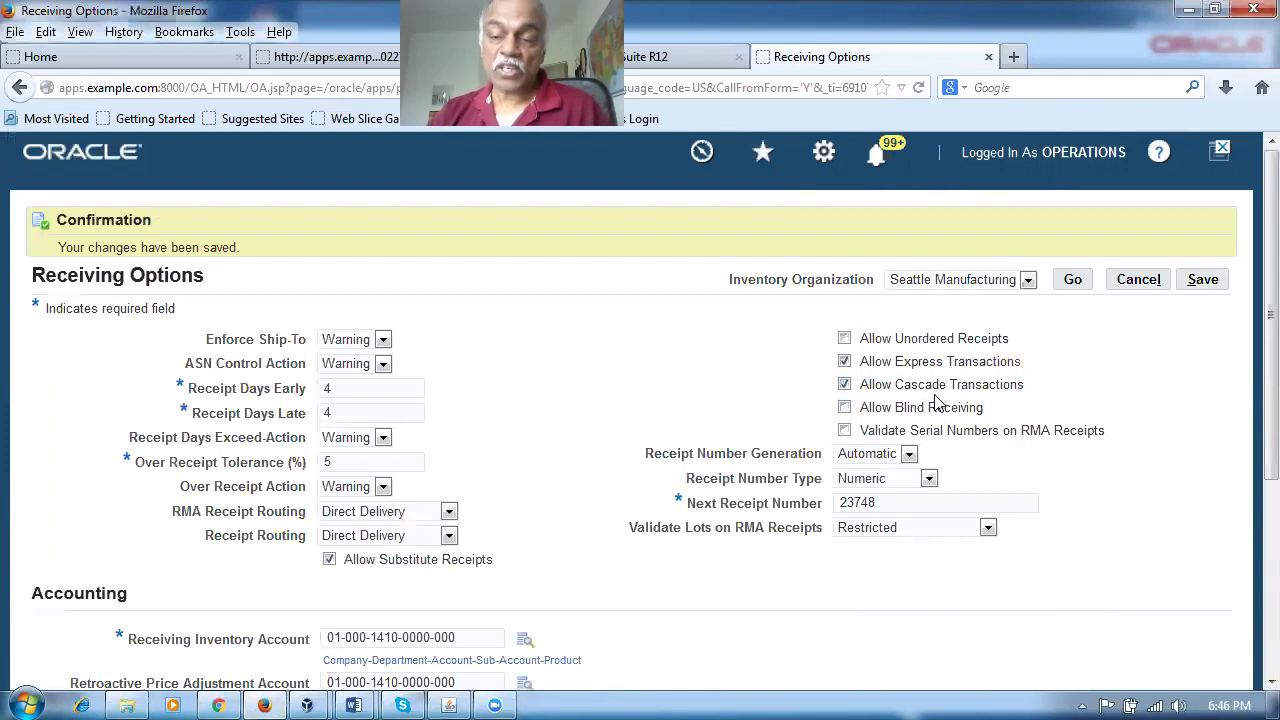
left_click(1200, 290)
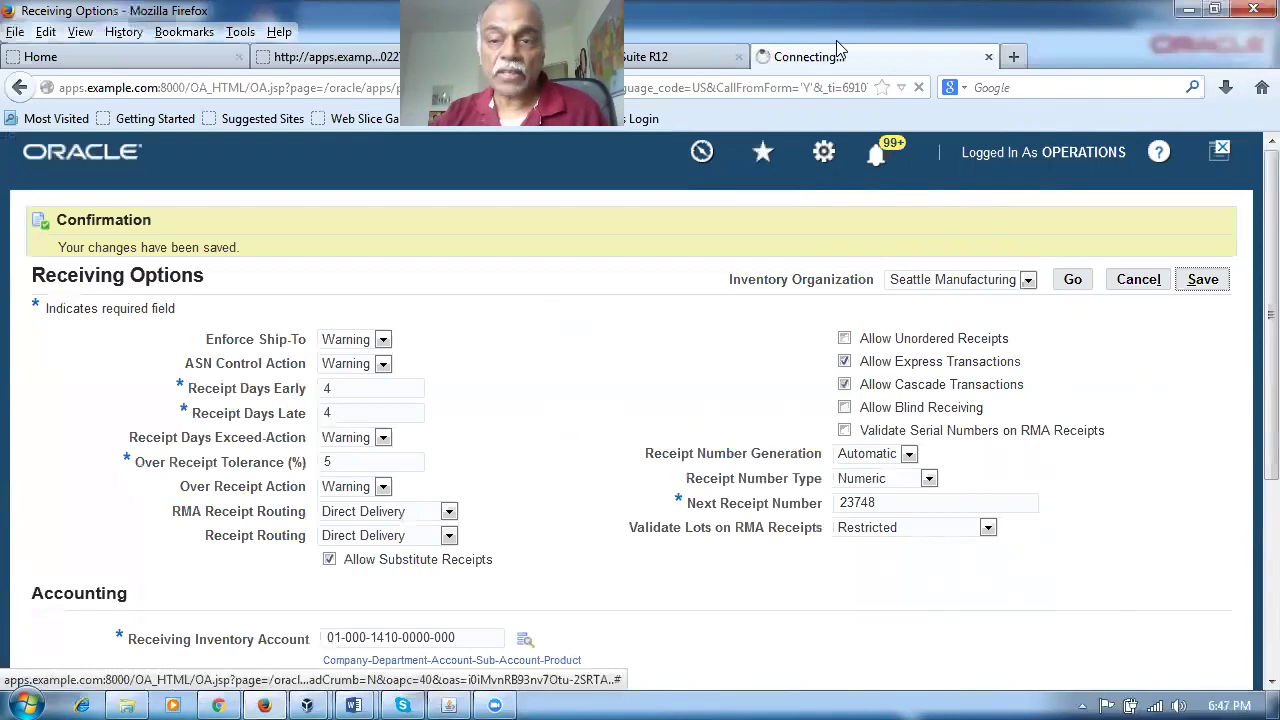
left_click(988, 57)
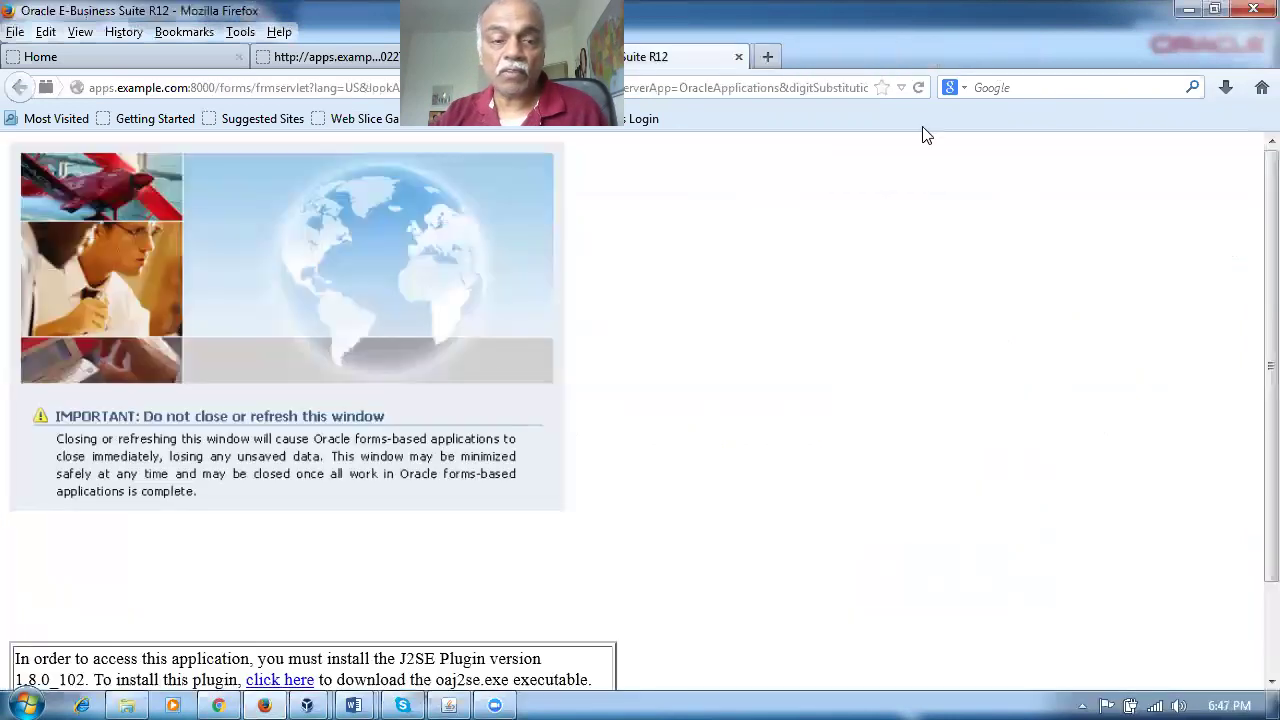
Step: Reopen Receiving Options from the Oracle Applications purchasing setup, allow cascade transactions for Seattle Manufacturing, and save the change
left_click(449, 705)
left_click(105, 381)
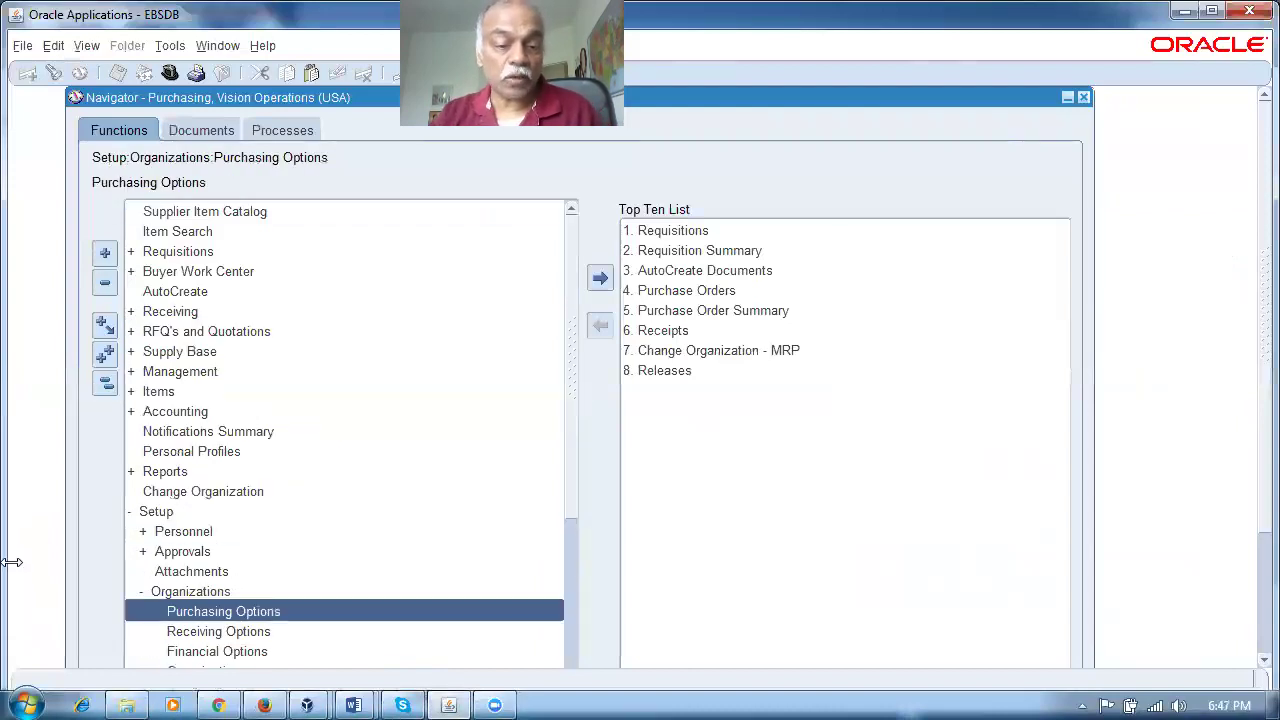
left_click(222, 634)
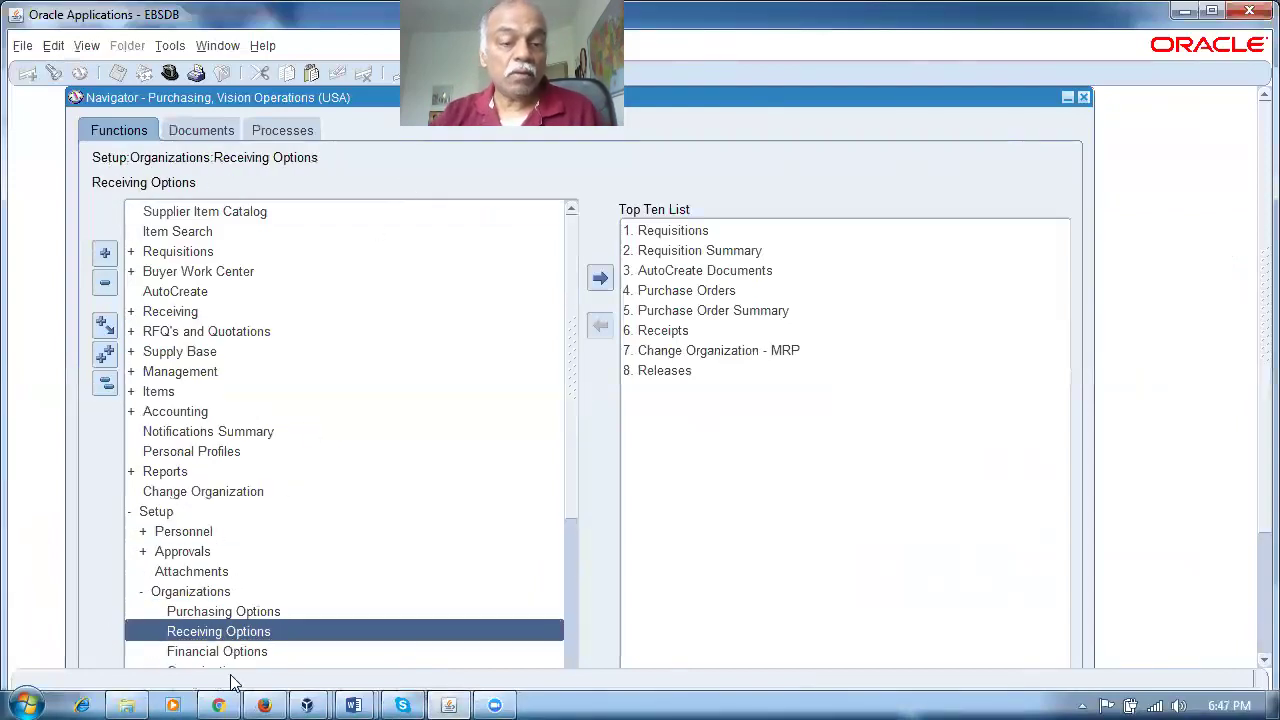
double_click(253, 631)
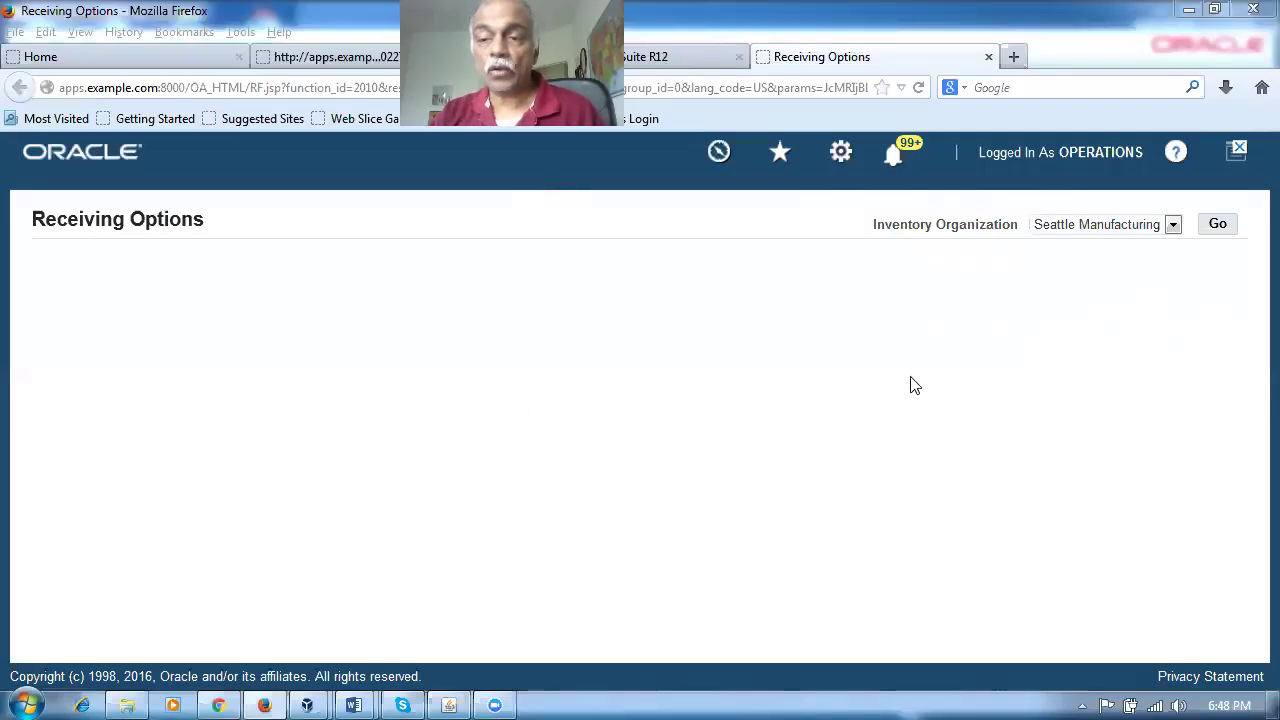
left_click(844, 329)
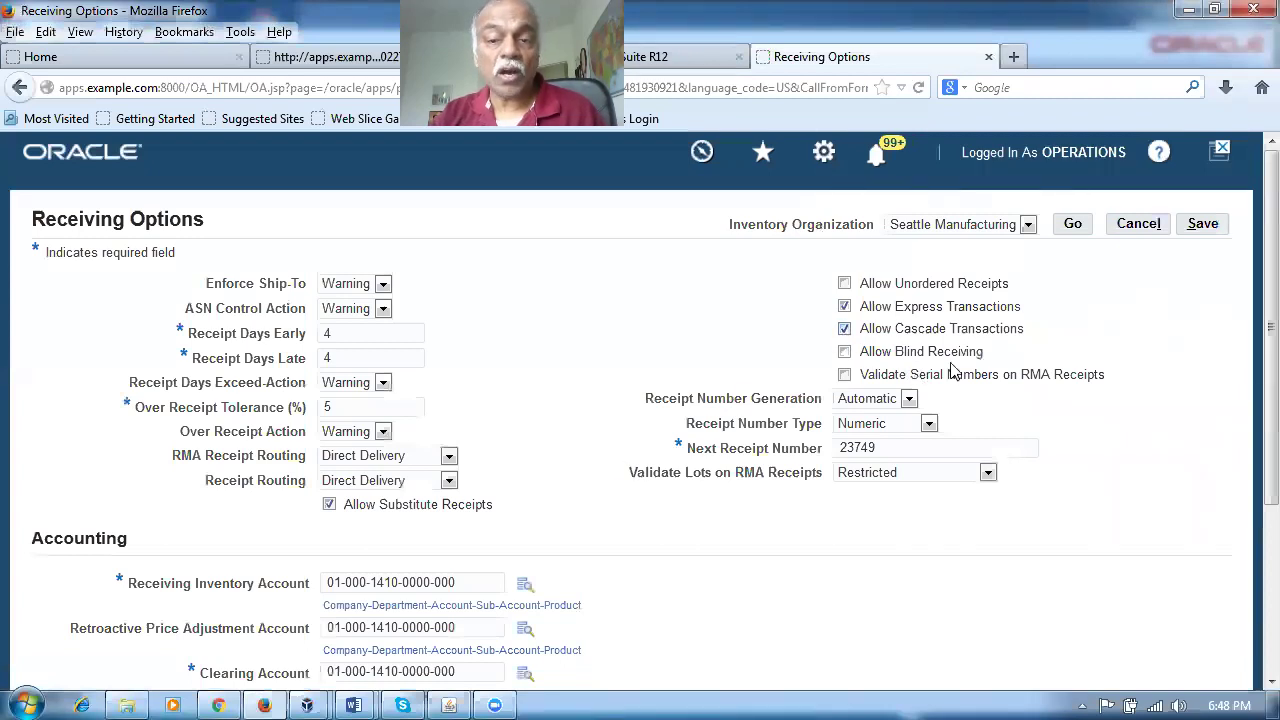
left_click(1204, 229)
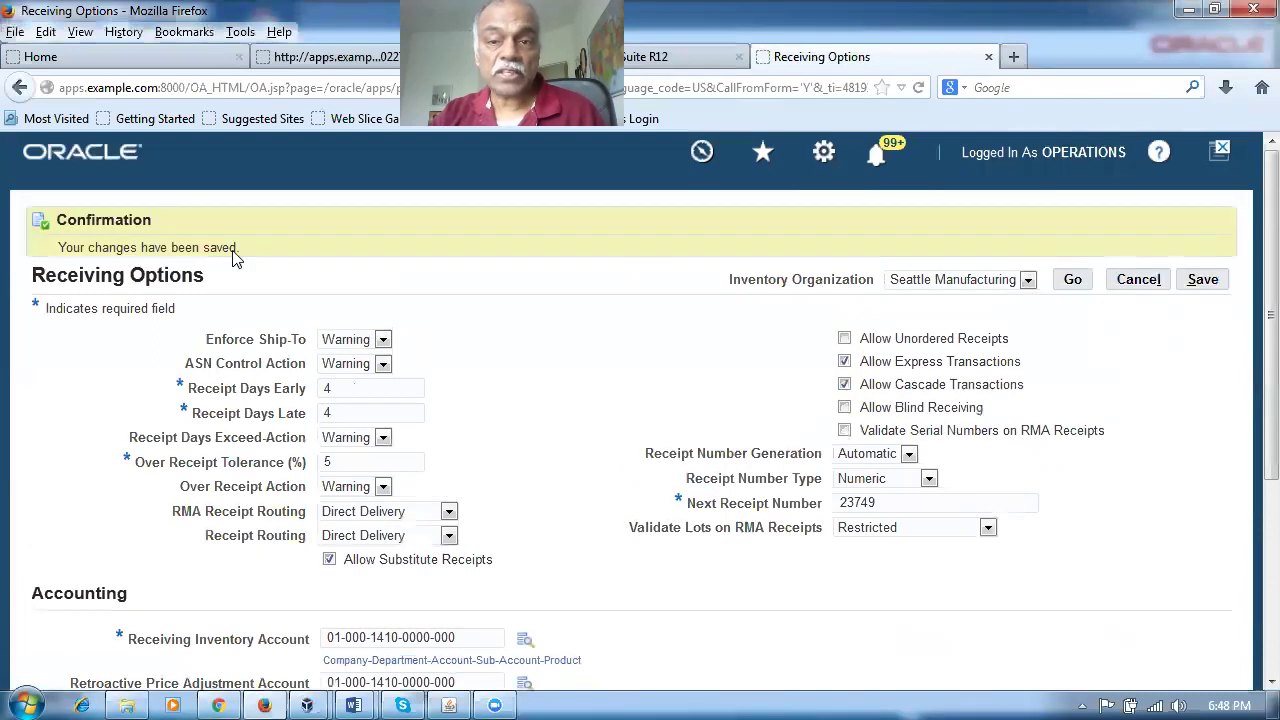
left_click(988, 57)
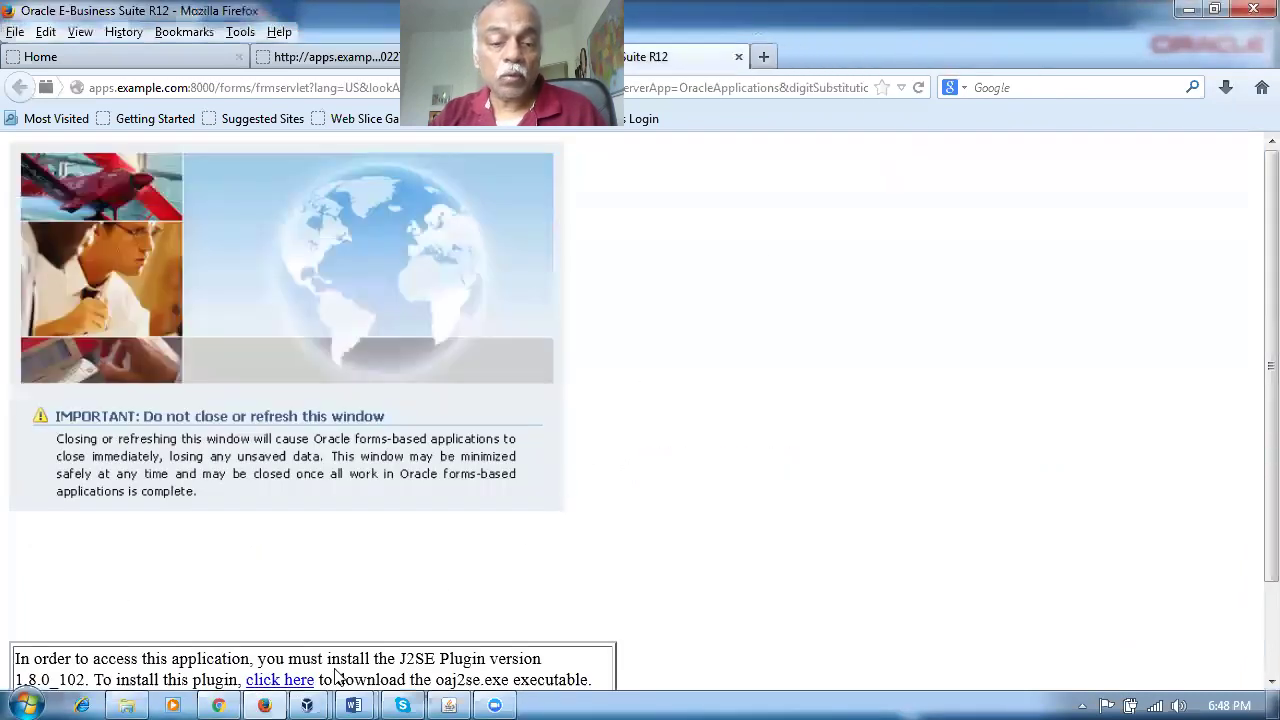
Step: Return to Oracle Applications, reopen the expected receipts search, and set the supplier to nana_cascade_sup2
left_click(449, 705)
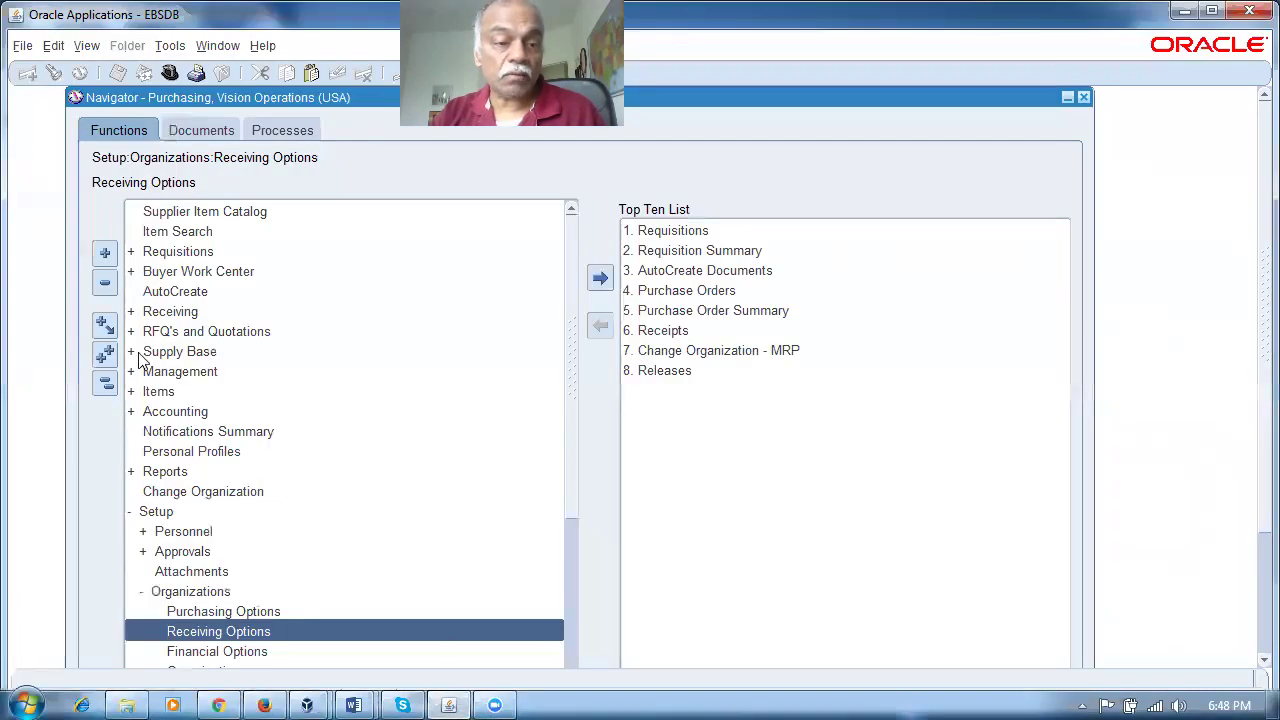
double_click(180, 311)
double_click(182, 334)
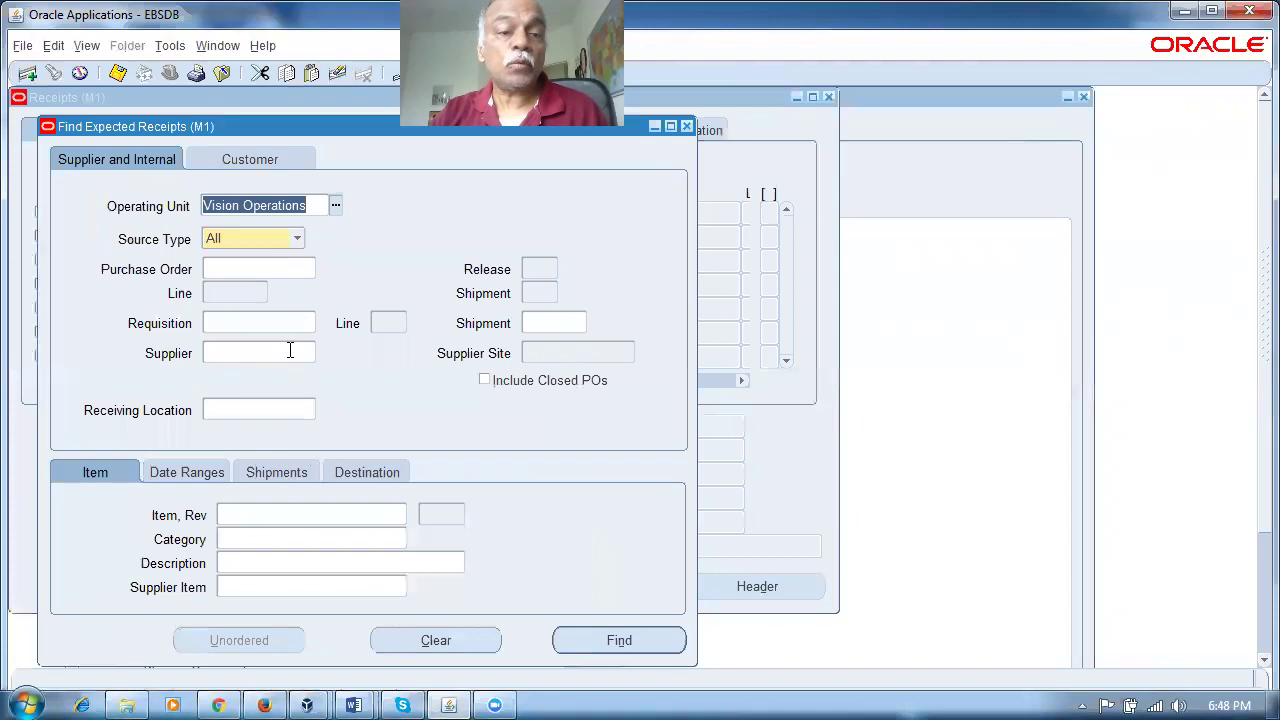
left_click(290, 352)
type("nana%")
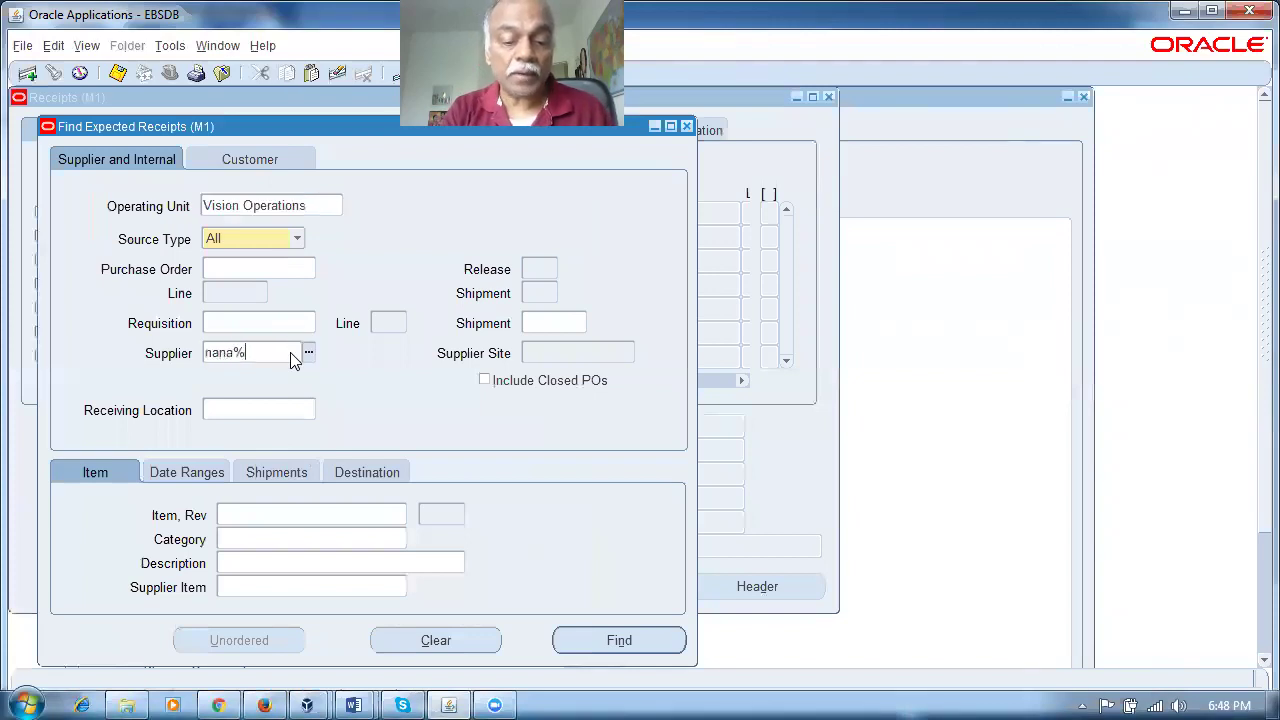
type("cas%")
key("Tab")
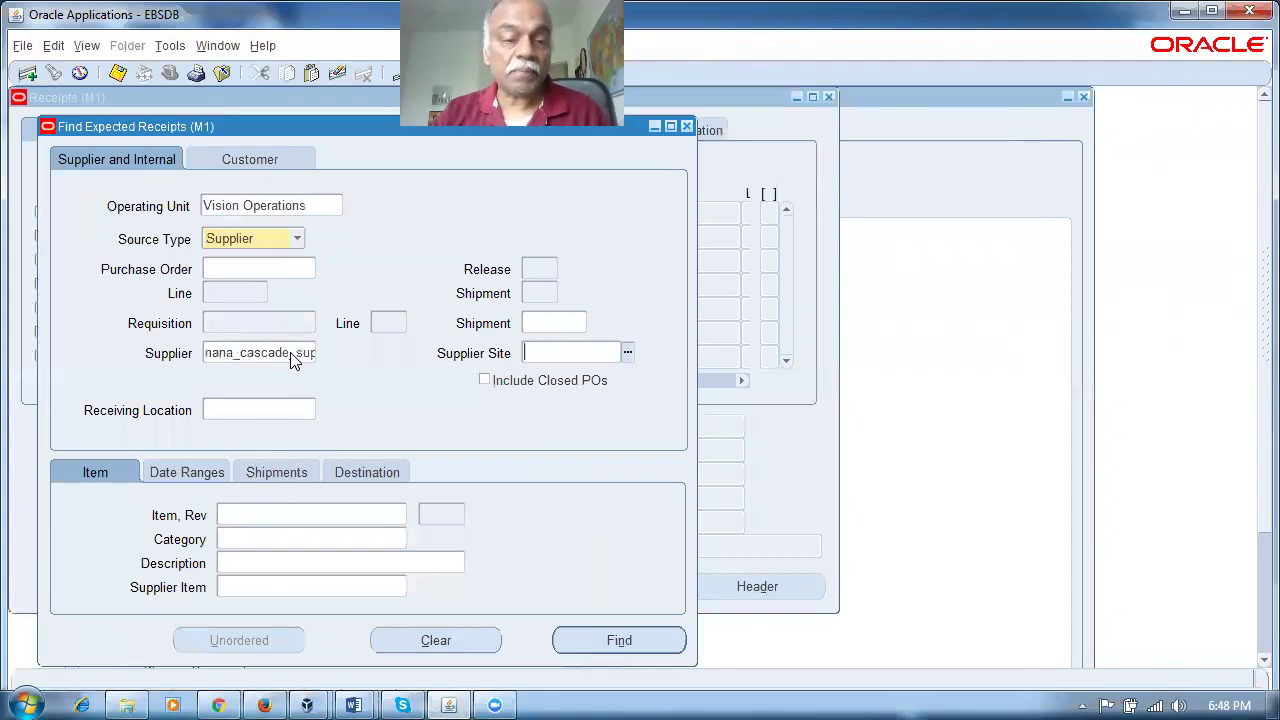
Step: Set the item filter of the expected receipts search to nana_paper
left_click(273, 511)
type("nana%pa")
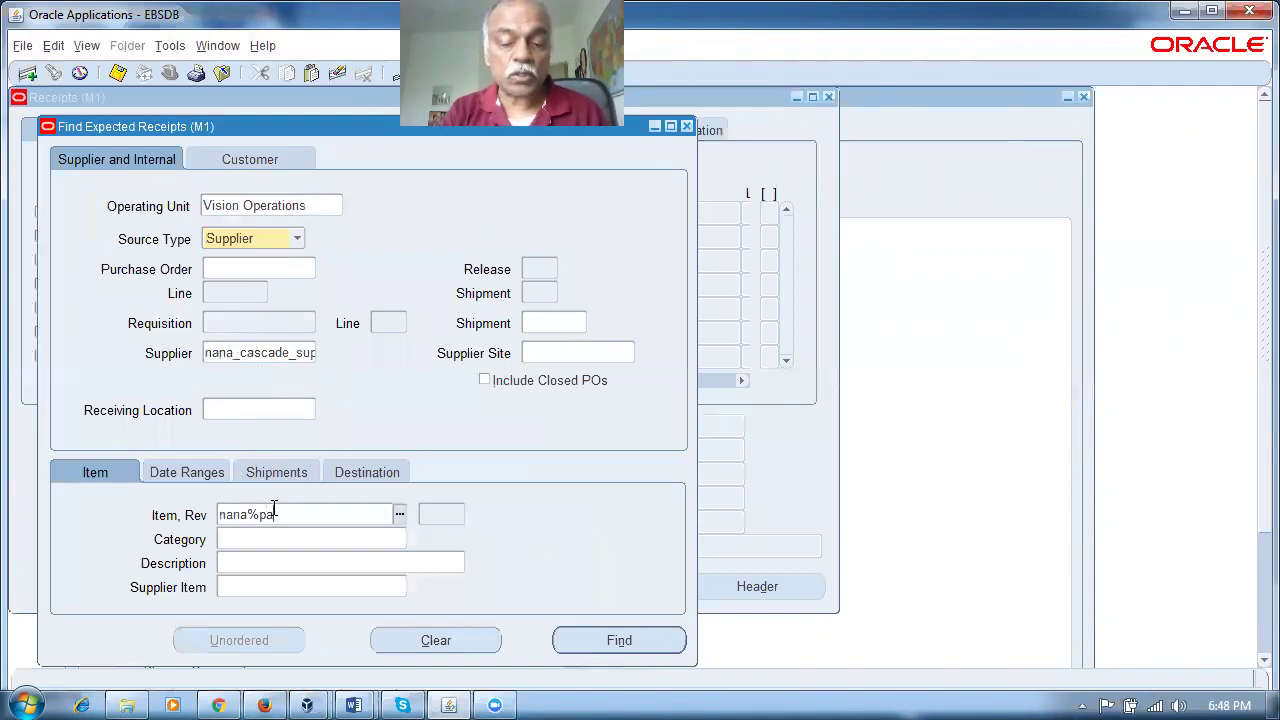
type("p%")
key("Tab")
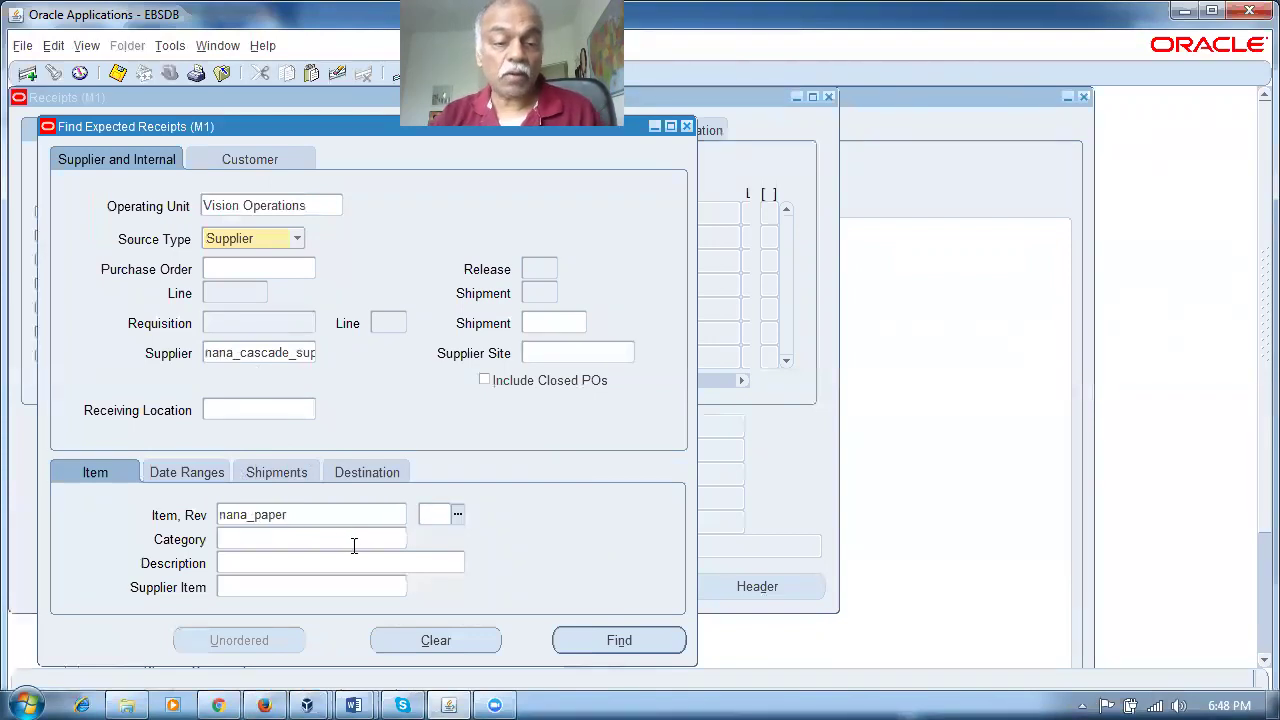
Step: Find the expected nana_paper receipts, create a new receipt for all lines through Express with destination type Receiving, and close the receipt form
left_click(603, 645)
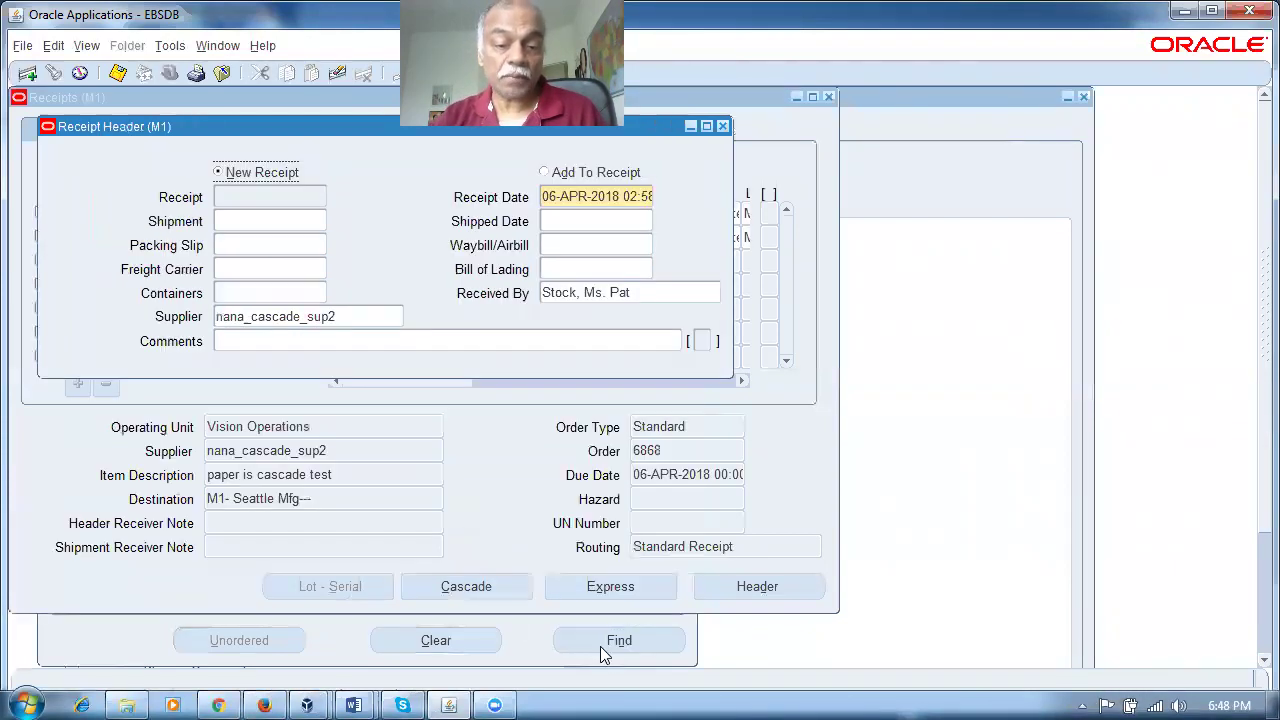
left_click(724, 128)
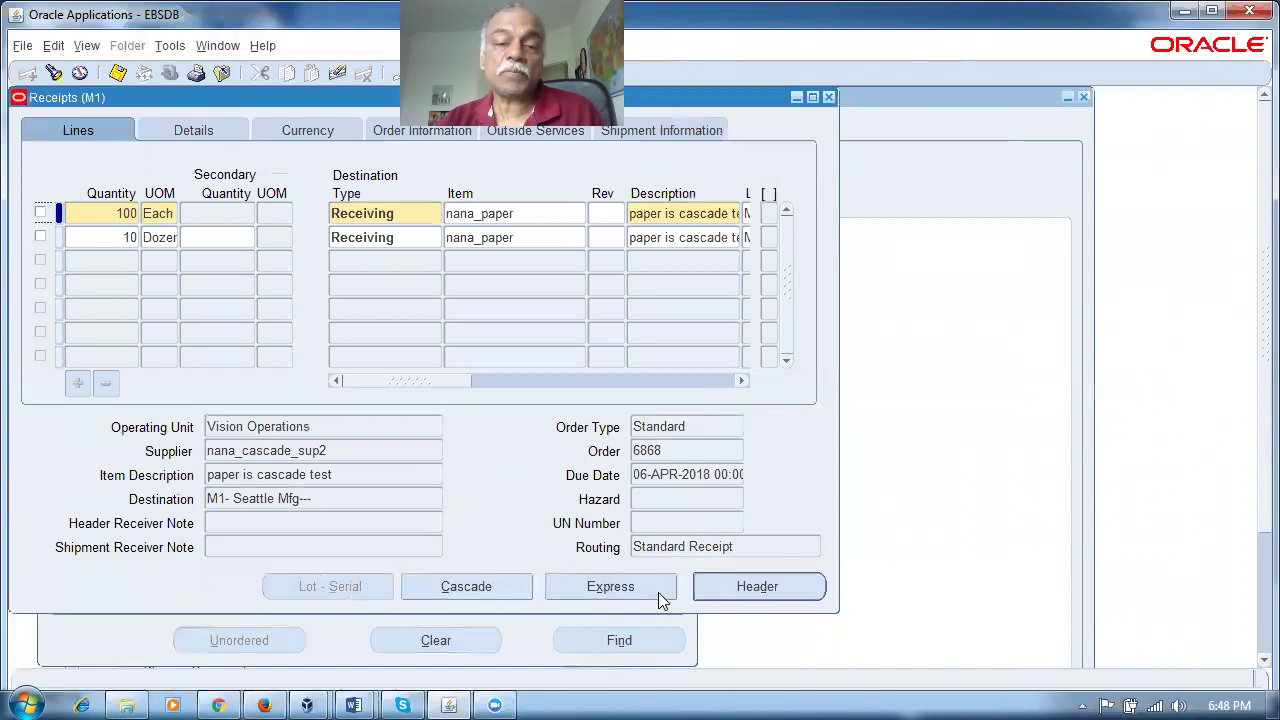
left_click(610, 590)
left_click(406, 392)
left_click(398, 413)
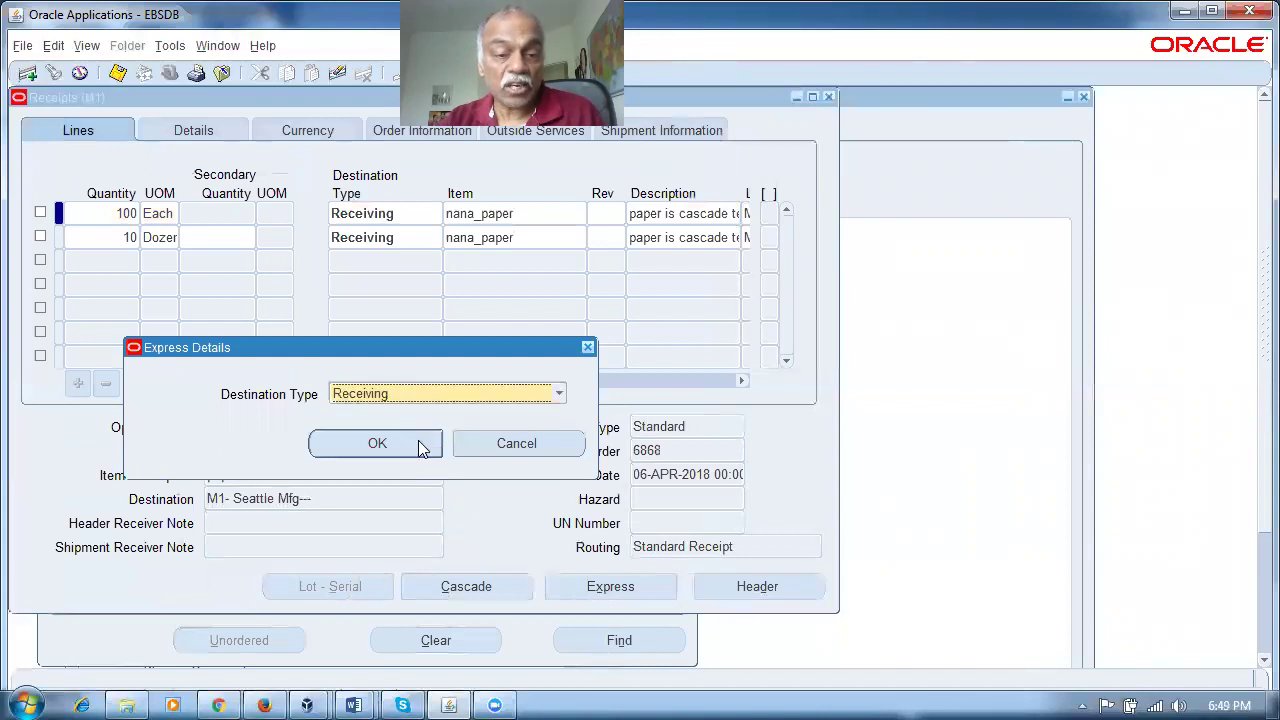
left_click(424, 395)
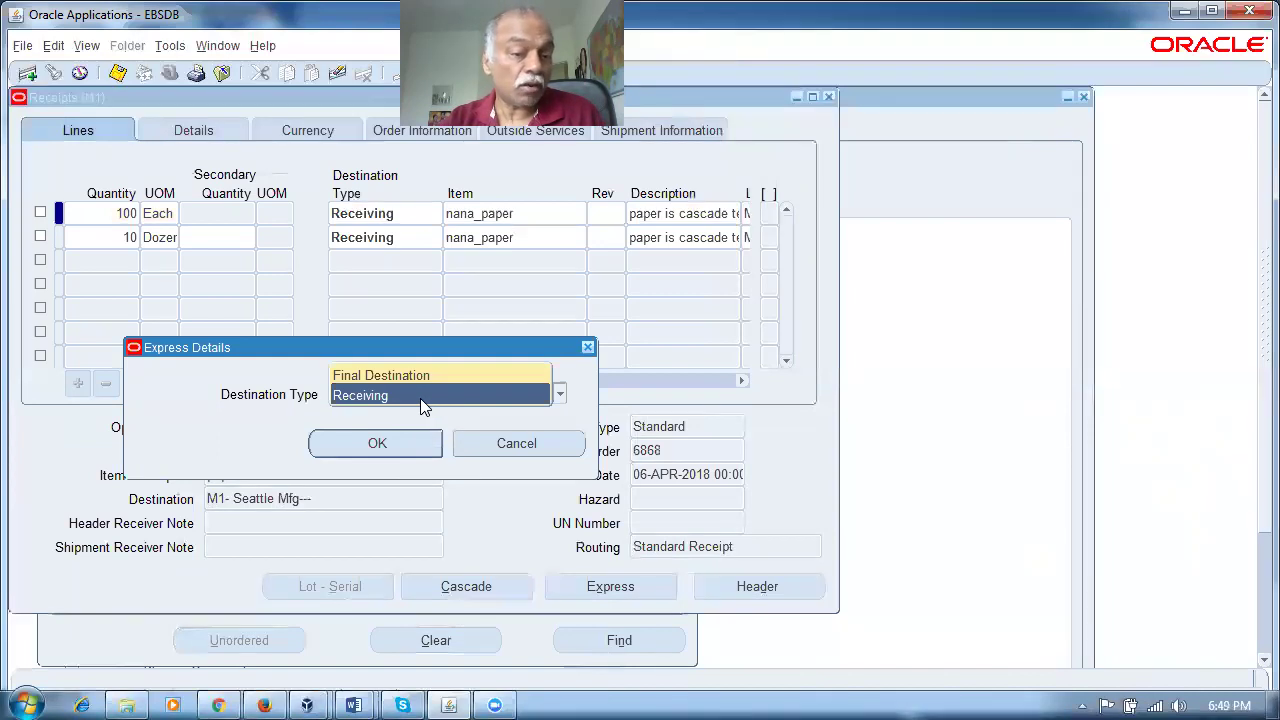
left_click(420, 397)
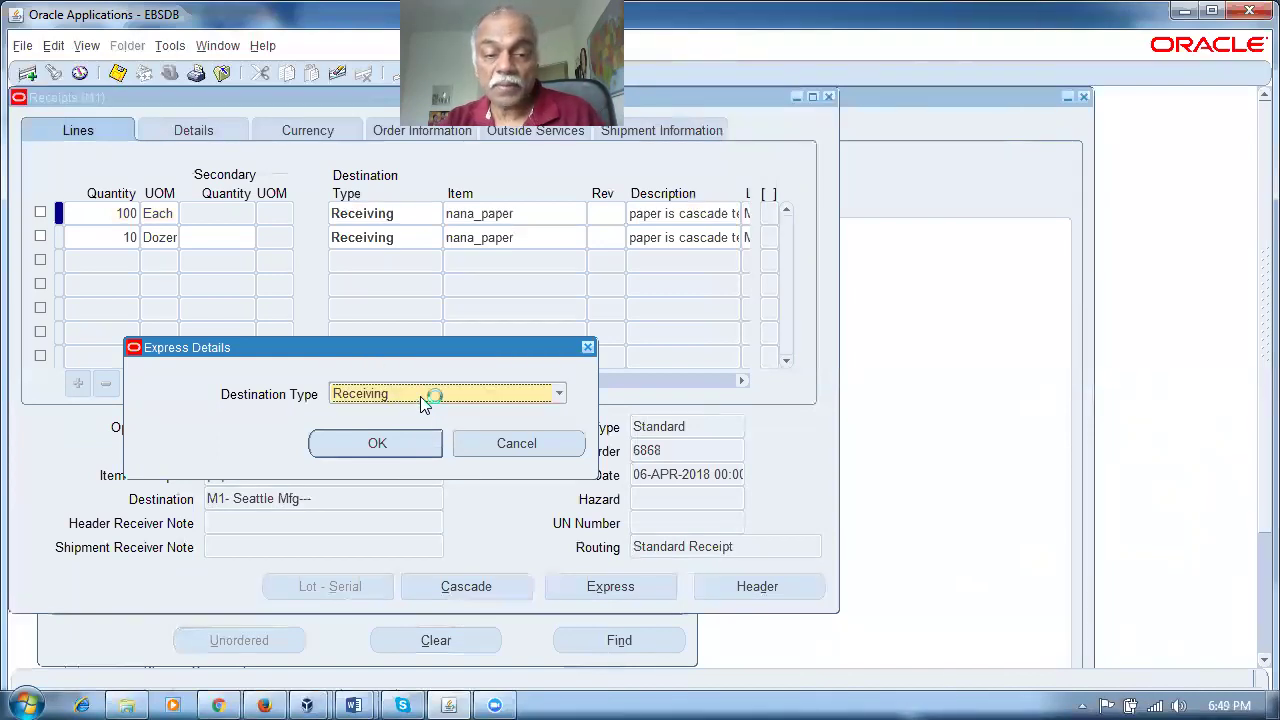
left_click(382, 448)
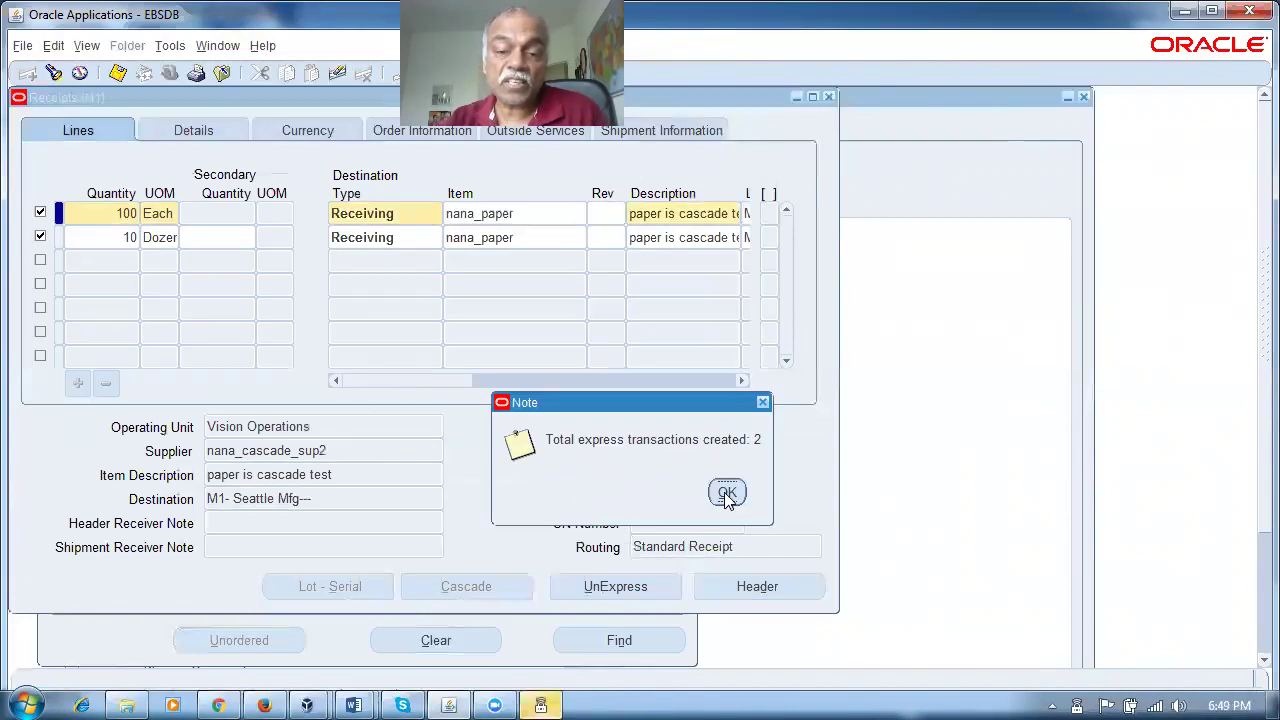
left_click(726, 492)
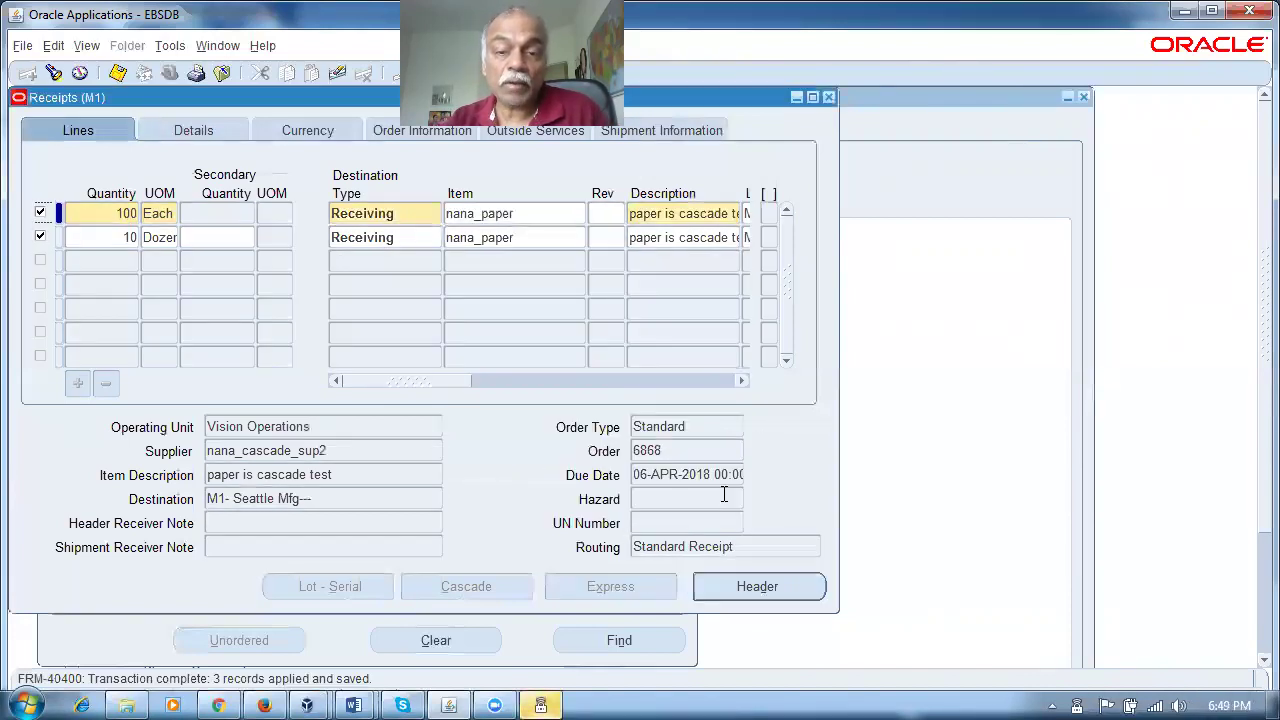
left_click(828, 97)
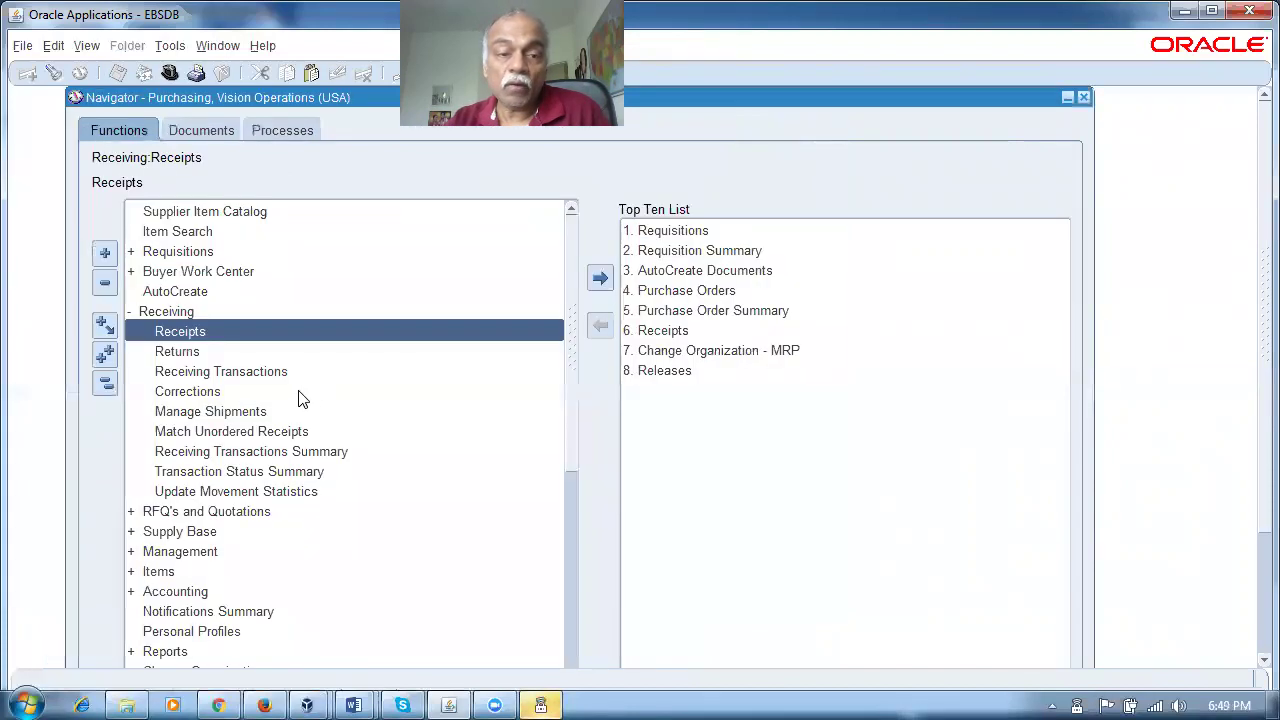
Step: Open Receiving Transactions, search for the transactions of supplier nana_cascade_sup2, and close the results
left_click(243, 373)
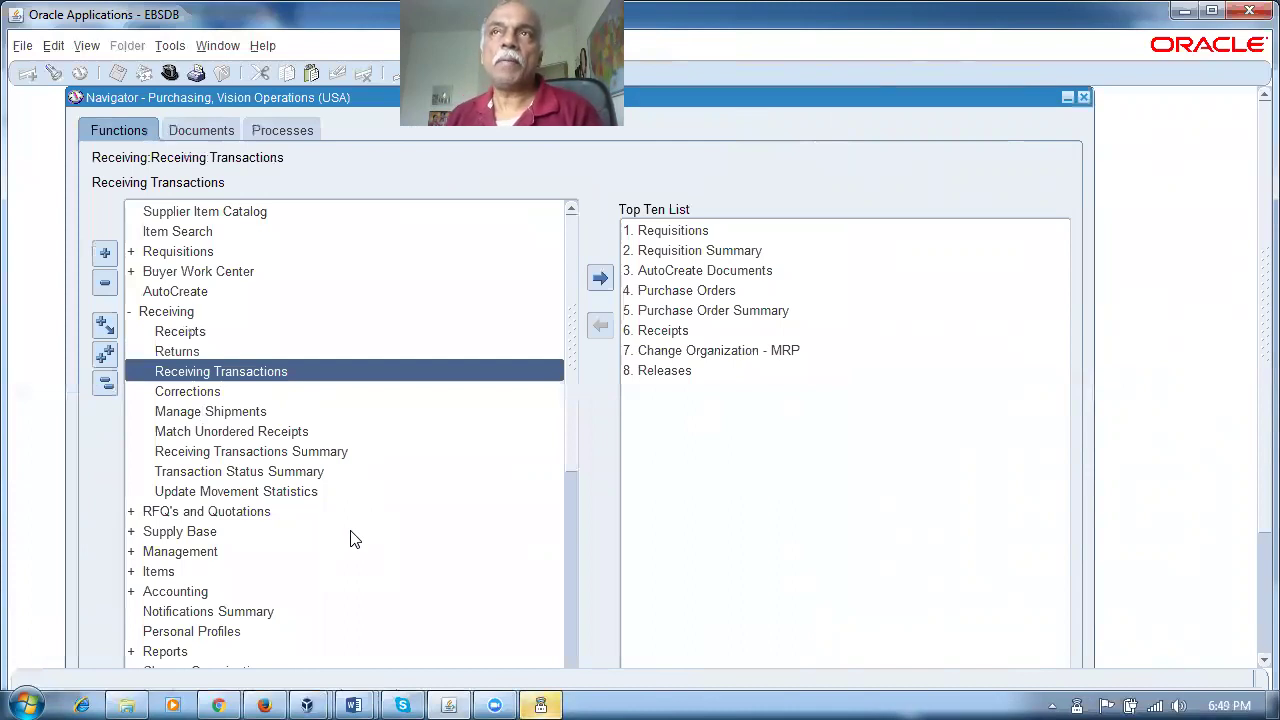
key("Return")
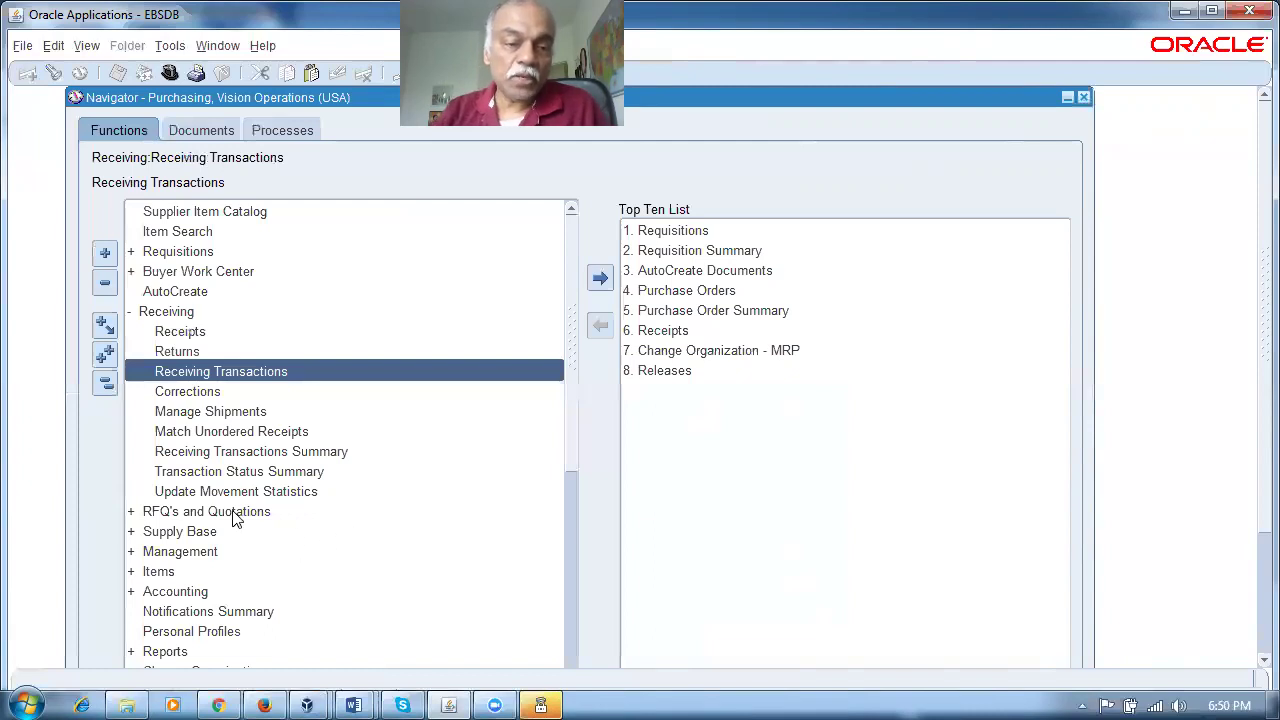
double_click(245, 371)
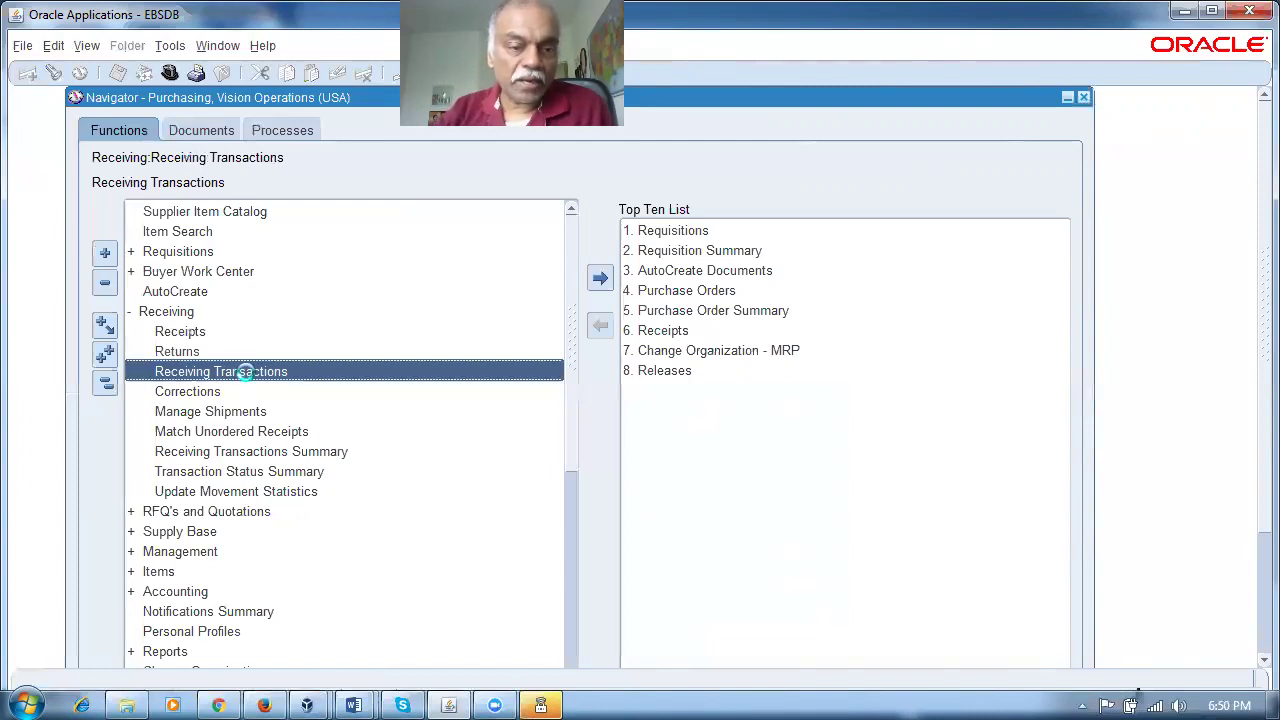
left_click(258, 354)
type("nana%cas")
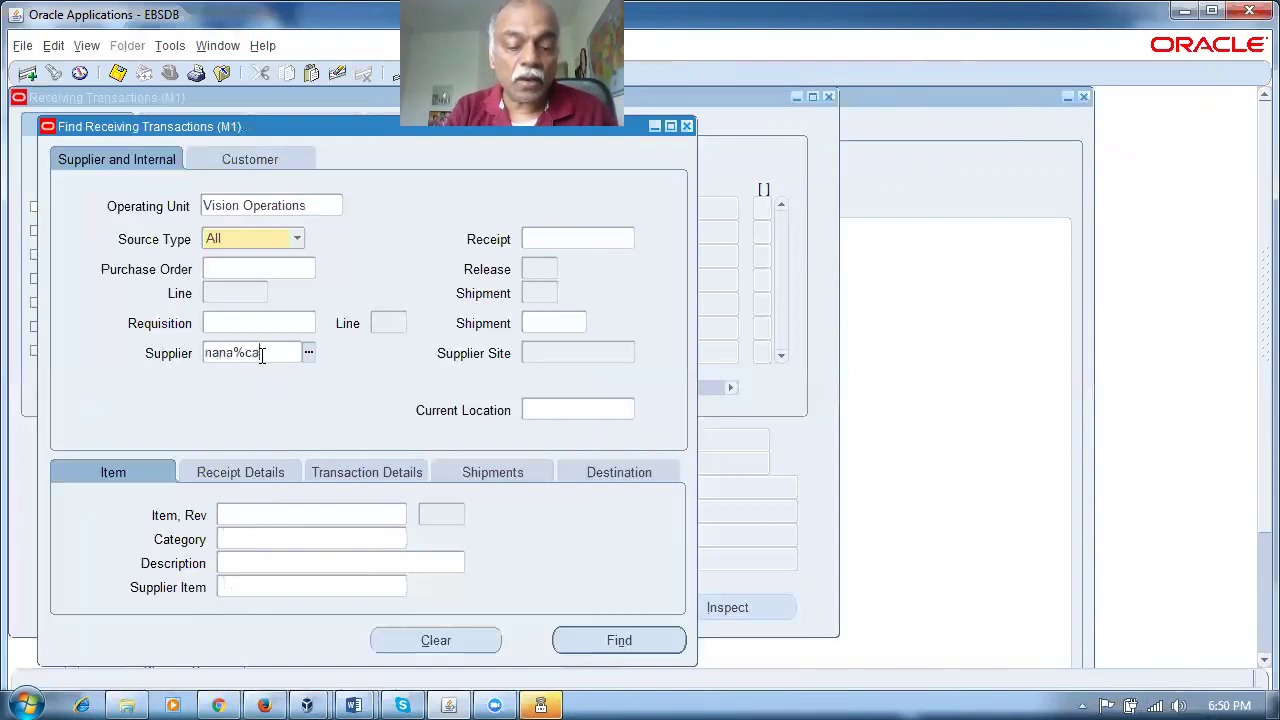
key("Tab")
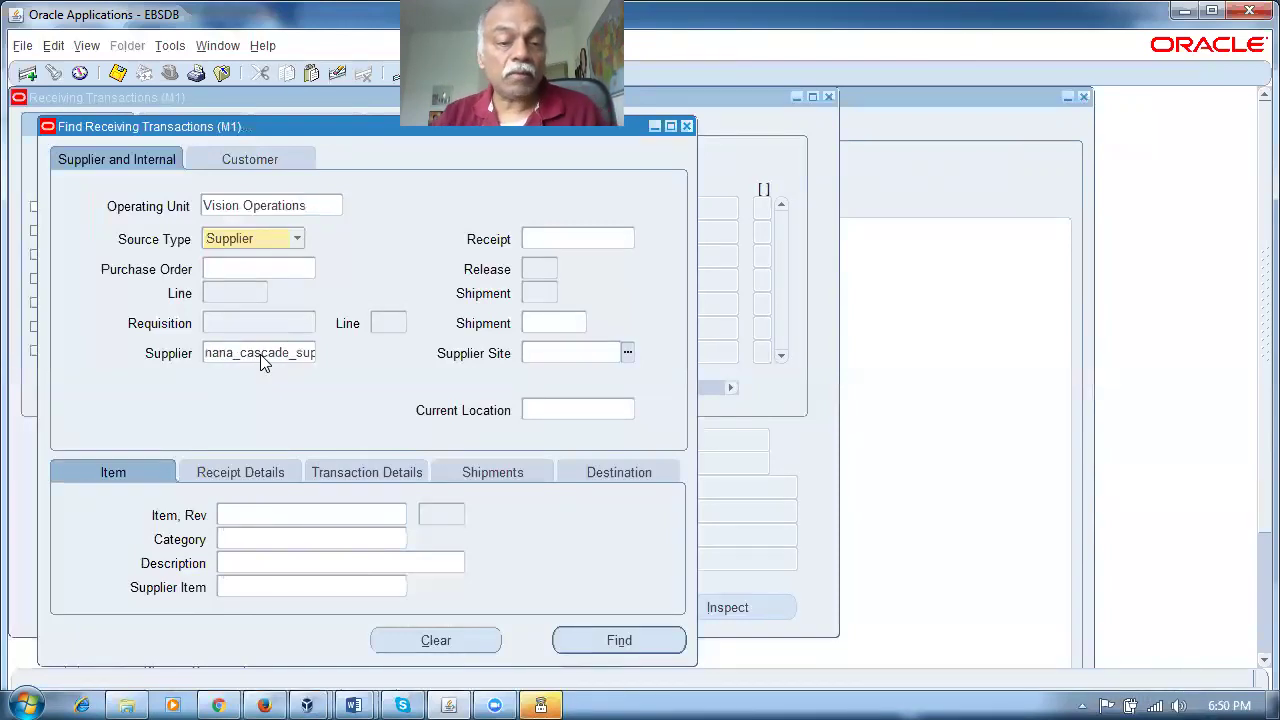
left_click(642, 648)
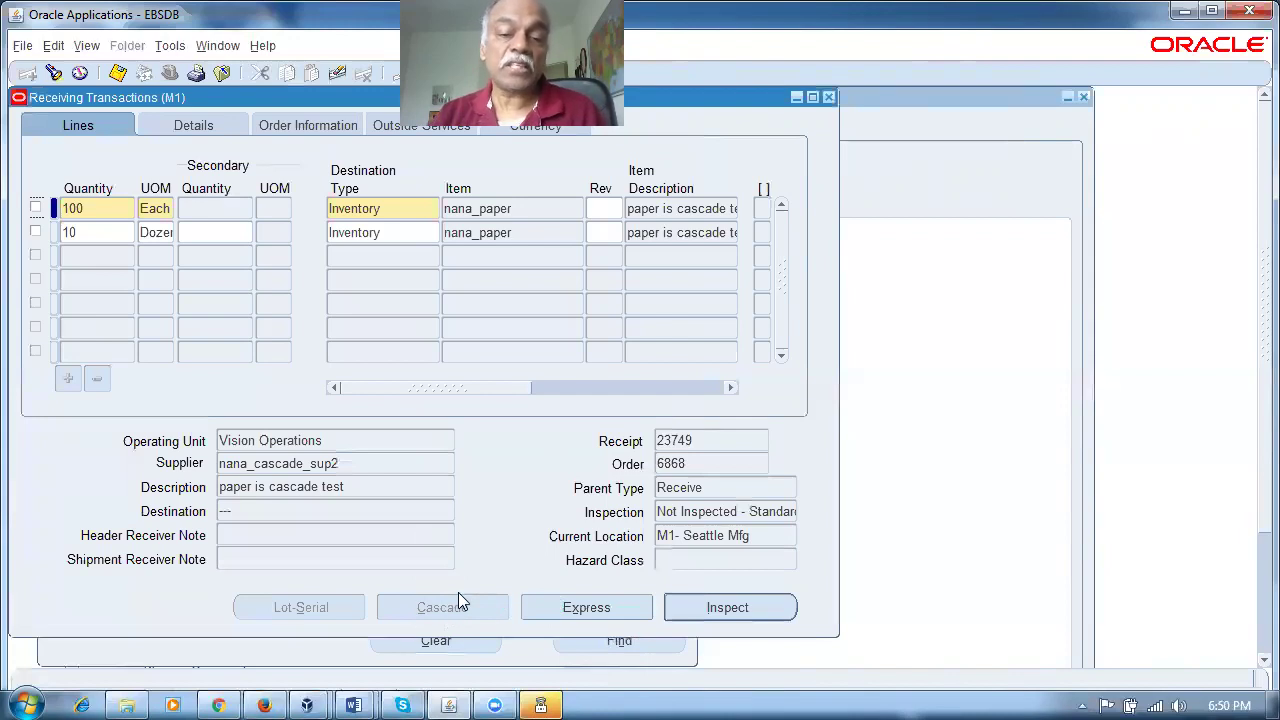
left_click(828, 97)
Step: Reopen the Receiving Transactions search and set the supplier to nana_cascade_sup2
double_click(275, 373)
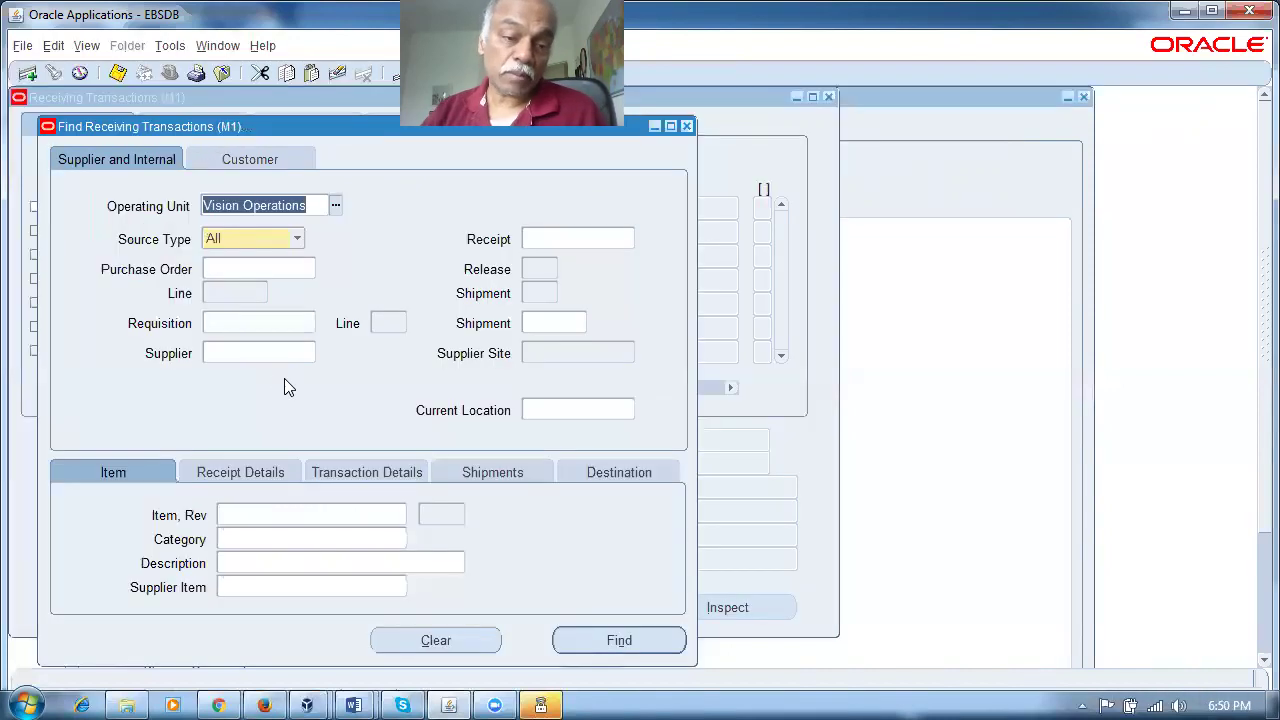
left_click(280, 354)
type("nana%casc")
key("Tab")
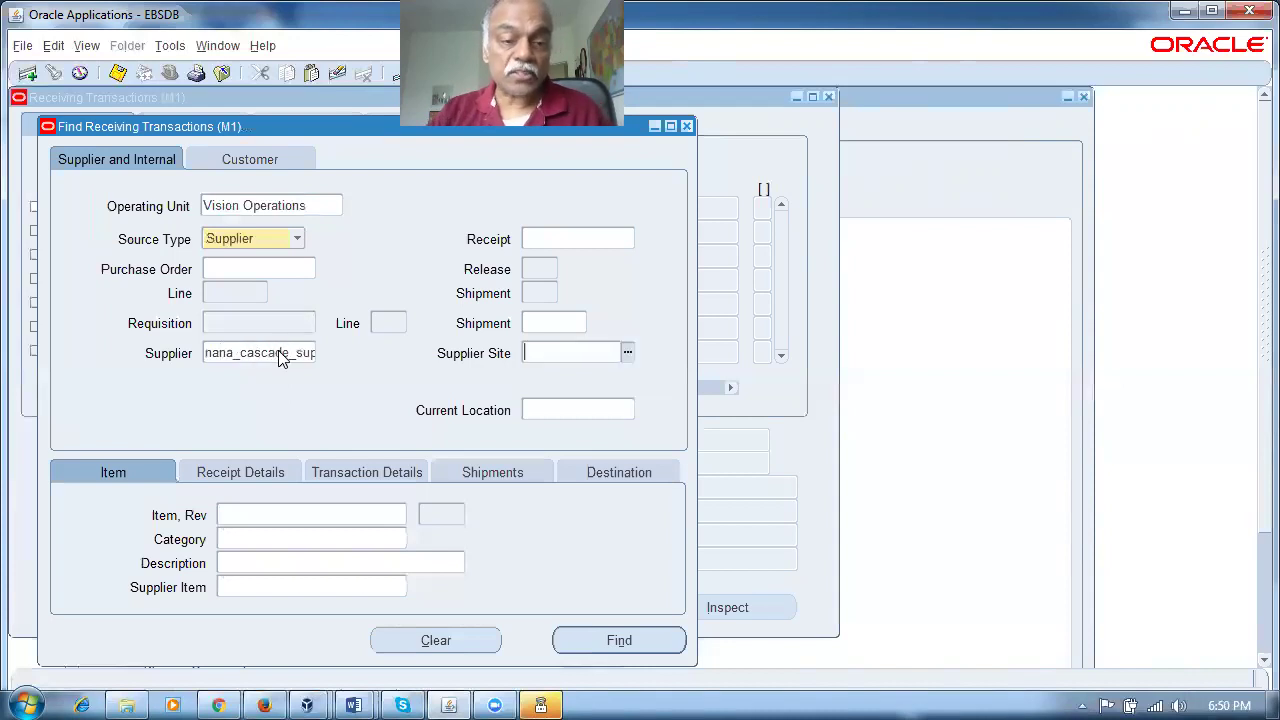
Step: Set the item filter of the receiving transactions search to nana_paper and run the search
left_click(250, 514)
type("nana%pap5")
key("Tab")
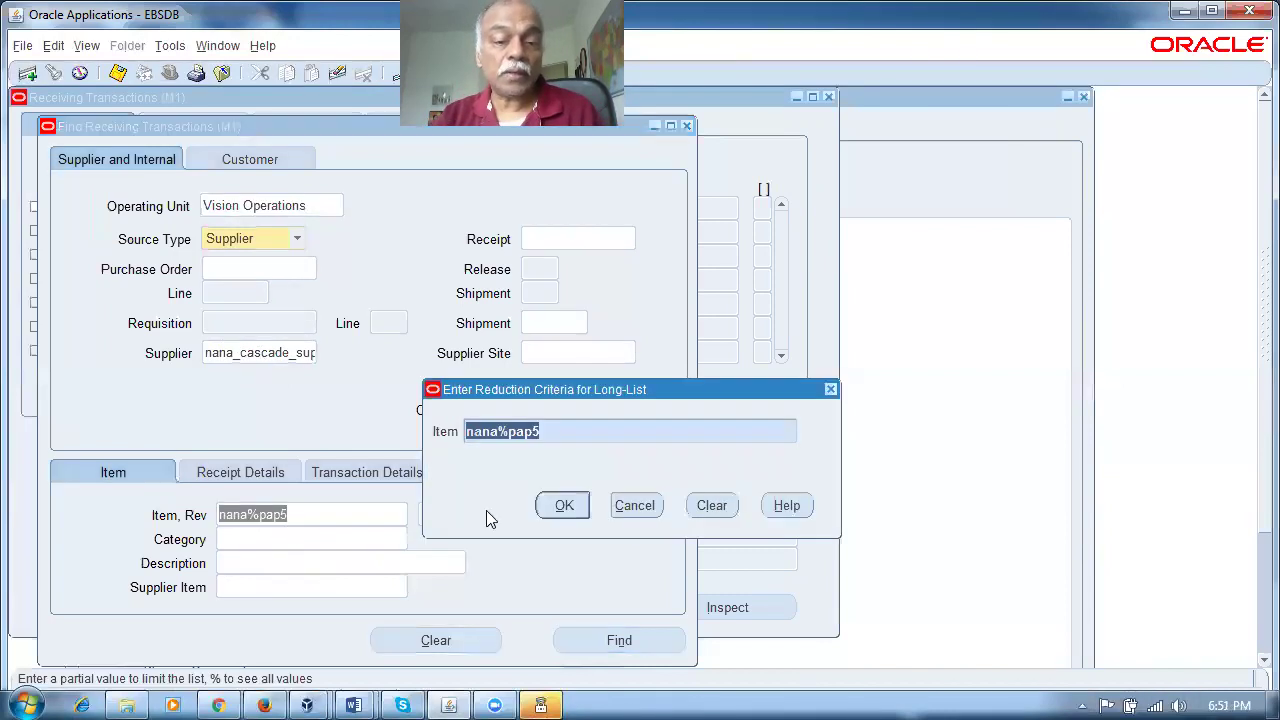
left_click(558, 432)
key("BackSpace")
type("%")
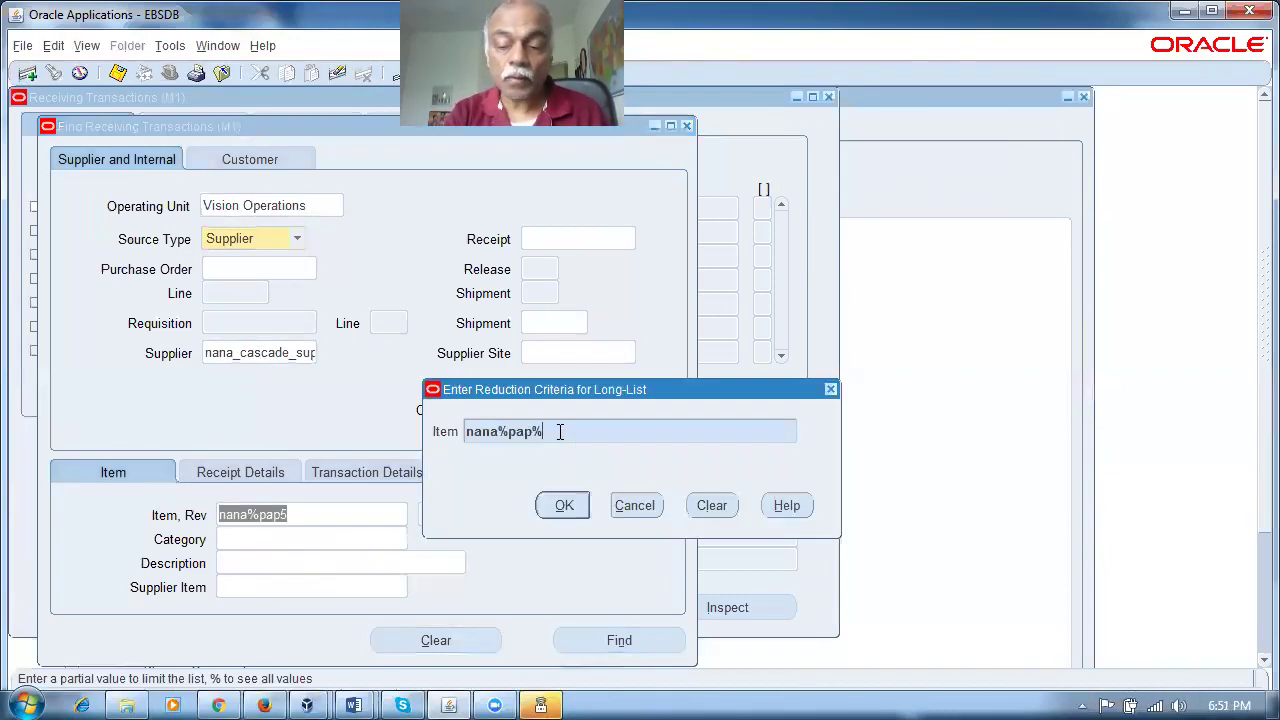
key("Return")
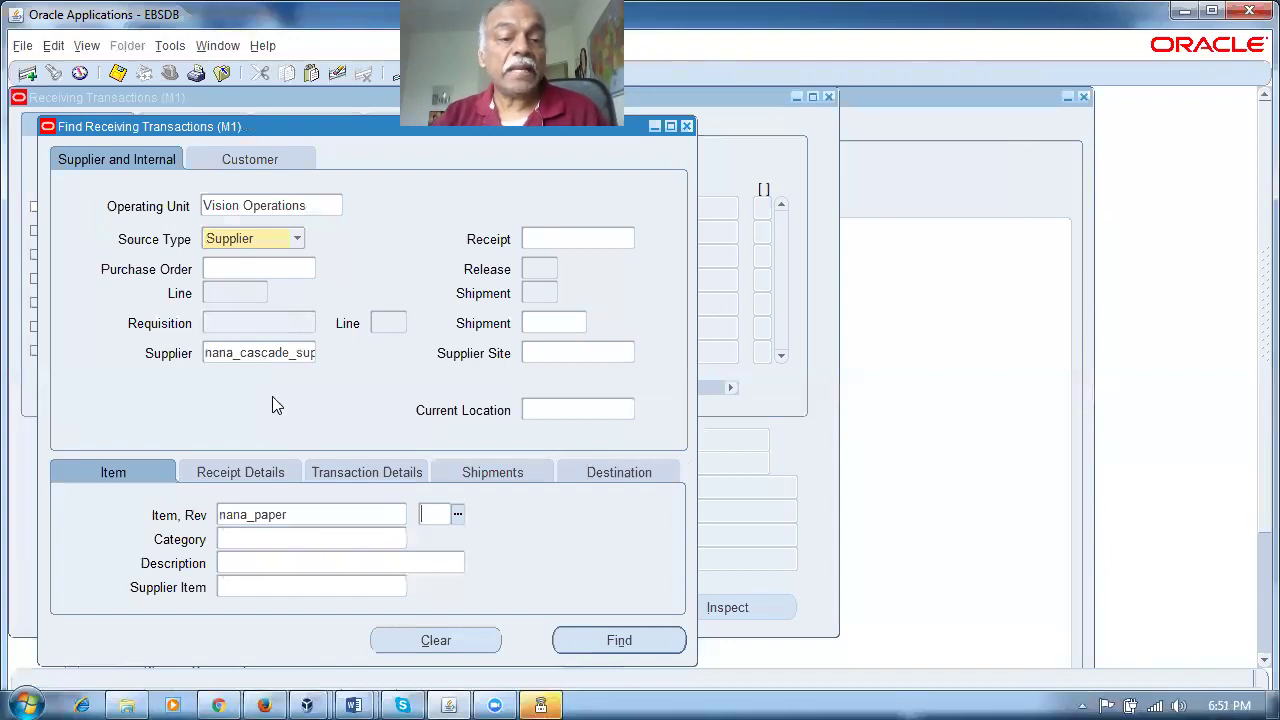
left_click(632, 642)
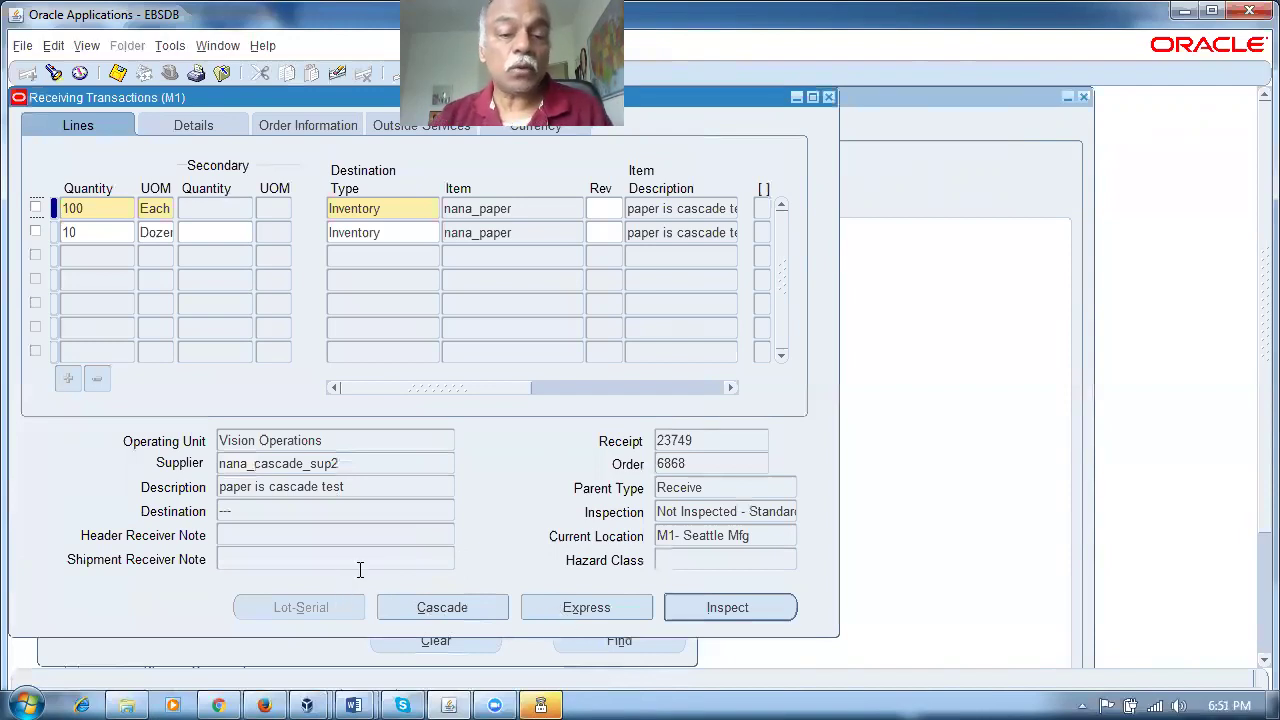
Step: Cascade a quantity of 10 in the unit of measure Box of 5 across the nana_paper receiving lines
left_click(94, 212)
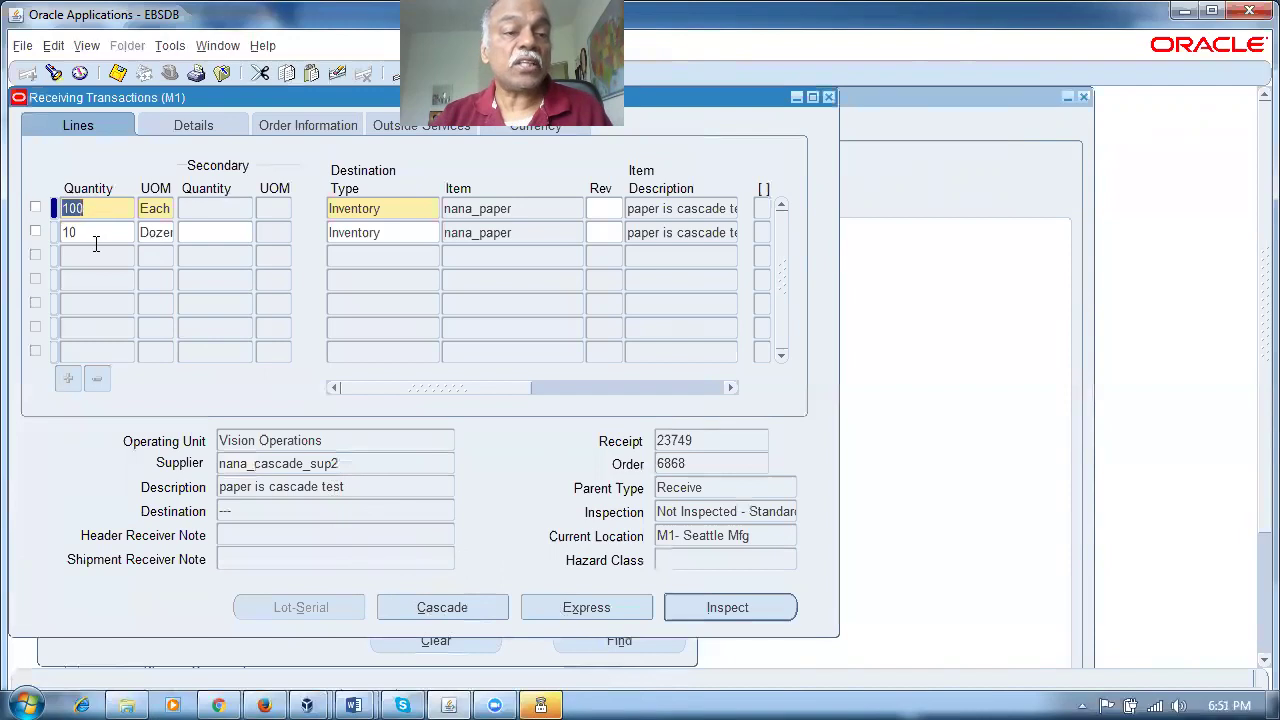
left_click(94, 236)
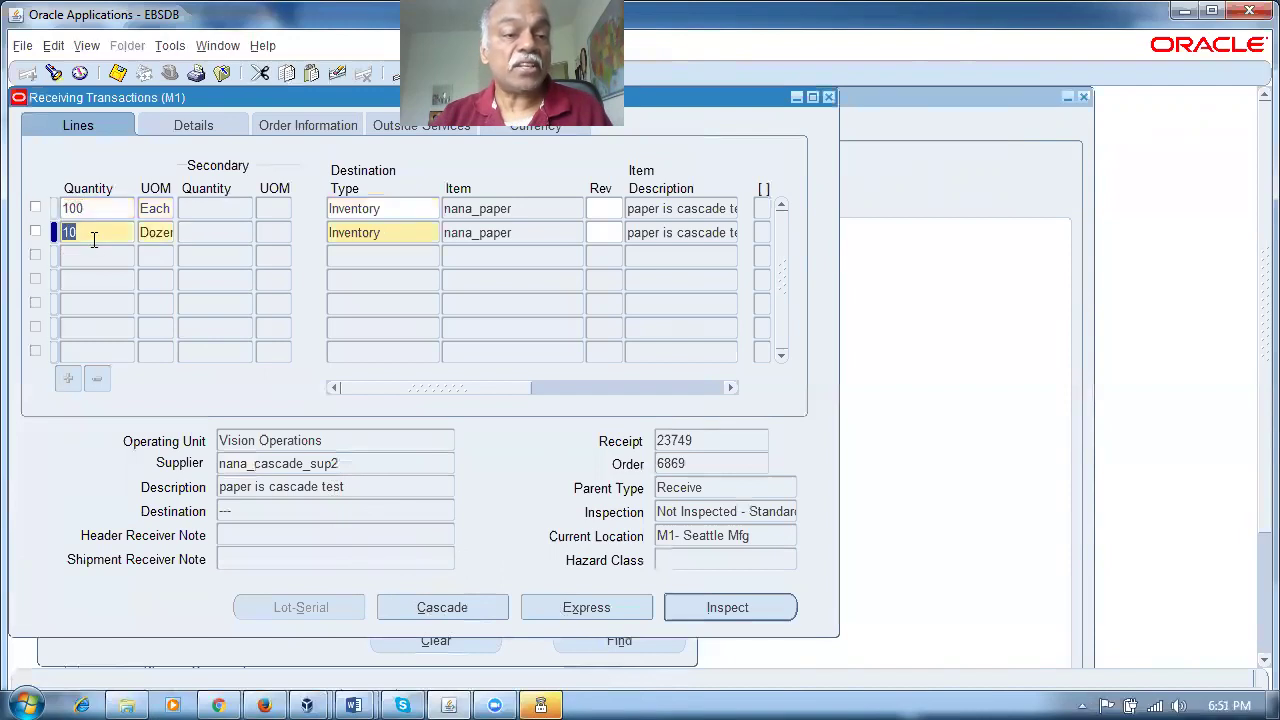
left_click(167, 234)
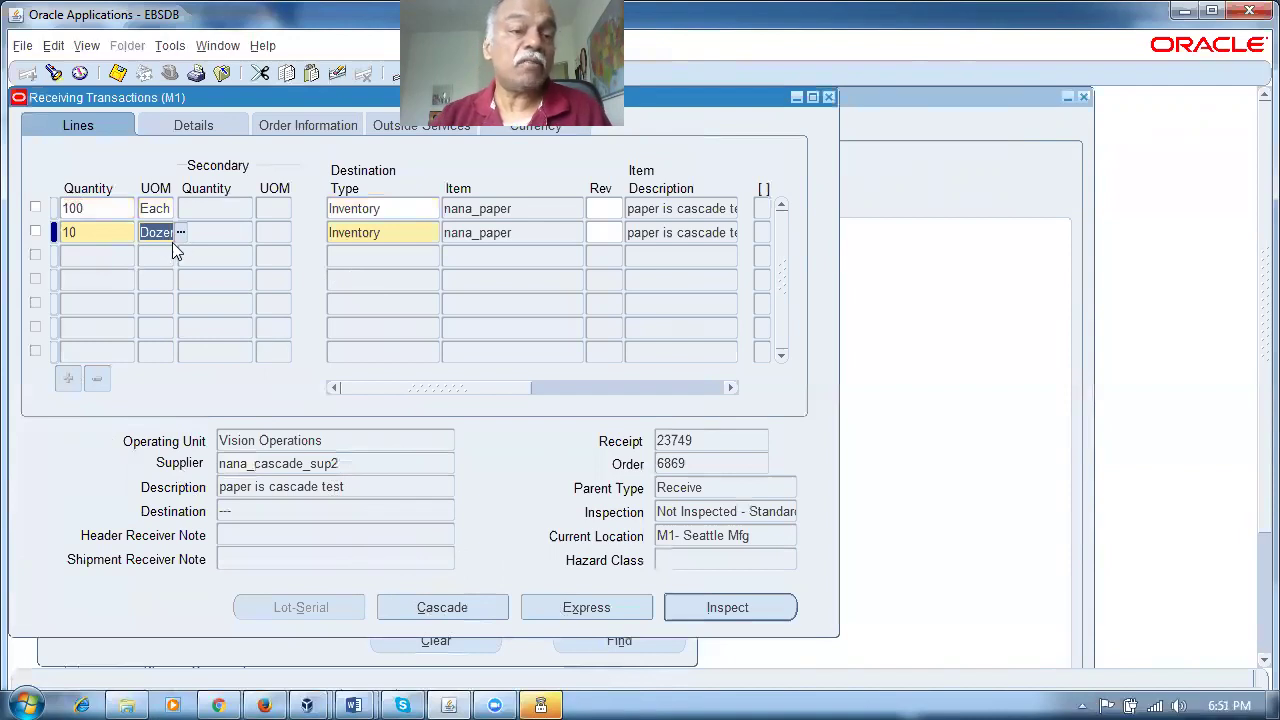
left_click(446, 610)
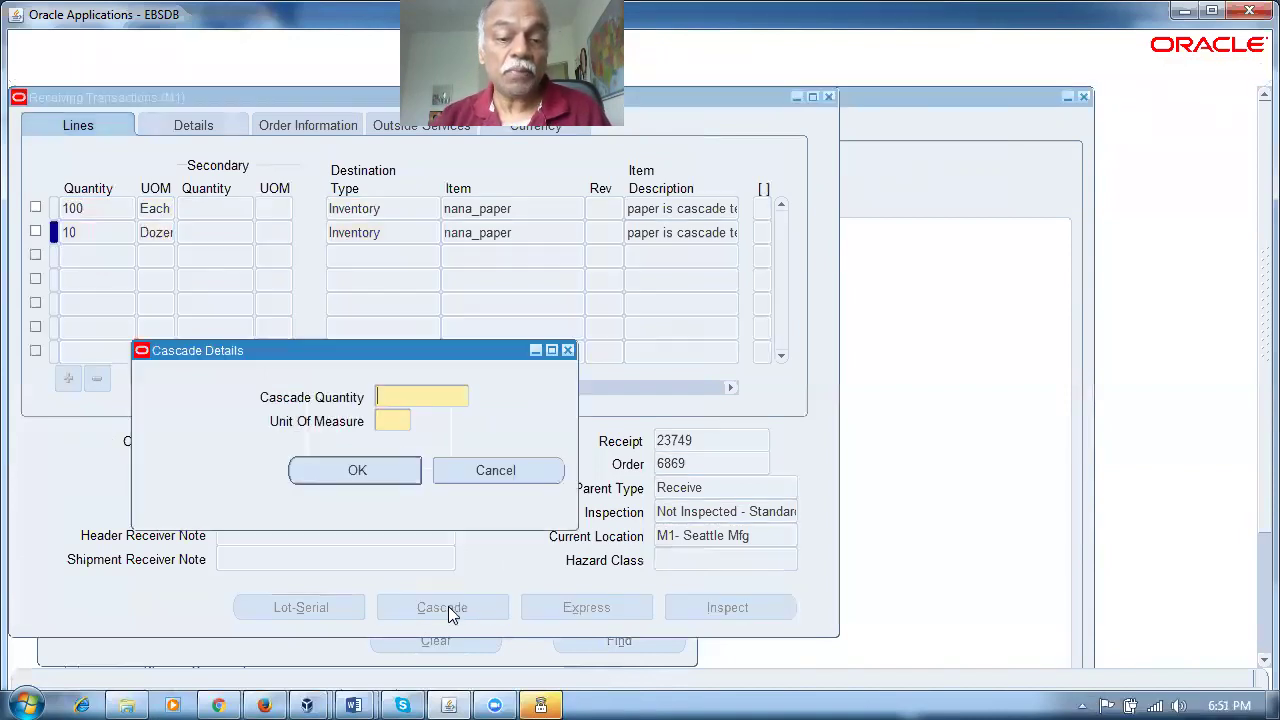
left_click(426, 390)
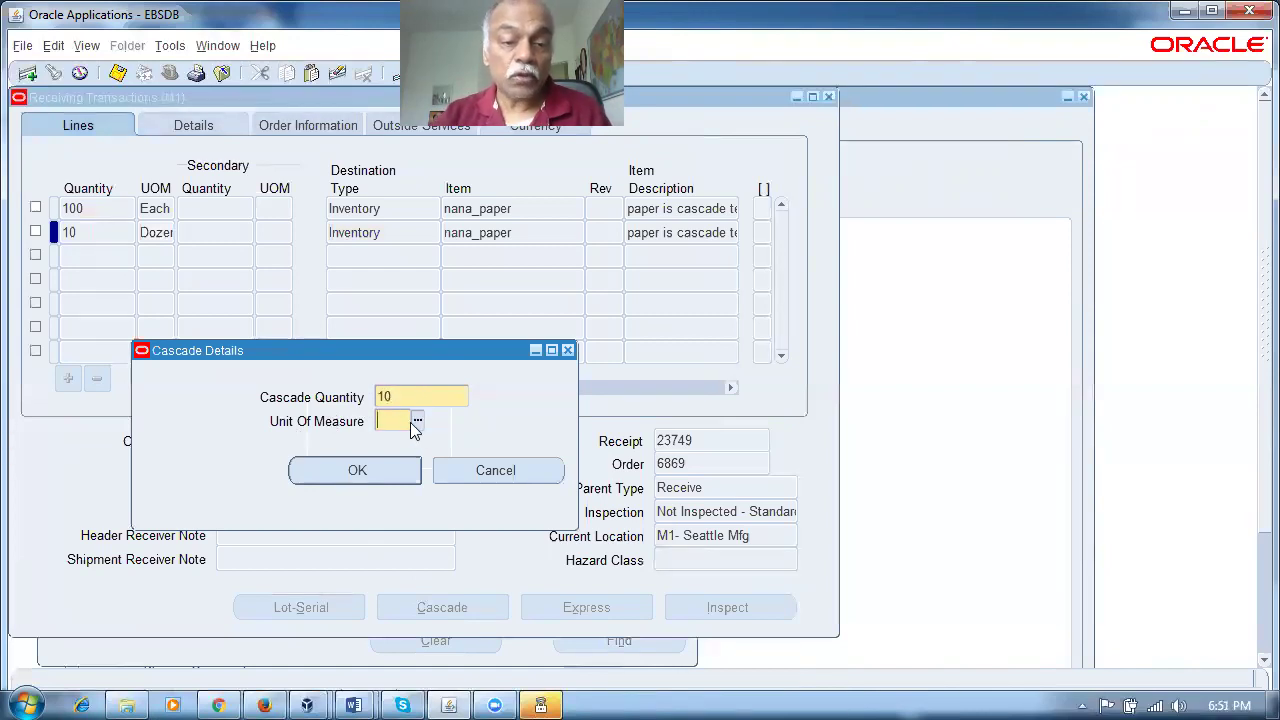
left_click(417, 421)
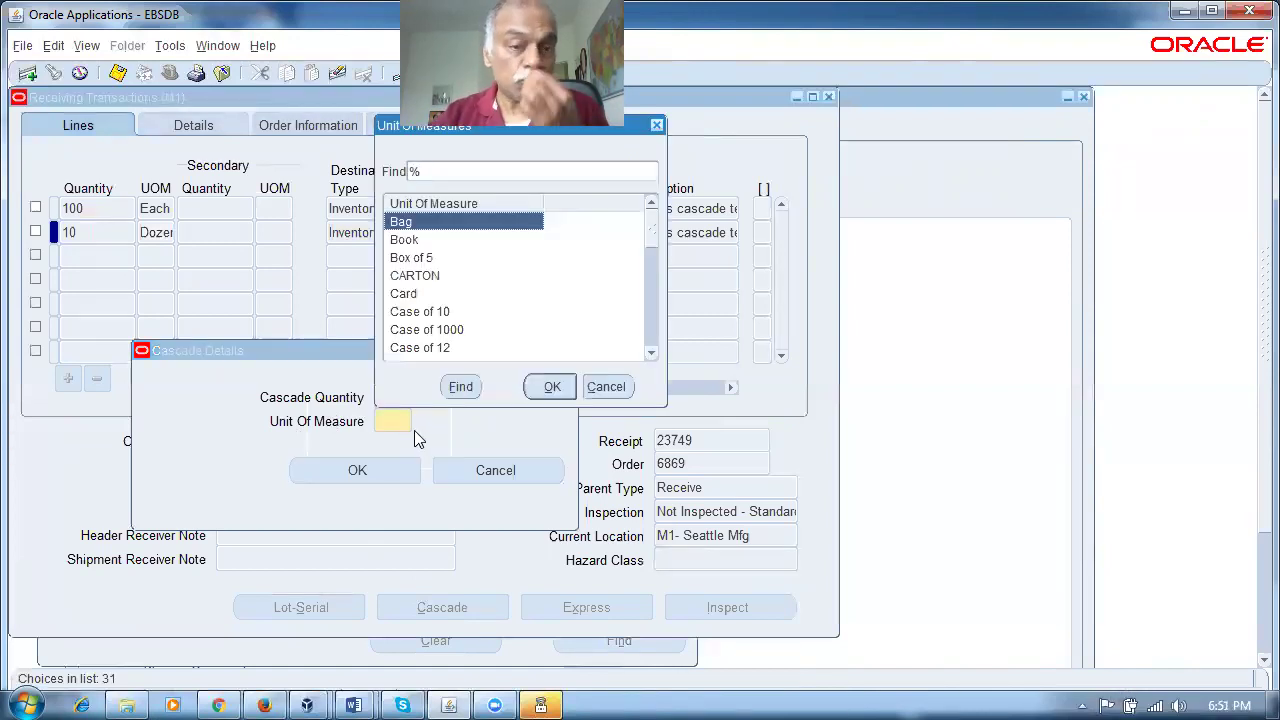
left_click(416, 262)
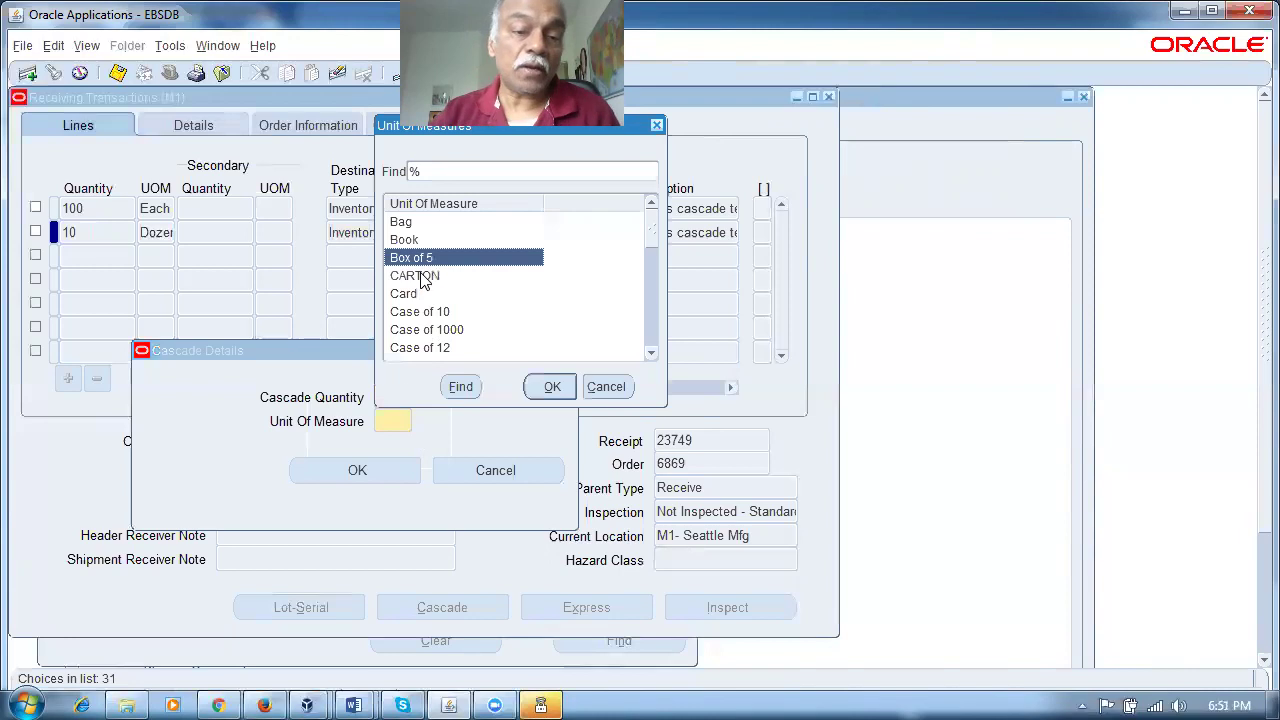
left_click(563, 391)
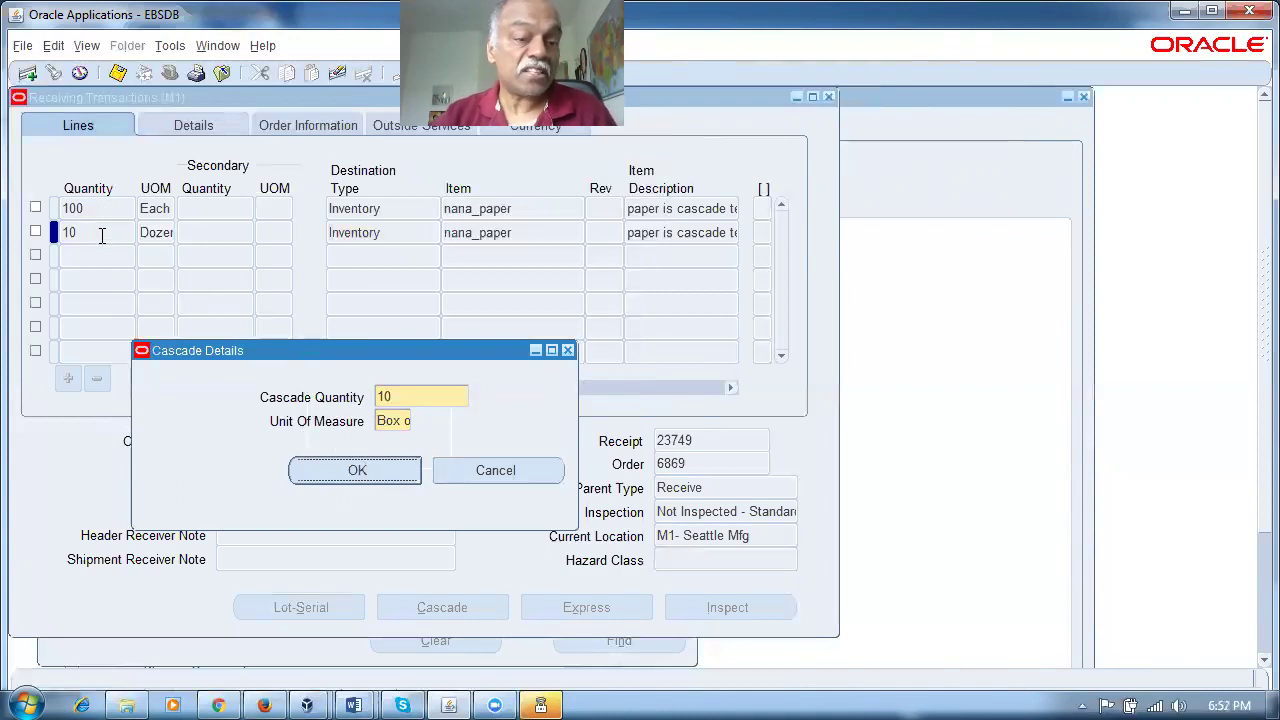
left_click(380, 472)
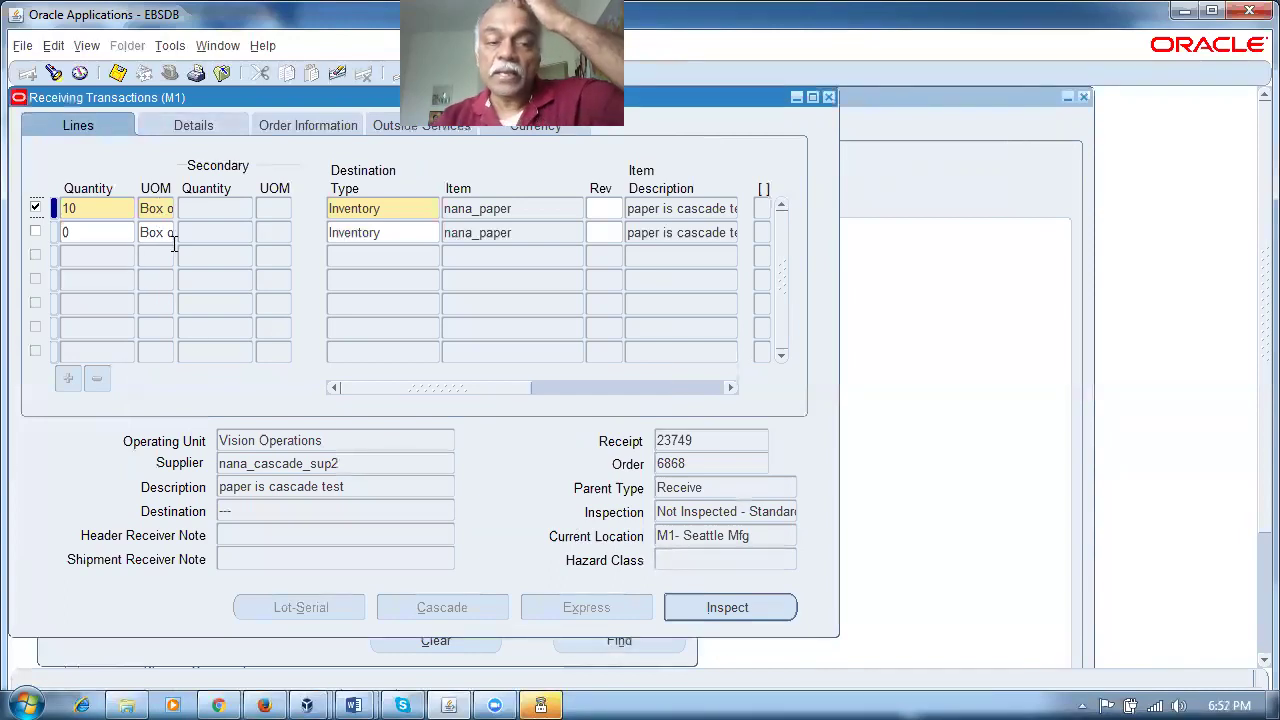
Step: Set the subinventory of the first nana_paper line to Stores and save the delivery transaction
key("ctrl+s")
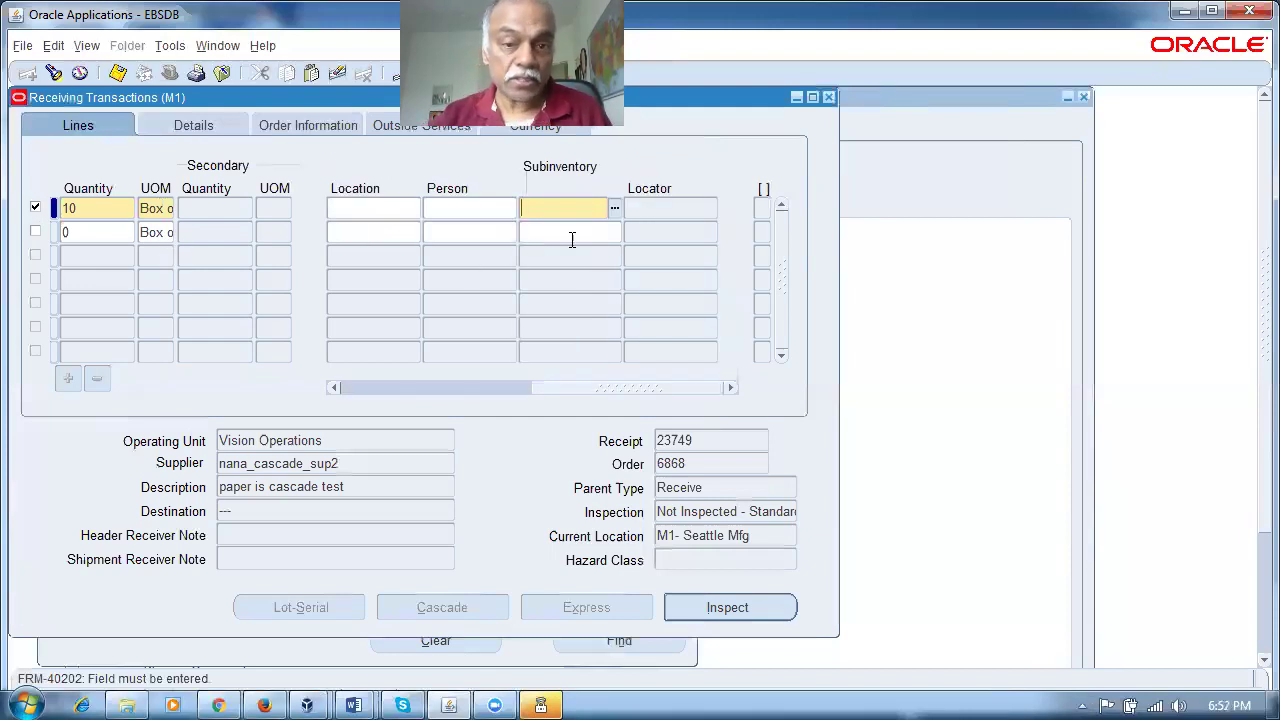
type("stores")
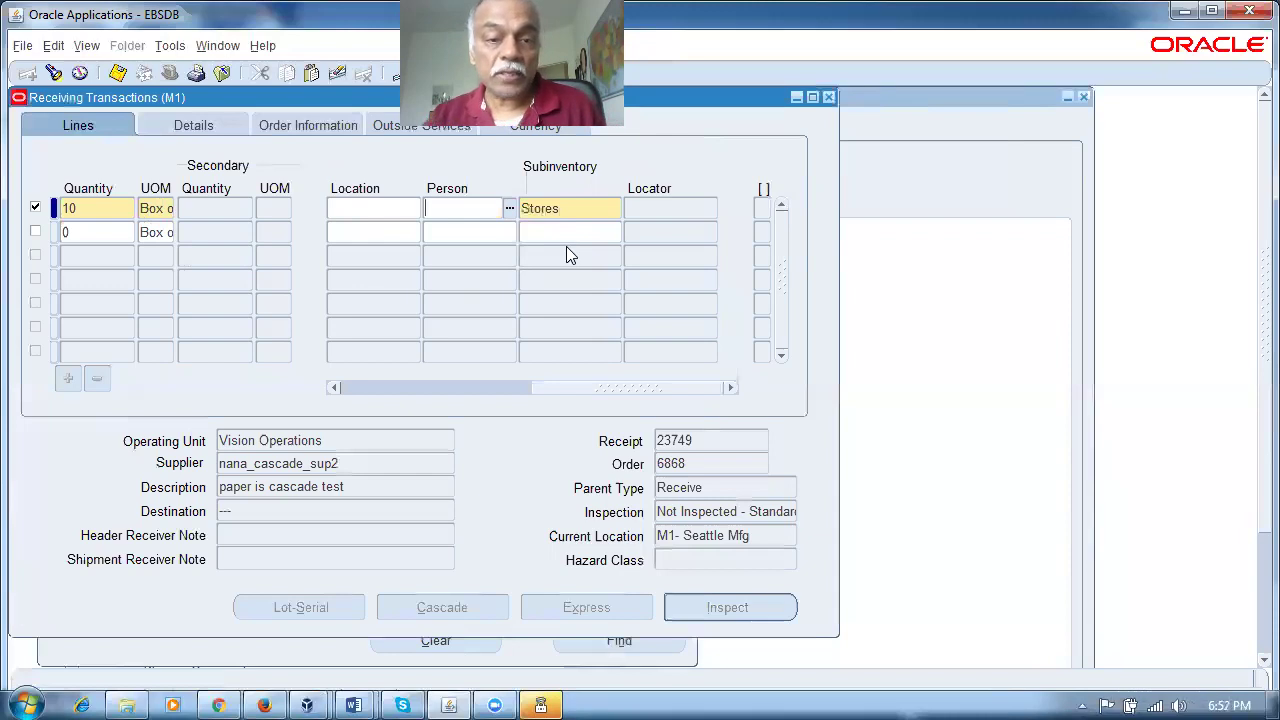
key("ctrl+s")
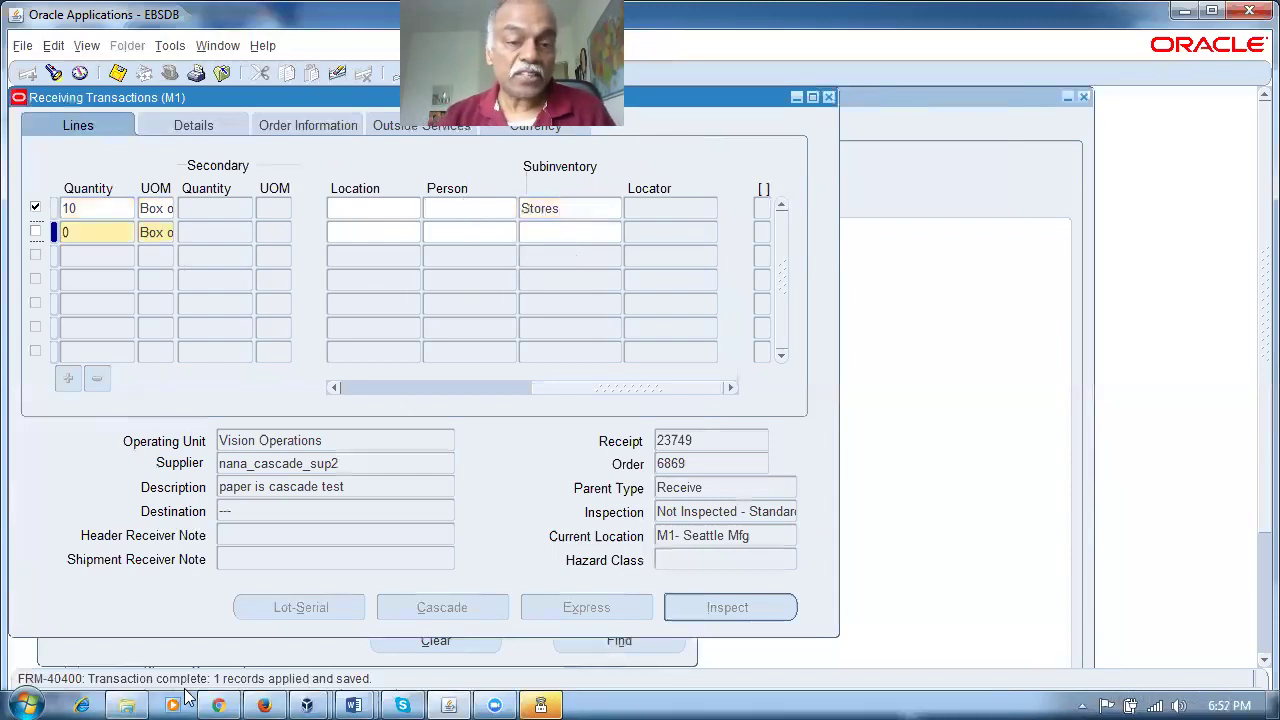
Step: View all concurrent requests to check the status of the receiving transaction processor, and close the requests list
key("alt+v")
key("q")
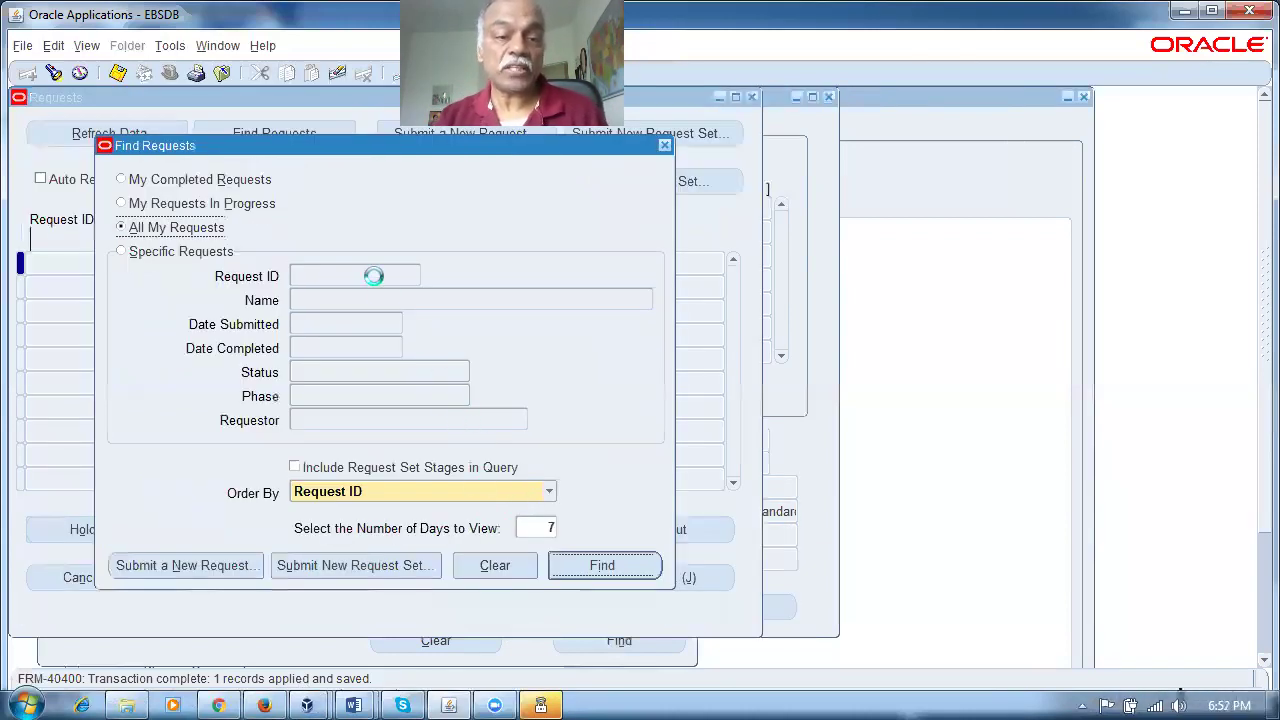
key("Return")
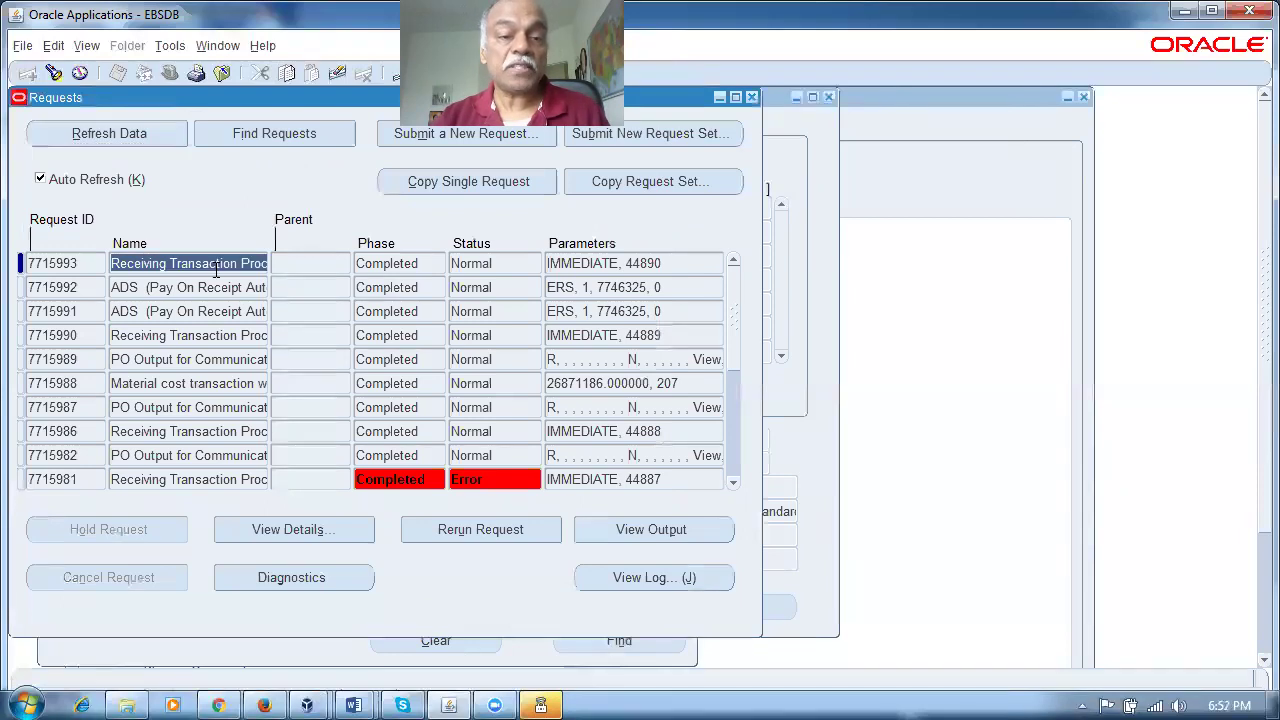
left_click(753, 97)
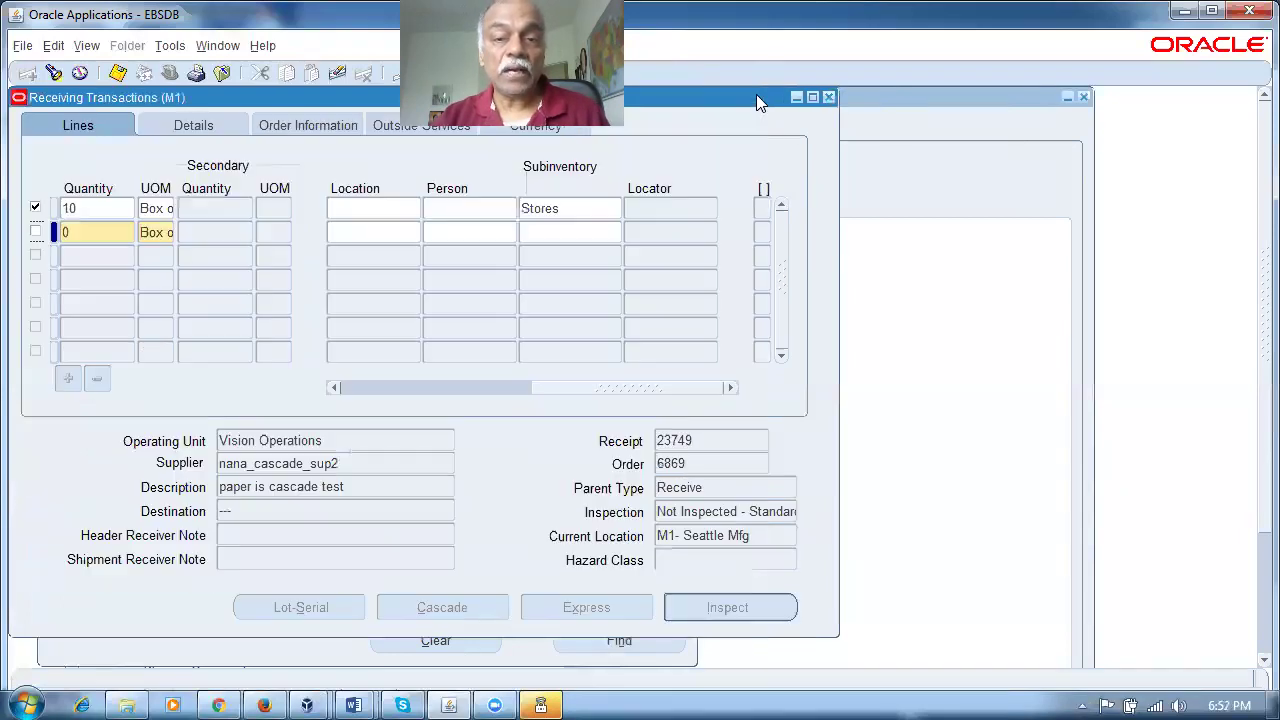
Step: Close the receiving form and search the Receiving Transactions Summary for receipt headers of supplier nana_cascade_sup2
left_click(828, 97)
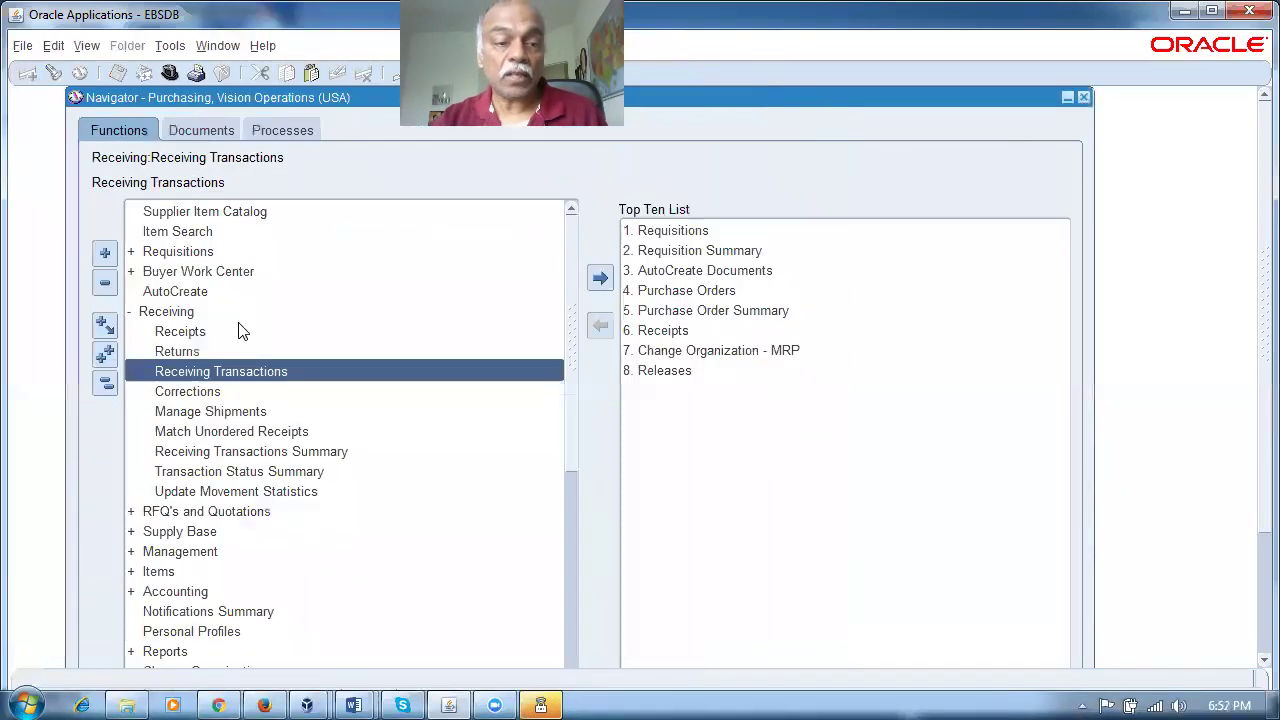
double_click(284, 452)
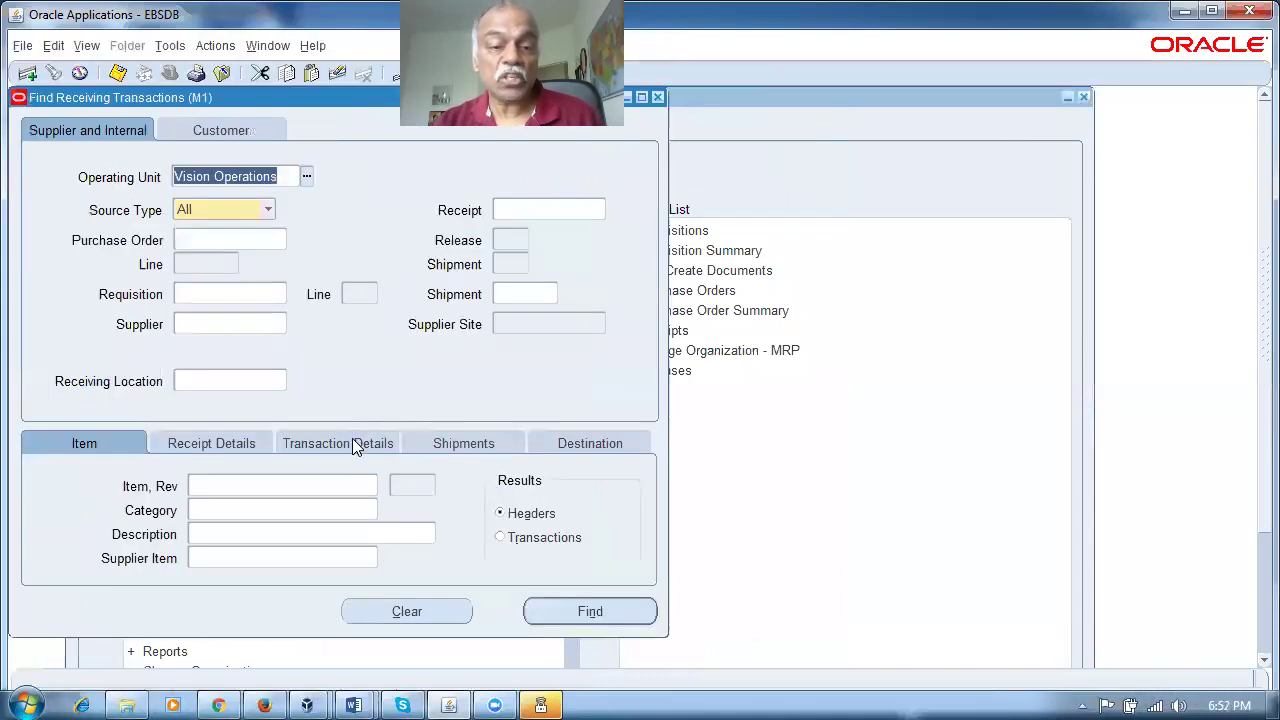
left_click(240, 332)
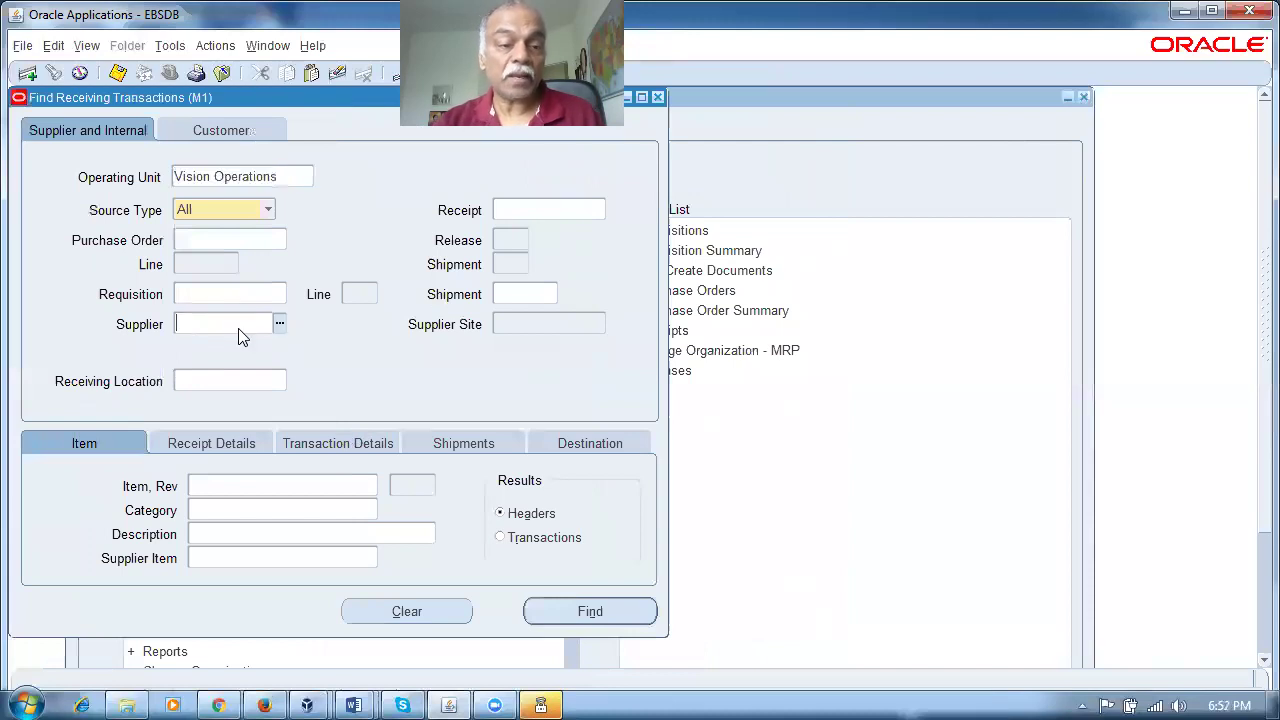
type("nana%cas")
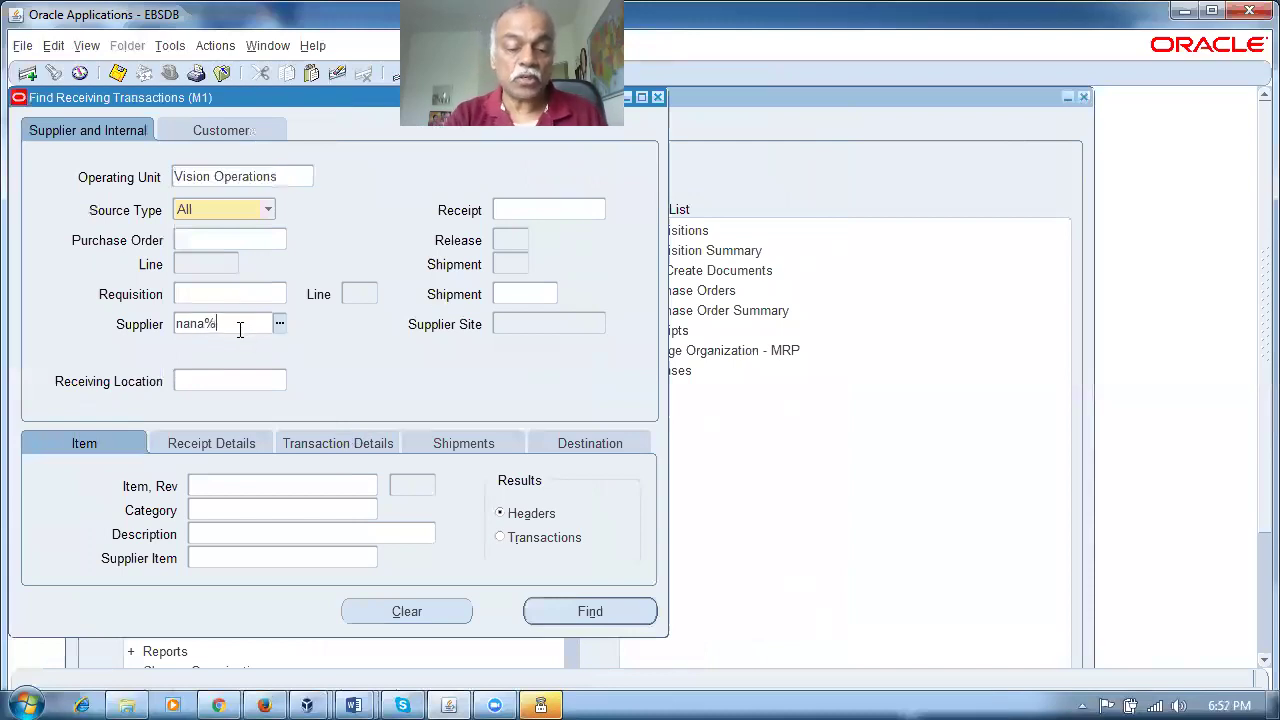
key("Tab")
left_click(598, 611)
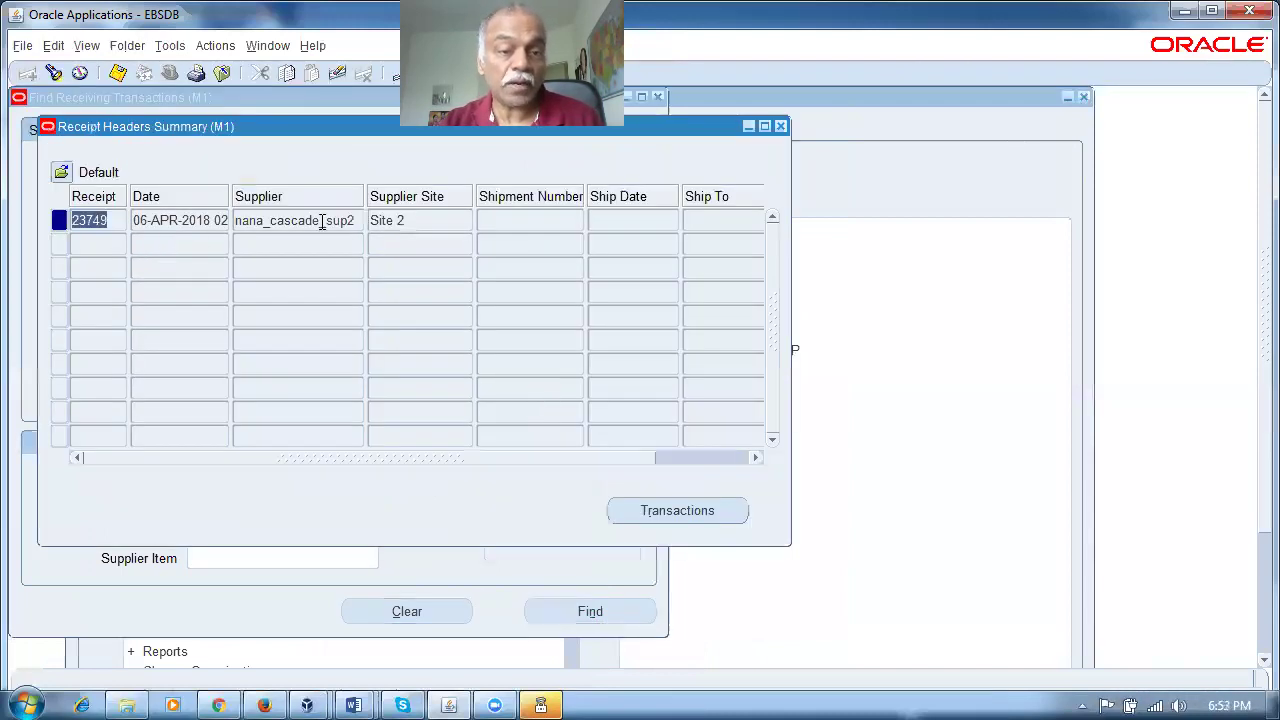
Step: Open the transactions of the nana_cascade_sup2 receipt, examine the units and destinations of its receive and deliver lines, and close the summary forms
left_click(322, 222)
left_click(712, 508)
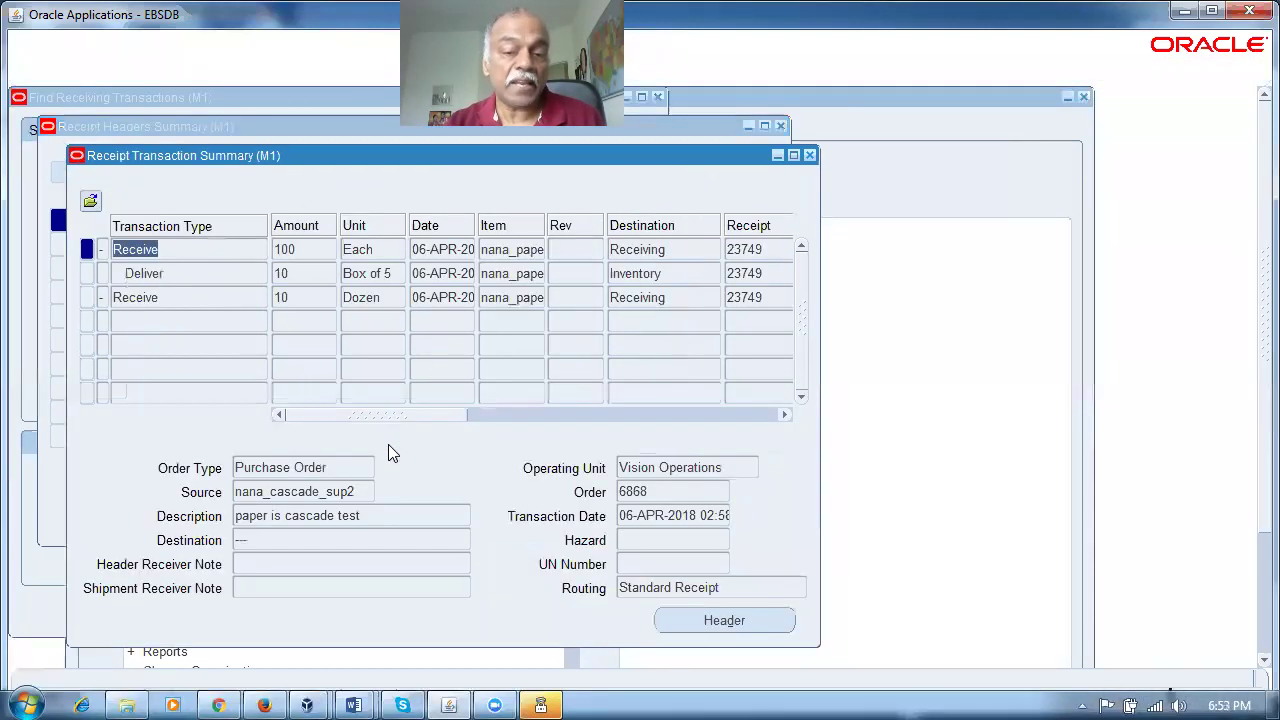
left_click(240, 273)
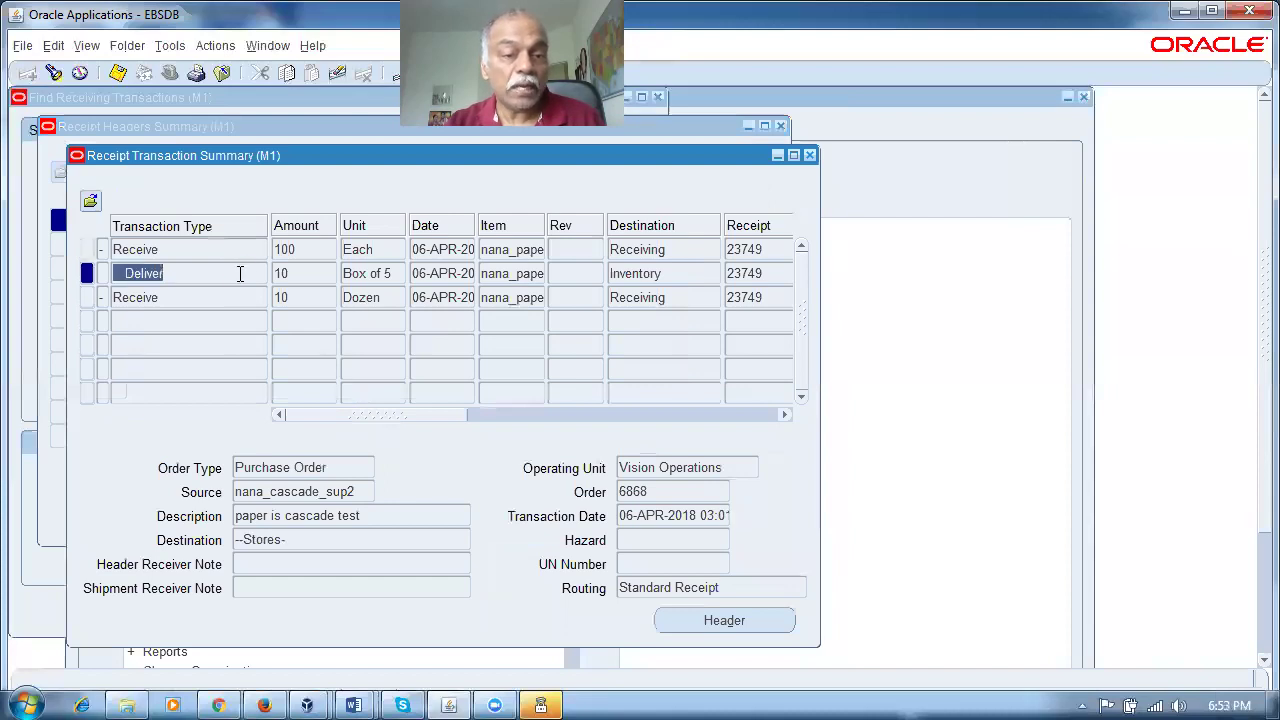
left_click(393, 273)
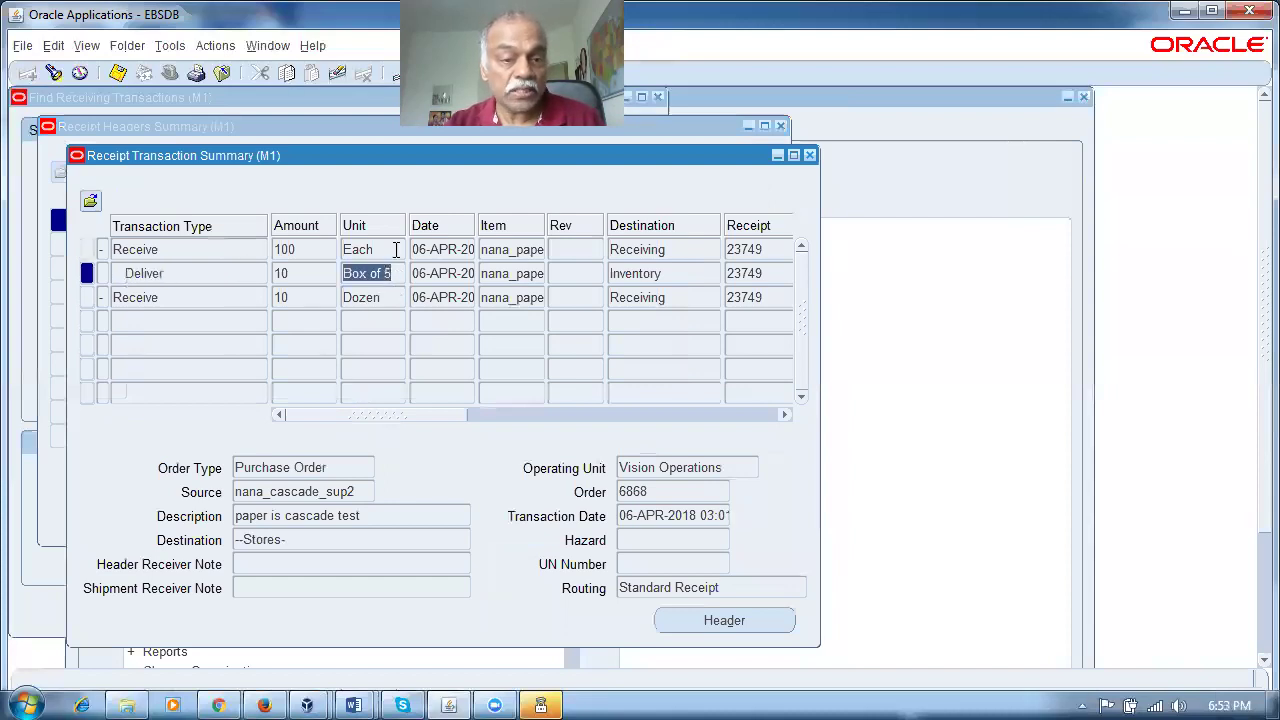
left_click(396, 250)
left_click(394, 298)
left_click(711, 250)
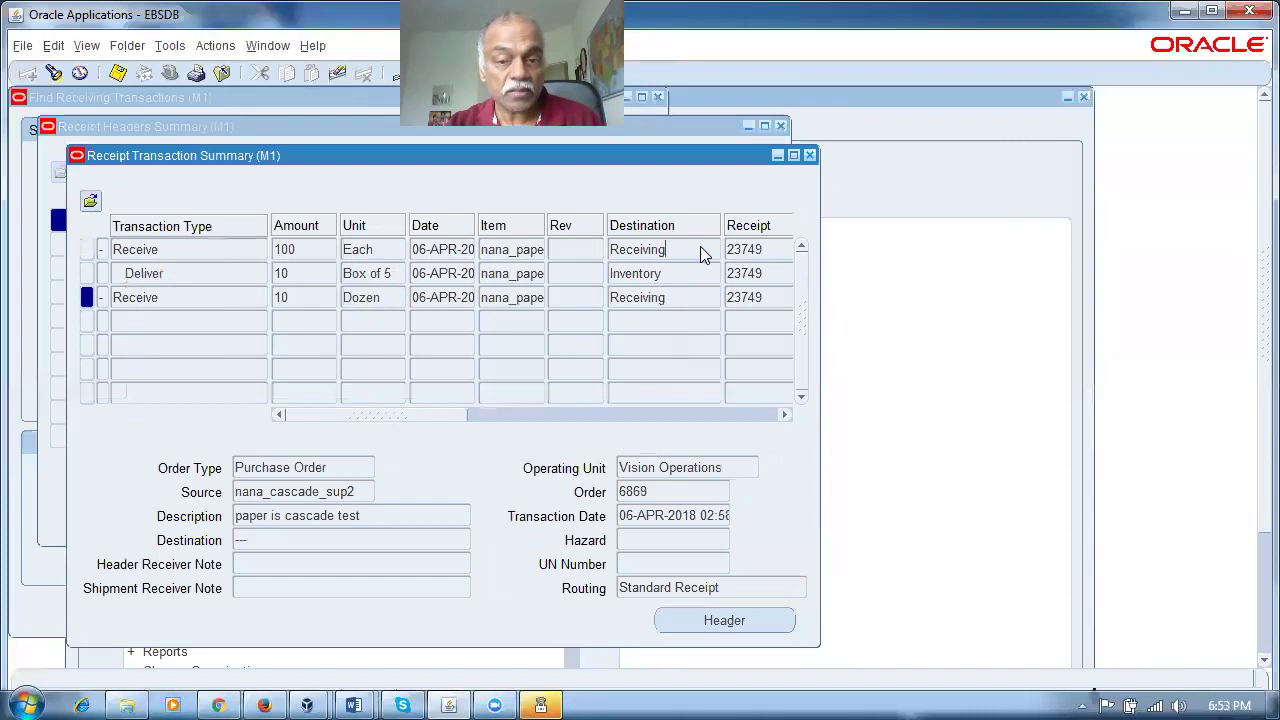
left_click(686, 297)
left_click(415, 277)
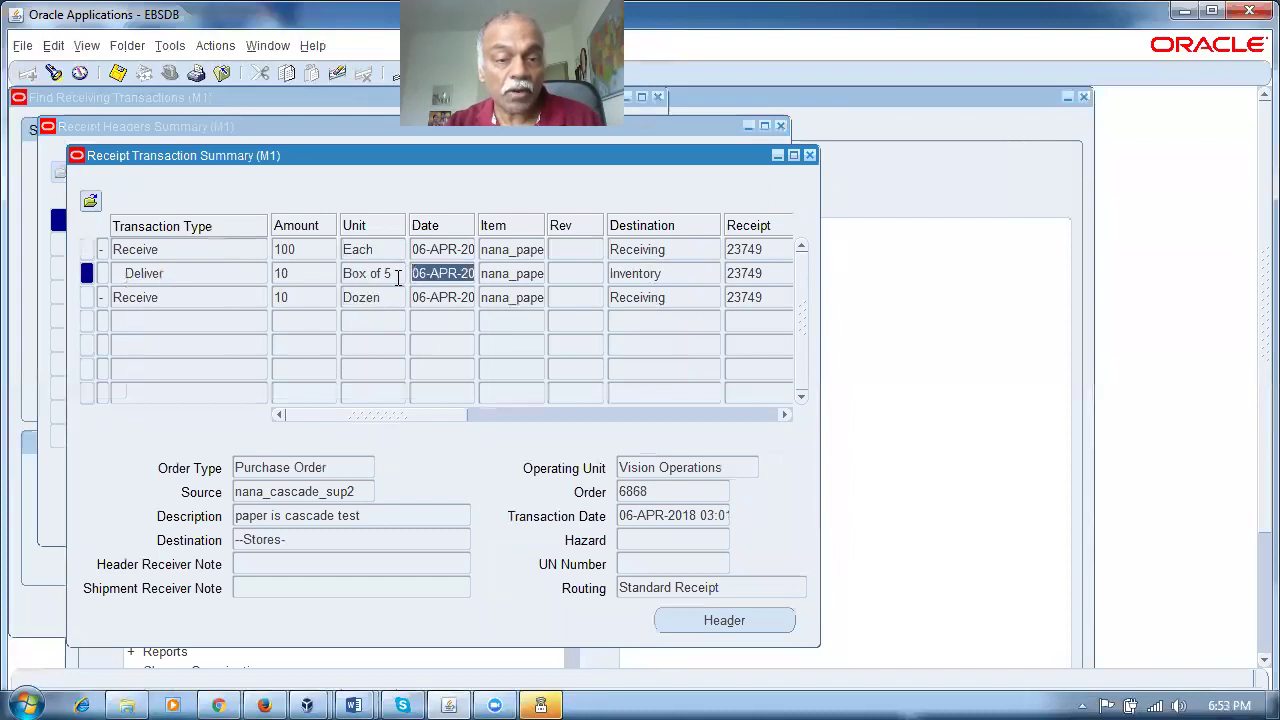
left_click(404, 278)
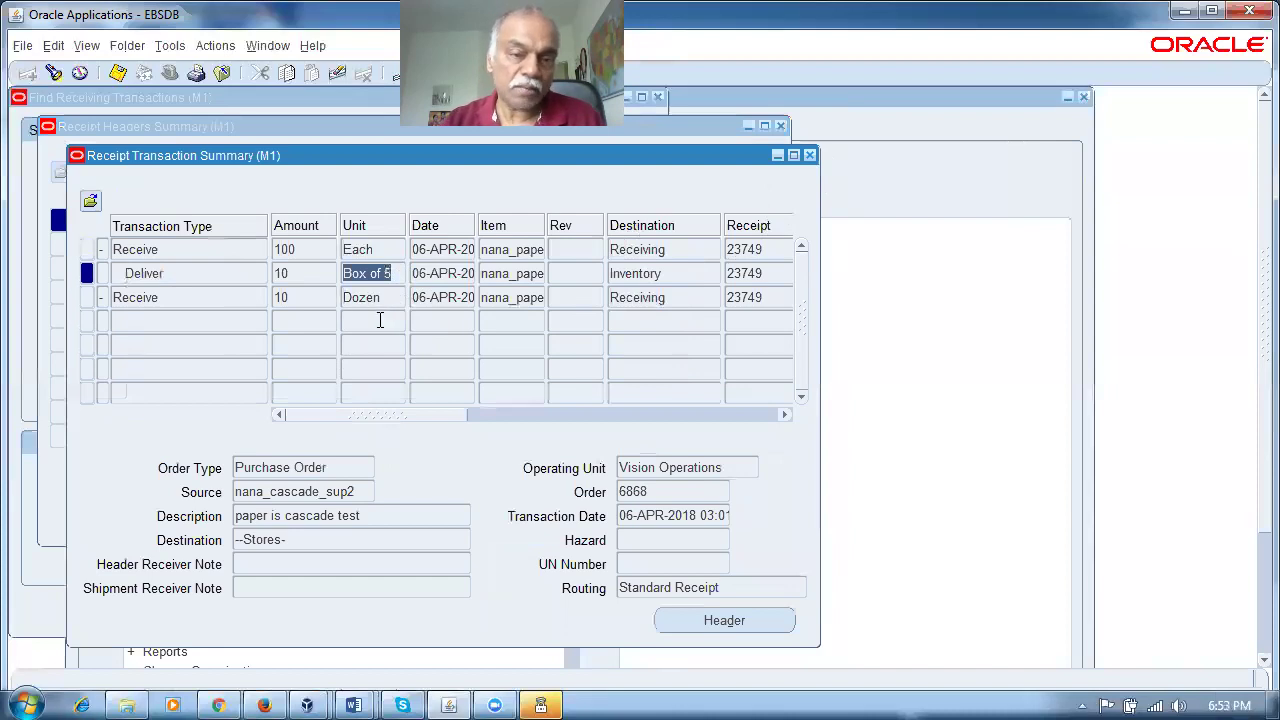
left_click(810, 157)
left_click(780, 127)
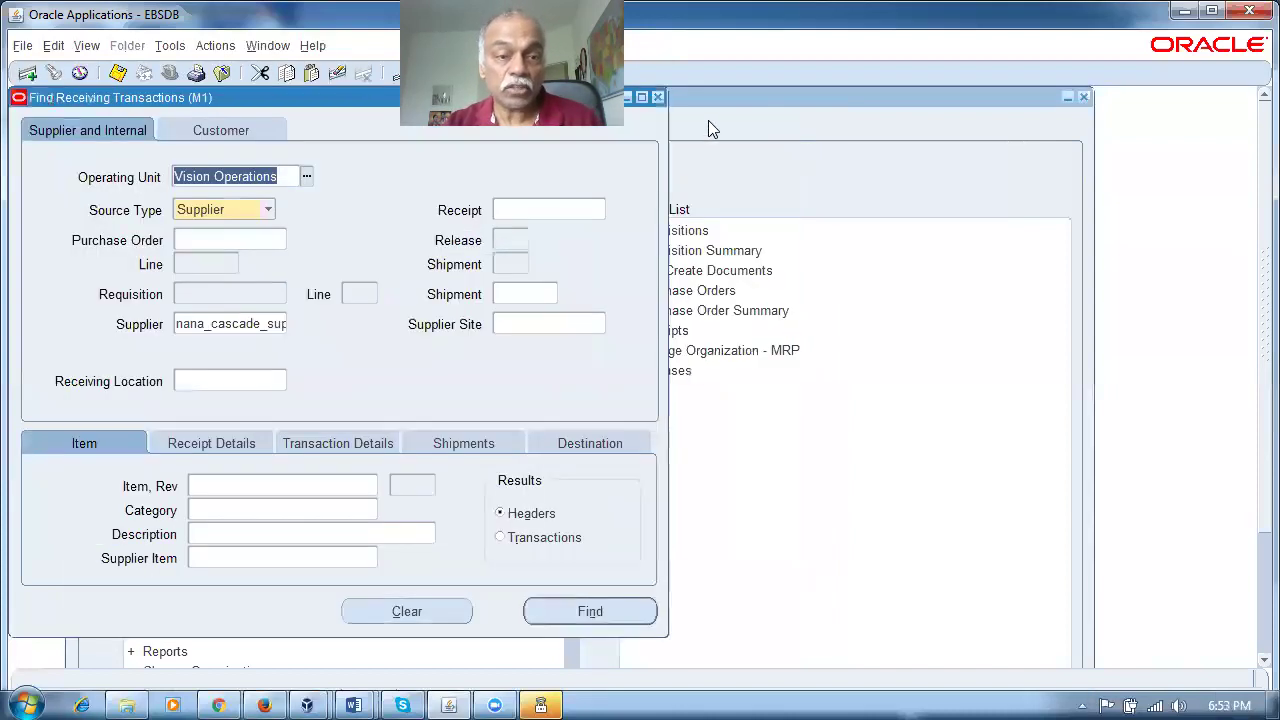
left_click(656, 98)
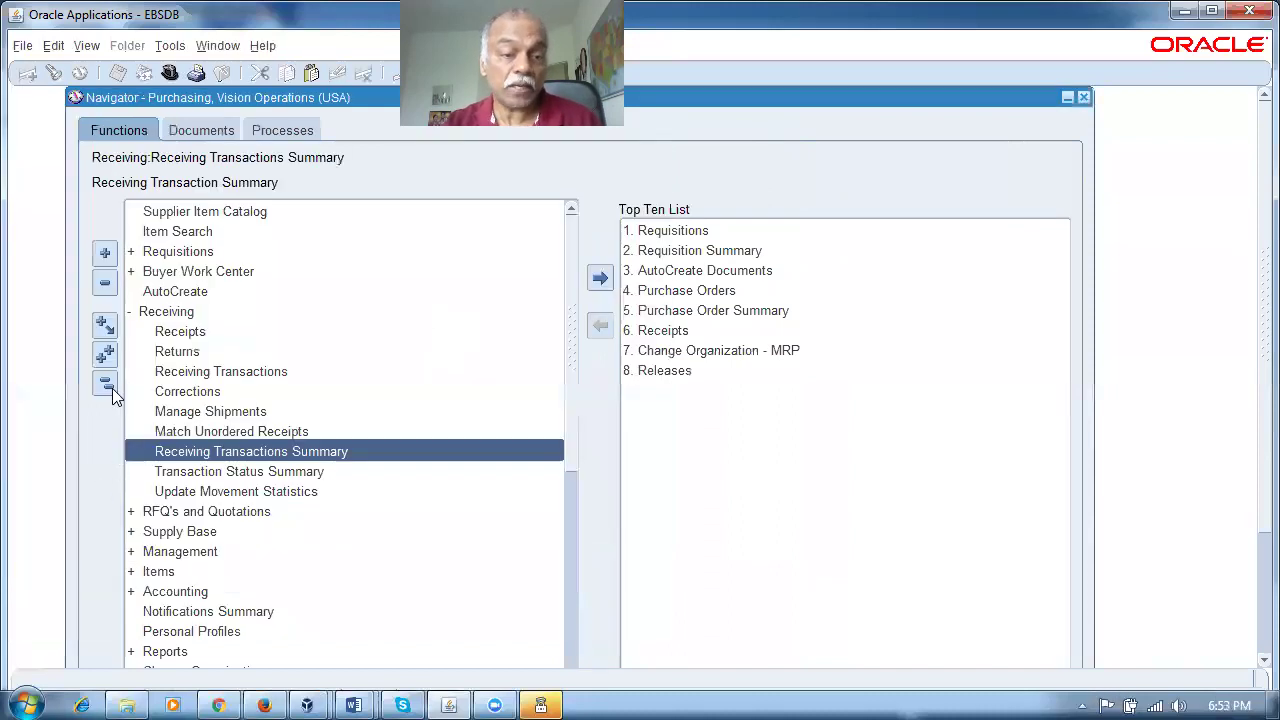
Step: Open Receiving Transactions and find the lines for supplier nana_cascade_sup2 and item nana_paper
left_click(112, 388)
double_click(220, 314)
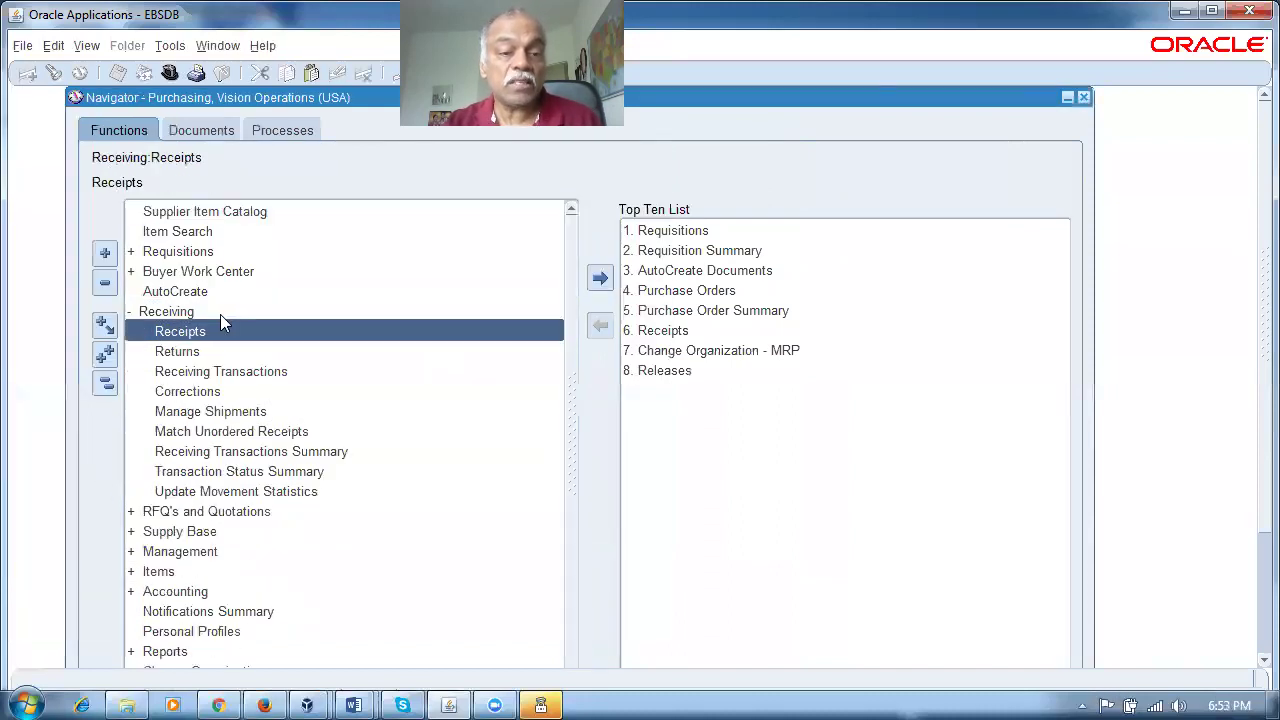
double_click(275, 373)
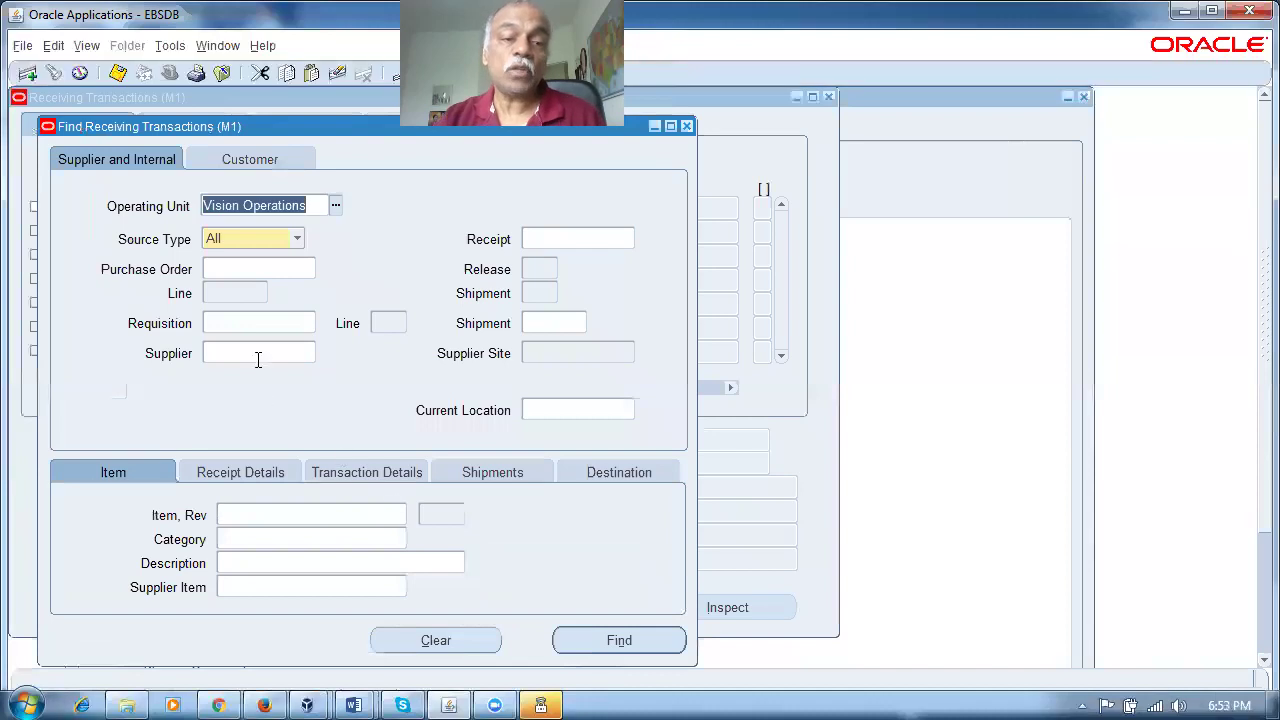
left_click(258, 355)
type("nana%co")
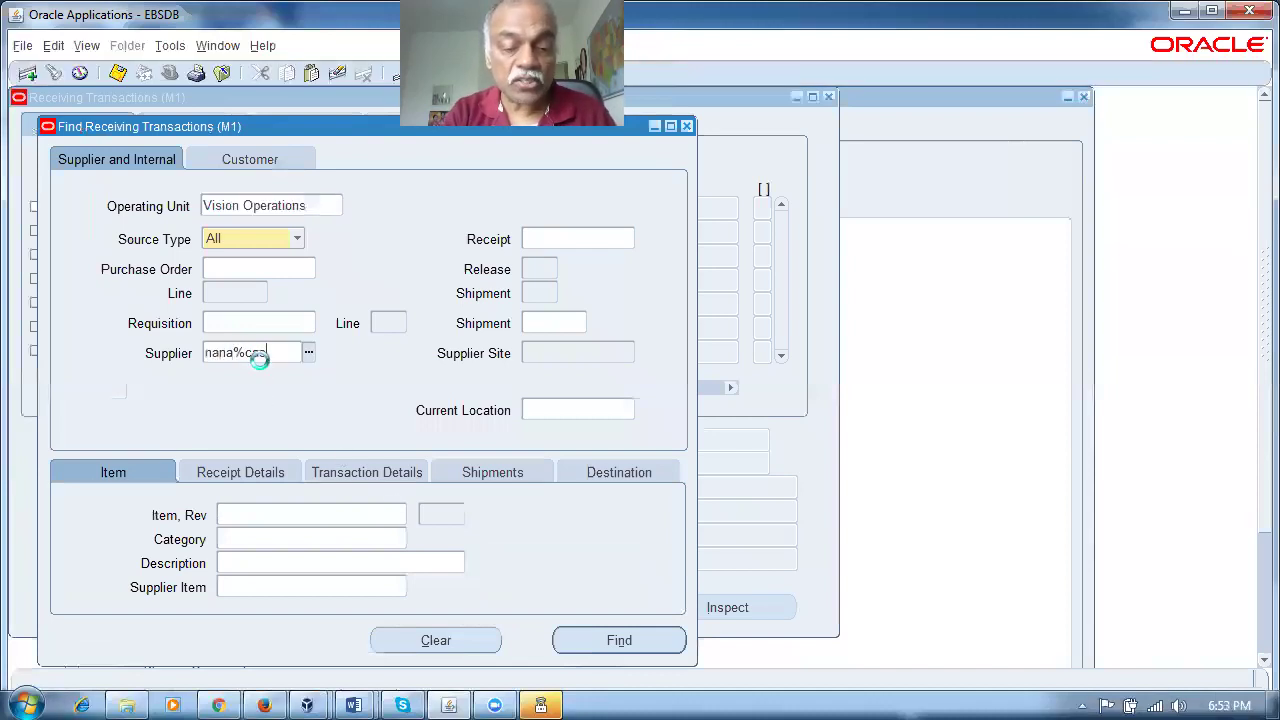
key("Tab")
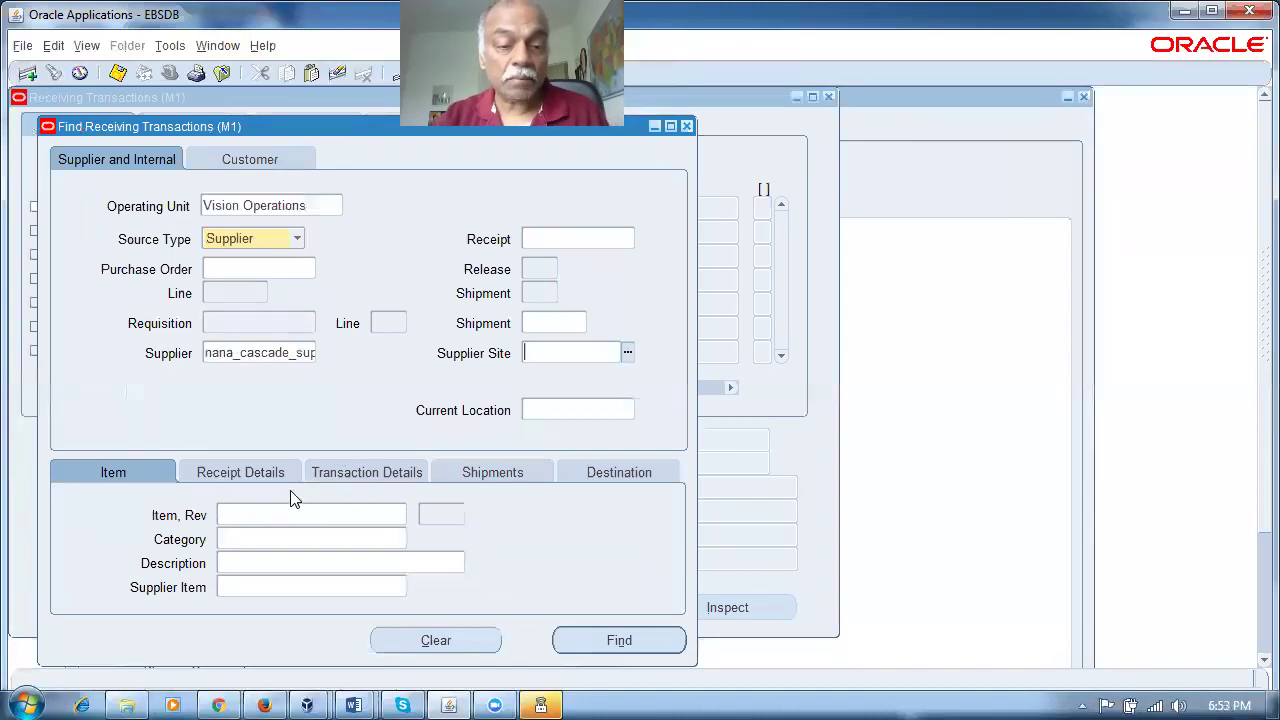
left_click(286, 516)
type("nana%pap")
key("Tab")
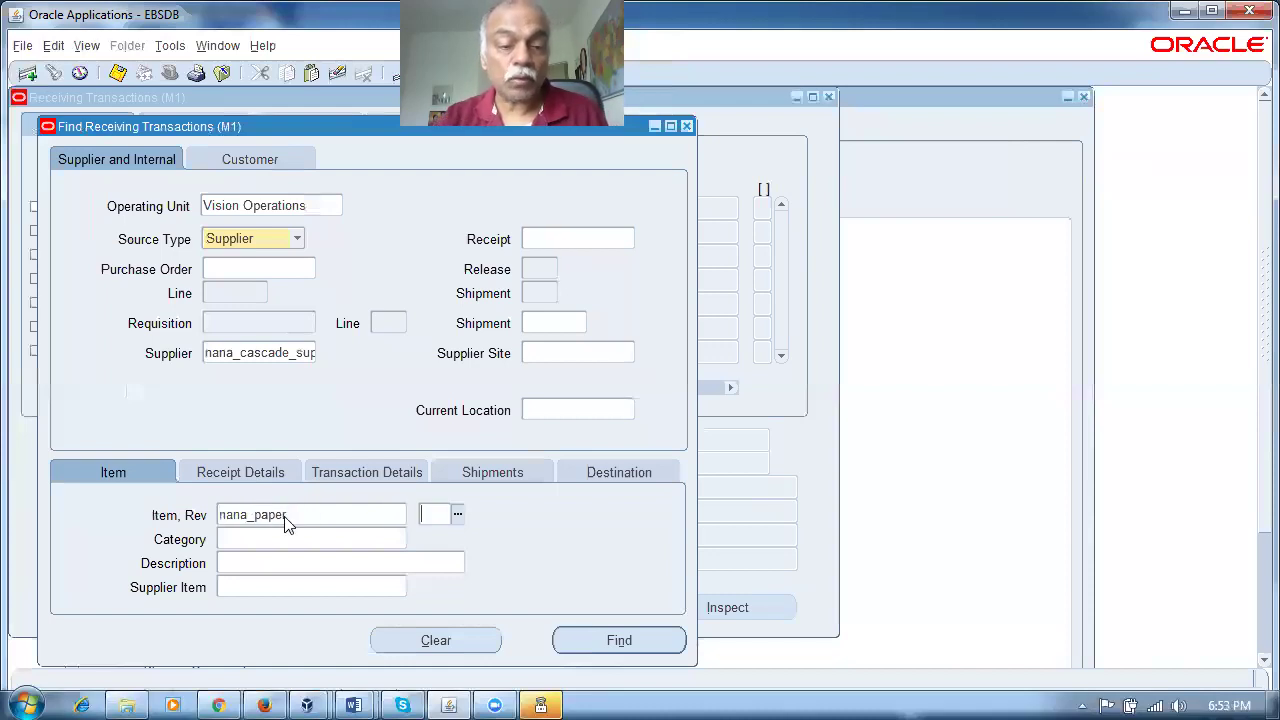
left_click(585, 640)
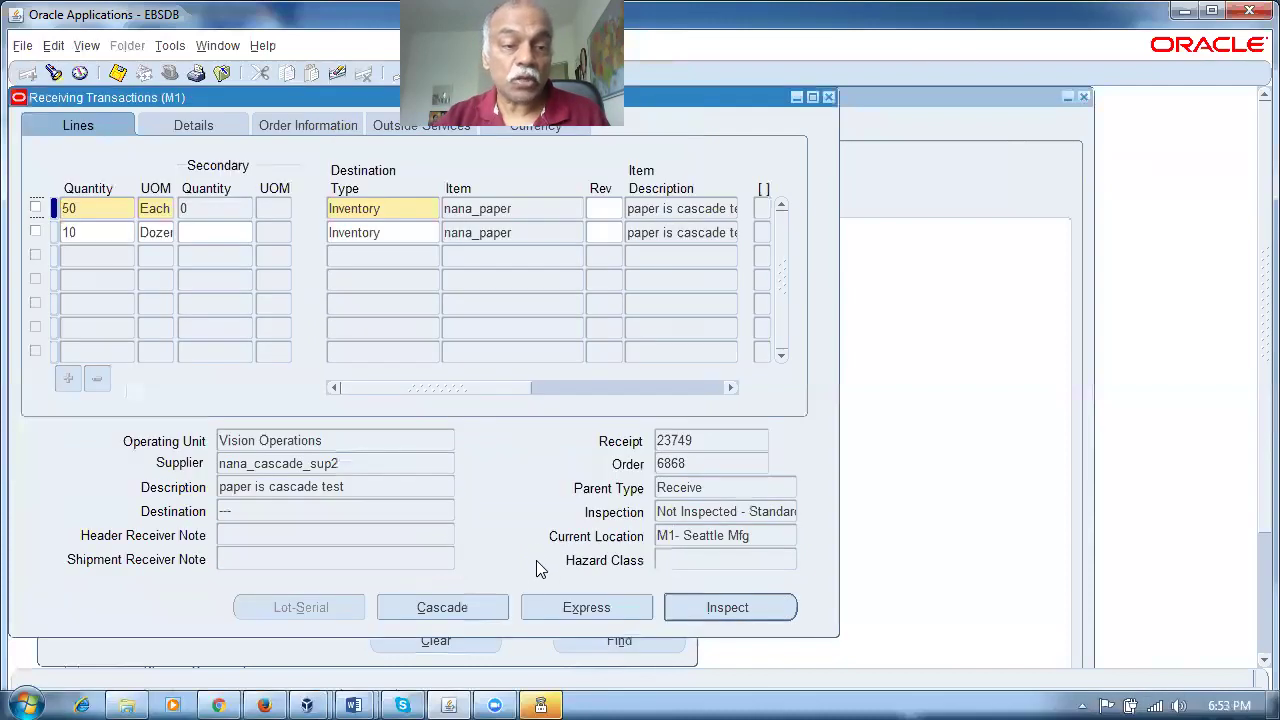
Step: Cascade a quantity of 10 in the unit of measure Case of 10 across the nana_paper receiving lines
left_click(424, 604)
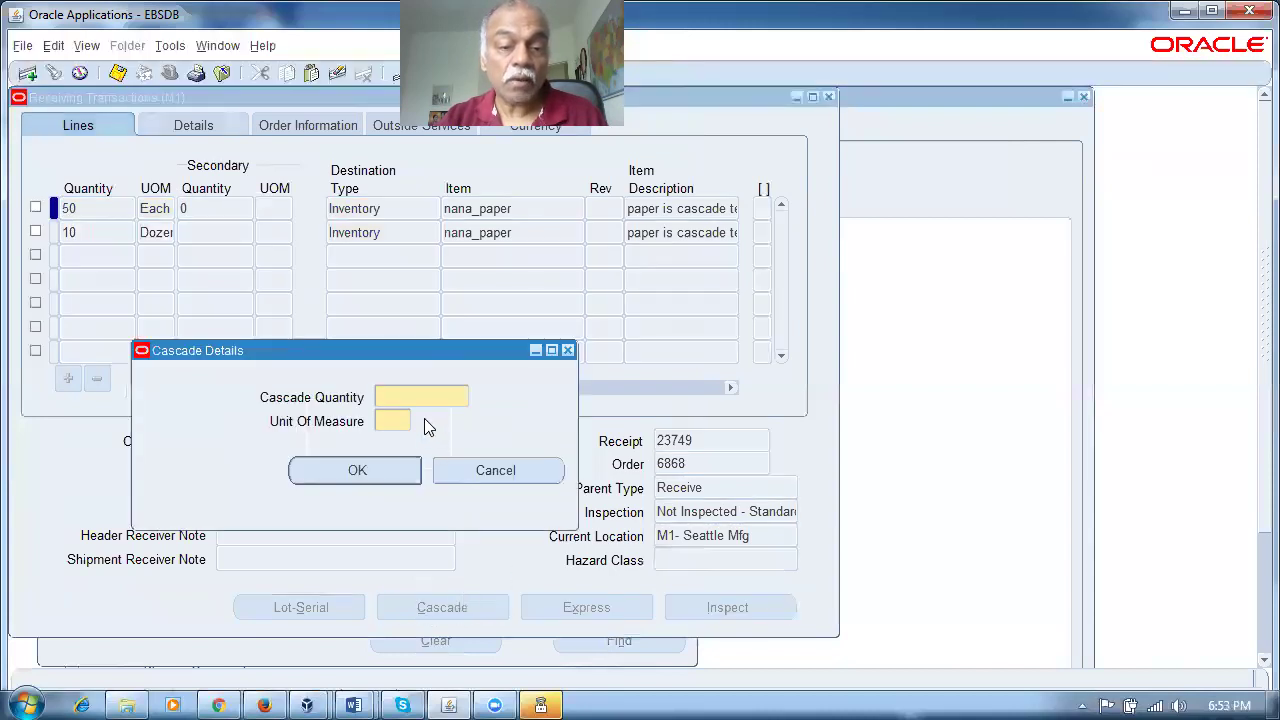
type("10")
key("Tab")
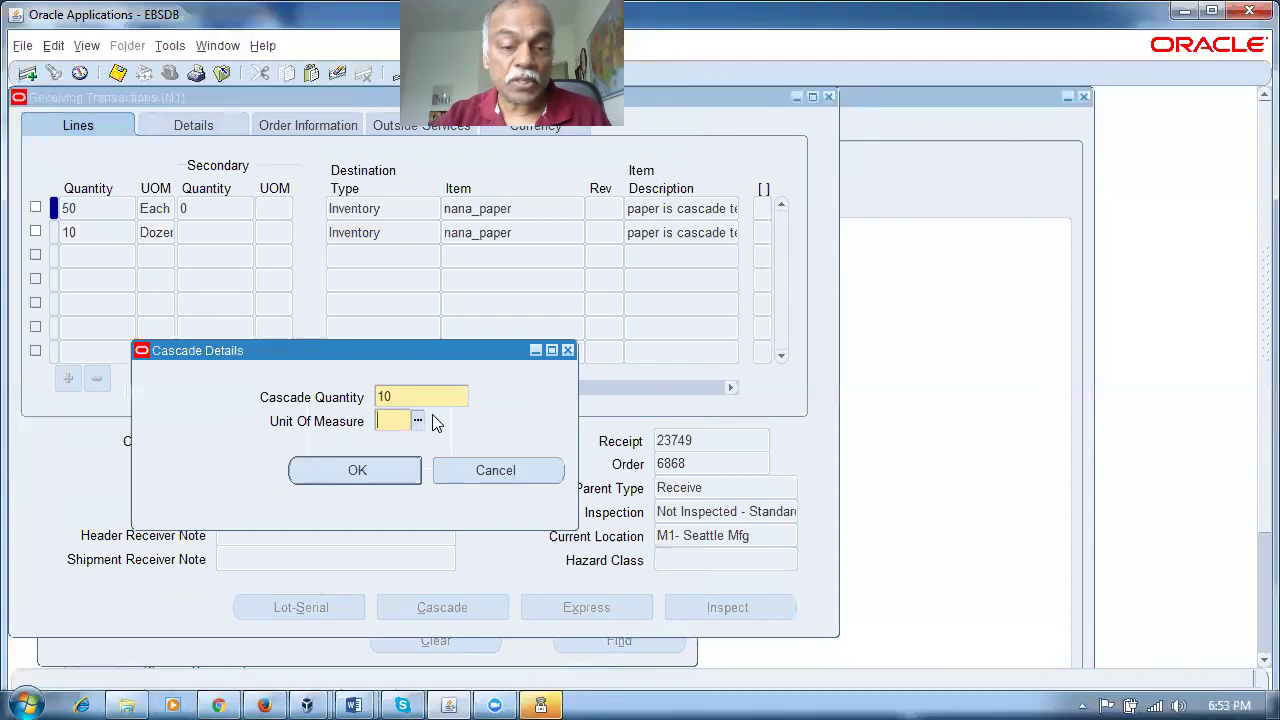
left_click(418, 421)
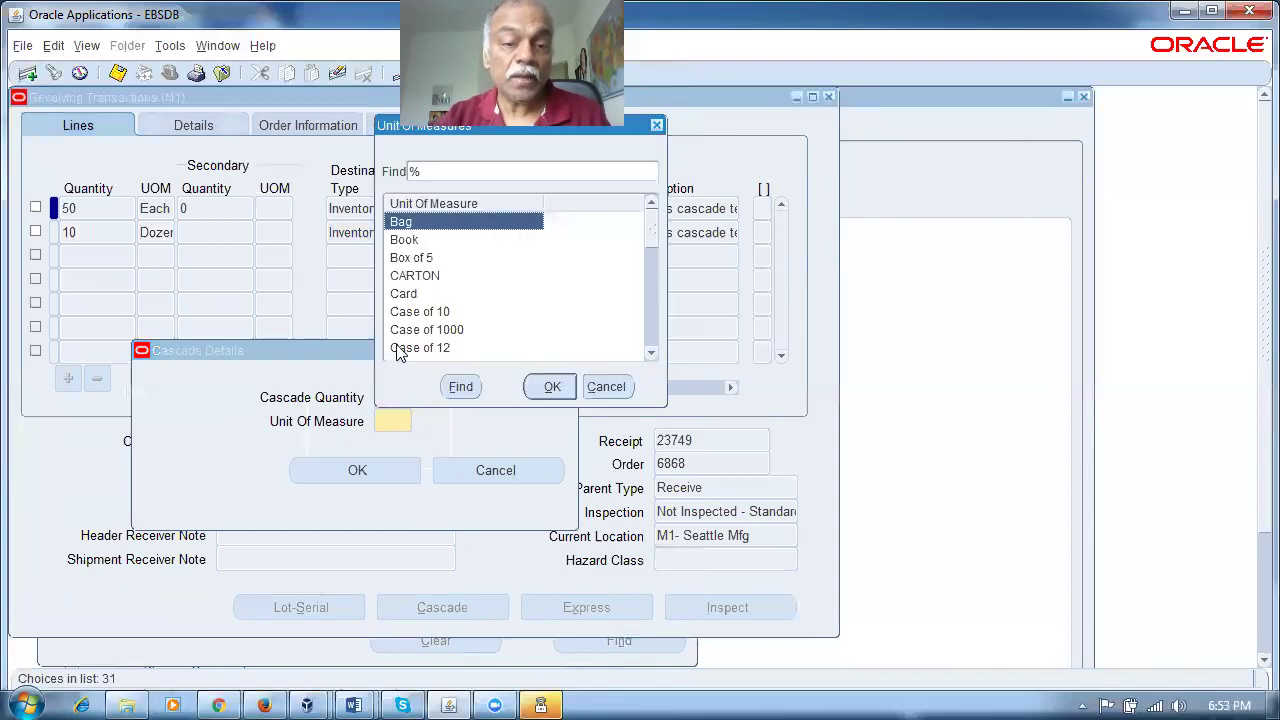
left_click(417, 314)
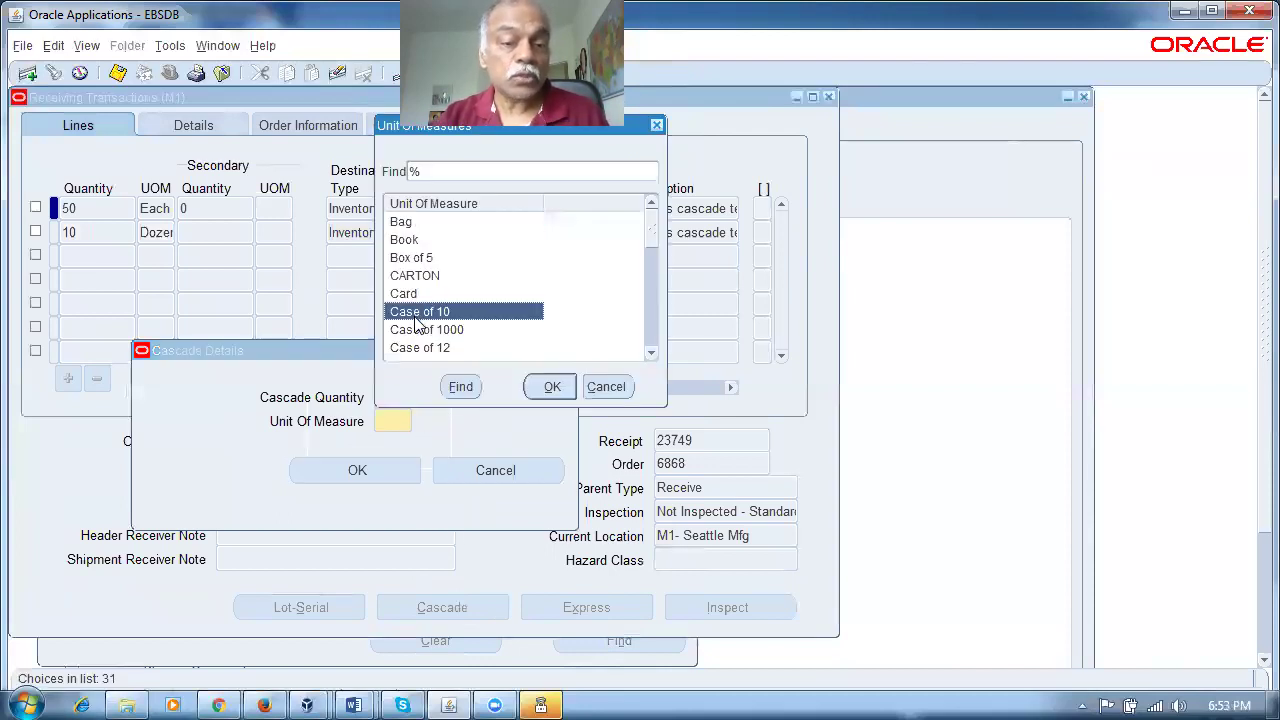
left_click_drag(600, 133, 686, 149)
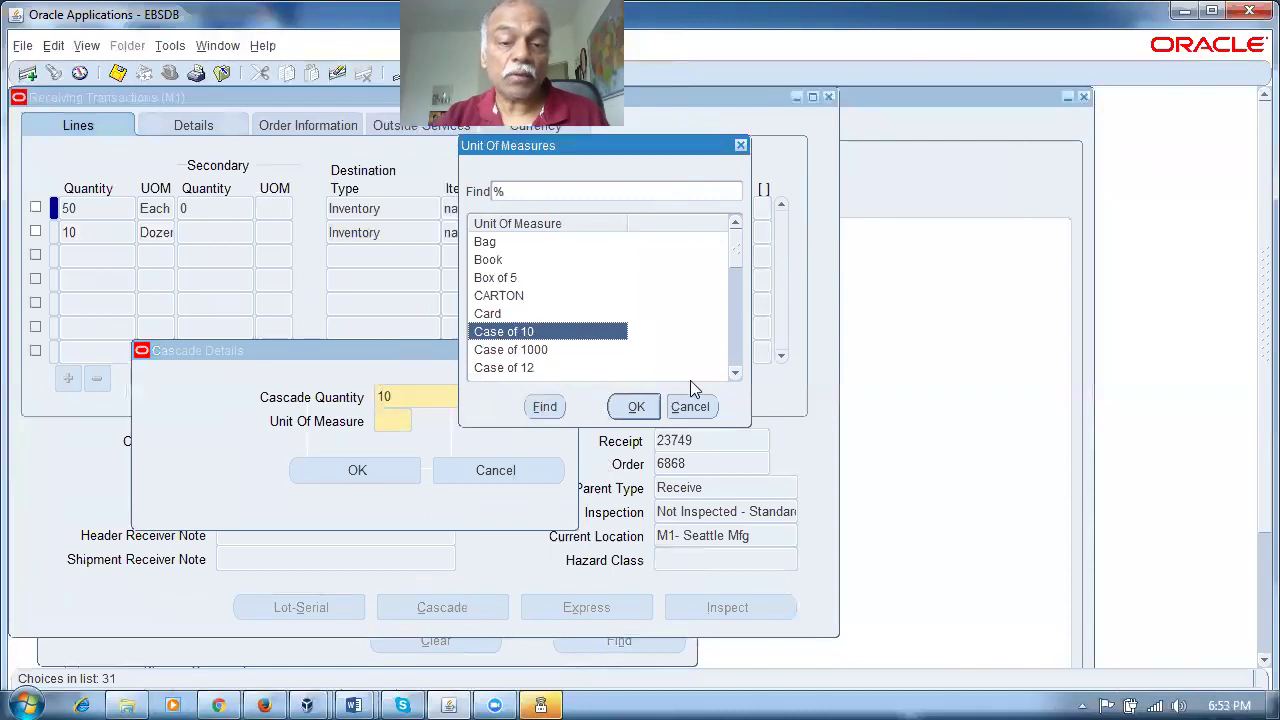
left_click(630, 402)
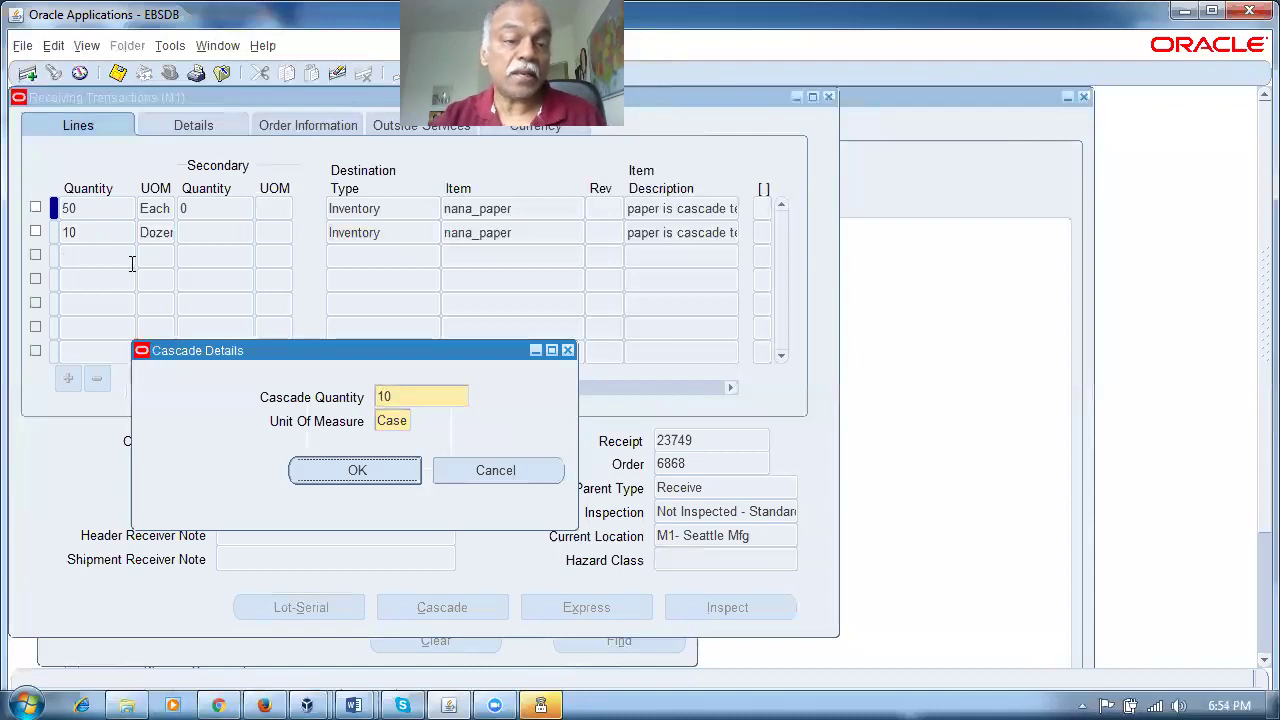
left_click(357, 471)
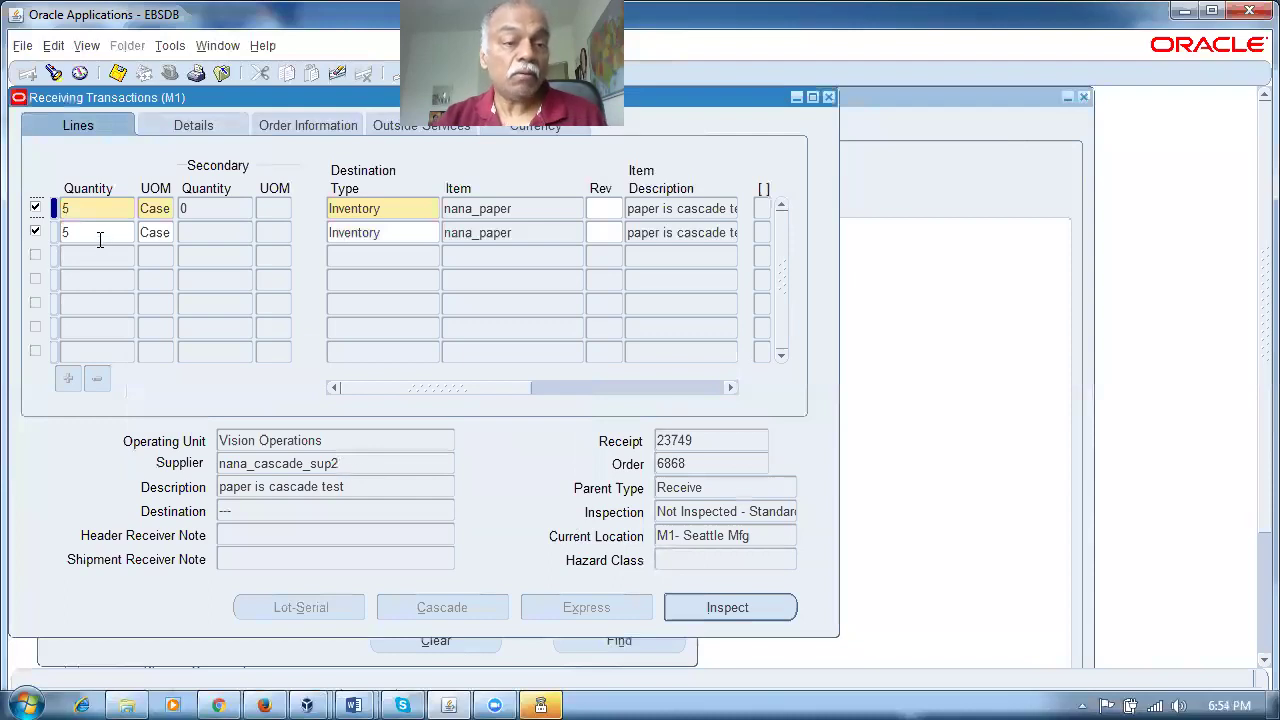
Step: Set the subinventory of both nana_paper lines to Stores and save the delivery transactions
key("Tab")
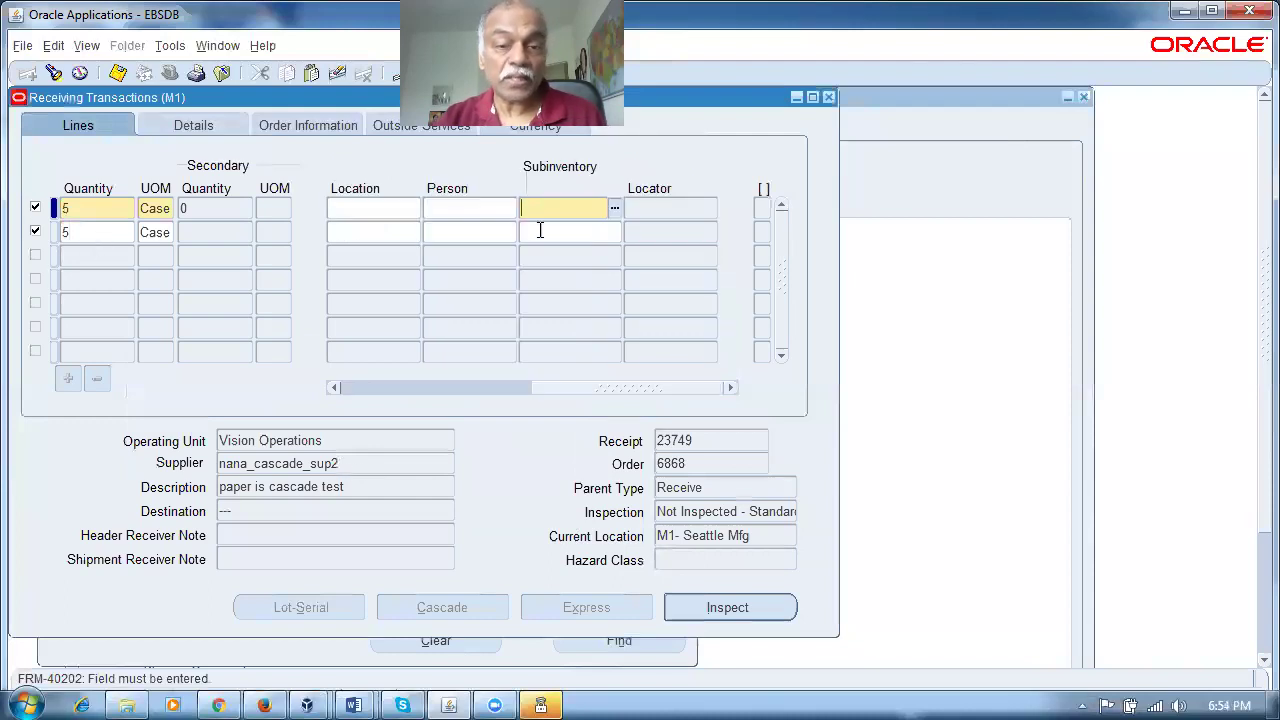
type("store")
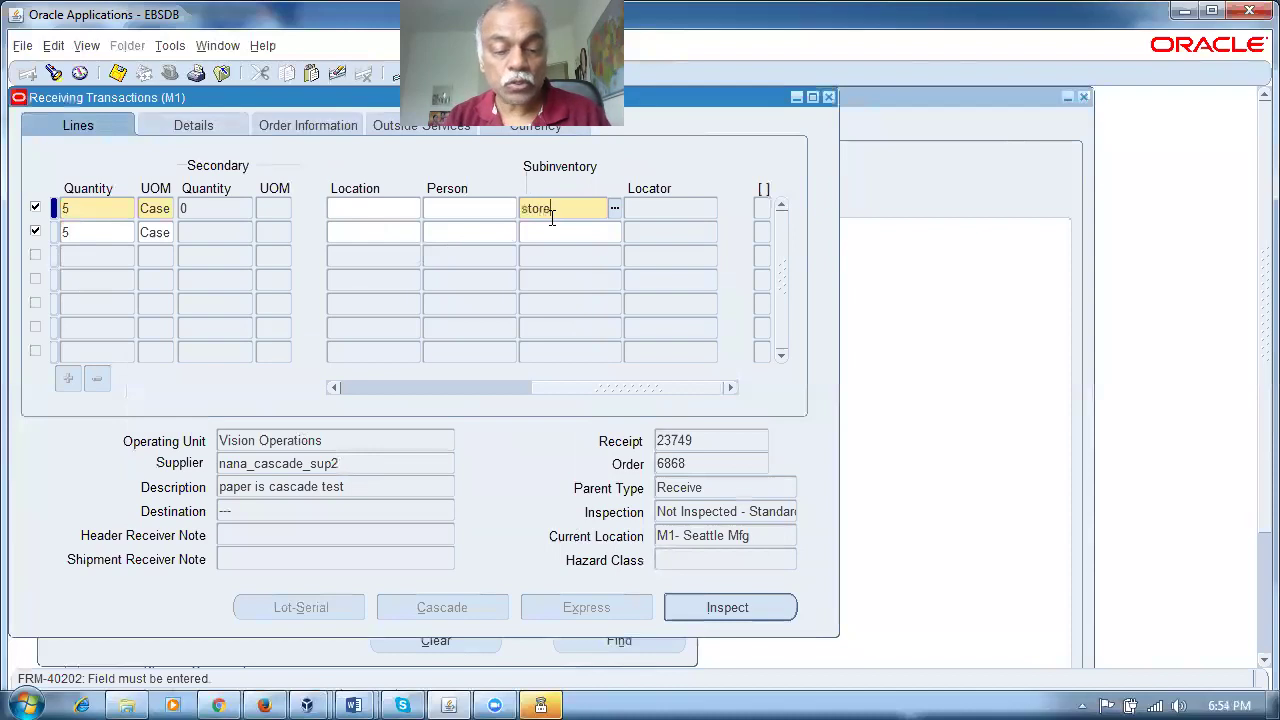
type("s")
key("Tab")
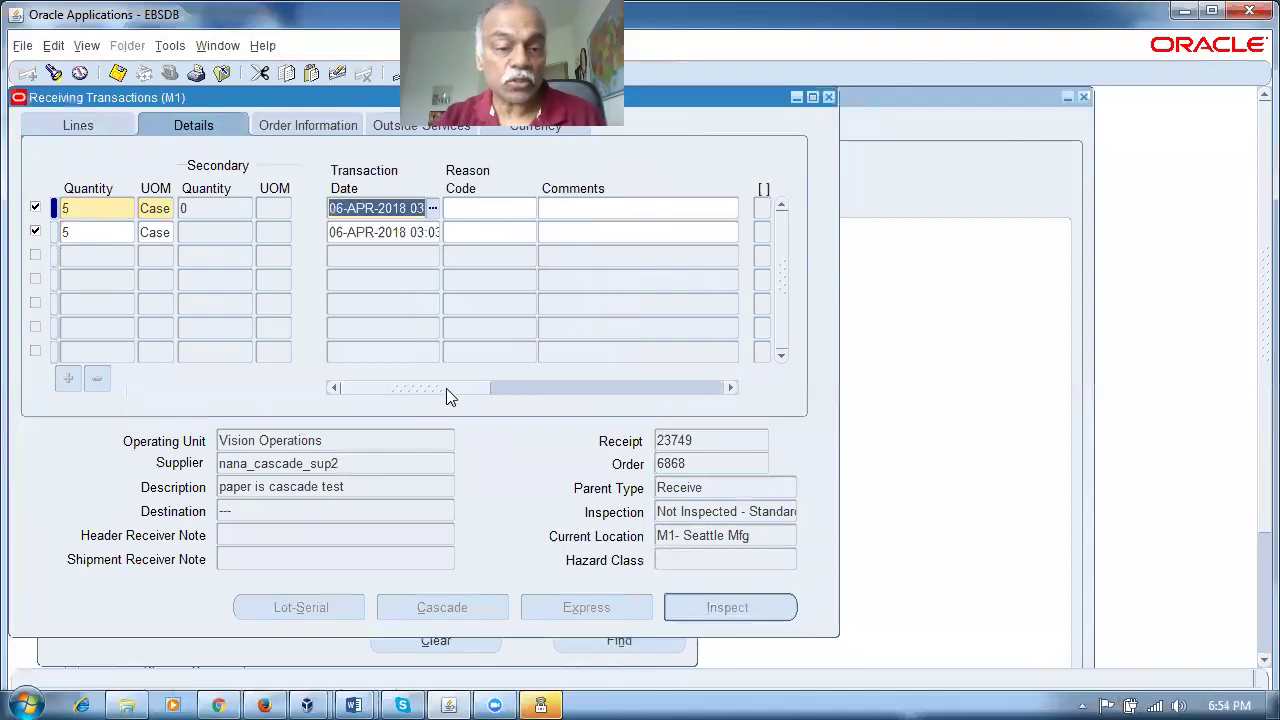
left_click(162, 234)
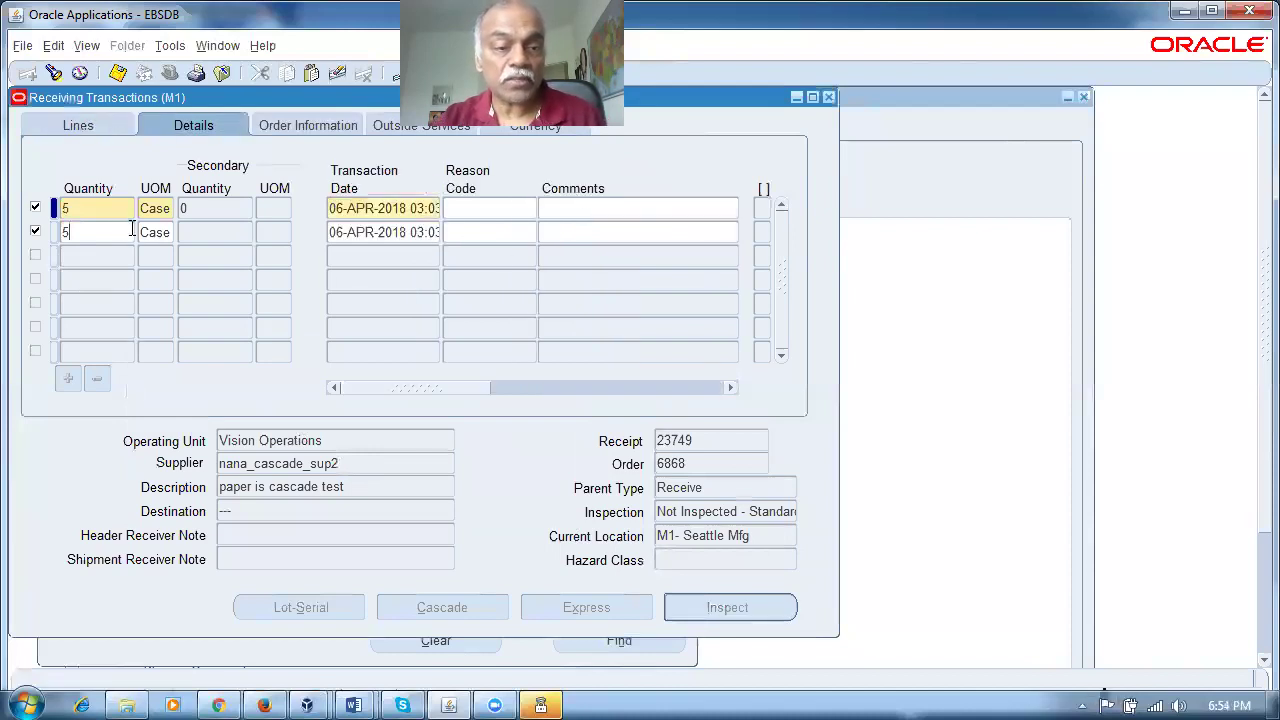
left_click(440, 389)
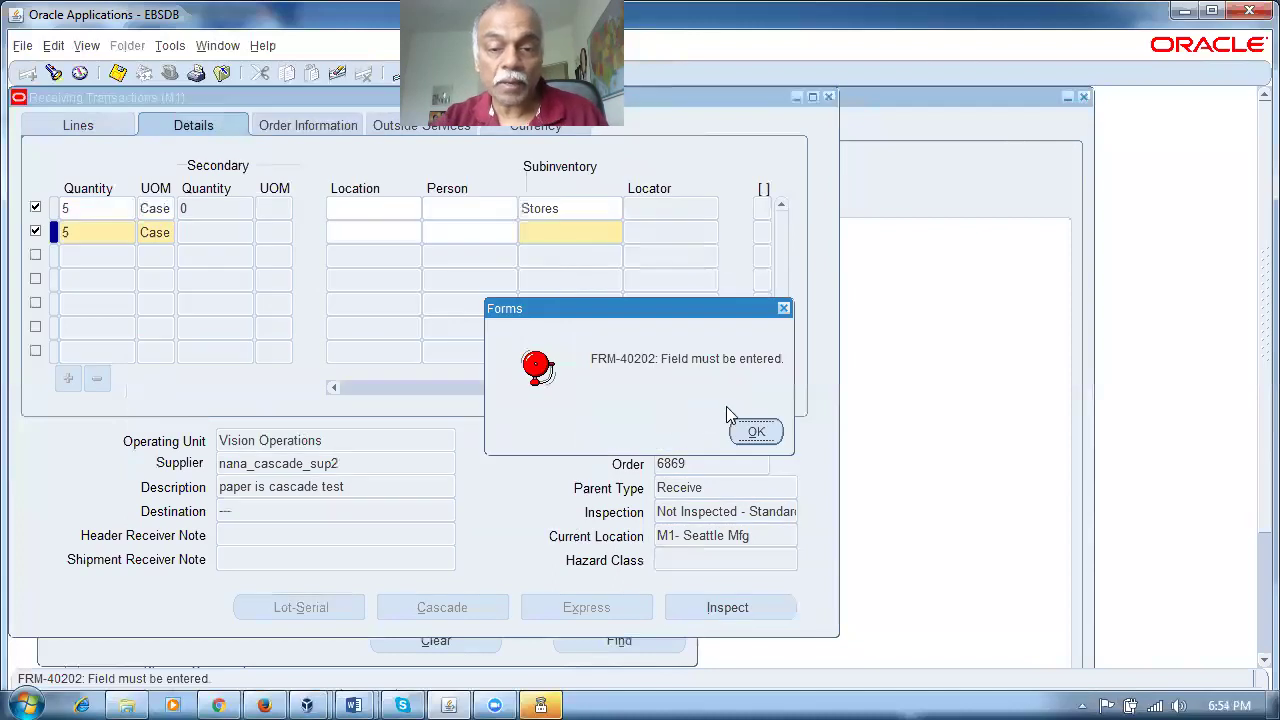
left_click(755, 432)
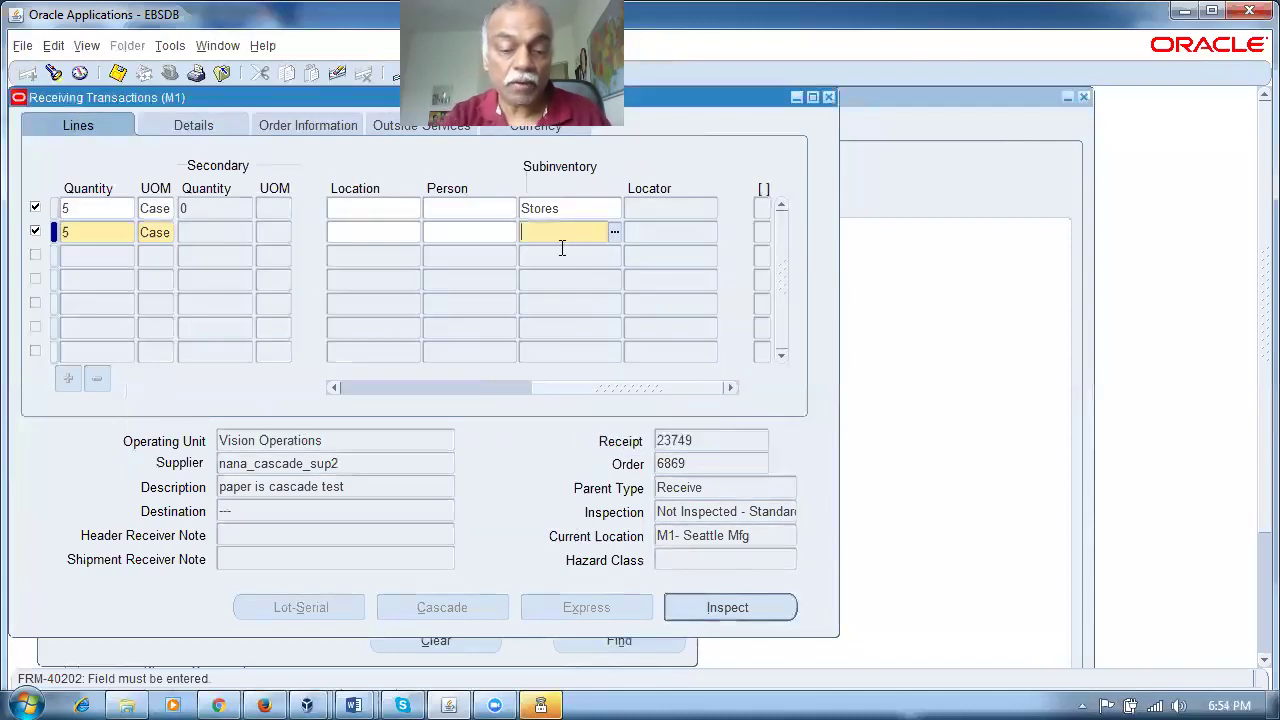
key("shift+F5")
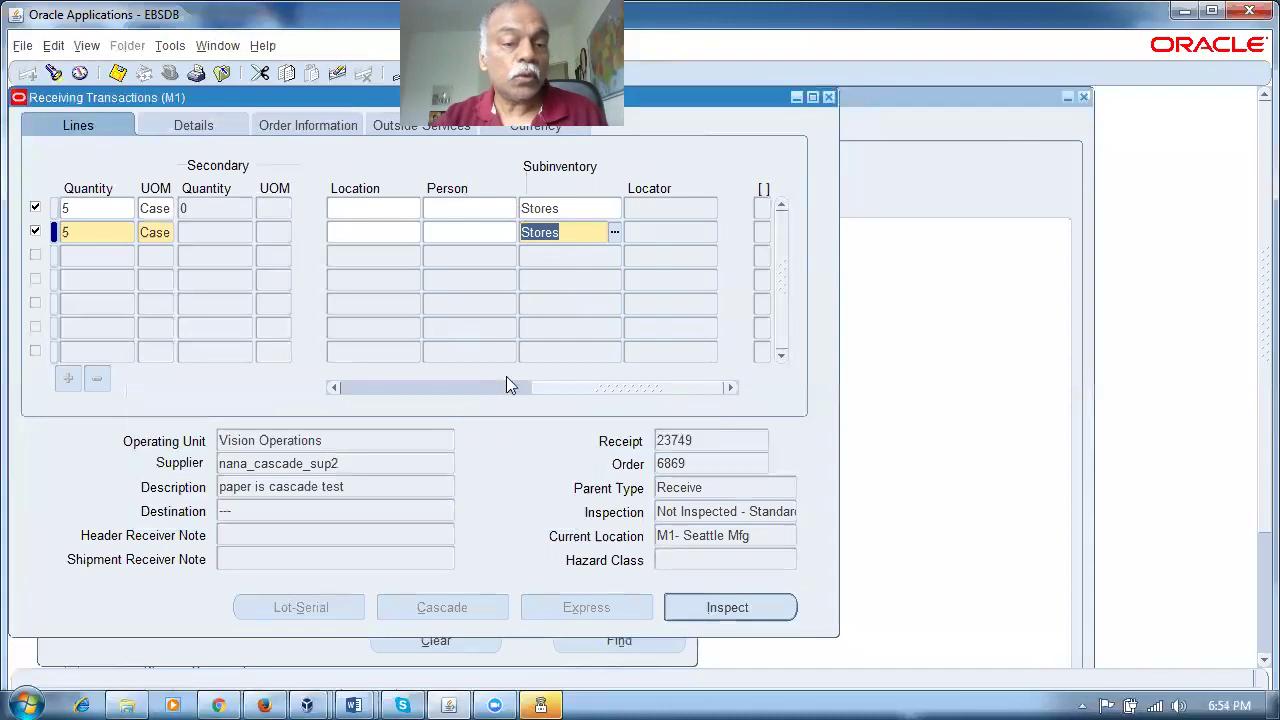
left_click_drag(558, 390, 362, 396)
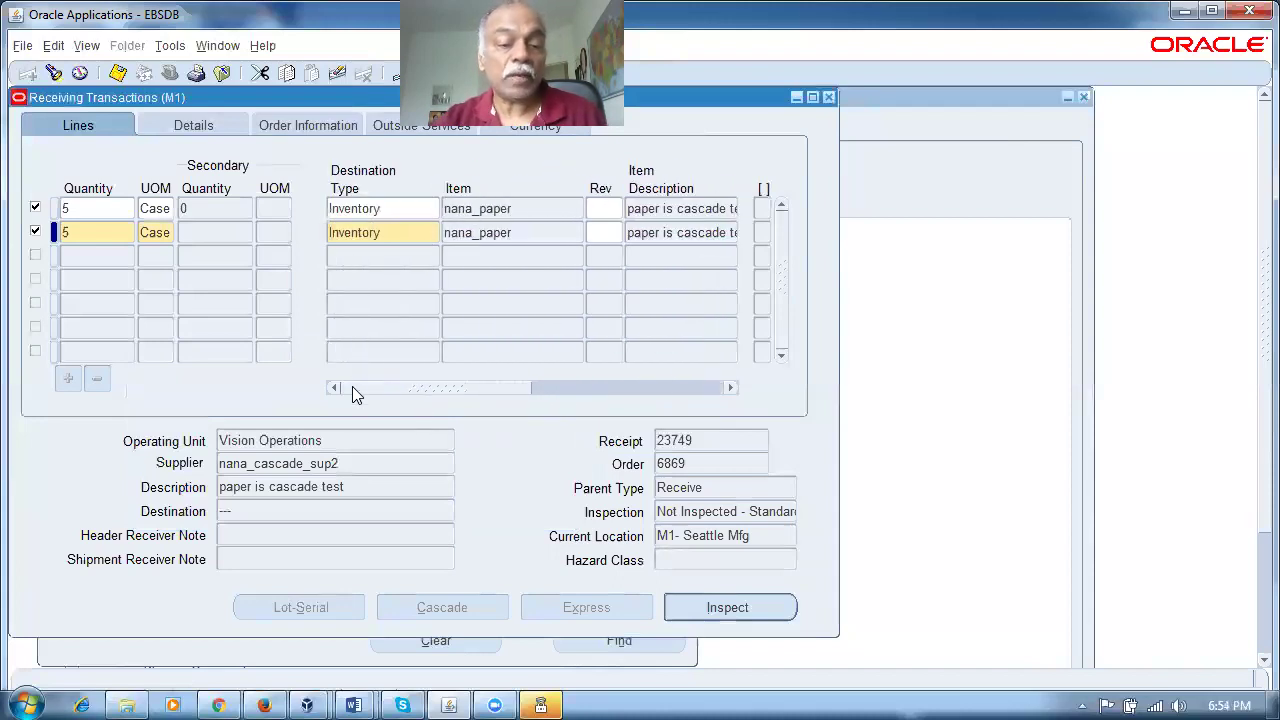
key("ctrl+s")
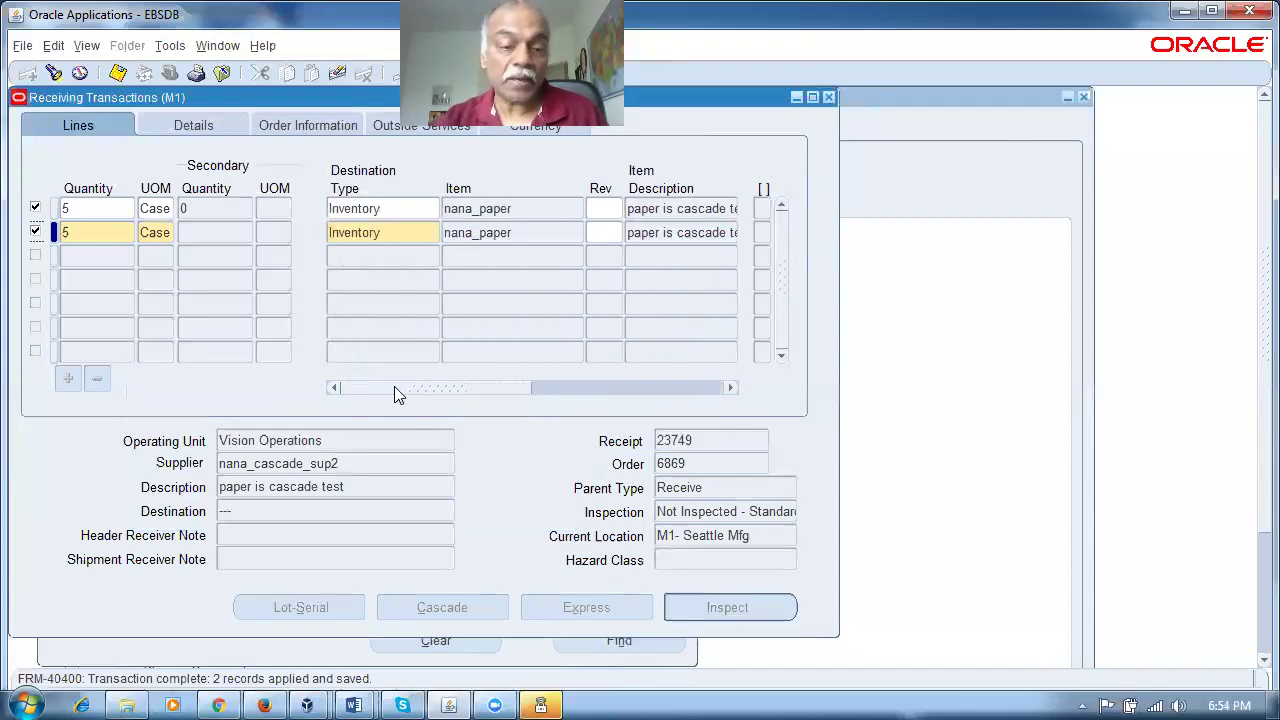
Step: Check the status of the latest Receiving Transaction Processor among all requests, and close the Requests and Receiving Transactions forms
key("alt+v")
key("r")
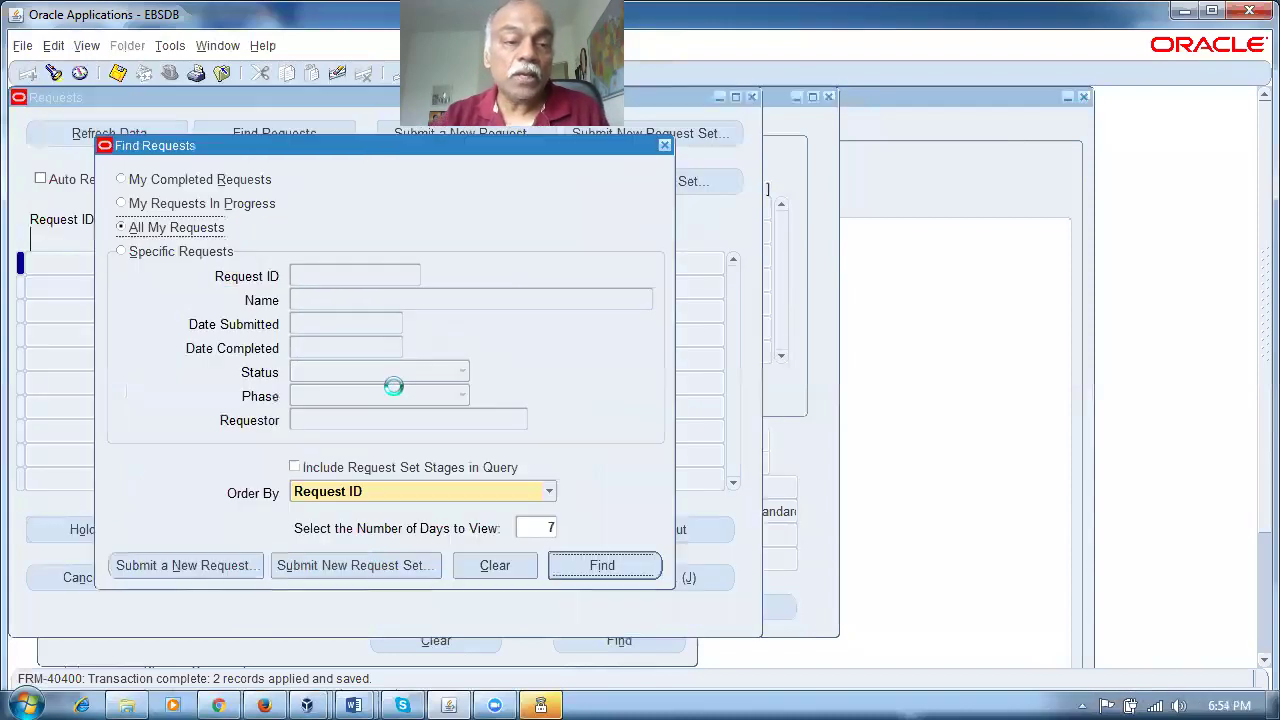
key("Return")
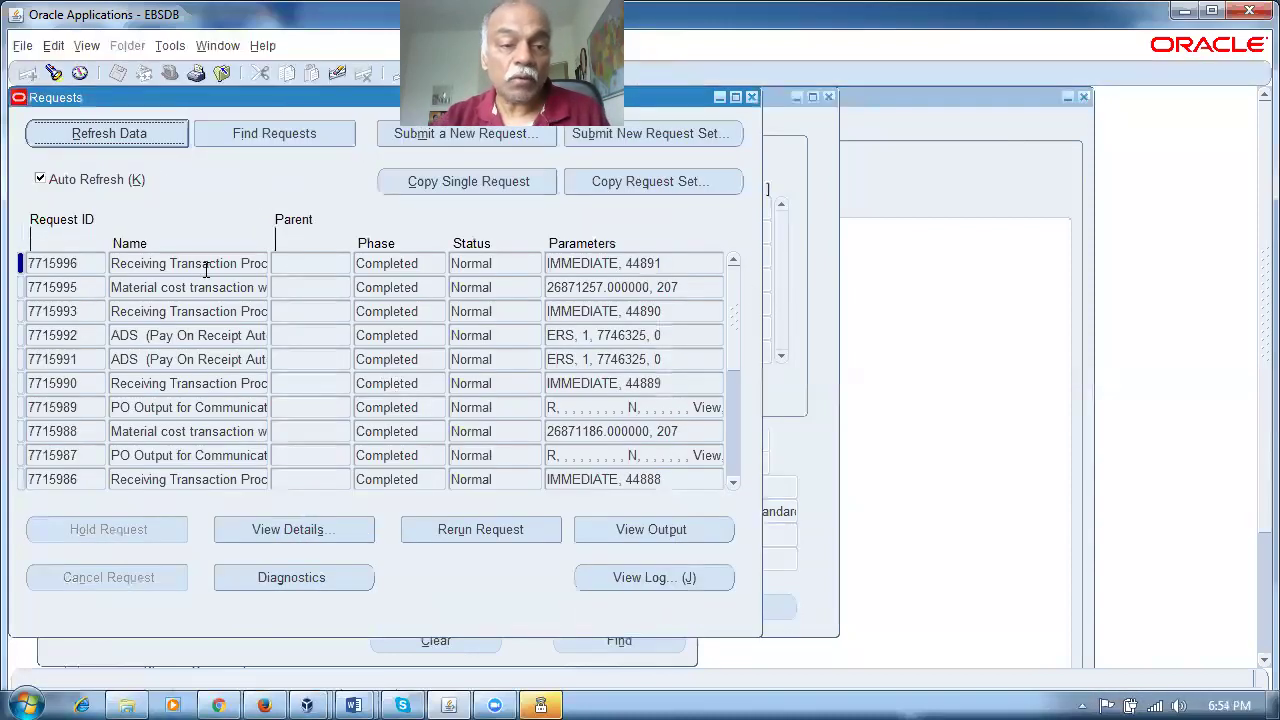
left_click_drag(206, 268, 111, 264)
left_click(751, 99)
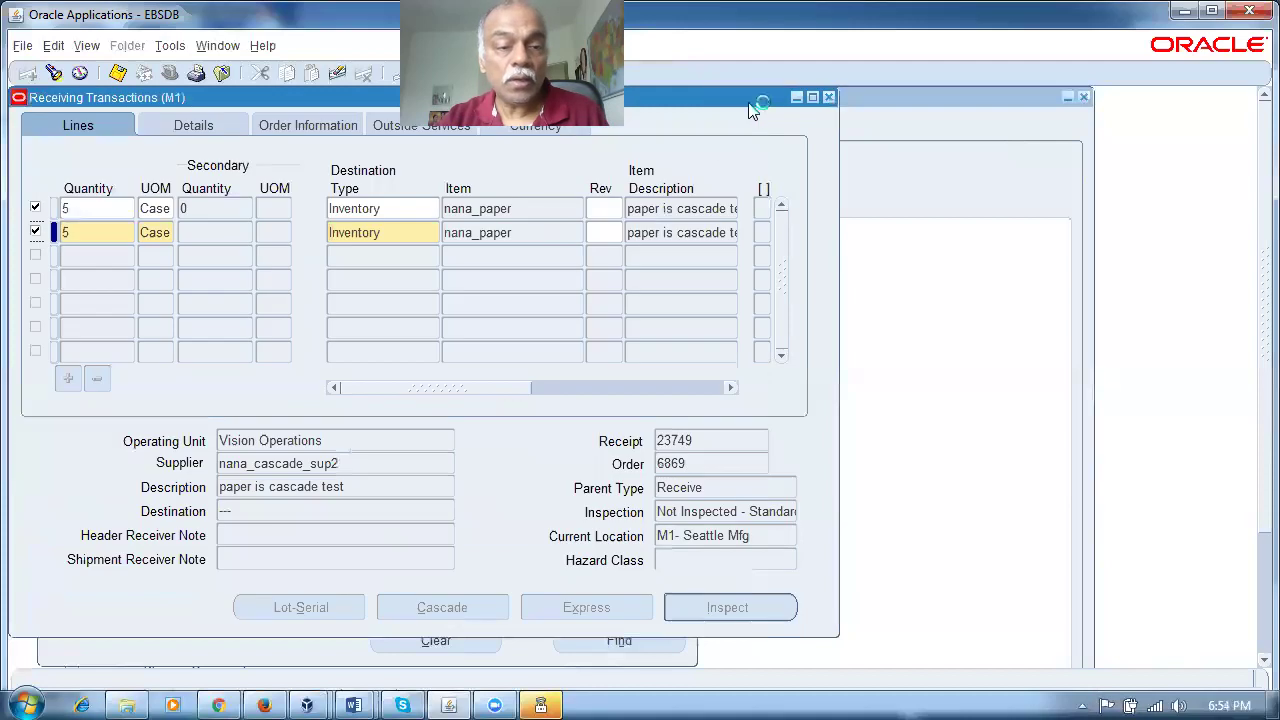
left_click(833, 97)
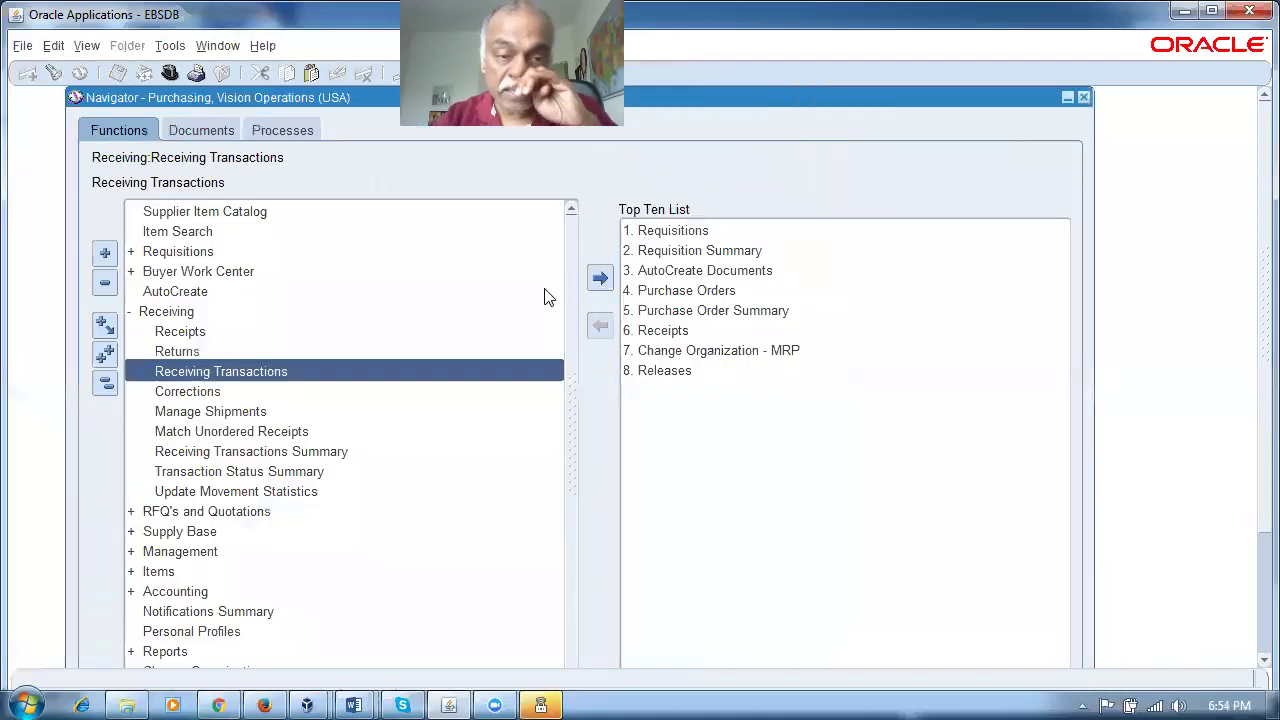
Step: Find the receipt of supplier nana_cascade_sup2 in Receiving Transactions Summary and open its transactions
left_click(285, 455)
double_click(285, 455)
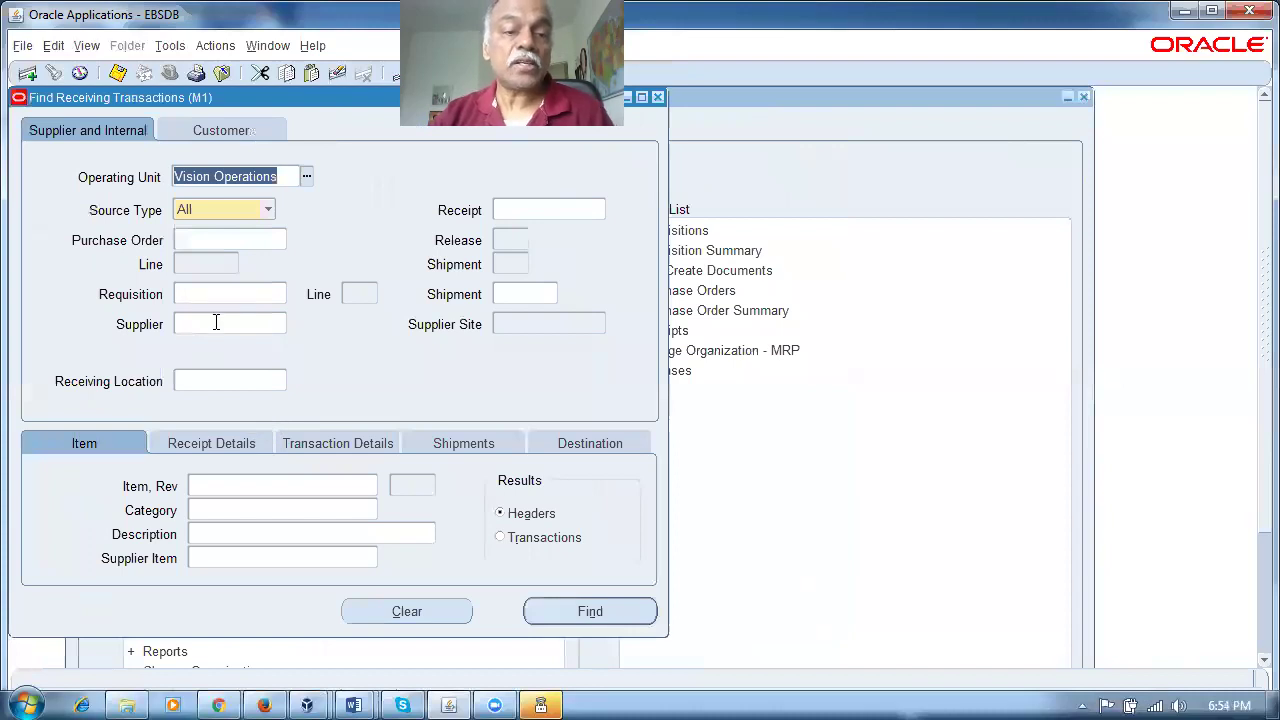
left_click(216, 322)
type("nana%cas")
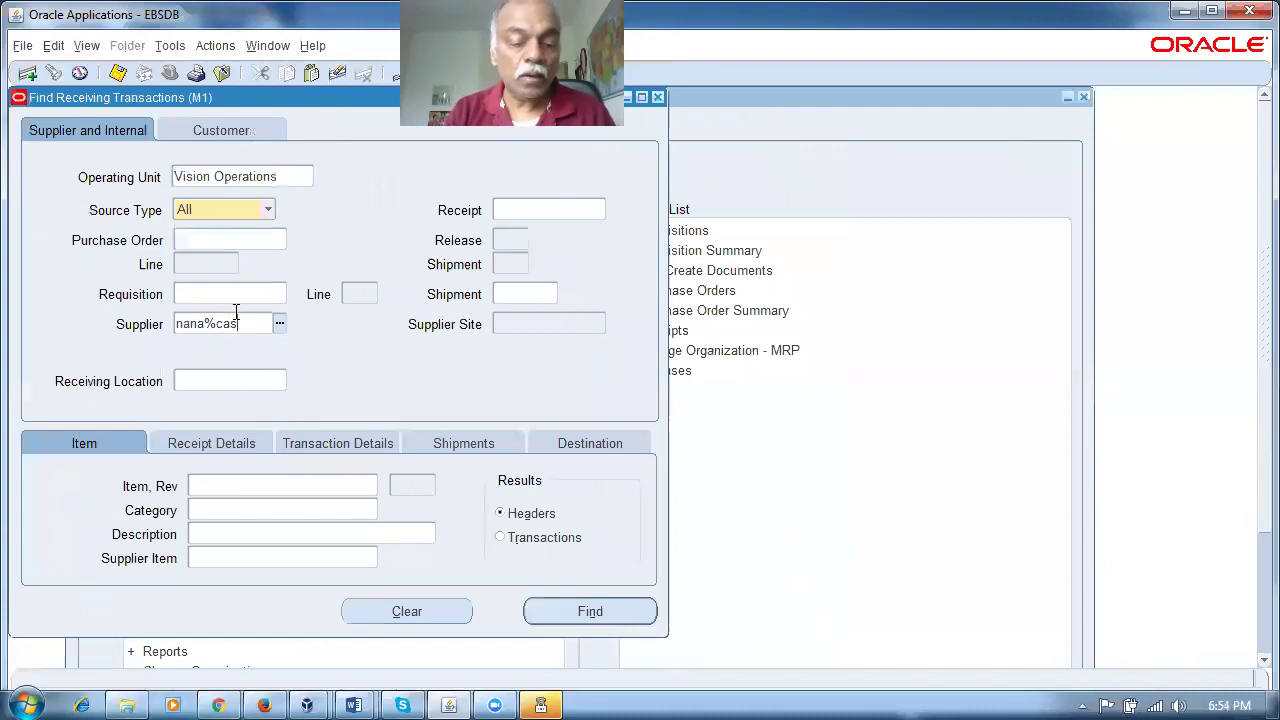
key("Tab")
key("Return")
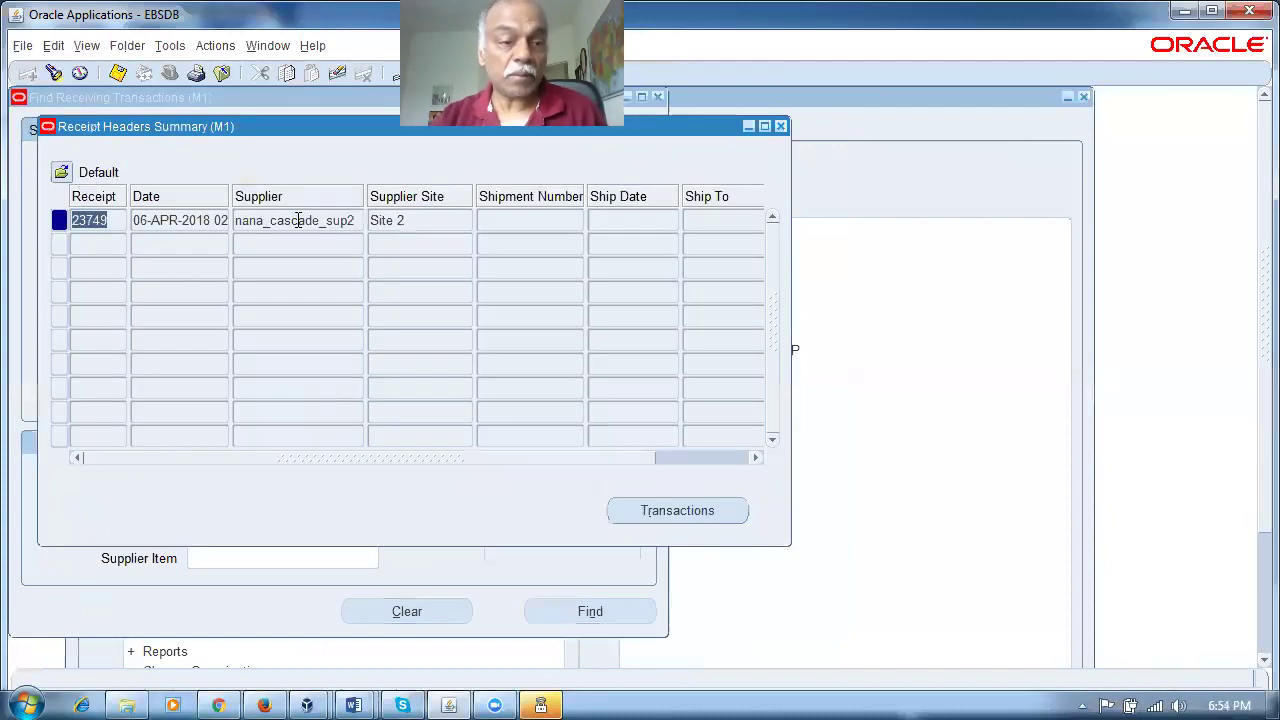
left_click(675, 512)
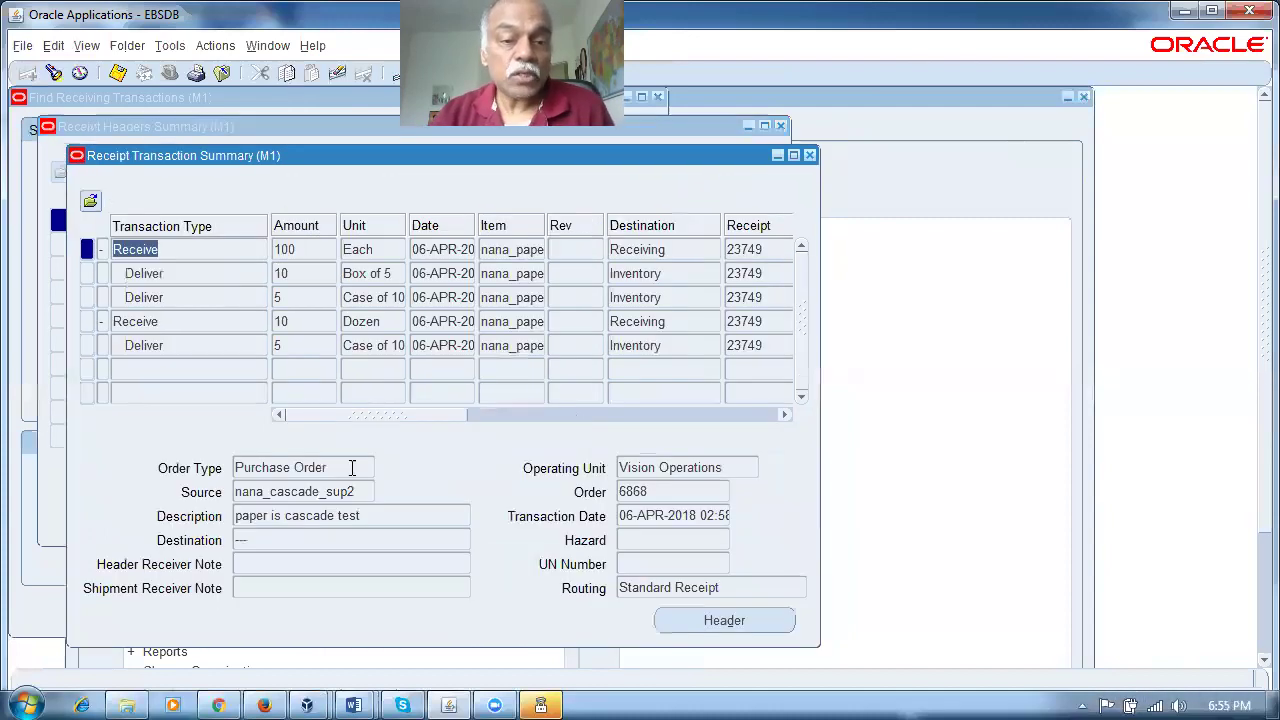
Step: Examine the amounts and units of the deliver lines against those of their parent receive lines for nana_paper
left_click(403, 273)
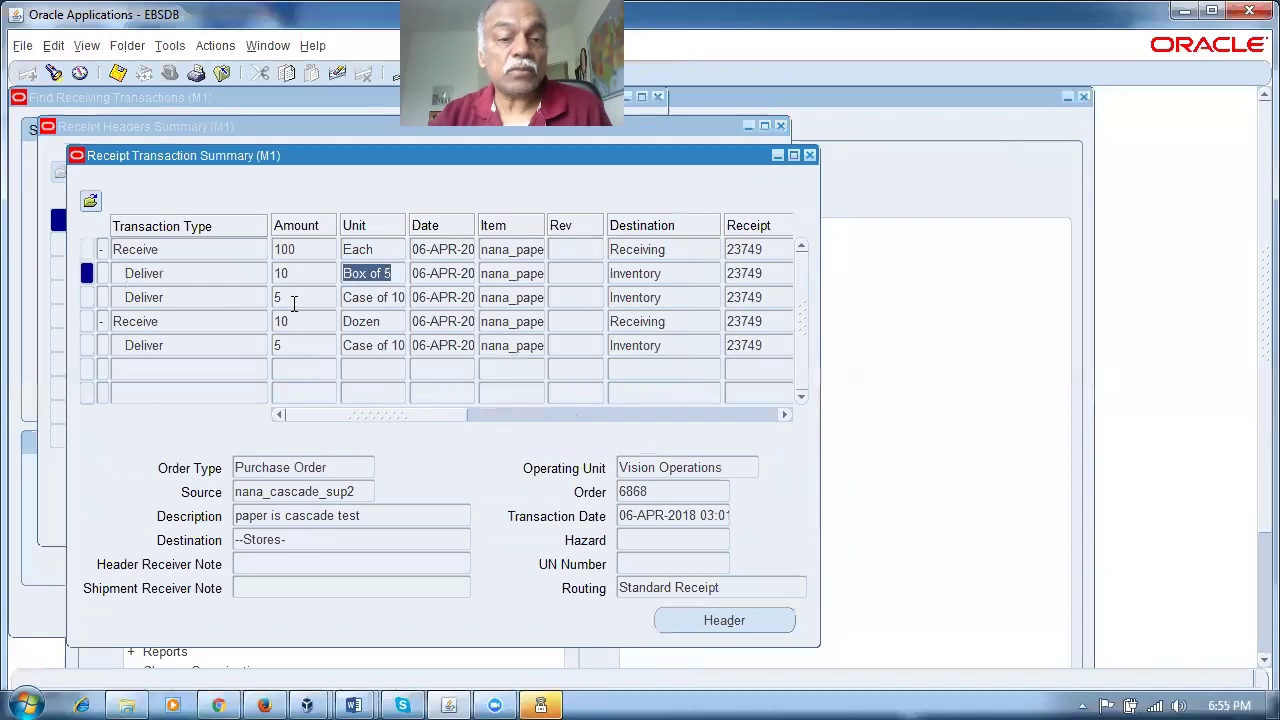
left_click(374, 297)
left_click(290, 297)
left_click(174, 297)
left_click(174, 273)
left_click(405, 275)
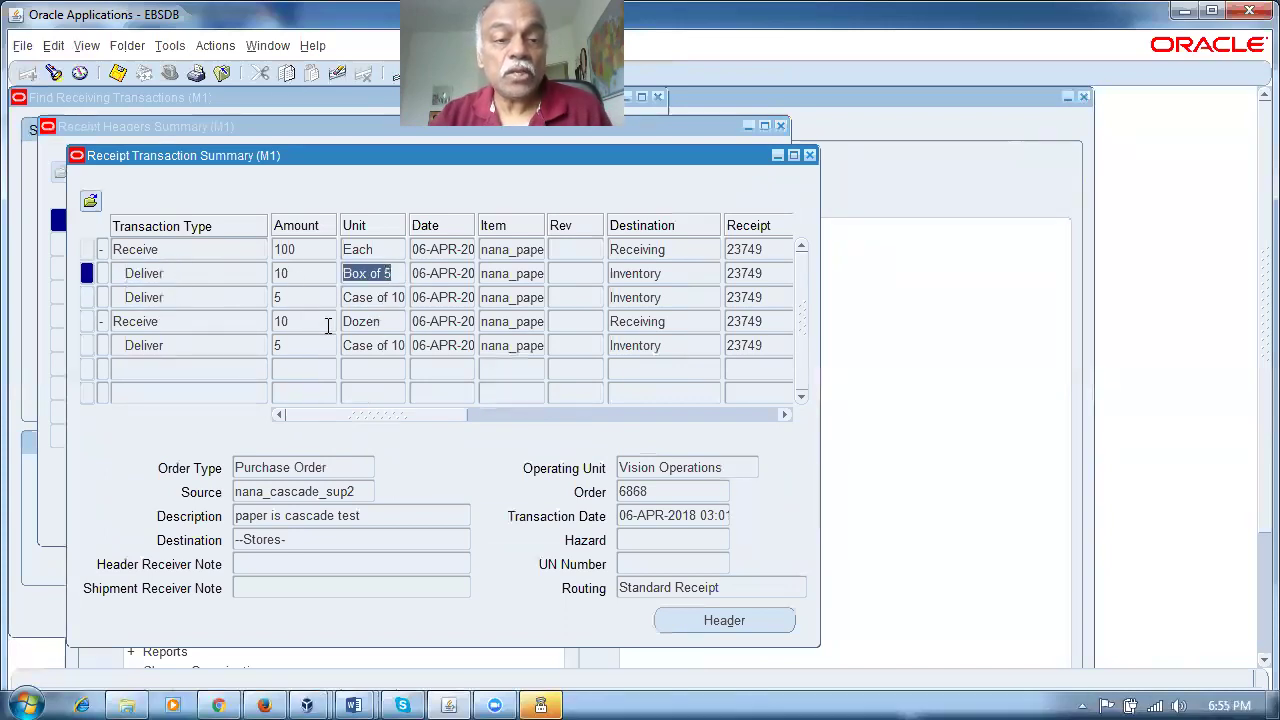
left_click(371, 250)
left_click(394, 324)
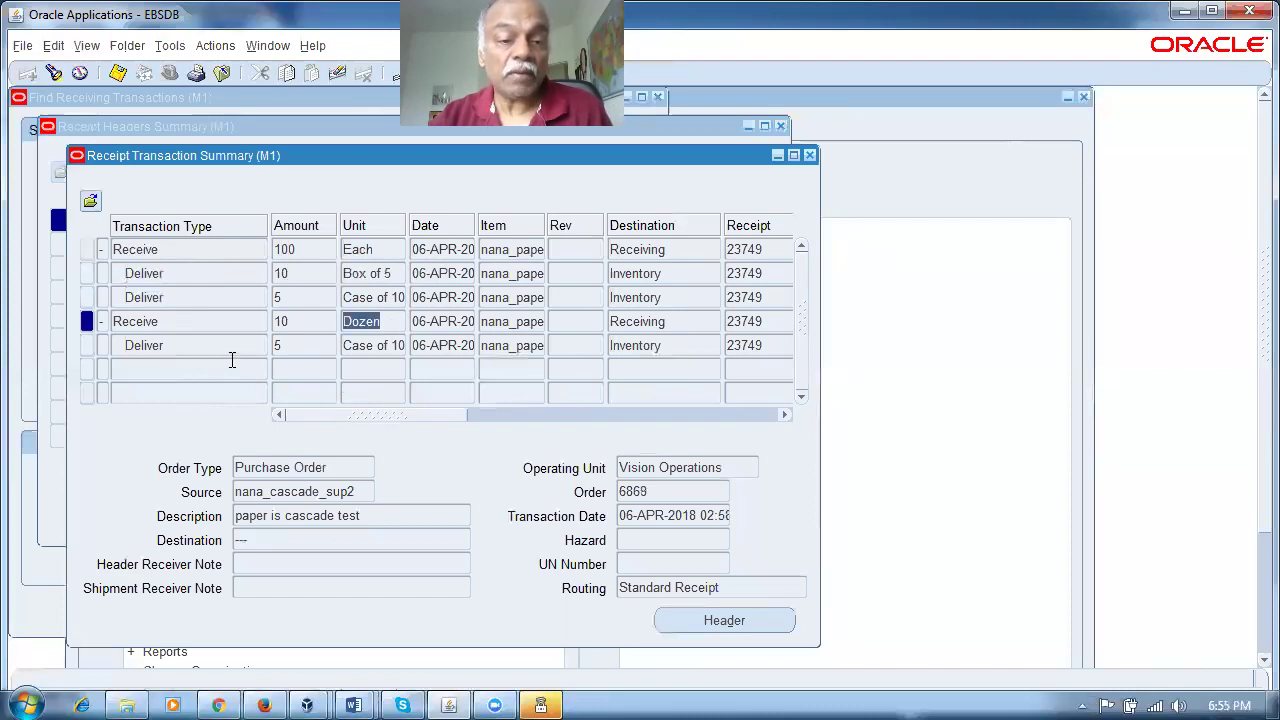
left_click(379, 346)
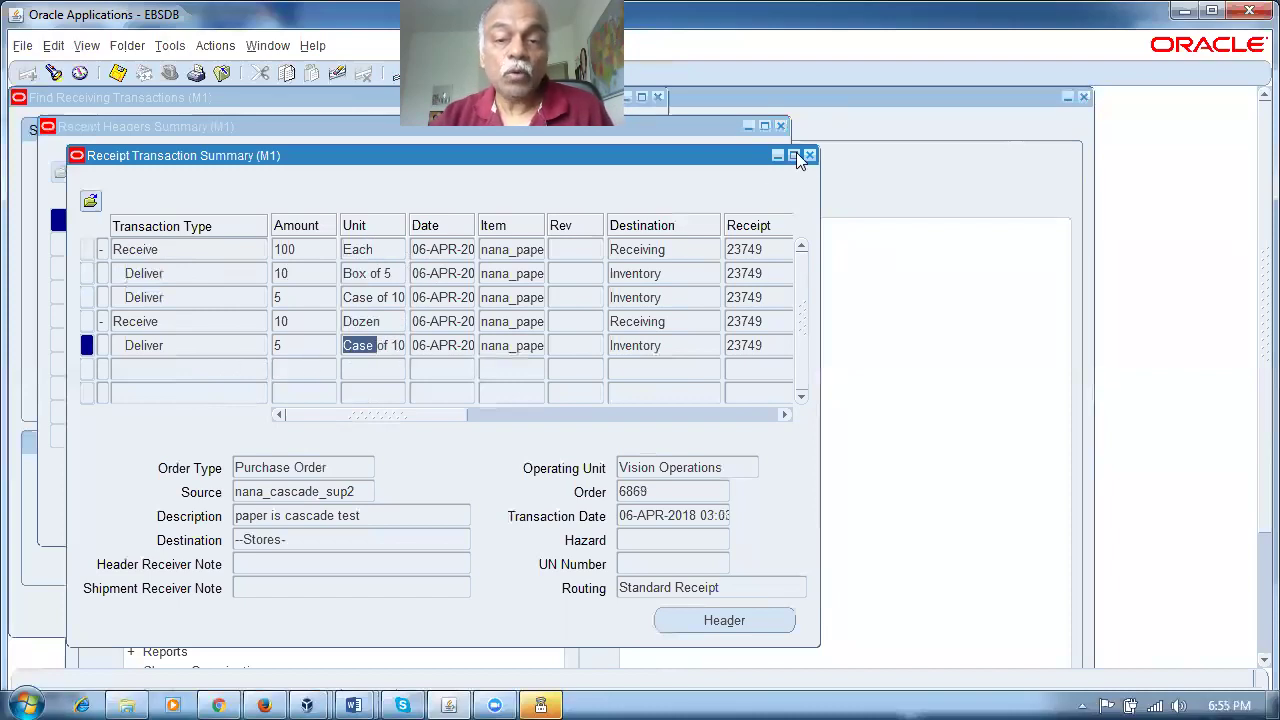
Step: Compare the amount, unit and destination of the two Case of 10 deliver lines, and close the summary forms
left_click(184, 300)
double_click(184, 300)
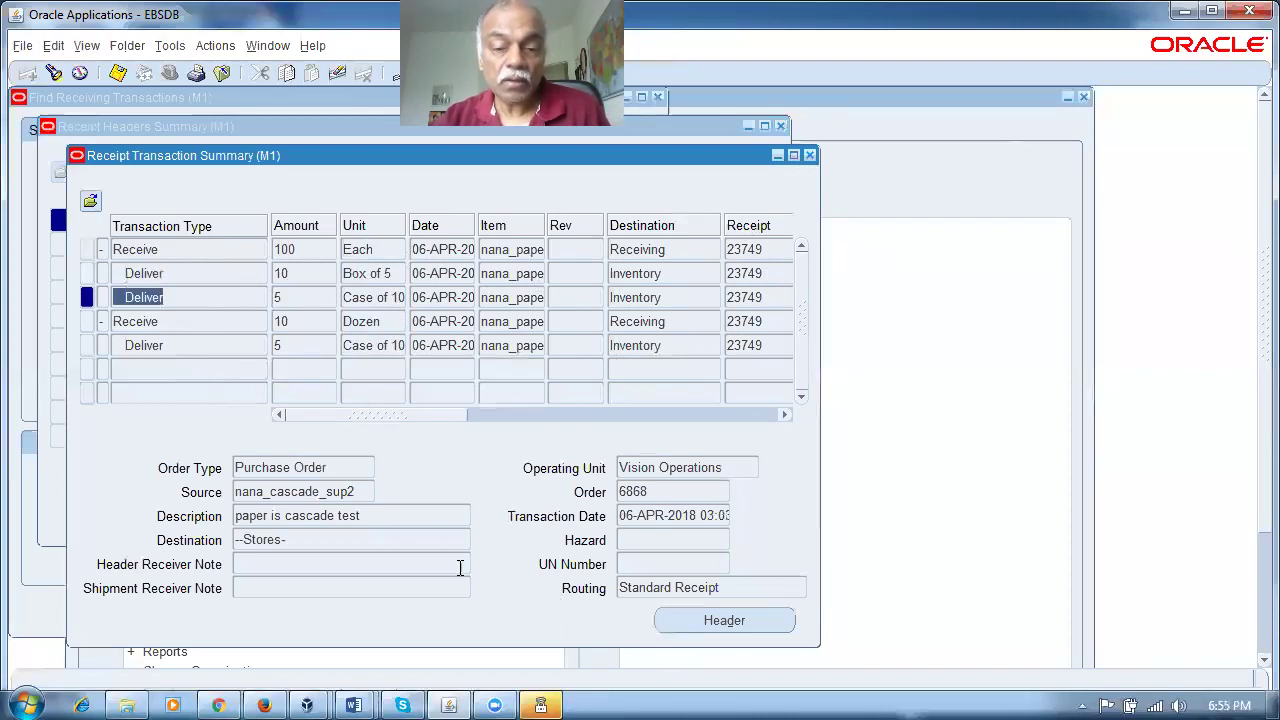
left_click(394, 348)
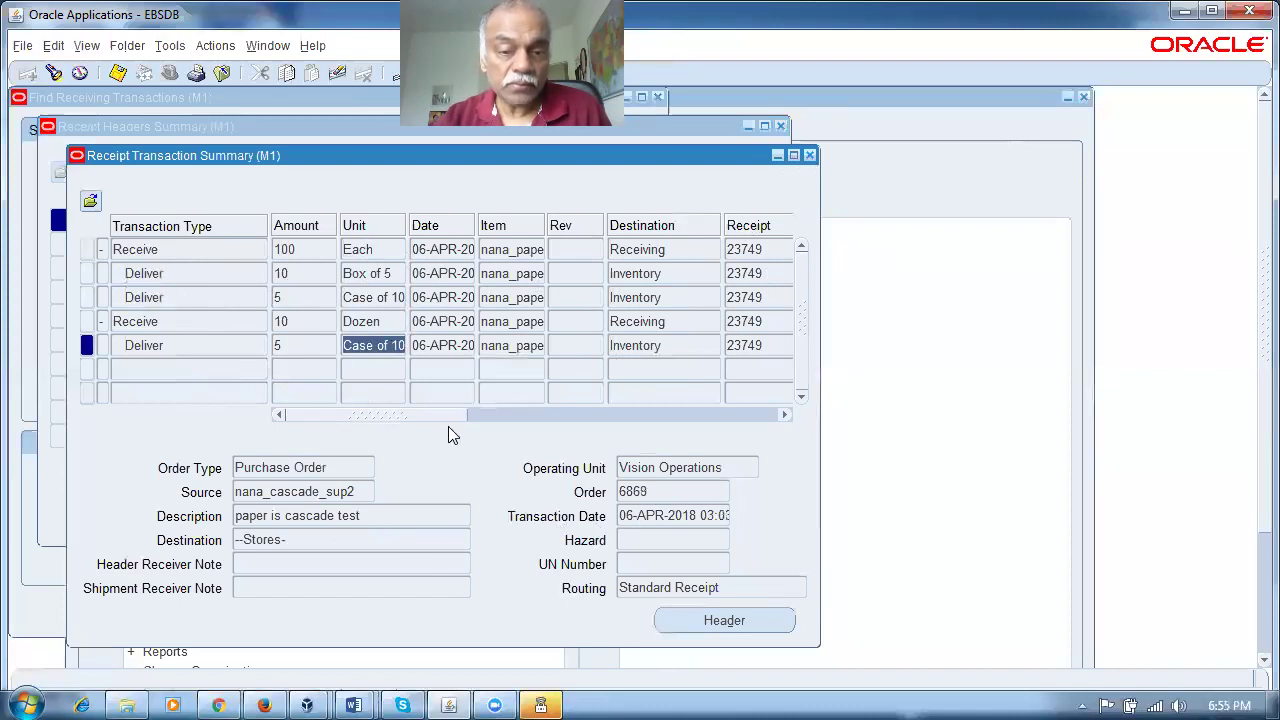
left_click_drag(448, 418, 424, 438)
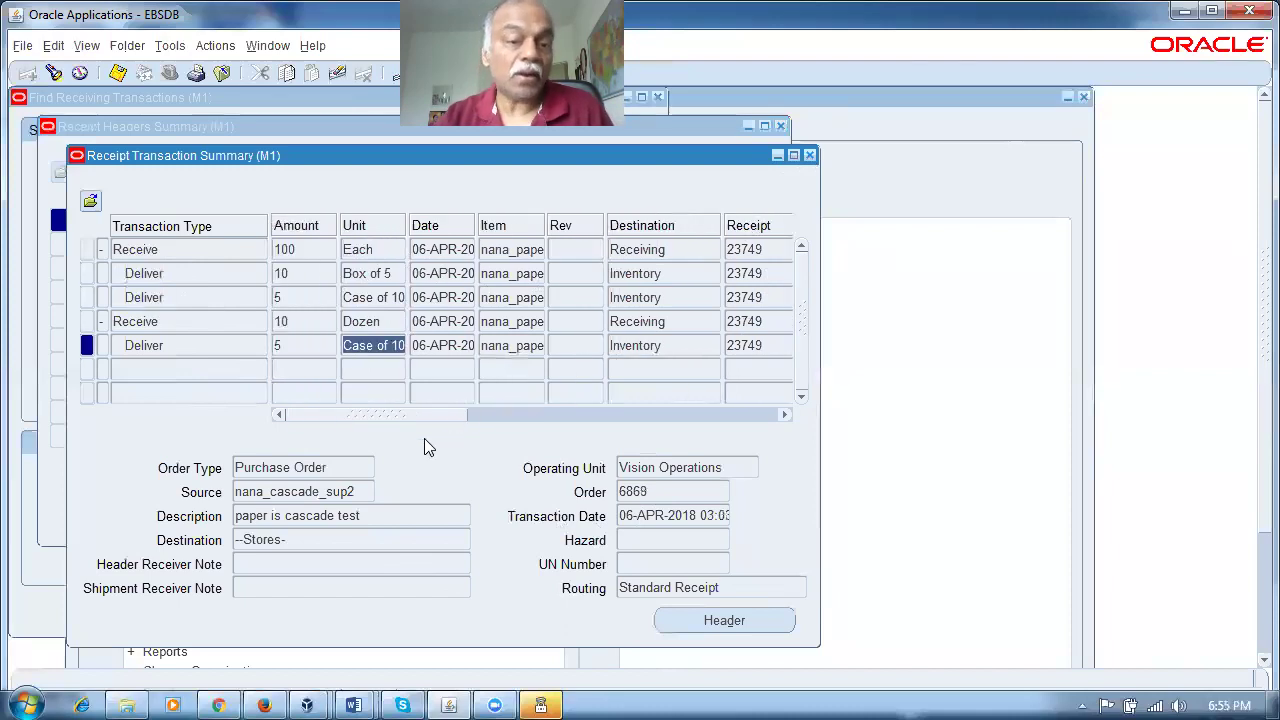
left_click(184, 297)
left_click(316, 297)
left_click(396, 293)
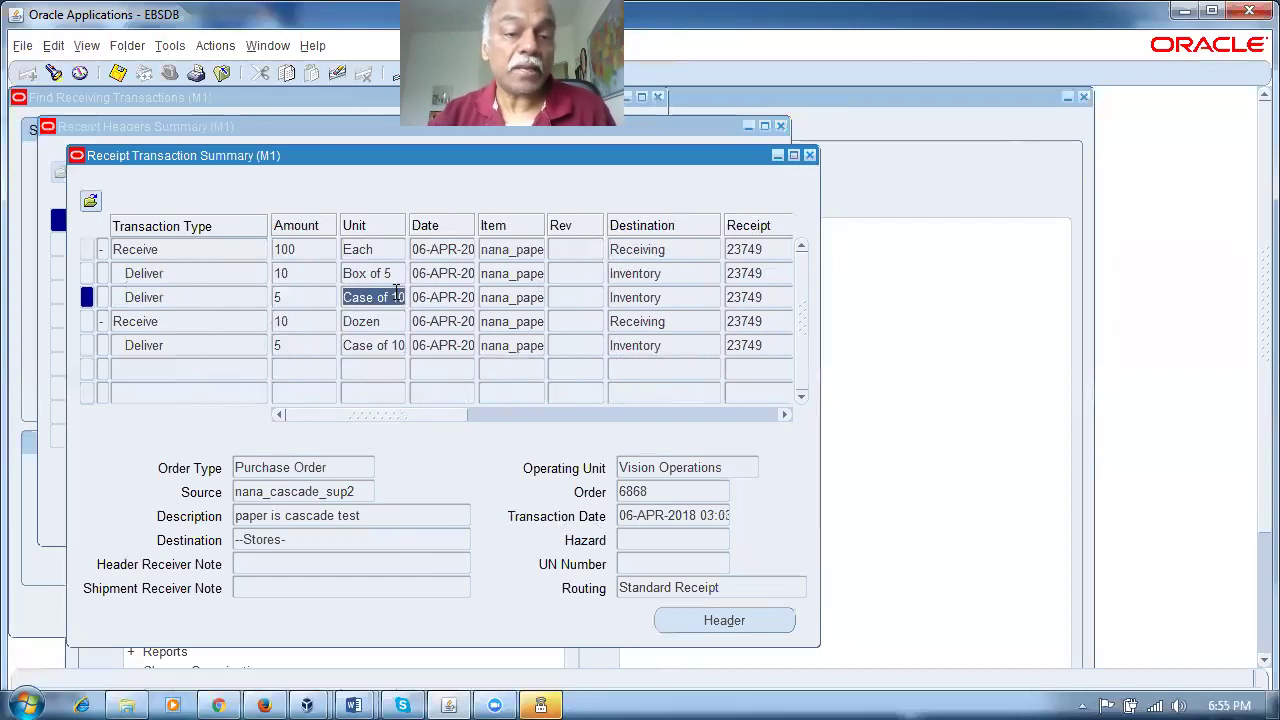
left_click(218, 347)
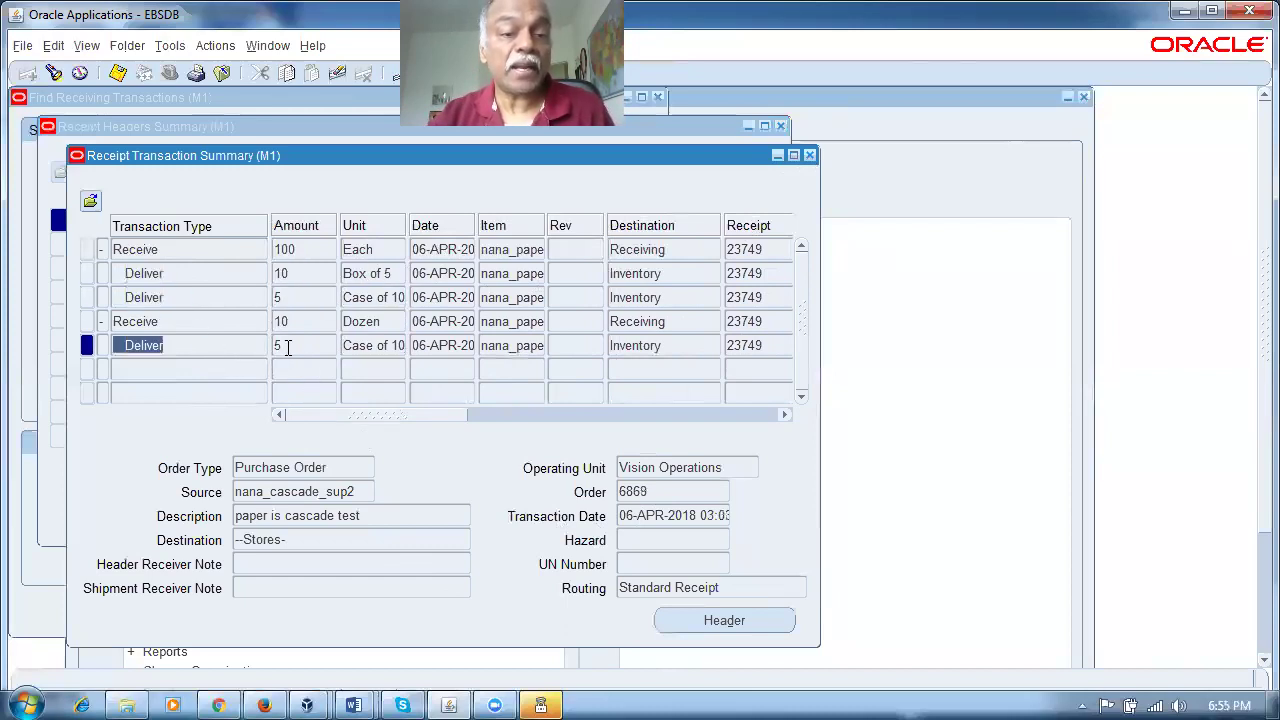
left_click(287, 347)
left_click(398, 346)
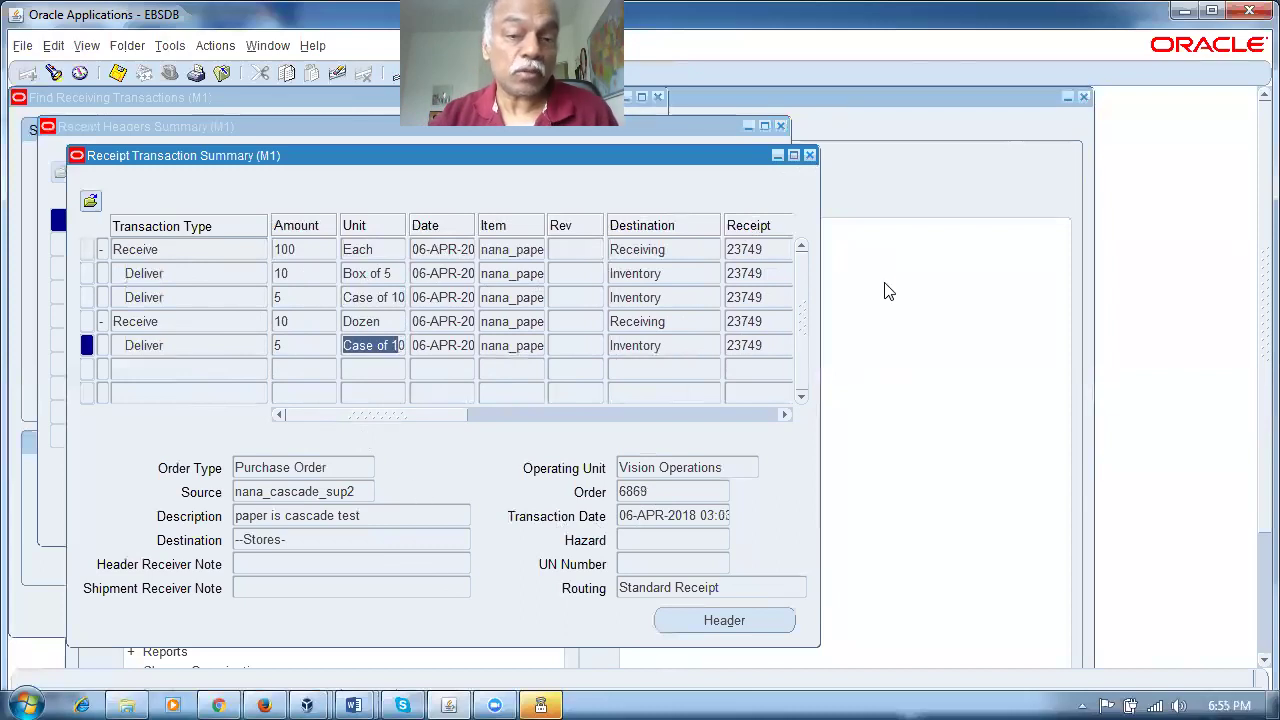
left_click(810, 155)
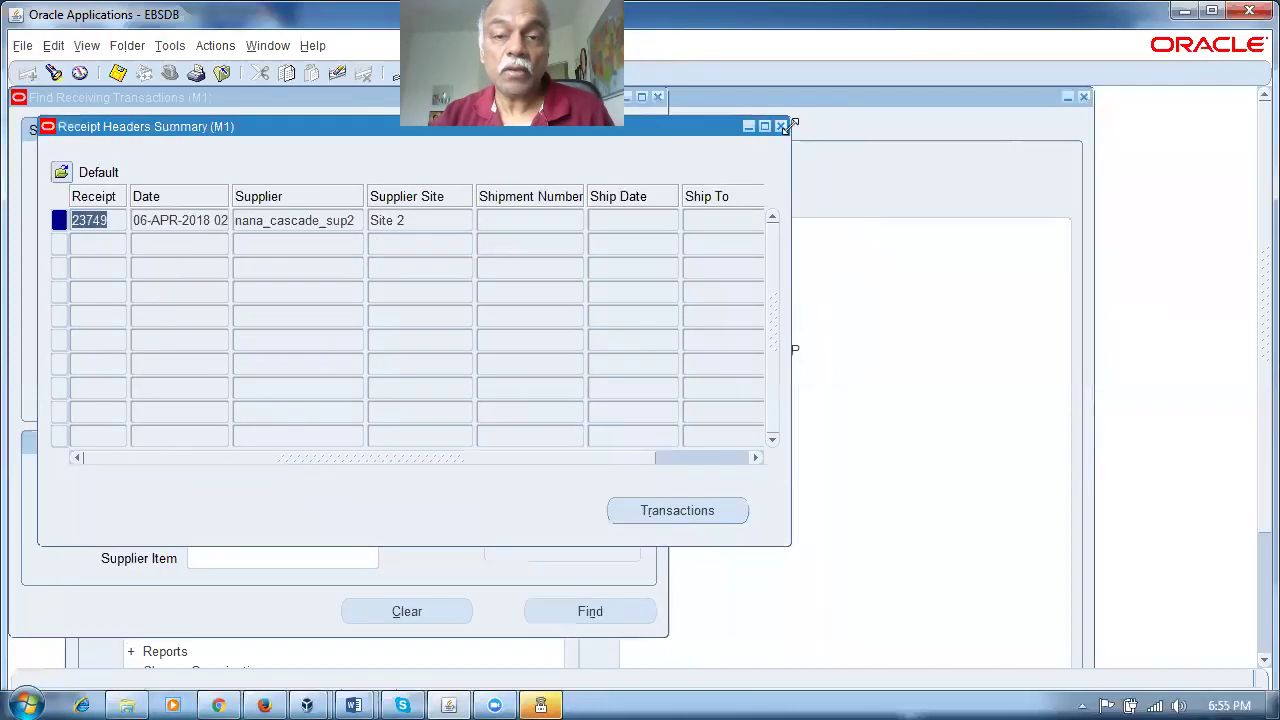
left_click(781, 126)
left_click(657, 97)
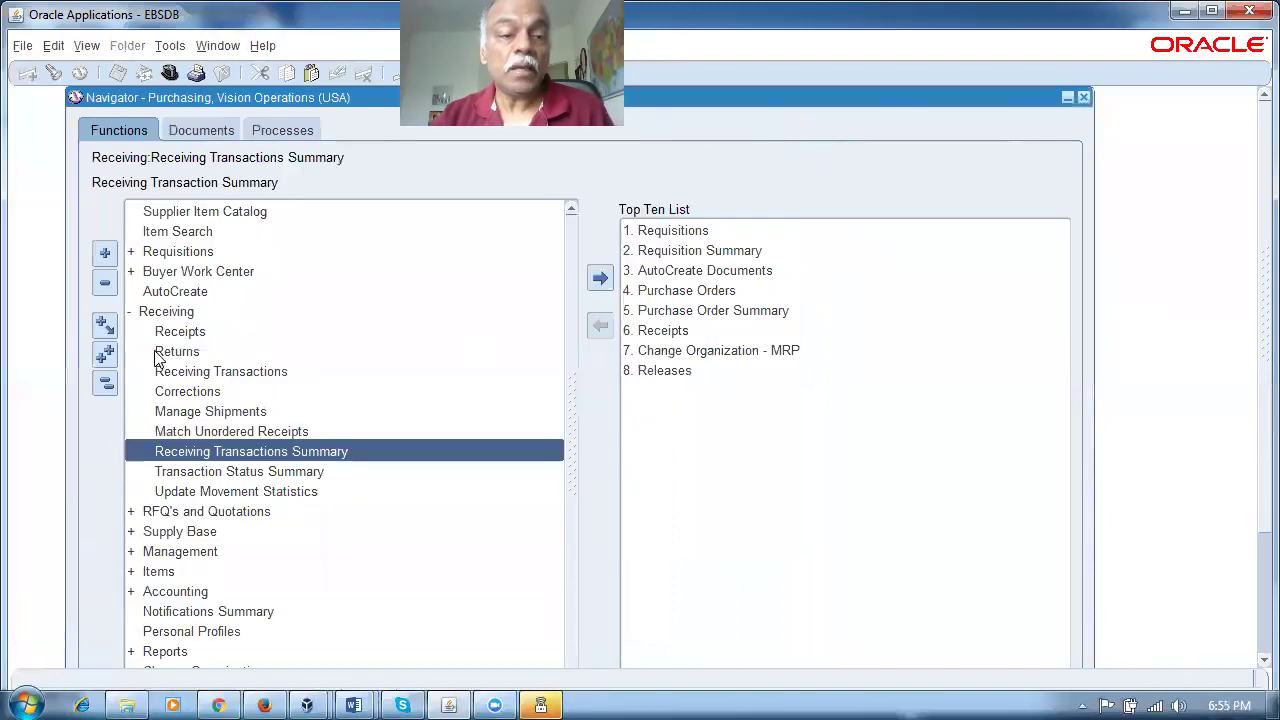
Step: Open Receiving Transactions and find the remaining lines for supplier nana_cascade_sup2 and item nana_paper
left_click(105, 383)
double_click(186, 314)
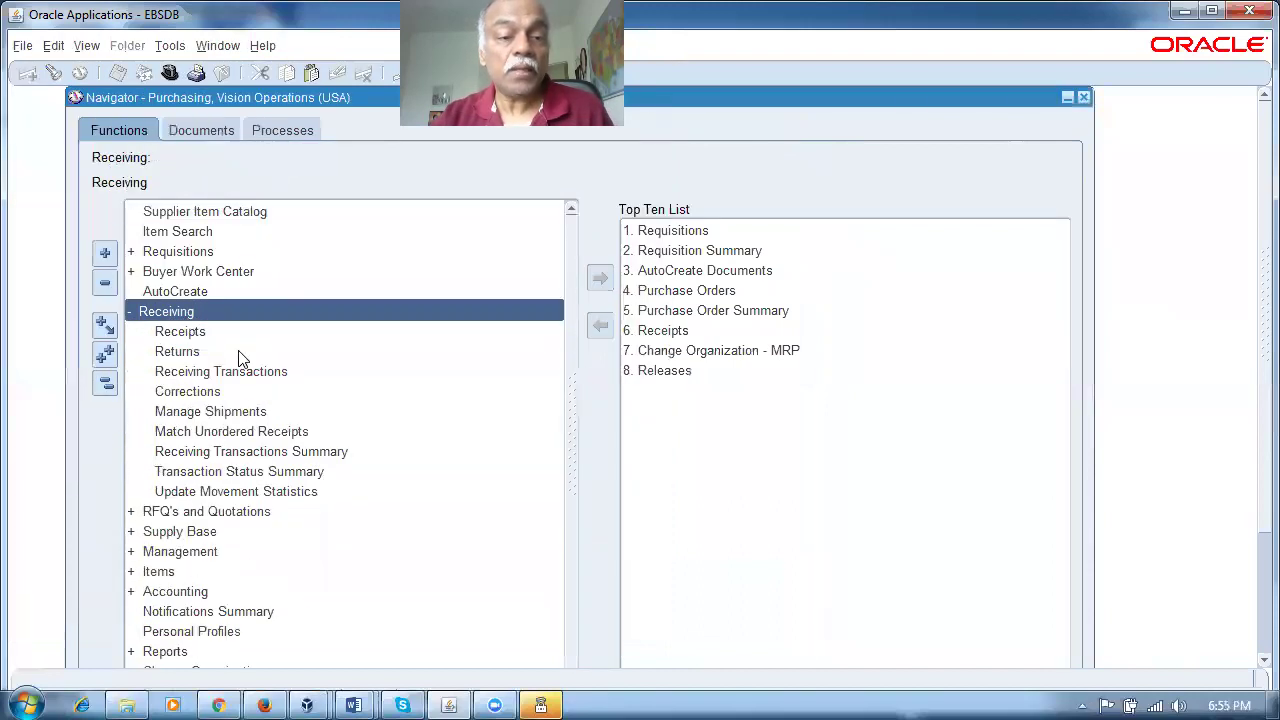
double_click(231, 373)
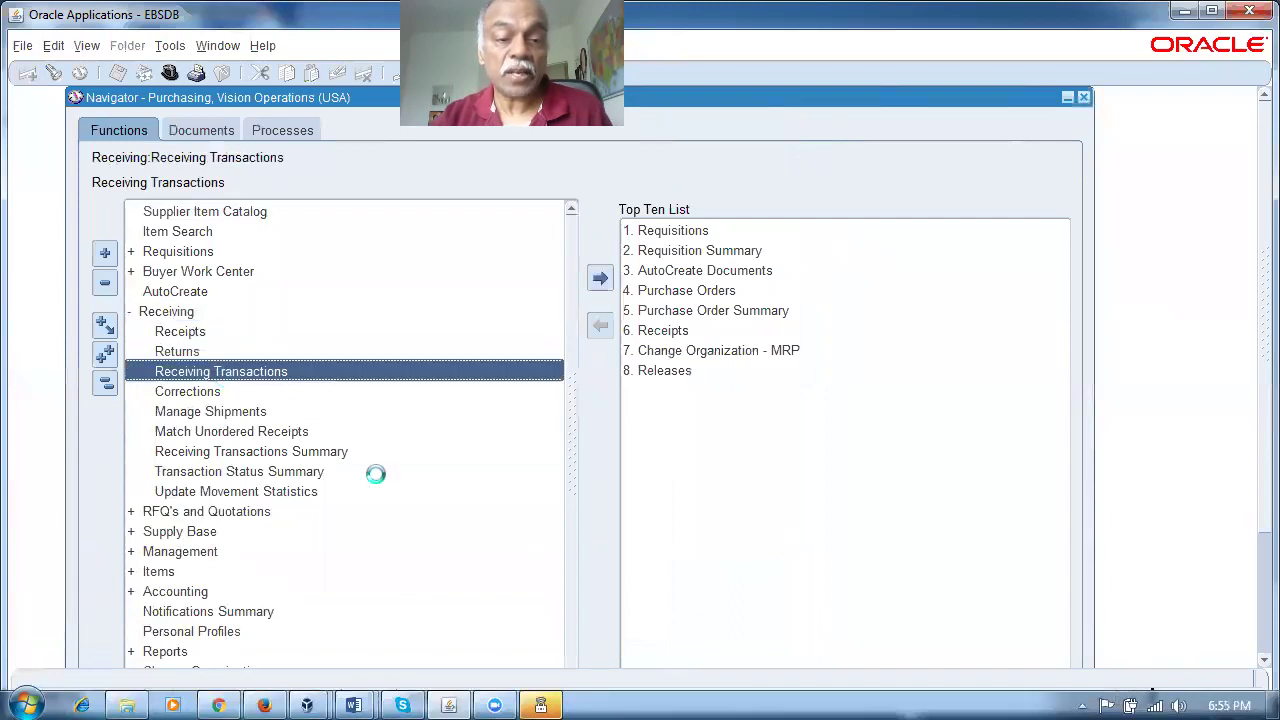
left_click(280, 358)
type("nana%cas")
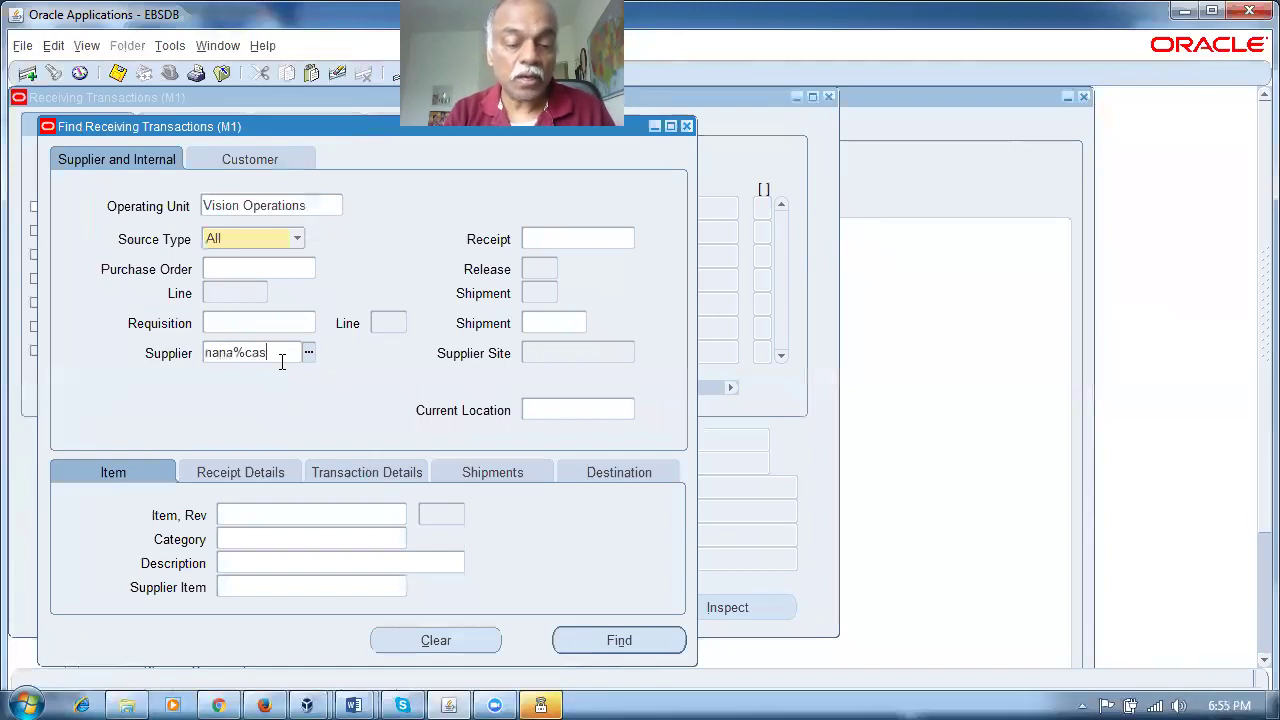
key("Tab")
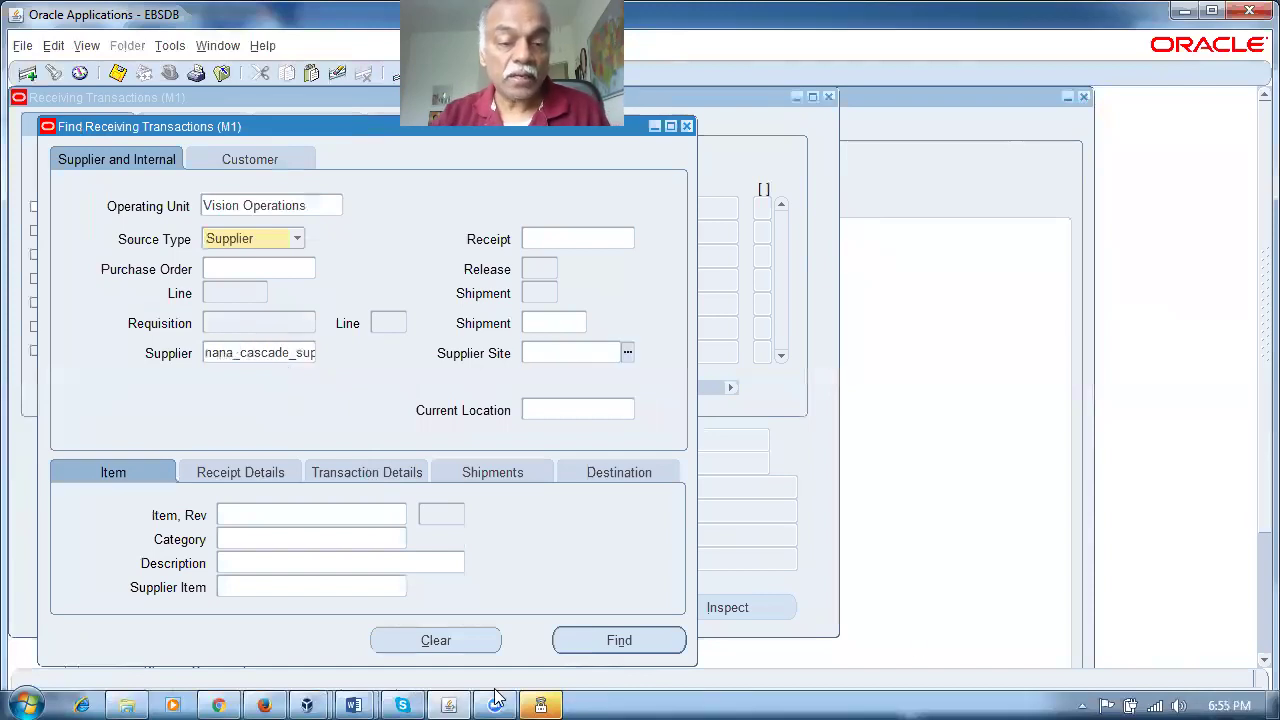
left_click(312, 515)
type("n")
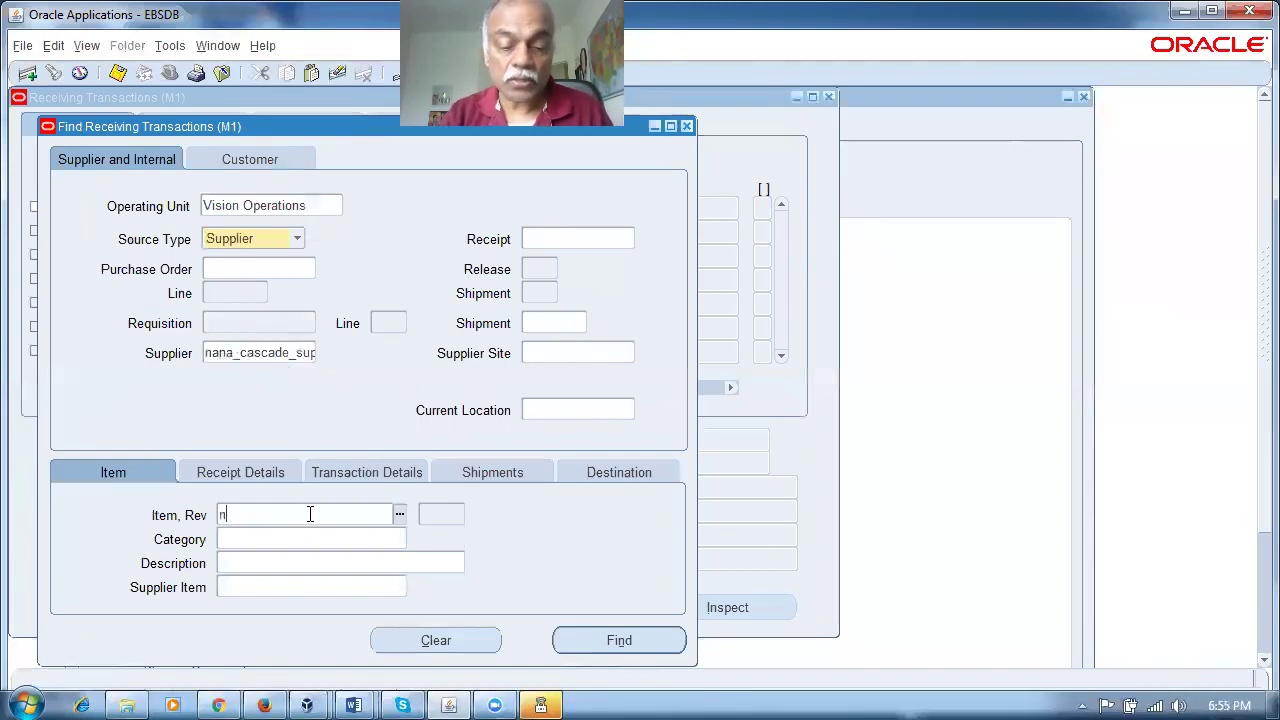
type("ana%pap")
key("Tab")
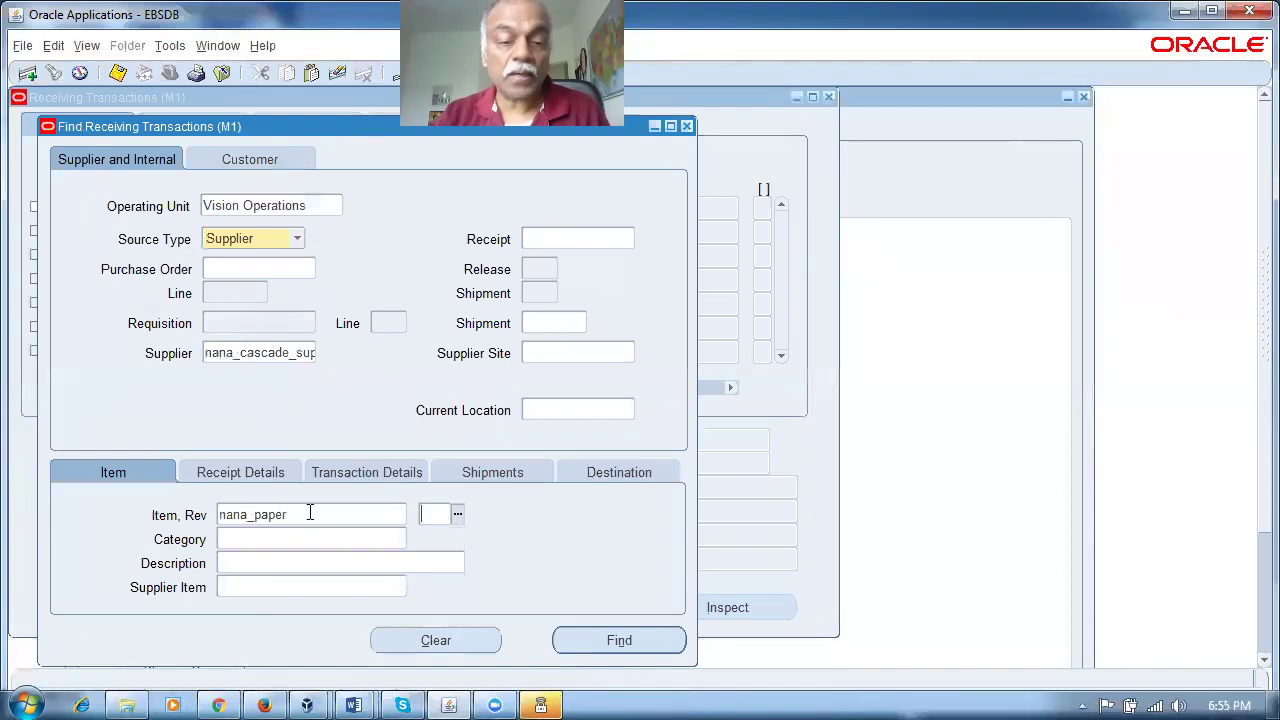
left_click(588, 641)
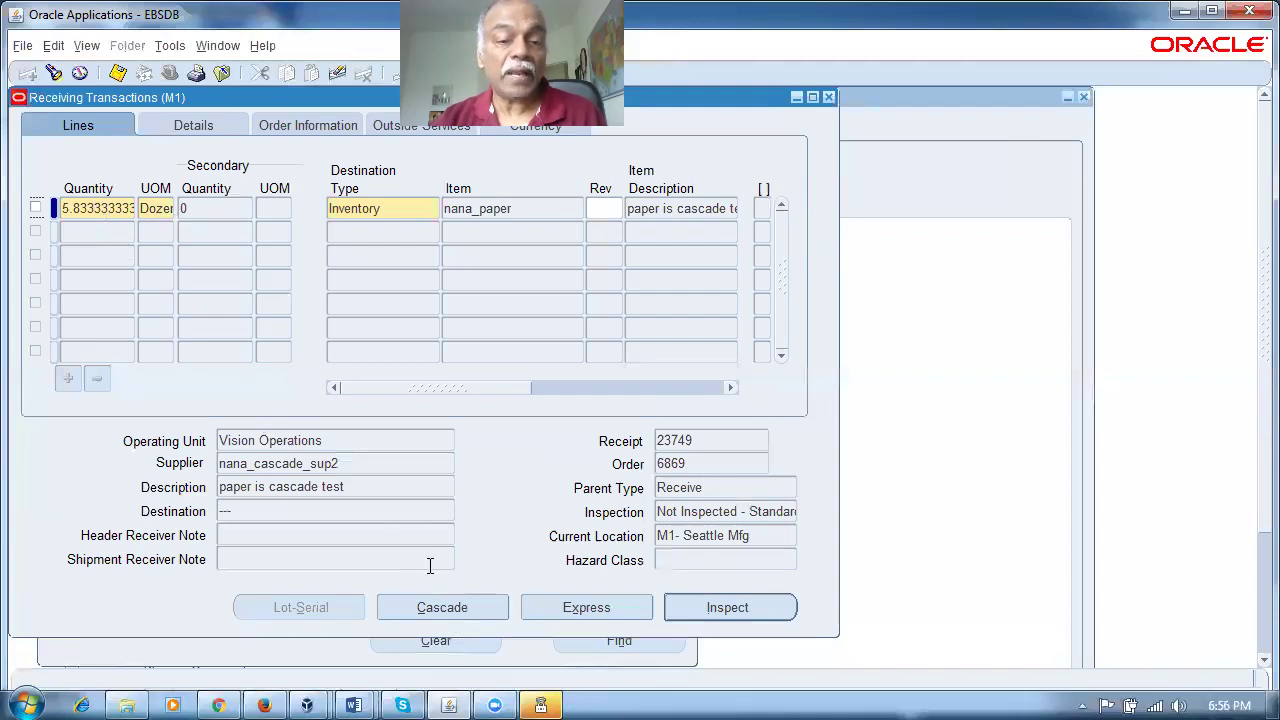
Step: Cascade a quantity of 2 in the unit of measure Case of 12 to the nana_paper receiving line
left_click(448, 612)
type("2")
key("Tab")
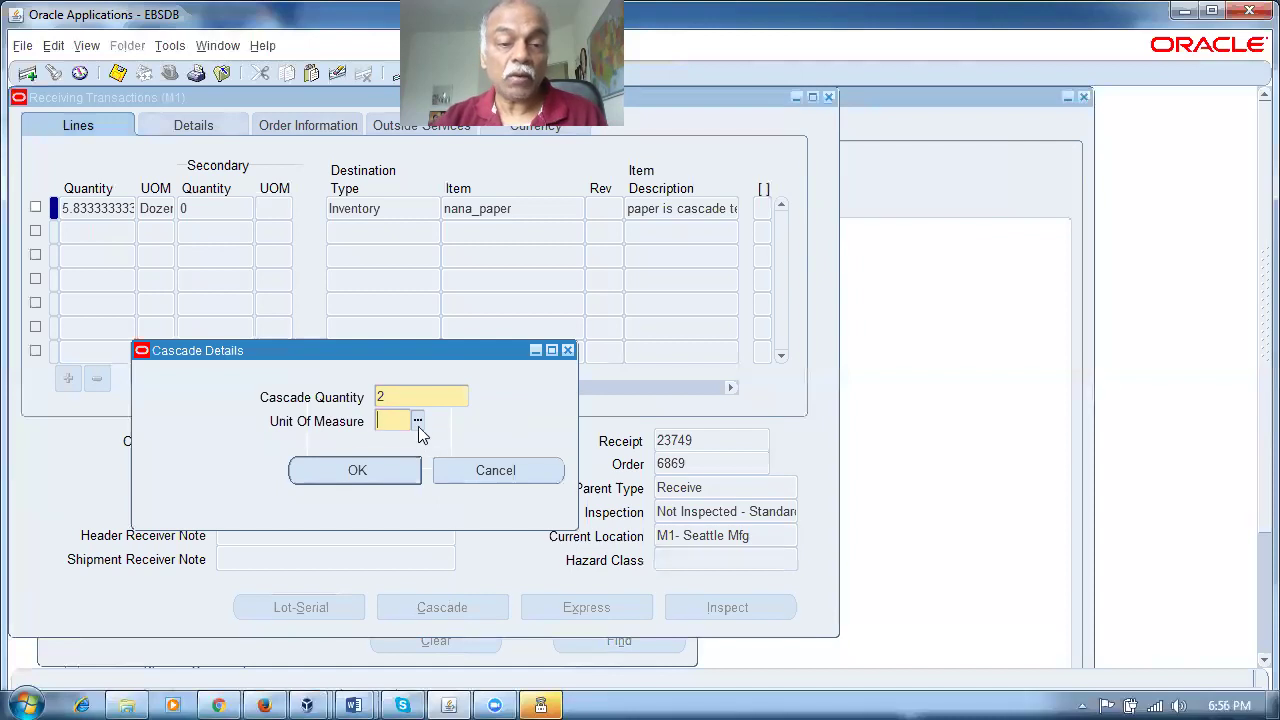
left_click(418, 424)
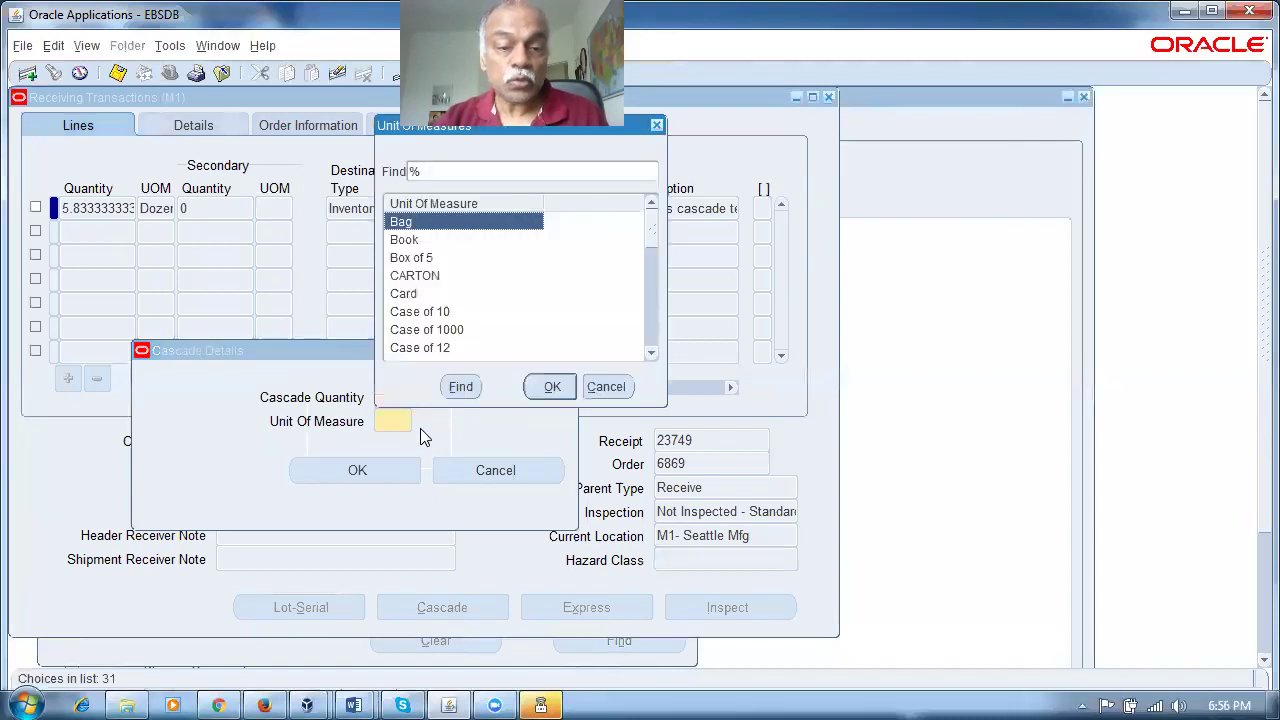
left_click(414, 350)
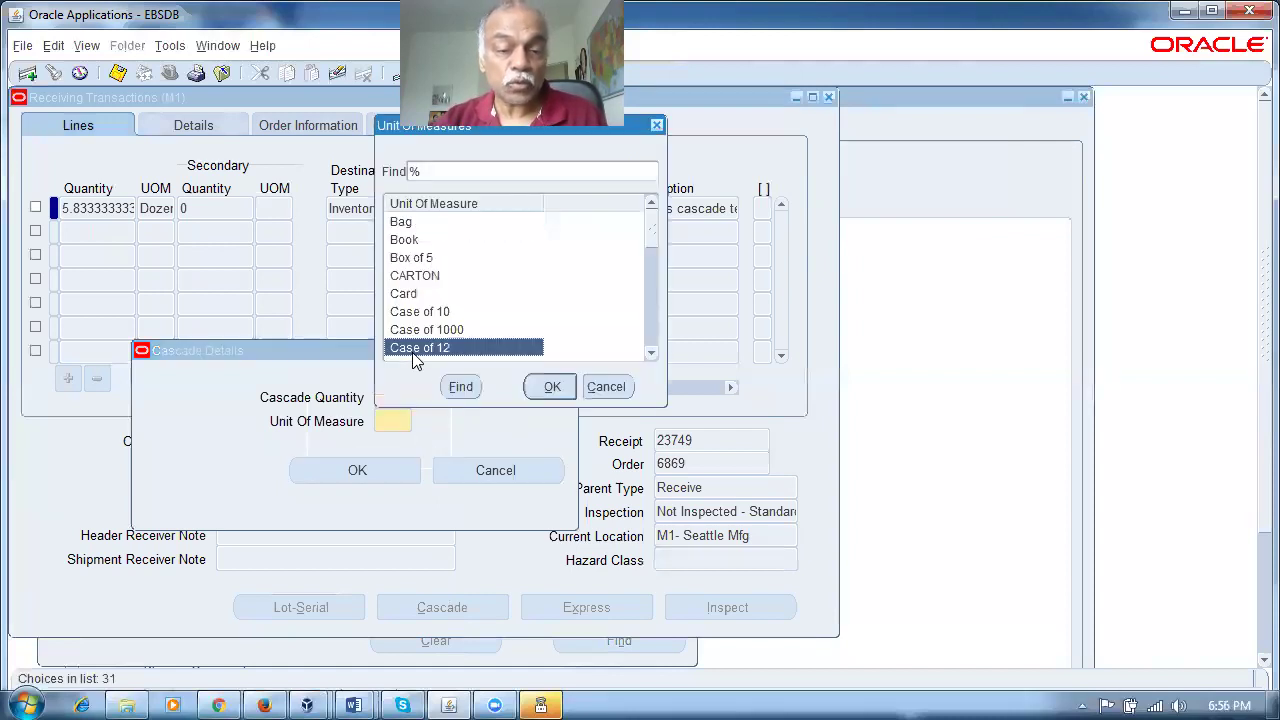
left_click(552, 386)
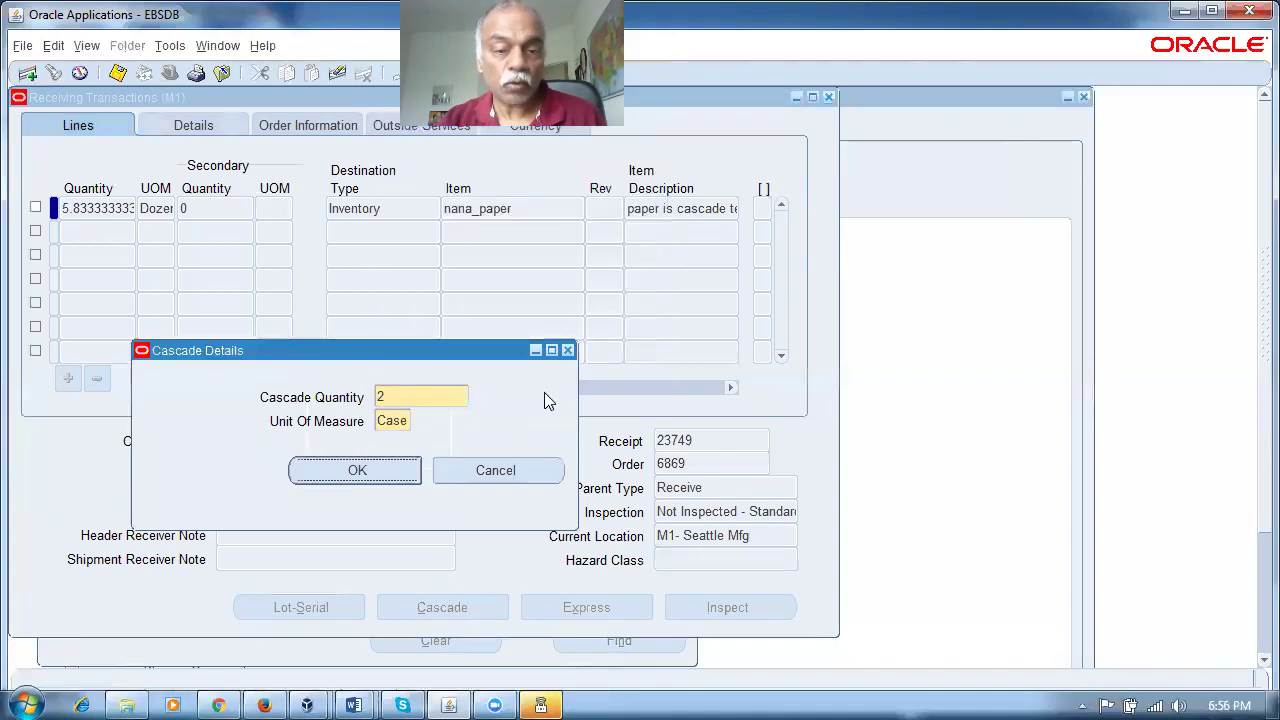
left_click(372, 470)
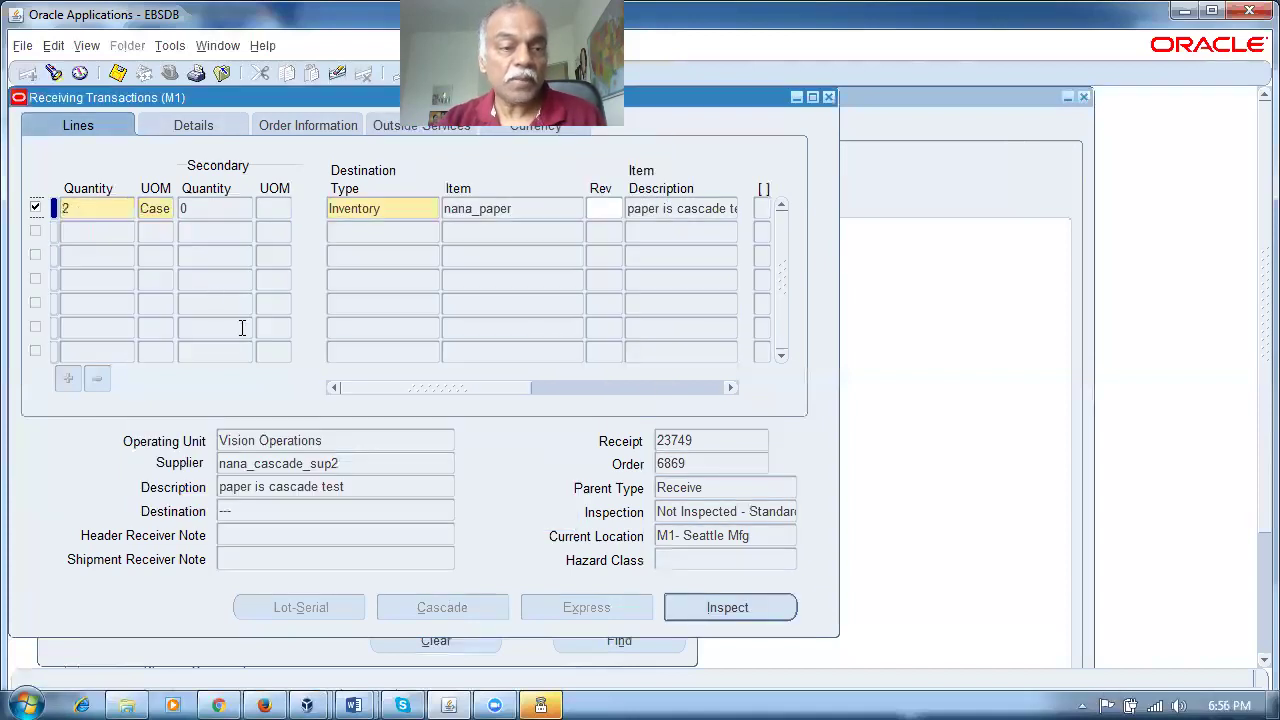
Step: Set the nana_paper line's subinventory to Stores, save the delivery, and close the receiving form
double_click(149, 207)
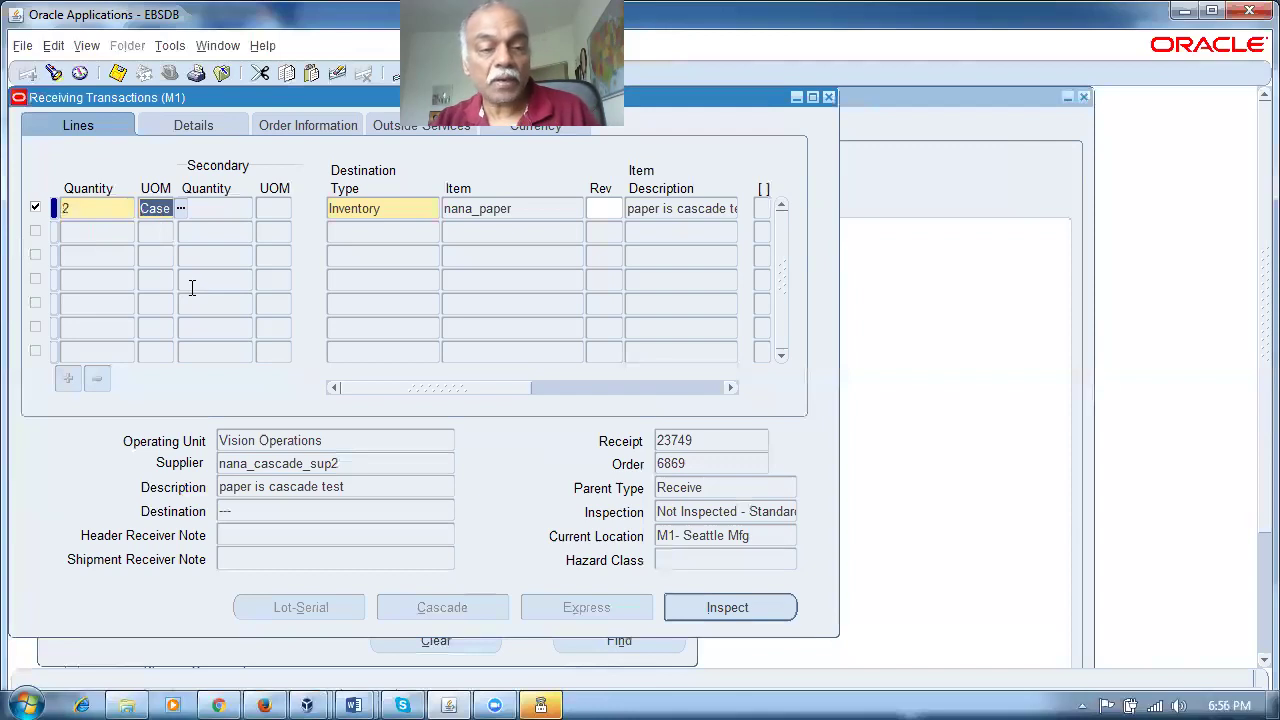
key("End")
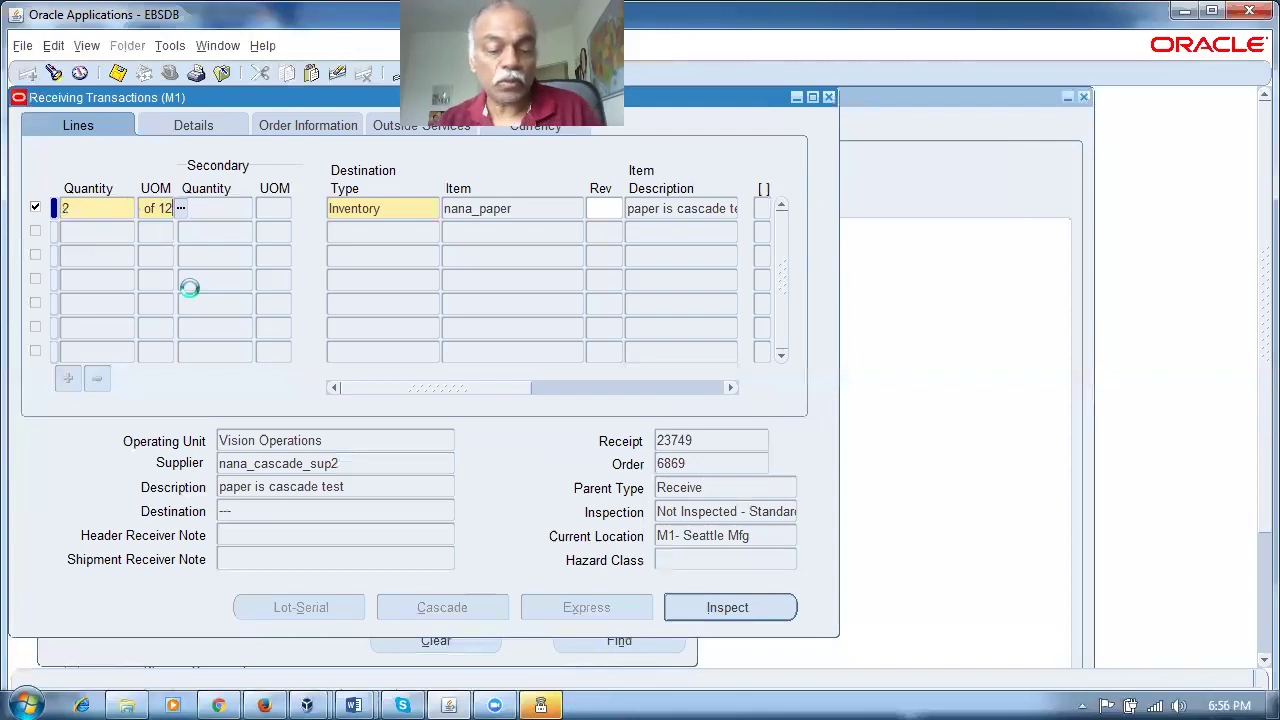
key("ctrl+s")
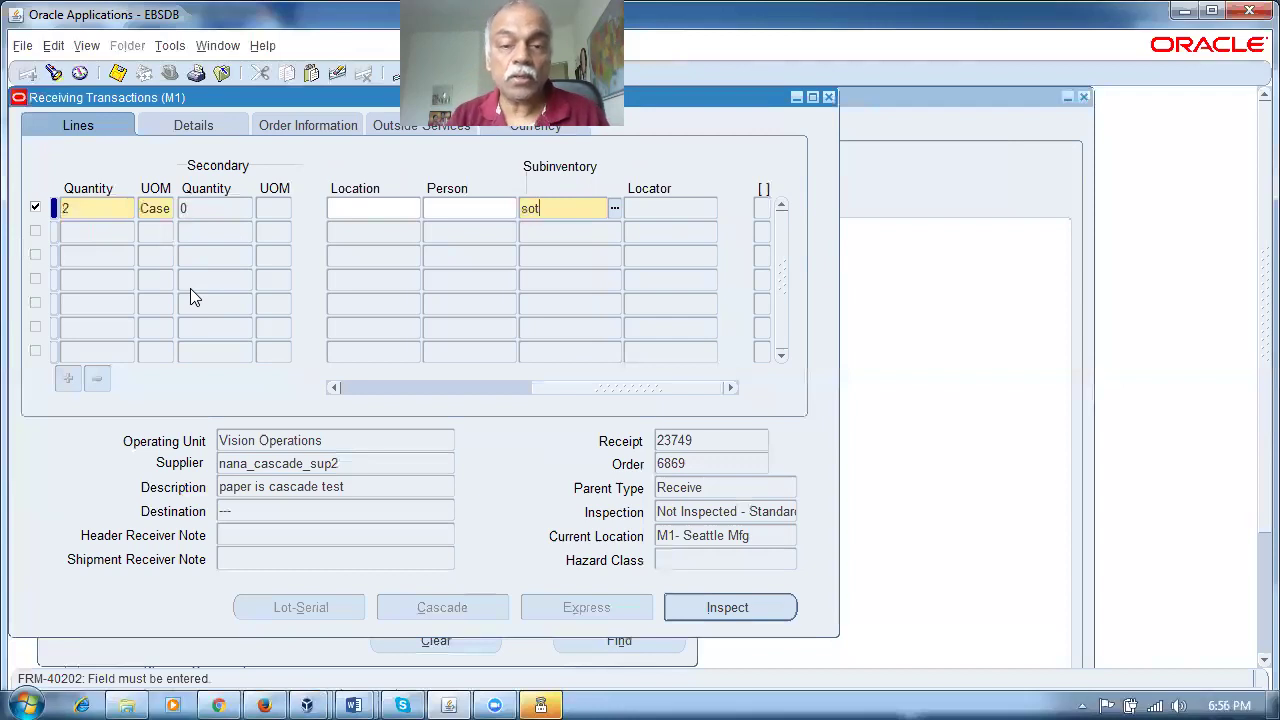
type("stores")
key("Tab")
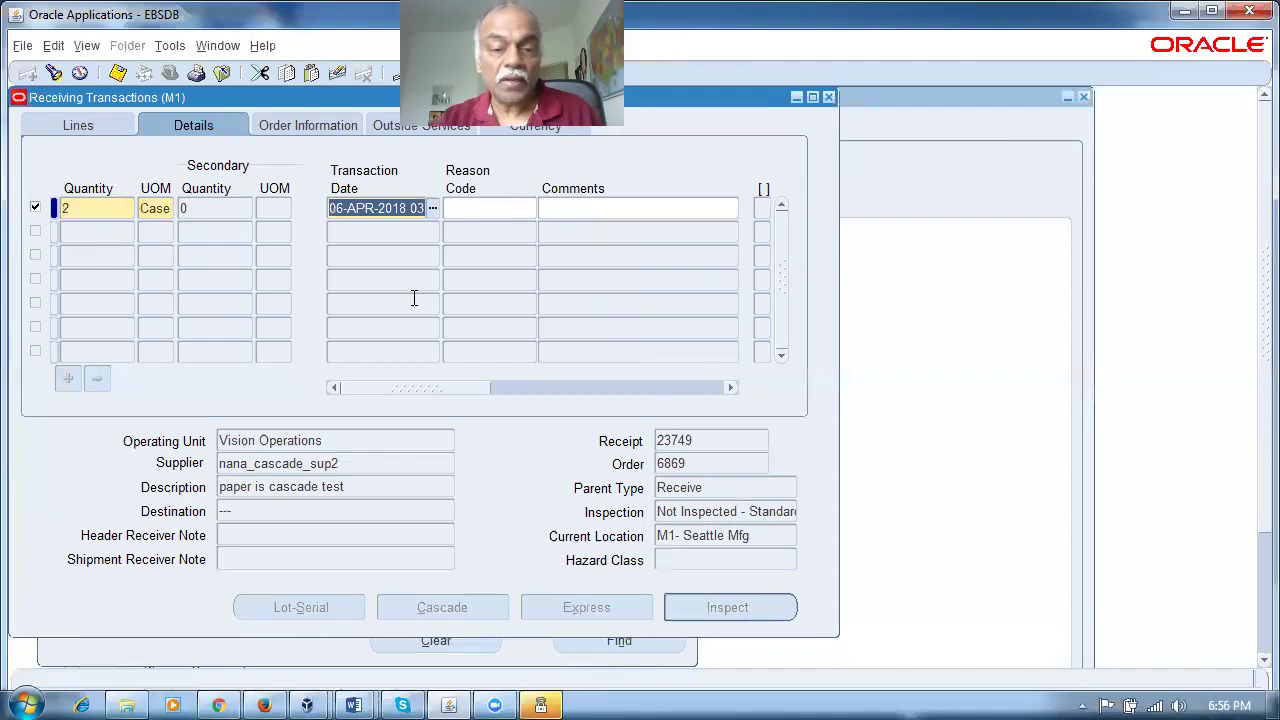
left_click(82, 125)
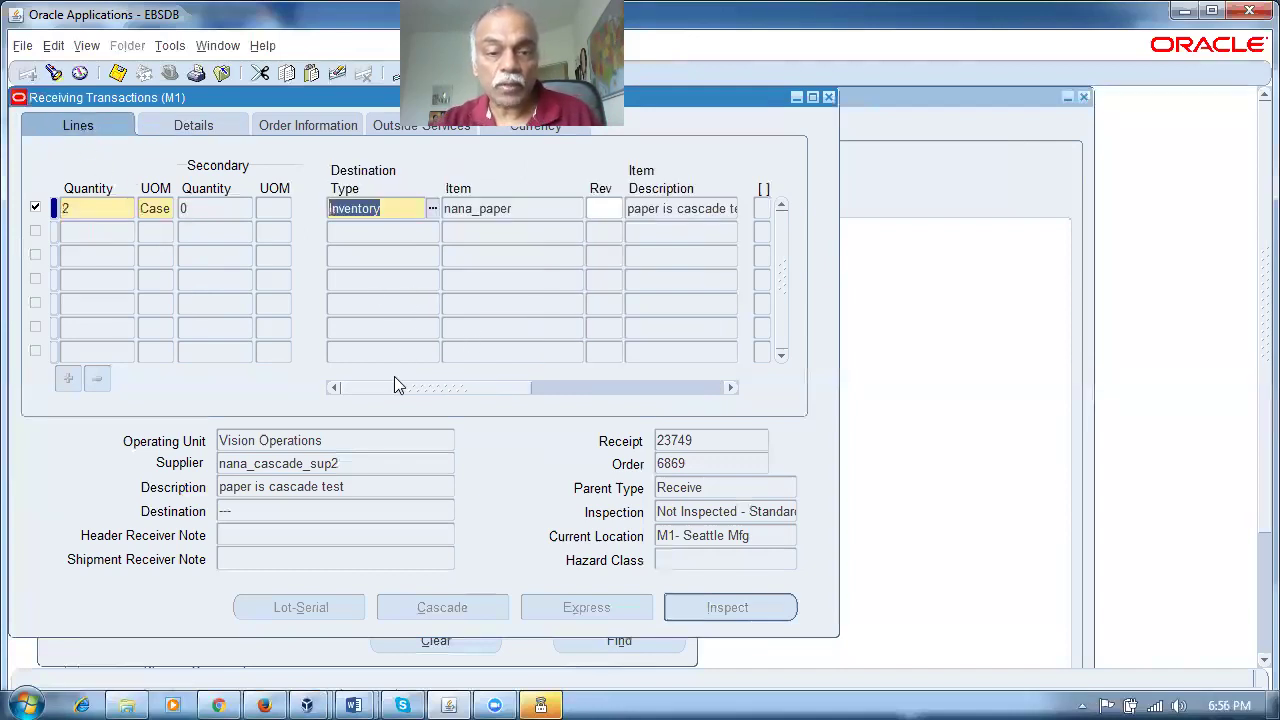
left_click_drag(382, 388, 522, 388)
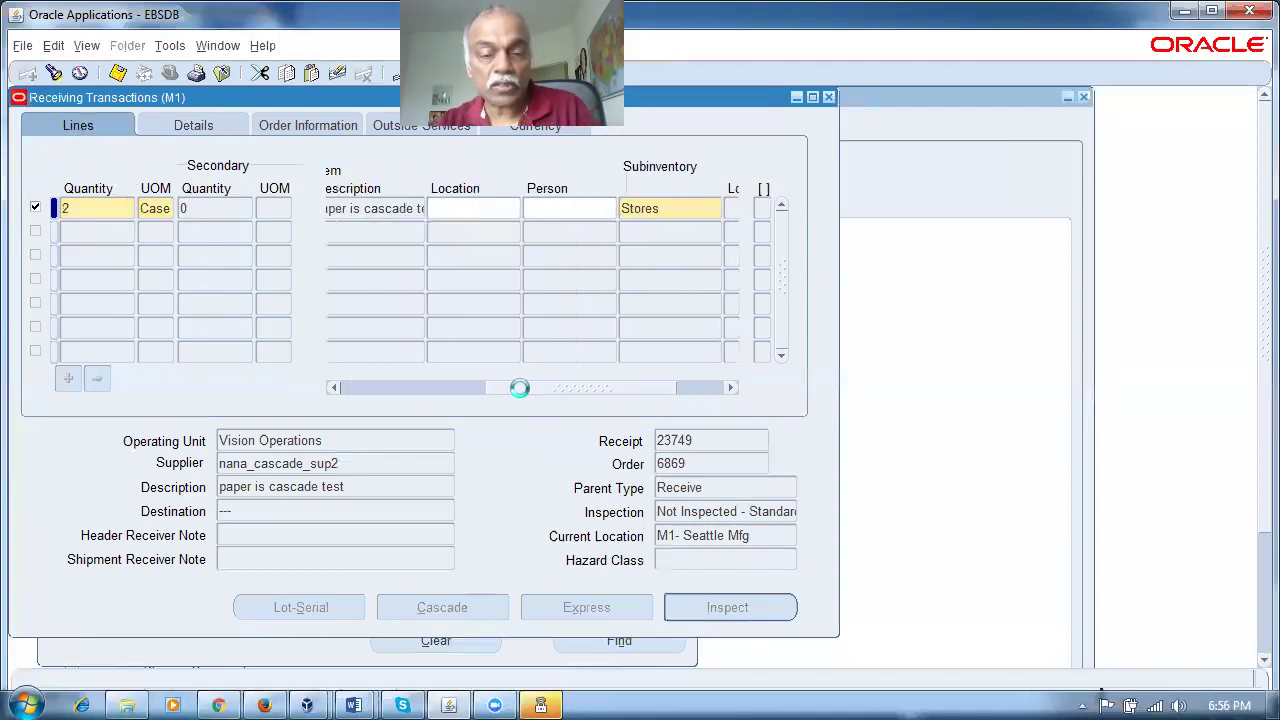
left_click(828, 97)
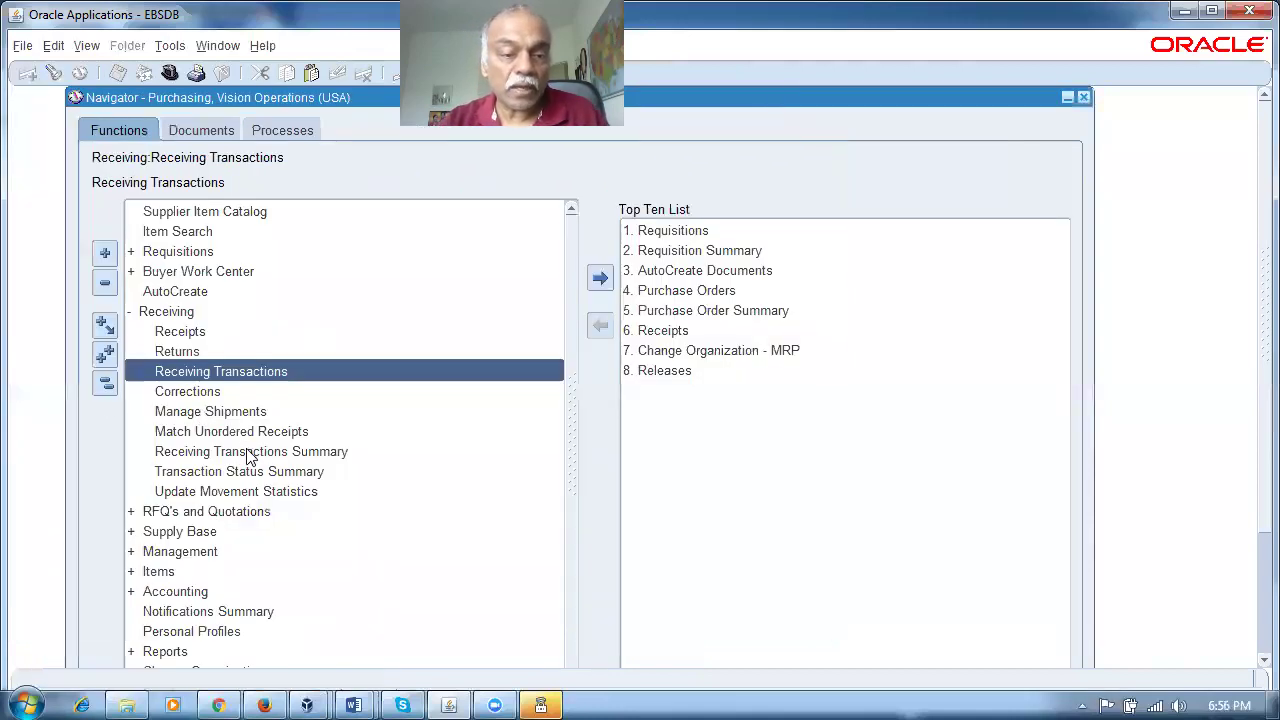
Step: Find nana_cascade_sup2's receipt in Receiving Transactions Summary, open its transactions, and check the unit of the last deliver line
double_click(250, 452)
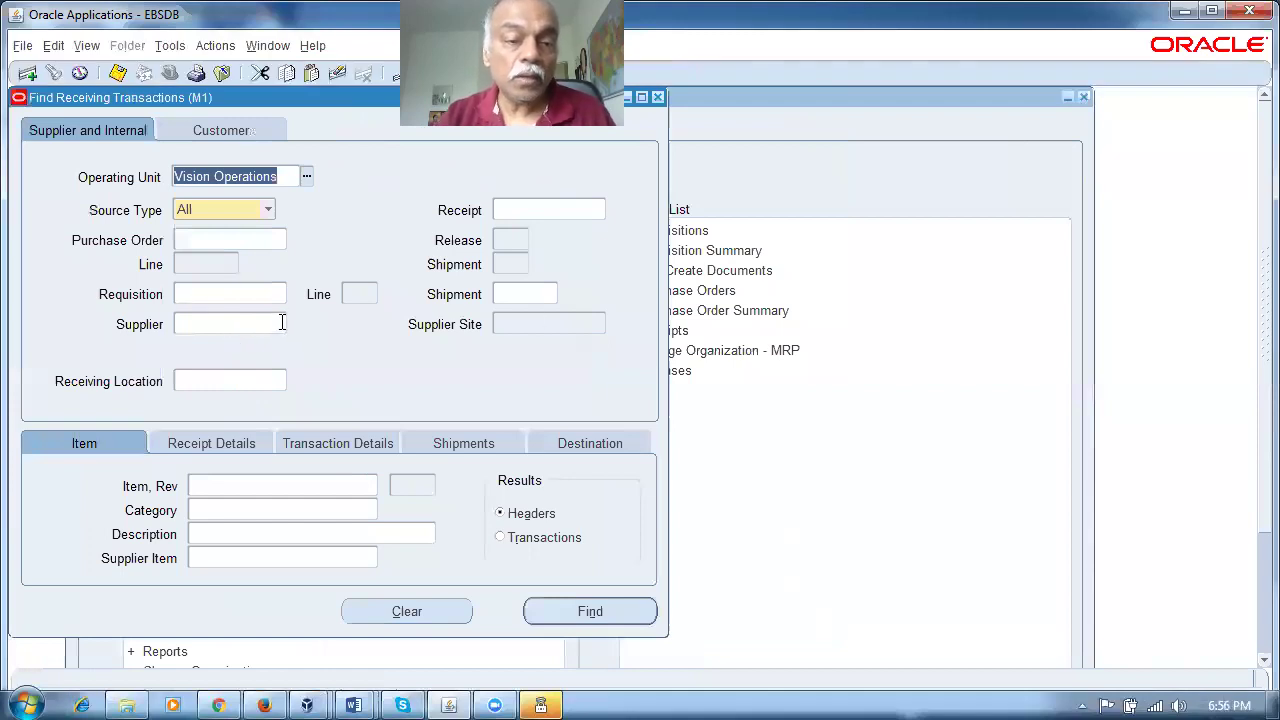
left_click(281, 323)
type("nana%cas")
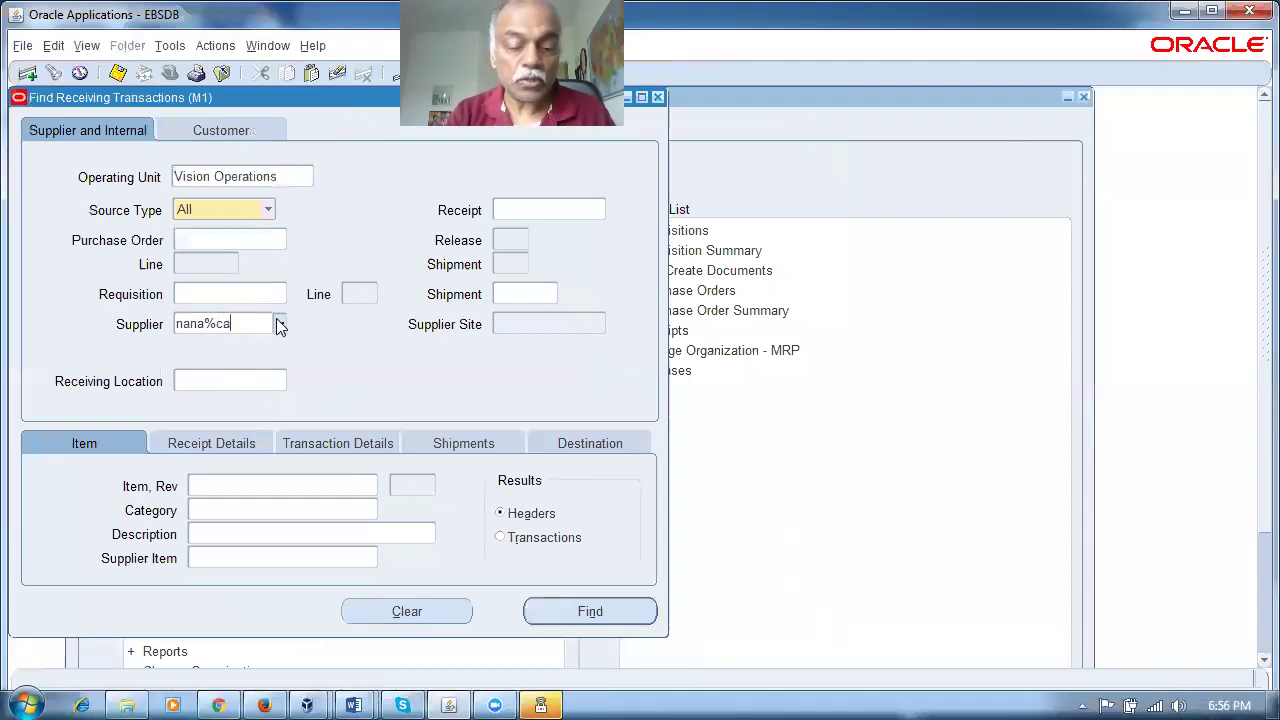
key("Tab")
key("Return")
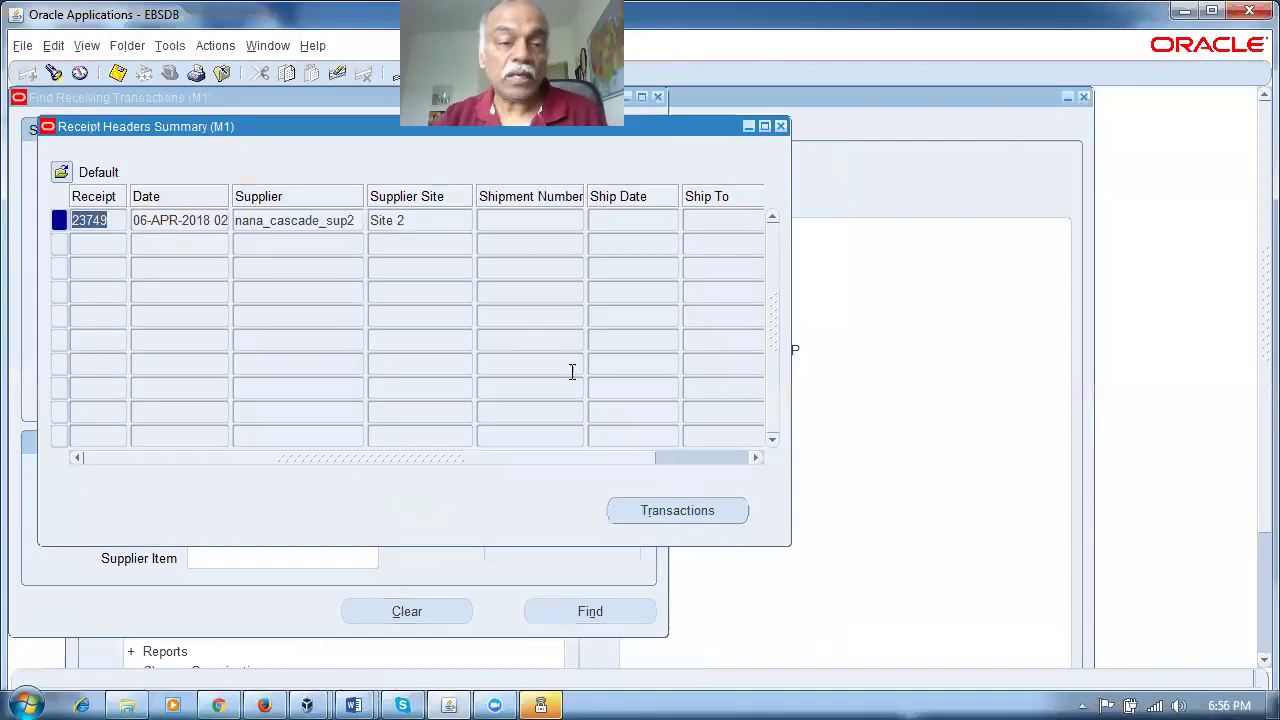
left_click(630, 518)
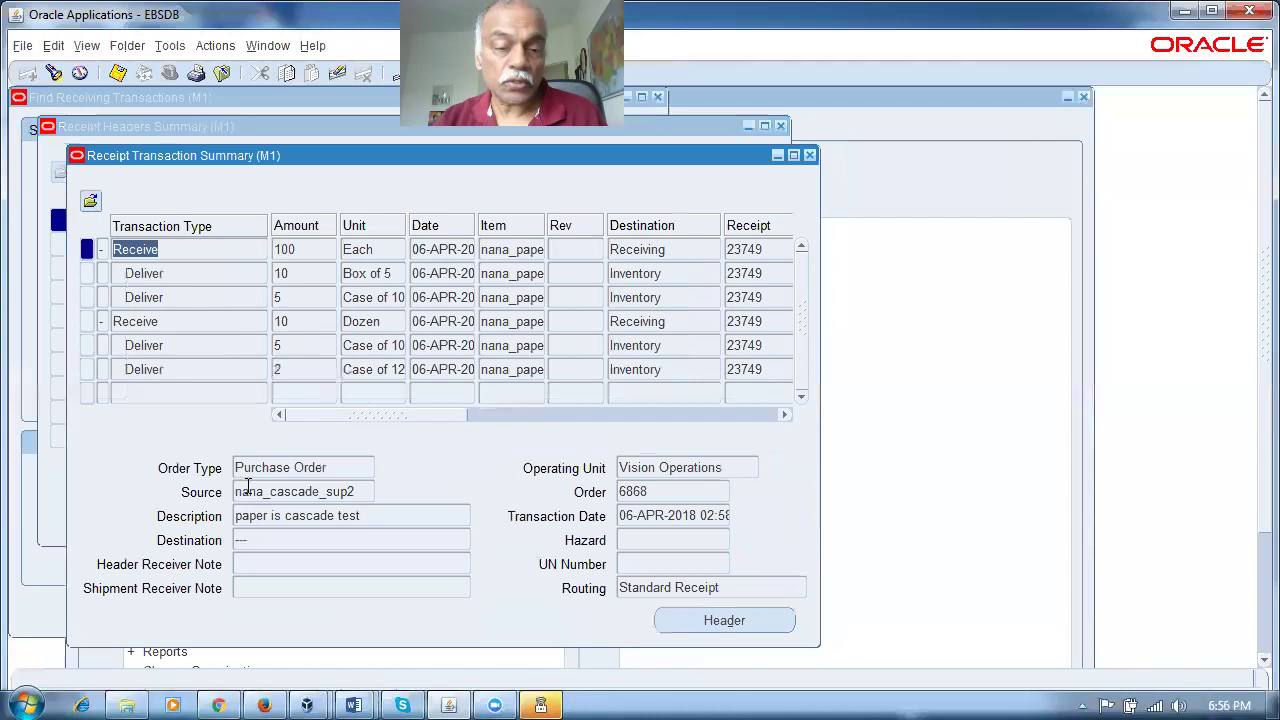
left_click(380, 374)
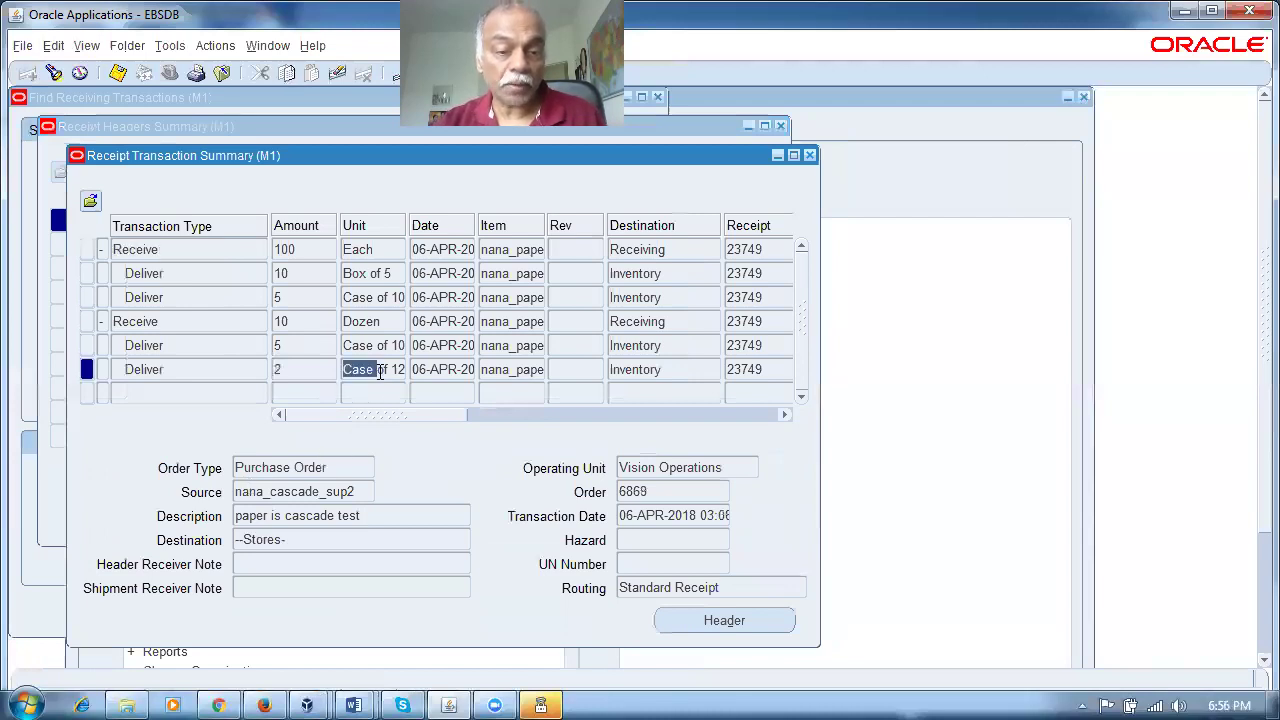